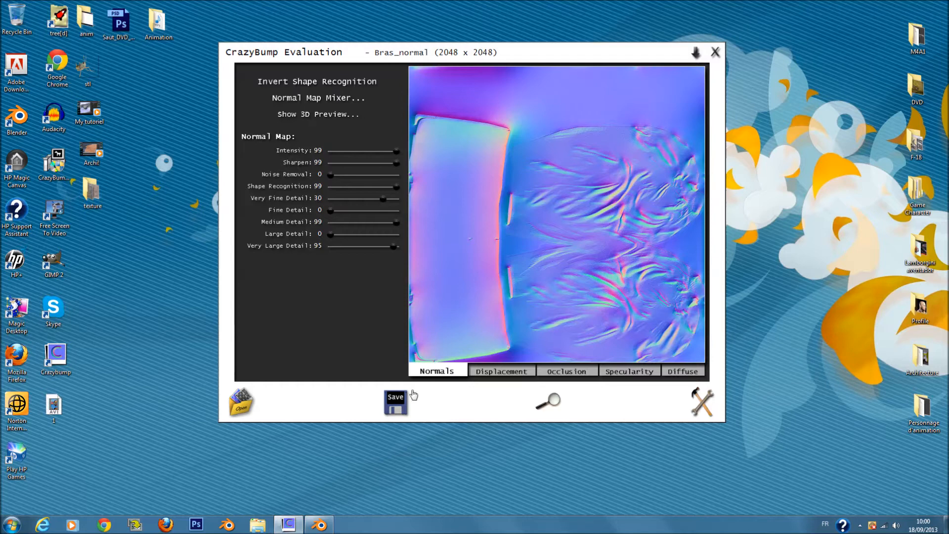
- Switch from CrazyBump to Blender and show the arm parts alone, with the bras_retopo mesh selected
left_click(696, 52)
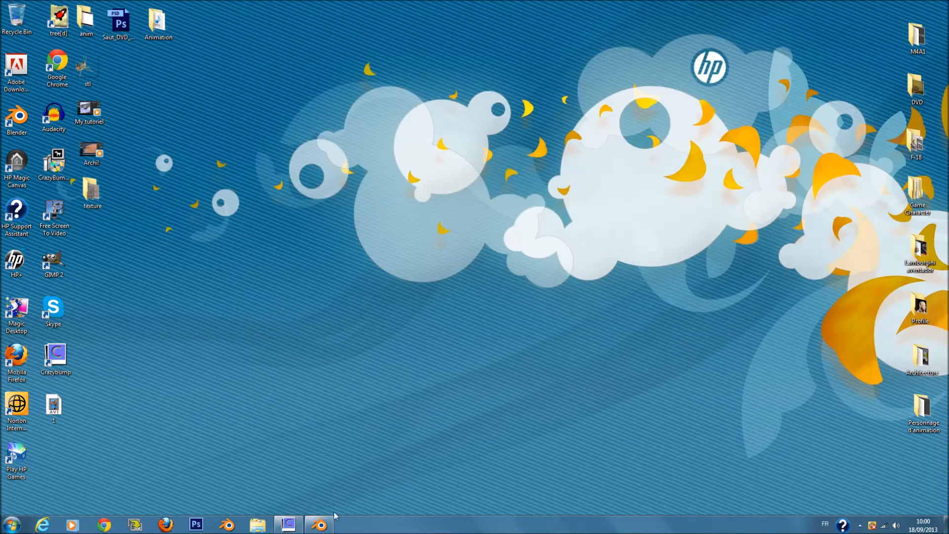
left_click(321, 525)
middle_click_drag(303, 345, 342, 292)
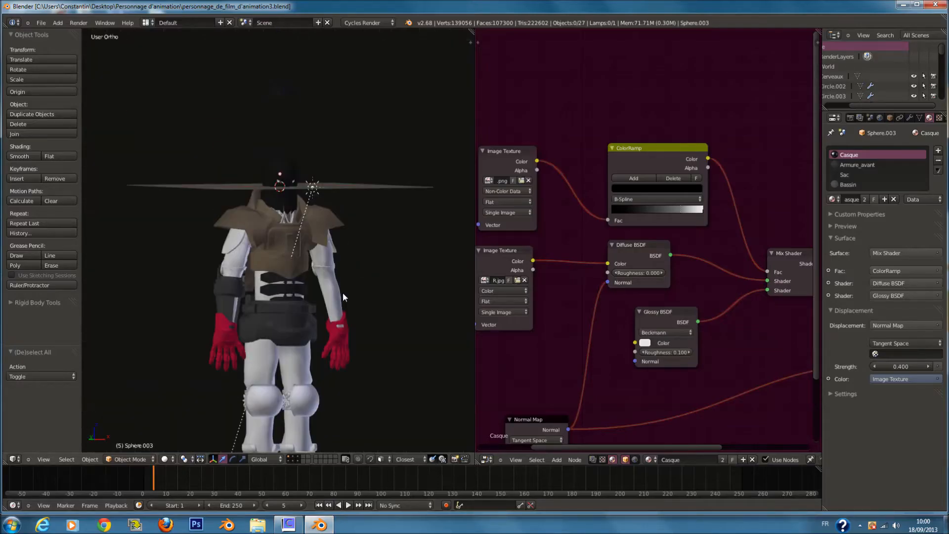
key("KP_Divide")
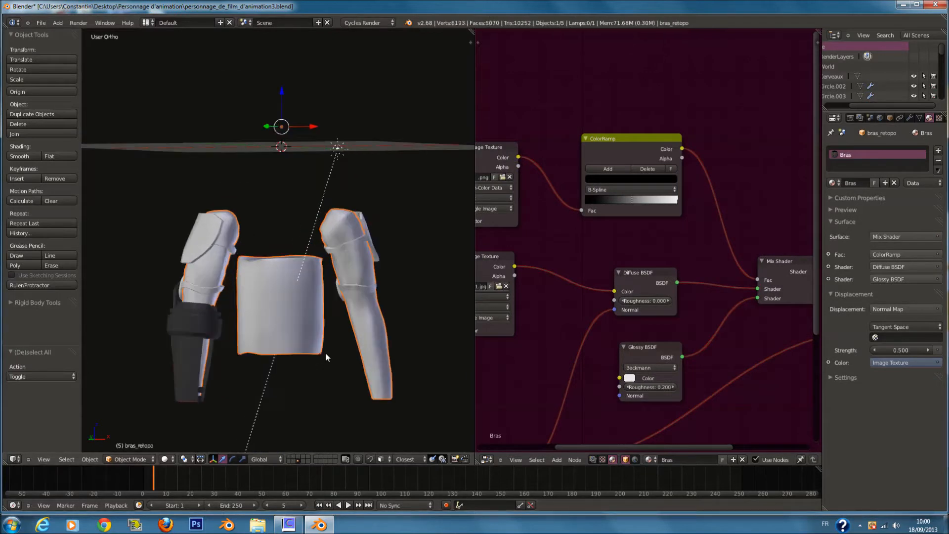
- Preview the arms and torso cloth in Rendered viewport shading
left_click(174, 460)
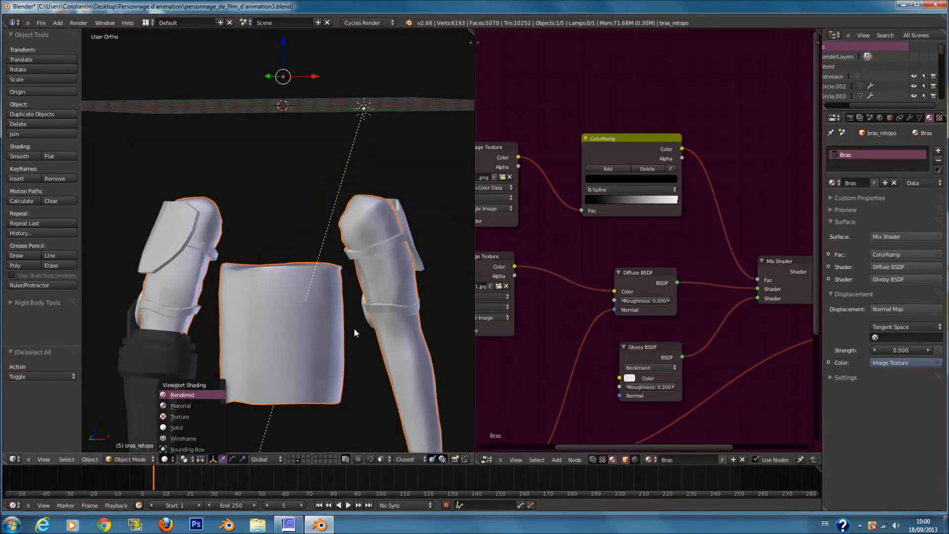
key("Return")
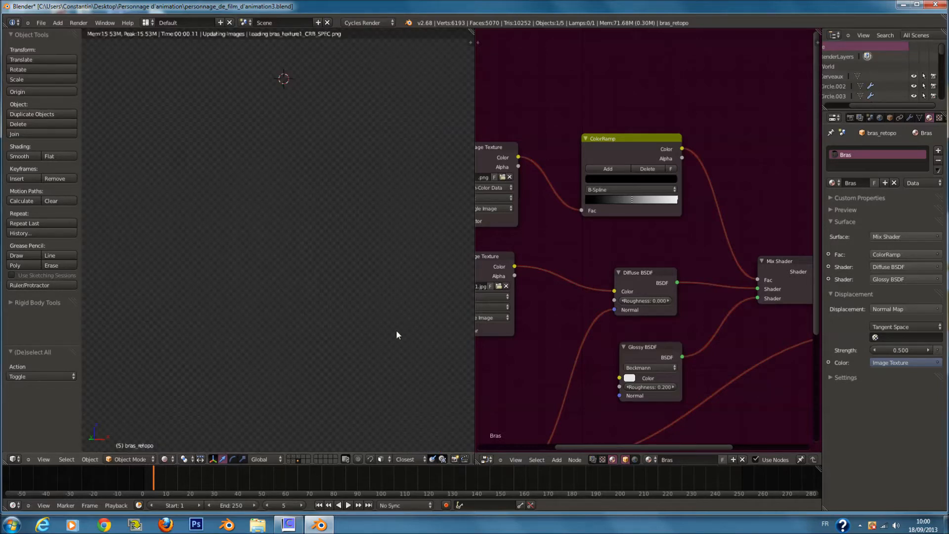
scroll(437, 329, "down", 2)
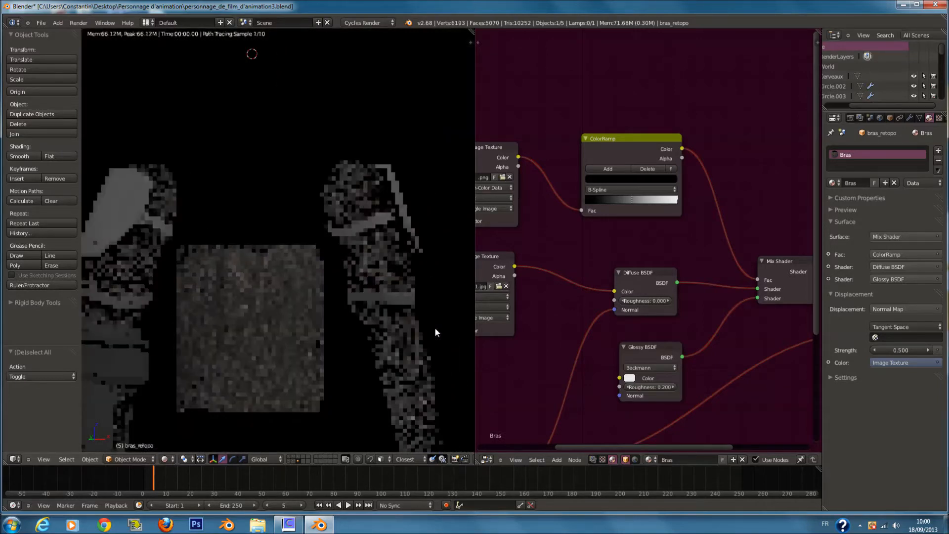
- Try a strength of 1 on the Bras material's Normal Map node
middle_click_drag(617, 316, 597, 345)
scroll(661, 308, "up", 2)
left_click(603, 339)
type("1")
key("Return")
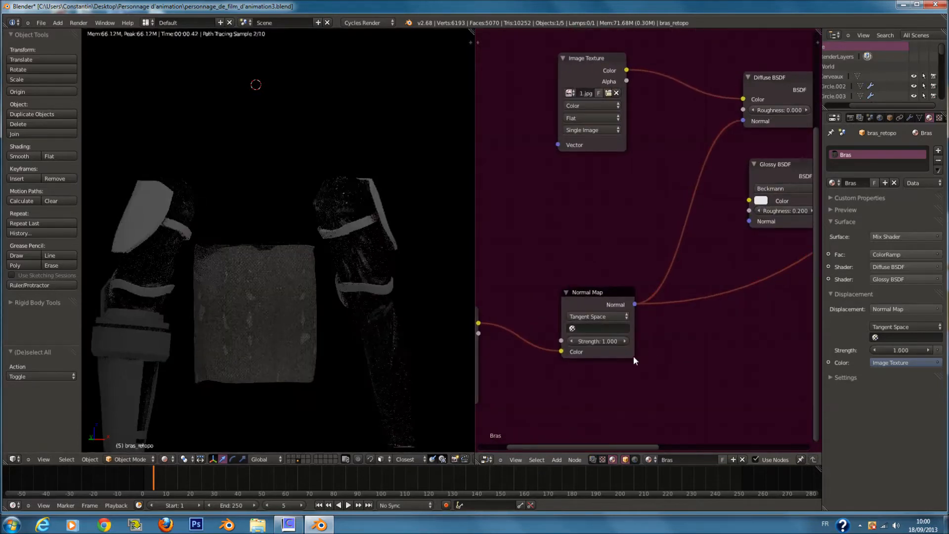
- Set the Bras material's Normal Map strength to 0.6 and save the file
left_click(604, 343)
type("0.6")
key("Return")
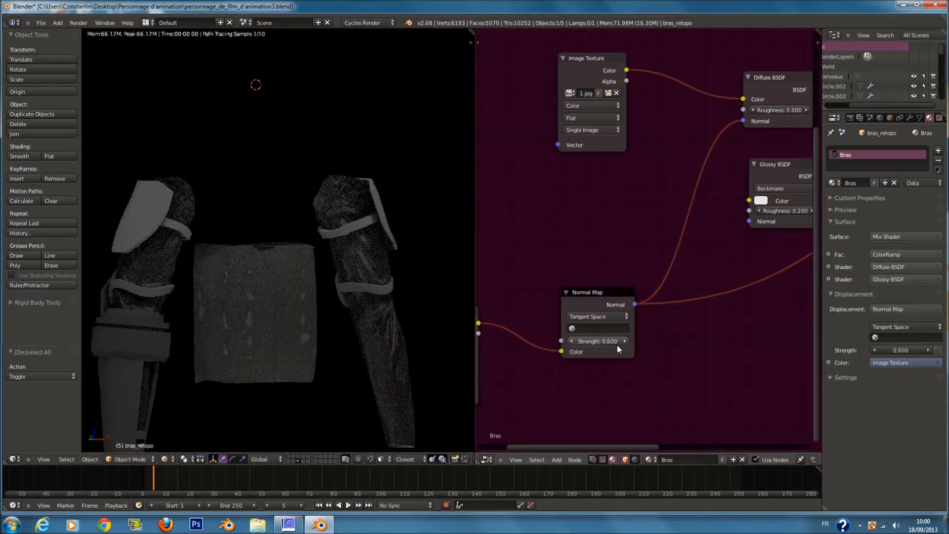
key("ctrl+s")
left_click(610, 372)
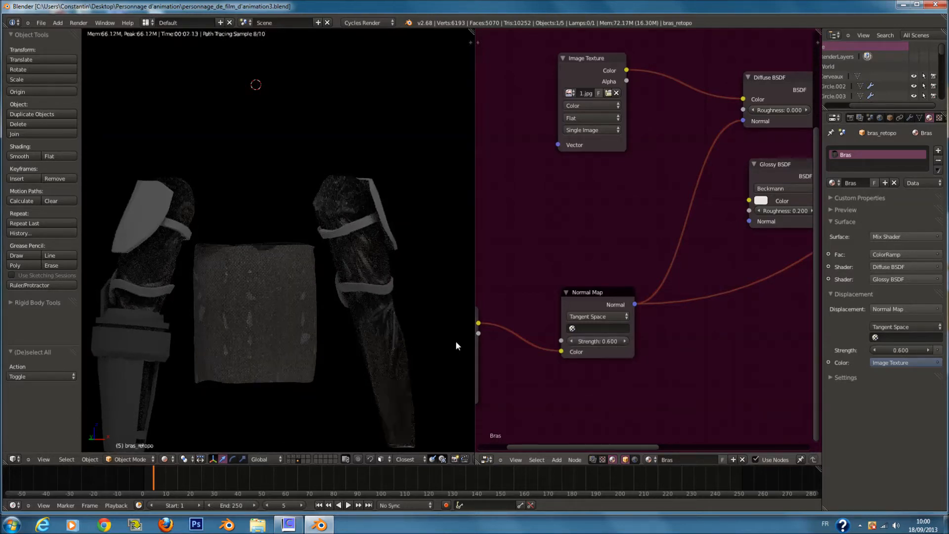
- Remove the existing Displace modifier from bras_retopo and add a fresh Displace modifier below the subdivision modifier
middle_click_drag(444, 346, 403, 345)
scroll(594, 336, "down", 1)
middle_click_drag(594, 336, 477, 438)
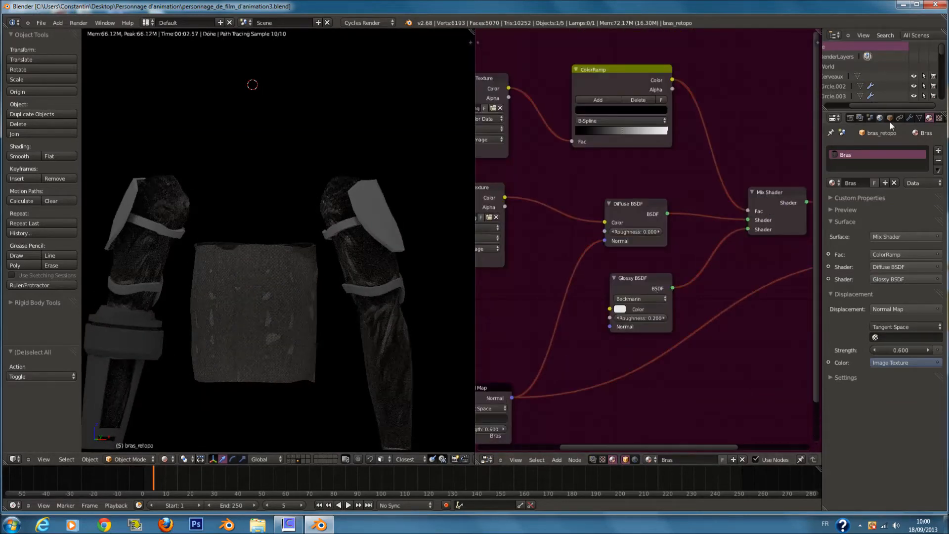
left_click(908, 118)
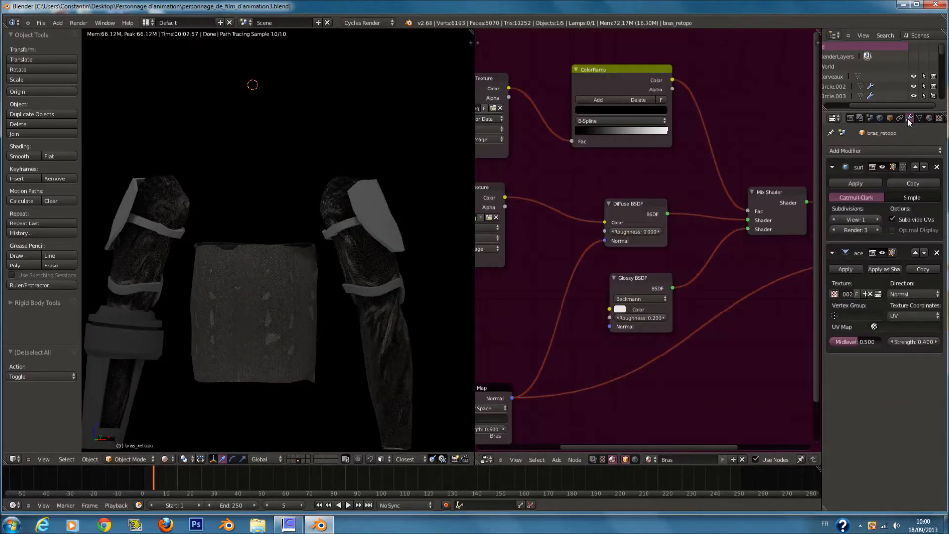
left_click(935, 253)
left_click(897, 153)
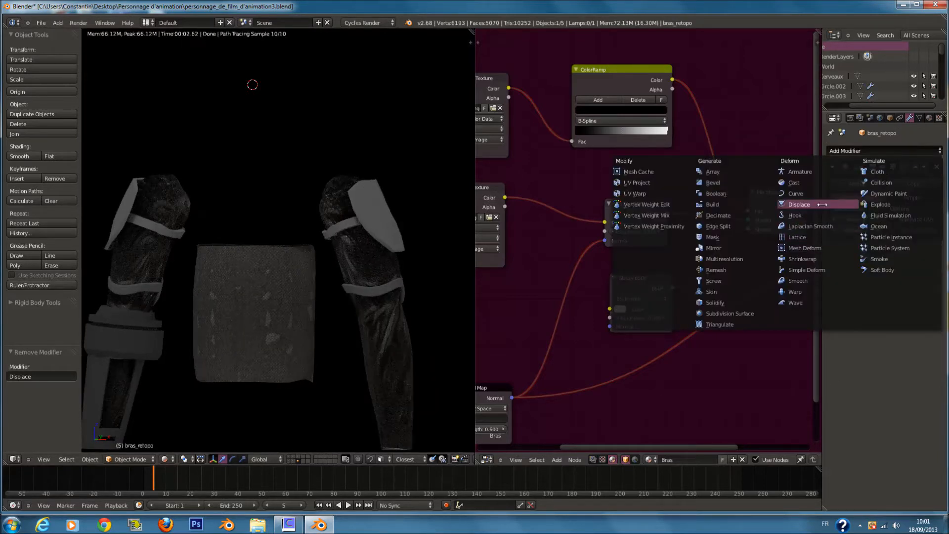
left_click(800, 204)
- Show the mesh as wireframe and assign Texture.002 to the new Displace modifier
key("z")
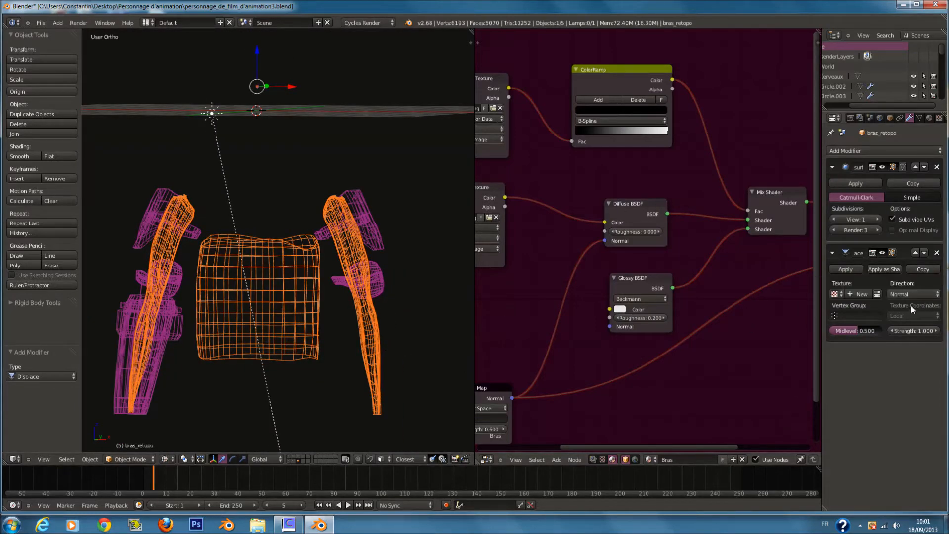
left_click(835, 294)
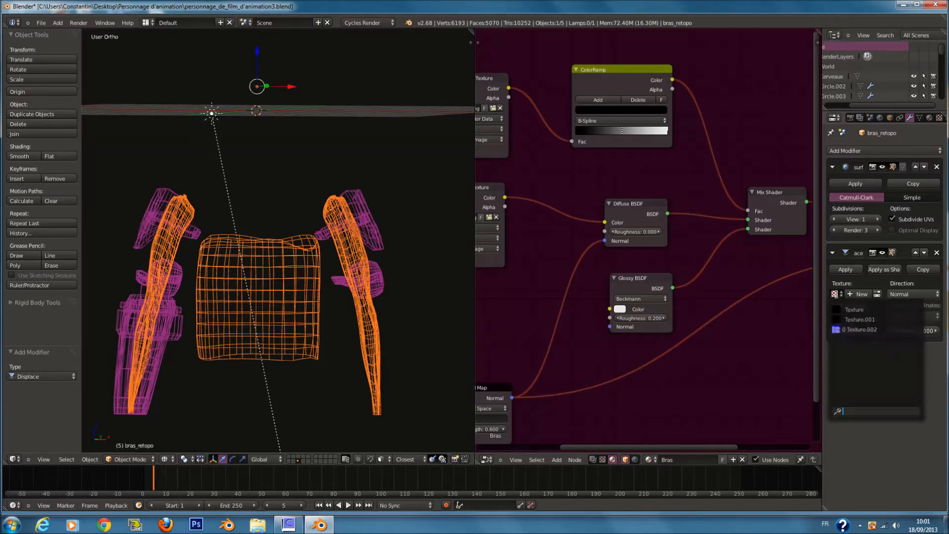
left_click(859, 328)
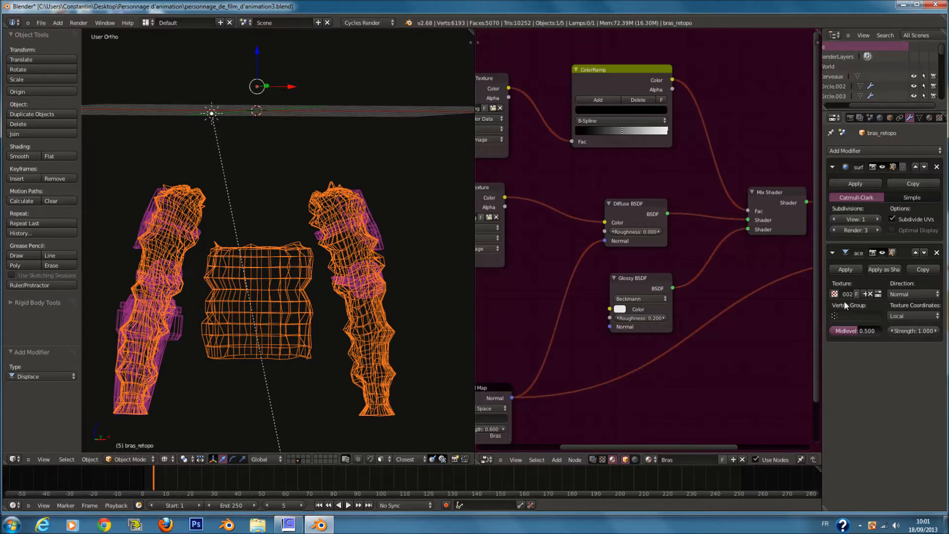
- Inspect the texture type and source image of Texture.002 used by the Displace modifier
left_click(939, 118)
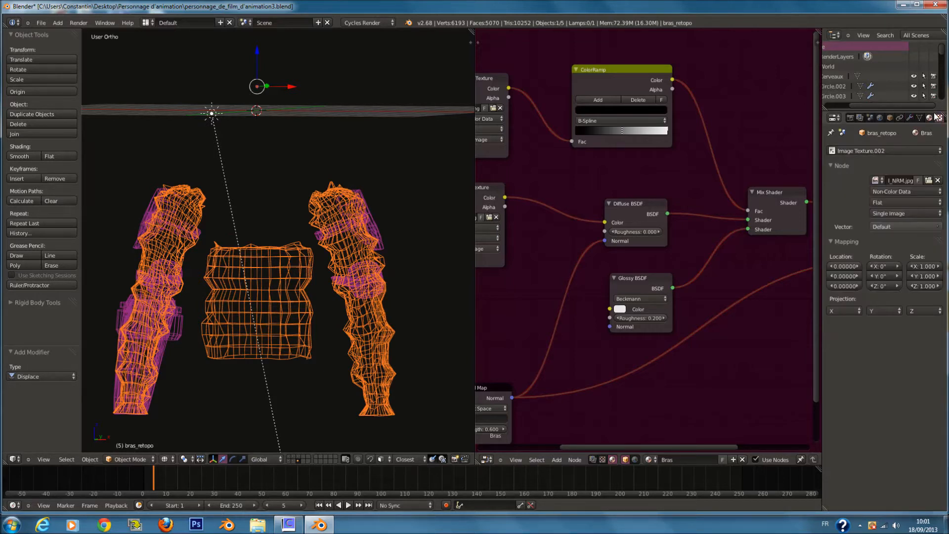
left_click(912, 151)
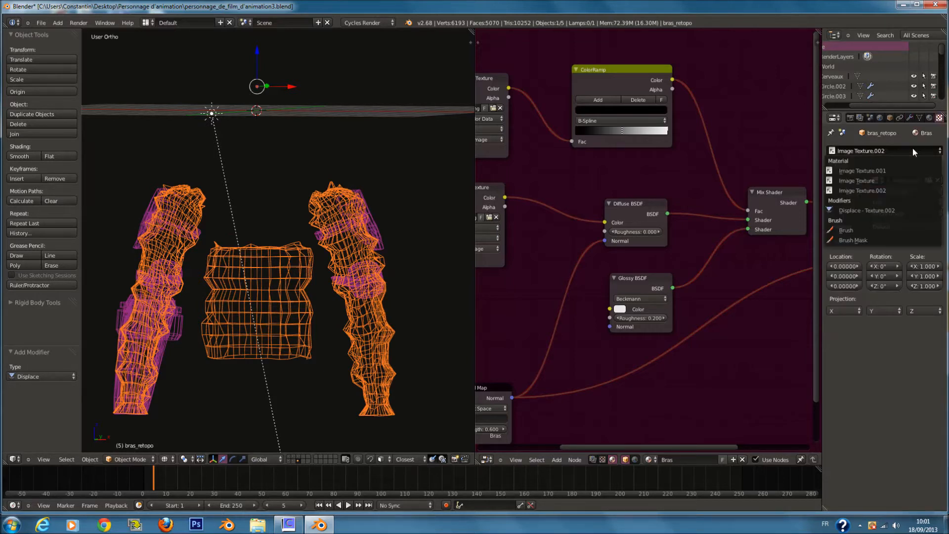
left_click(874, 212)
left_click(883, 181)
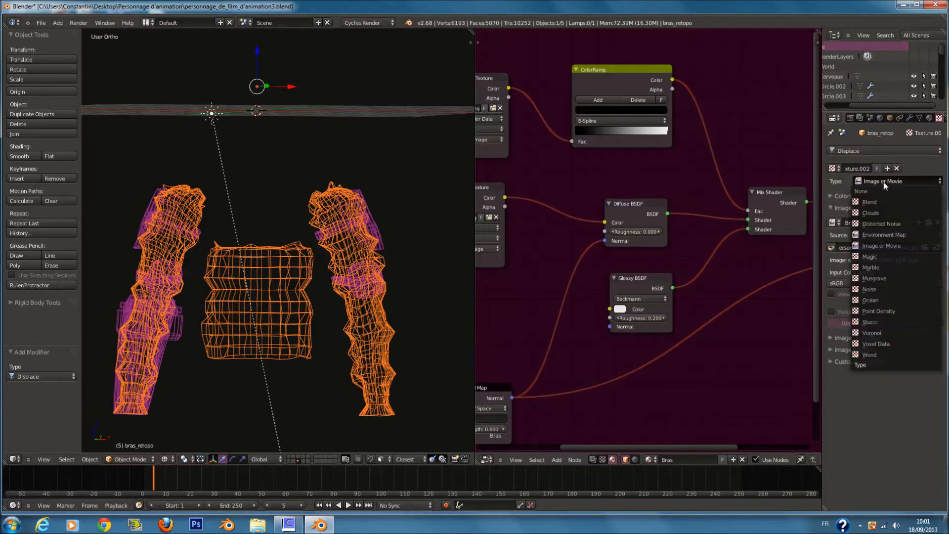
key("Escape")
left_click(833, 223)
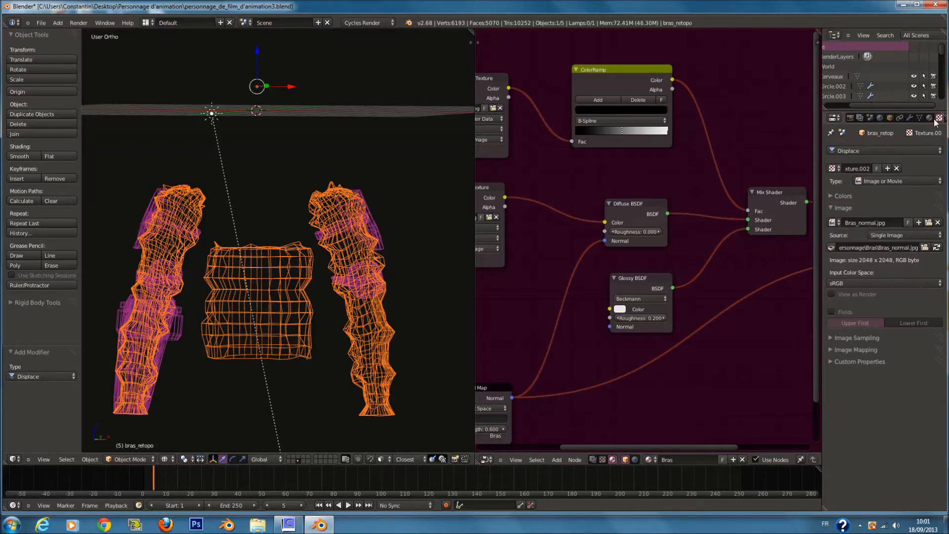
left_click(917, 151)
- Set the Displace modifier's texture coordinates to UV and return the viewport to solid shading
left_click(909, 117)
left_click(916, 314)
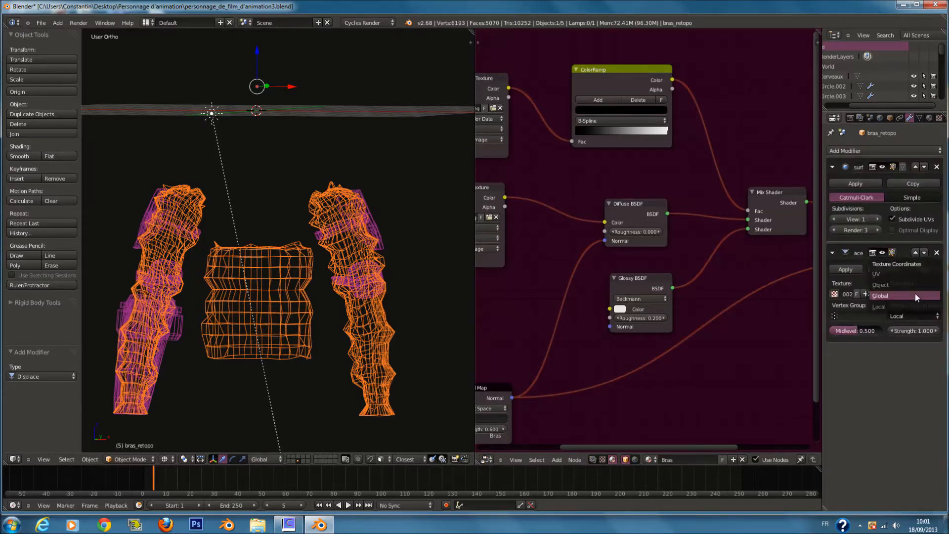
left_click(907, 272)
key("z")
middle_click_drag(399, 274, 460, 277)
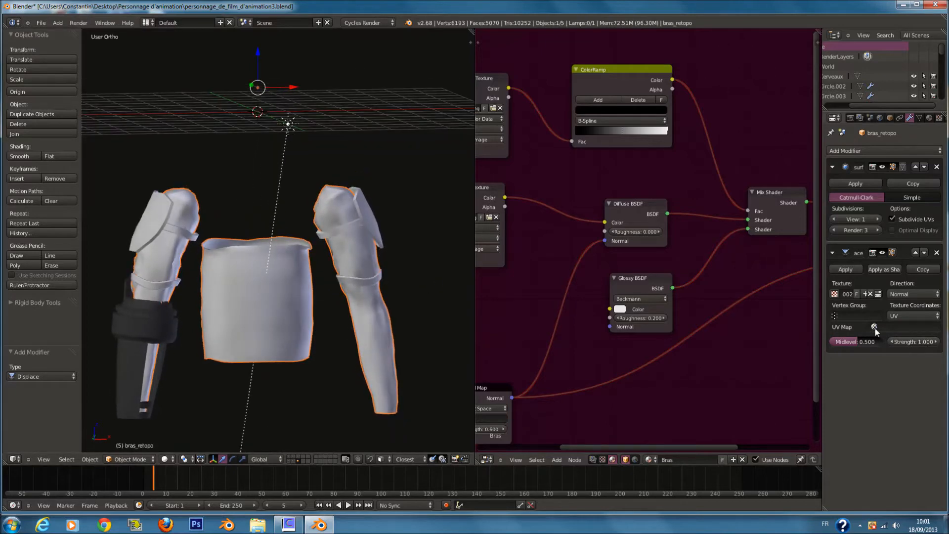
- Raise the subdivision modifier's view level to 2 and inspect the displaced folds in solid and wireframe shading
left_click(877, 219)
scroll(393, 323, "up", 2)
middle_click_drag(393, 324, 336, 321)
key("z")
key("z")
mouse_move(376, 297)
middle_mouse_down()
mouse_move(334, 301)
mouse_move(450, 292)
mouse_move(403, 295)
middle_mouse_up()
key("z")
key("z")
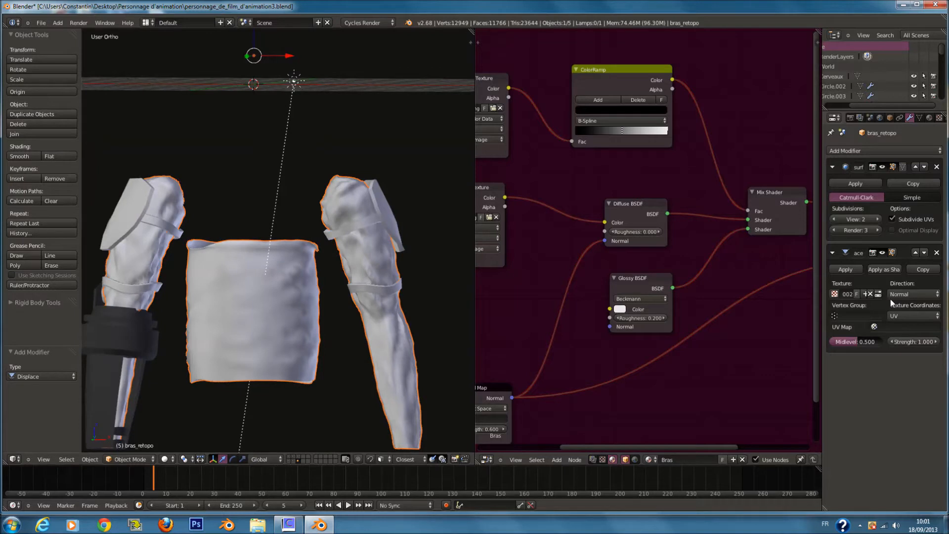
- Set the Displace modifier's strength to 0.7
left_click(912, 341)
type("0.7")
key("Return")
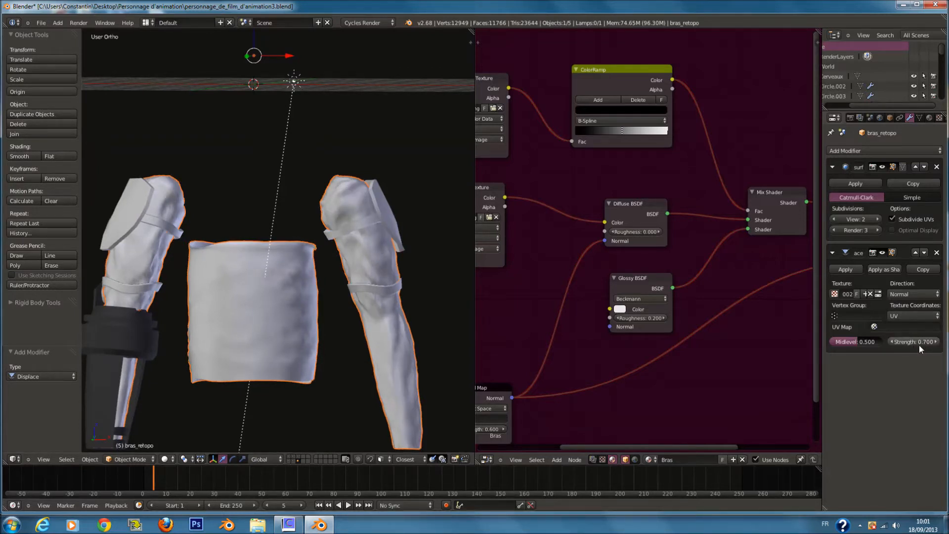
- Try a Displace midlevel of 0, and restore it to 0.5
mouse_move(864, 342)
left_mouse_down()
mouse_move(883, 342)
mouse_move(831, 351)
mouse_move(885, 351)
mouse_move(892, 341)
mouse_move(820, 340)
mouse_move(852, 343)
left_mouse_up()
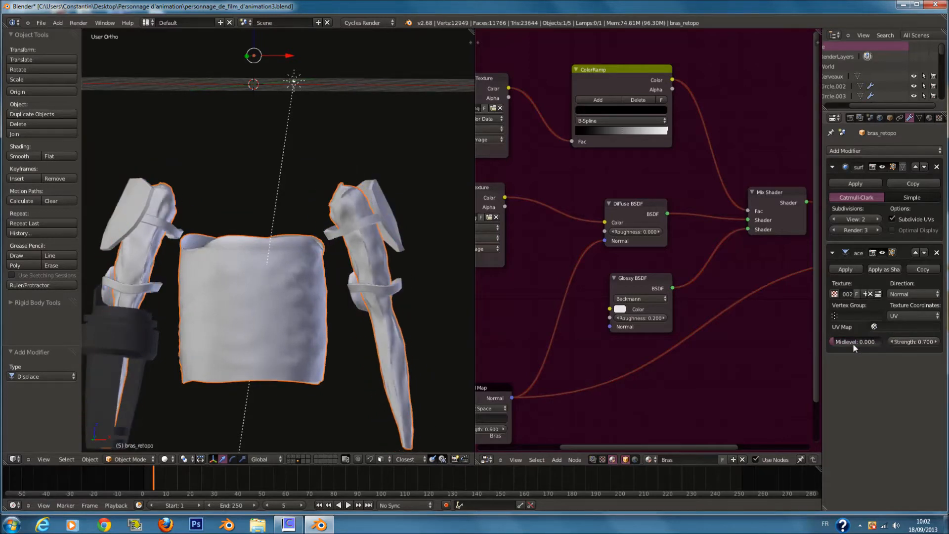
type(".5")
key("Return")
- Try a Displace strength of 1, and lower it back to 0.7
left_click(935, 344)
left_click_drag(913, 345, 913, 370)
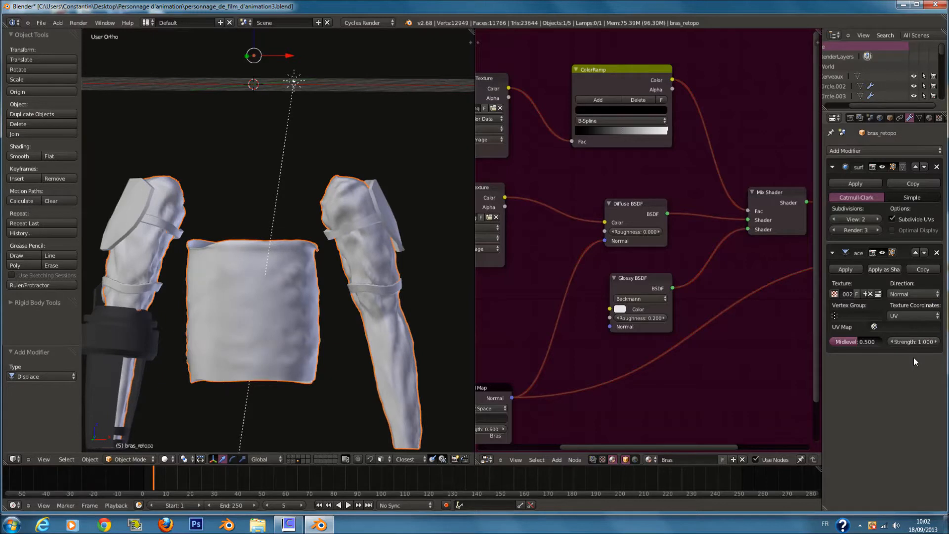
left_click(897, 341)
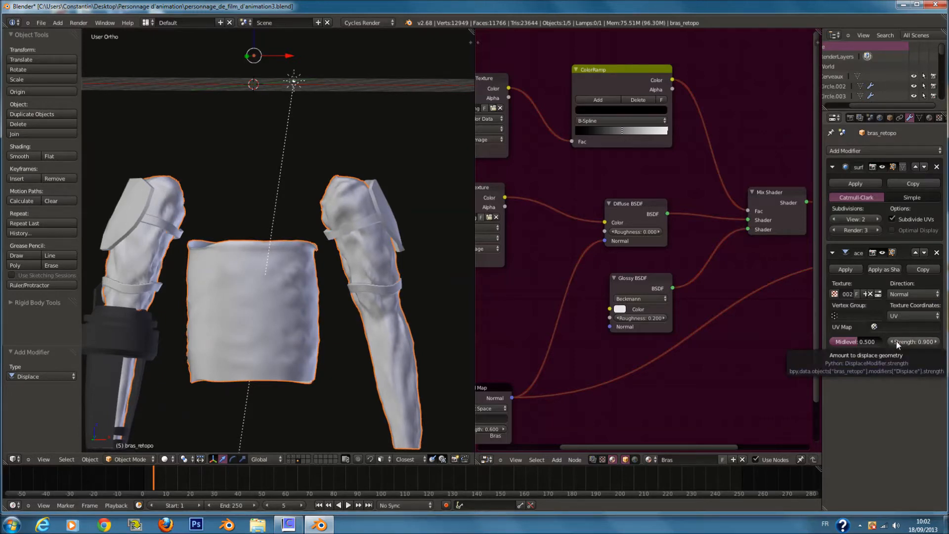
left_click(896, 341)
left_click(897, 343)
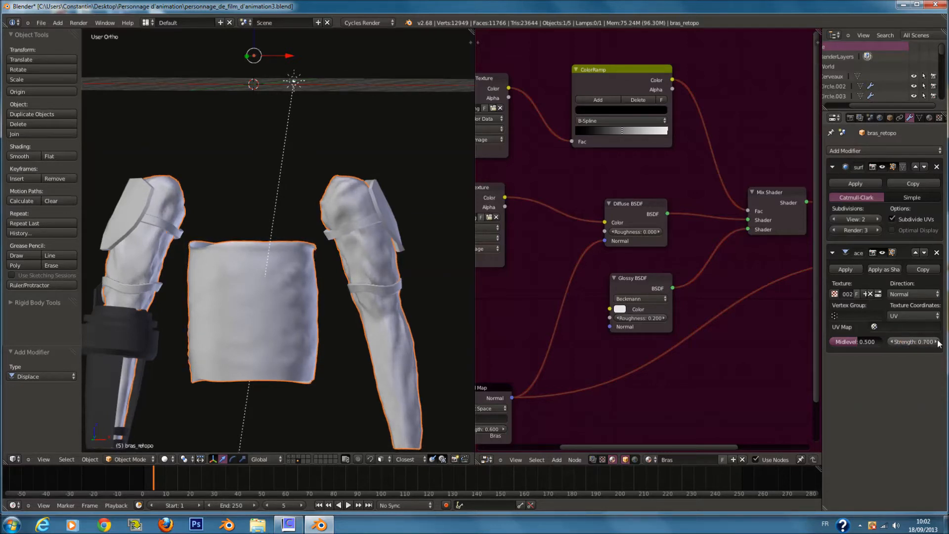
- Raise the subdivision modifier's view level to 3 and examine the displaced folds on the arms and torso
left_click(877, 219)
middle_click_drag(341, 304, 371, 305)
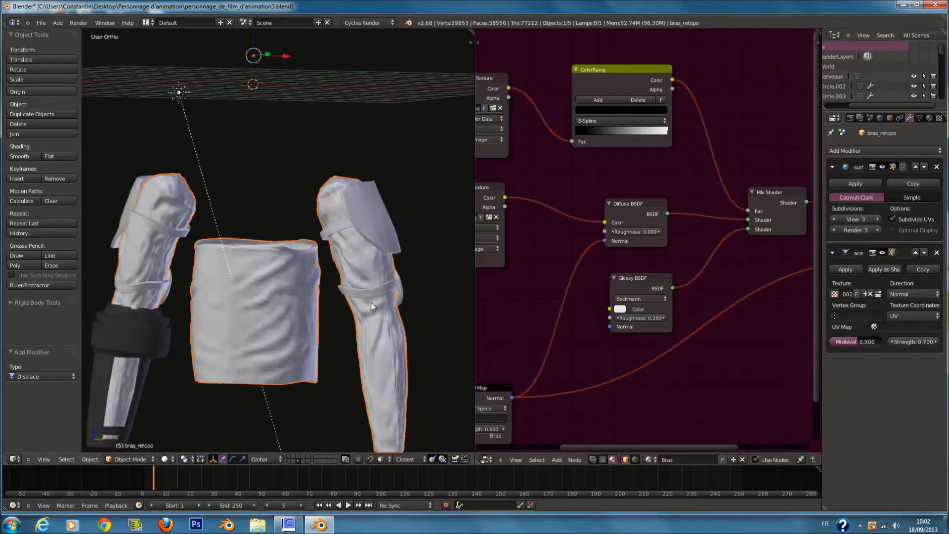
left_click(873, 221)
scroll(422, 321, "up", 1)
middle_click_drag(401, 282, 383, 301)
scroll(309, 325, "down", 2)
mouse_move(310, 325)
middle_mouse_down()
mouse_move(362, 333)
mouse_move(307, 333)
mouse_move(335, 313)
mouse_move(313, 323)
middle_mouse_up()
- Lower the subdivision modifier's view level to 0 and save the file
left_click(835, 220)
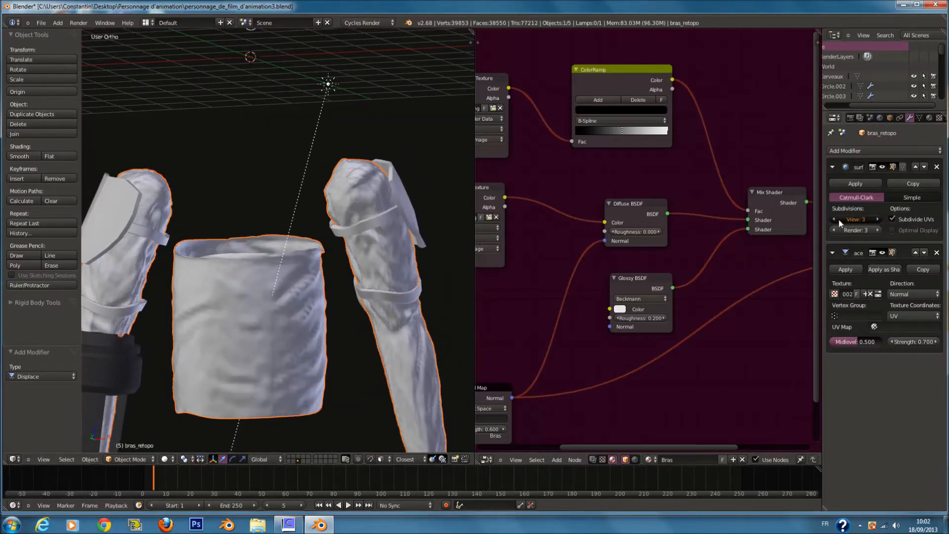
left_click(836, 219)
key("ctrl+s")
left_click(833, 219)
left_click(834, 219)
- Deselect everything, switch to the layer holding the legs and select the trouser mesh
key("z")
mouse_move(236, 313)
middle_mouse_down()
mouse_move(285, 325)
mouse_move(346, 324)
middle_mouse_up()
key("z")
key("a")
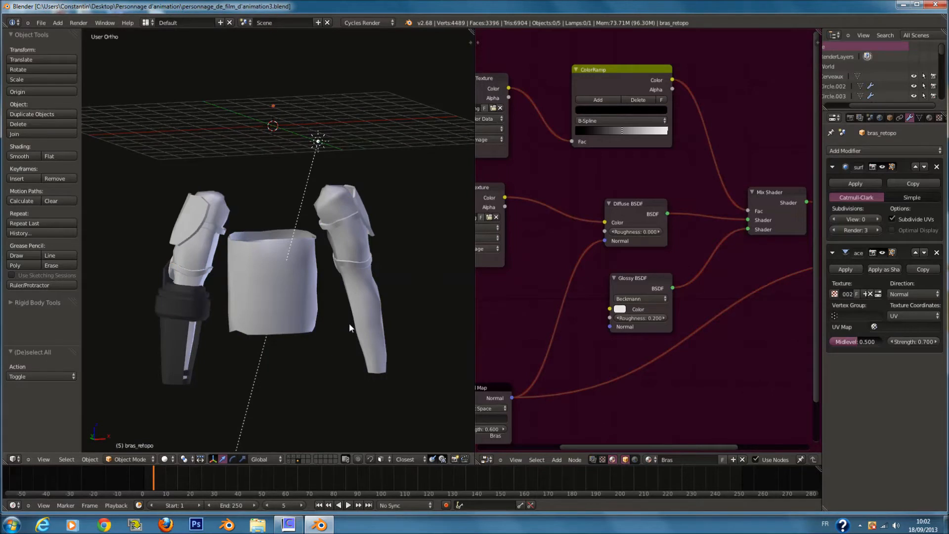
left_click(294, 459)
left_click(297, 455)
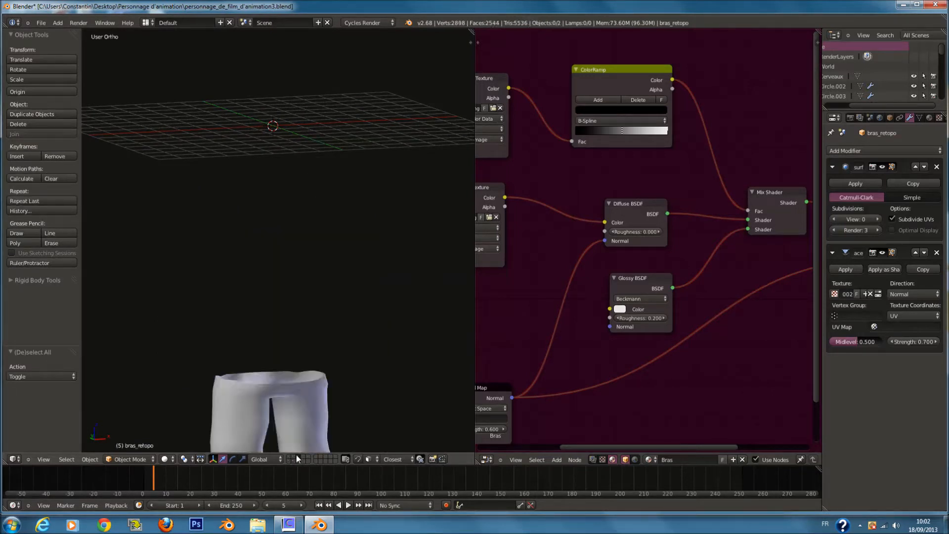
middle_click_drag(313, 395, 301, 328)
right_click_drag(301, 328, 283, 338)
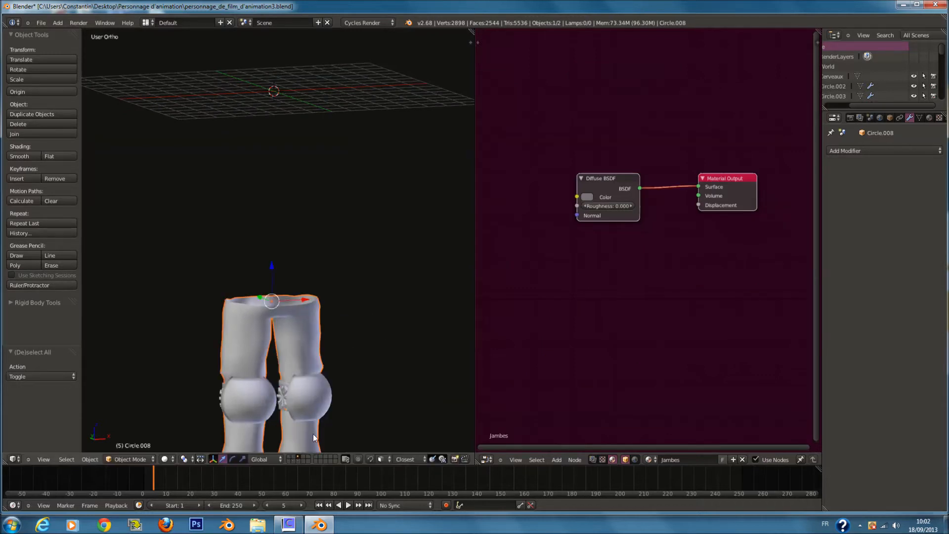
- Turn on the layers for the armour, gloves, head, arms and legs together to show the whole character
left_click(295, 459)
left_click(289, 461)
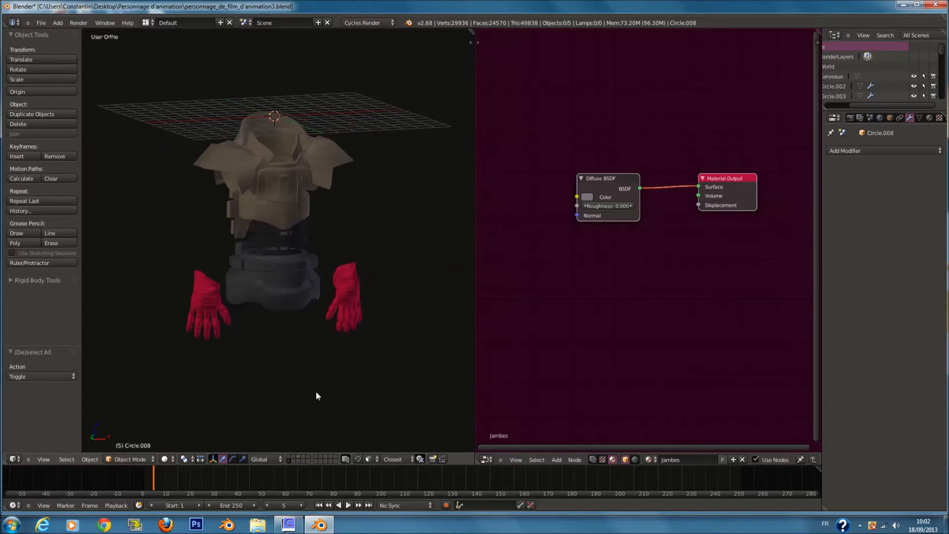
scroll(317, 395, "up", 2)
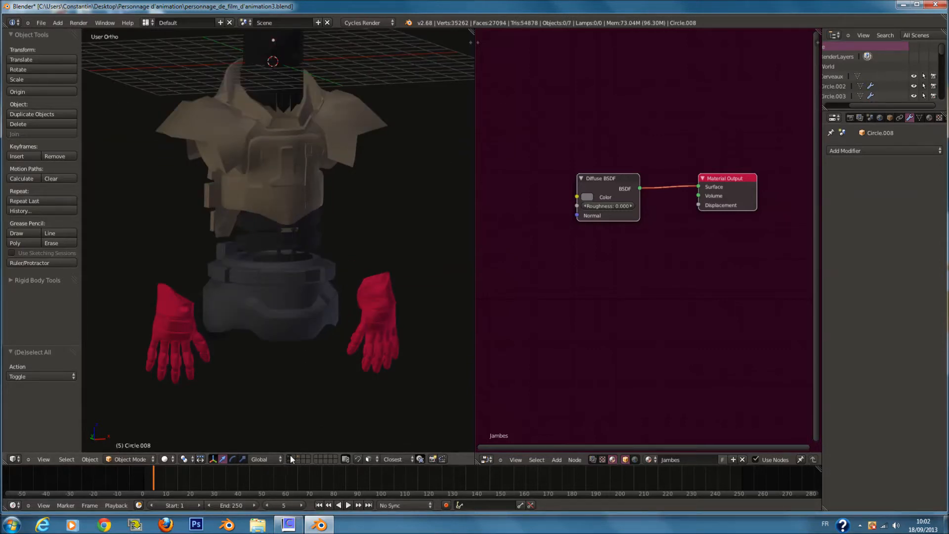
left_click(294, 460, "shift")
left_click(299, 460, "shift")
left_click(294, 456, "shift")
left_click(293, 457, "shift")
left_click(289, 456, "shift")
left_click(294, 456, "shift")
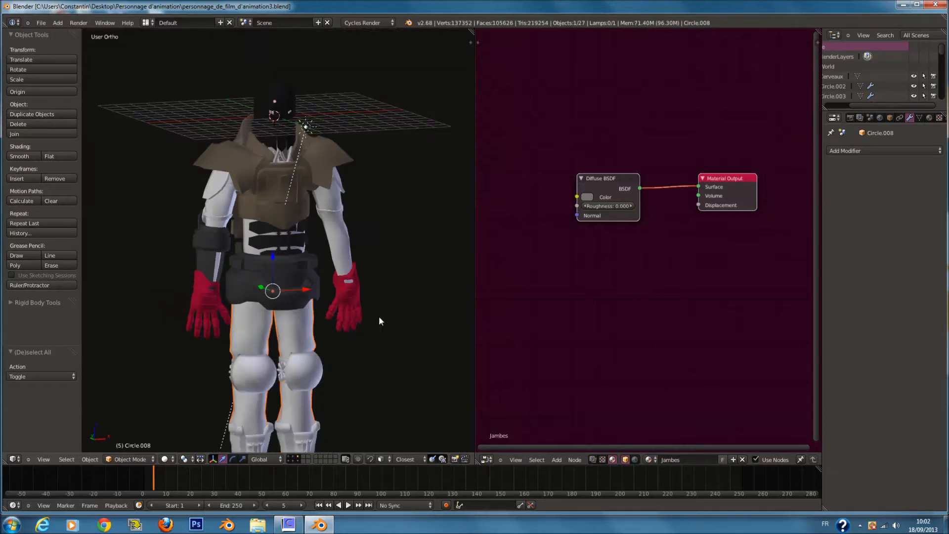
- Deselect the trousers, select the white shoulder armour pieces on the character's upper arms and save the file
scroll(157, 181, "up", 1)
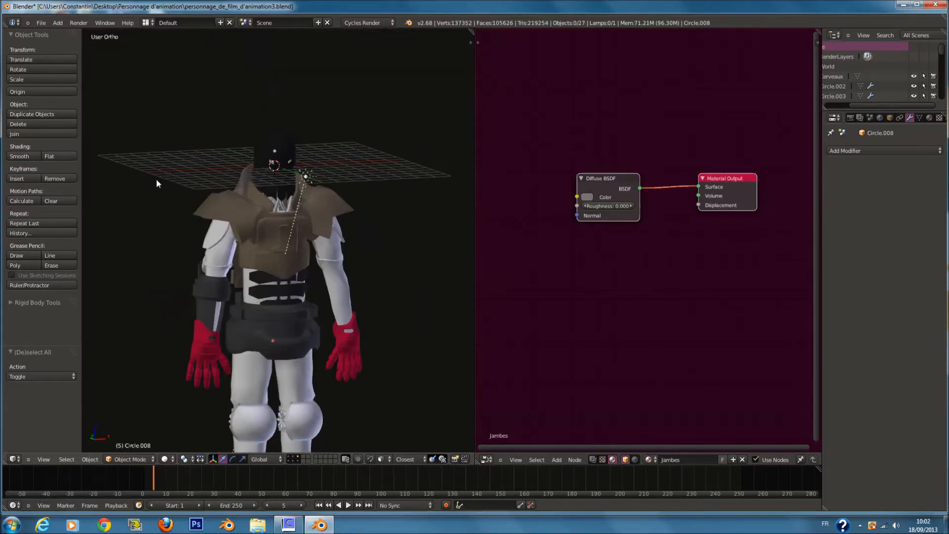
scroll(171, 229, "up", 3)
right_click(171, 229)
scroll(171, 228, "down", 1)
key("Tab")
key("Tab")
key("ctrl+s")
scroll(245, 251, "down", 3)
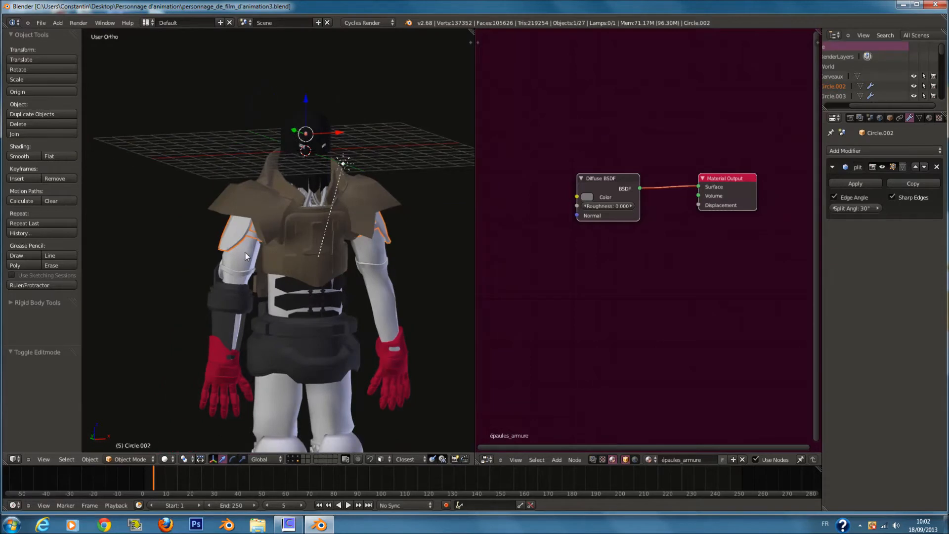
scroll(277, 258, "down", 2)
scroll(311, 346, "up", 6)
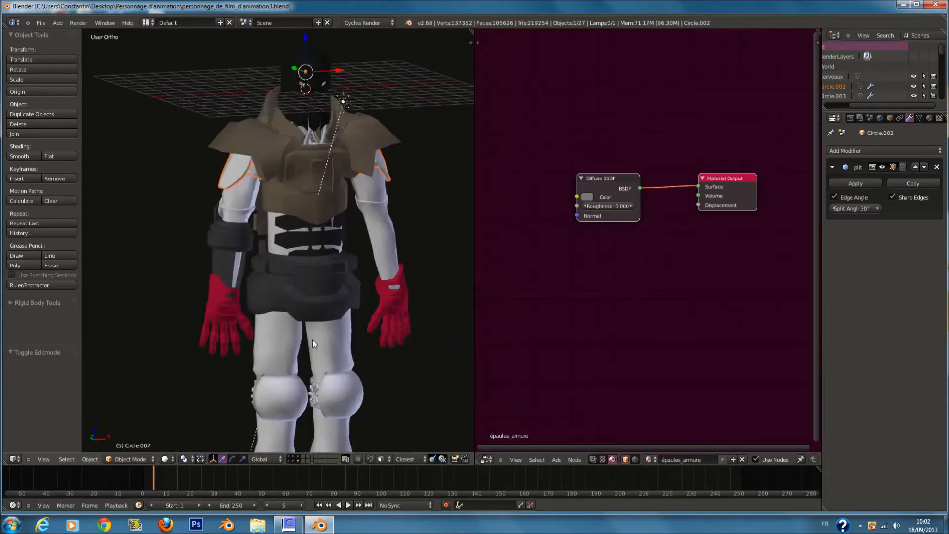
scroll(316, 265, "down", 2)
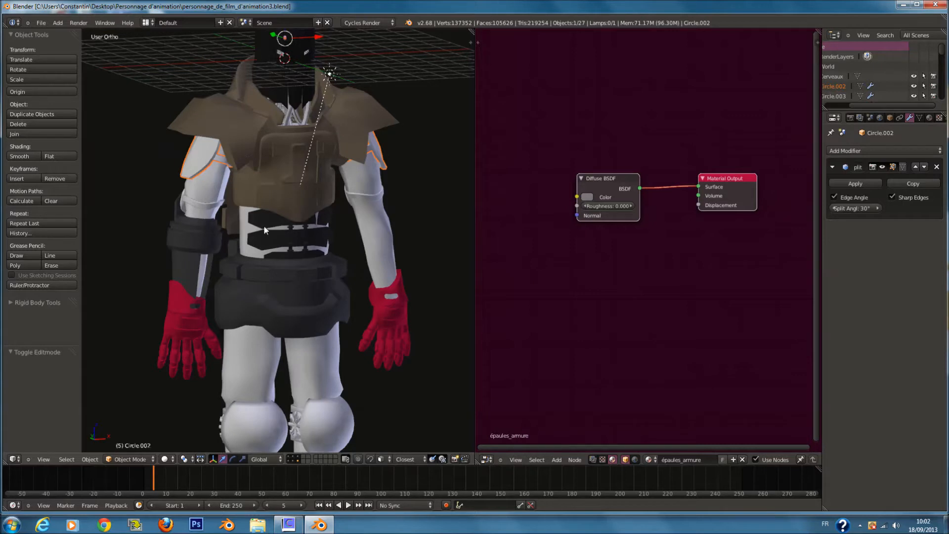
key("Tab")
key("Tab")
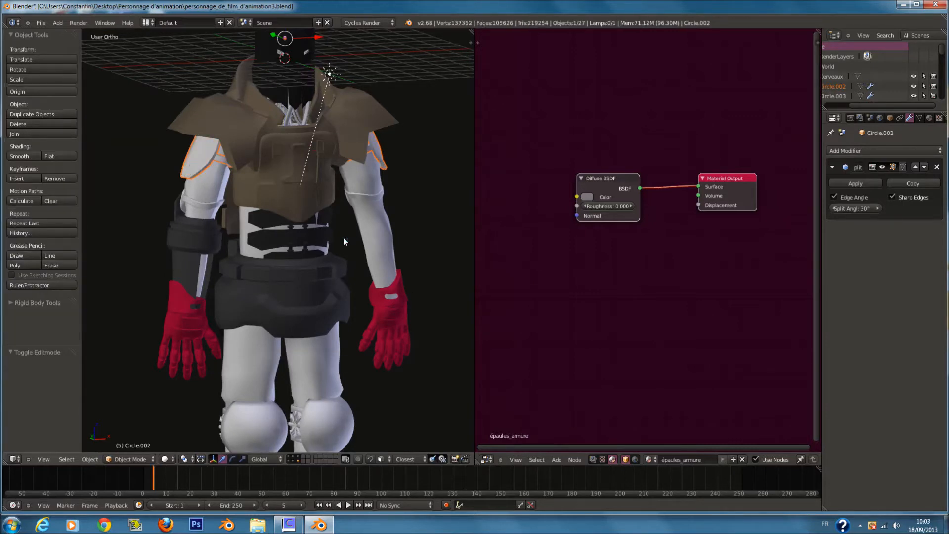
- Close Blender and launch Photoshop
left_click(936, 4)
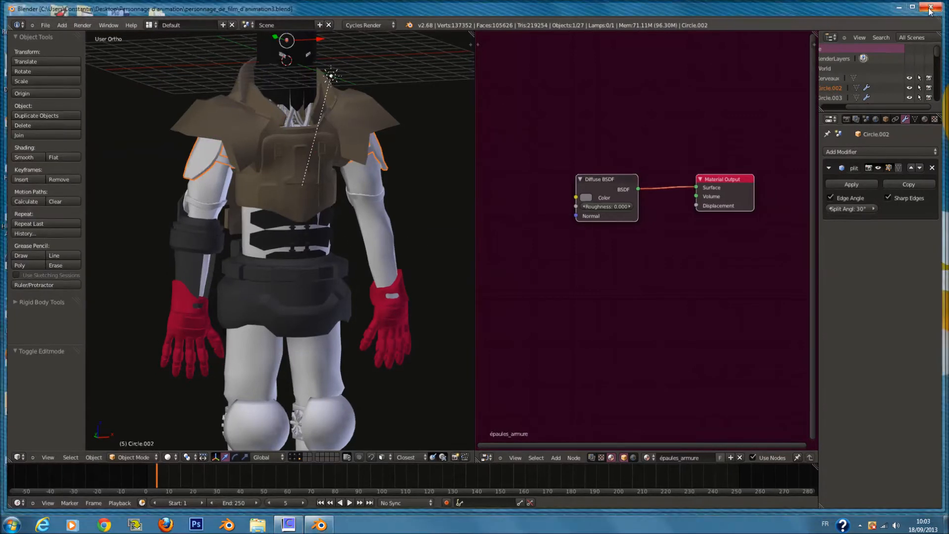
left_click(200, 524)
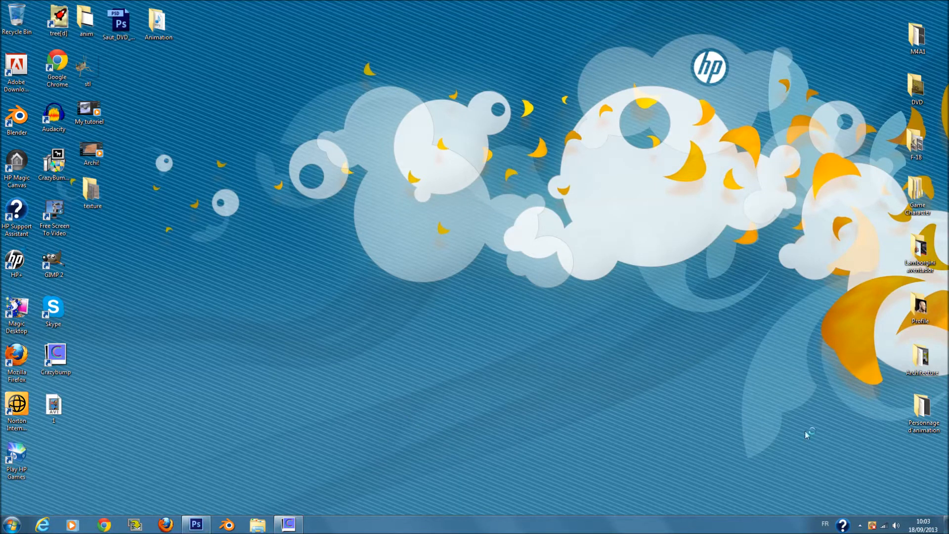
- Open Armure_épaules_Texture from texture_personnage's Armure_épaules folder in Photoshop and place Armure_épaules_AO above it as a layer
double_click(915, 418)
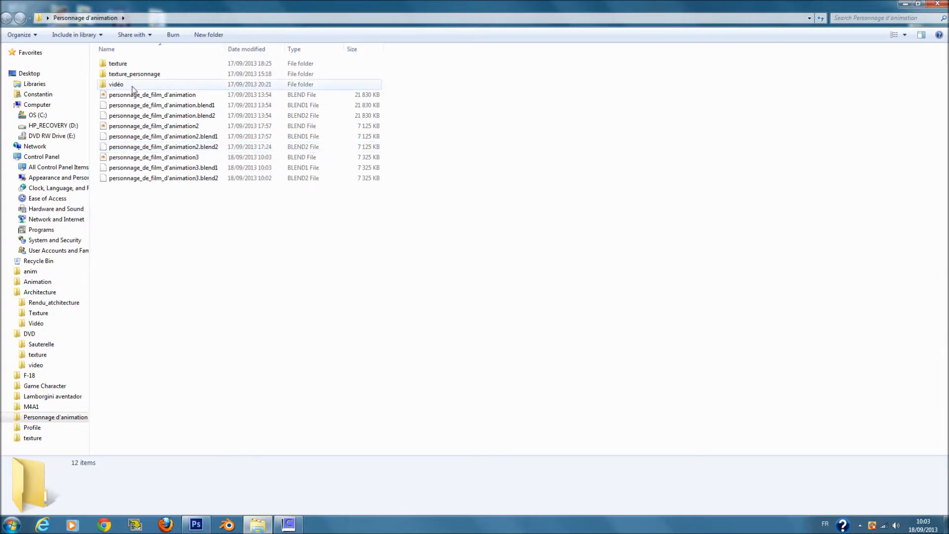
double_click(140, 73)
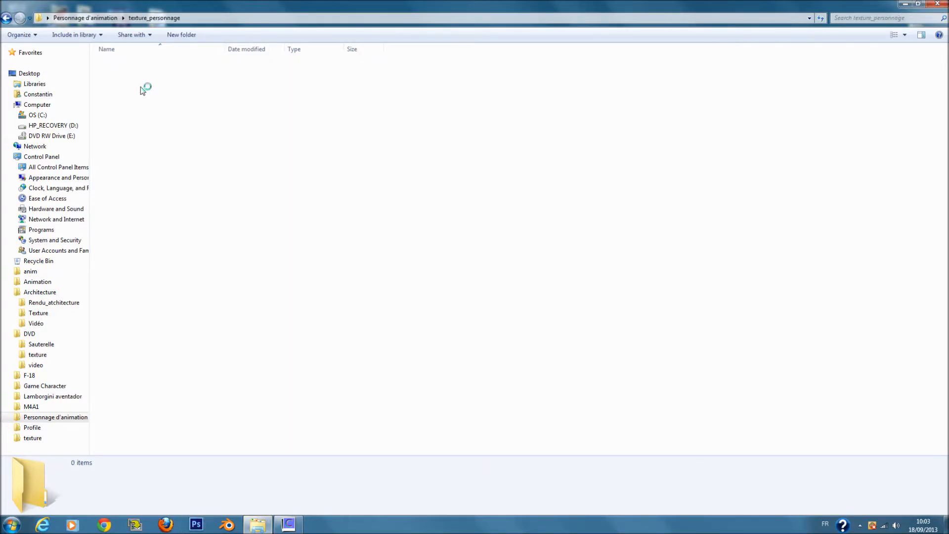
double_click(169, 84)
left_click(186, 93)
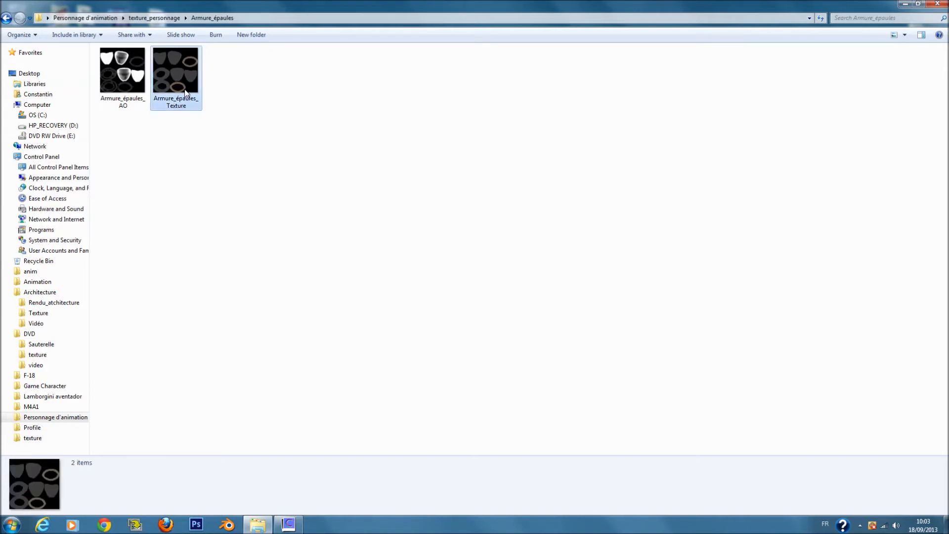
left_click(268, 528)
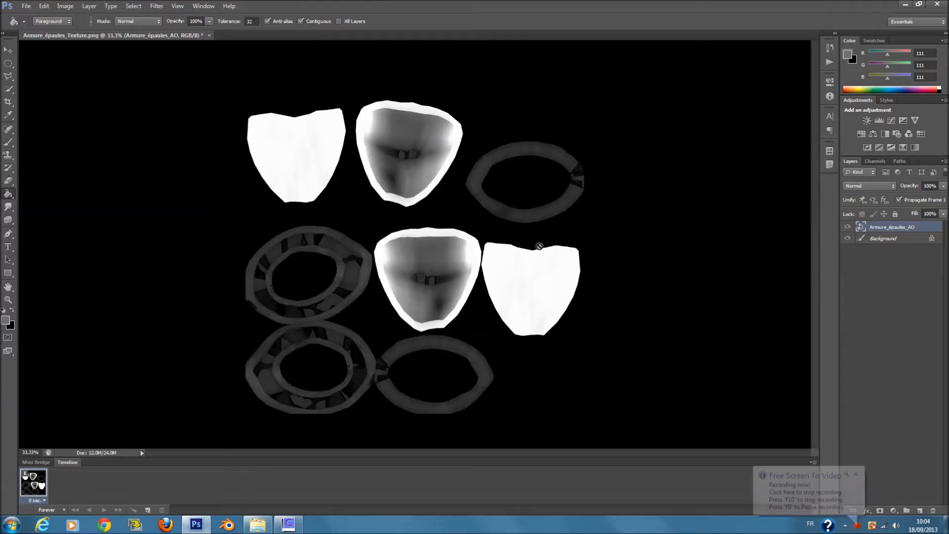
- Set the Armure_épaules_AO layer's blend mode to Multiply and its fill to 50%
left_click(898, 239)
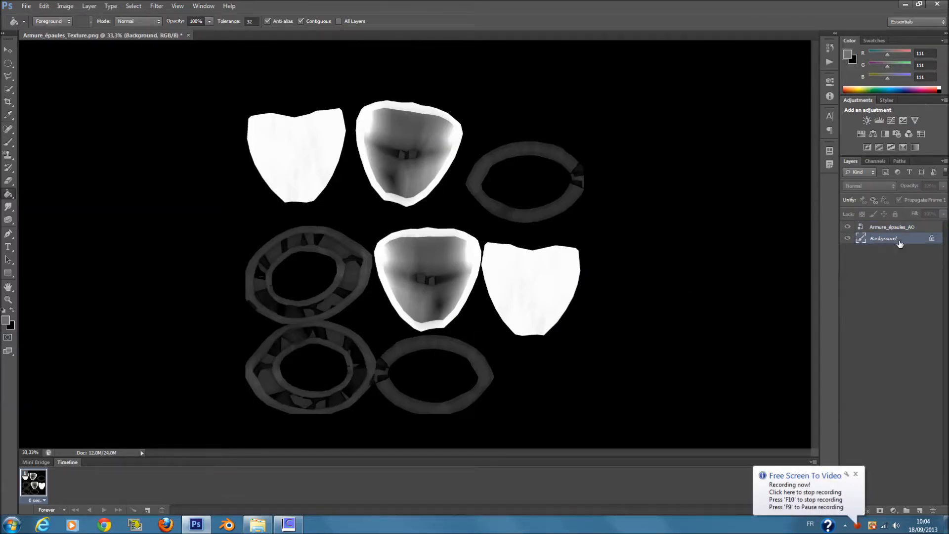
left_click(898, 228)
left_click(876, 185)
left_click(876, 186)
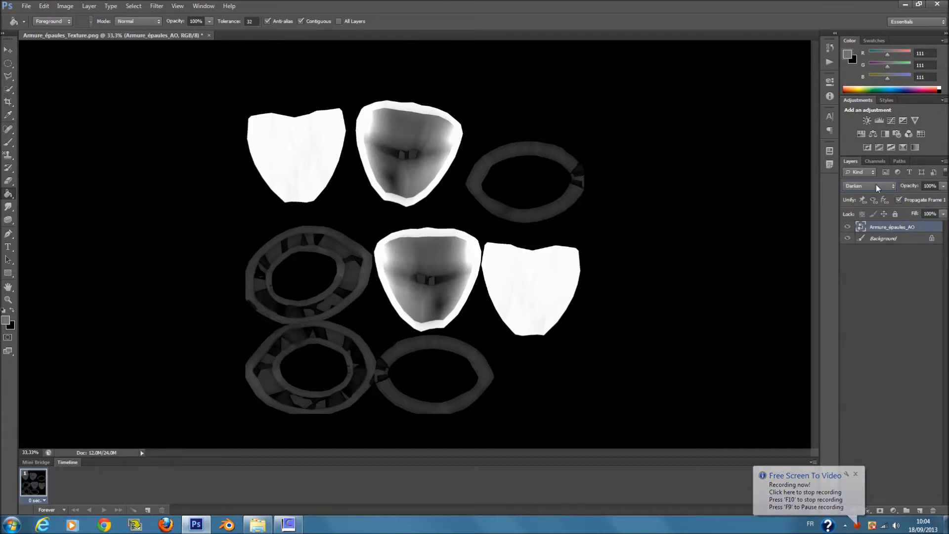
scroll(875, 185, "down", 3)
left_click(943, 213)
left_click_drag(942, 225, 917, 226)
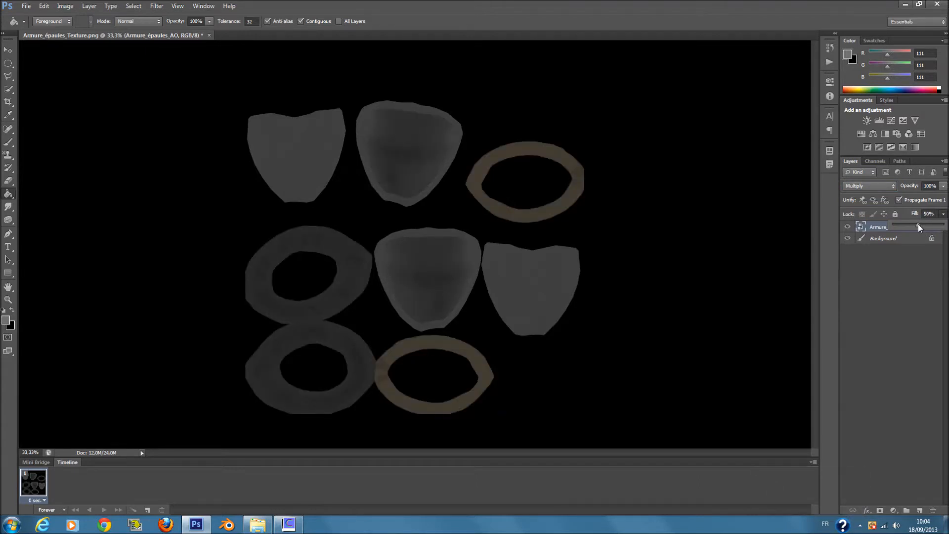
left_click(906, 273)
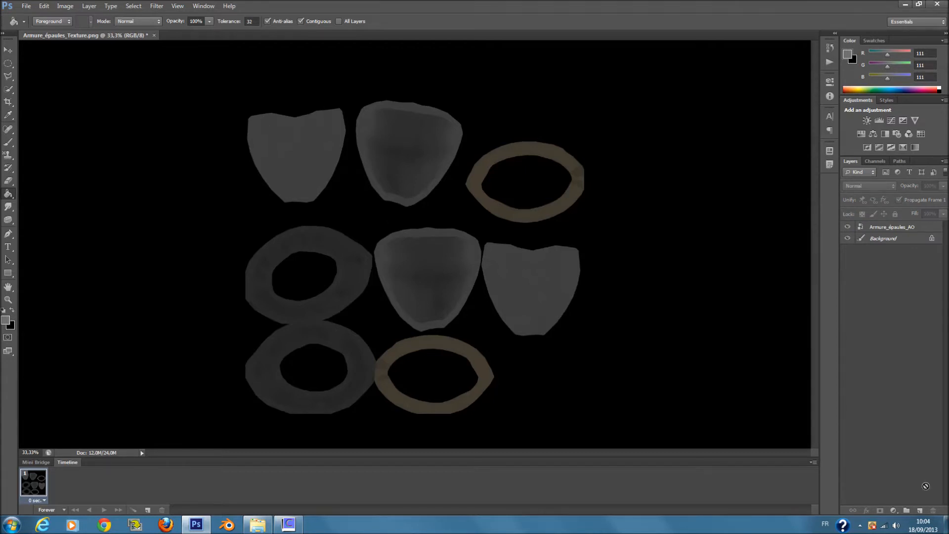
left_click(888, 227)
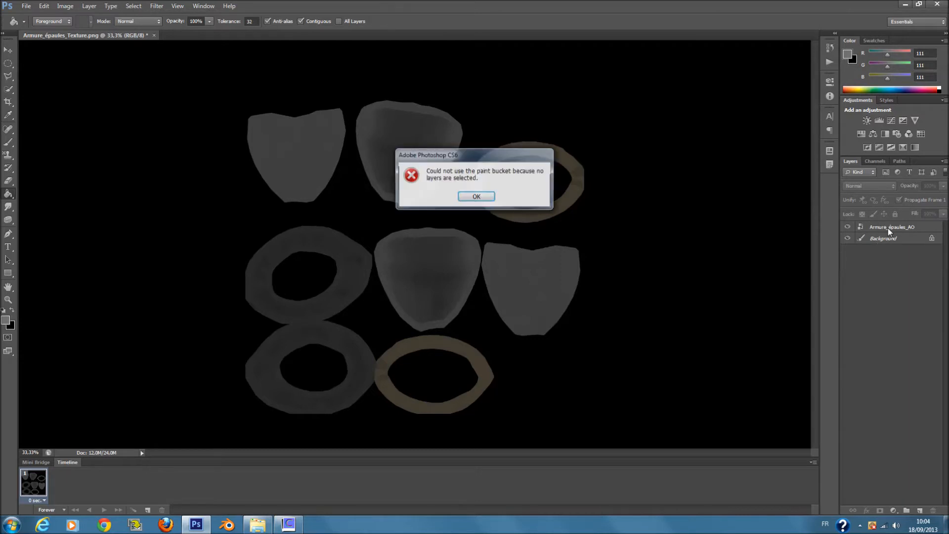
left_click(481, 196)
left_click(885, 227)
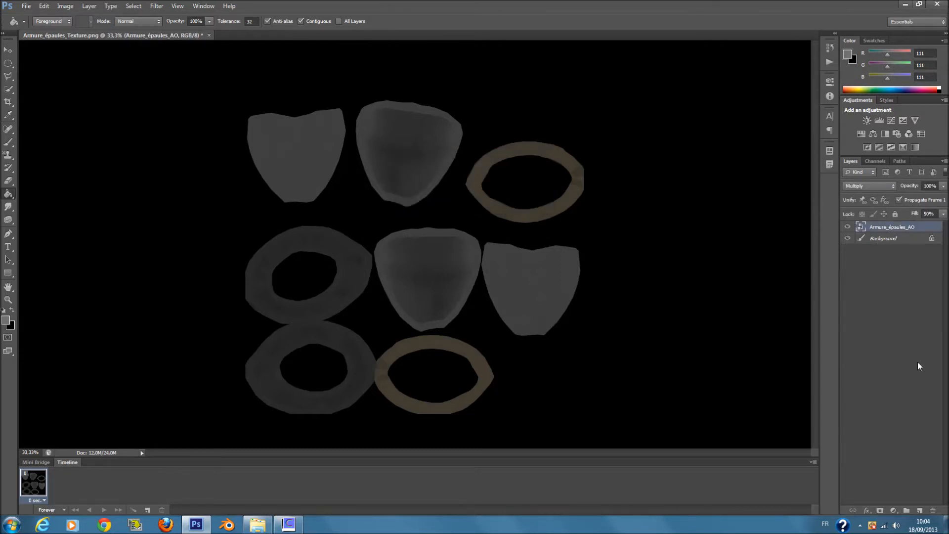
left_click(921, 511)
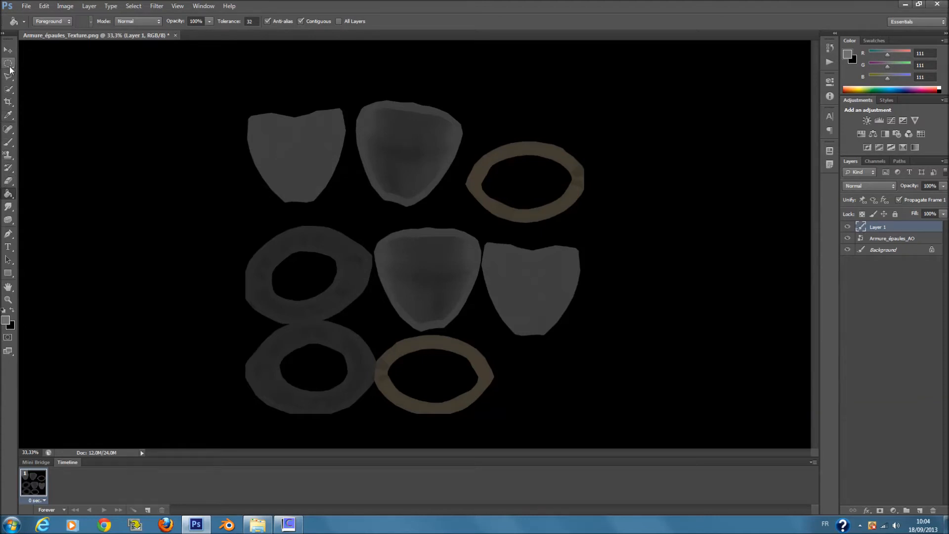
left_click_drag(880, 232, 938, 509)
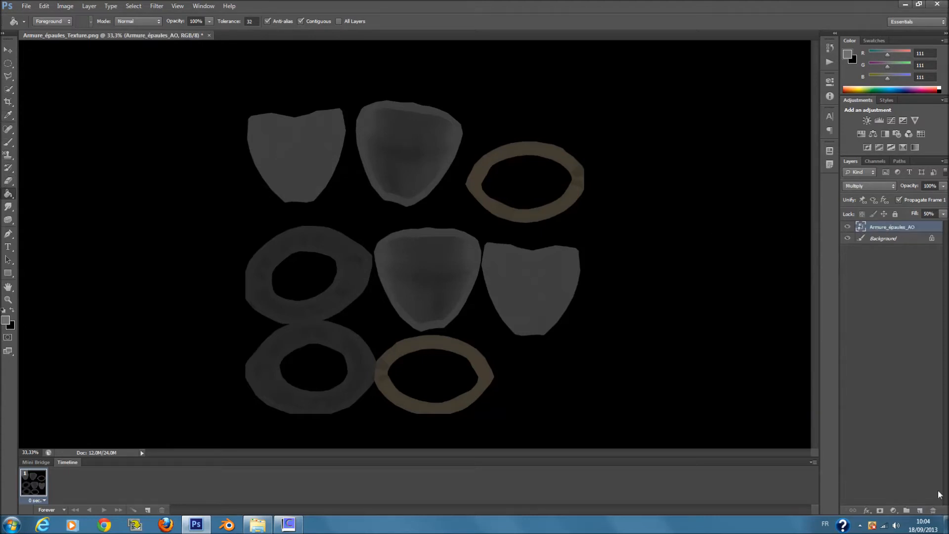
- Select a small rectangle over the upper-left corner of the first shoulder plate and add a new layer
left_click(7, 67)
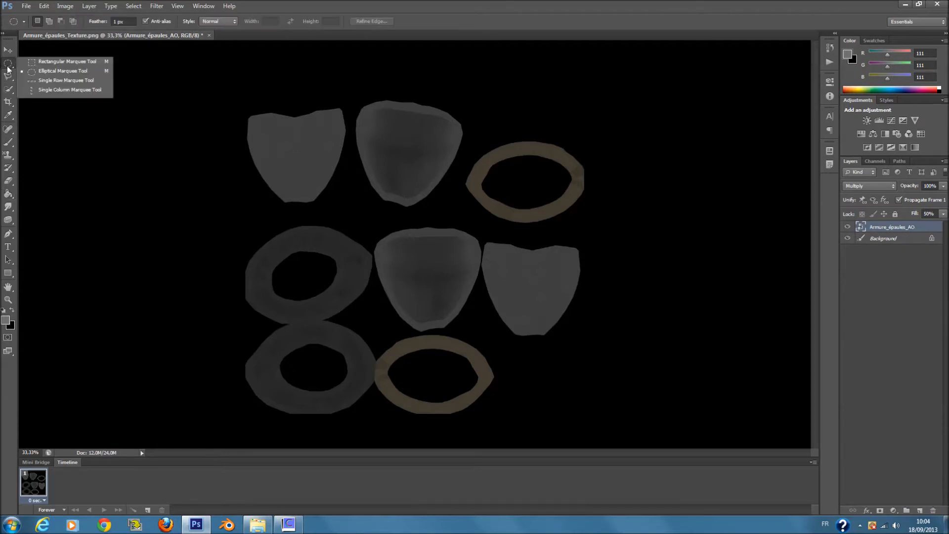
left_click(44, 61)
left_click_drag(246, 113, 272, 136)
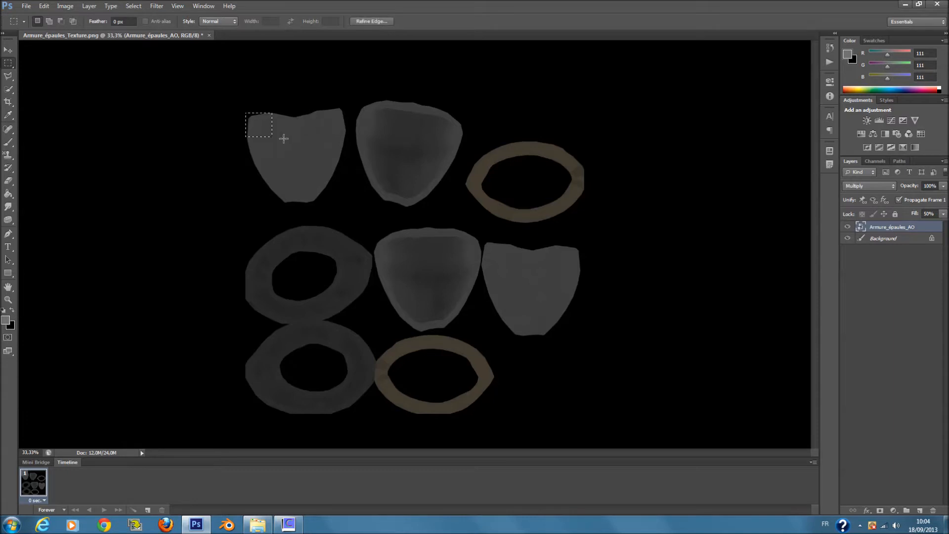
left_click(921, 510)
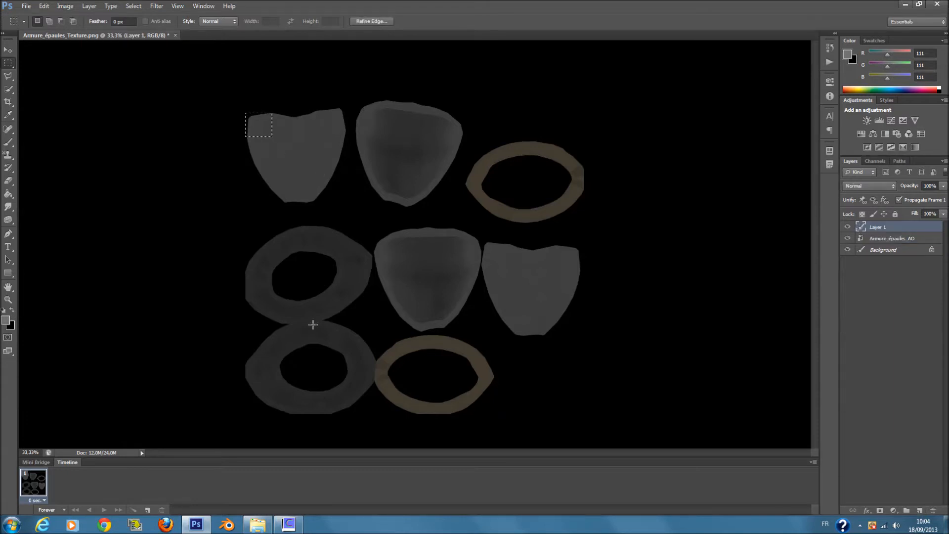
- Set the foreground colour to the muted yellow 9b925f
left_click(6, 321)
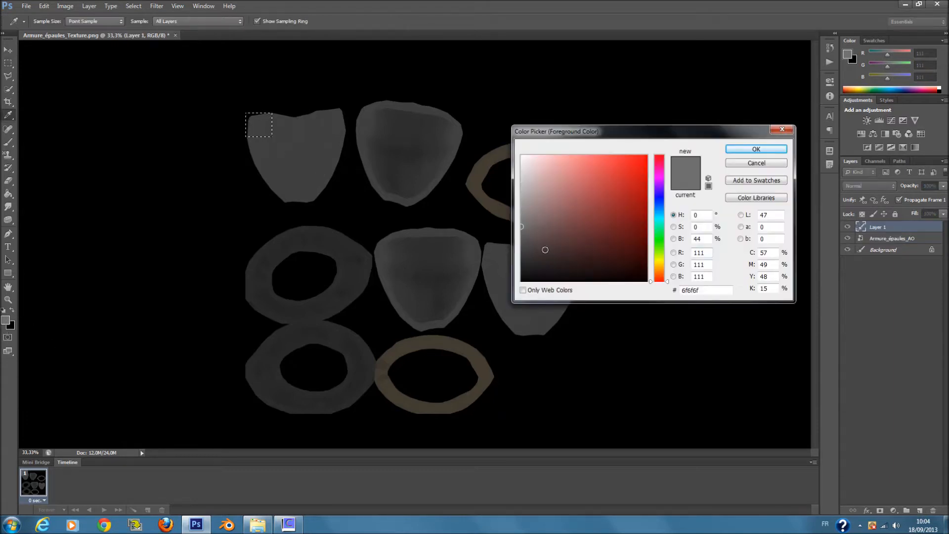
left_click_drag(545, 249, 546, 225)
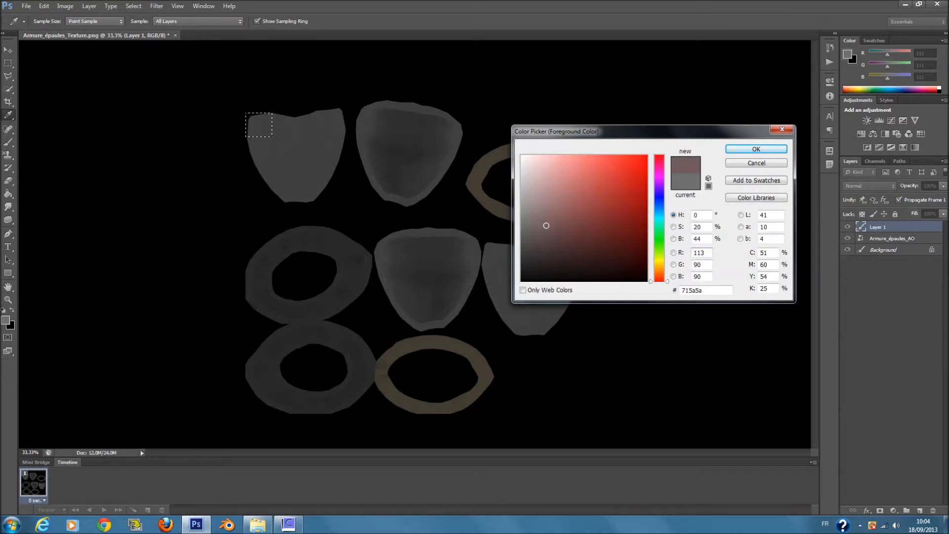
mouse_move(665, 267)
left_mouse_down()
mouse_move(665, 244)
mouse_move(665, 264)
left_mouse_up()
left_click_drag(599, 232, 569, 204)
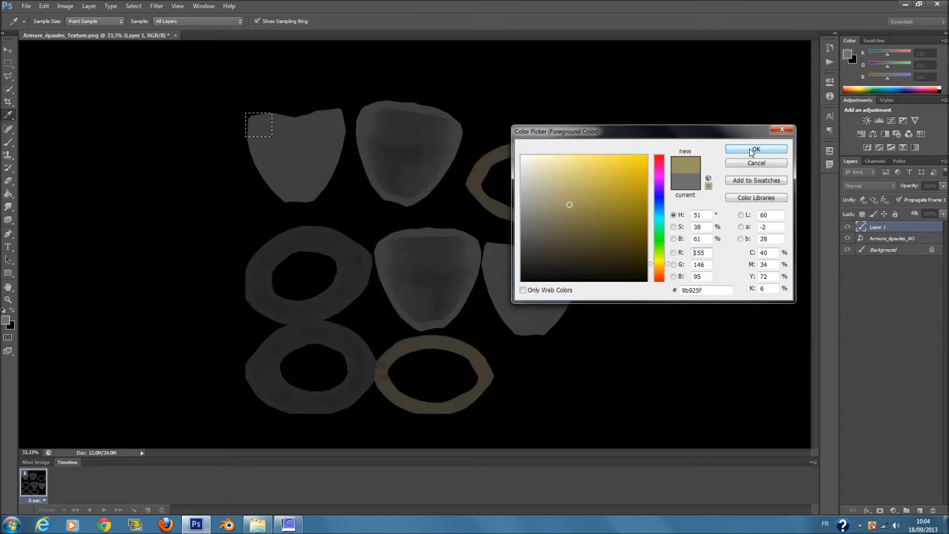
left_click(745, 149)
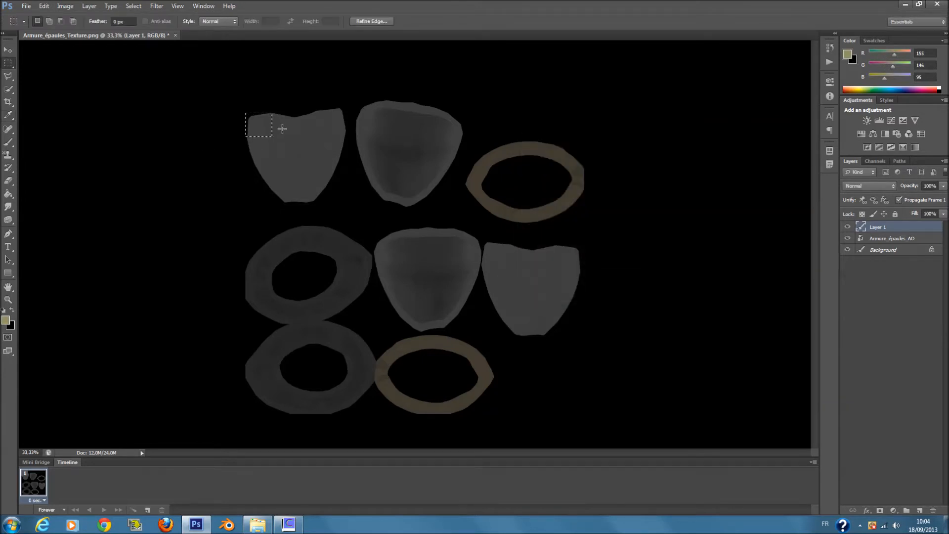
- Fill the rectangular selection with the yellow foreground colour using the Paint Bucket and clear the selection
key("b")
left_click(8, 194)
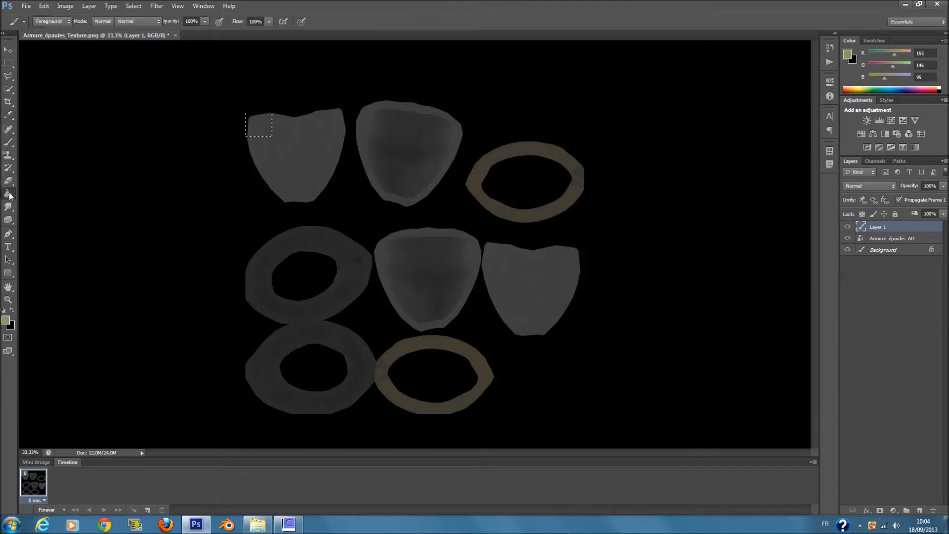
left_click(253, 125)
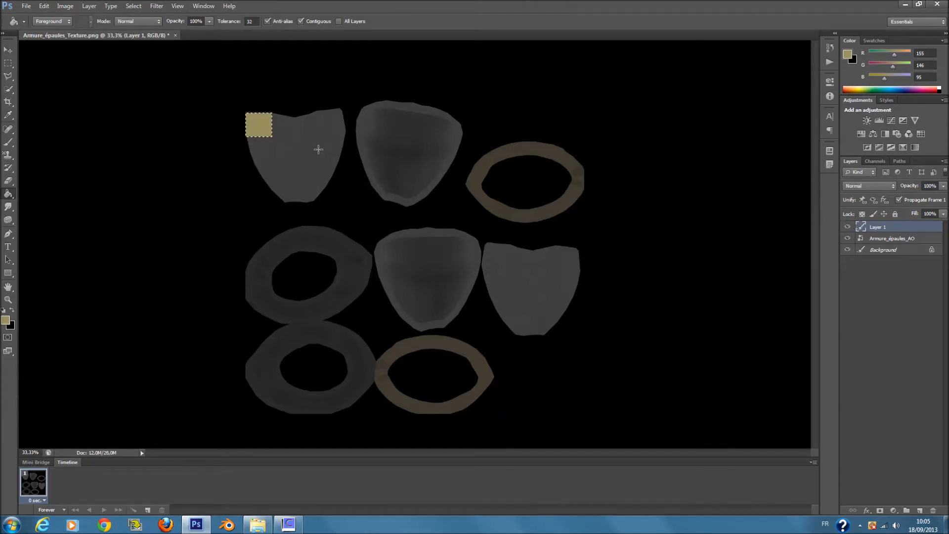
left_click(7, 64)
left_click(44, 63)
key("v")
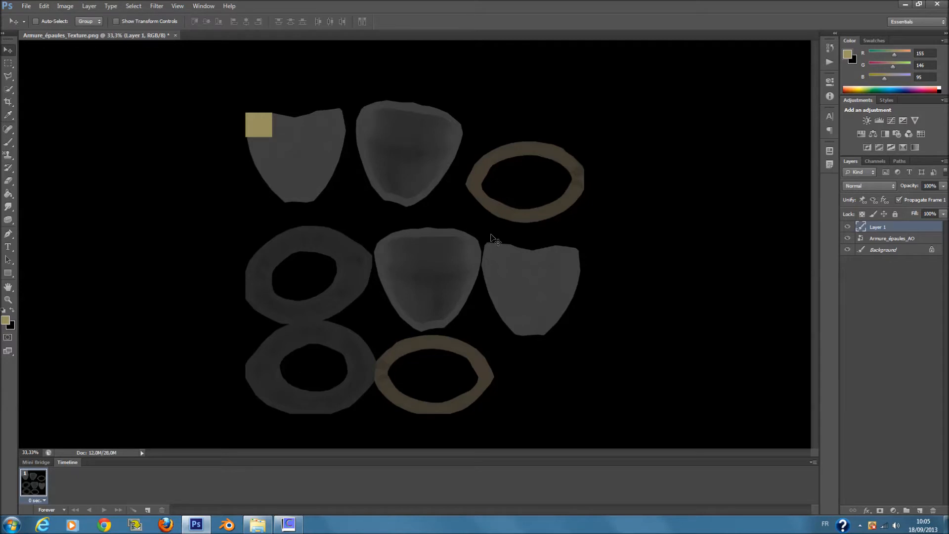
- Duplicate the yellow square's layer and move the copy onto the upper-right corner of the same shoulder plate
right_click(901, 226)
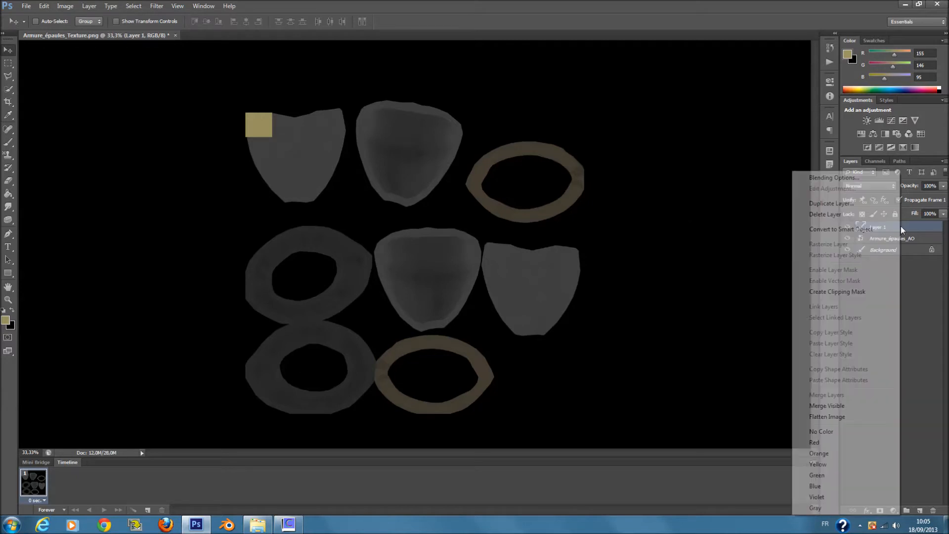
left_click(878, 205)
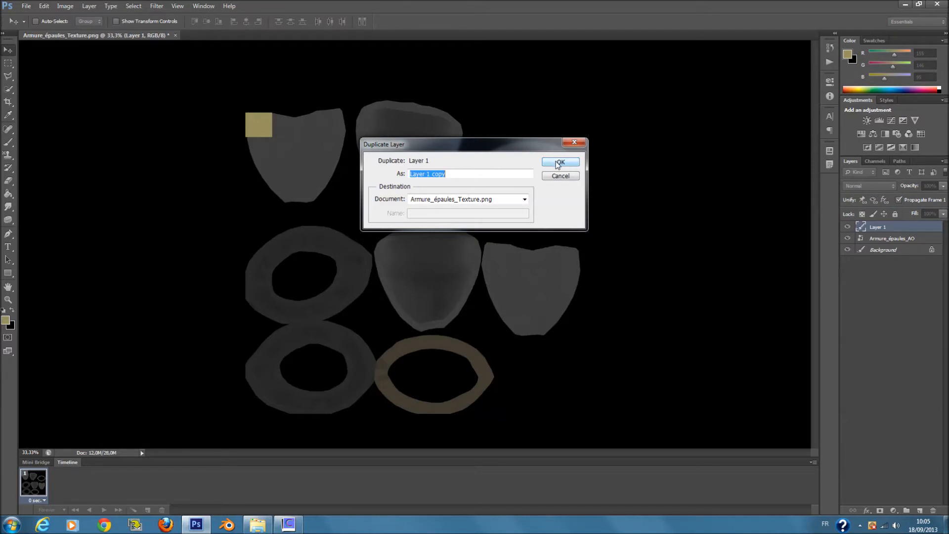
left_click(560, 163)
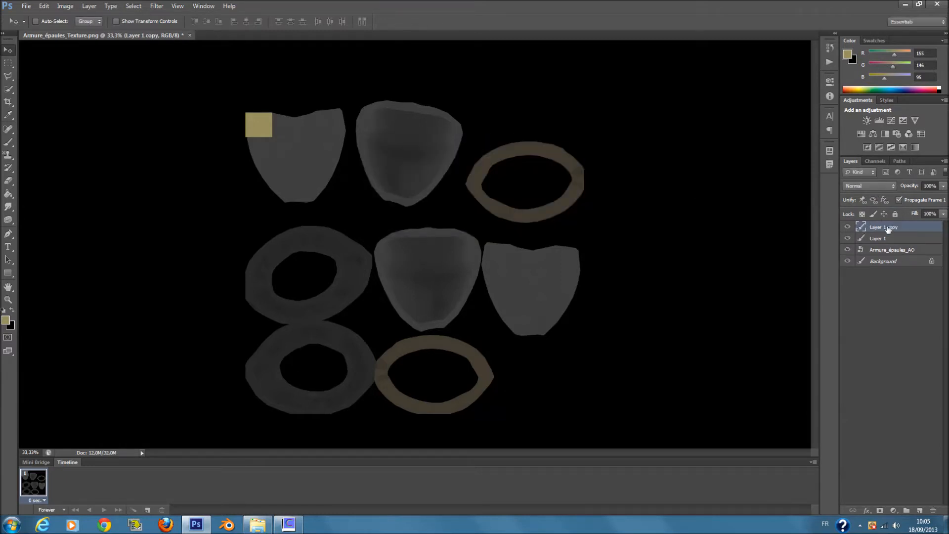
key("ctrl+t")
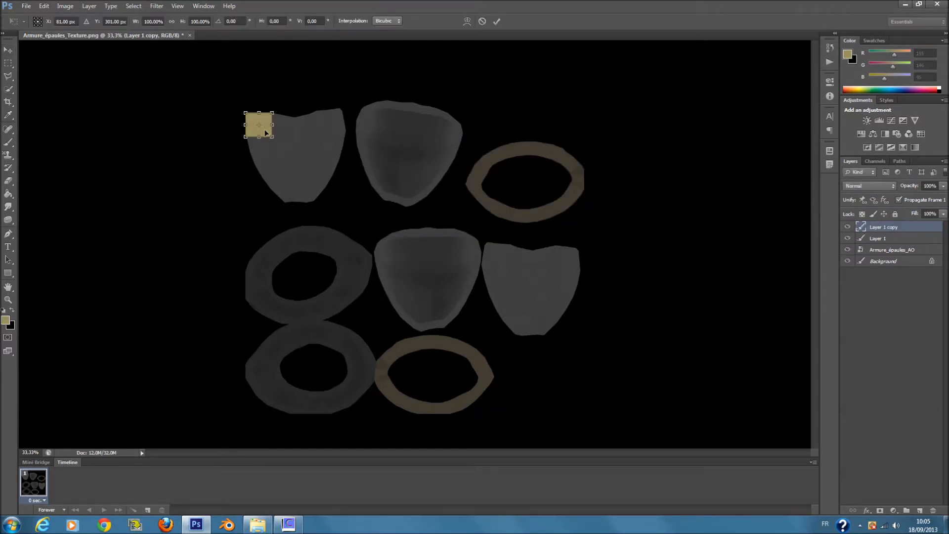
left_click_drag(263, 132, 338, 121)
key("Return")
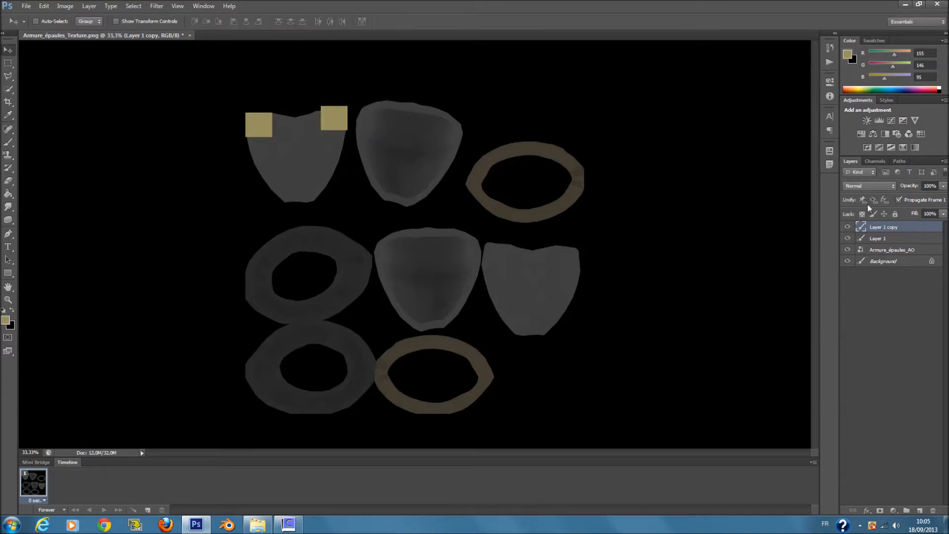
- Duplicate the upper-right yellow square's layer and move the copy onto the bottom tip of the first shoulder plate
right_click(887, 227)
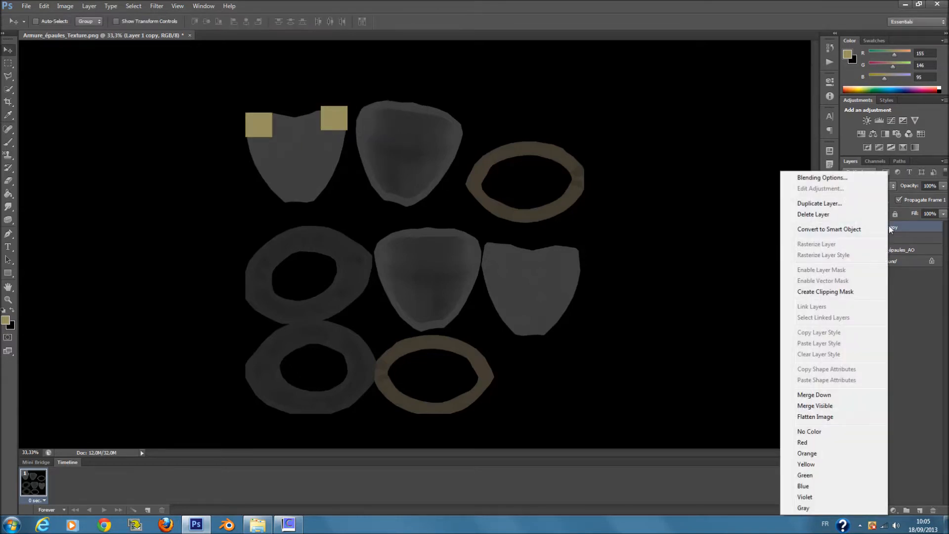
left_click(841, 205)
left_click(559, 159)
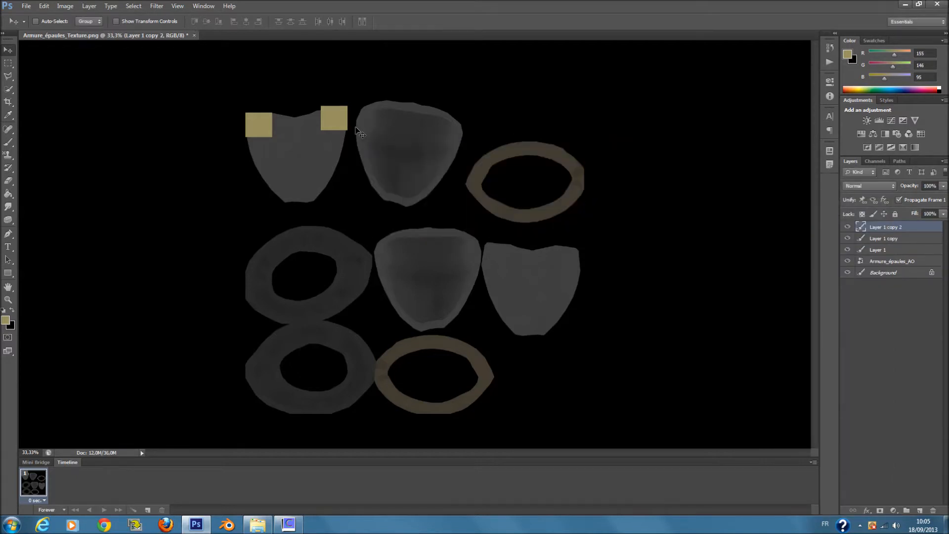
key("ctrl+t")
left_click_drag(335, 120, 298, 188)
left_click(295, 188)
left_click(302, 188)
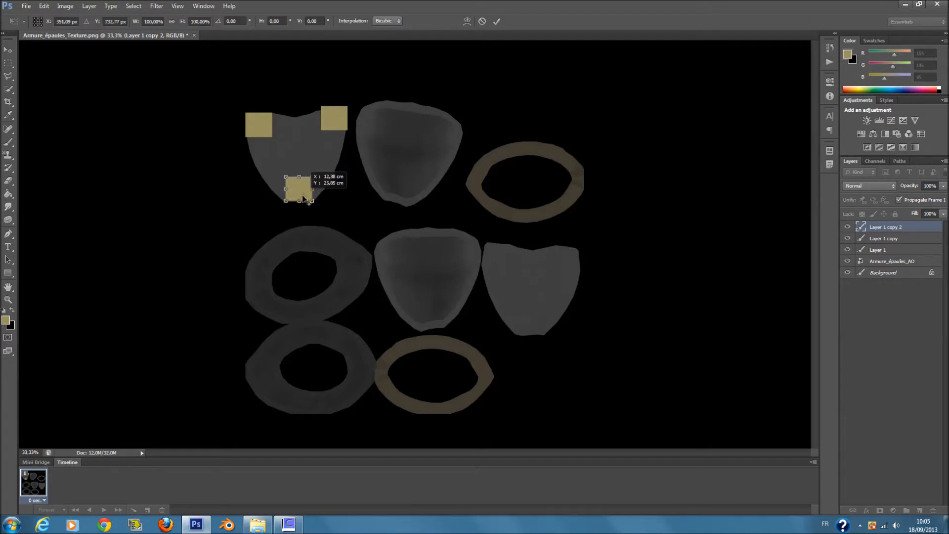
left_click_drag(302, 186, 302, 194)
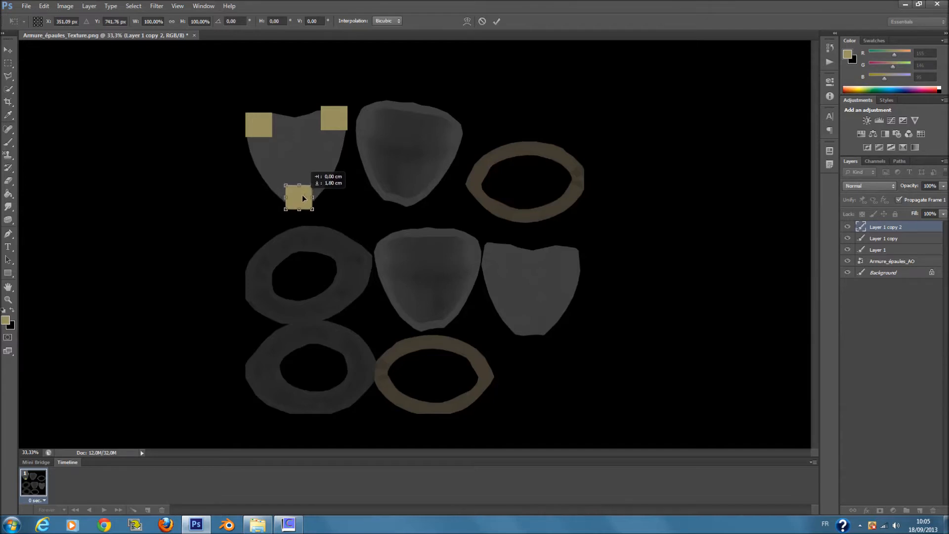
key("Return")
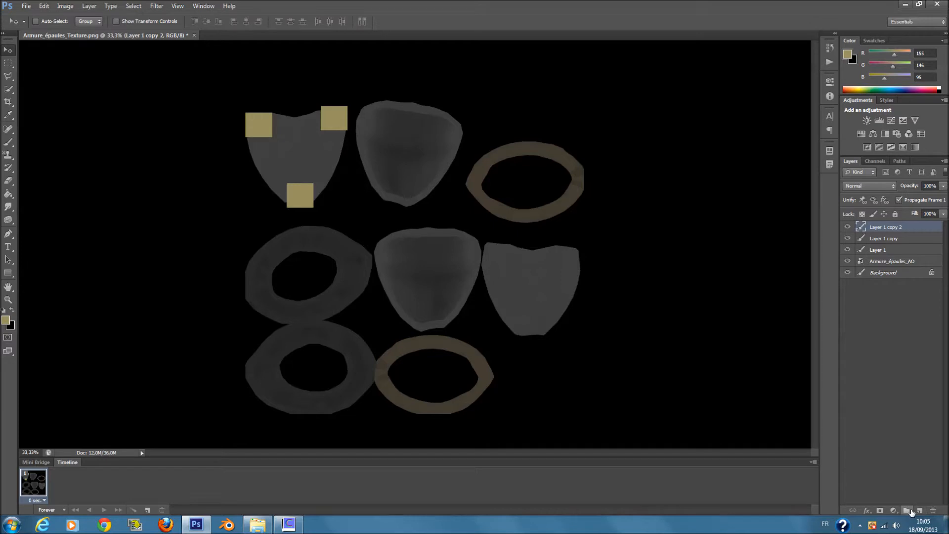
- Create a layer group, put the three yellow square layers into it, and collapse it
left_click(906, 511)
left_click_drag(896, 227, 897, 229)
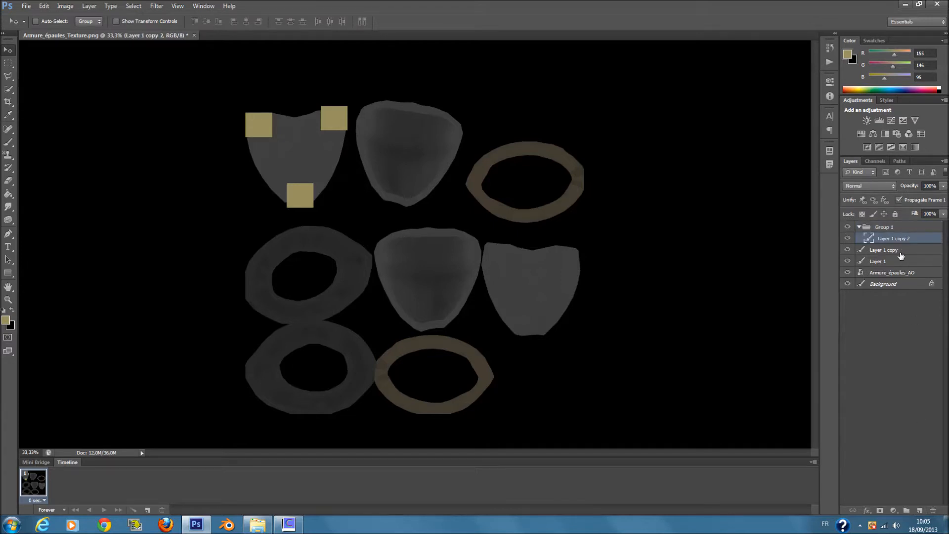
left_click_drag(901, 261, 871, 234)
left_click(859, 227)
- Duplicate the group of yellow squares and move and slightly rotate the copy to fit the second shoulder plate's corners
right_click(872, 227)
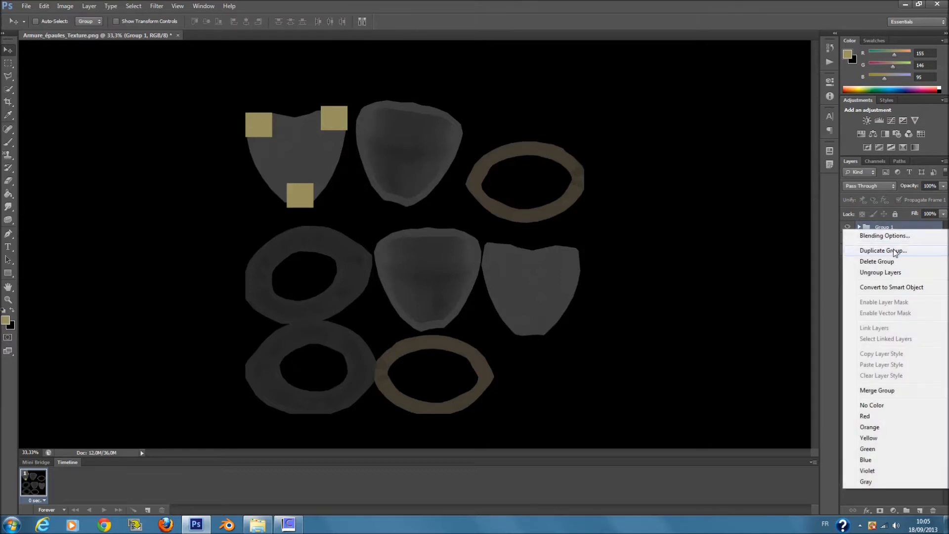
left_click(896, 250)
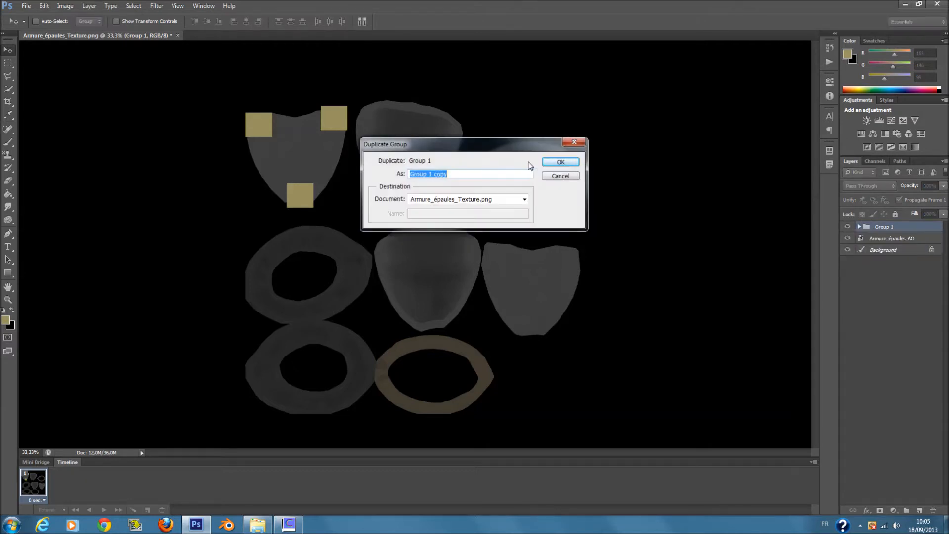
left_click(555, 161)
key("ctrl+t")
left_click_drag(307, 160, 541, 295)
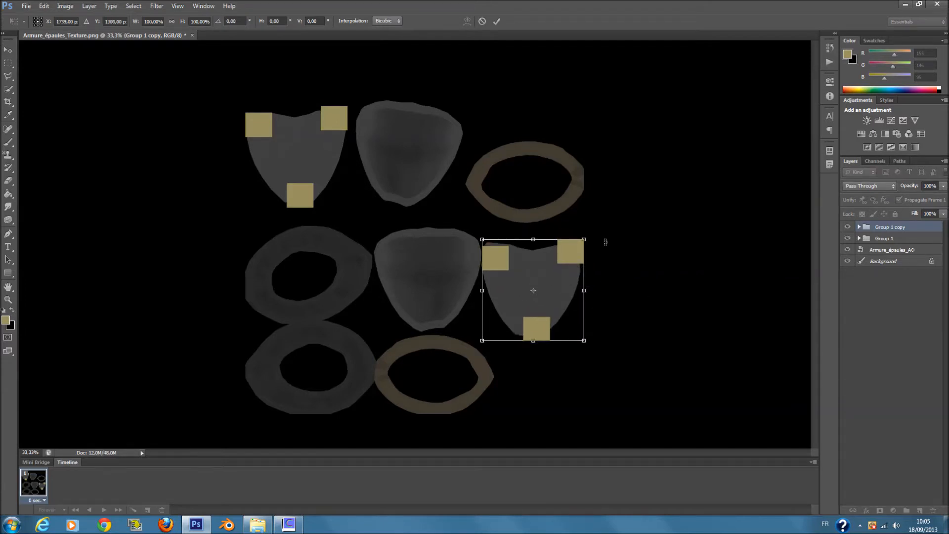
mouse_move(567, 287)
left_mouse_down()
mouse_move(652, 284)
mouse_move(629, 220)
mouse_move(555, 273)
left_mouse_up()
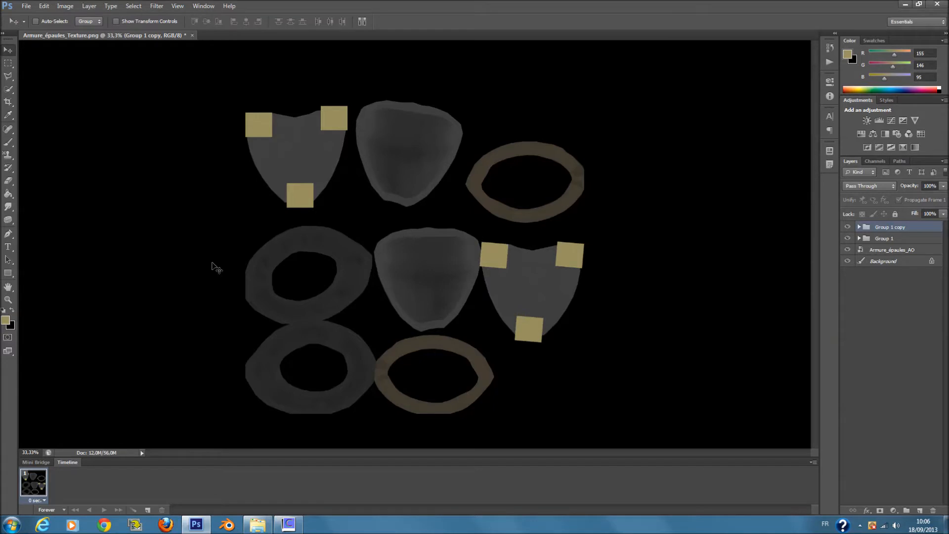
- Set the Eraser to a hard round 14 px brush and try erasing with Group 1 selected
left_click(890, 239)
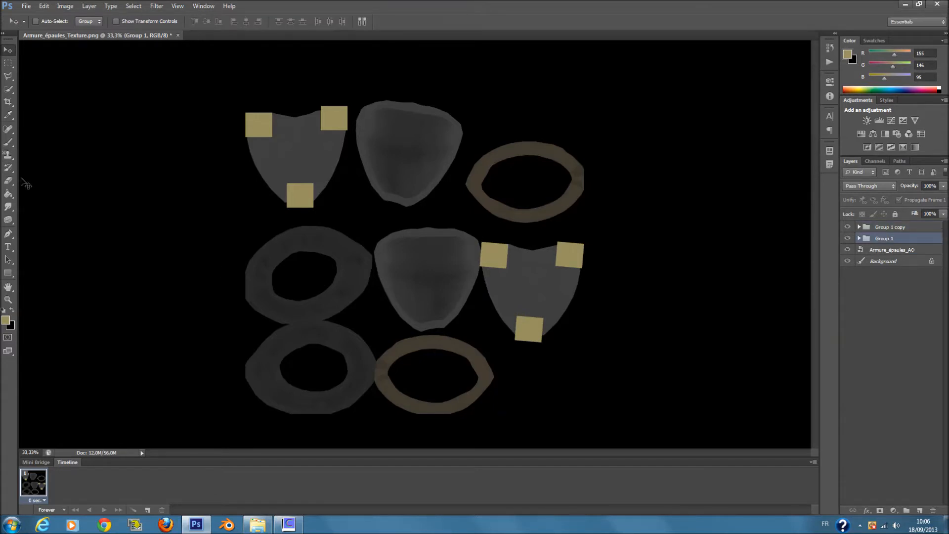
left_click(12, 199)
left_click(8, 183)
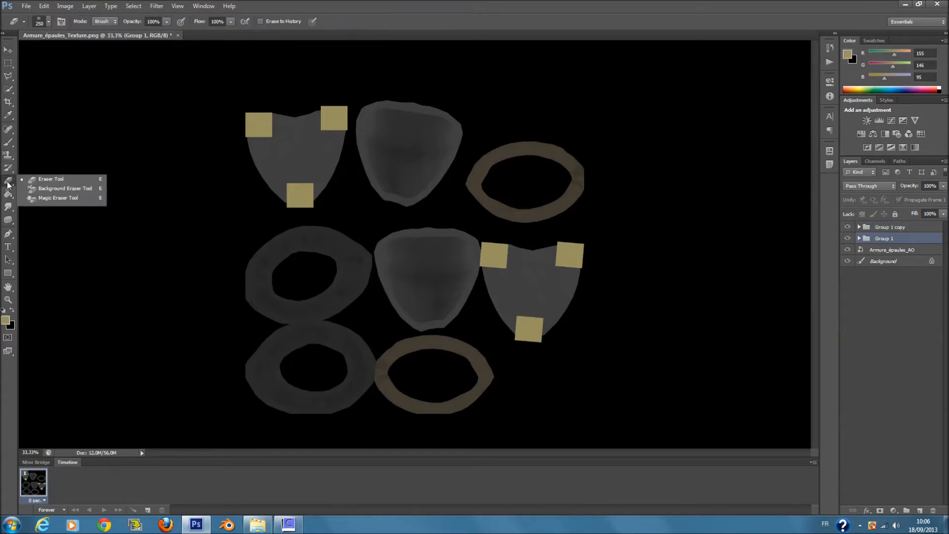
left_click(51, 181)
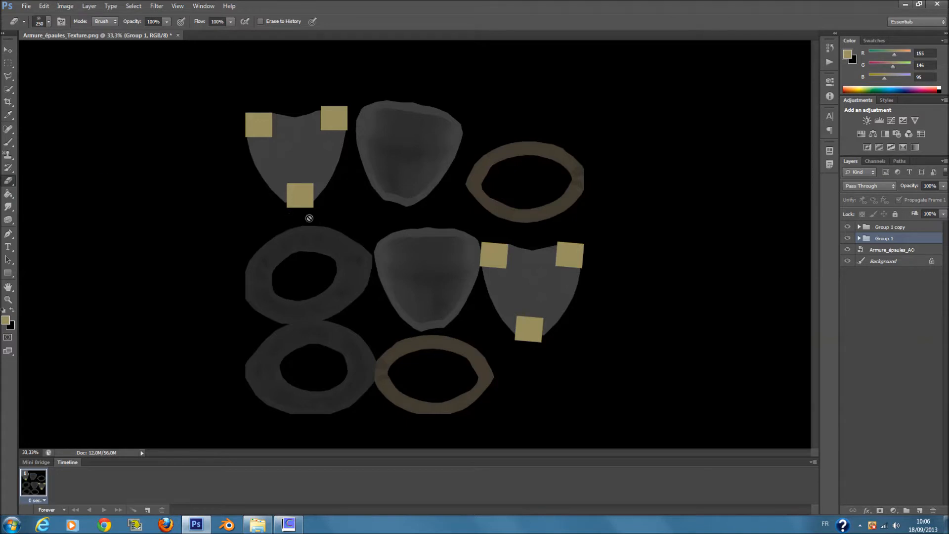
right_click(346, 219)
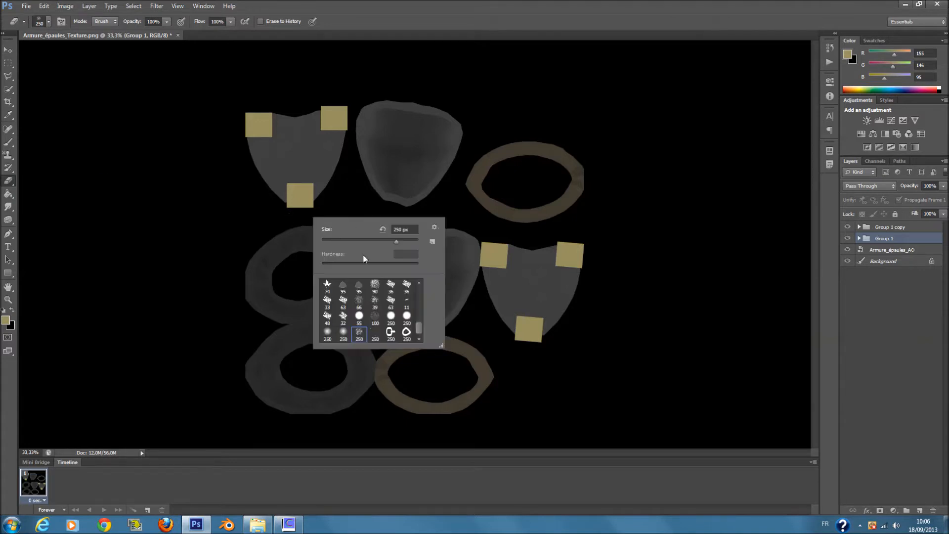
scroll(344, 284, "up", 5)
scroll(404, 304, "up", 5)
left_click(339, 290)
type("14")
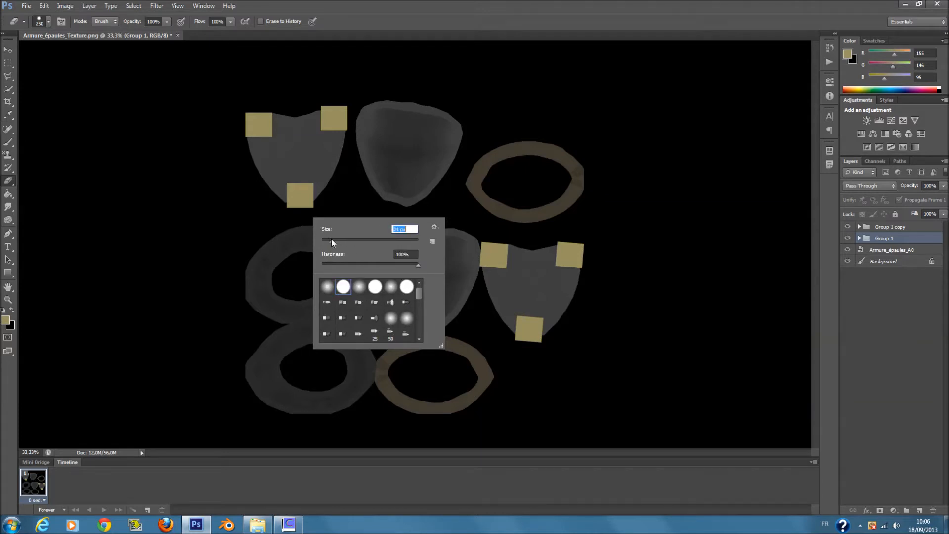
key("Return")
left_click(538, 209)
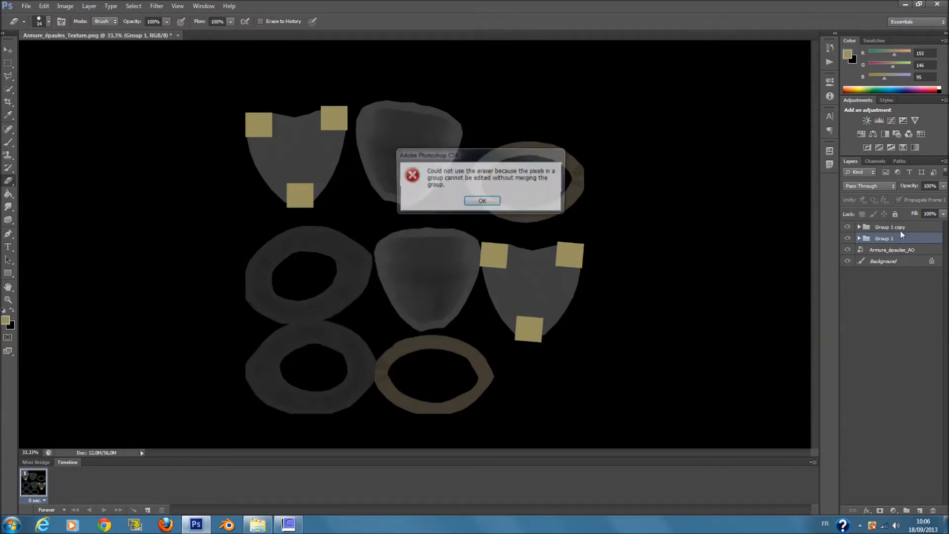
left_click(483, 201)
- Enlarge the Eraser to 35 px and bevel the lower corners of the first plate's upper-right yellow square on its own layer
left_click(859, 239)
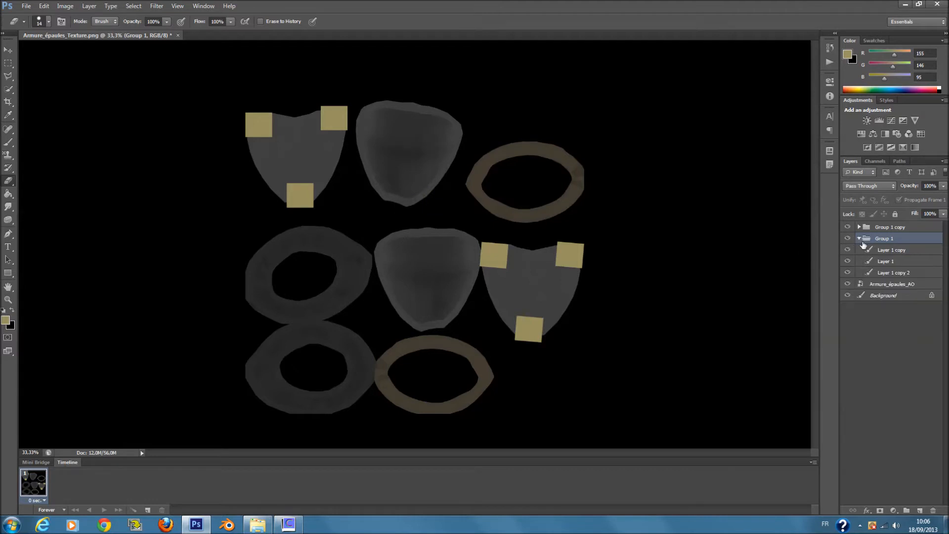
left_click(871, 252)
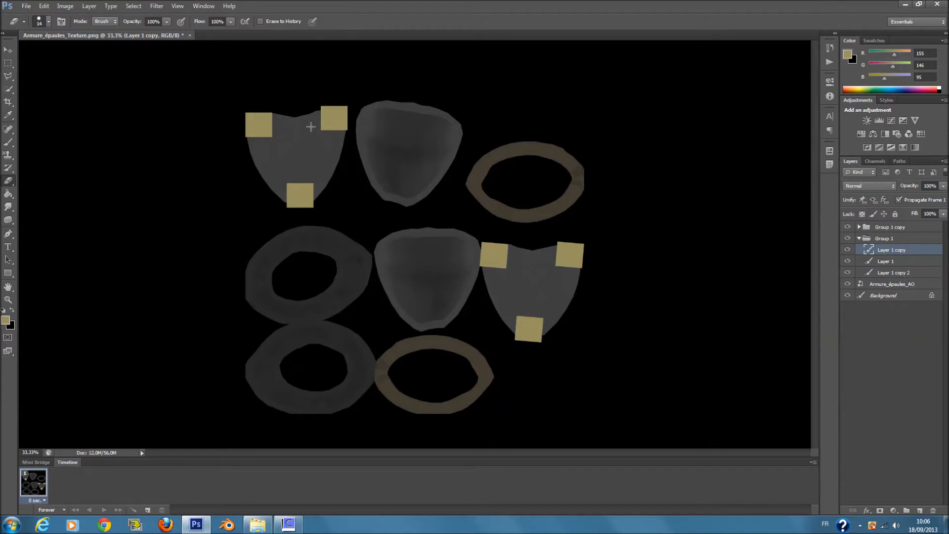
right_click(331, 140)
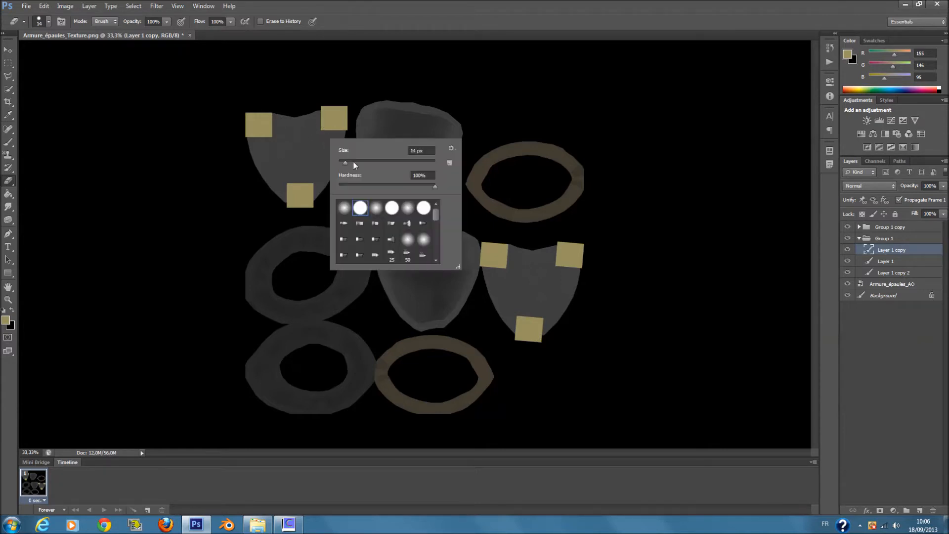
left_click(321, 122)
left_click_drag(315, 113, 332, 149)
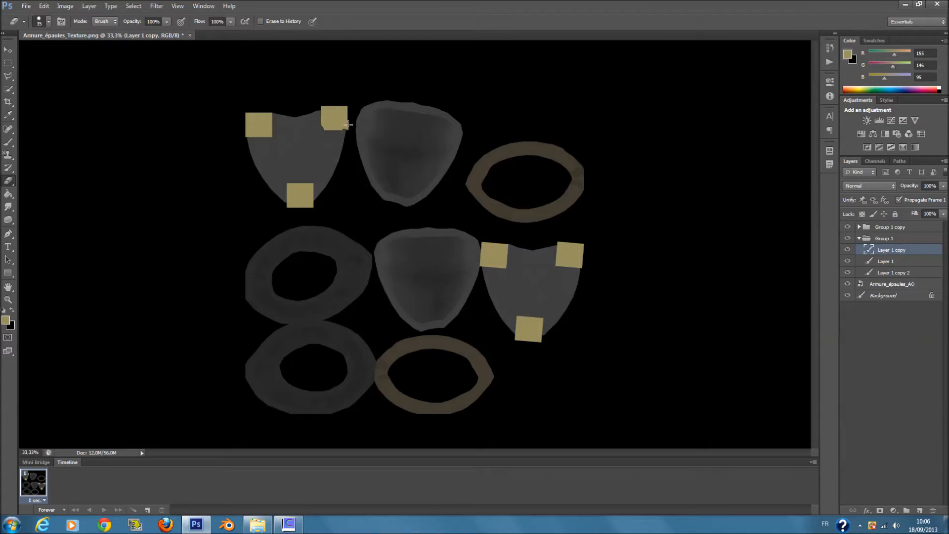
- Erase the lower corners of the first plate's upper-left square and the upper corners of its bottom square
left_click(884, 261)
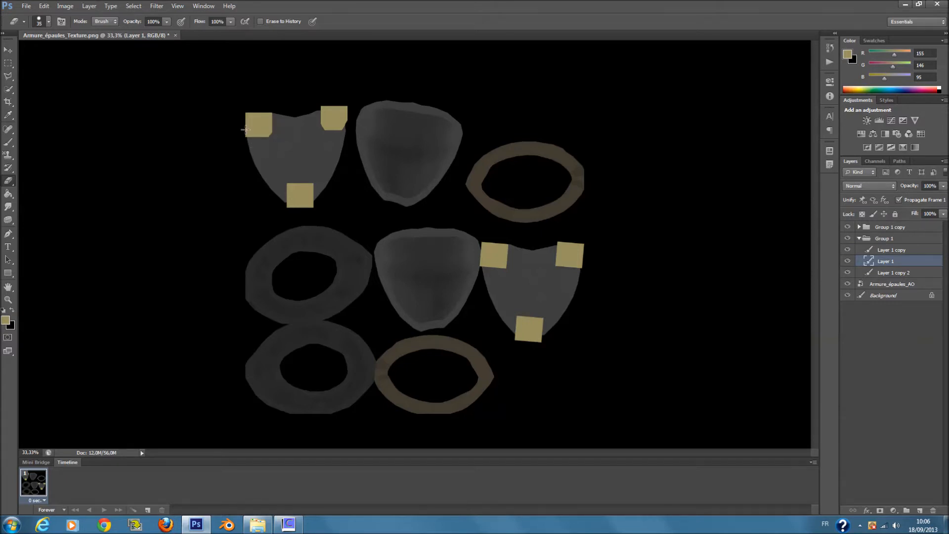
left_click_drag(243, 124, 260, 144)
left_click(893, 273)
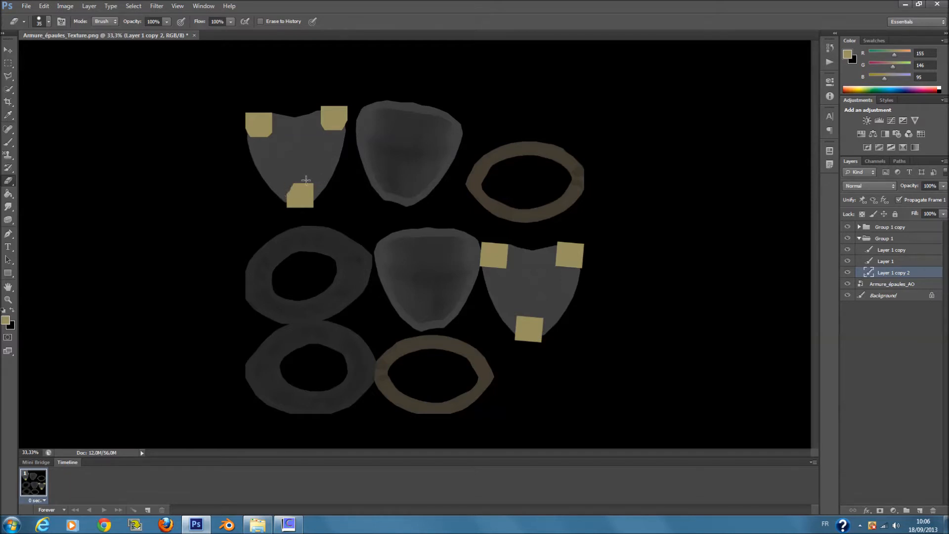
left_click_drag(311, 187, 317, 197)
- Bevel the inward-facing corners of the second plate's three yellow squares with the Eraser, each on its own layer in Group 1 copy
left_click(859, 238)
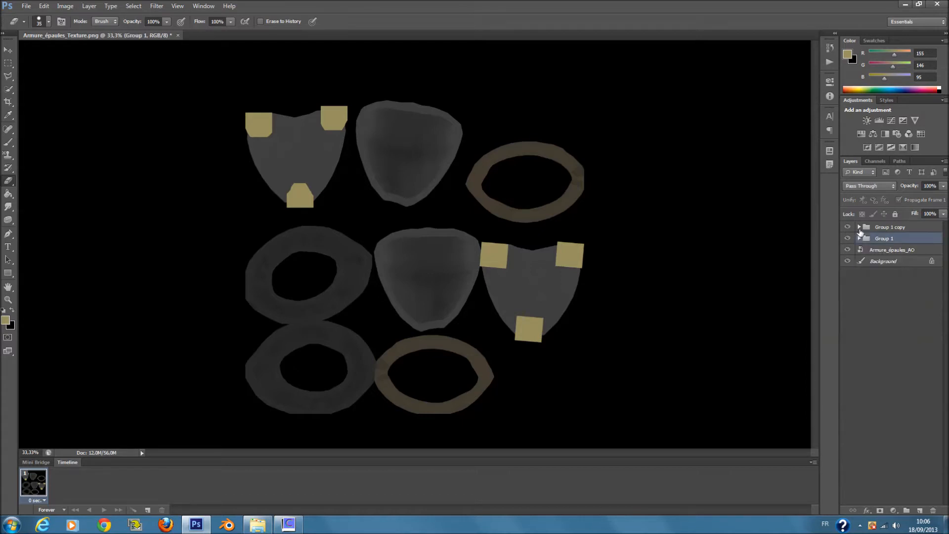
left_click(859, 227)
left_click(890, 239)
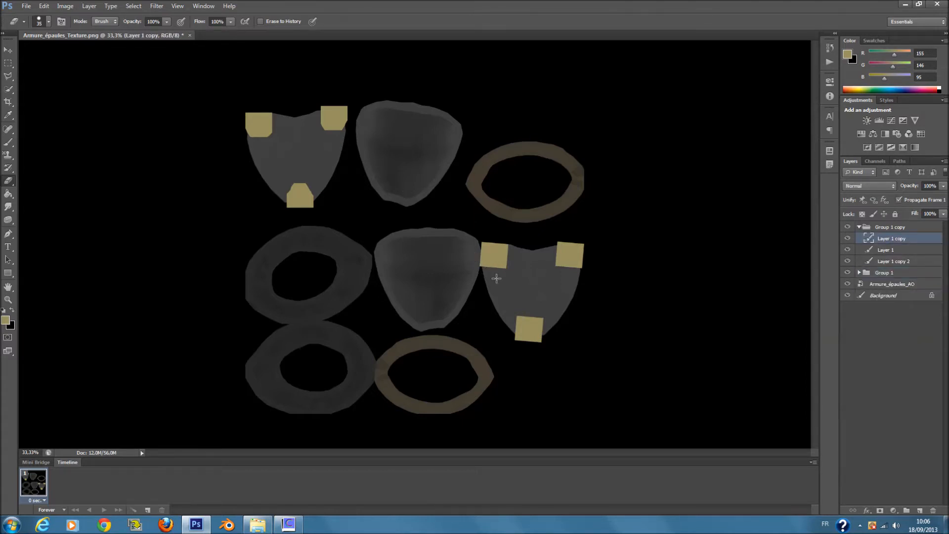
mouse_move(556, 259)
left_mouse_down()
mouse_move(565, 274)
mouse_move(576, 272)
left_mouse_up()
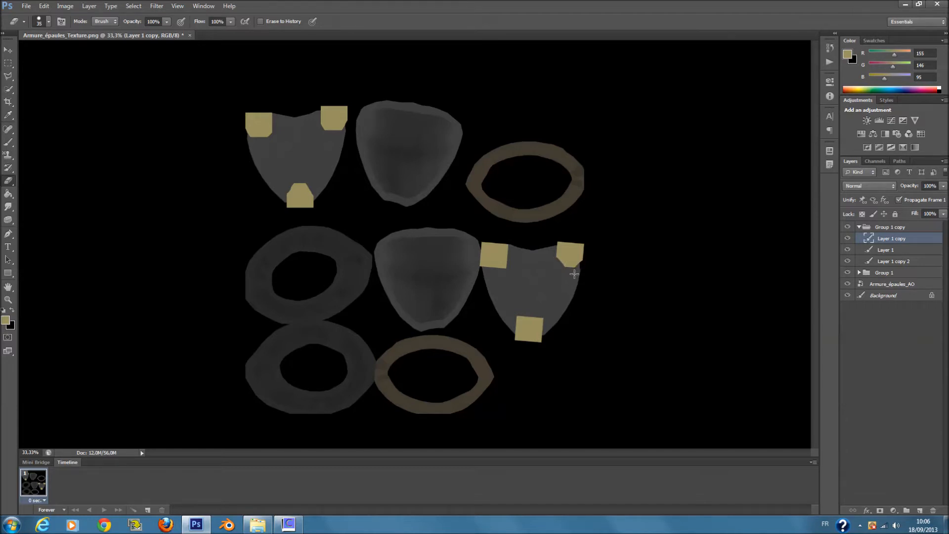
left_click(907, 252)
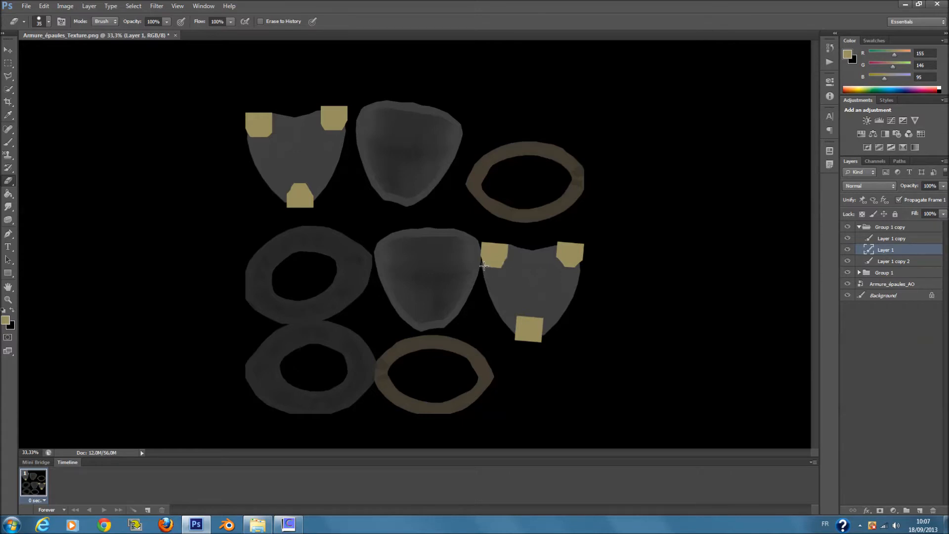
left_click(889, 261)
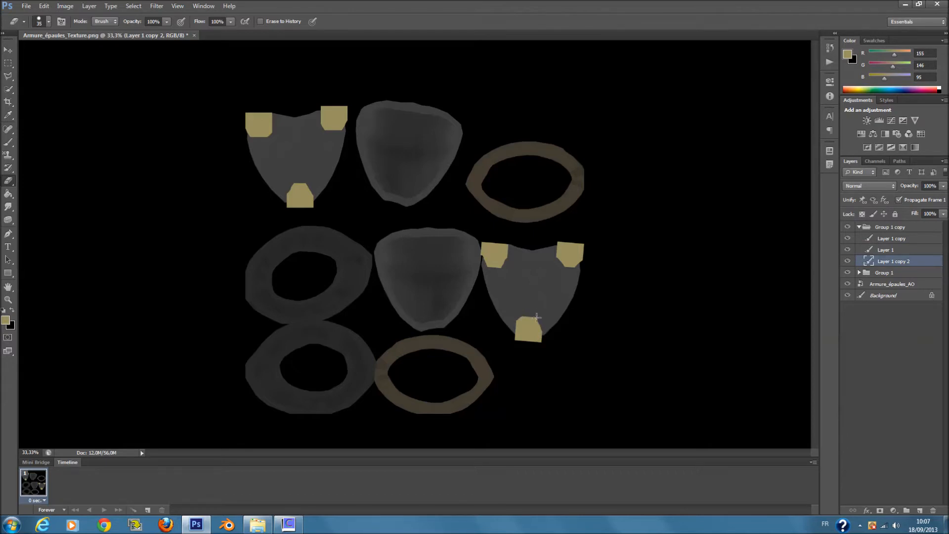
- Add a new layer inside Group 1 copy and set the Brush tool to a 76 px textured tip
left_click(890, 227)
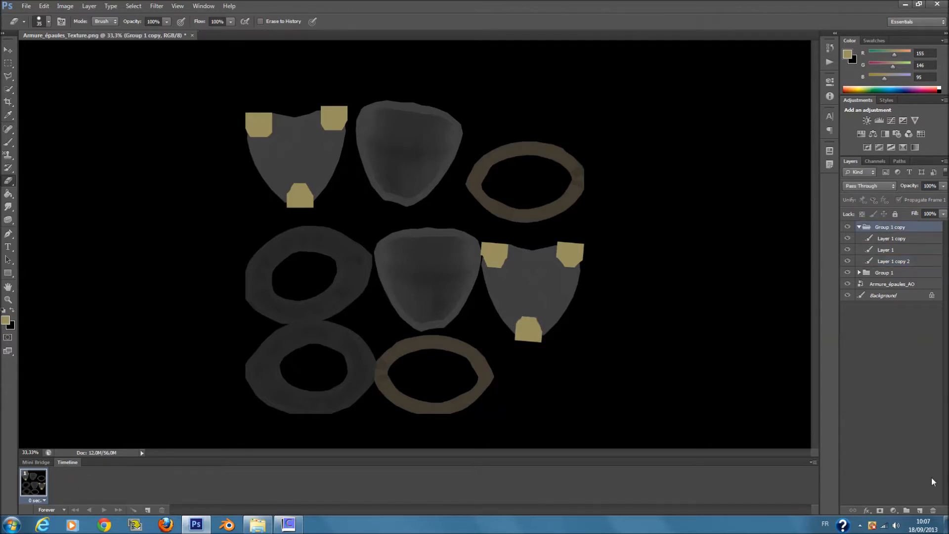
left_click(919, 510)
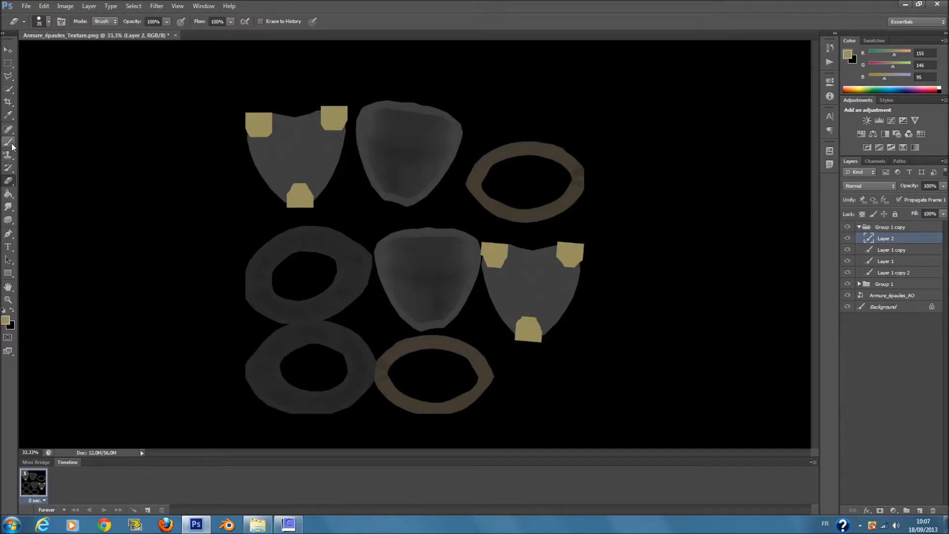
left_click(12, 145)
left_click(50, 140)
right_click(410, 275)
scroll(494, 356, "down", 5)
left_click(488, 375)
left_click(476, 283)
left_click(344, 123)
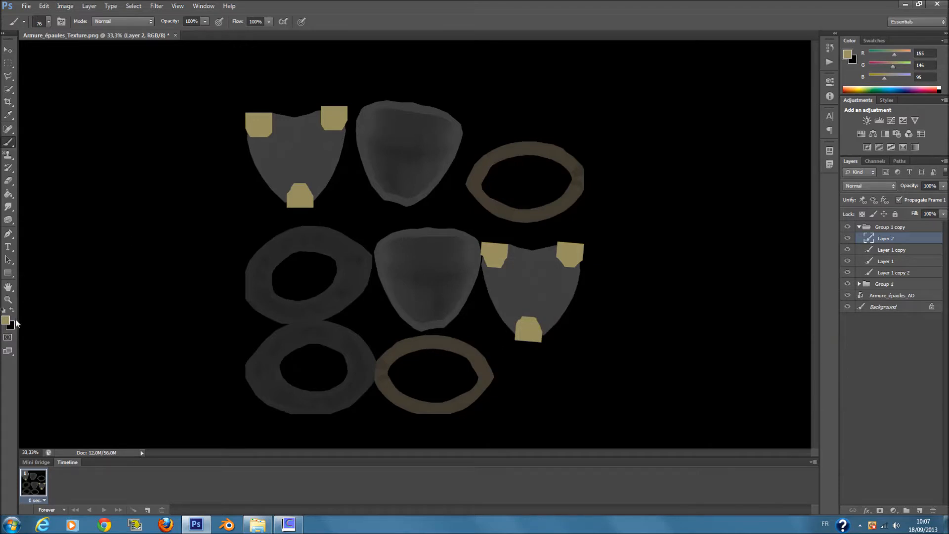
left_click(864, 228)
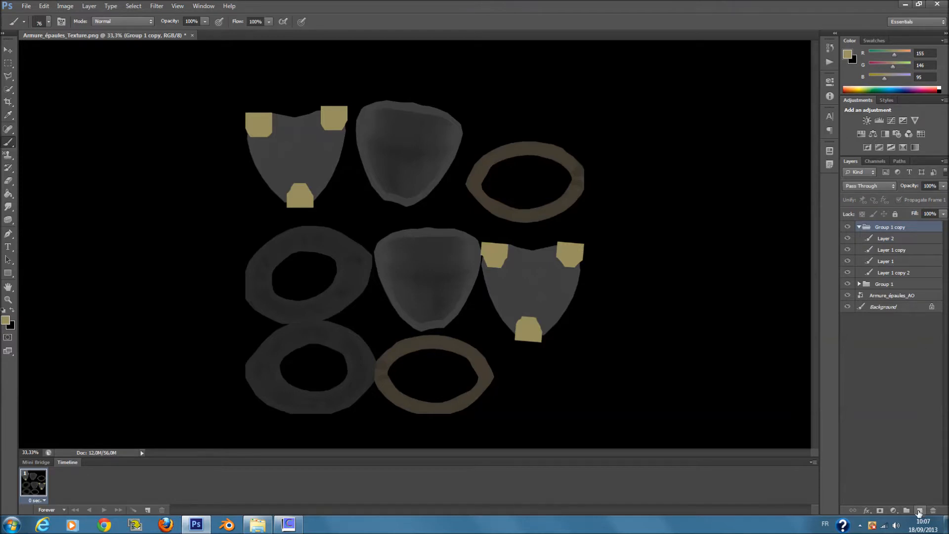
left_click(919, 510)
left_click_drag(886, 240, 938, 508)
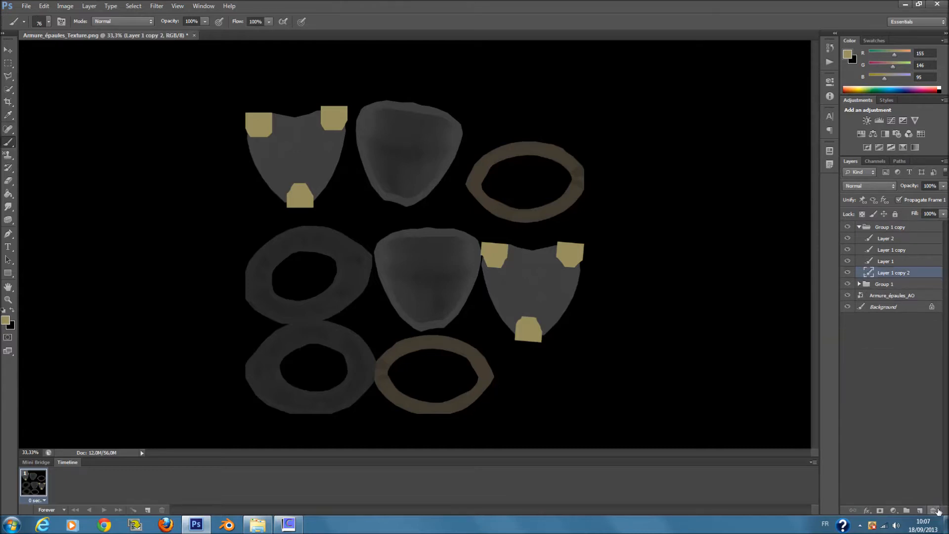
- Collapse Group 1 copy, add a new layer above both groups, and set the foreground colour to black
left_click(864, 228)
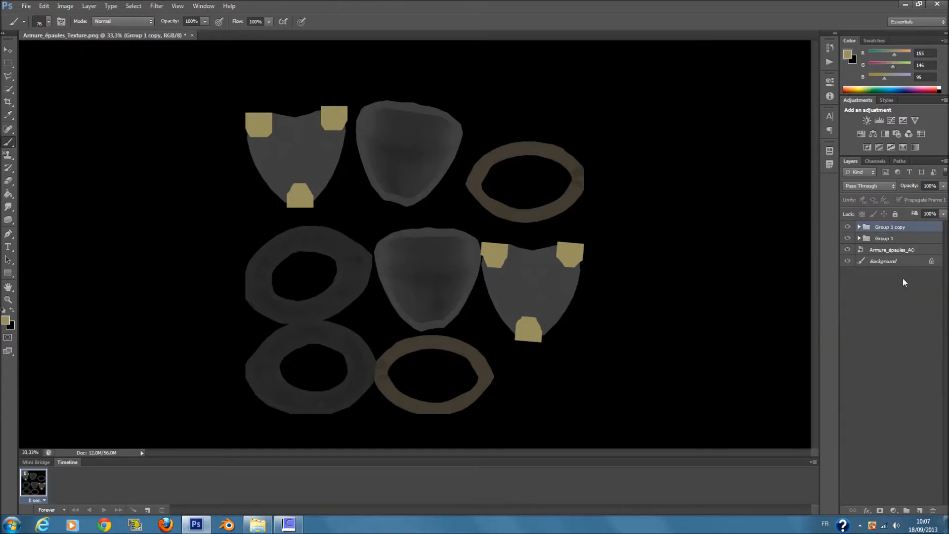
left_click(918, 510)
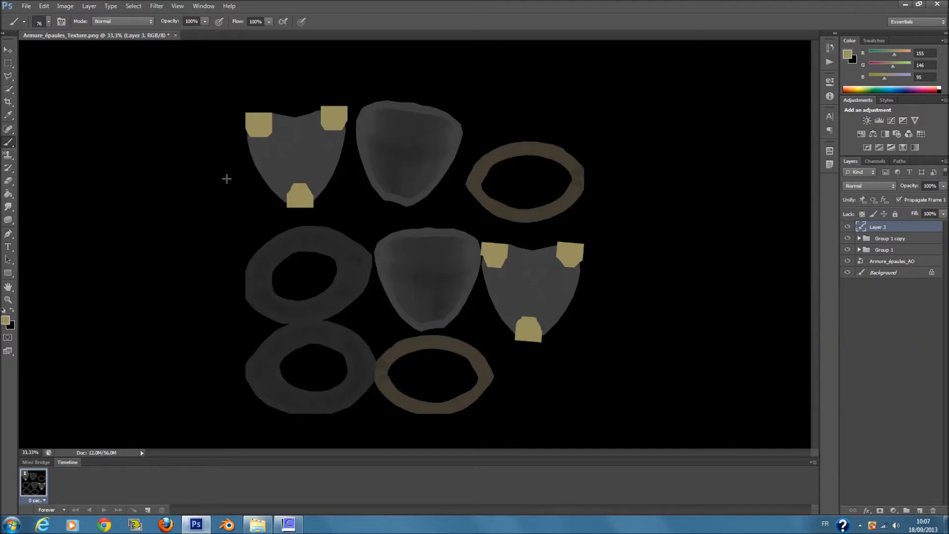
left_click(6, 320)
left_click(606, 275)
left_click(741, 147)
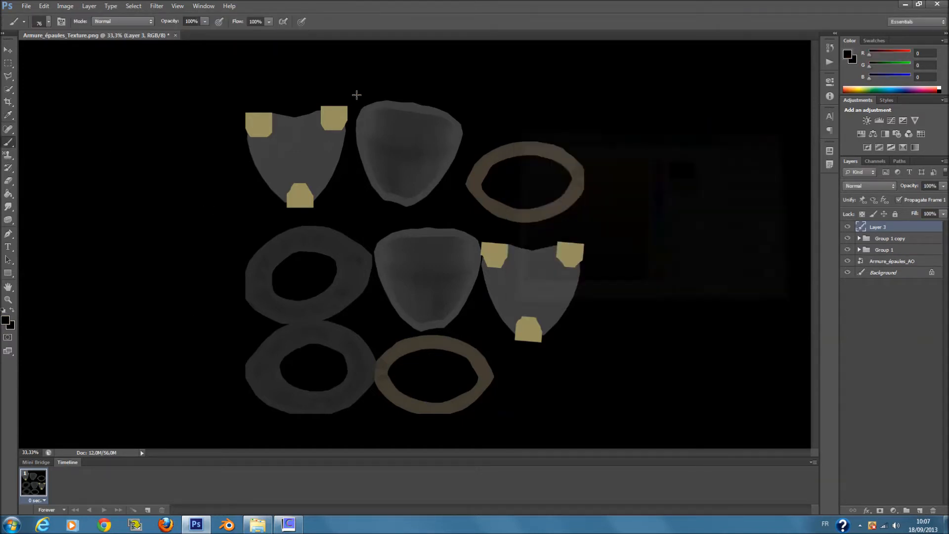
- Switch the Brush to a hard round tip with 100% hardness and a 28 px size
right_click(8, 142)
right_click(328, 169)
scroll(454, 252, "up", 1)
left_click(381, 239)
left_click(371, 215)
left_click_drag(395, 193, 364, 193)
left_click(257, 116)
right_click(296, 124)
left_click_drag(333, 143, 322, 146)
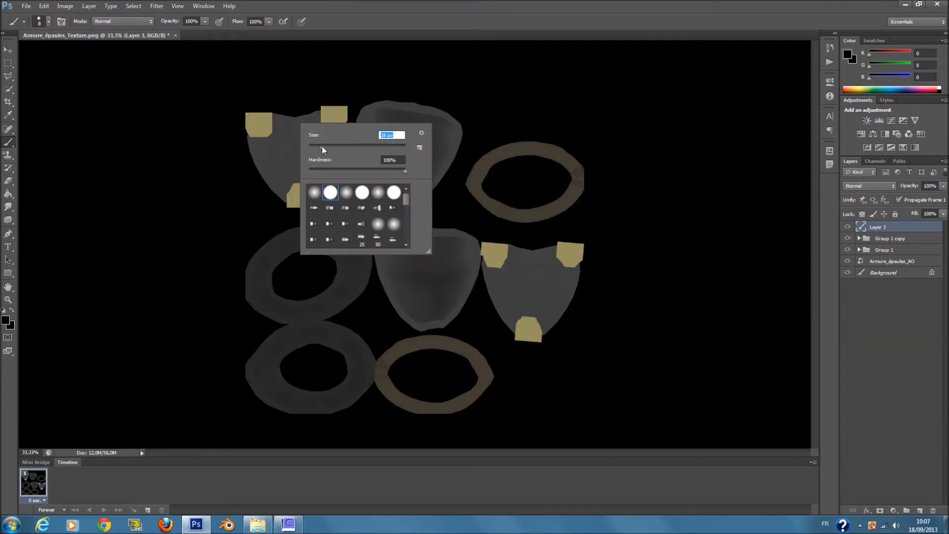
- Paint four black rivet dots on each of the six yellow corner markings, on Layer 3
left_click(250, 119)
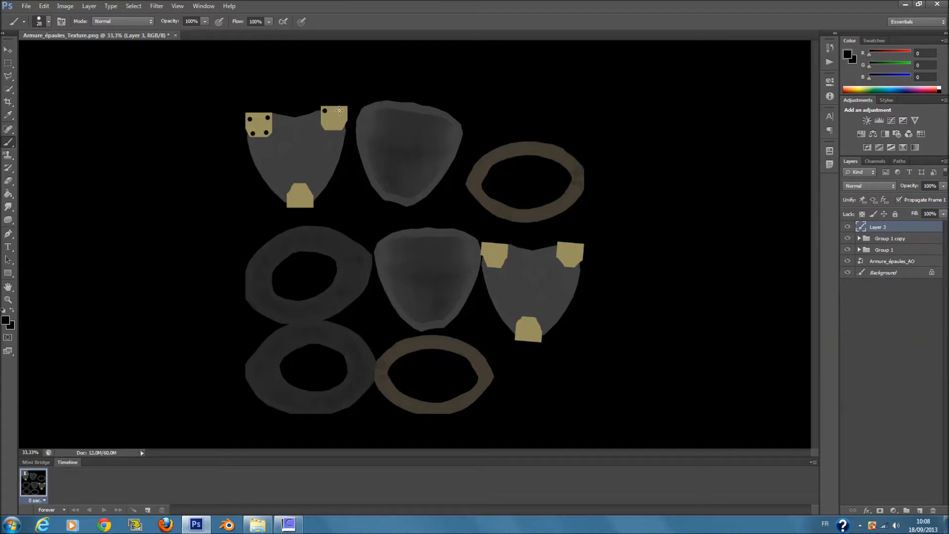
left_click(328, 126)
left_click_drag(562, 244, 564, 248)
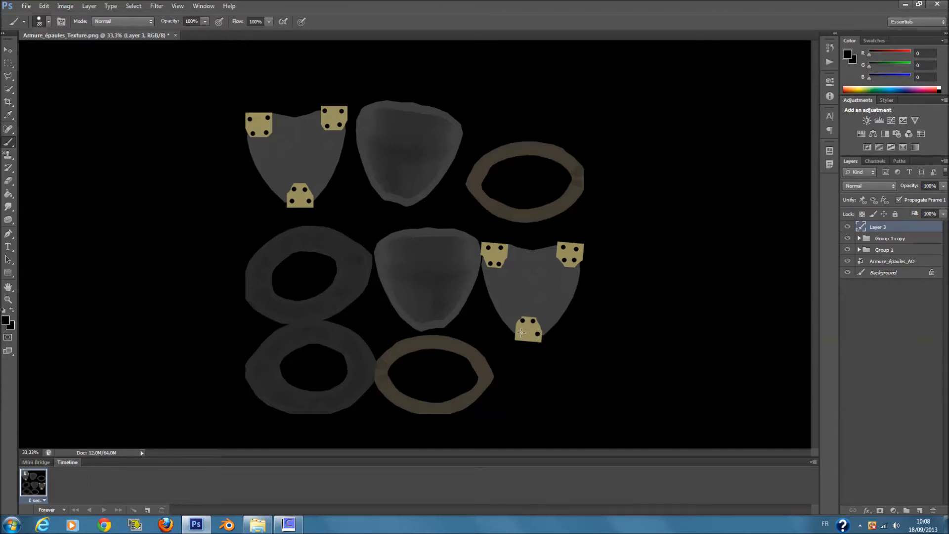
- Add a new layer above Layer 3 and outline the first three-cornered plate with a freehand Lasso selection
left_click(920, 510)
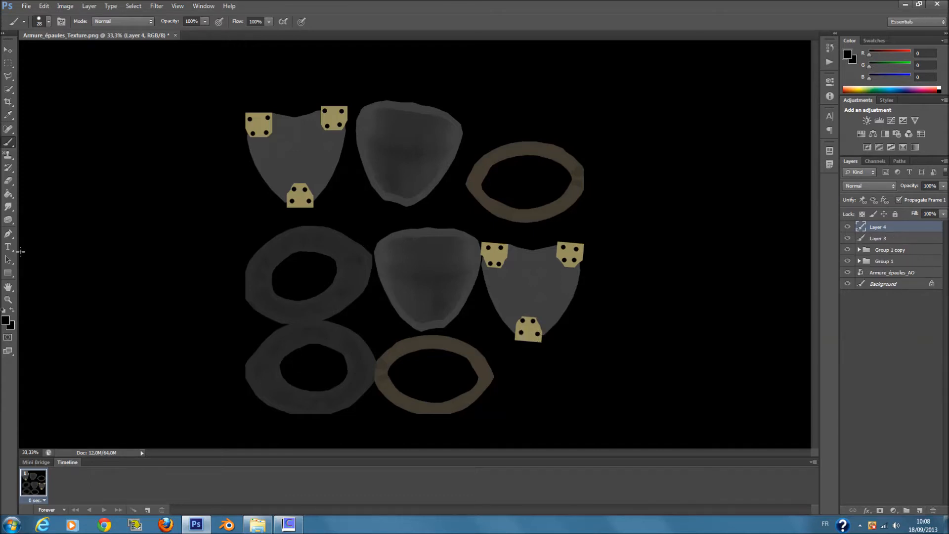
left_click(8, 67)
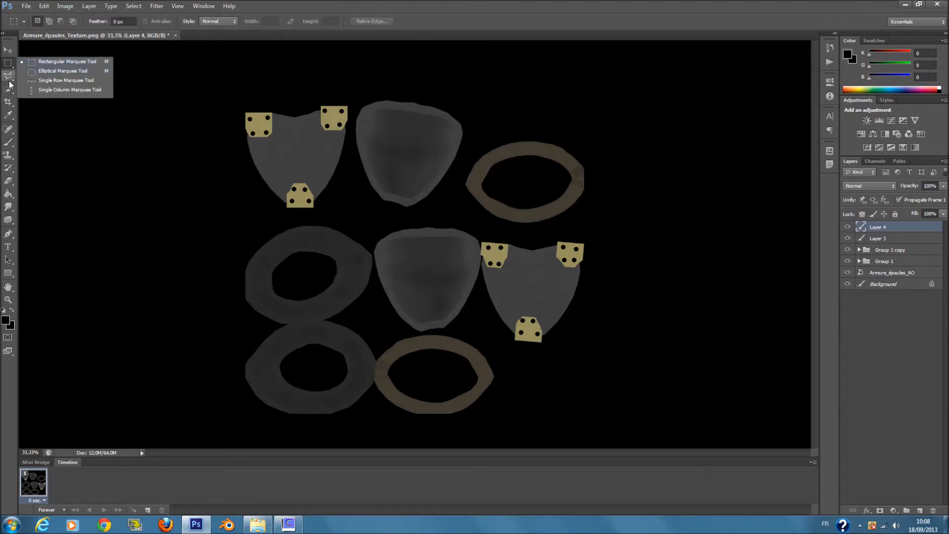
left_click(10, 82)
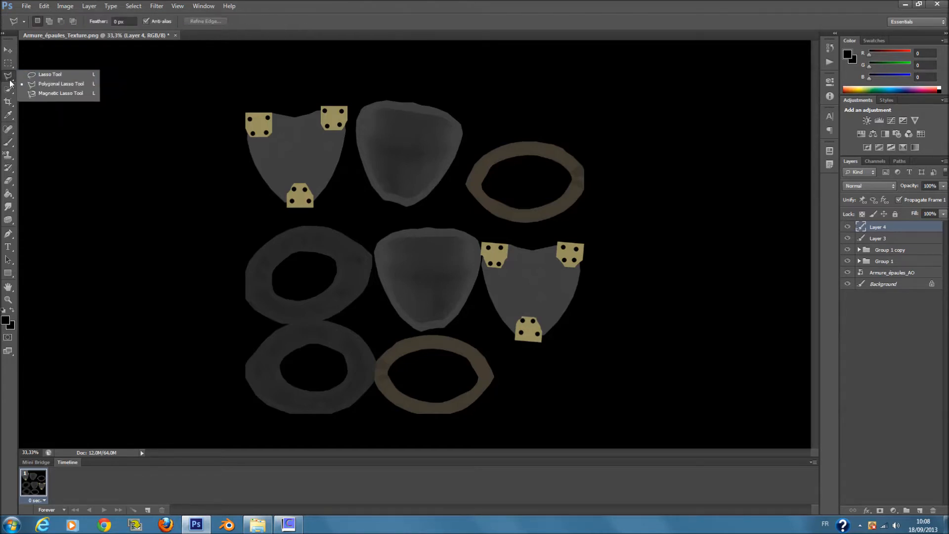
left_click(50, 76)
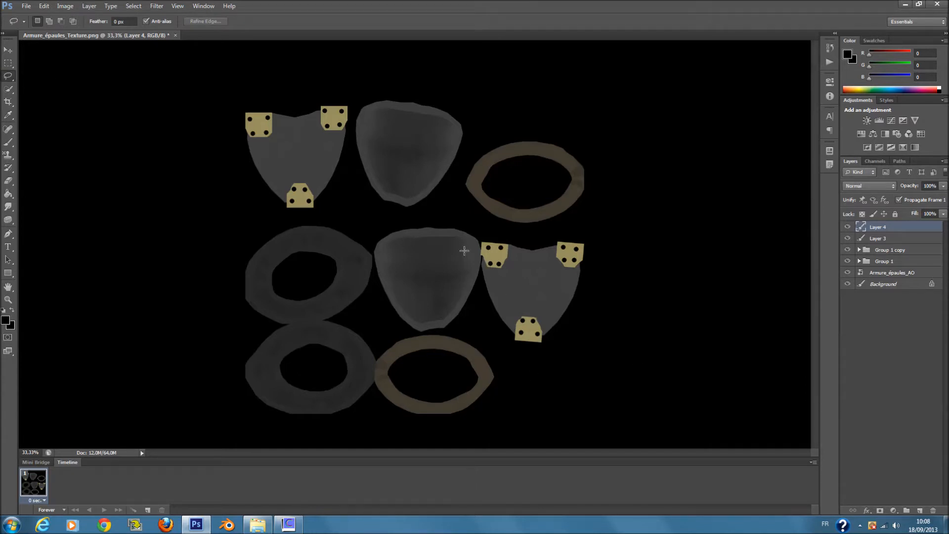
mouse_move(344, 124)
left_mouse_down()
mouse_move(347, 149)
mouse_move(321, 203)
mouse_move(331, 179)
left_mouse_up()
left_click(890, 284)
mouse_move(346, 127)
left_mouse_down()
mouse_move(307, 212)
mouse_move(273, 182)
left_mouse_up()
mouse_move(245, 131)
left_mouse_down()
mouse_move(255, 174)
mouse_move(291, 204)
mouse_move(337, 170)
mouse_move(343, 141)
mouse_move(330, 105)
mouse_move(292, 114)
mouse_move(259, 108)
mouse_move(243, 117)
mouse_move(245, 141)
left_mouse_up()
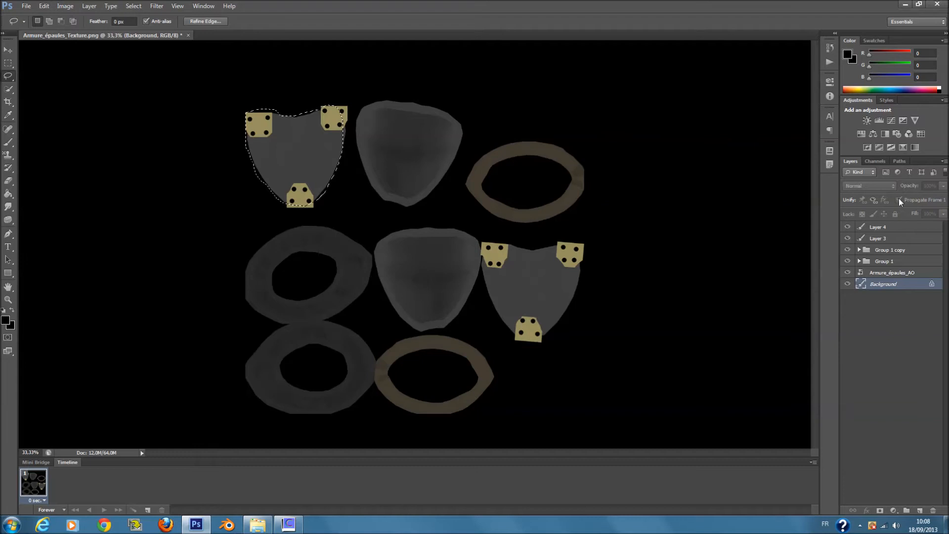
- Fill the plate selection with orange (RGB 209, 144, 75) on a new topmost layer, and deselect
left_click(885, 226)
left_click(920, 510)
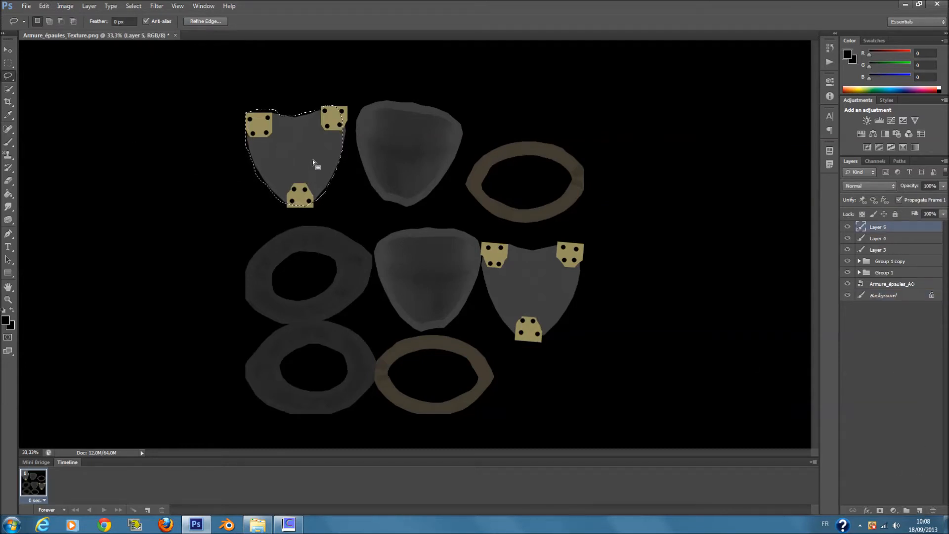
left_click(7, 321)
left_click_drag(560, 177, 602, 176)
left_click(755, 149)
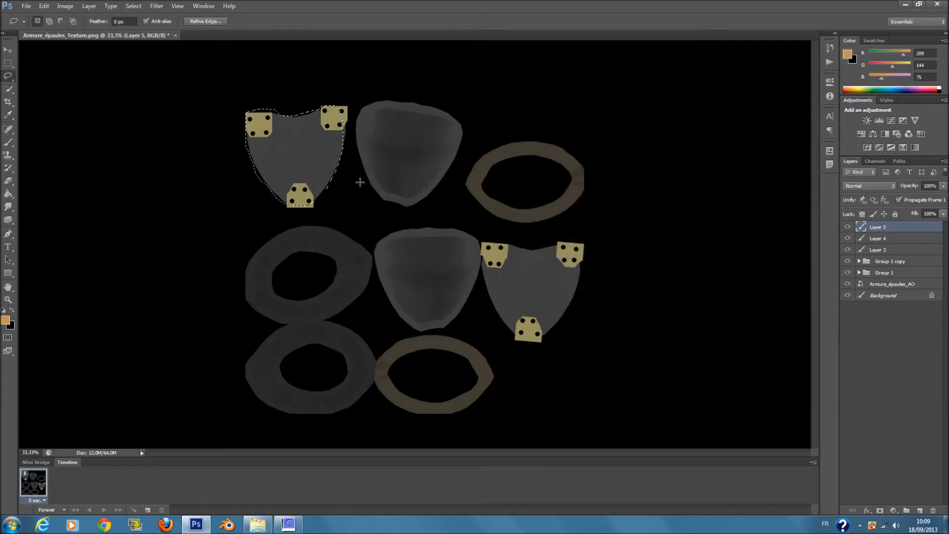
key("g")
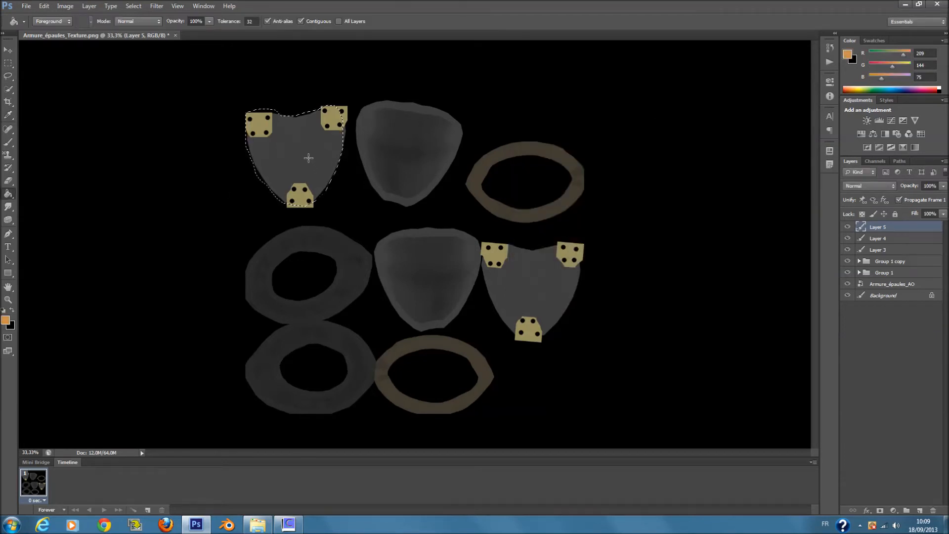
left_click(308, 157)
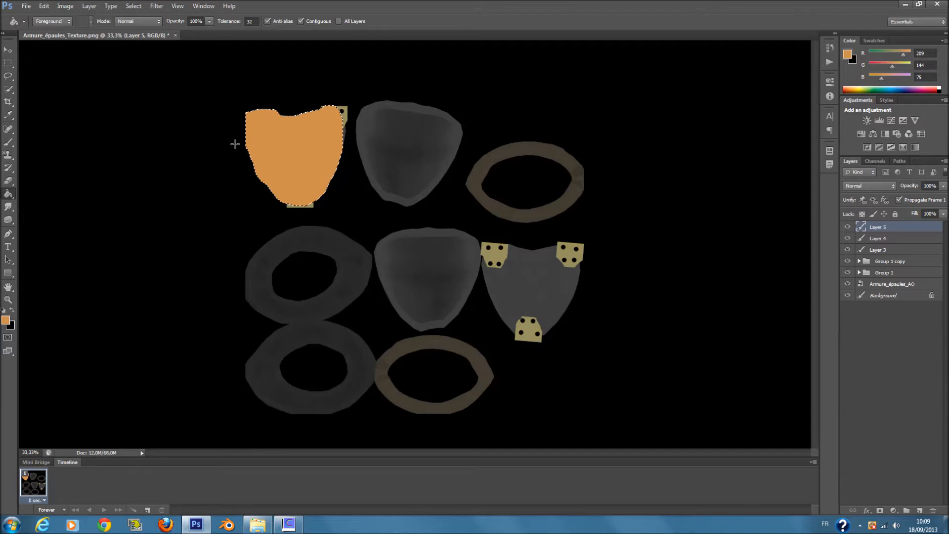
key("m")
key("ctrl+d")
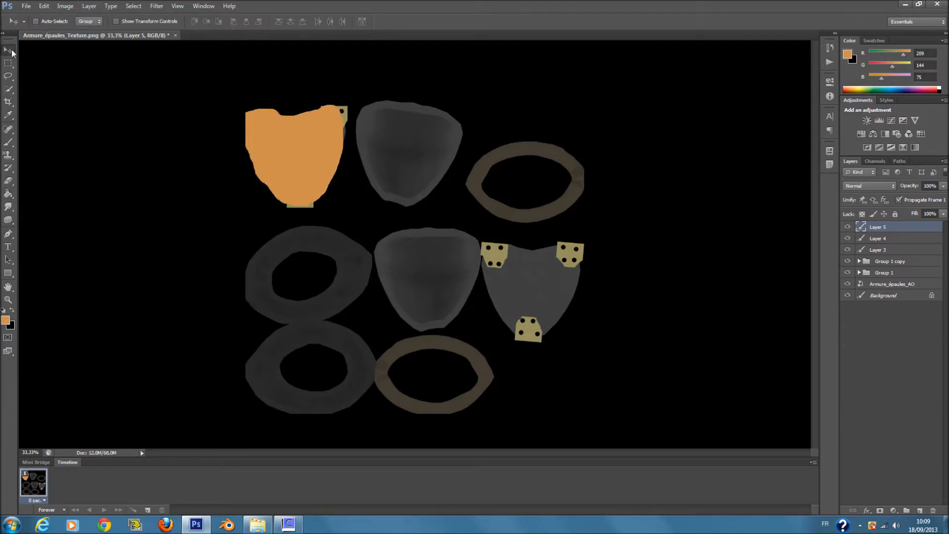
- Scale the orange fill to about 77% width and 82% height inside the plate, and place Layer 5 below Group 1
key("ctrl+t")
left_click_drag(344, 105, 322, 140)
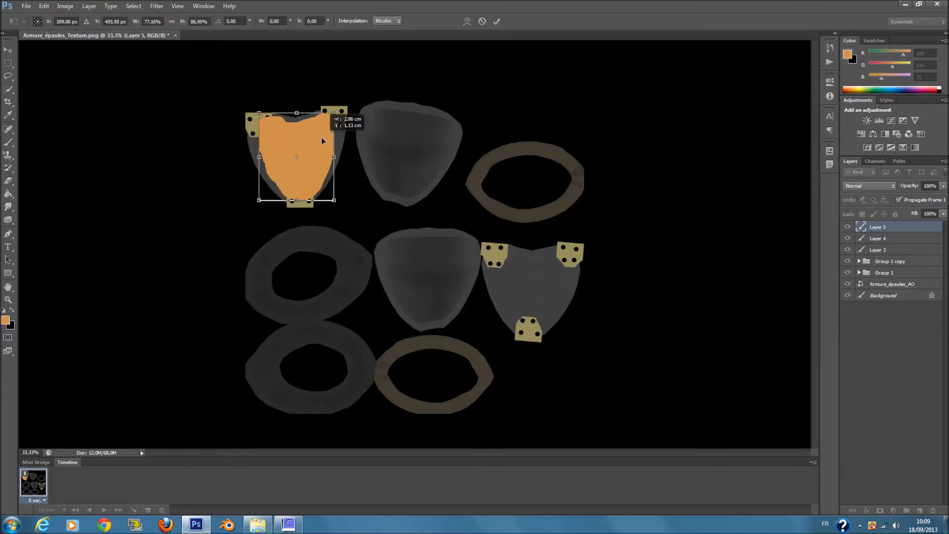
left_click_drag(297, 201, 296, 197)
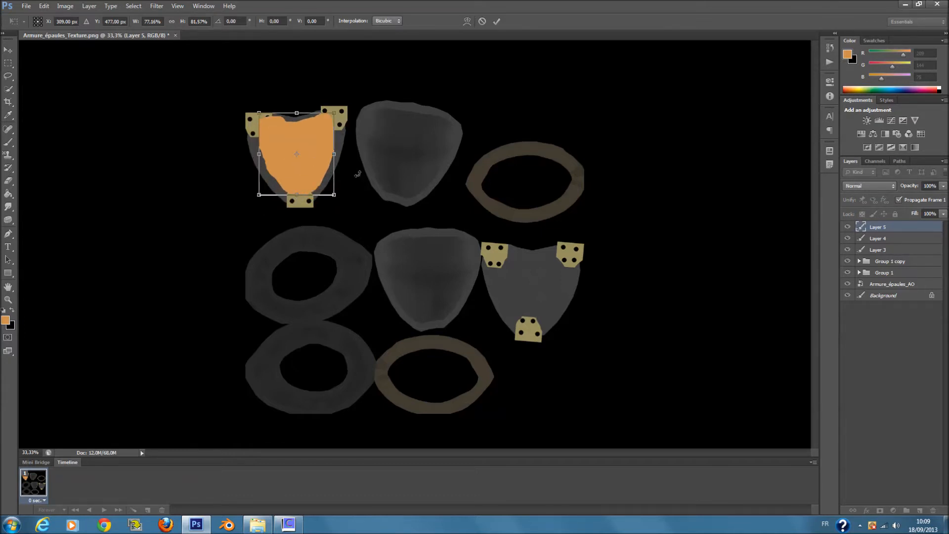
key("Return")
left_click_drag(901, 229, 909, 280)
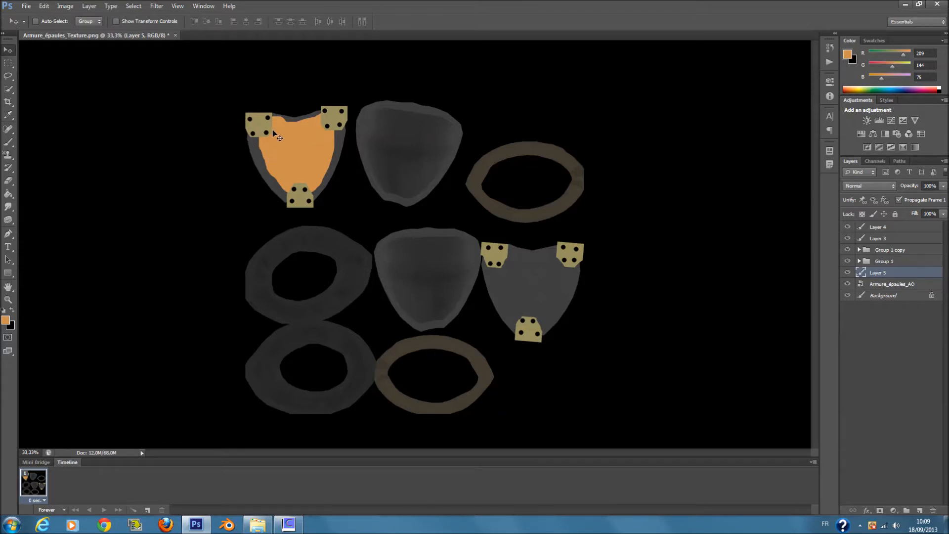
- Try several blend modes on Layer 5 and settle on Lighten
scroll(878, 188, "down", 3)
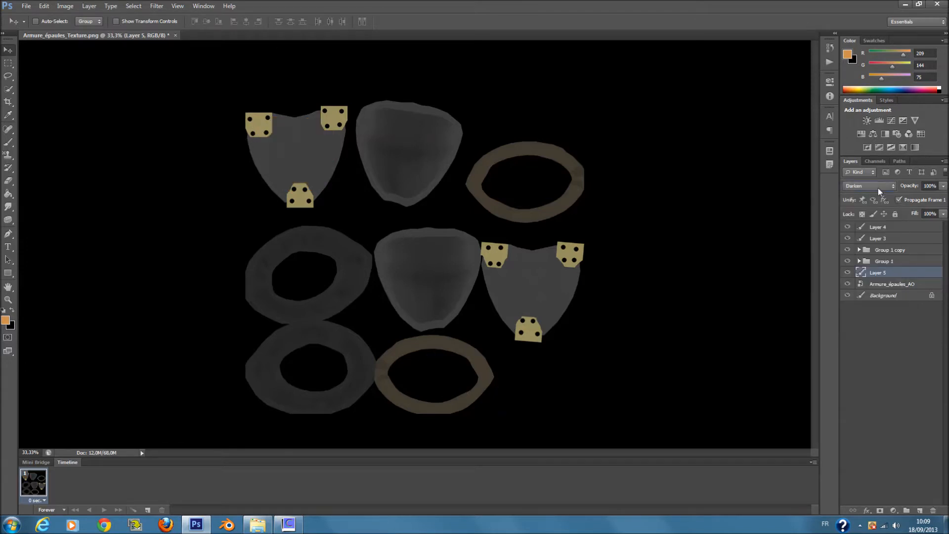
scroll(878, 187, "down", 7)
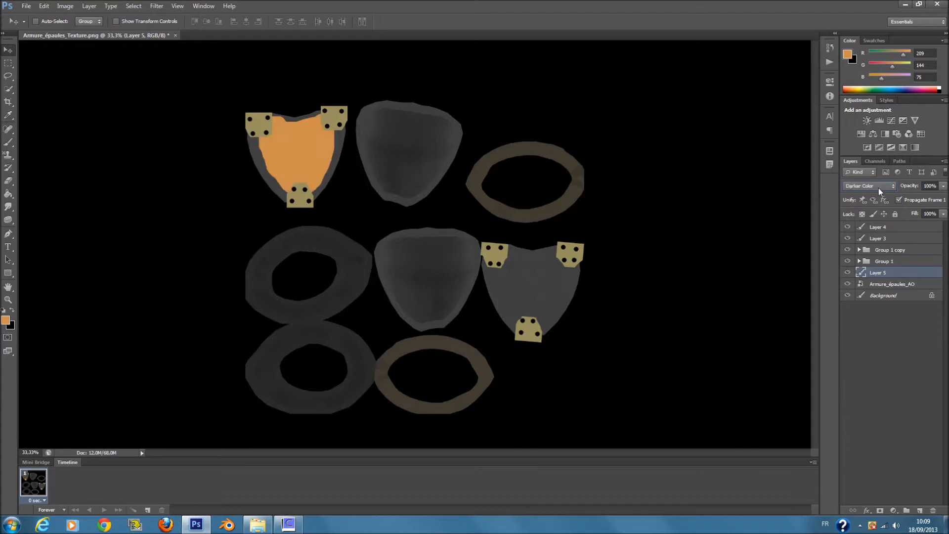
scroll(879, 188, "down", 6)
scroll(878, 187, "down", 1)
scroll(879, 188, "up", 2)
left_click(879, 188)
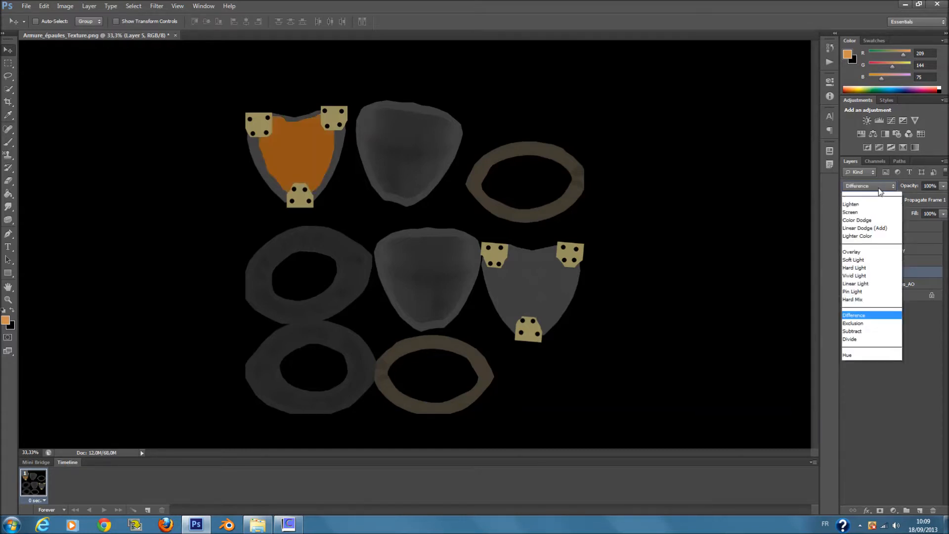
left_click(885, 226)
left_click(871, 187)
left_click(871, 187)
scroll(871, 187, "down", 4)
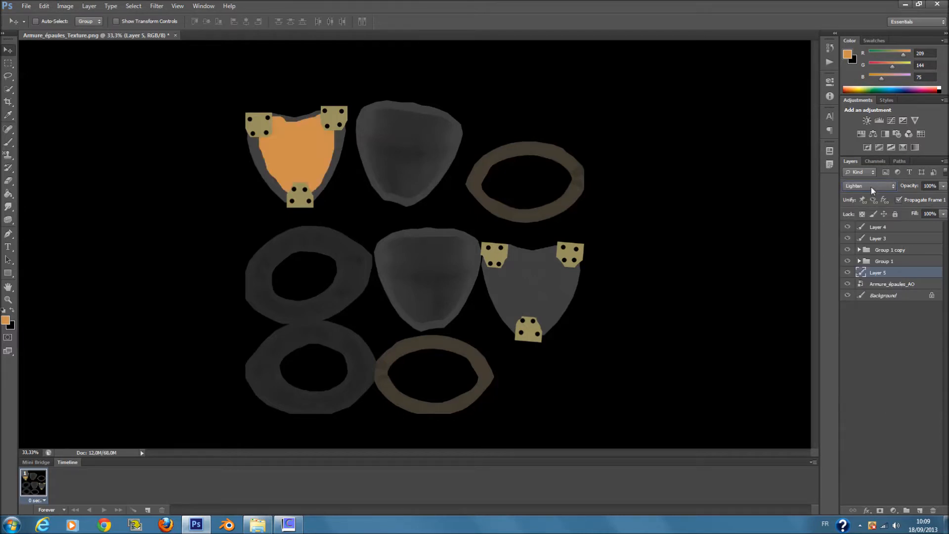
- Lower Layer 5's fill to 21%
left_click(943, 213)
left_click_drag(918, 227, 910, 225)
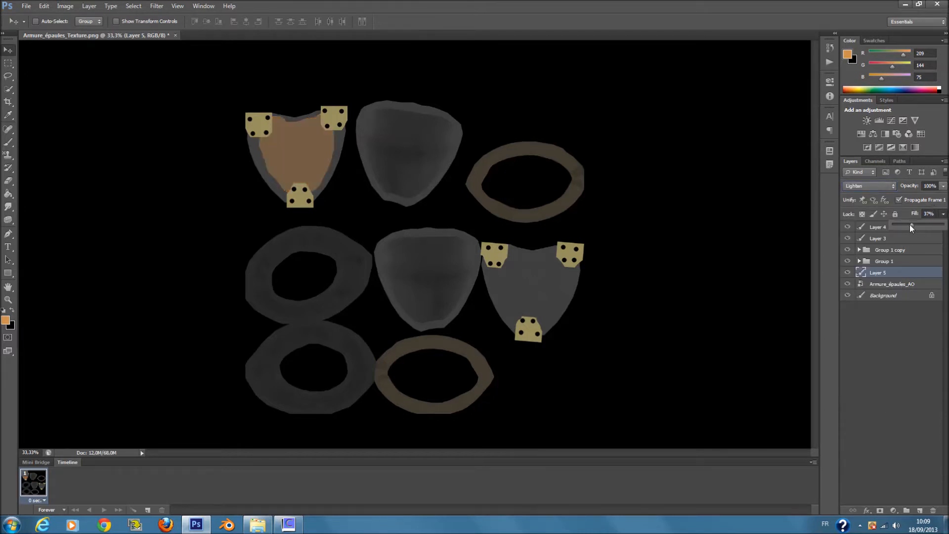
left_click_drag(899, 227, 906, 227)
left_click(911, 346)
- Duplicate Layer 5, move the copy onto the second three-cornered plate, and rotate it about 5.3° to fit
right_click(896, 274)
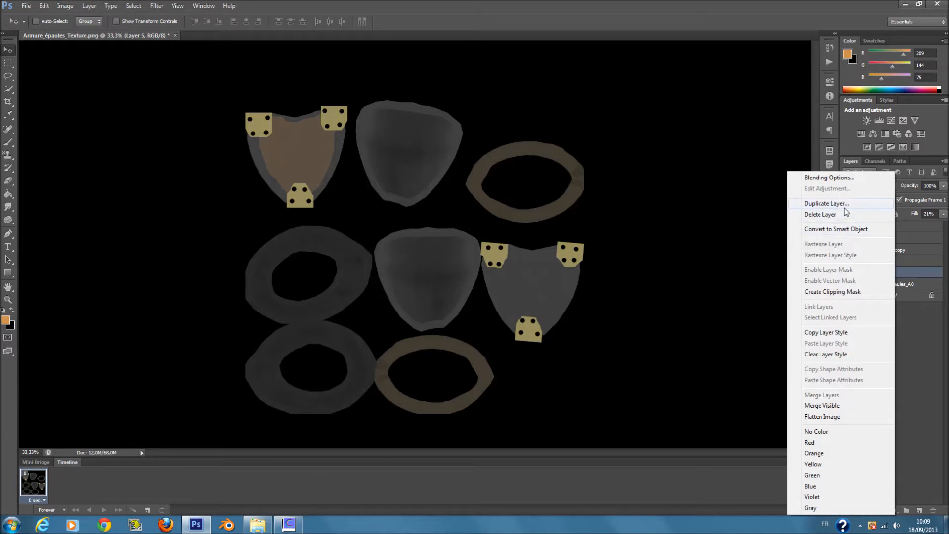
left_click(844, 206)
left_click(554, 162)
left_click_drag(305, 150, 534, 288)
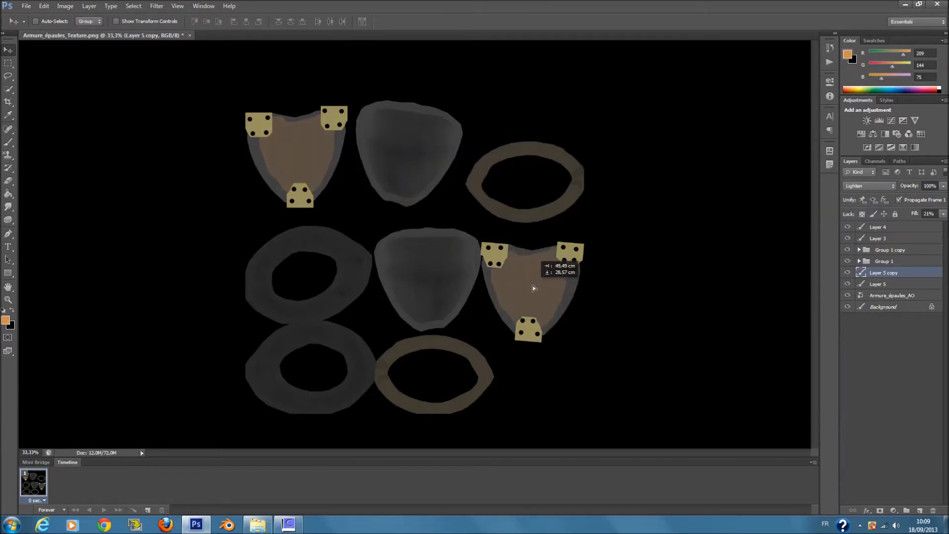
key("ctrl+t")
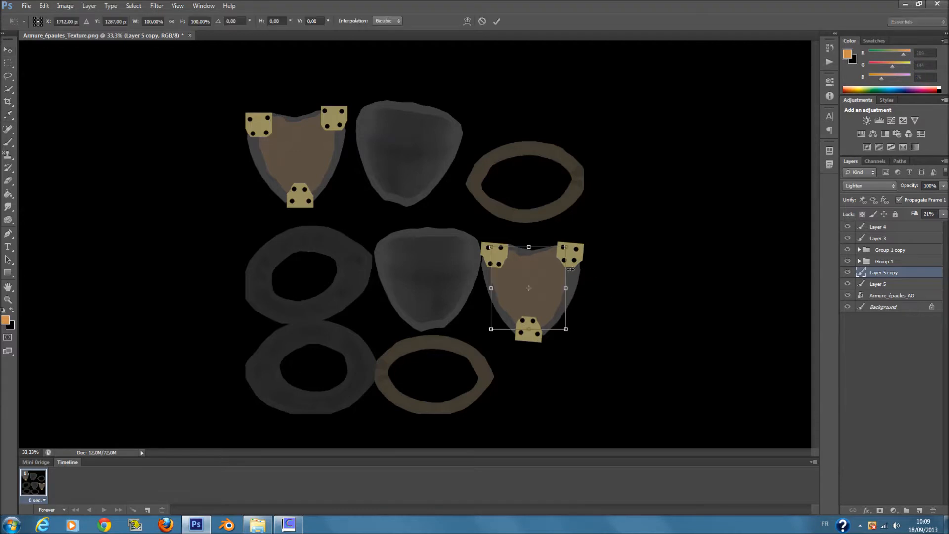
left_click_drag(575, 273, 552, 283)
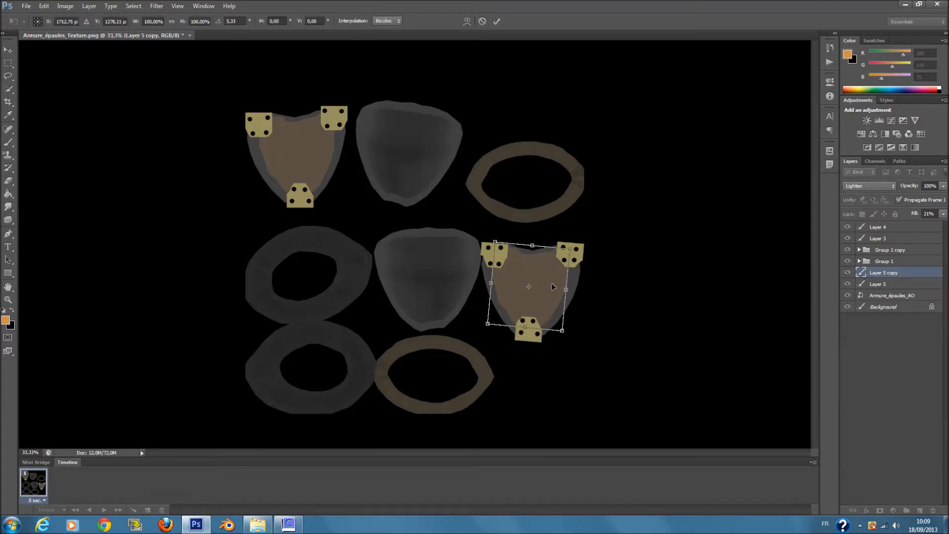
key("Return")
- Switch to Windows Explorer and place MetalBare0100_6_L from the Personnage d'animation texture folder into the armour document
left_click(257, 524)
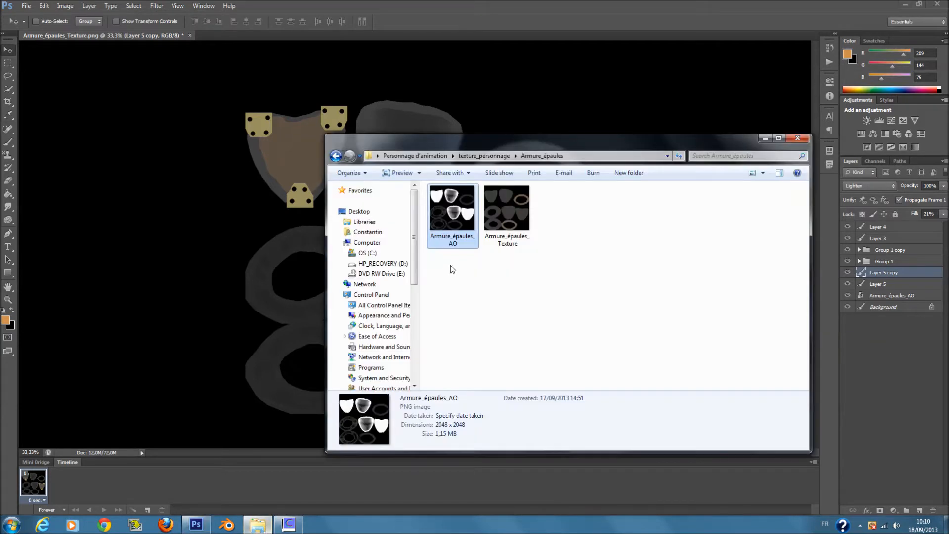
left_click(336, 156)
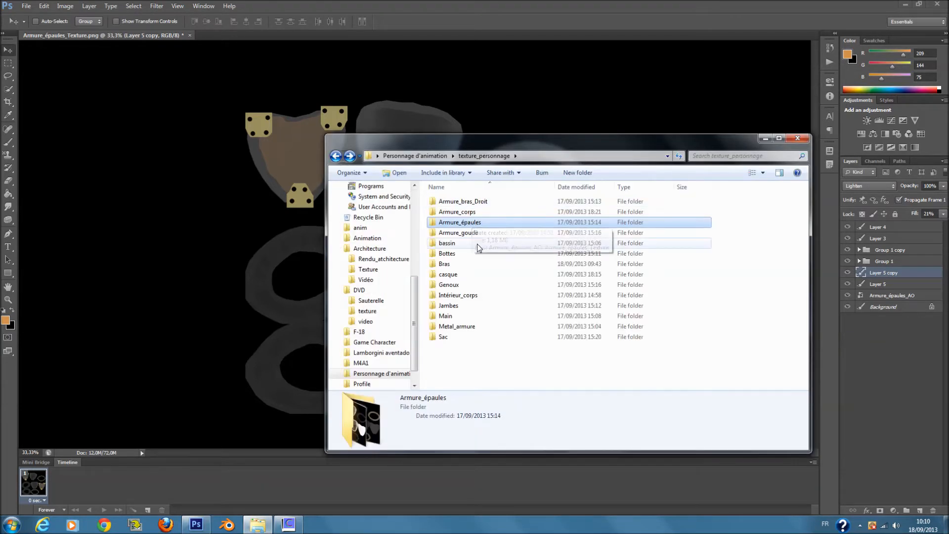
left_click(335, 156)
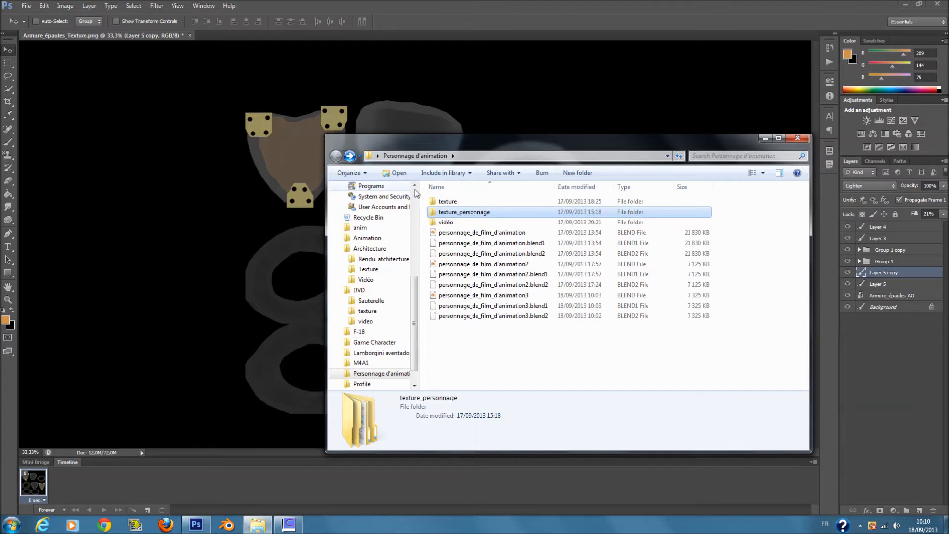
double_click(475, 204)
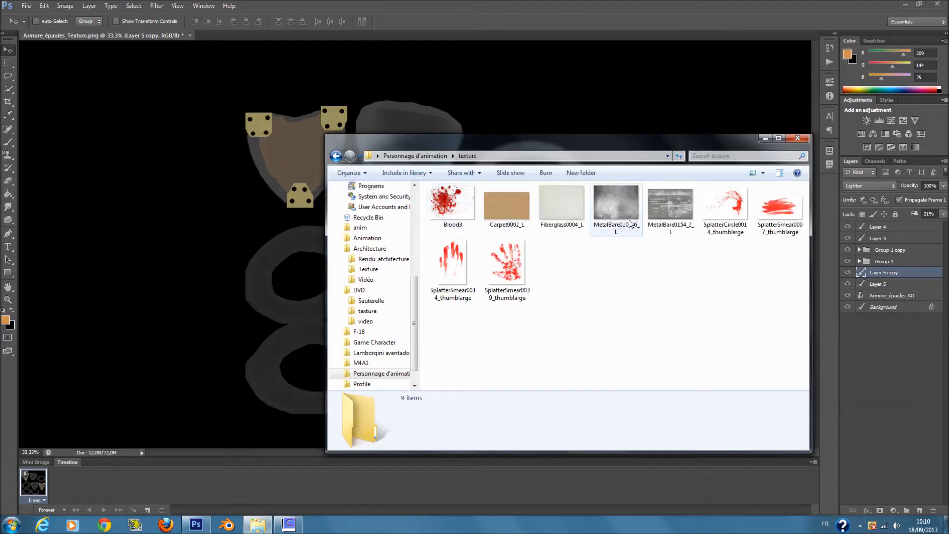
left_click_drag(618, 208, 280, 221)
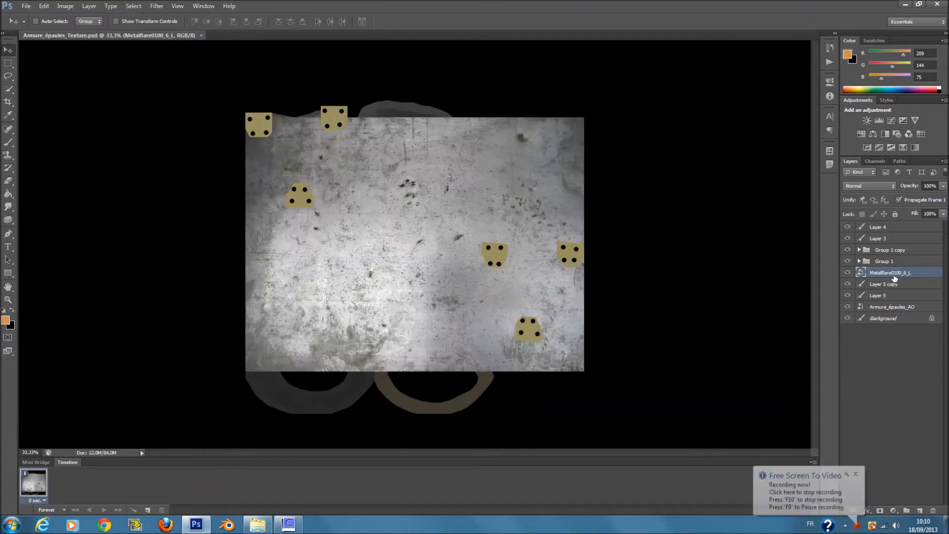
- Move the MetalBare0100_6_L layer to the top of the stack and stretch its height to about 129% to cover all armour pieces
left_click_drag(898, 276, 890, 226)
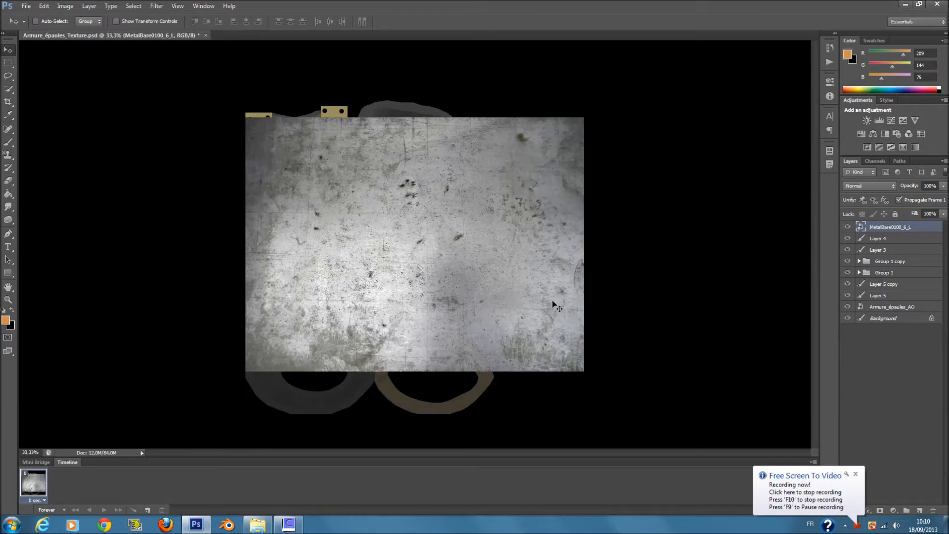
key("ctrl+t")
left_click_drag(415, 118, 407, 86)
left_click_drag(414, 371, 415, 413)
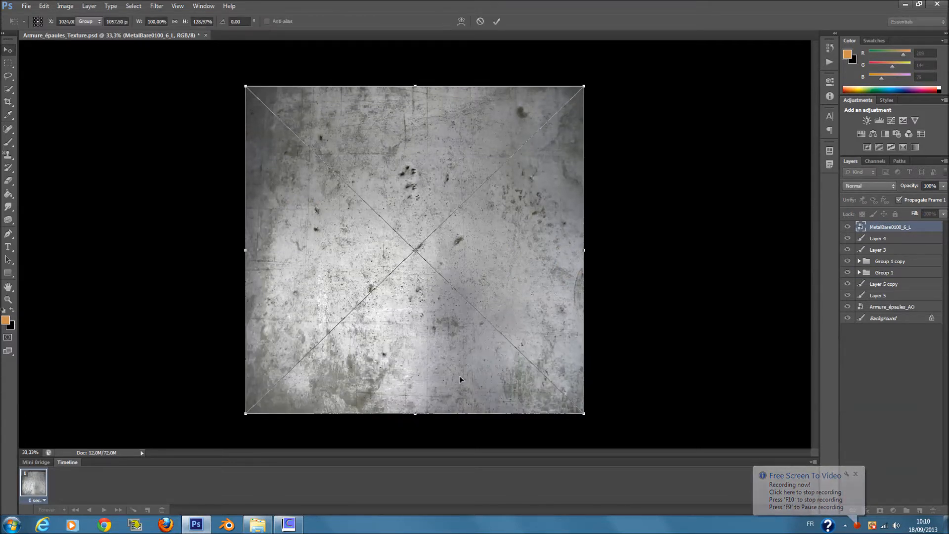
key("Return")
- Set the MetalBare0100_6_L layer's blend mode to Multiply and its fill to 50%
left_click(856, 189)
left_click(857, 193)
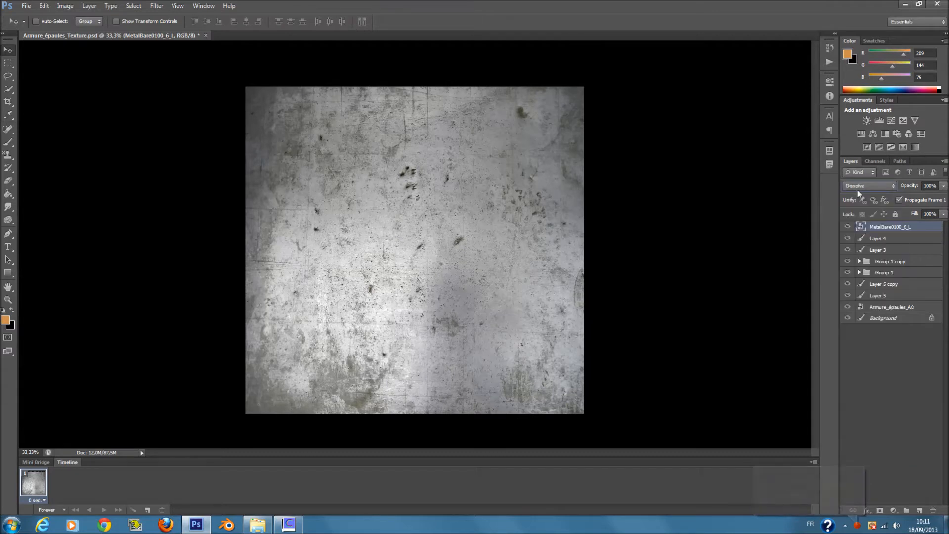
scroll(857, 189, "down", 2)
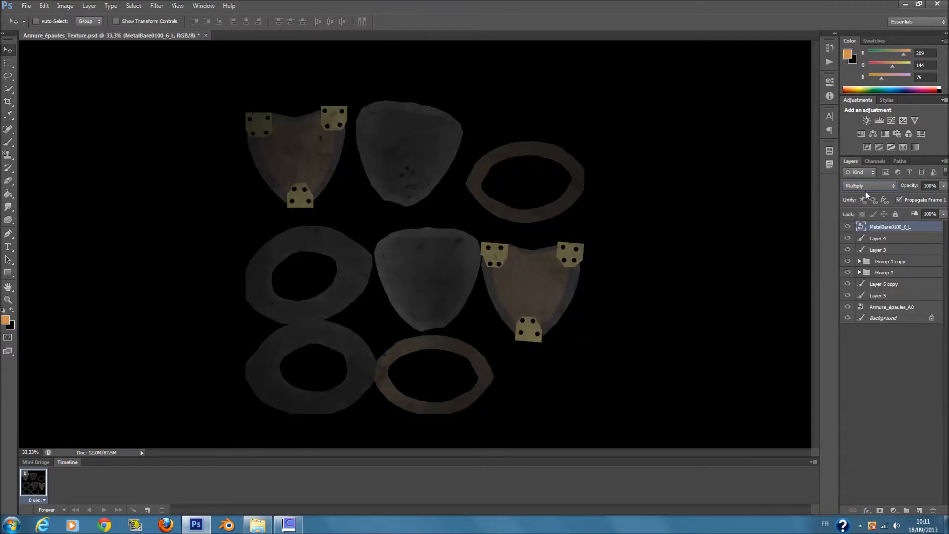
left_click(943, 214)
left_click(914, 227)
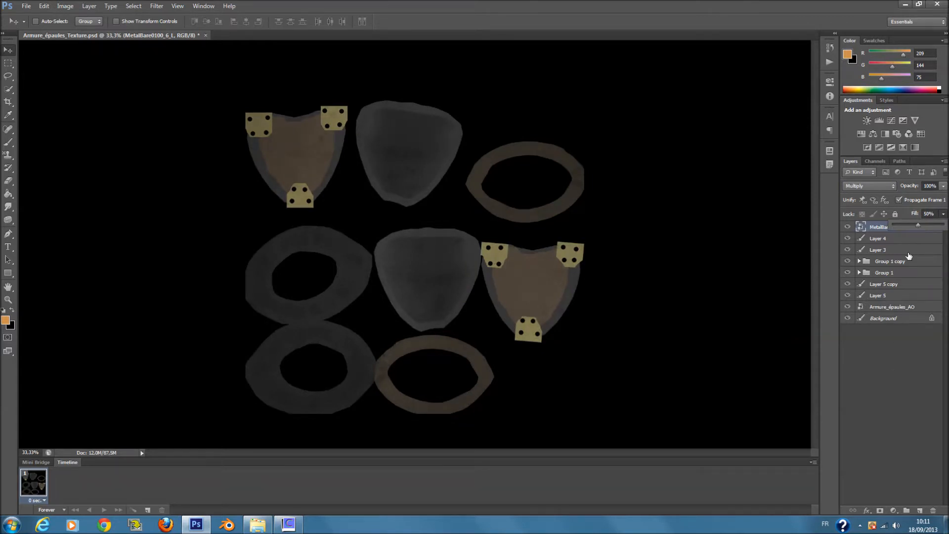
- Fine-tune the fill of the MetalBare0100_6_L layer
left_click_drag(918, 226, 923, 226)
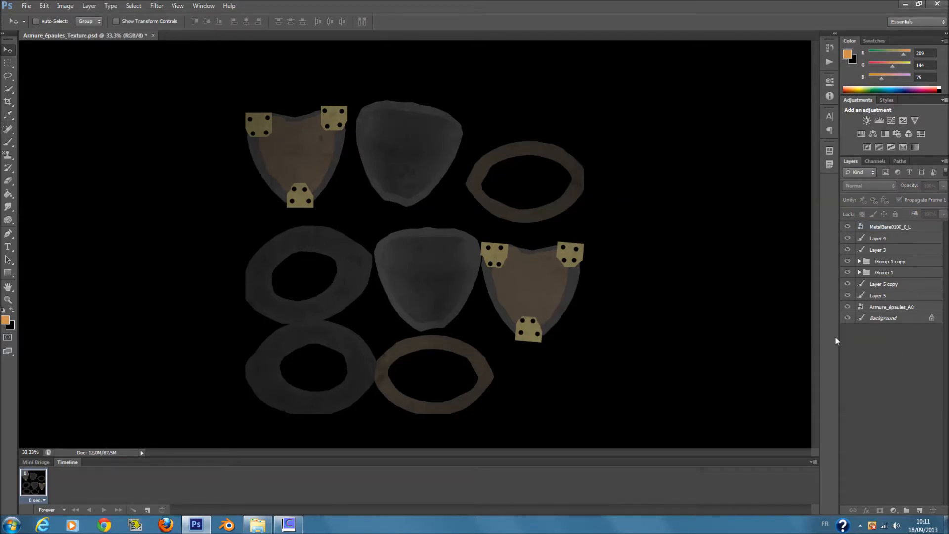
- Switch to Windows Explorer, place MetalBare0154_2_L into the armour document and stretch its height to about 114% to cover all armour pieces
left_click(264, 524)
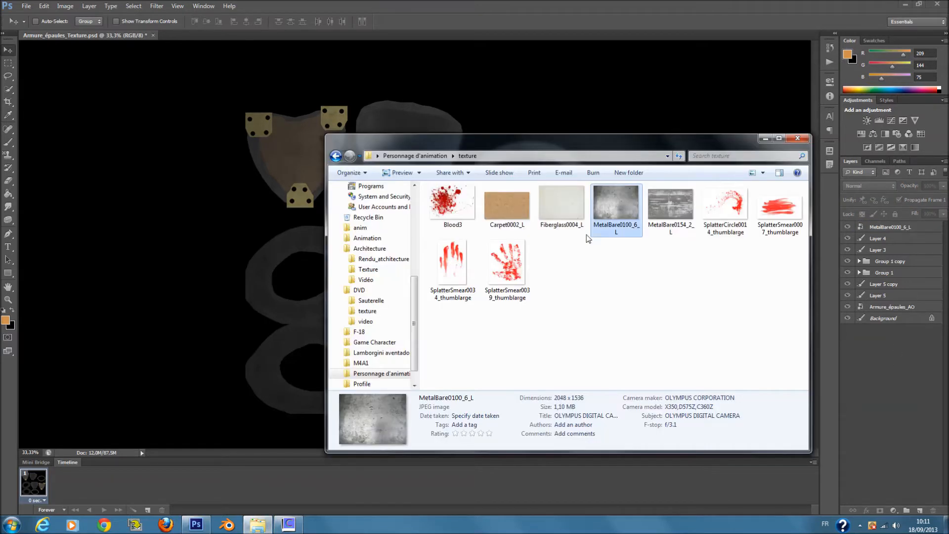
left_click(663, 216)
left_click_drag(663, 217, 227, 316)
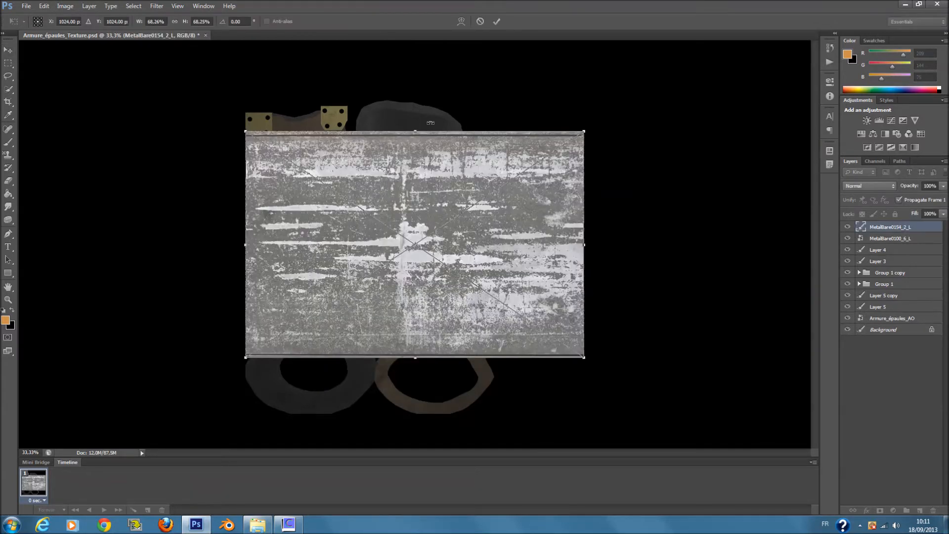
left_click_drag(407, 131, 406, 75)
left_click_drag(416, 357, 415, 433)
left_click_drag(428, 131, 428, 121)
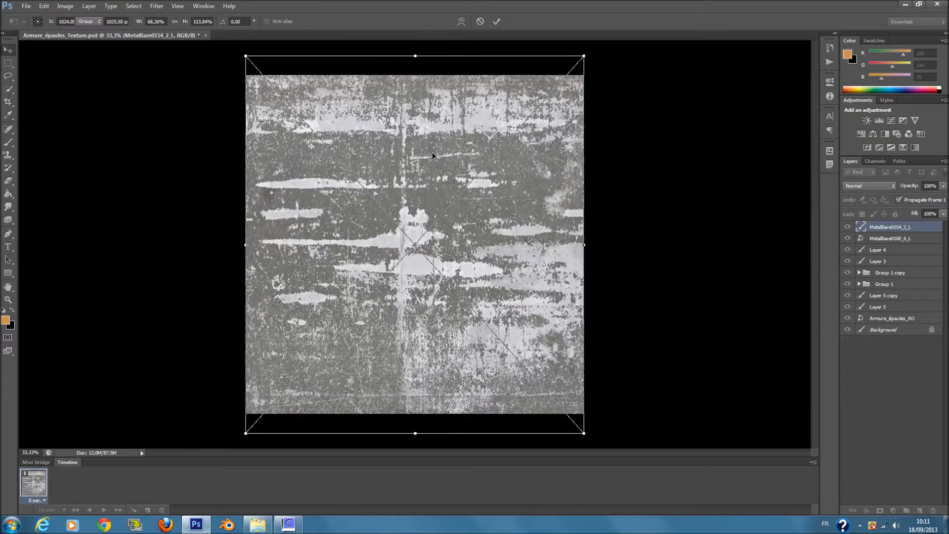
key("Return")
- Set the MetalBare0154_2_L layer's blend mode to Color Dodge and its fill to about 74%
left_click(885, 186)
left_click(885, 186)
key("shift+alt+m")
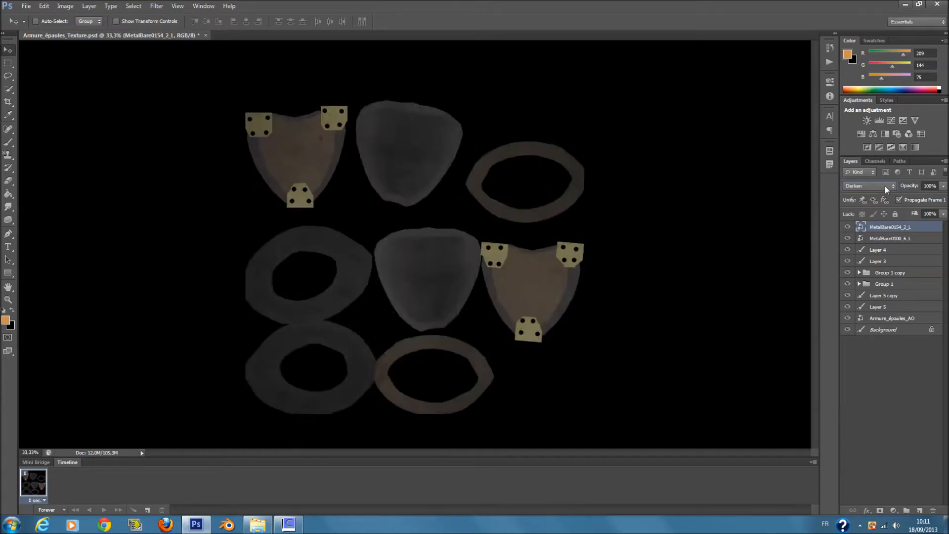
key("shift+plus")
key("shift+plus")
key("shift+plus")
key("shift+plus")
key("shift+plus")
key("shift+plus")
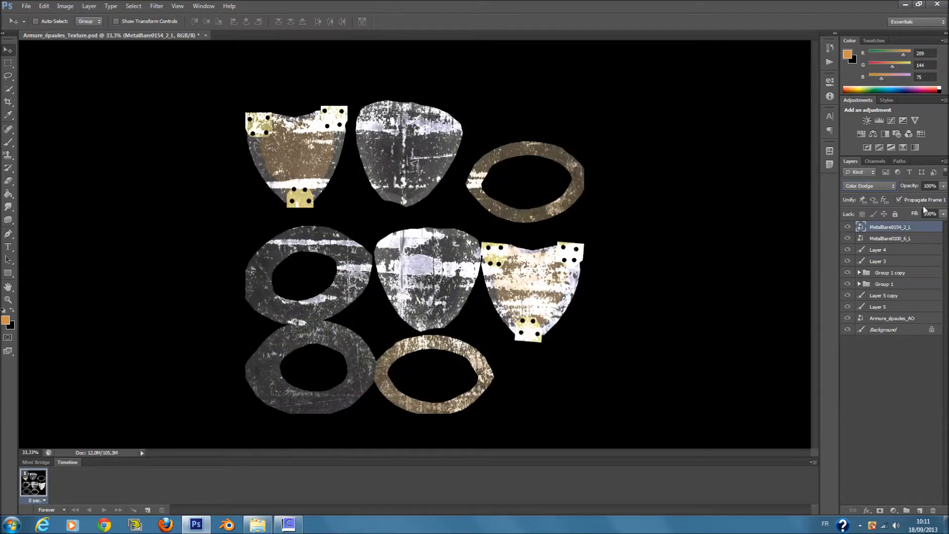
mouse_move(943, 214)
left_mouse_down()
mouse_move(918, 224)
mouse_move(929, 226)
left_mouse_up()
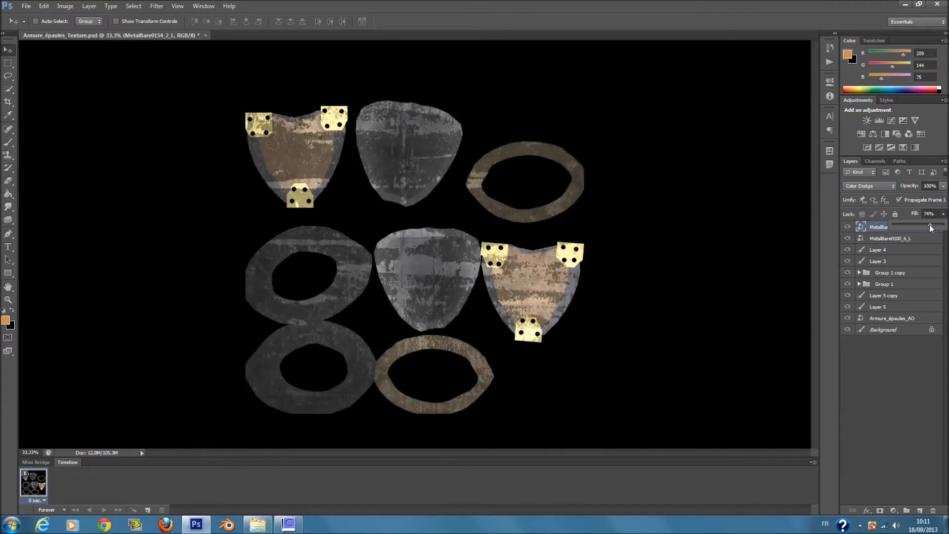
left_click(897, 340)
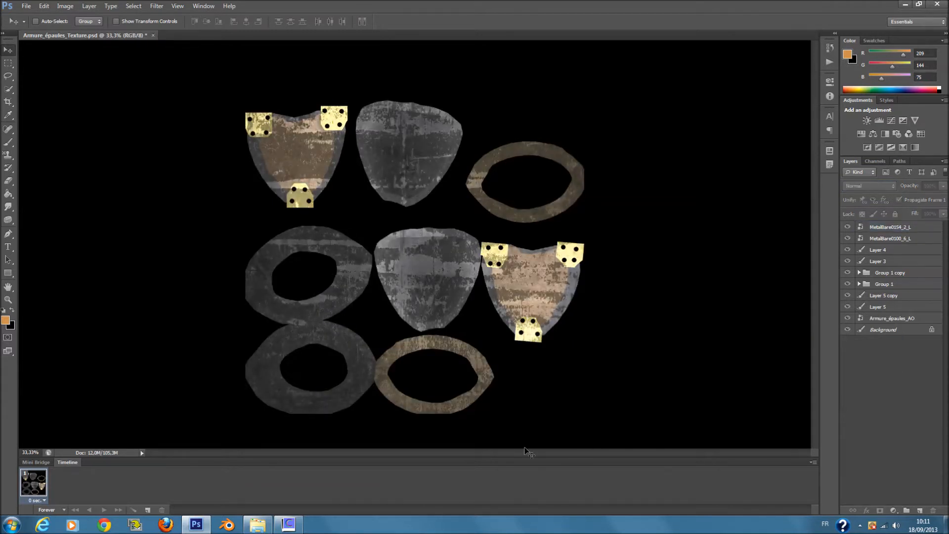
- Switch to Windows Explorer, place Fiberglass0004_L into the document and scale it to about 27.6% by 46.7% over the first three-cornered plate
left_click(258, 524)
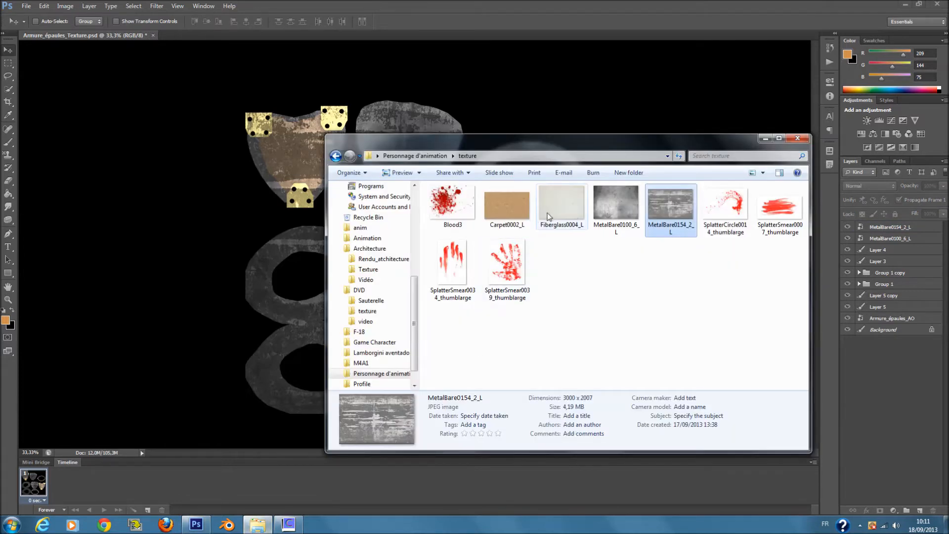
left_click_drag(563, 202, 241, 291)
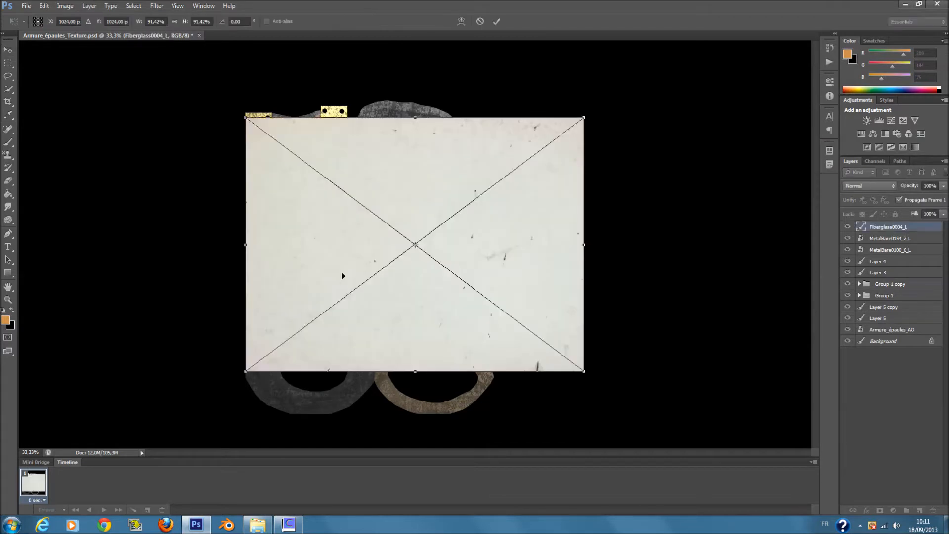
left_click_drag(584, 117, 350, 151)
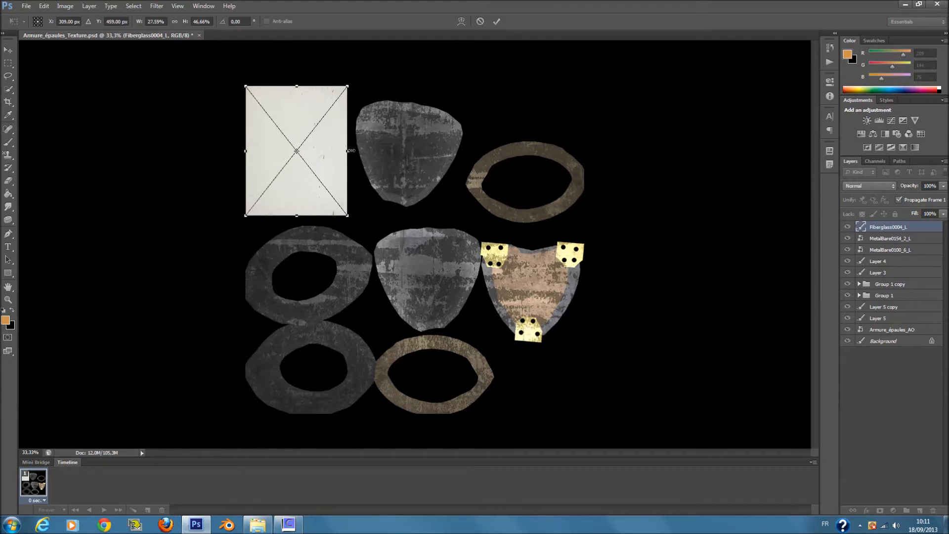
key("Return")
- Try various blend modes on the Fiberglass0004_L layer, including Screen, Vivid Light and Pin Light with 52% fill
scroll(859, 185, "down", 1)
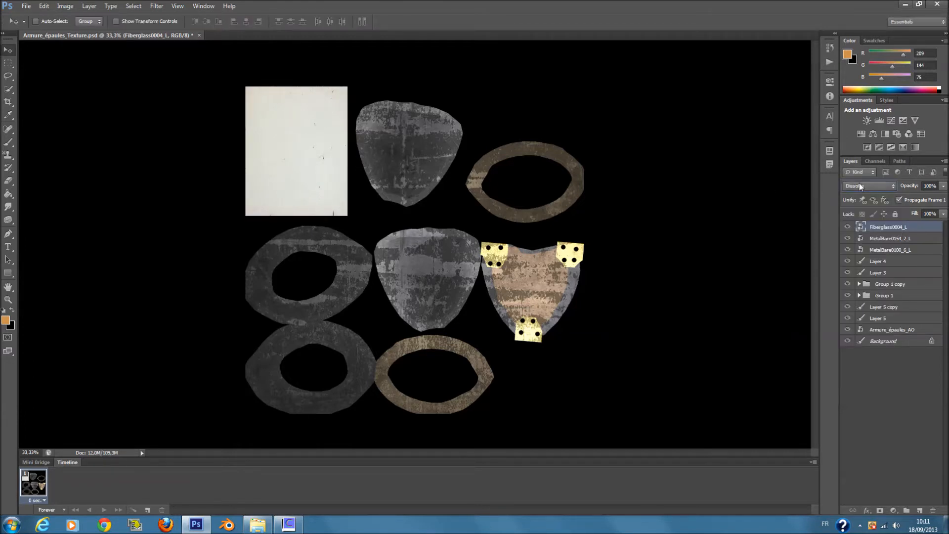
scroll(859, 186, "down", 1)
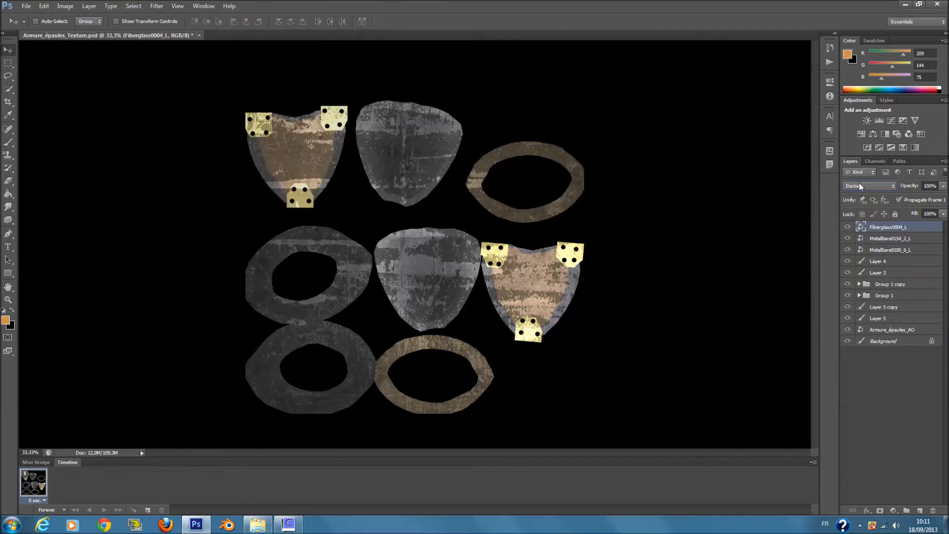
scroll(859, 186, "down", 1)
scroll(861, 185, "down", 1)
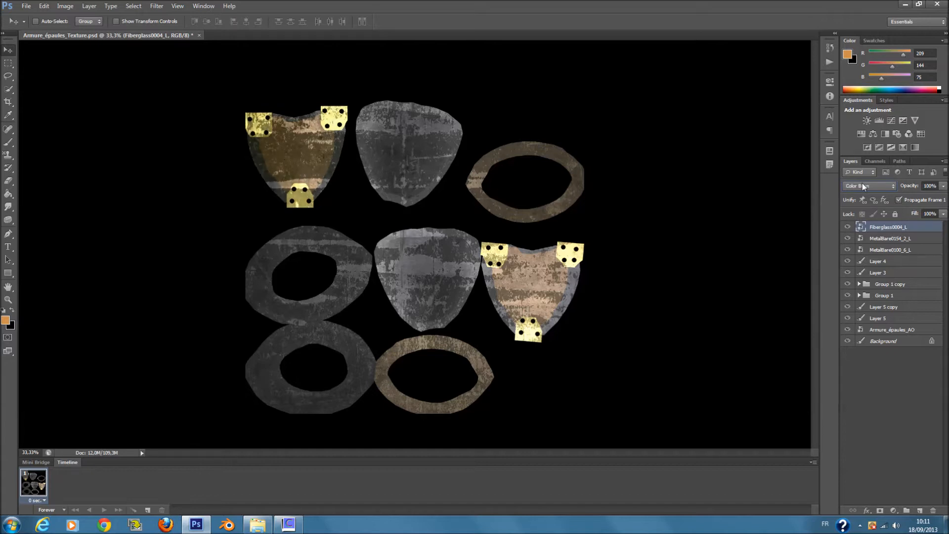
scroll(873, 185, "down", 5)
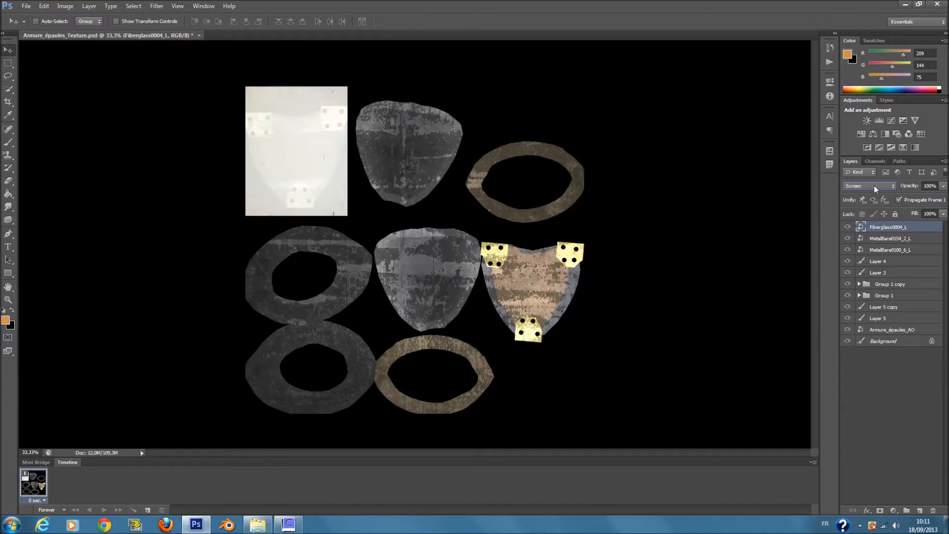
scroll(873, 185, "down", 8)
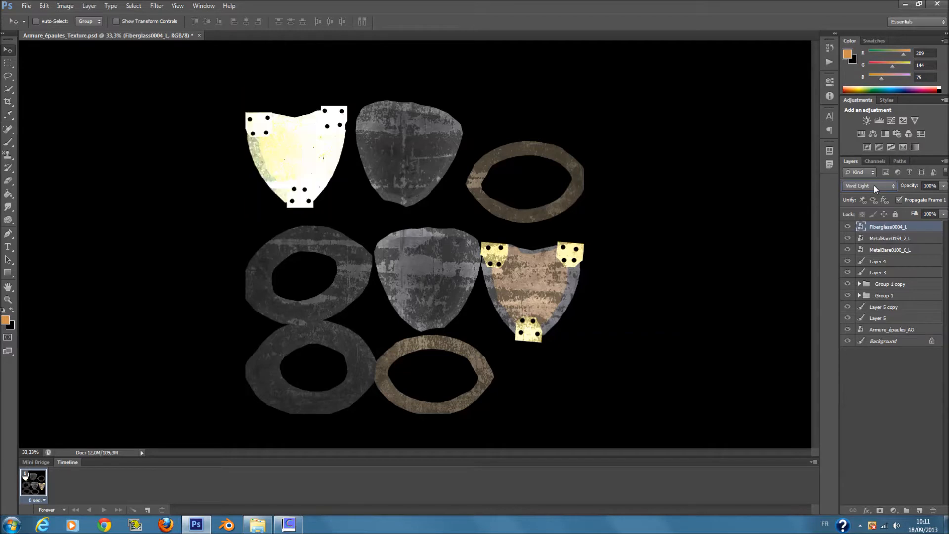
scroll(874, 185, "down", 1)
scroll(873, 185, "up", 1)
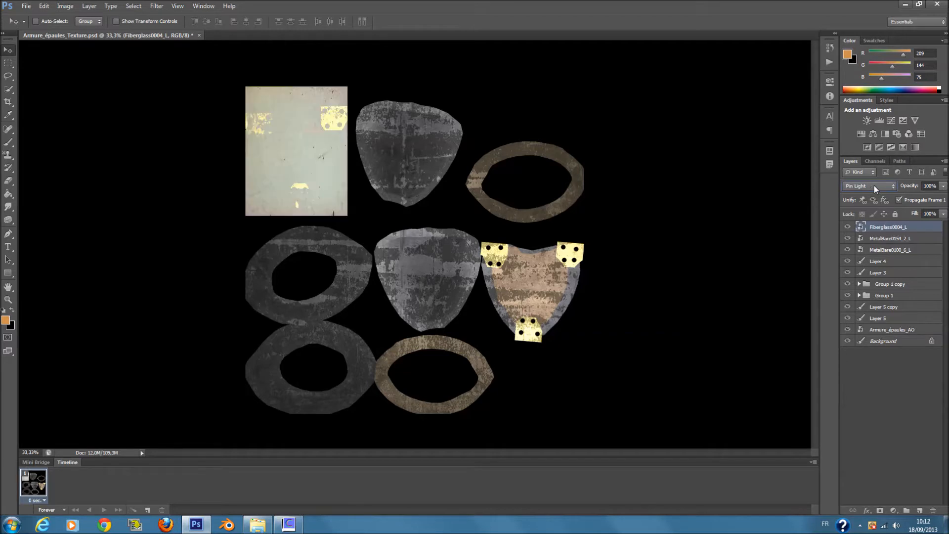
left_click_drag(943, 214, 917, 225)
- Set the Fiberglass0004_L layer's blend mode to Color Burn and its fill to 100%
left_click(873, 186)
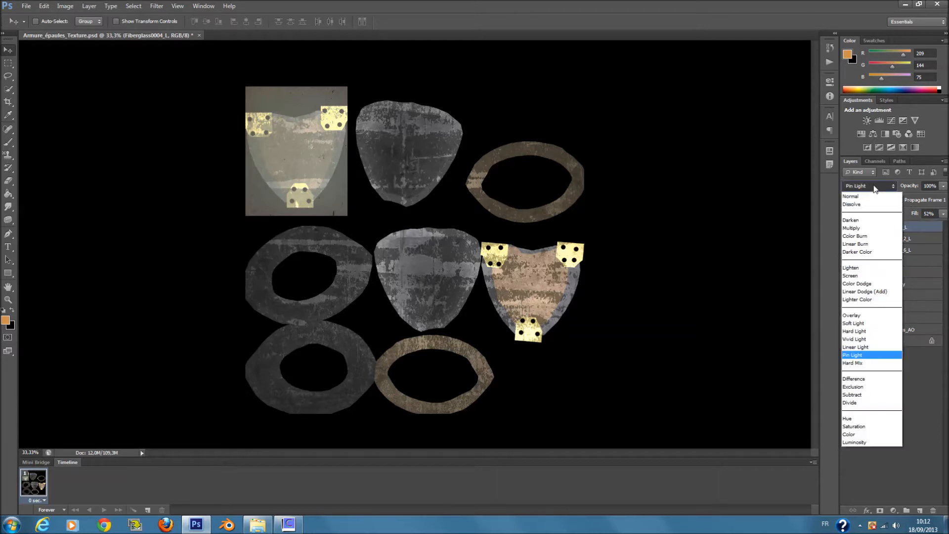
left_click(875, 222)
scroll(872, 187, "down", 2)
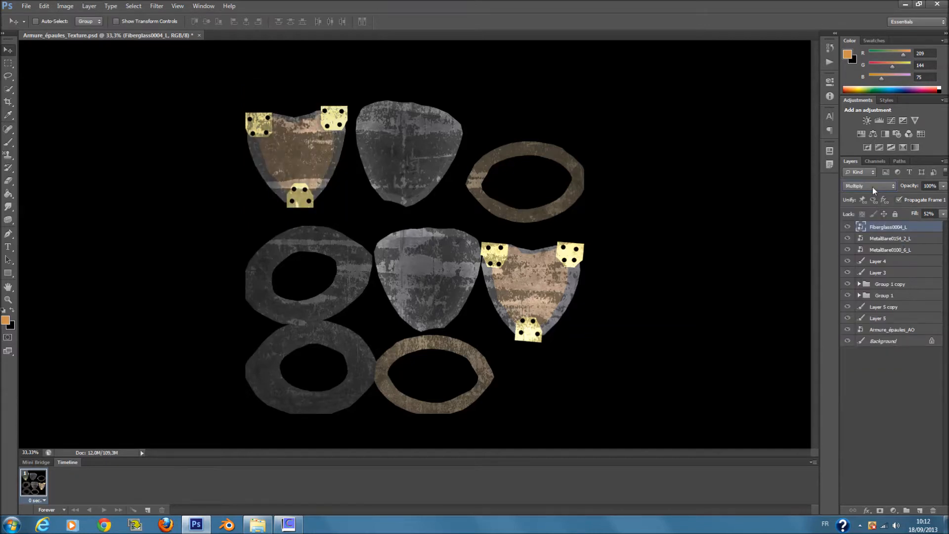
left_click(943, 214)
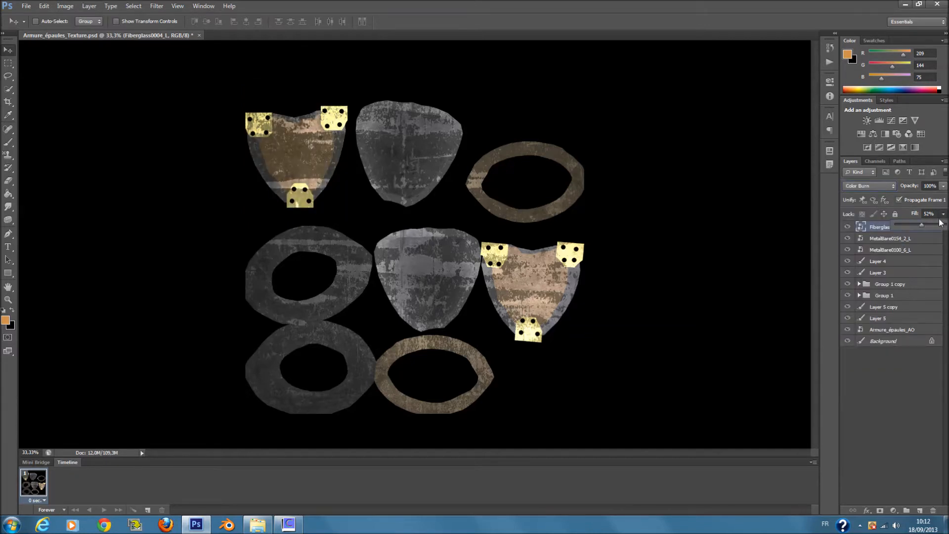
left_click_drag(922, 225, 945, 225)
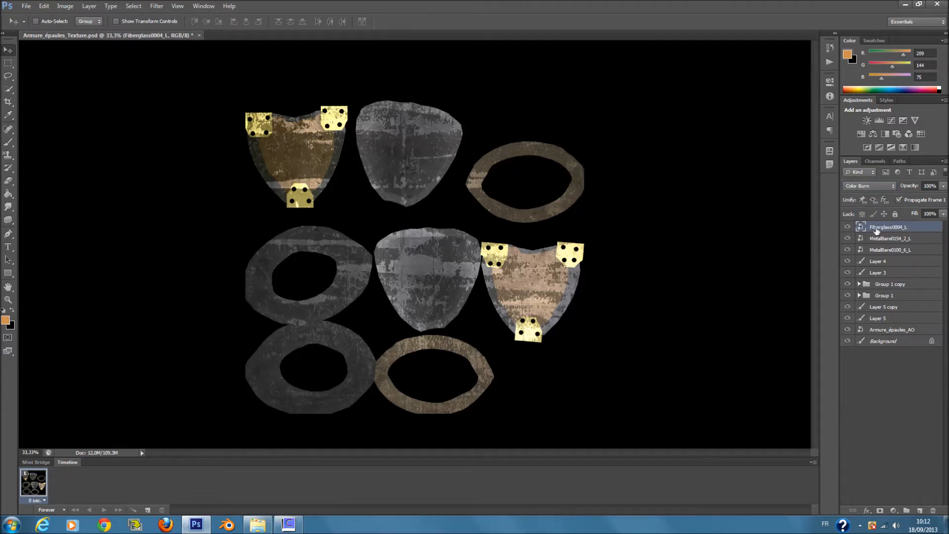
- Duplicate the Fiberglass0004_L layer and move the copy onto the second three-cornered plate
right_click(874, 230)
left_click(829, 191)
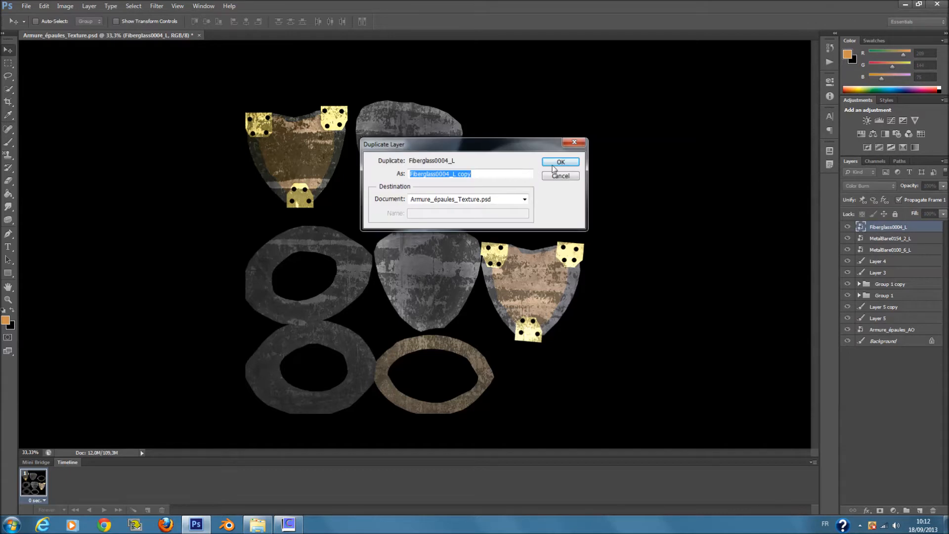
left_click(555, 161)
mouse_move(340, 163)
left_mouse_down()
mouse_move(573, 298)
mouse_move(556, 285)
mouse_move(565, 294)
left_mouse_up()
- Shrink the fiberglass copy's height to about 41% in Normal blend mode to fit the second plate, and set it back to Color Burn
left_click(869, 185)
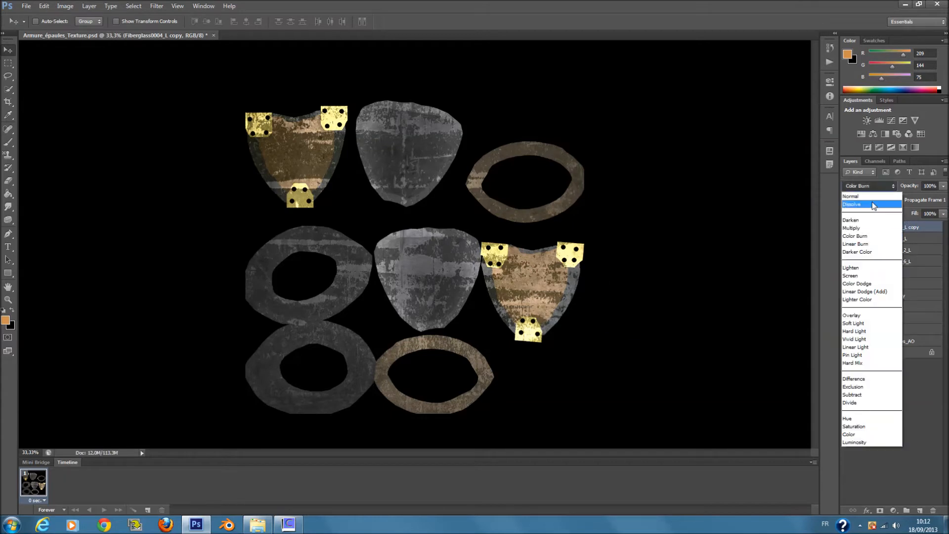
left_click(860, 194)
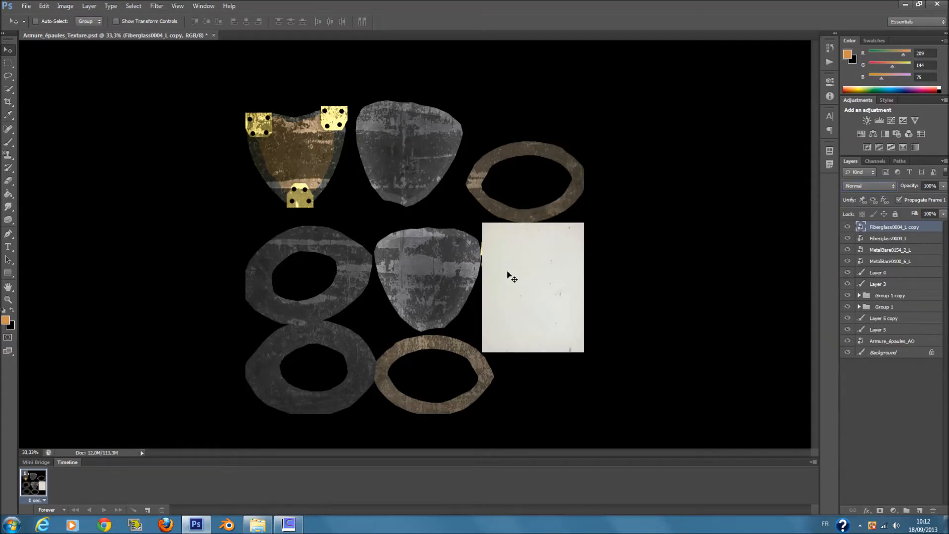
key("ctrl+t")
left_click_drag(537, 354, 534, 342)
left_click_drag(534, 223, 533, 228)
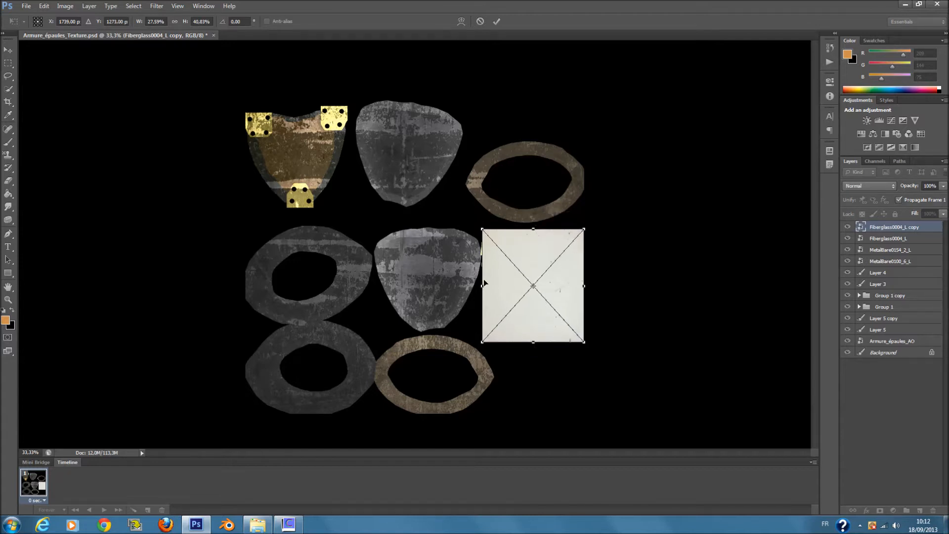
double_click(521, 289)
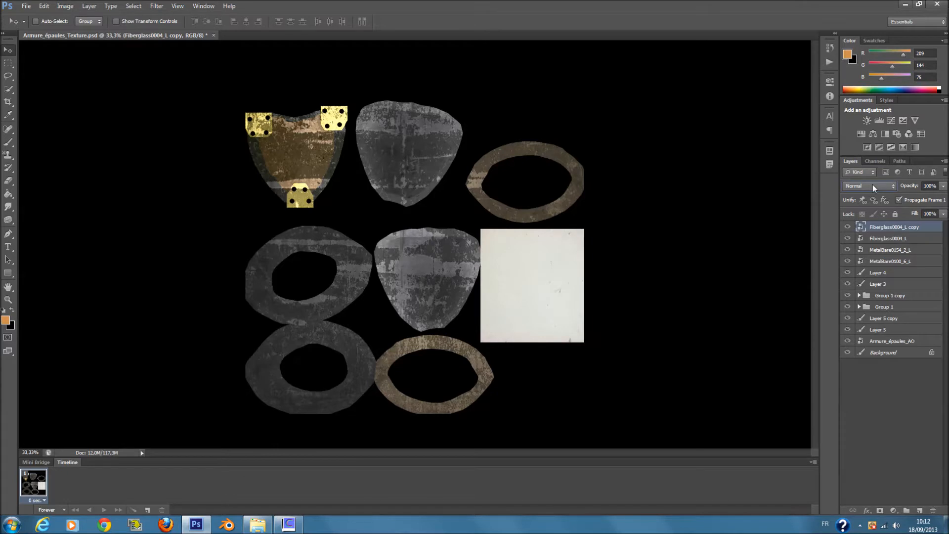
scroll(873, 185, "down", 2)
scroll(873, 184, "down", 2)
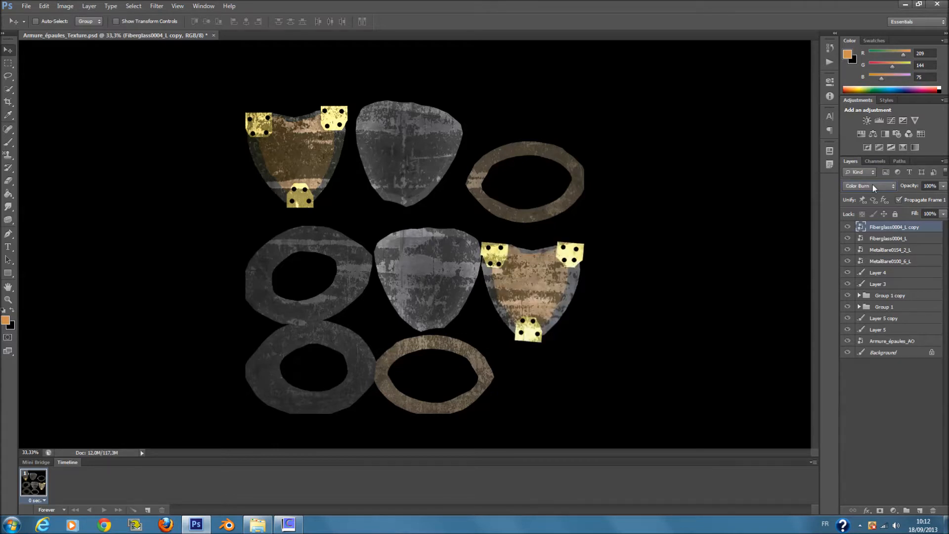
- Add a Hue/Saturation adjustment layer above all texture layers with hue +37 and saturation raised to about +40
left_click(865, 132)
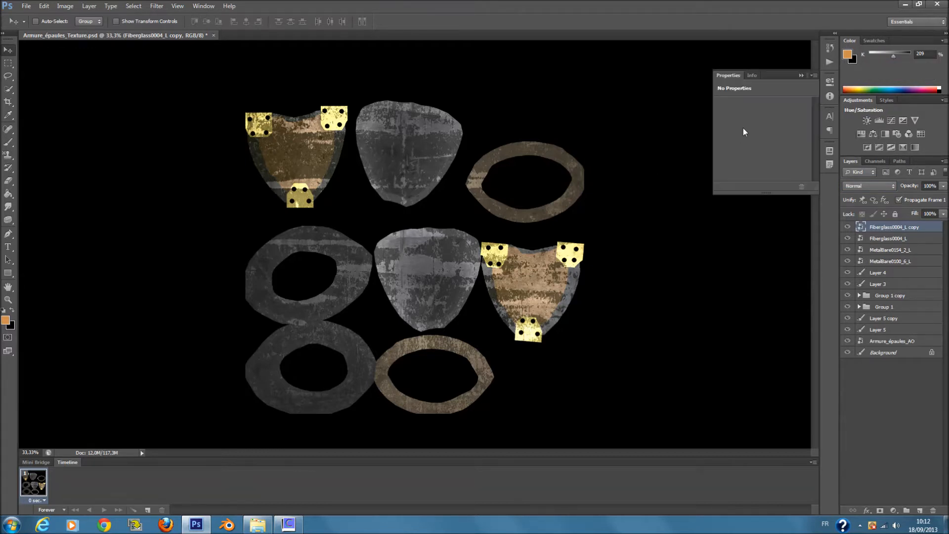
left_click_drag(765, 144, 819, 180)
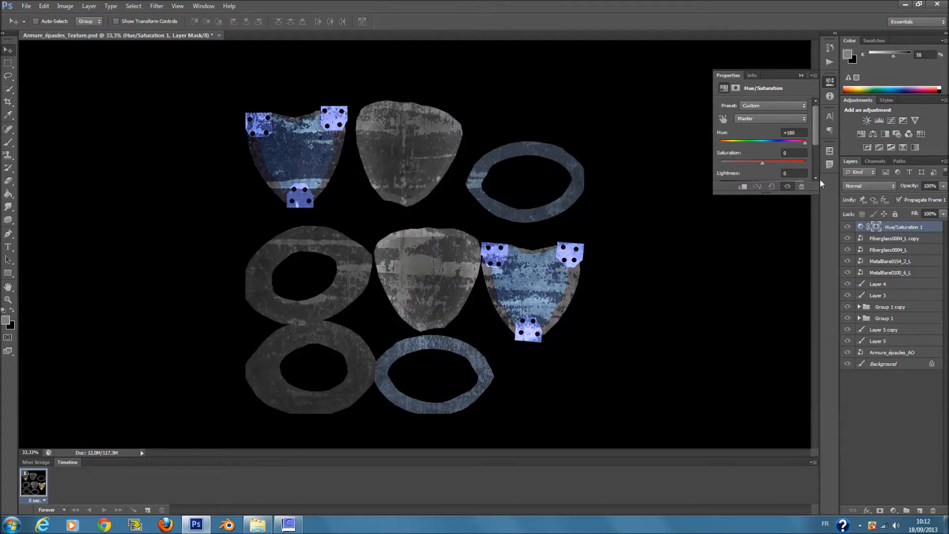
left_click(770, 185)
left_click(756, 186)
left_click(756, 185)
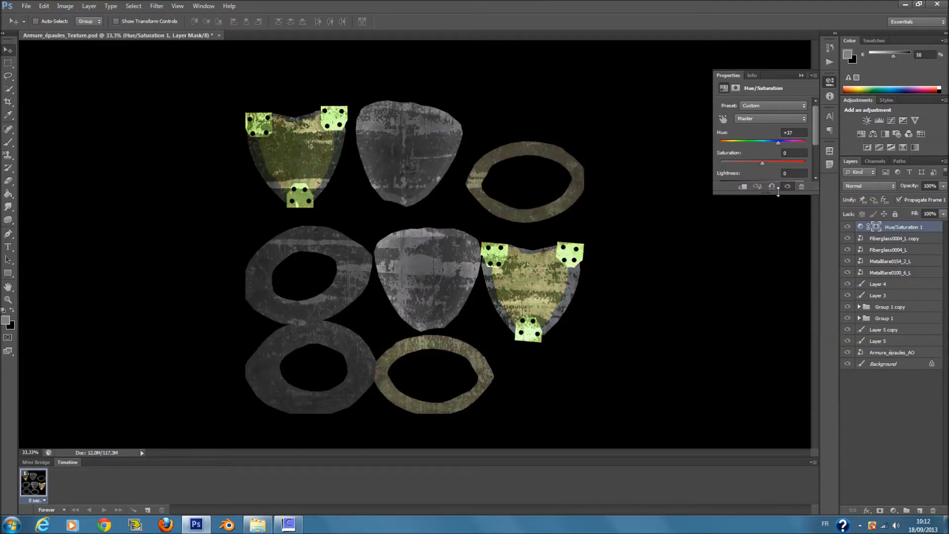
scroll(774, 157, "down", 1)
left_click_drag(772, 147, 778, 148)
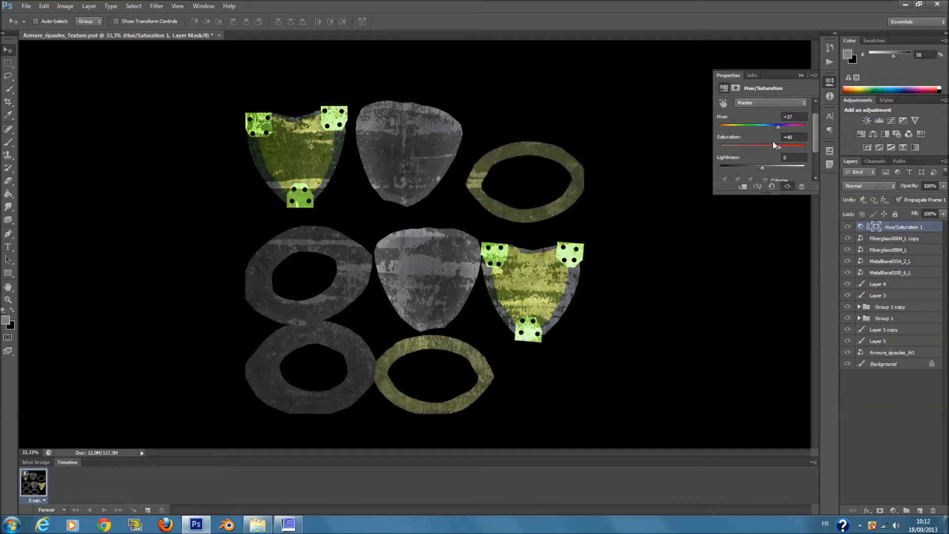
left_click_drag(781, 147, 748, 165)
- Try several blend modes on the Hue/Saturation adjustment layer and set it to Vivid Light
left_click(802, 75)
left_click(881, 186)
left_click(874, 203)
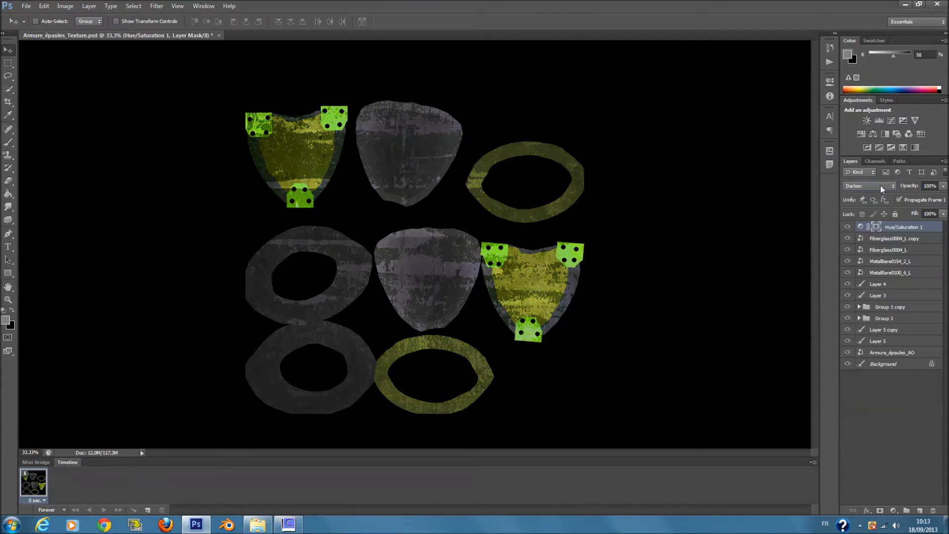
scroll(880, 186, "down", 2)
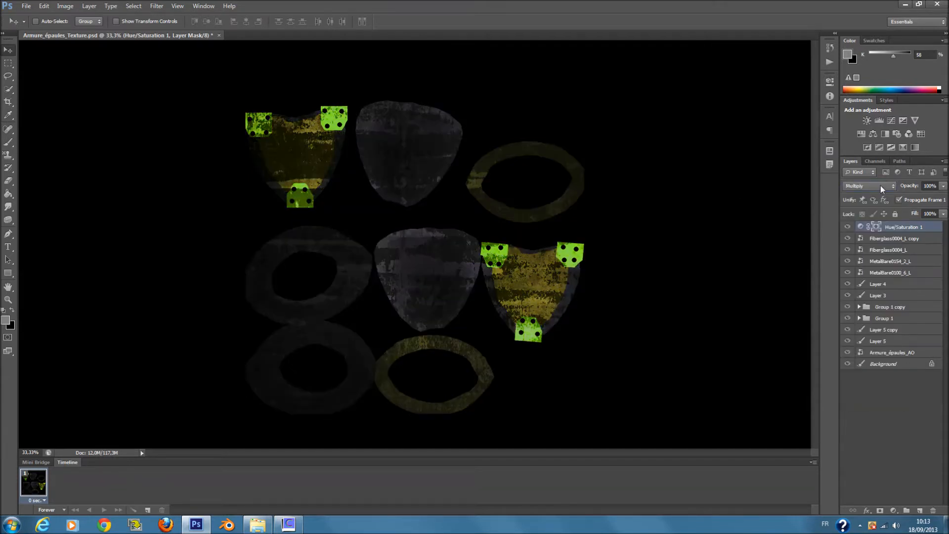
scroll(880, 185, "down", 3)
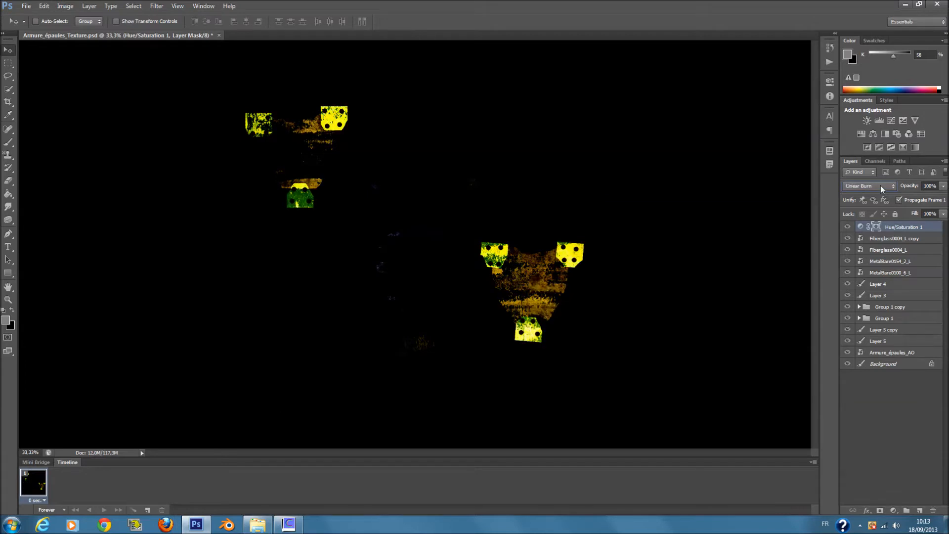
scroll(879, 186, "down", 5)
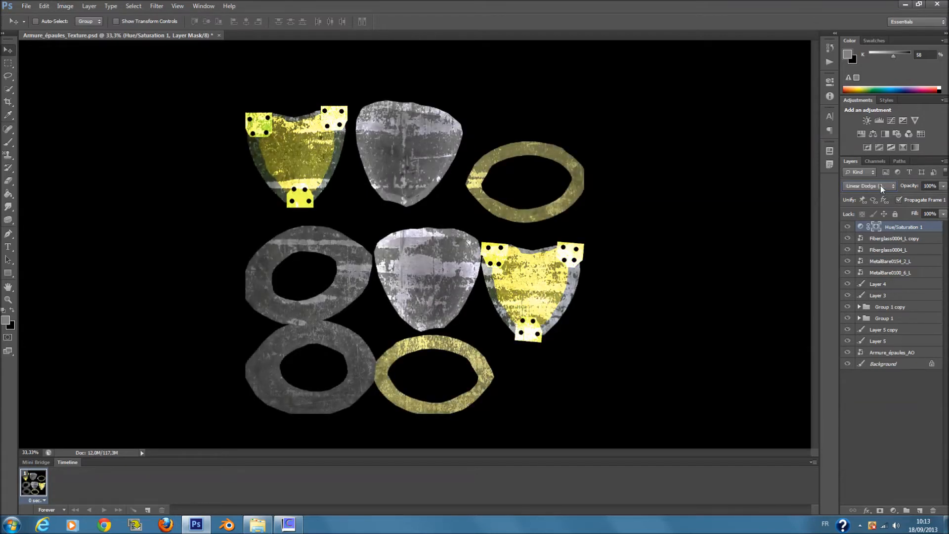
scroll(880, 185, "down", 3)
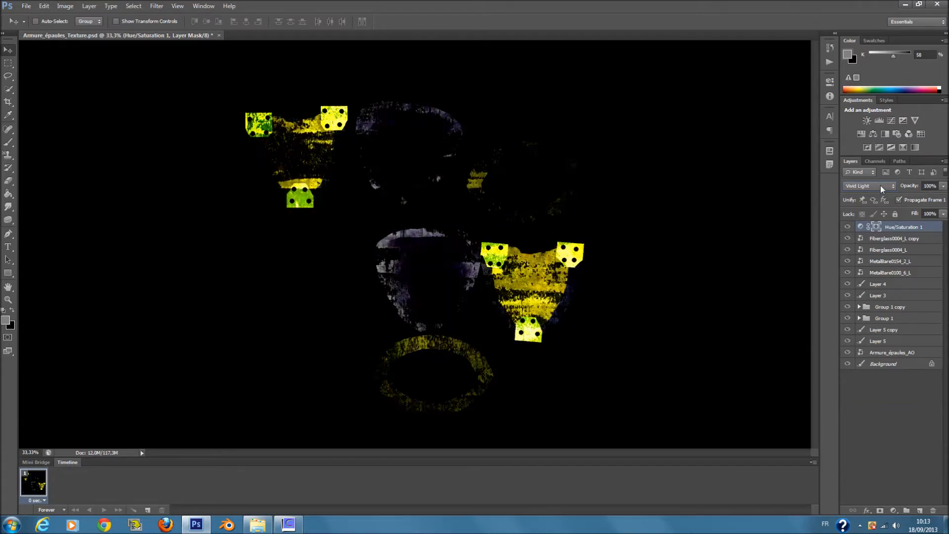
scroll(879, 185, "up", 1)
- Lower the Hue/Saturation layer's fill to about 10% and deselect the layer
left_click(942, 214)
mouse_move(904, 223)
left_mouse_down()
mouse_move(886, 223)
mouse_move(898, 224)
left_mouse_up()
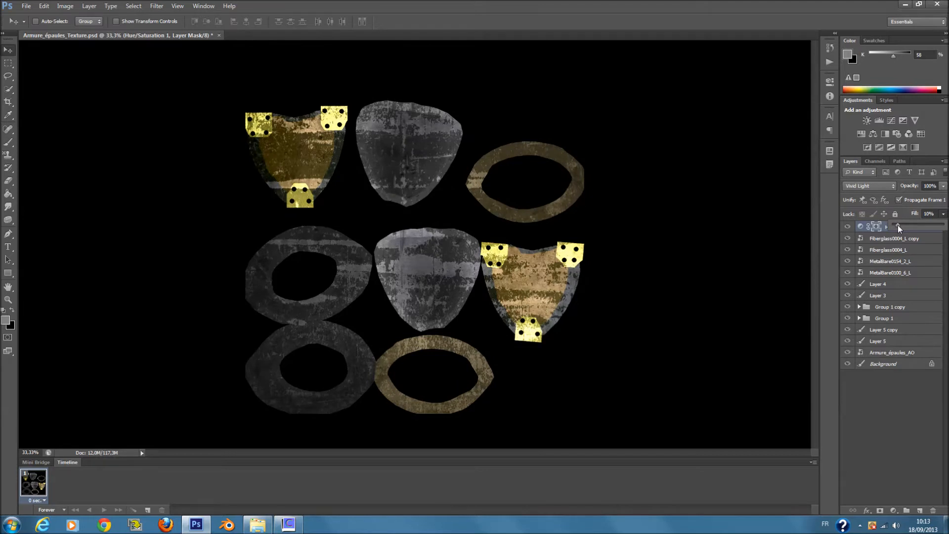
left_click_drag(899, 225, 897, 225)
left_click(891, 393)
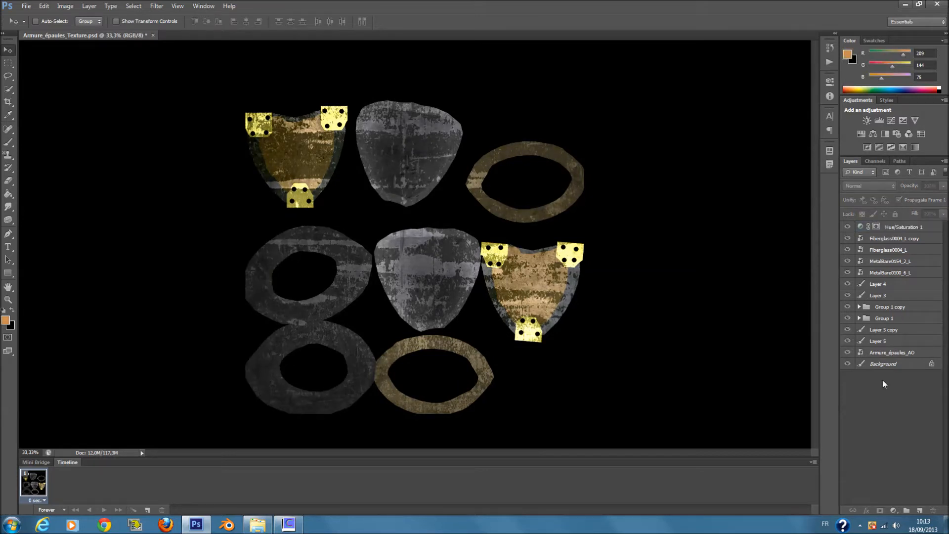
- Add the text "PK" in Impact on the first three-cornered plate
left_click(7, 247)
left_click(283, 156)
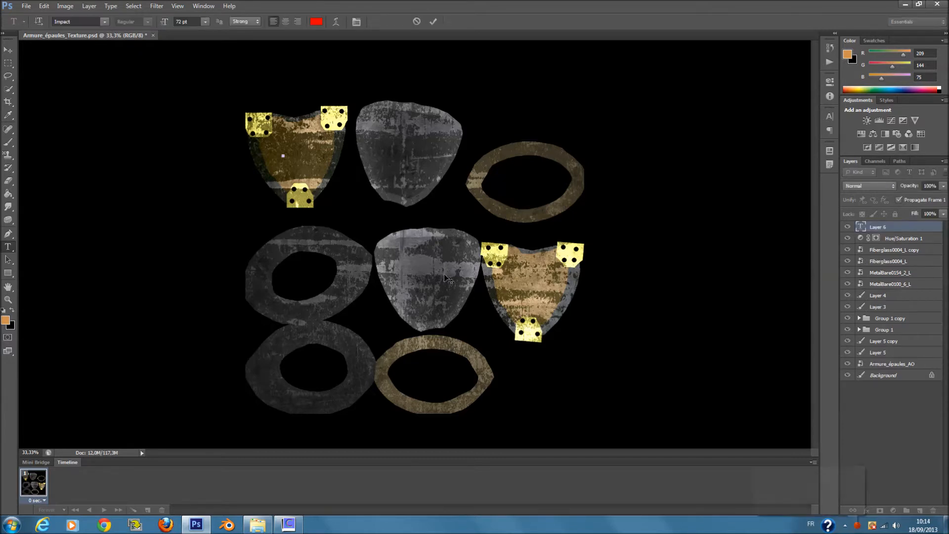
type("0")
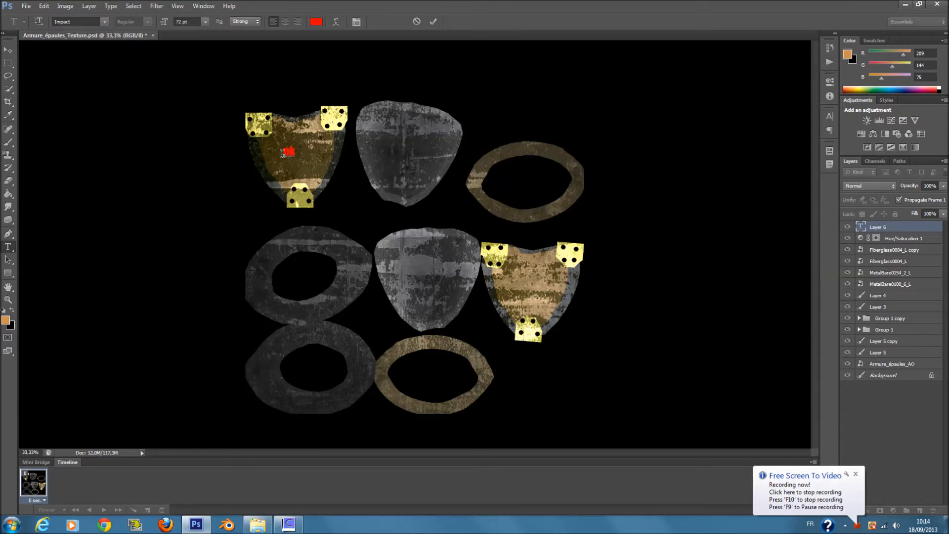
key("BackSpace")
type("0")
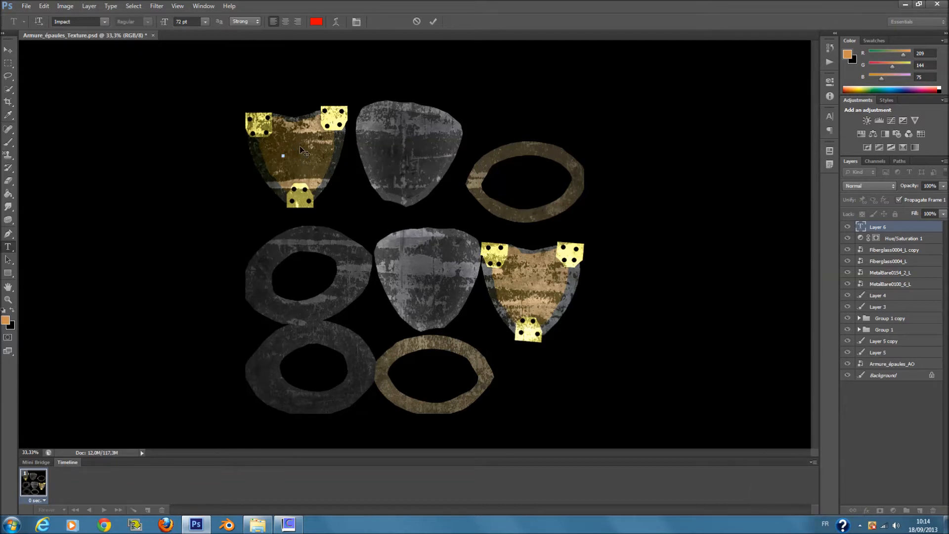
- Recolour the PK text to orange ff8400, set its size to 200 pt and centre it on the plate
key("ctrl+a")
left_click(5, 322)
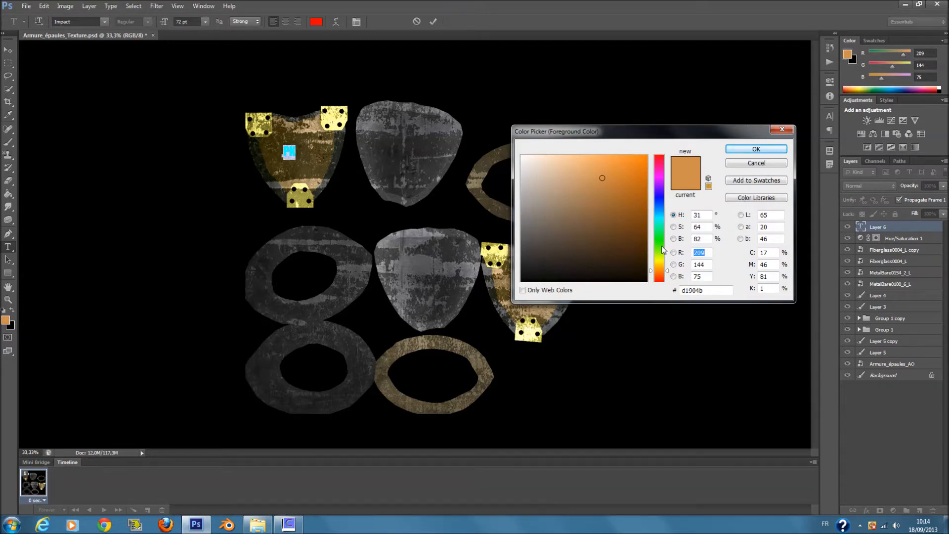
left_click_drag(602, 178, 644, 145)
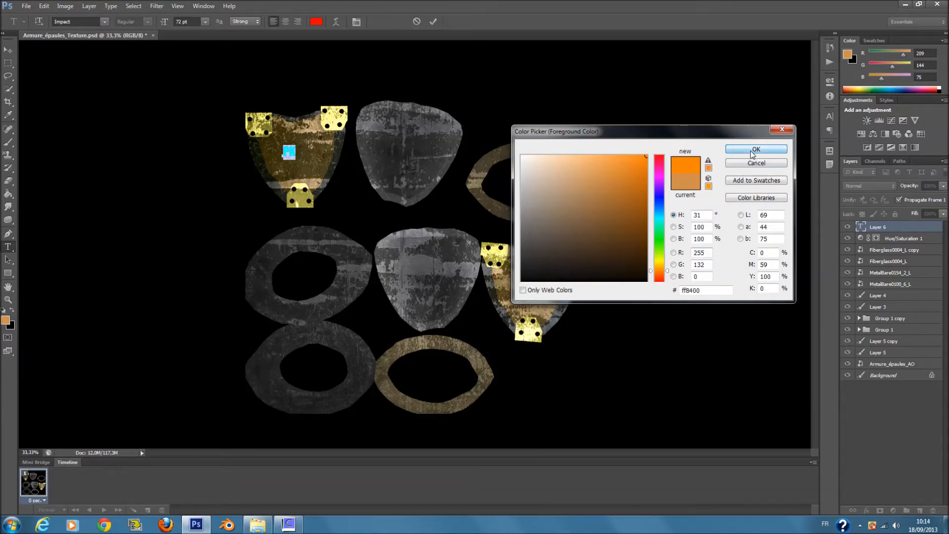
left_click(752, 149)
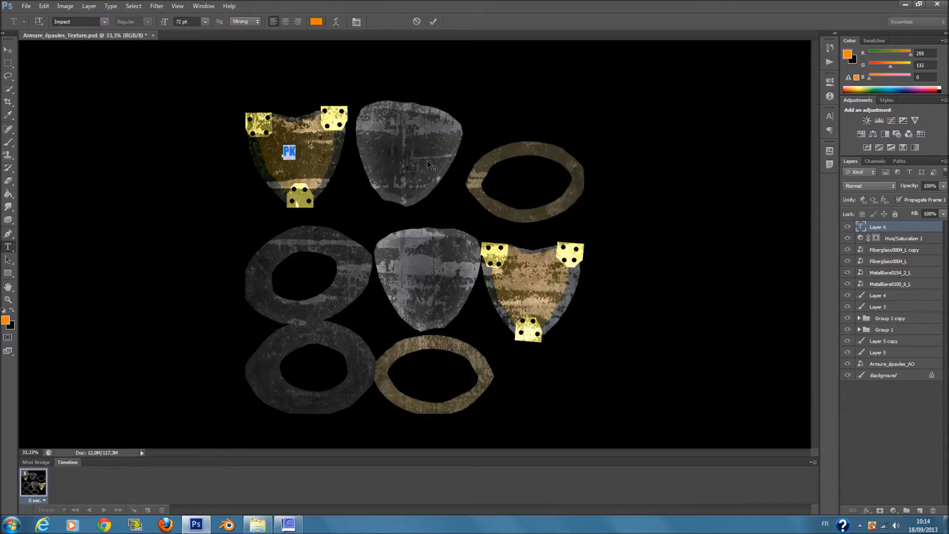
double_click(180, 22)
type("200")
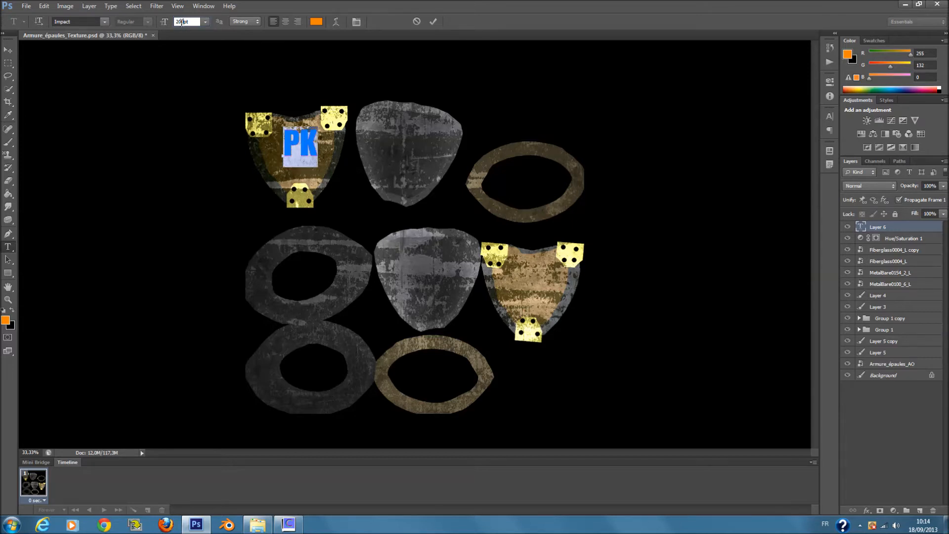
key("Return")
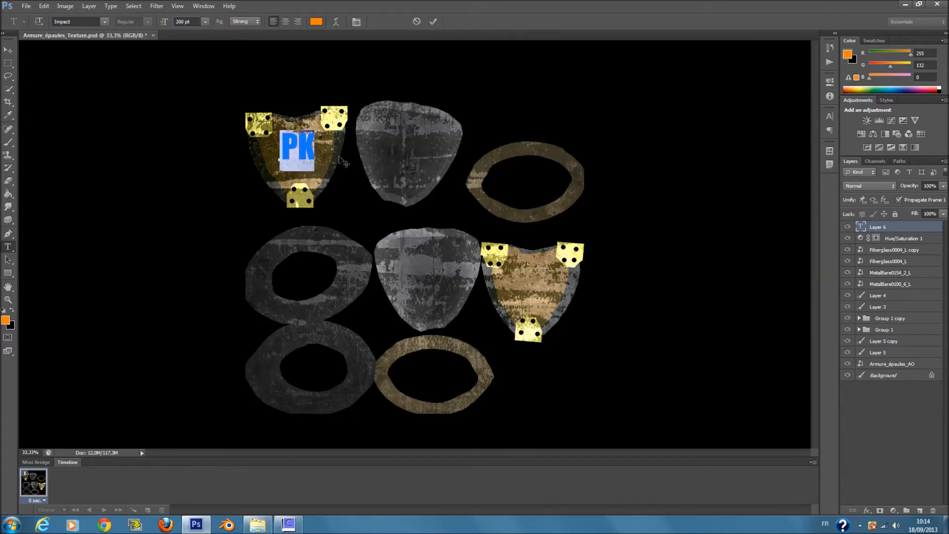
left_click(893, 417)
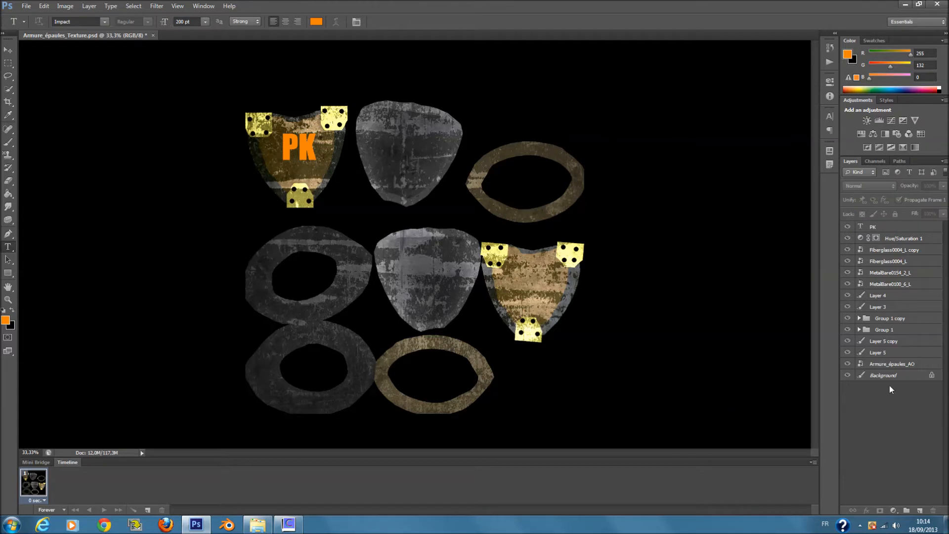
- Set the PK text layer's blend mode to Screen
left_click(890, 228)
scroll(882, 187, "down", 2)
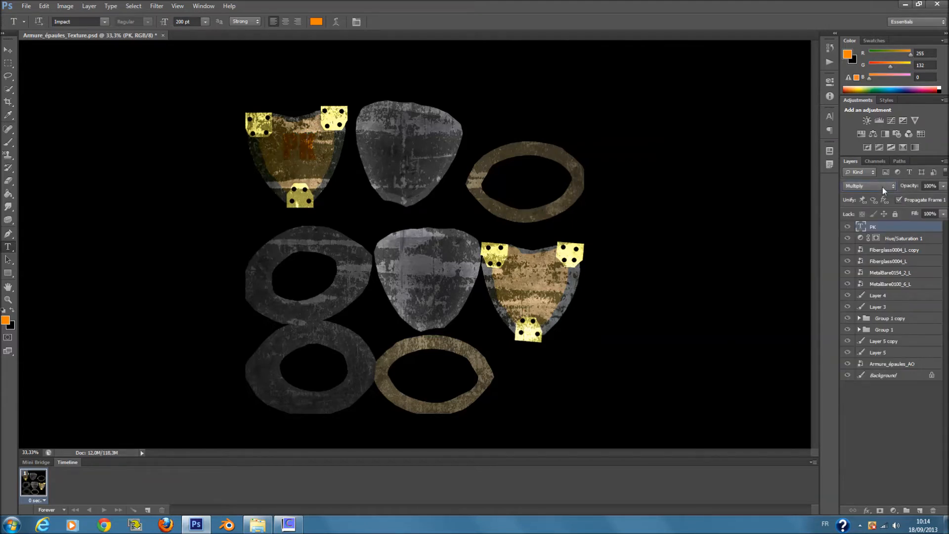
scroll(882, 187, "down", 4)
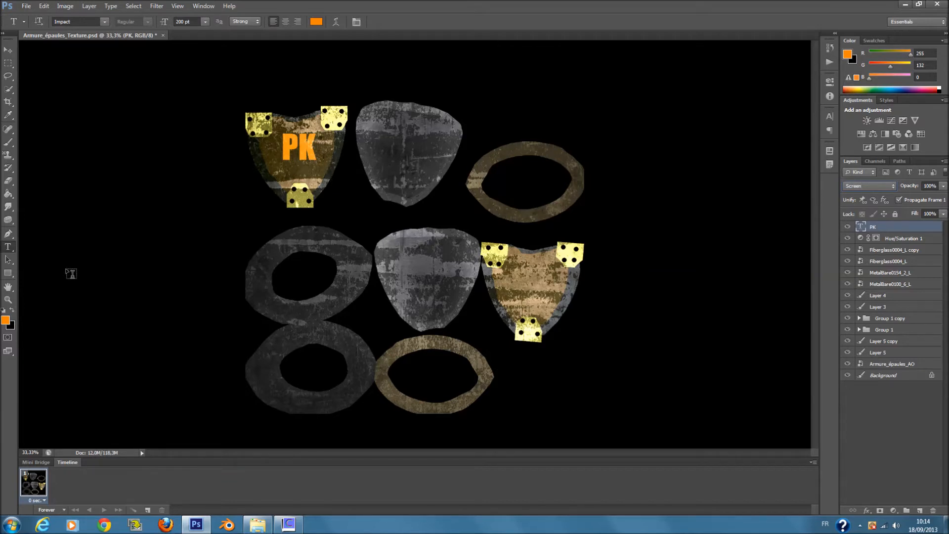
- Rasterize the PK text and wear its letters using the Eraser with a textured 250 px brush
left_click(10, 183)
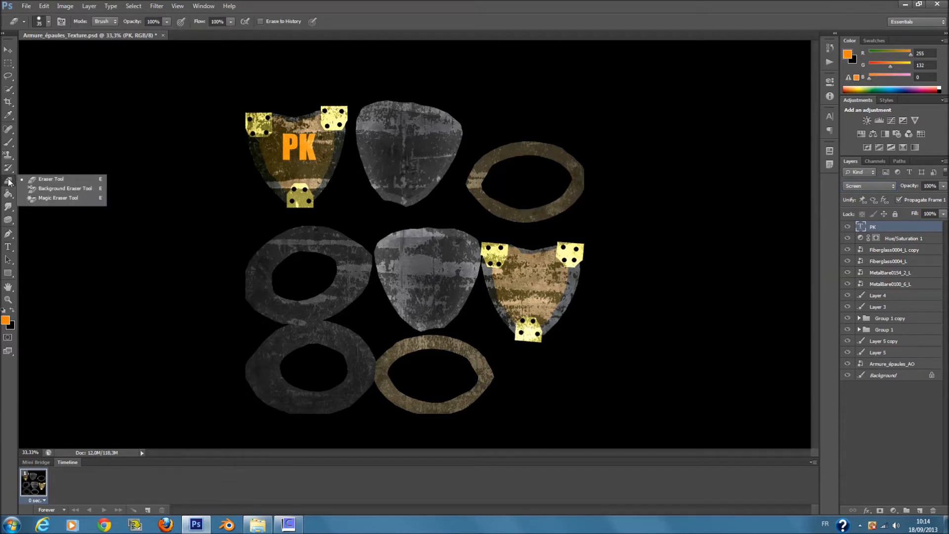
left_click(47, 179)
right_click(330, 202)
left_click_drag(442, 274, 443, 321)
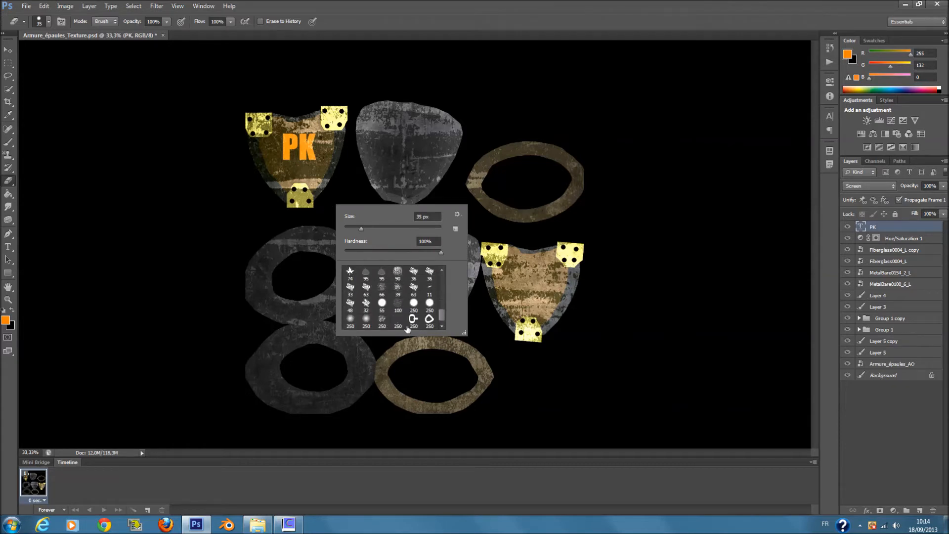
left_click(382, 319)
left_click(459, 486)
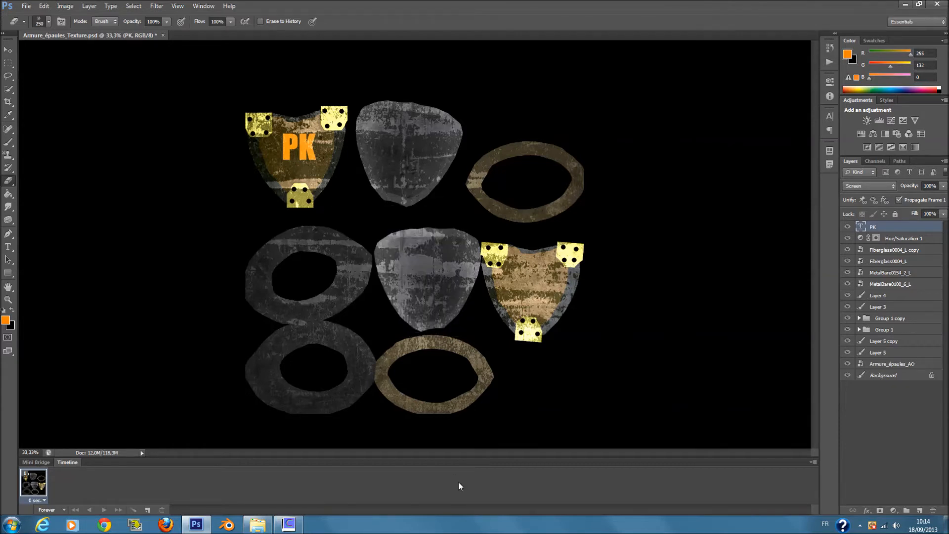
left_click(317, 155)
left_click(461, 200)
left_click(299, 147)
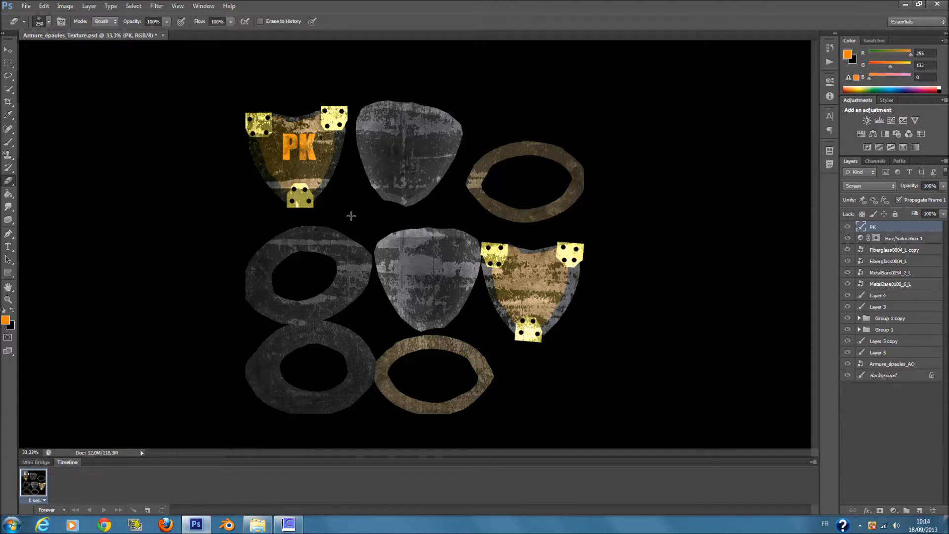
- Enlarge the PK lettering to about 136% width and 126% height and centre it on the first plate
key("ctrl+t")
mouse_move(301, 147)
left_mouse_down()
mouse_move(364, 208)
mouse_move(533, 284)
mouse_move(308, 150)
mouse_move(326, 127)
mouse_move(303, 158)
mouse_move(306, 145)
left_mouse_up()
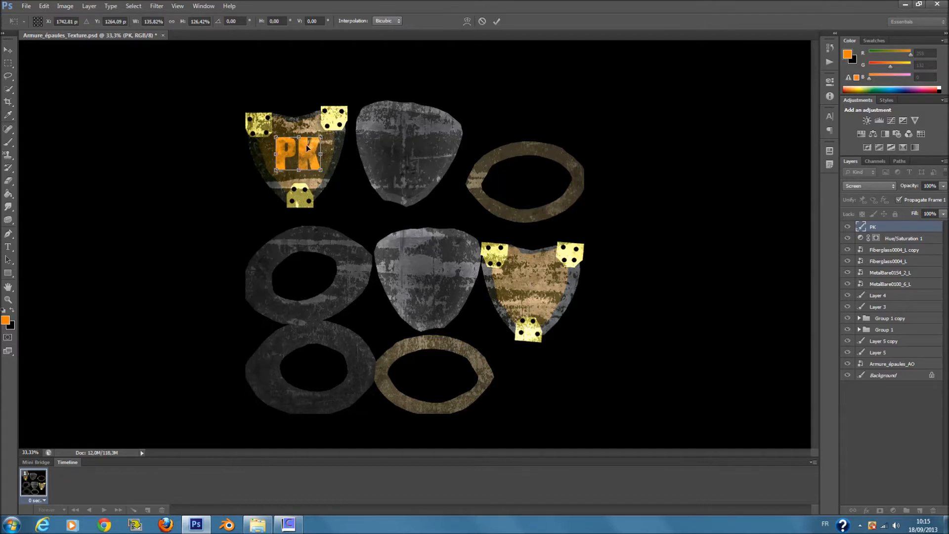
key("Return")
key("e")
- Duplicate the PK layer and move the copy onto the second three-cornered plate
right_click(902, 225)
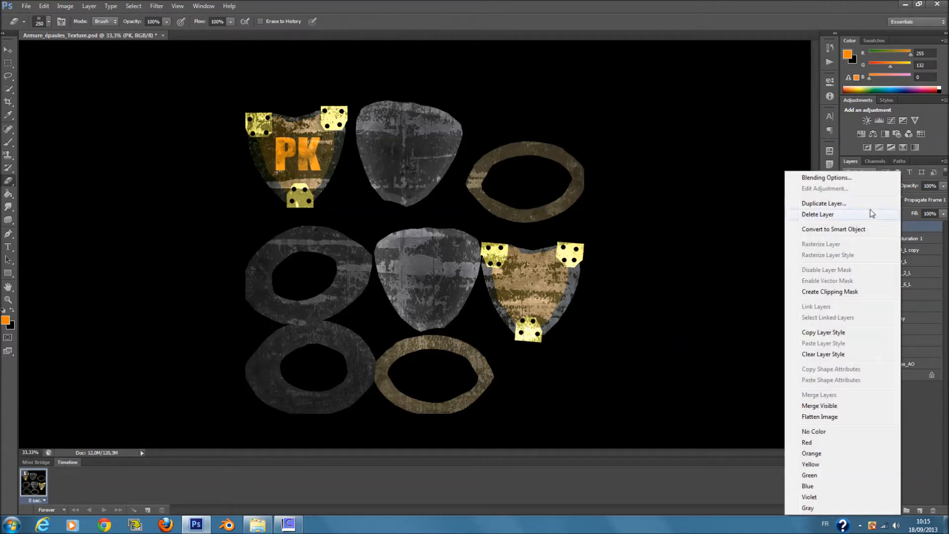
left_click(870, 206)
left_click(558, 161)
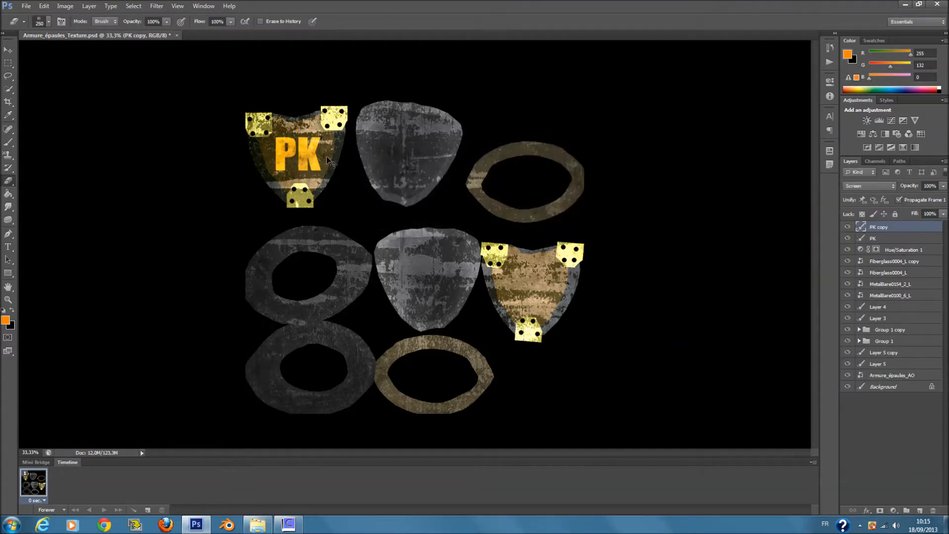
key("ctrl+t")
left_click_drag(300, 147, 533, 280)
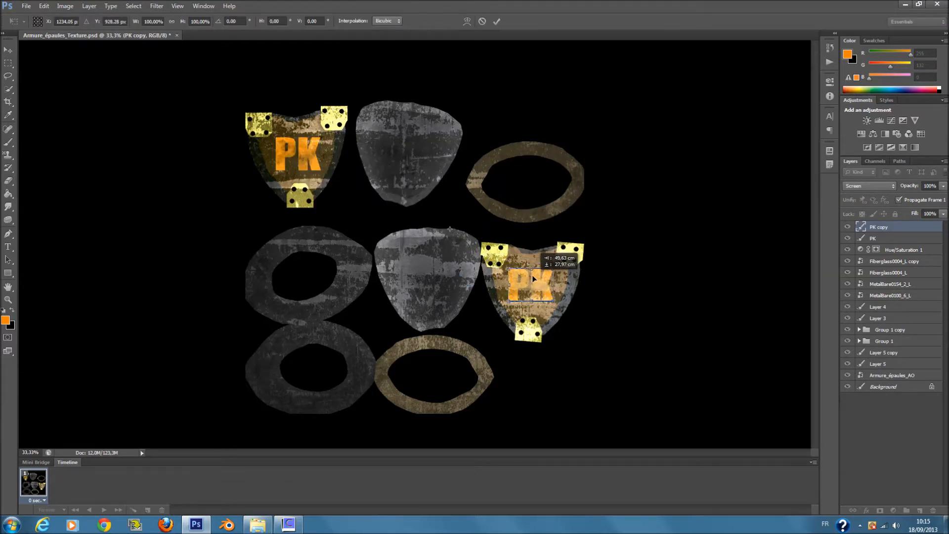
- Flip the PK copy horizontally on the second plate and apply the transformation
right_click(548, 285)
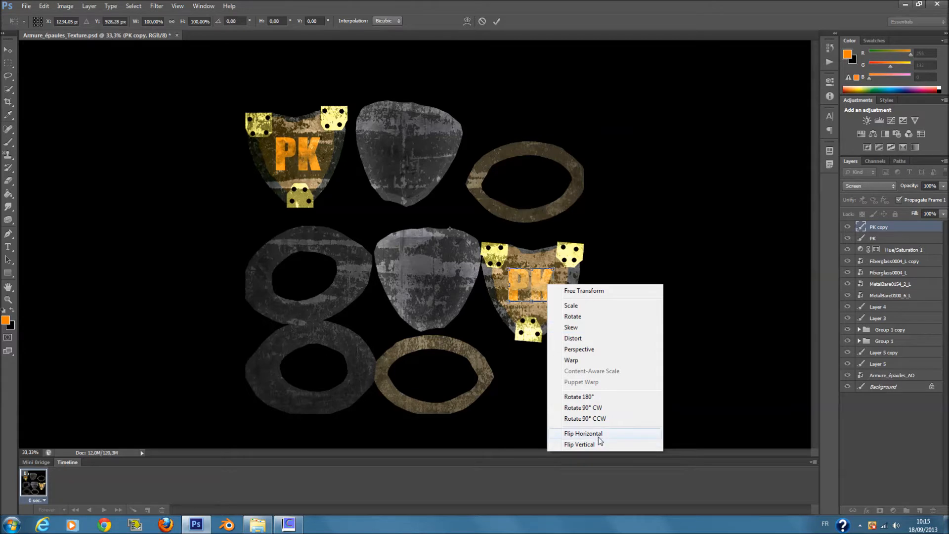
left_click(583, 434)
left_click_drag(372, 288, 535, 287)
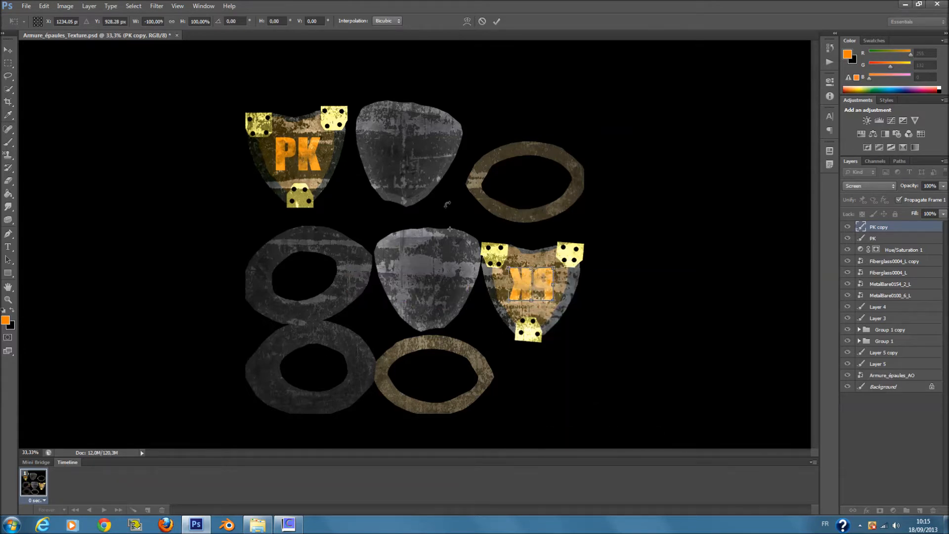
key("Return")
key("e")
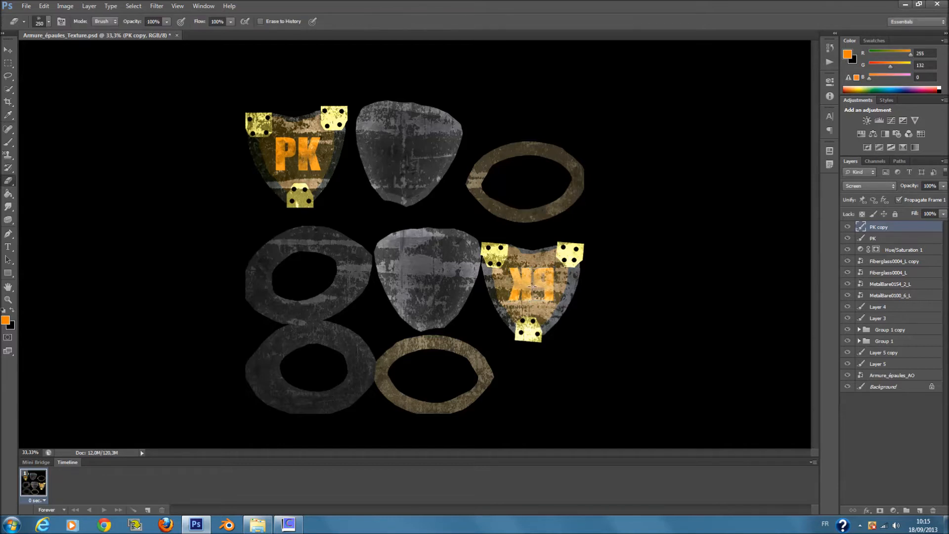
- Set the PK copy layer's blend mode to Overlay, adjust its fill and deselect the layer
left_click(883, 189)
left_click(883, 189)
scroll(883, 189, "down", 3)
scroll(882, 188, "down", 2)
scroll(882, 188, "down", 1)
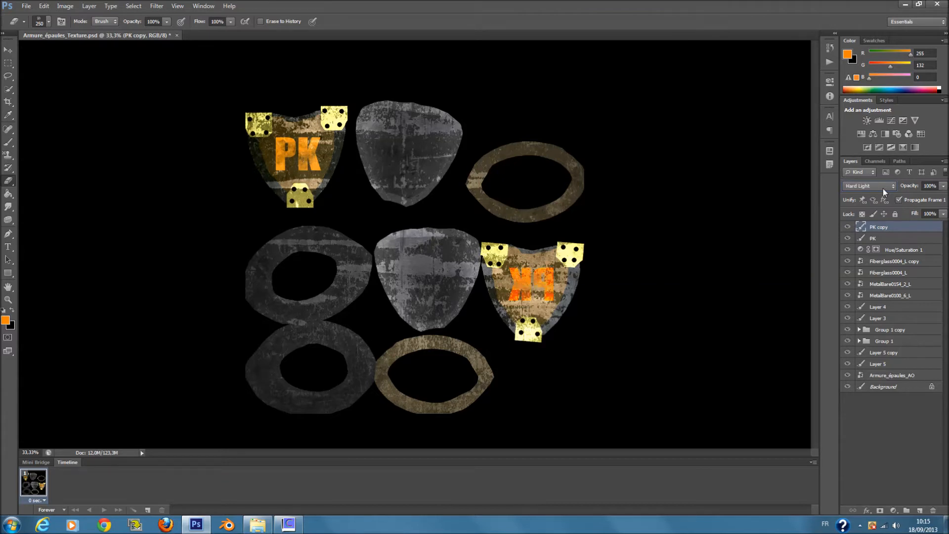
scroll(882, 189, "up", 1)
left_click(943, 214)
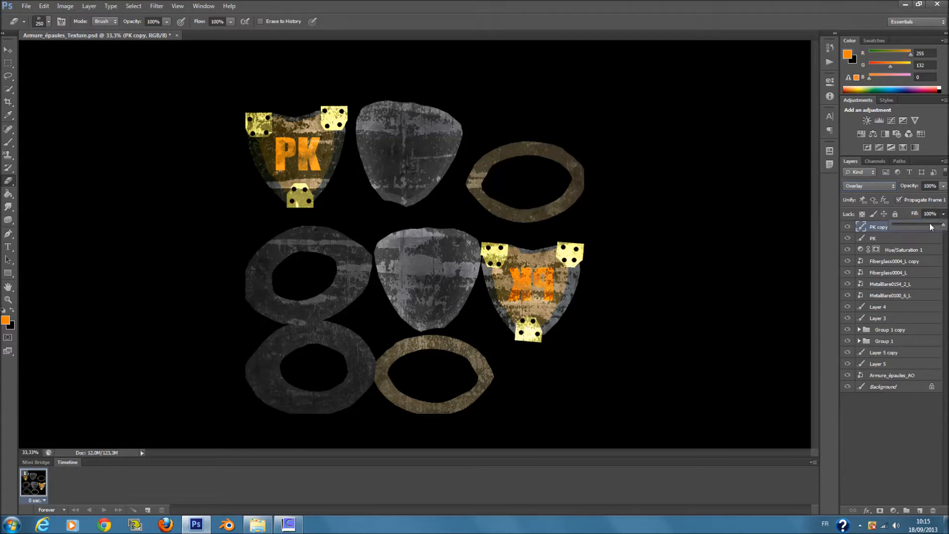
left_click(910, 443)
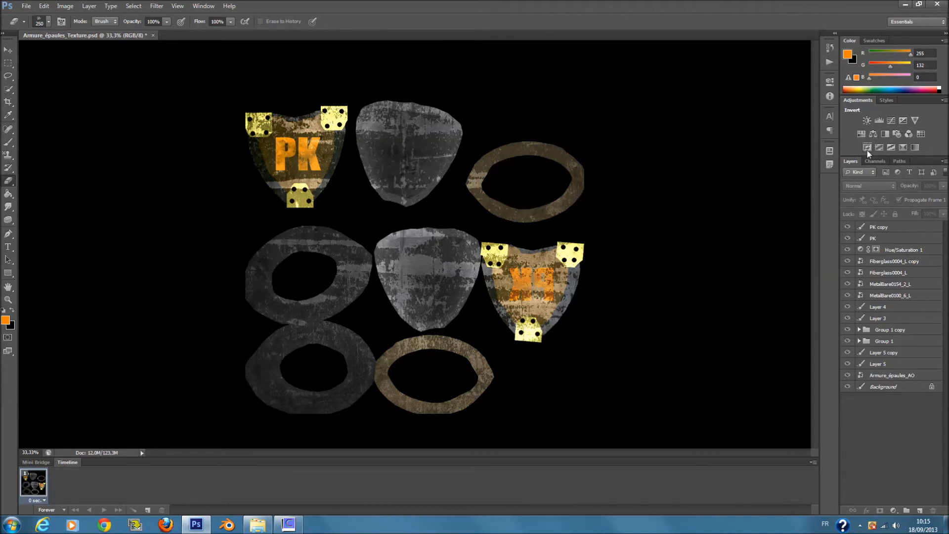
- Add a Photo Filter adjustment layer above all layers with custom brown colour 684a12 and density of about 93%
left_click(899, 131)
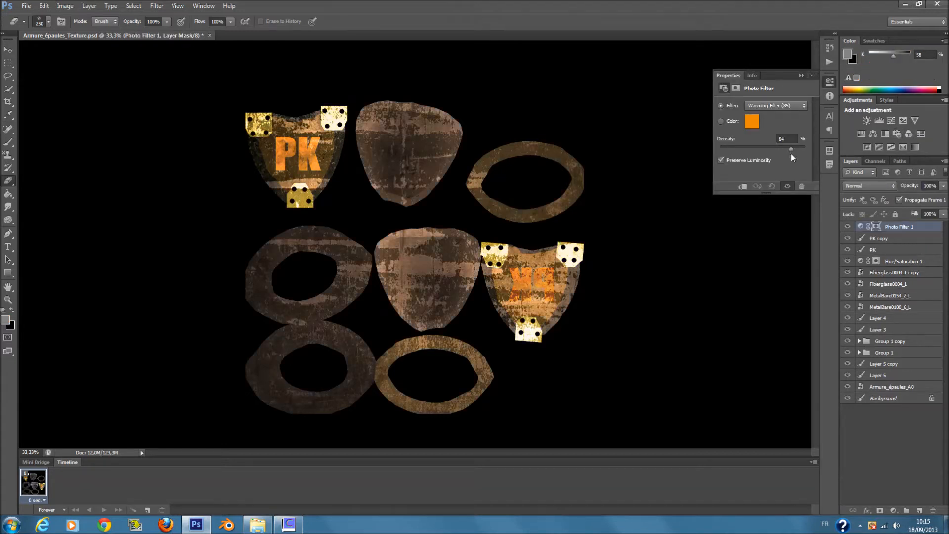
left_click(751, 120)
left_click(612, 201)
mouse_move(611, 202)
left_mouse_down()
mouse_move(648, 218)
mouse_move(660, 268)
left_mouse_up()
left_click(655, 225)
left_click_drag(614, 214, 626, 230)
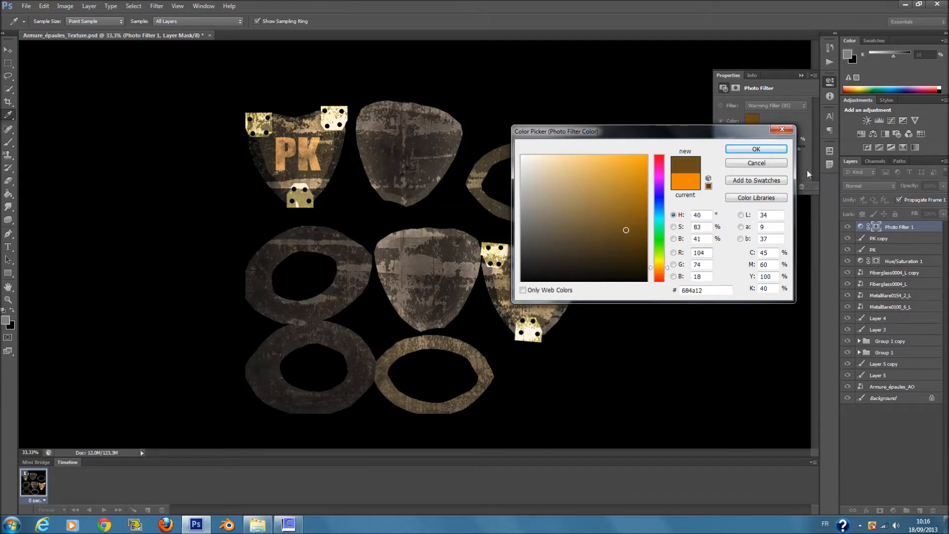
key("Return")
key("e")
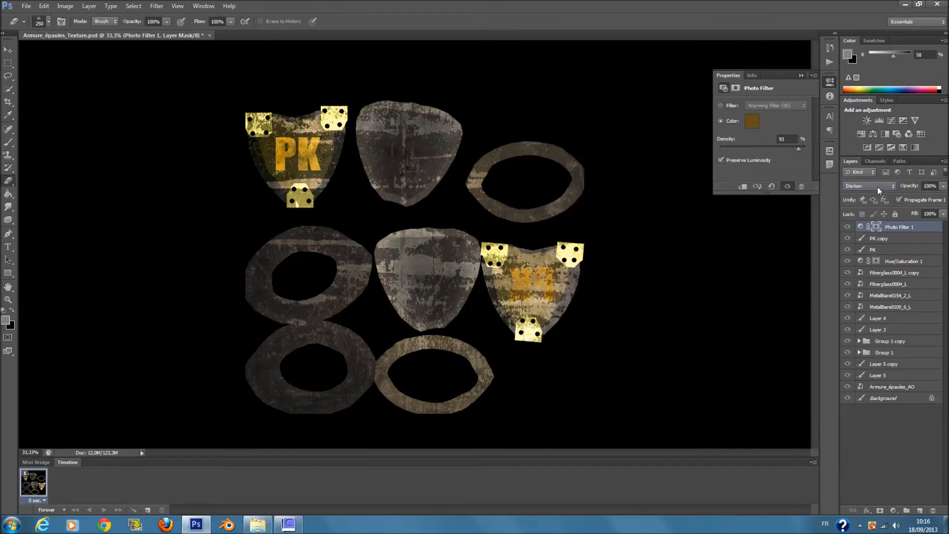
- Compare blend modes for the Photo Filter adjustment layer and settle on Linear Burn
scroll(876, 187, "down", 1)
scroll(877, 186, "down", 2)
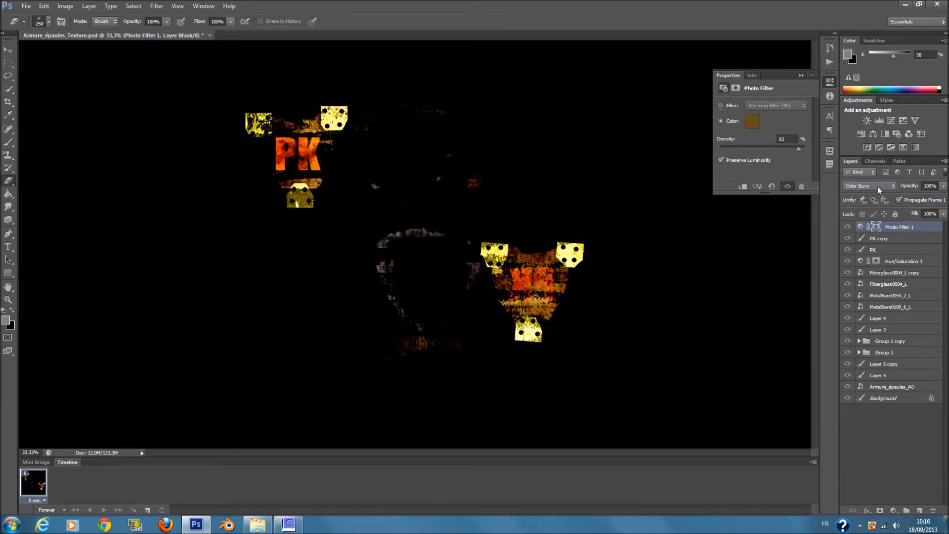
scroll(876, 186, "down", 3)
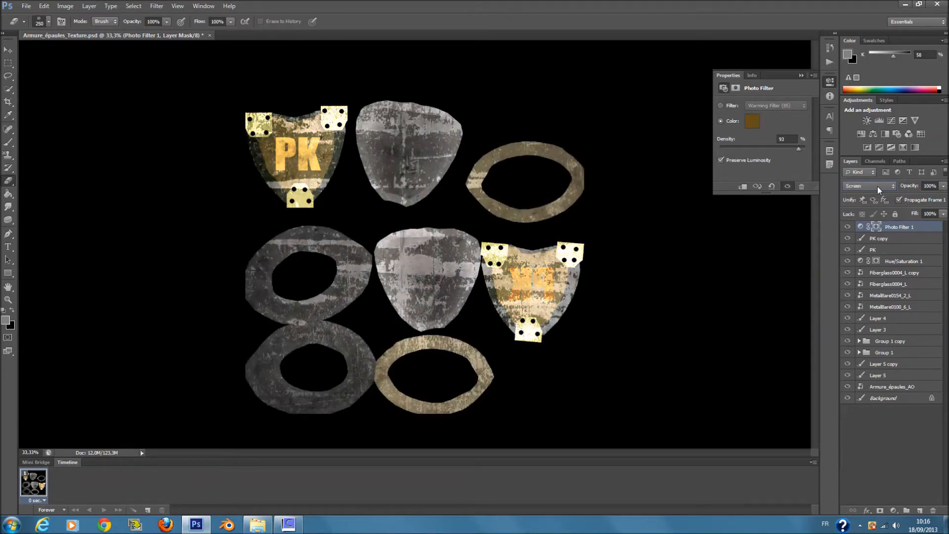
scroll(877, 186, "down", 3)
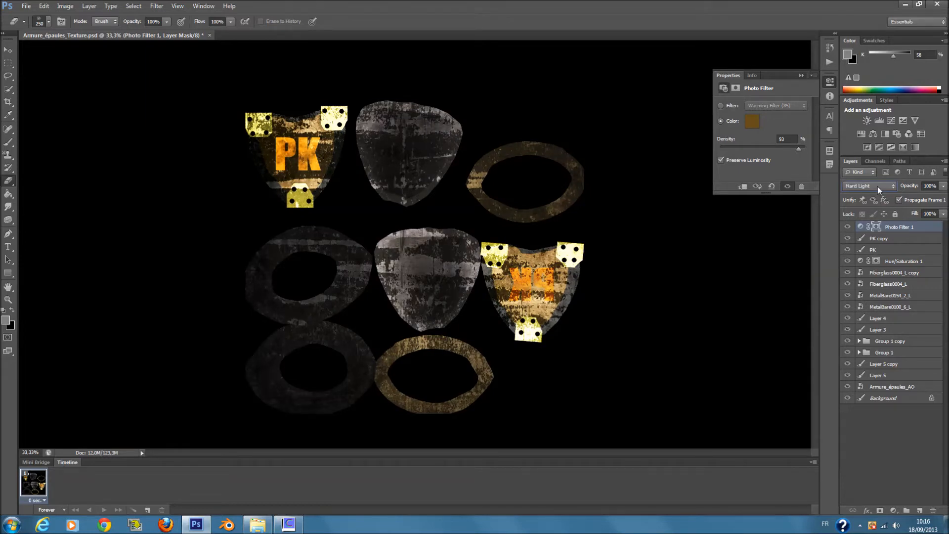
scroll(877, 186, "down", 4)
scroll(877, 186, "down", 4)
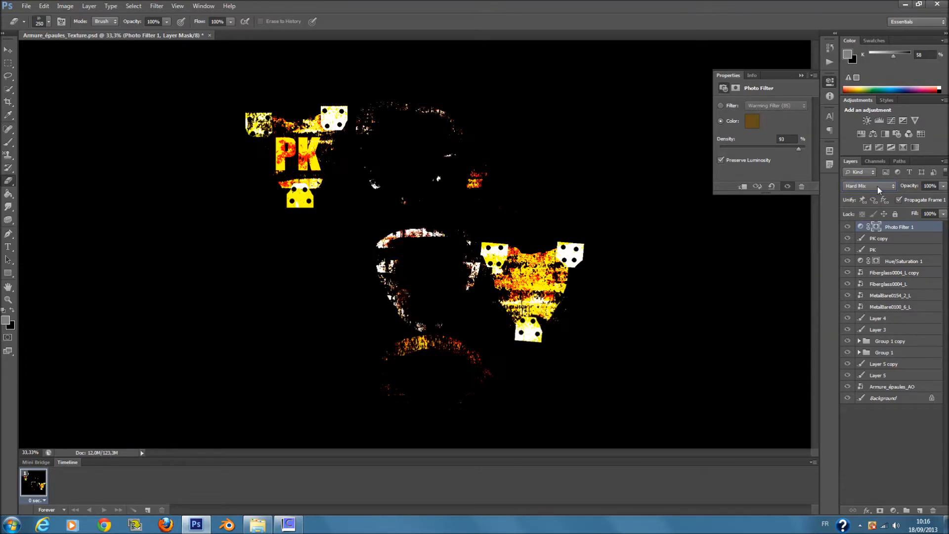
scroll(876, 186, "down", 3)
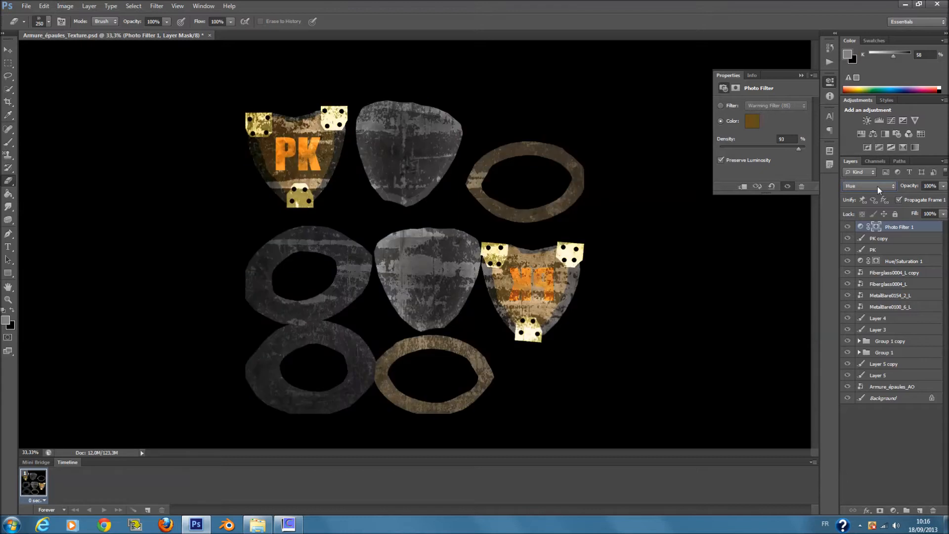
left_click(877, 186)
left_click(875, 186)
scroll(875, 185, "down", 3)
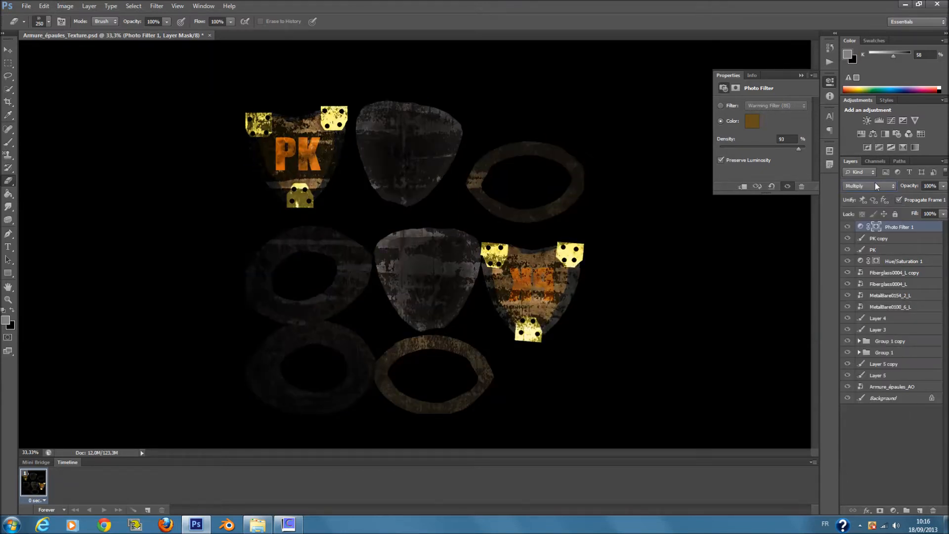
scroll(875, 185, "down", 2)
scroll(875, 184, "up", 1)
- Reduce the Photo Filter layer's fill to about 8% and deselect the layer
left_click(943, 214)
left_click_drag(914, 222, 897, 226)
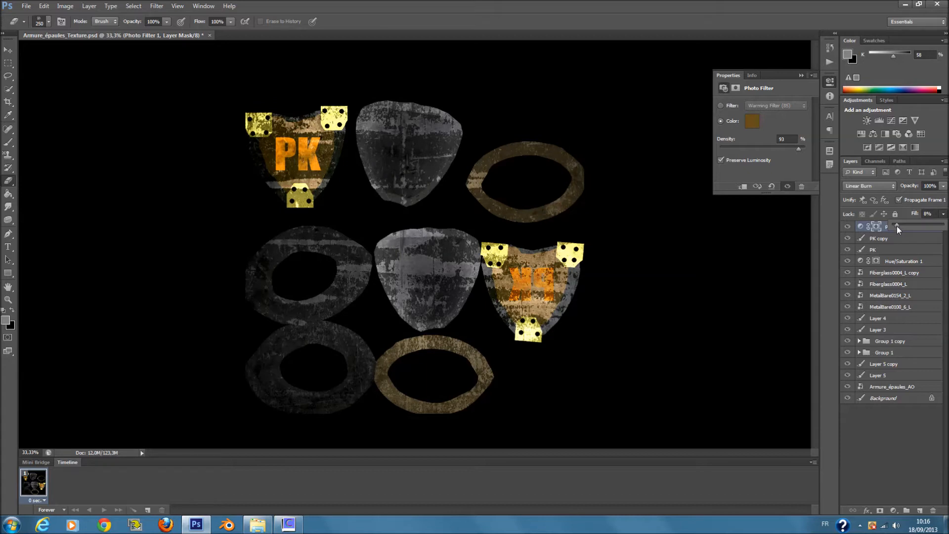
left_click(892, 420)
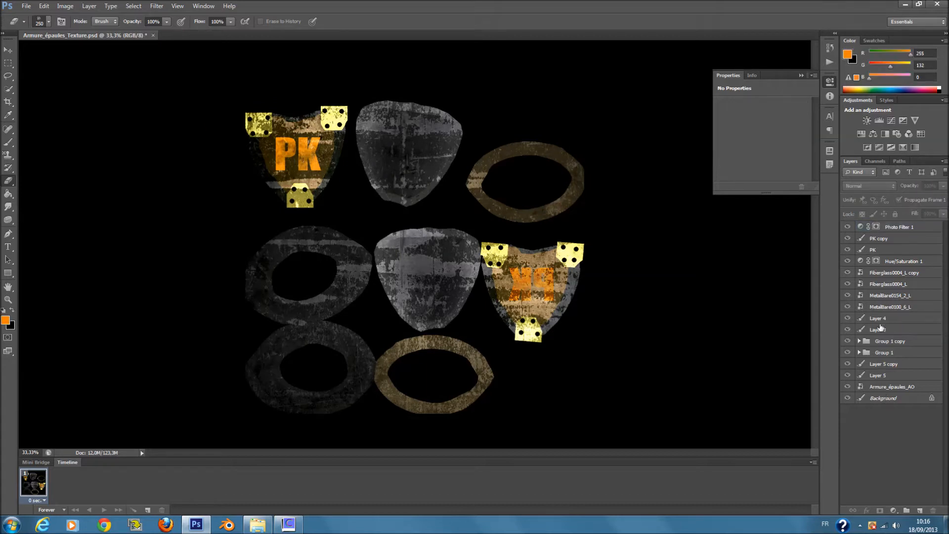
- Open the PK layer's layer style settings and enable Bevel & Emboss with Contour
left_click(864, 251)
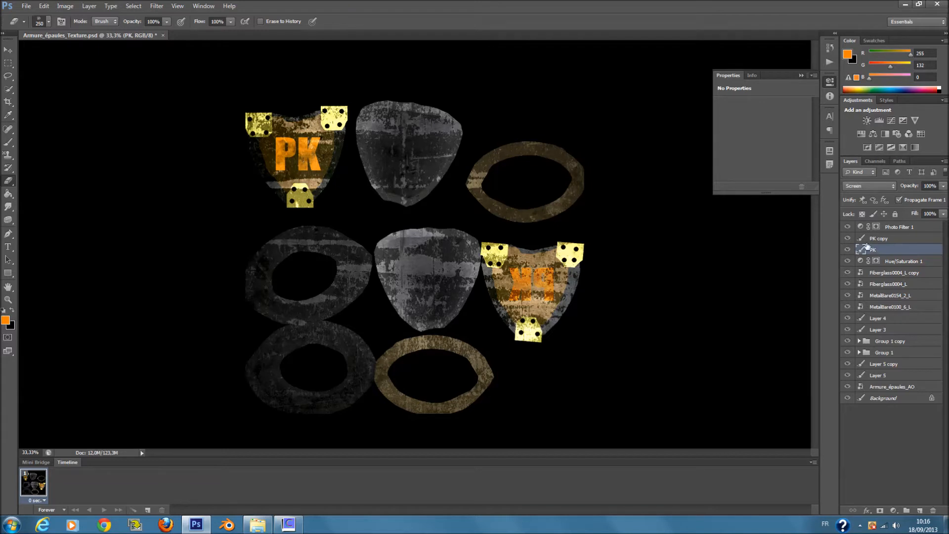
double_click(867, 252)
left_click(639, 112)
left_click(639, 113)
left_click(639, 113)
left_click(645, 124)
- Try the Inner Glow, Color Overlay and Pattern Overlay effects on the PK lettering
left_click(639, 168)
left_click(639, 168)
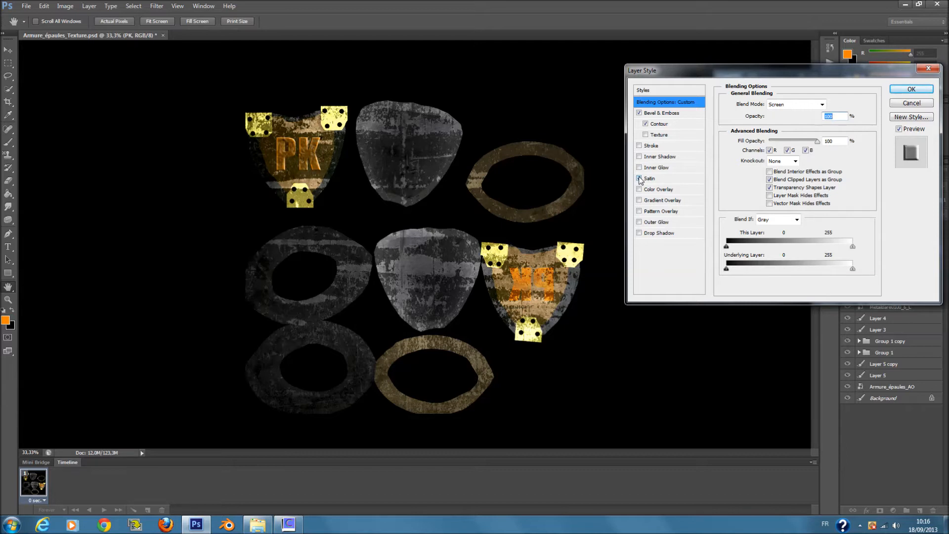
left_click(639, 189)
left_click(639, 189)
left_click(639, 211)
left_click(639, 211)
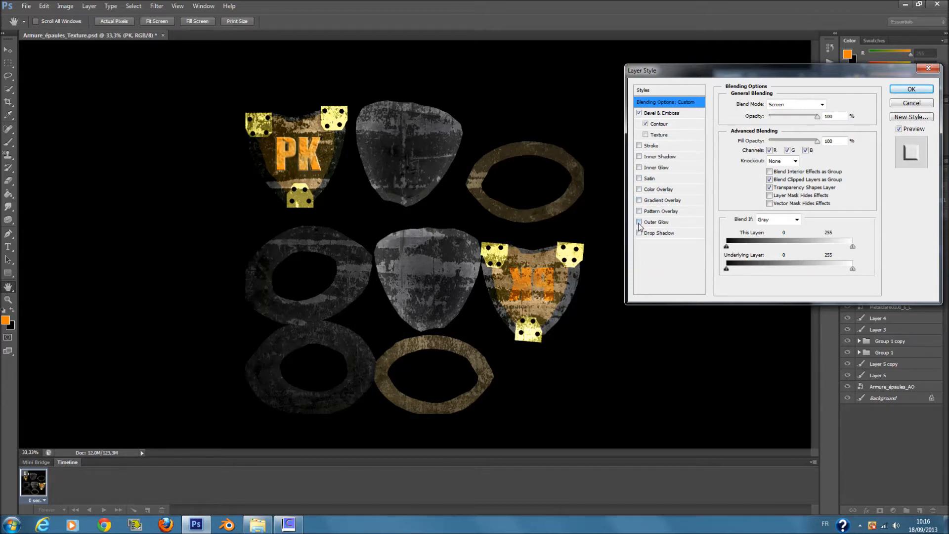
- Add a Drop Shadow to the PK layer and apply the layer style
left_click(639, 233)
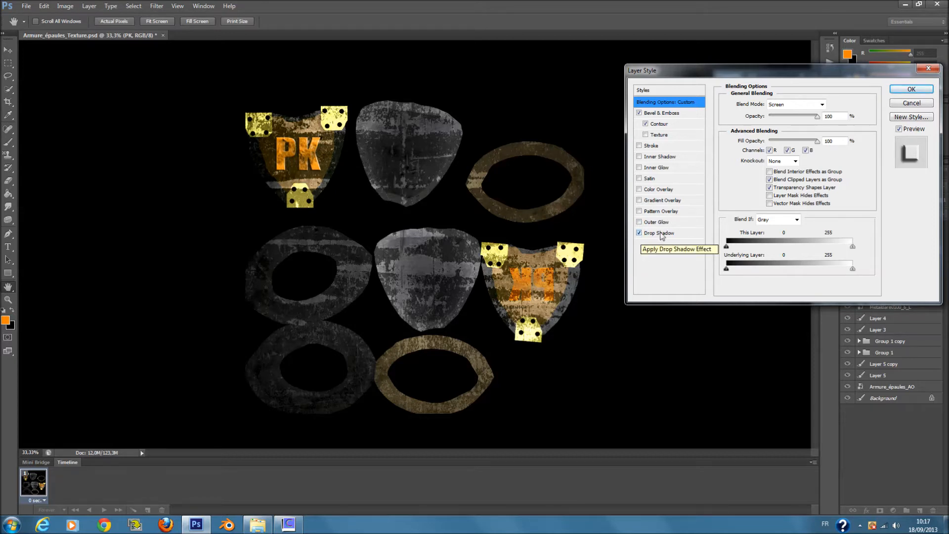
left_click(911, 89)
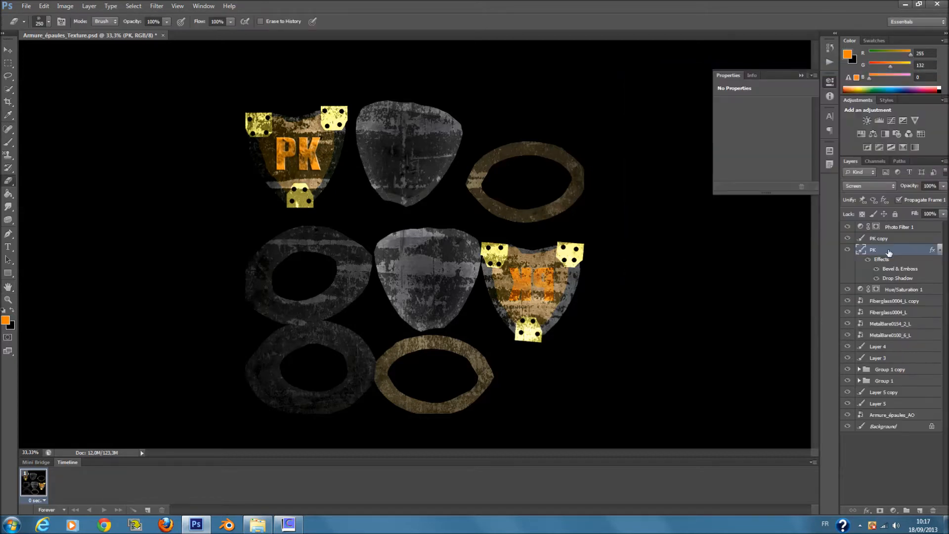
- Give the PK copy layer Bevel & Emboss with Contour, a Stroke and a Drop Shadow, and apply the style
left_click(864, 239)
double_click(864, 239)
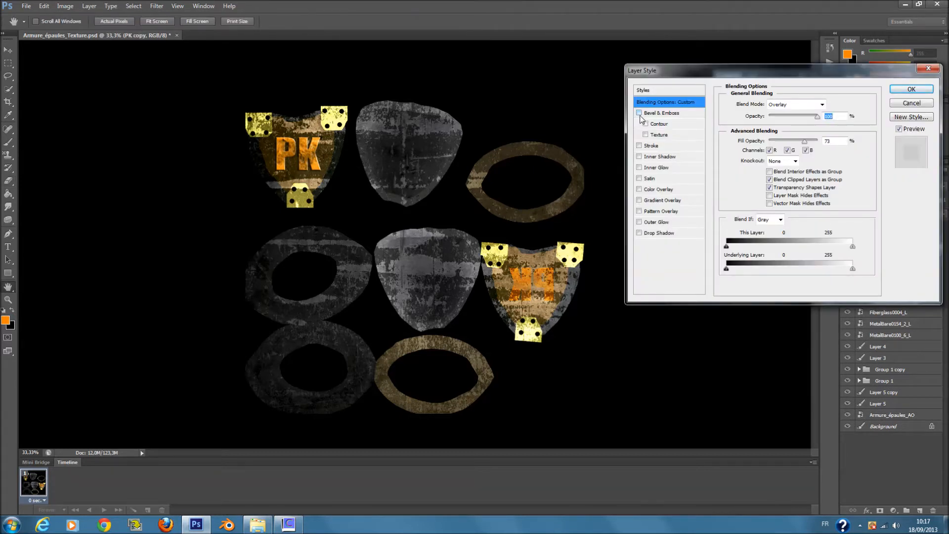
left_click(639, 146)
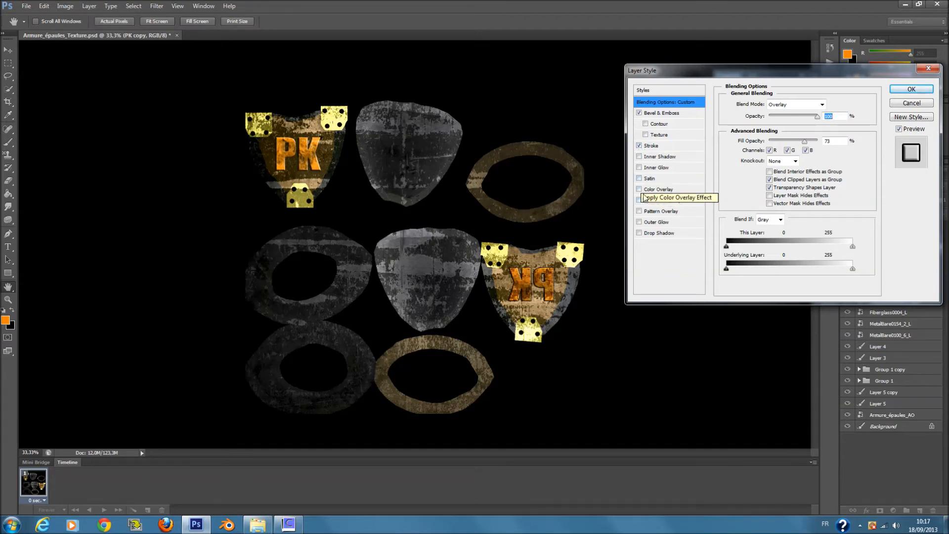
left_click(646, 124)
left_click(639, 233)
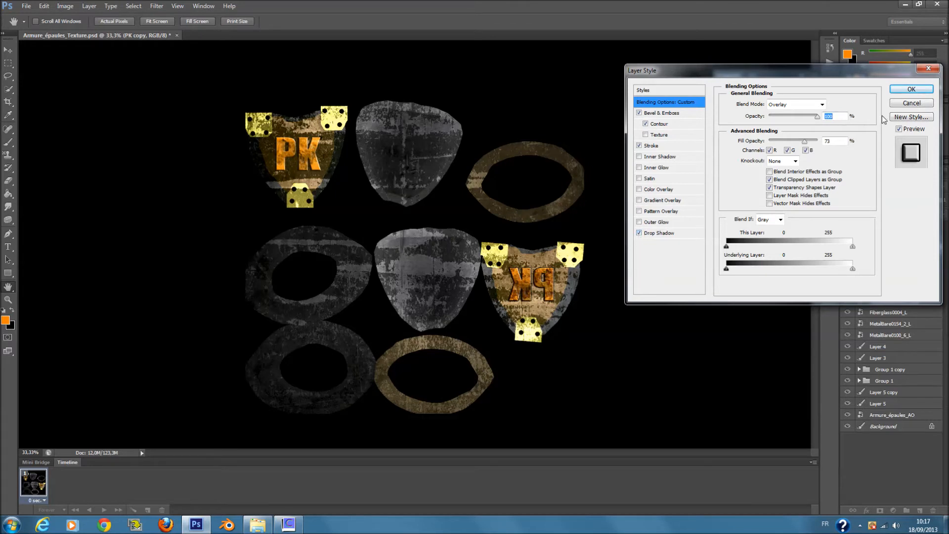
left_click(912, 90)
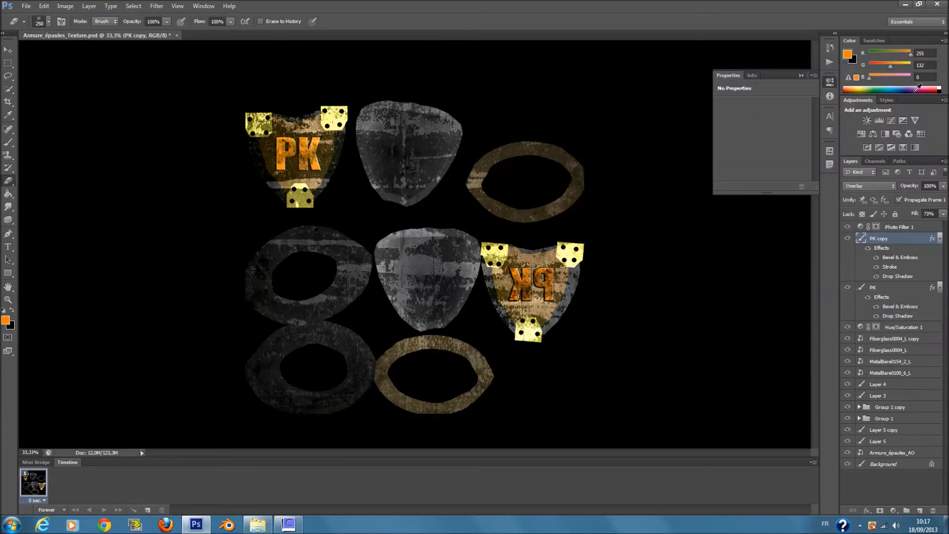
- Add a Stroke effect to the original PK layer's style and apply it
double_click(874, 288)
double_click(862, 288)
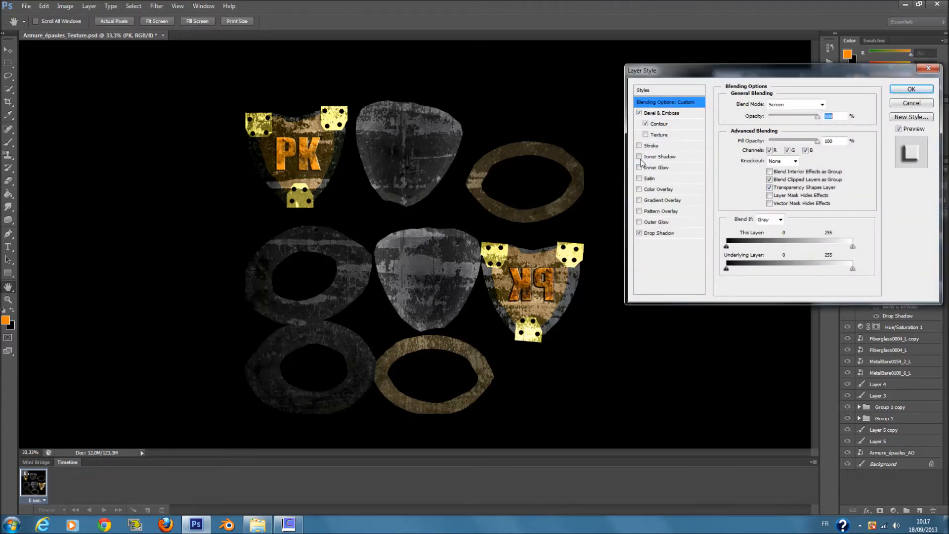
left_click(639, 145)
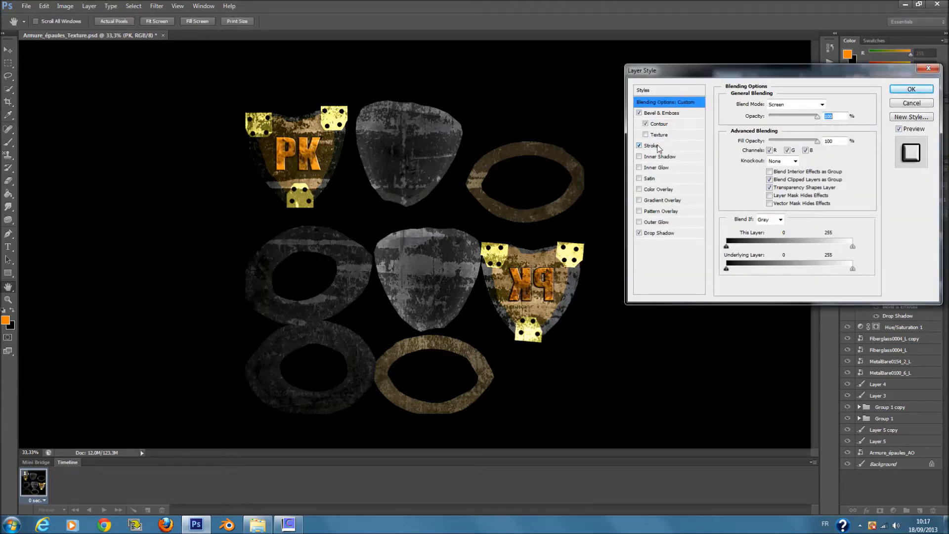
left_click(912, 89)
key("e")
- Switch to CrazyBump and set the normal map's Sharpen to 88 and Very Large Detail to 77
left_click(579, 531)
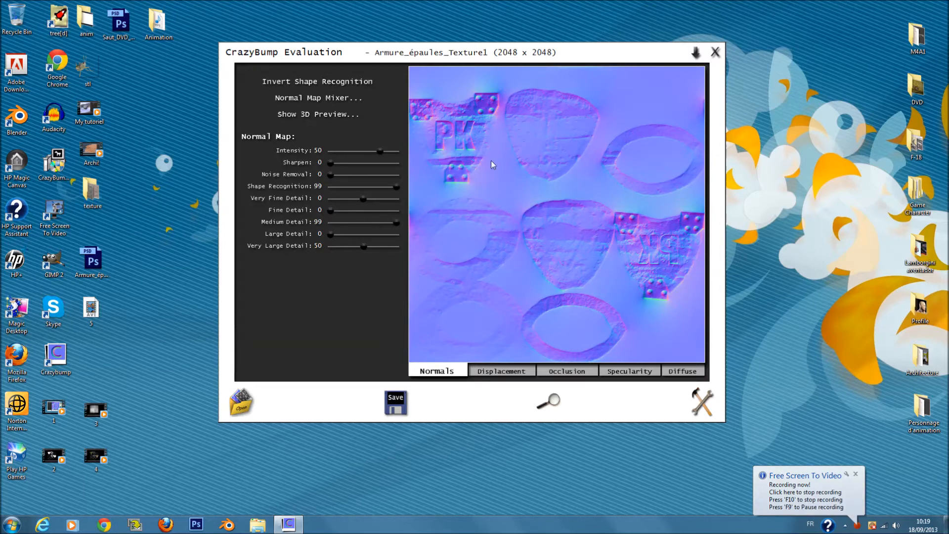
left_click_drag(330, 162, 391, 169)
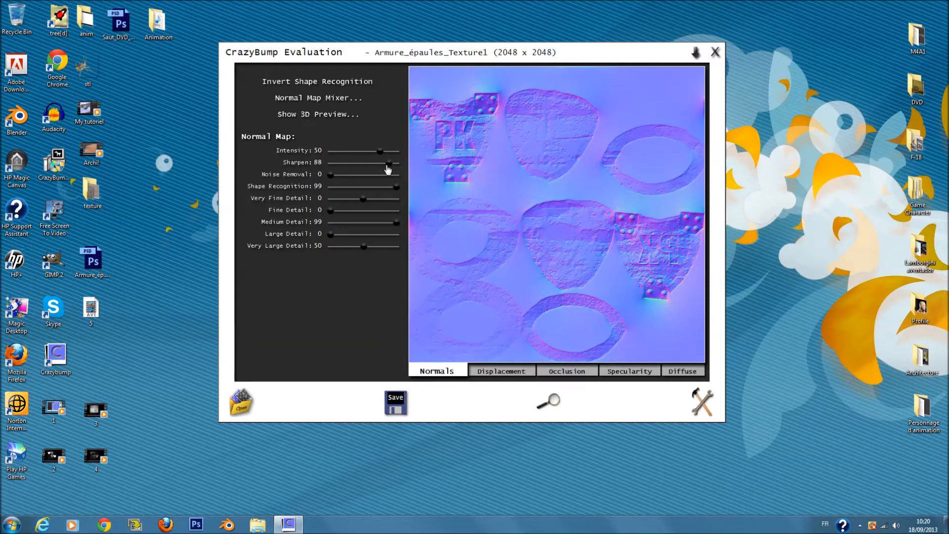
left_click_drag(363, 251, 381, 248)
- Set the displacement map's Depth and Enhance Detail to 99, and the occlusion map's Power to 99 and Enhance Detail to 94
left_click(509, 370)
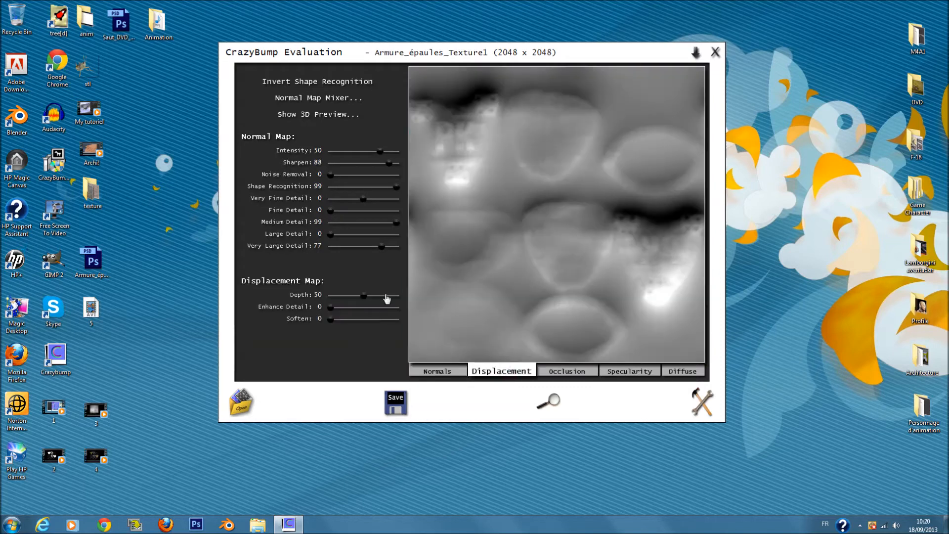
left_click_drag(364, 296, 397, 295)
left_click_drag(330, 307, 397, 307)
left_click(566, 371)
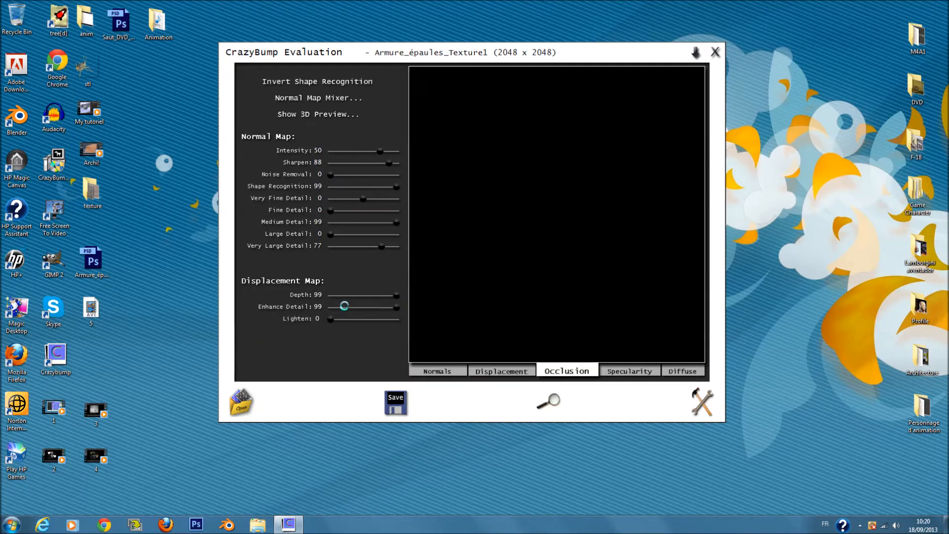
mouse_move(388, 307)
left_mouse_down()
mouse_move(397, 307)
mouse_move(383, 296)
mouse_move(396, 296)
mouse_move(393, 313)
left_mouse_up()
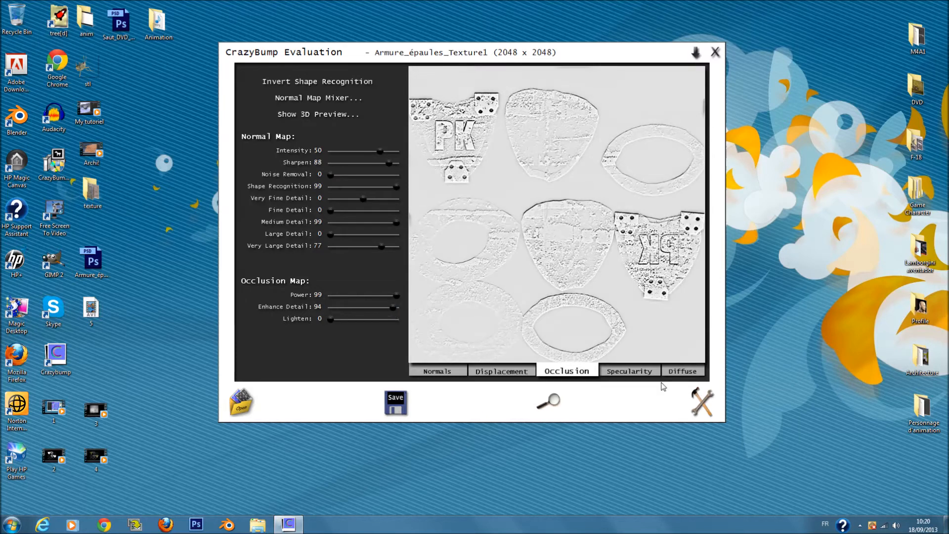
- Set the specularity map's Enhance Detail to 96, Brightness to 44, Slope Influence to 7 and Texture Influence to 21
left_click(635, 372)
mouse_move(385, 322)
left_mouse_down()
mouse_move(394, 320)
mouse_move(373, 322)
left_mouse_up()
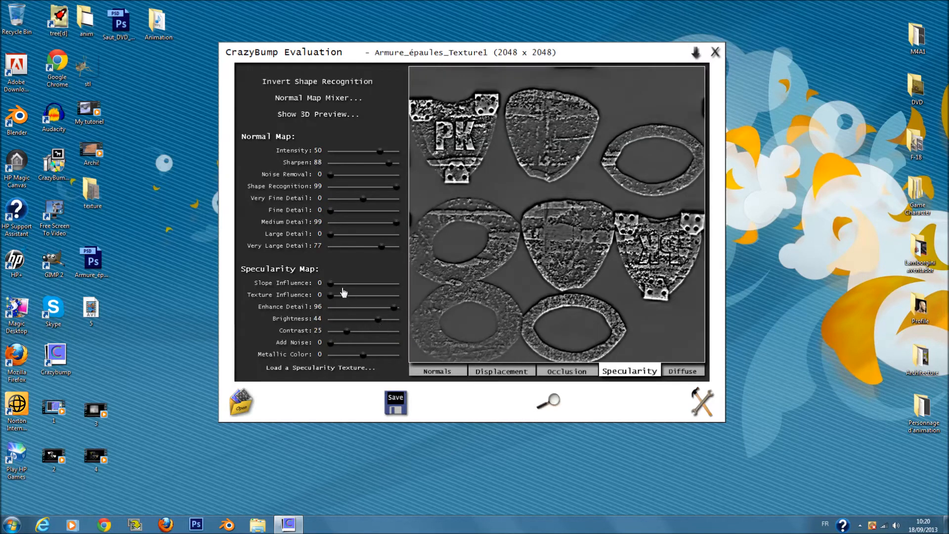
mouse_move(331, 296)
left_mouse_down()
mouse_move(345, 297)
mouse_move(335, 287)
left_mouse_up()
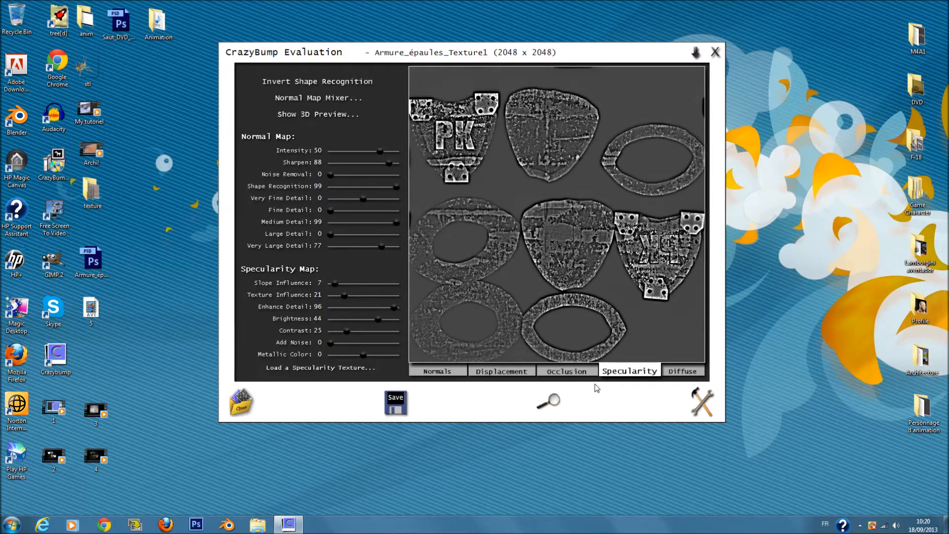
- Set the diffuse map's 3D Highlights and Color Correction to 10, Remove Shading to 0 and Remove Highlights to 99, and adjust 3D Crevices
left_click(665, 375)
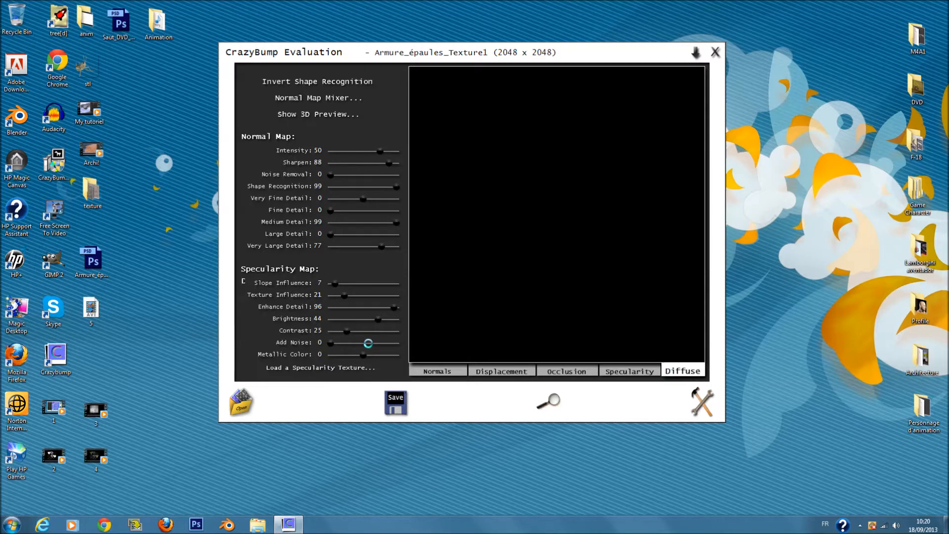
left_click_drag(331, 332, 362, 336)
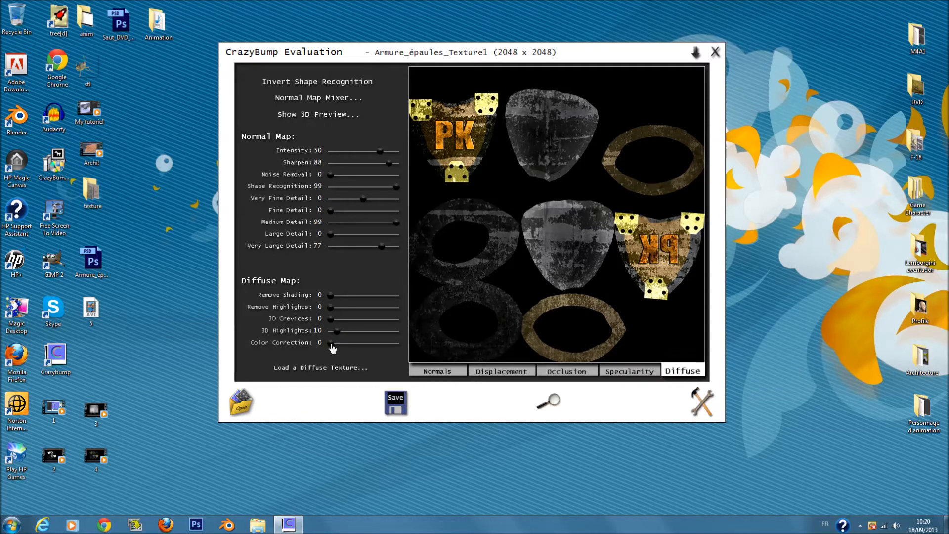
mouse_move(329, 343)
left_mouse_down()
mouse_move(370, 345)
mouse_move(344, 351)
left_mouse_up()
mouse_move(331, 299)
left_mouse_down()
mouse_move(394, 306)
mouse_move(390, 297)
left_mouse_up()
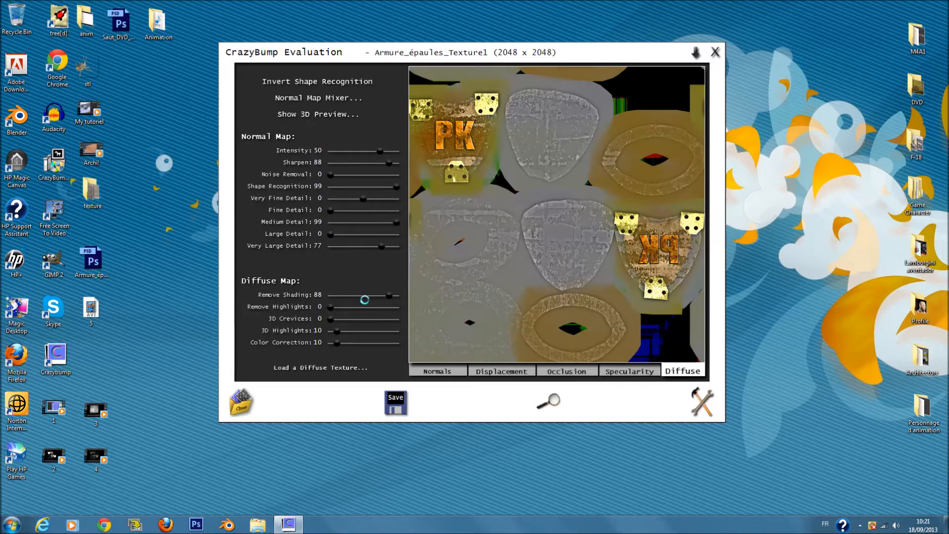
mouse_move(389, 297)
left_mouse_down()
mouse_move(327, 296)
mouse_move(408, 313)
left_mouse_up()
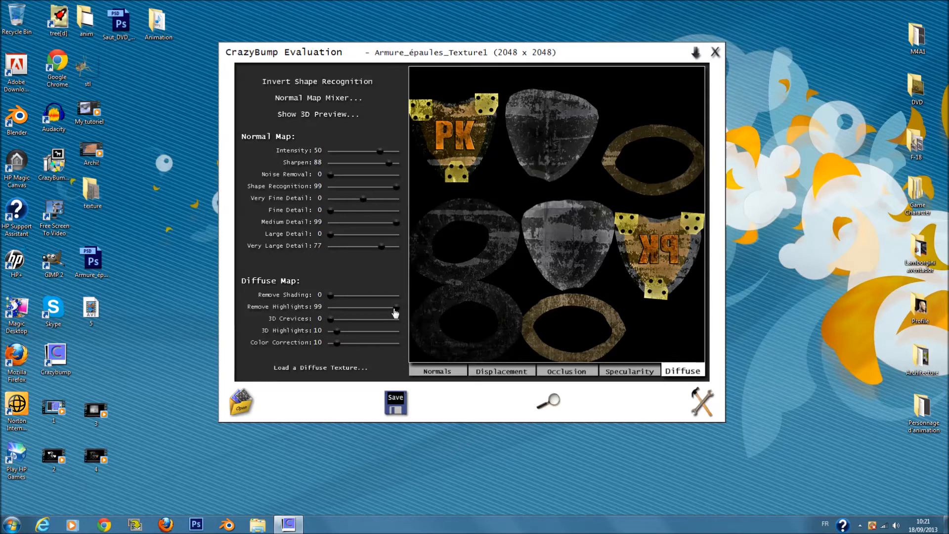
left_click_drag(342, 321, 351, 323)
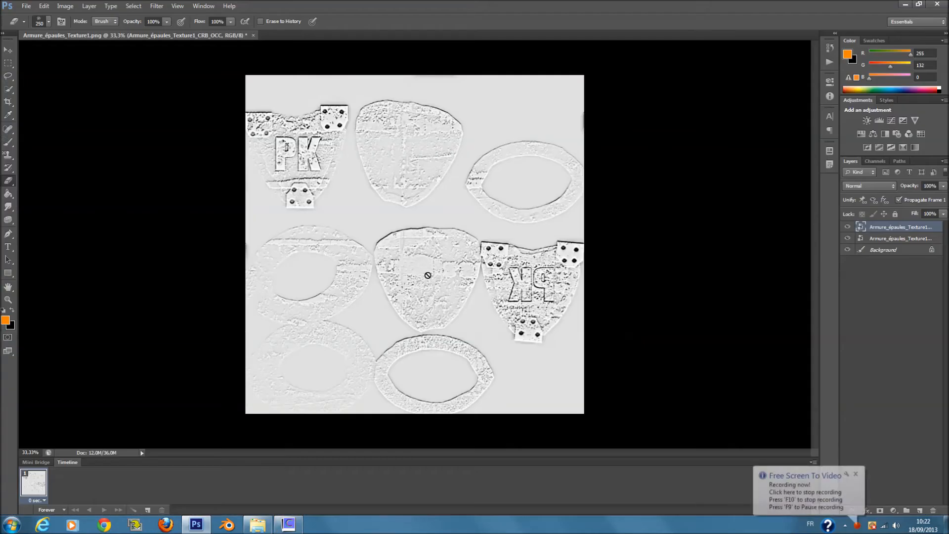
- In Photoshop, hide the occlusion map layer and blend the displacement map layer in Overlay mode with fill of about 37%
left_click(914, 240)
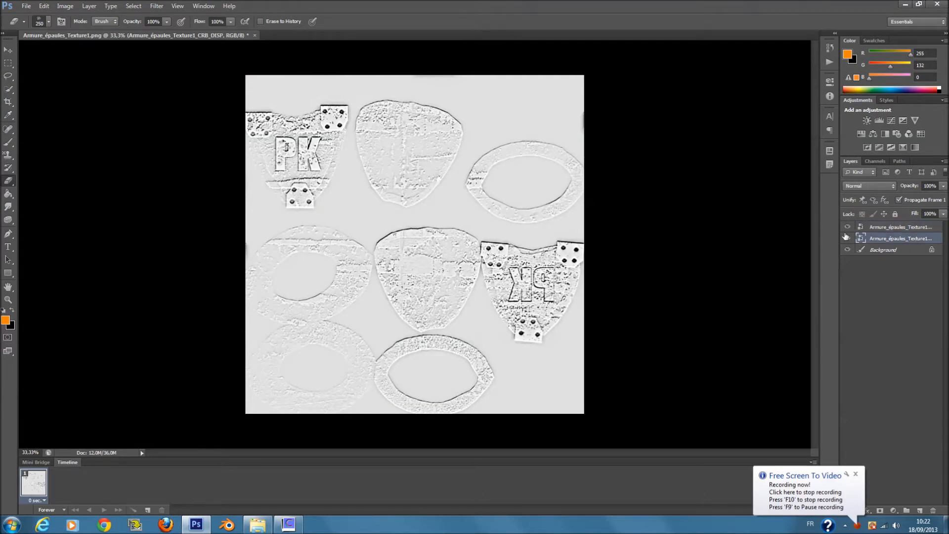
left_click(850, 226)
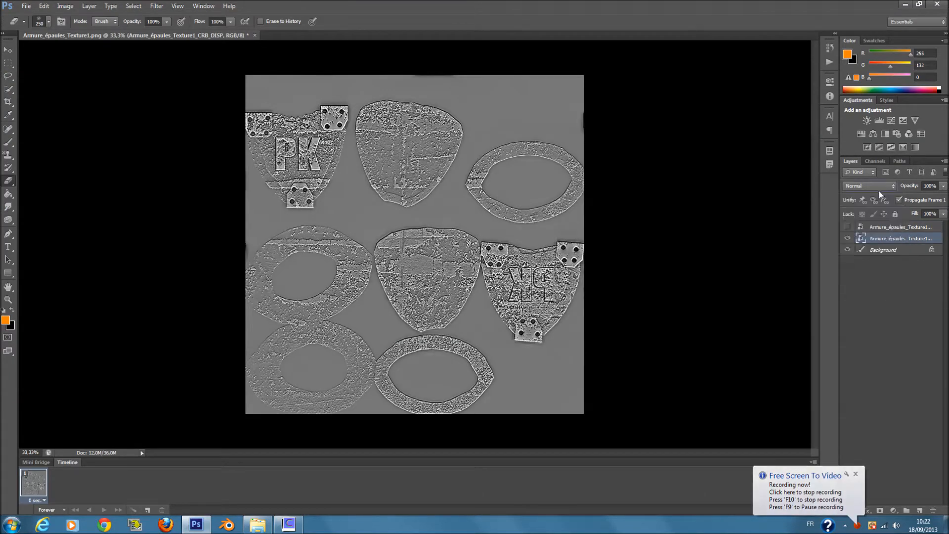
left_click(869, 185)
left_click(855, 314)
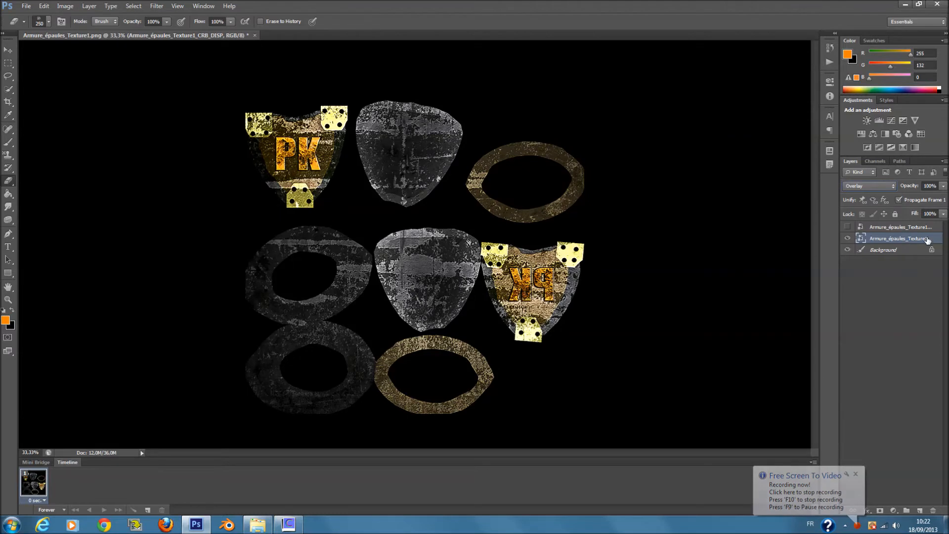
left_click(943, 214)
left_click_drag(908, 224, 909, 225)
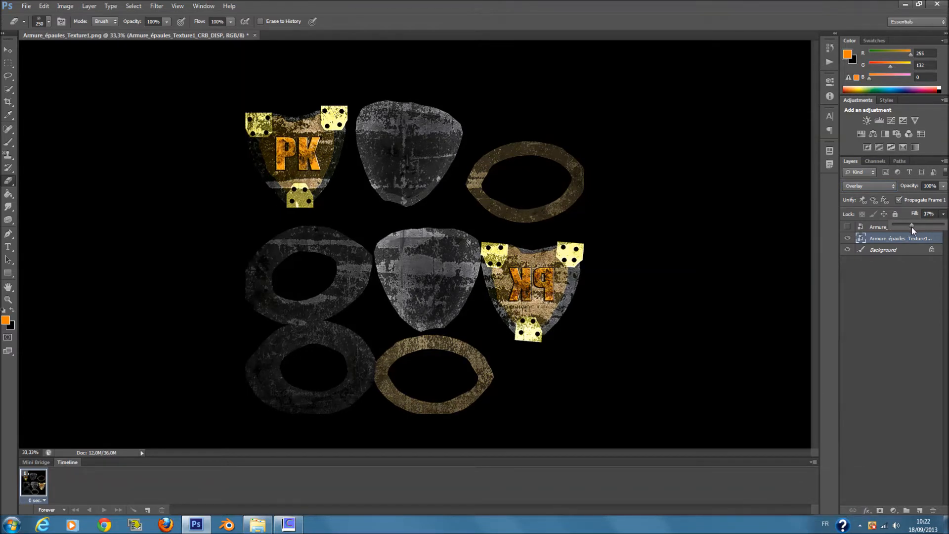
- Make the occlusion map layer visible and set its fill to about 72%
left_click(906, 273)
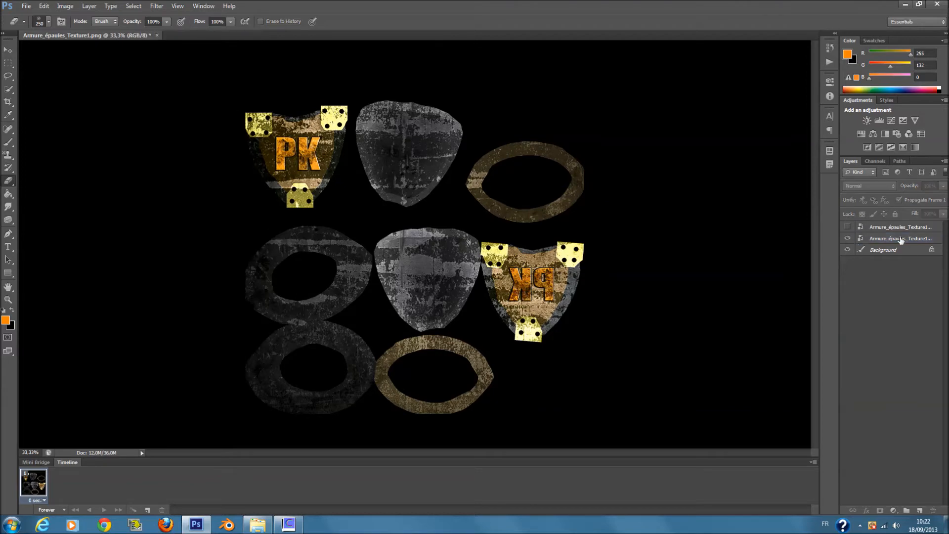
left_click(864, 228)
left_click(848, 228)
left_click(943, 214)
mouse_move(915, 222)
left_mouse_down()
mouse_move(897, 228)
mouse_move(911, 218)
mouse_move(929, 227)
left_mouse_up()
- Try different blend modes on the occlusion map layer and settle on Hard Mix
left_click(869, 186)
left_click(869, 197)
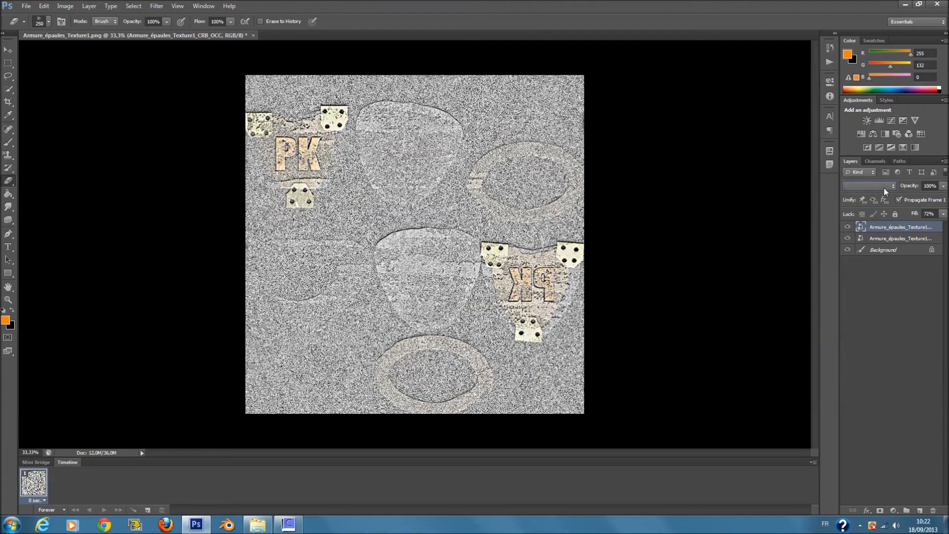
scroll(884, 188, "down", 4)
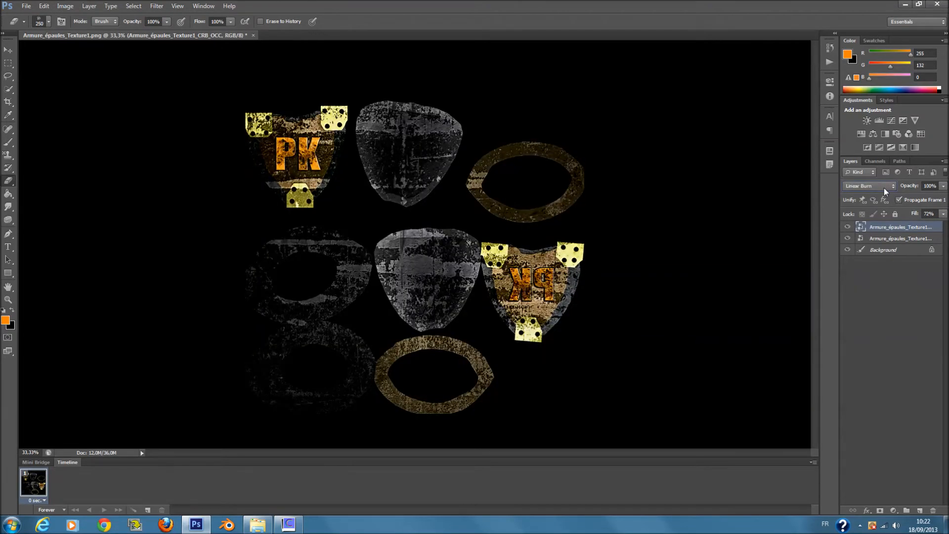
scroll(884, 188, "down", 4)
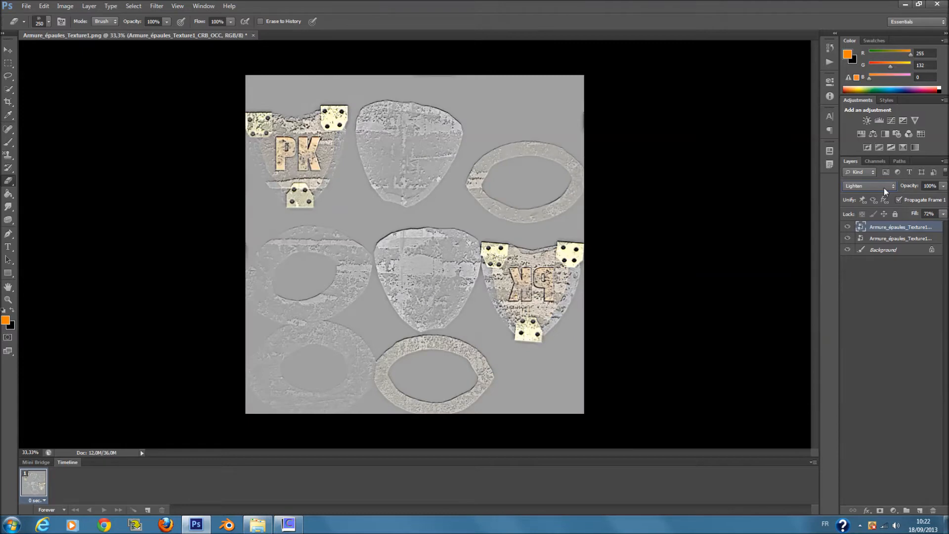
scroll(883, 187, "down", 1)
scroll(884, 188, "up", 1)
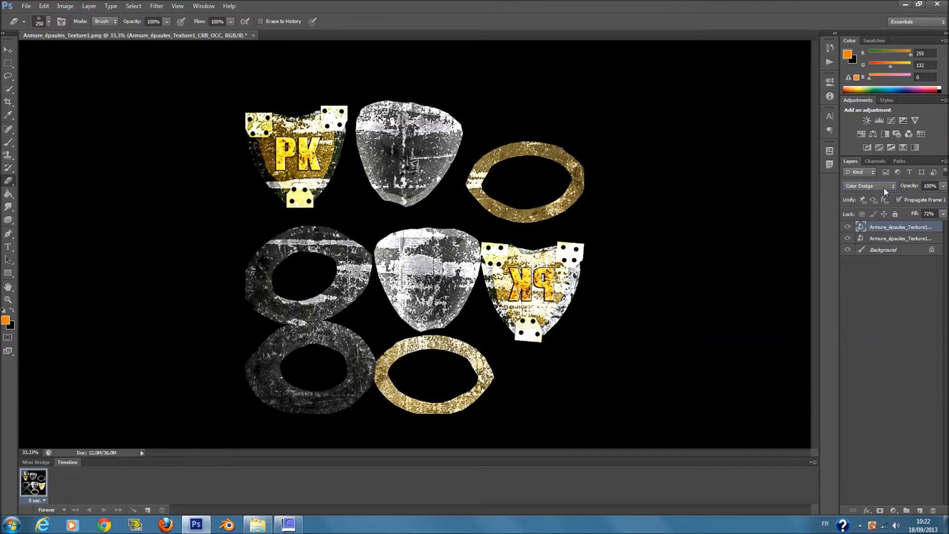
scroll(883, 188, "down", 3)
scroll(884, 188, "up", 2)
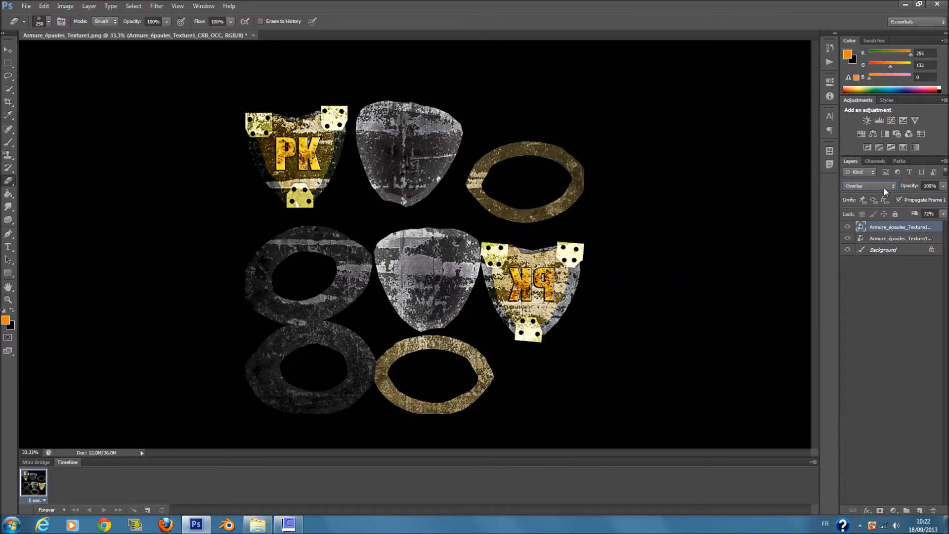
scroll(884, 188, "down", 4)
scroll(884, 188, "down", 1)
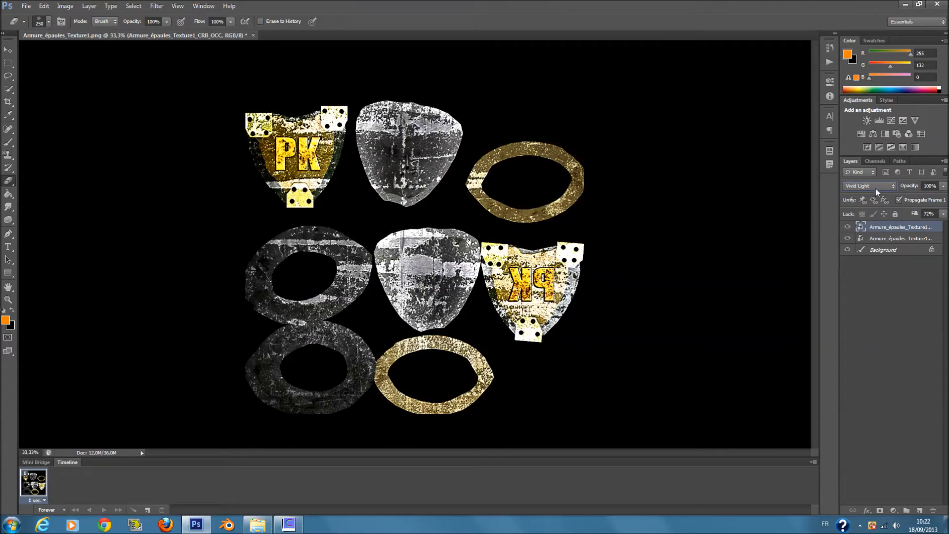
scroll(876, 188, "down", 3)
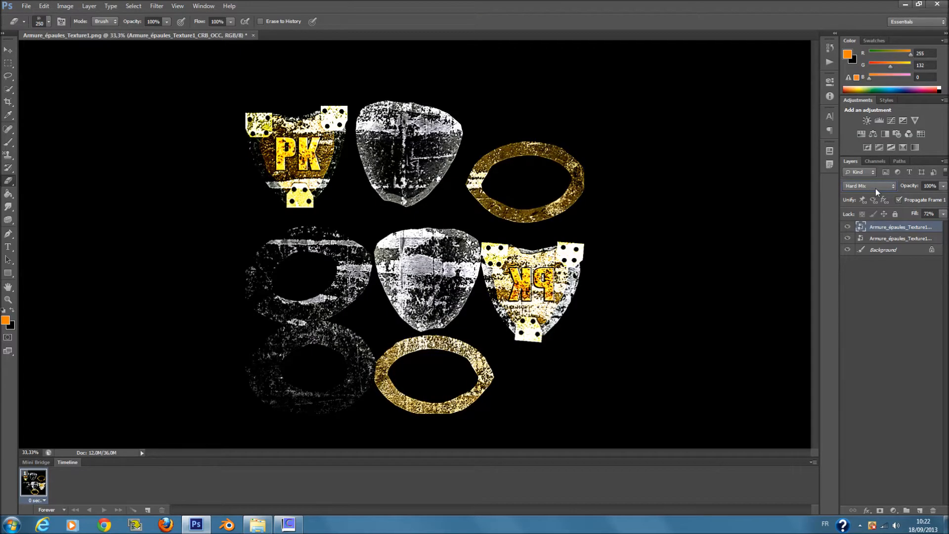
- Lower the occlusion map layer's fill to about 25% and deselect the layer
left_click(944, 214)
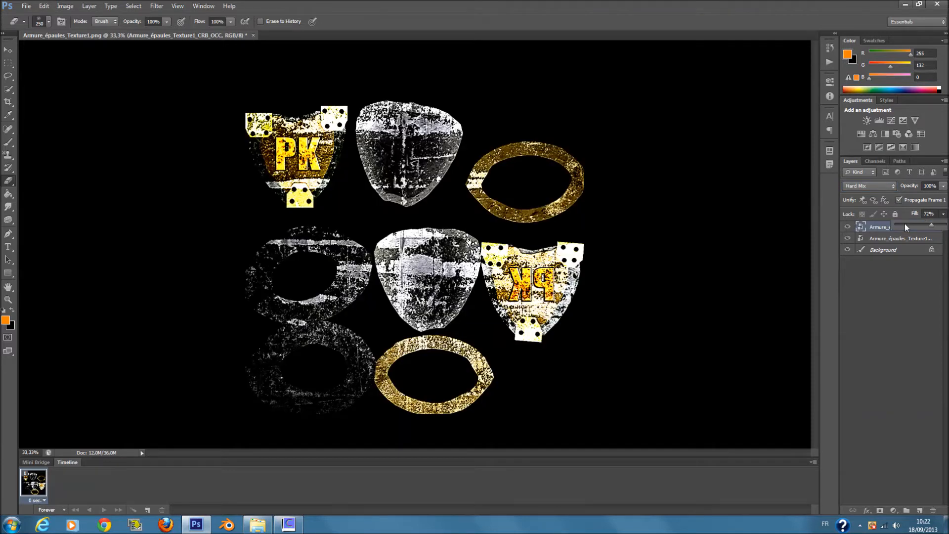
mouse_move(901, 227)
left_mouse_down()
mouse_move(889, 226)
mouse_move(908, 226)
left_mouse_up()
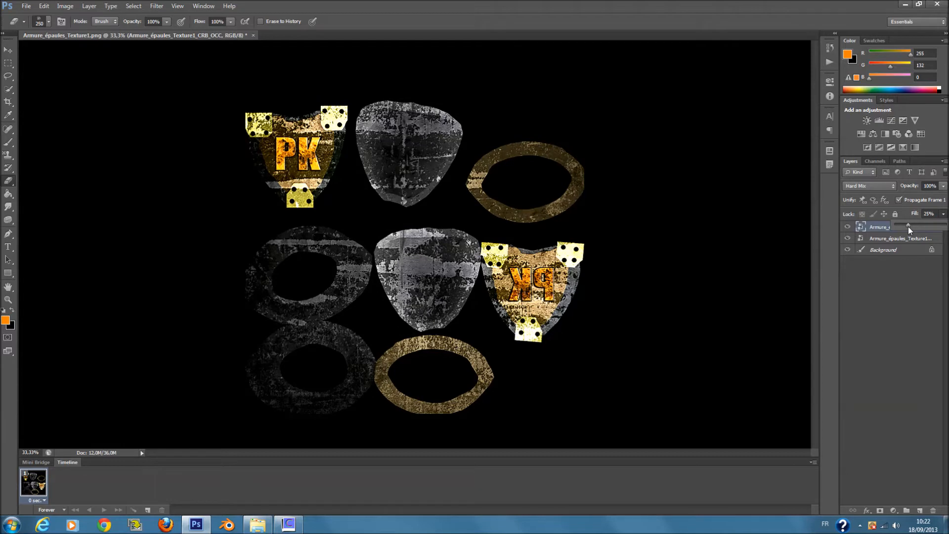
left_click(897, 295)
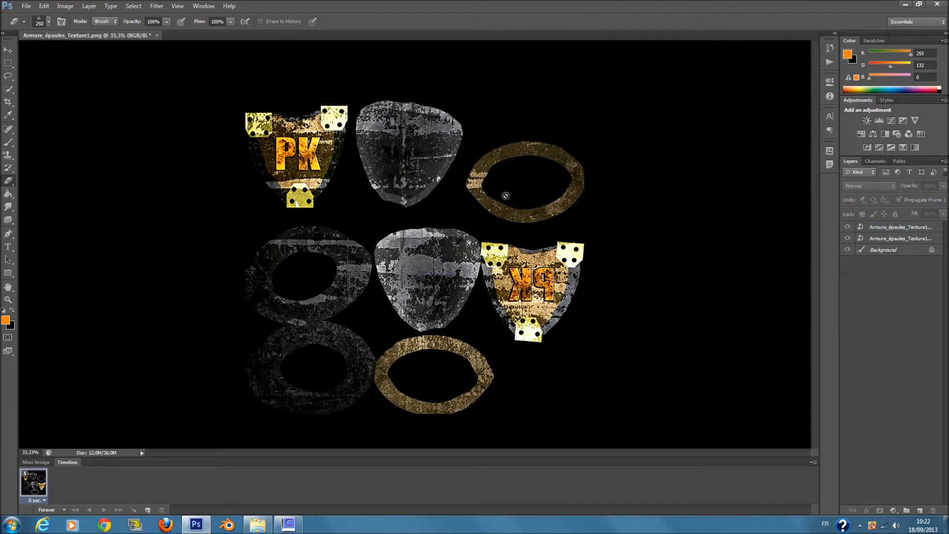
left_click(246, 172)
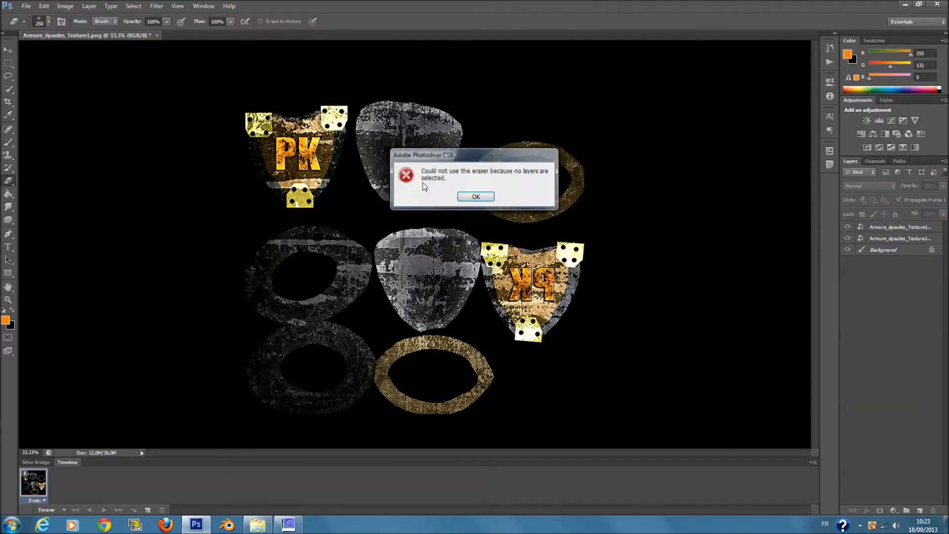
left_click(475, 197)
- Save the blended texture as Armure_épaules_Texture1.png, replacing the existing file, with Smallest / Slow compression and no interlacing
left_click(26, 6)
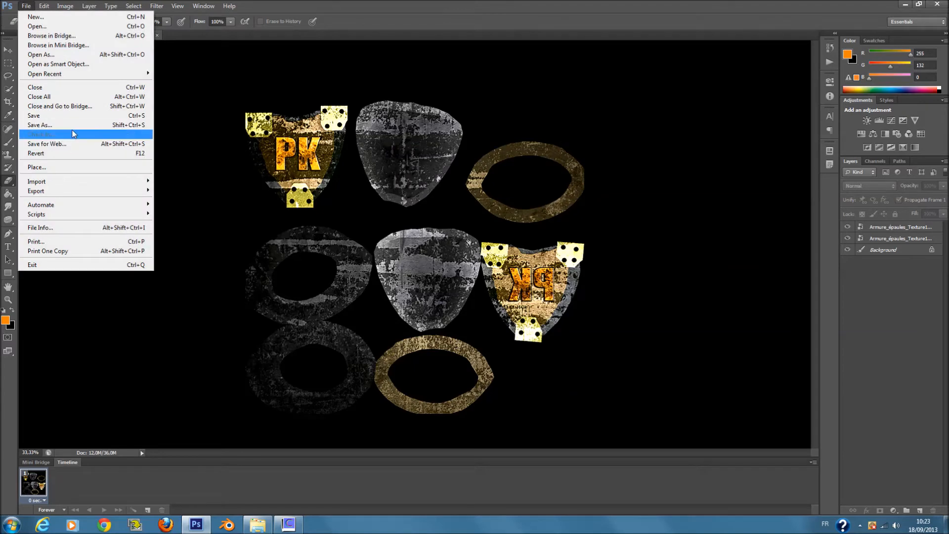
left_click(44, 125)
left_click(413, 276)
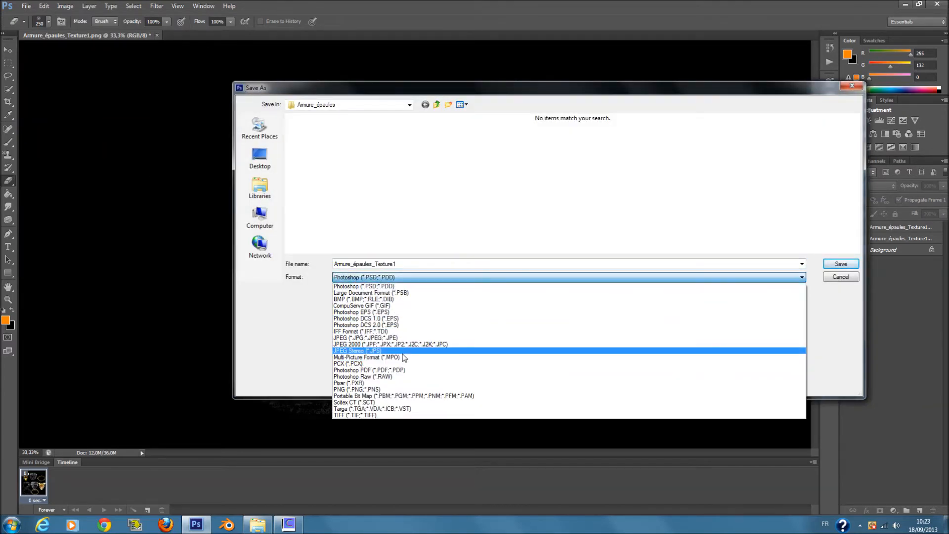
left_click(414, 389)
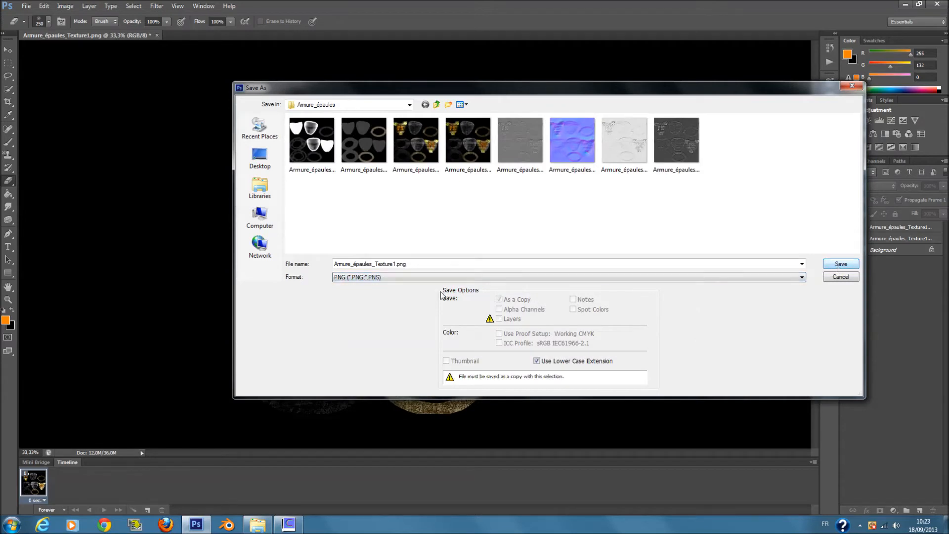
left_click(397, 263)
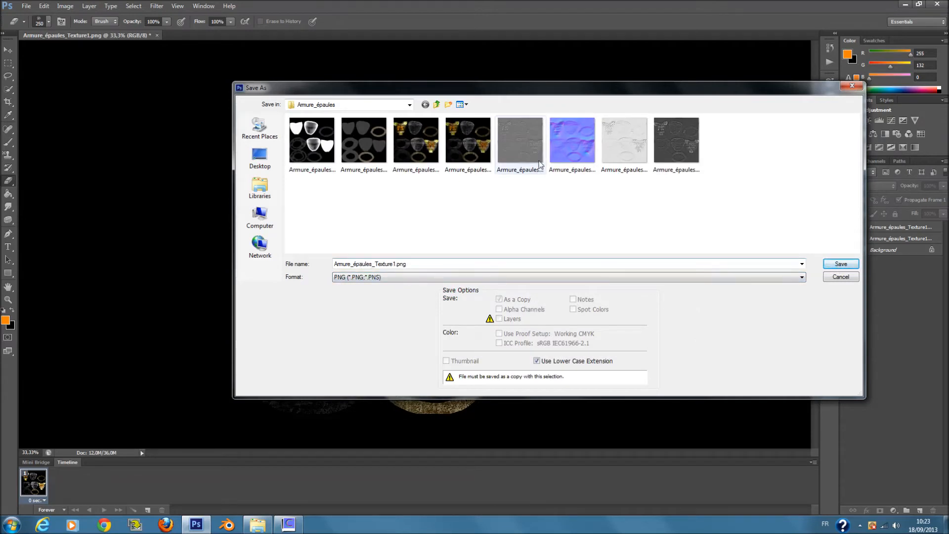
left_click(841, 263)
left_click(465, 199)
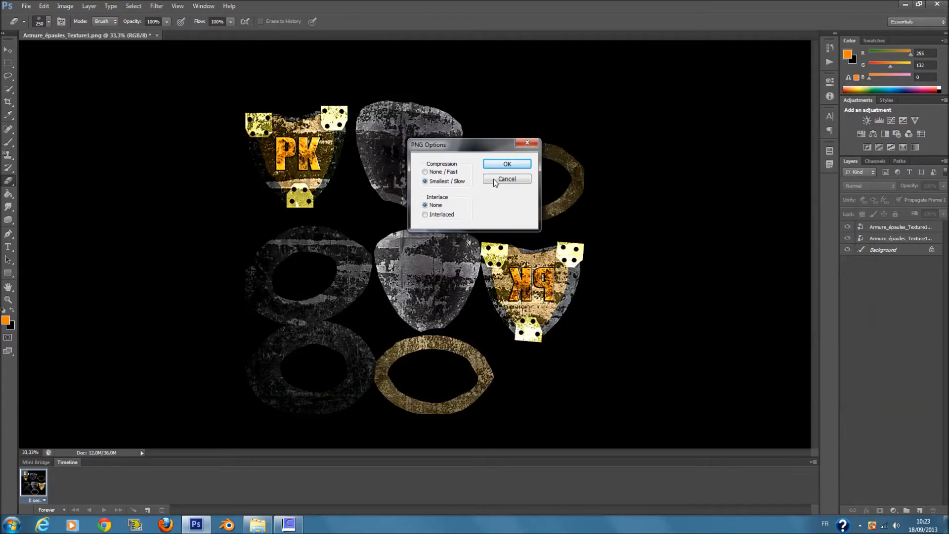
left_click(502, 168)
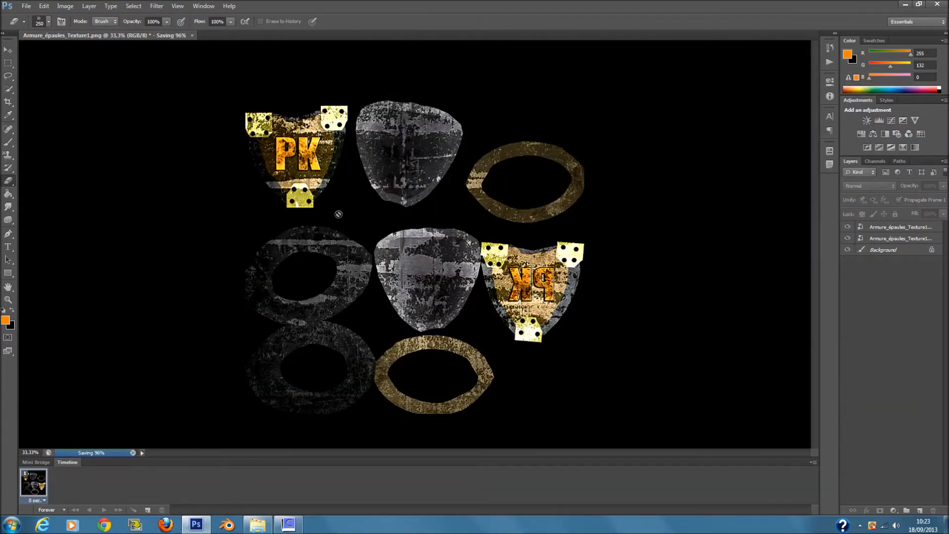
- Save a JPEG version of the texture as Armure_épaules_Texture1 in the Armure_épaules folder
left_click(27, 6)
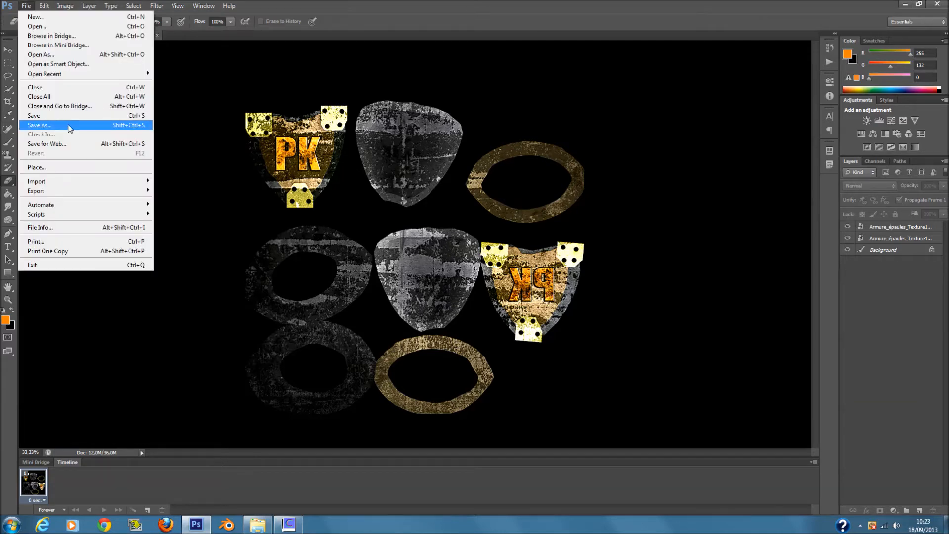
left_click(69, 125)
left_click(413, 276)
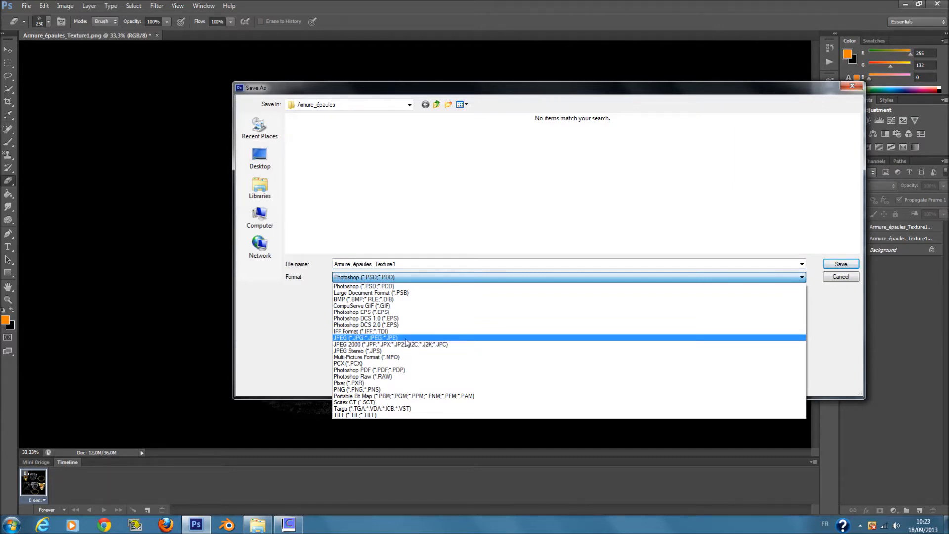
left_click(405, 338)
left_click(840, 263)
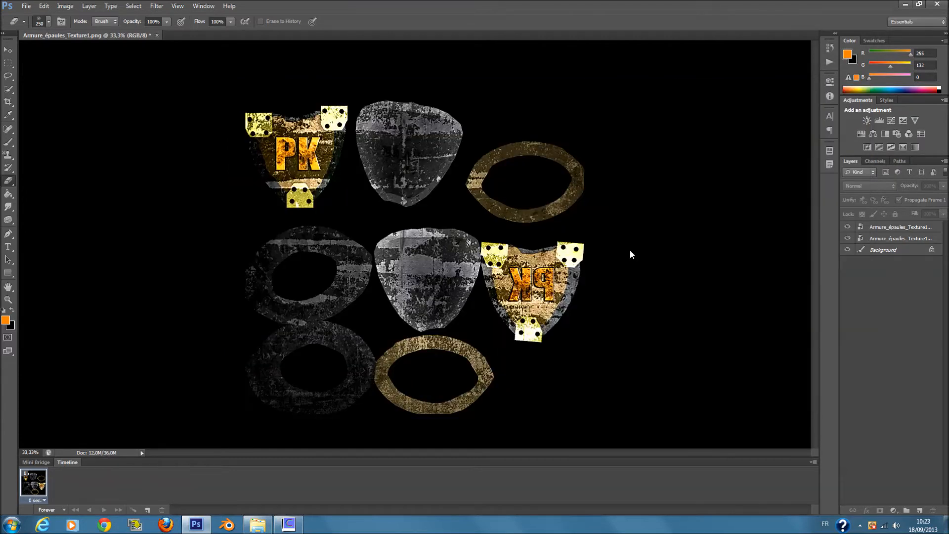
left_click(544, 147)
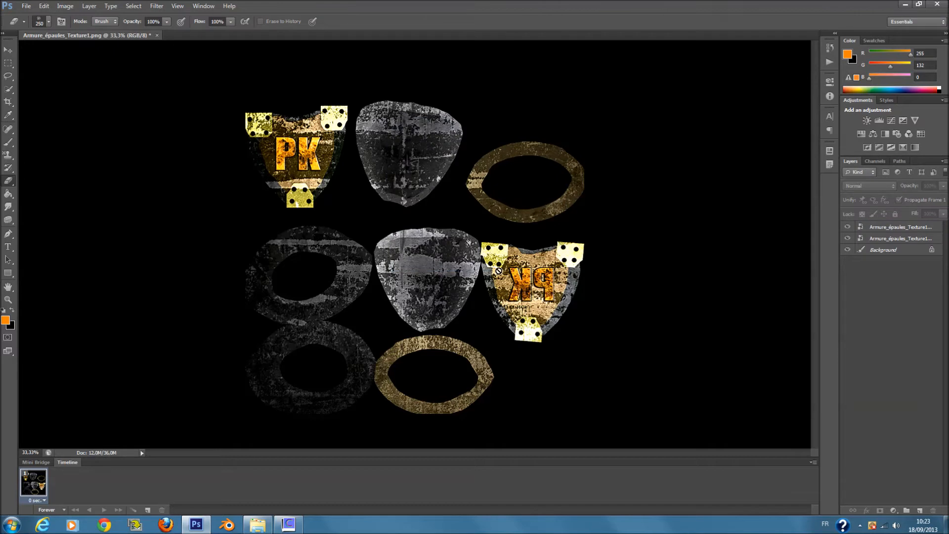
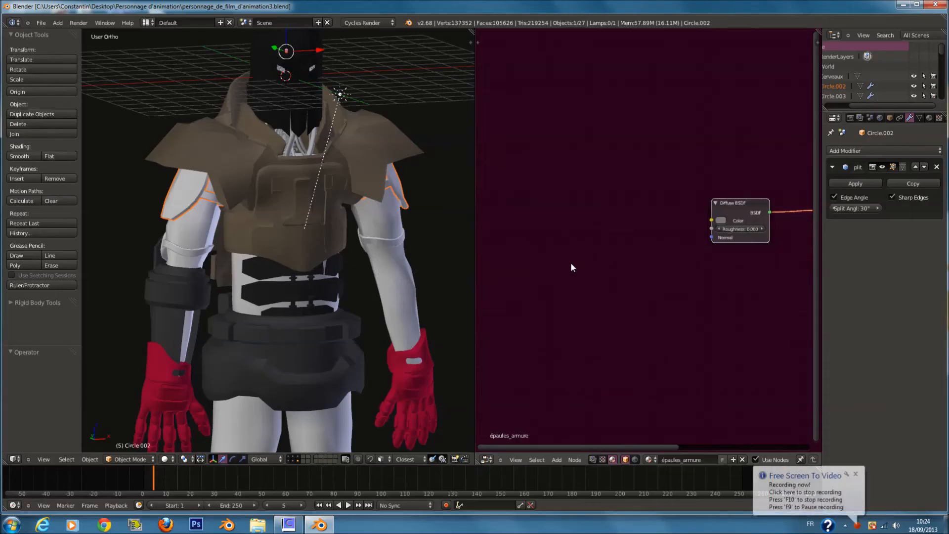
- In Blender, add an Image Texture node to the épaules_armure material and connect its Color output to the Diffuse BSDF Color input
key("shift+a")
mouse_move(570, 304)
left_click(627, 302)
left_click(639, 219)
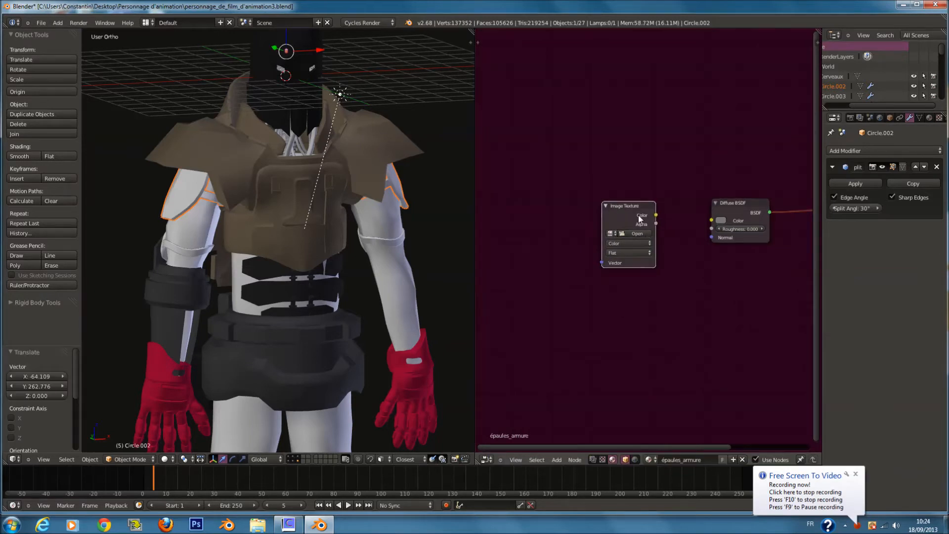
left_click_drag(707, 224, 712, 220)
left_click_drag(618, 221, 614, 227)
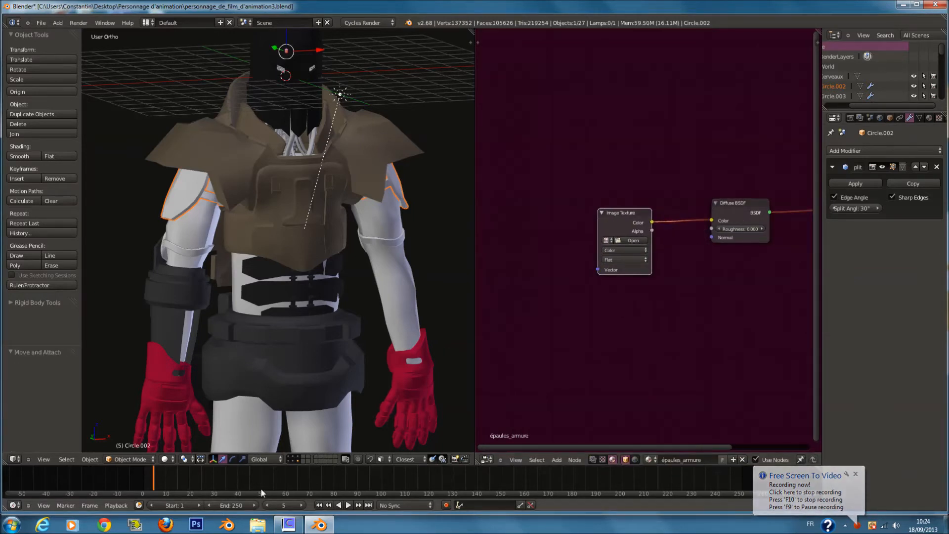
- Show only the second scene layer in Rendered viewport shading and save the Blender file over the existing one
left_click(298, 461)
left_click(166, 459)
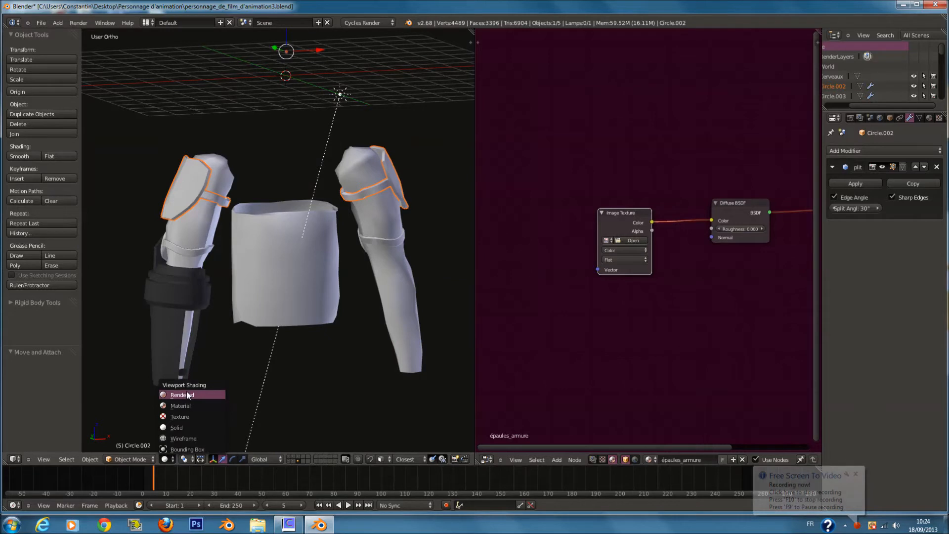
key("Return")
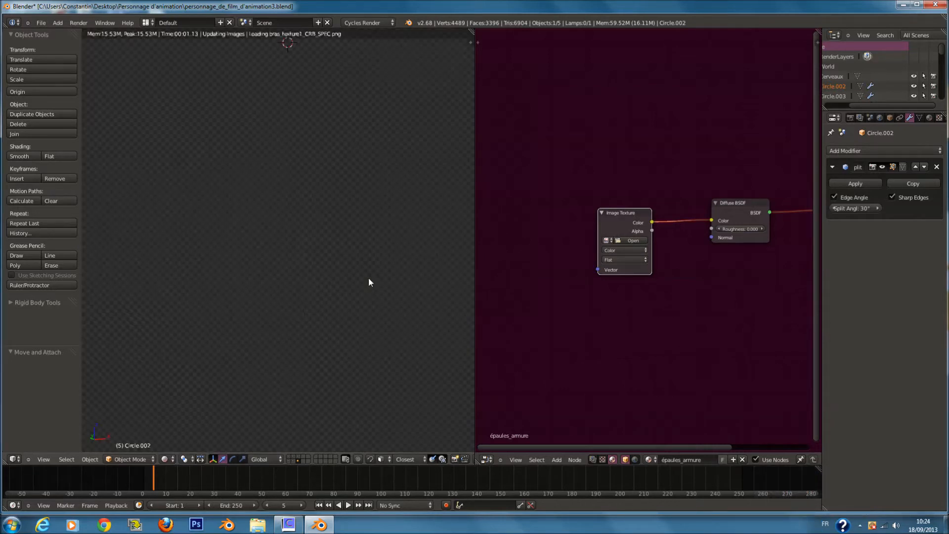
key("ctrl+s")
left_click(370, 281)
scroll(631, 247, "up", 1)
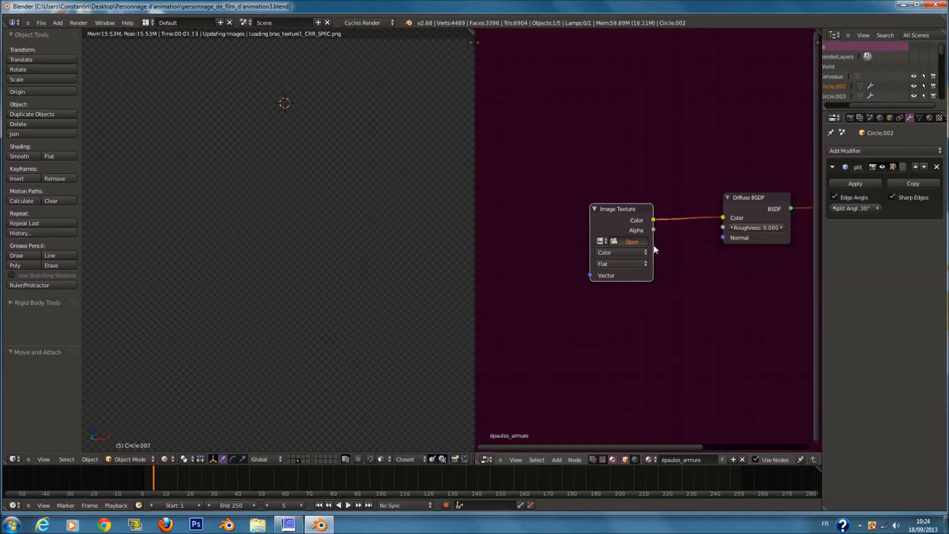
- Load Armure_épaules_Texture1.jpg from the Armure_épaules folder into the Image Texture node and inspect the rendered shoulder armour
left_click(631, 241)
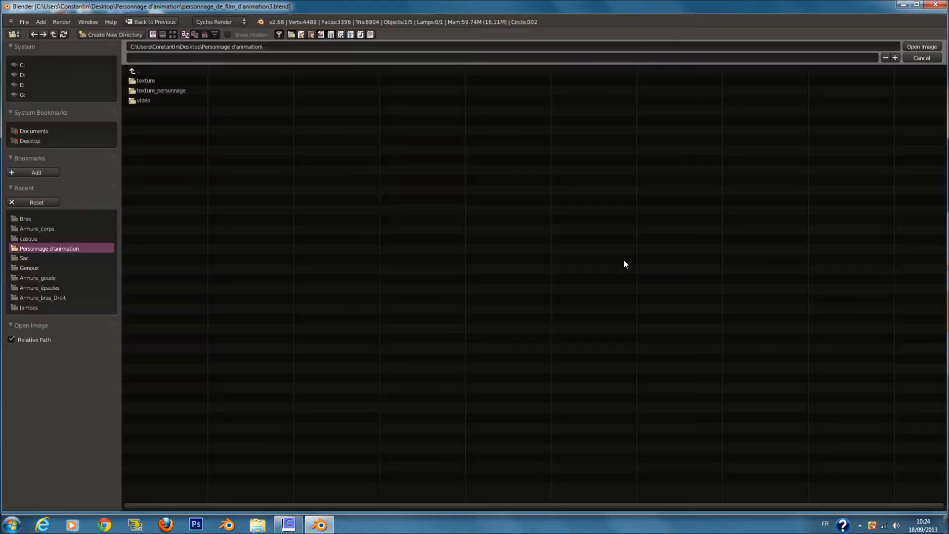
left_click(45, 229)
left_click(137, 69)
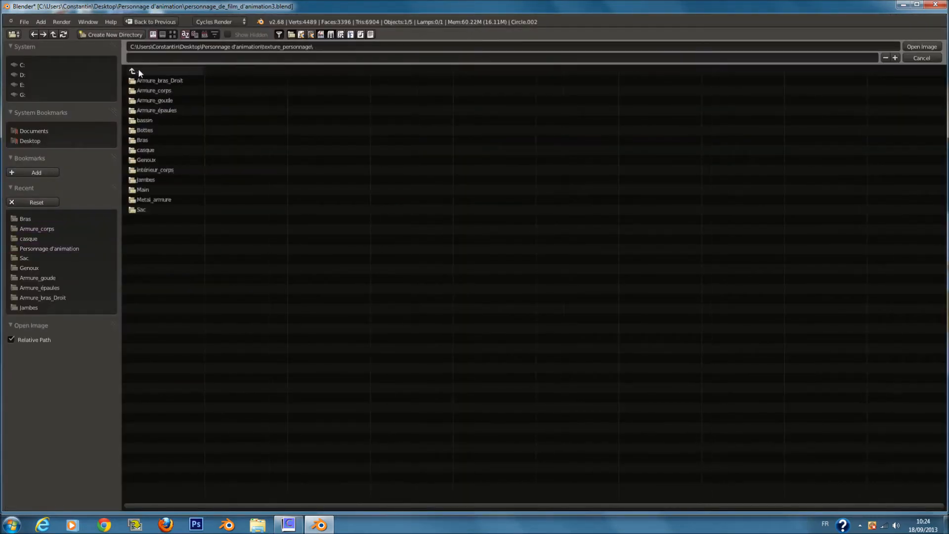
left_click(181, 111)
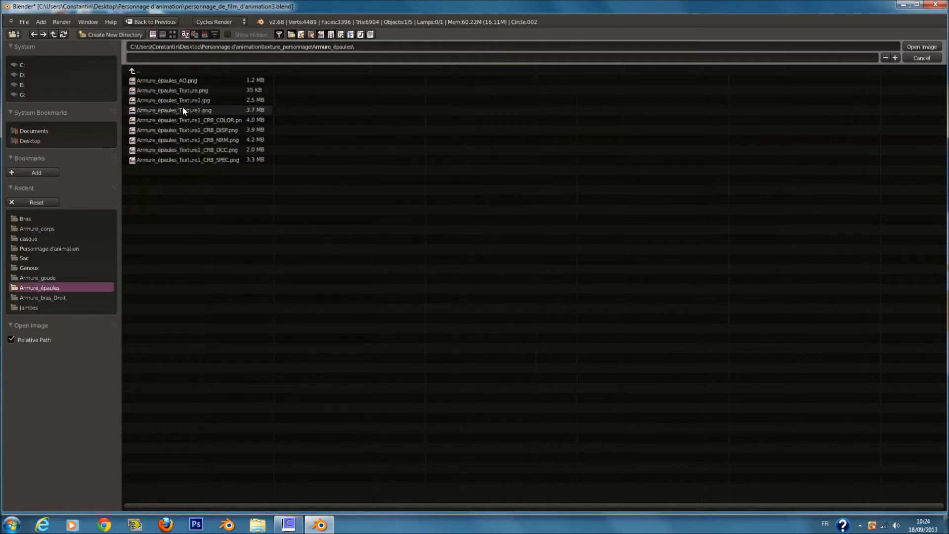
left_click(257, 101)
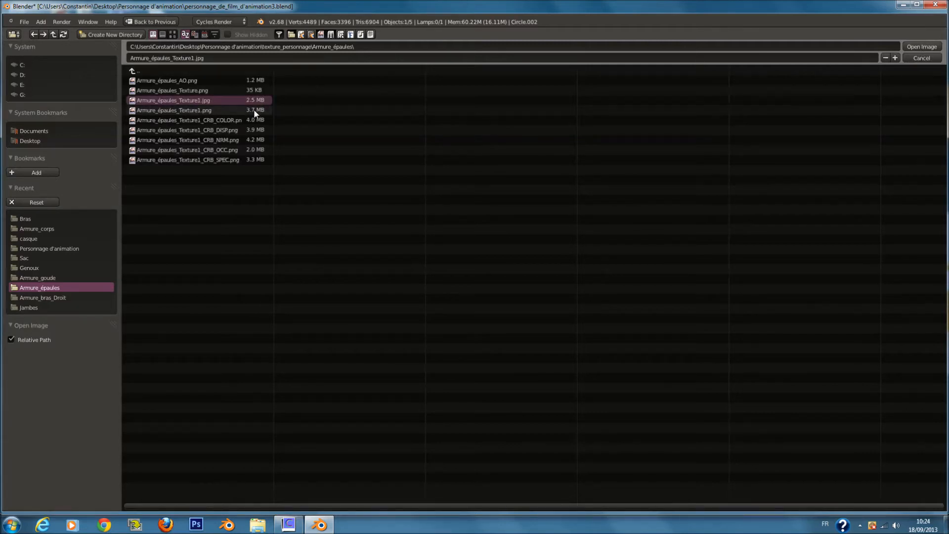
left_click(921, 48)
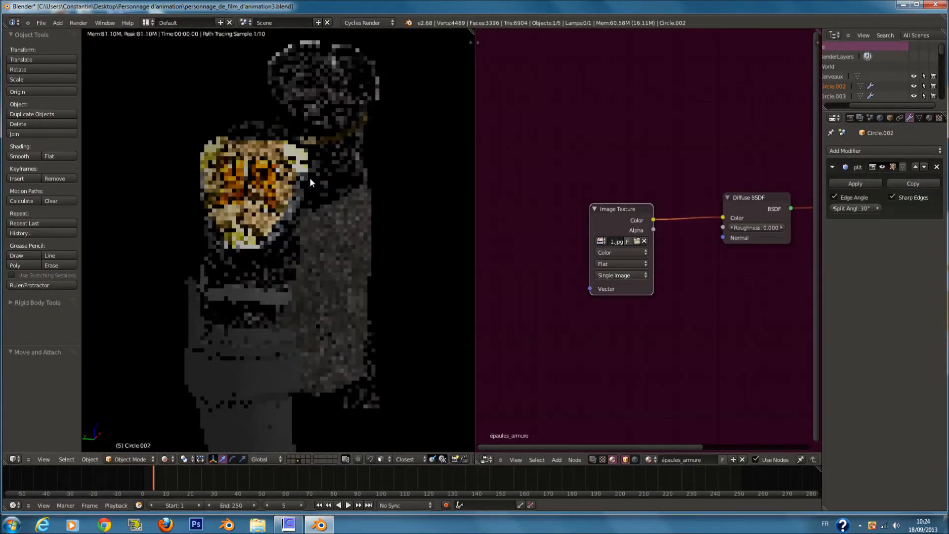
scroll(342, 149, "up", 5)
scroll(357, 207, "down", 4)
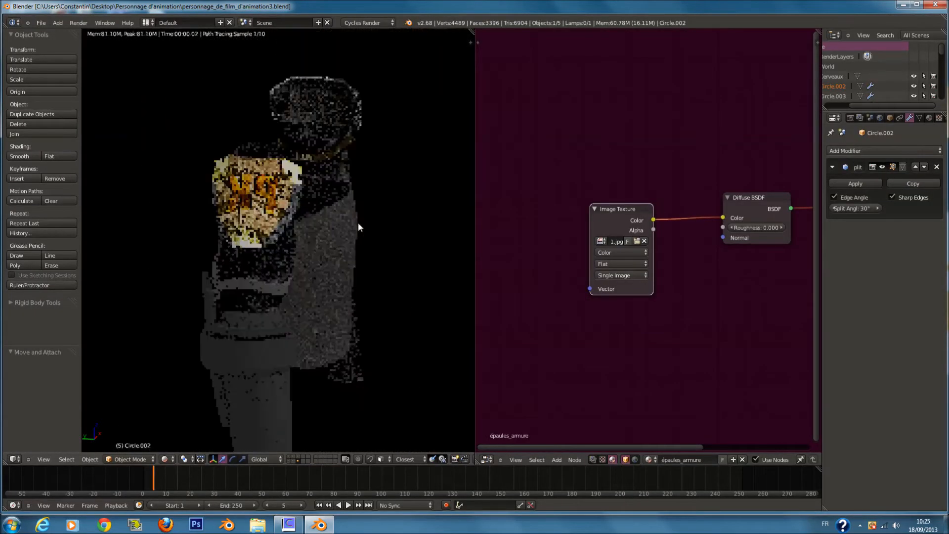
mouse_move(364, 233)
middle_mouse_down()
mouse_move(235, 239)
mouse_move(188, 227)
mouse_move(312, 221)
middle_mouse_up()
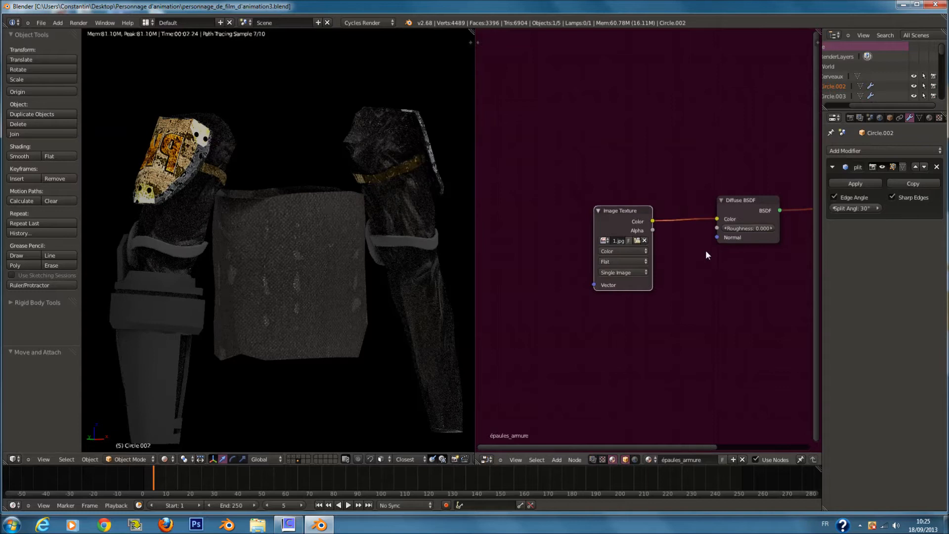
- Rearrange the Diffuse BSDF and Material Output nodes with wider spacing to leave room for additional nodes
scroll(618, 237, "down", 2)
middle_click_drag(721, 238, 593, 238)
left_click_drag(722, 223, 800, 225)
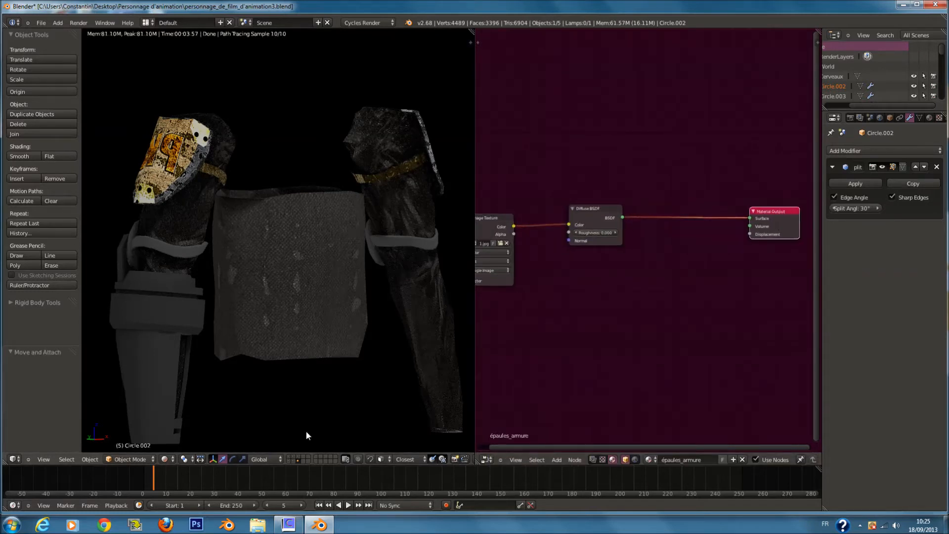
scroll(613, 248, "down", 3)
scroll(550, 231, "up", 3)
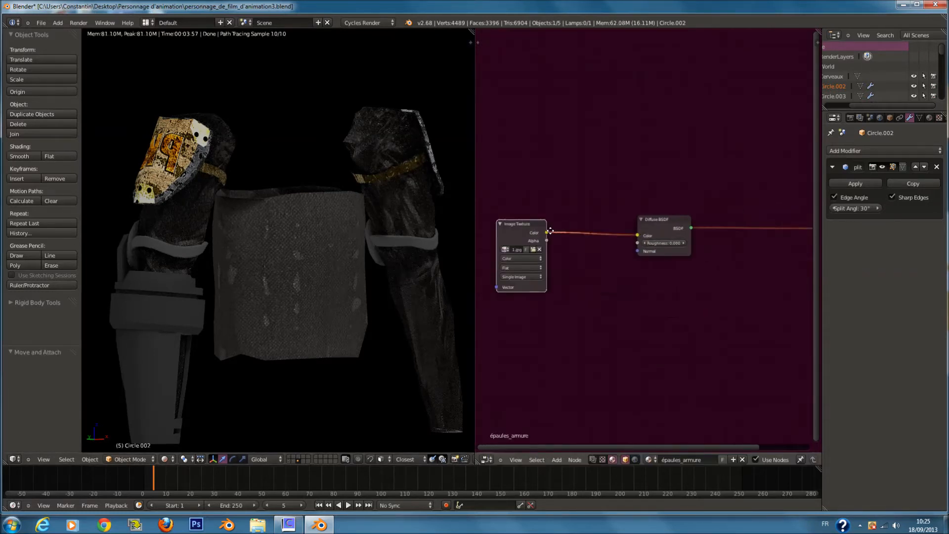
middle_click_drag(550, 231, 500, 230)
left_click_drag(615, 228, 647, 211)
scroll(648, 212, "down", 1)
middle_click_drag(648, 218, 577, 229)
middle_click_drag(512, 271, 571, 271)
scroll(573, 274, "up", 1)
key("a")
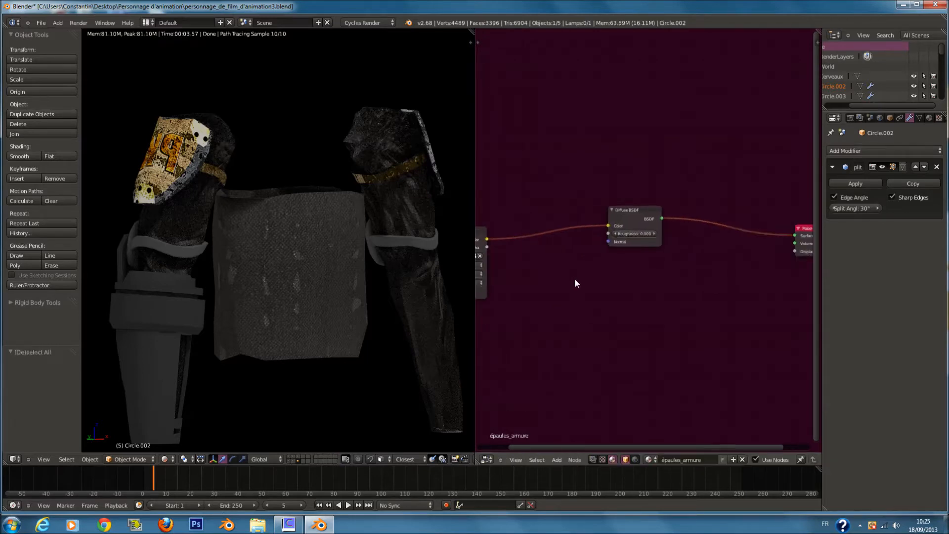
left_click_drag(616, 212, 624, 242)
- Duplicate the Image Texture node and place the copy above the original
left_click(535, 250)
key("shift+d")
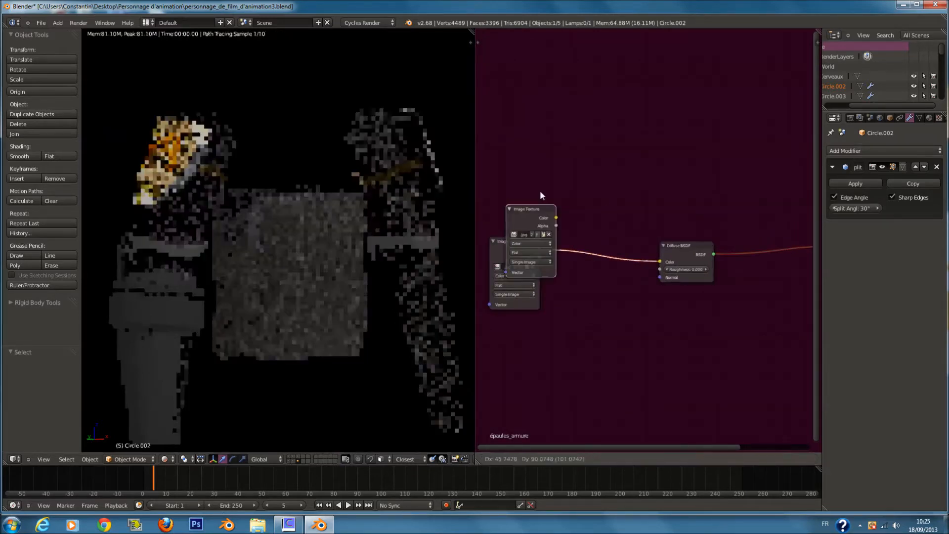
left_click(525, 165)
- Insert a Mix Shader between the Diffuse BSDF and Material Output, and link the duplicated texture's Color to its first Shader input
key("shift+a")
mouse_move(587, 182)
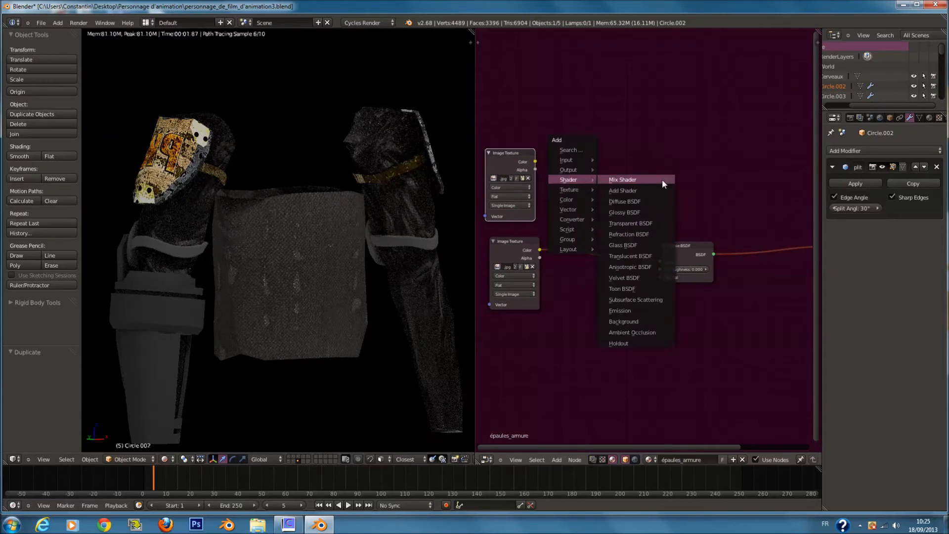
left_click(662, 182)
left_click(786, 227)
left_click_drag(680, 242, 649, 234)
left_click_drag(536, 162, 749, 227)
- Set the upper Image Texture node to Non-Color Data and load Armure_épaules_Texture1_CRB_SPEC.png into it
scroll(618, 211, "up", 1)
key("shift+a")
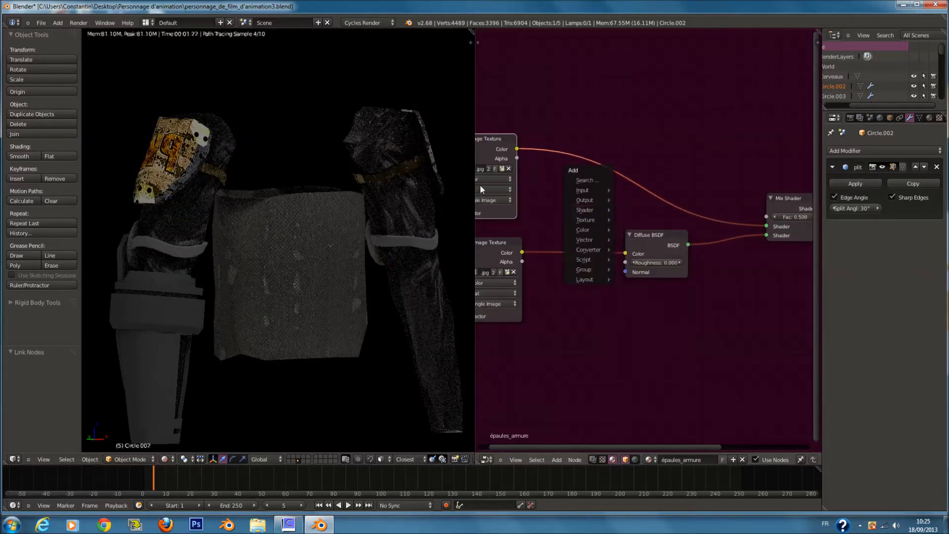
middle_click_drag(530, 189, 573, 206)
left_click(540, 196)
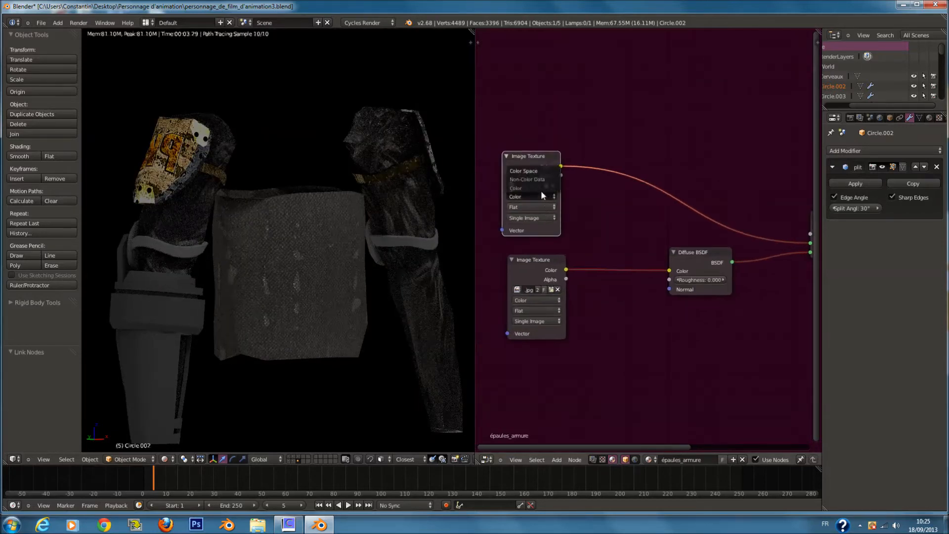
left_click(542, 180)
left_click(546, 185)
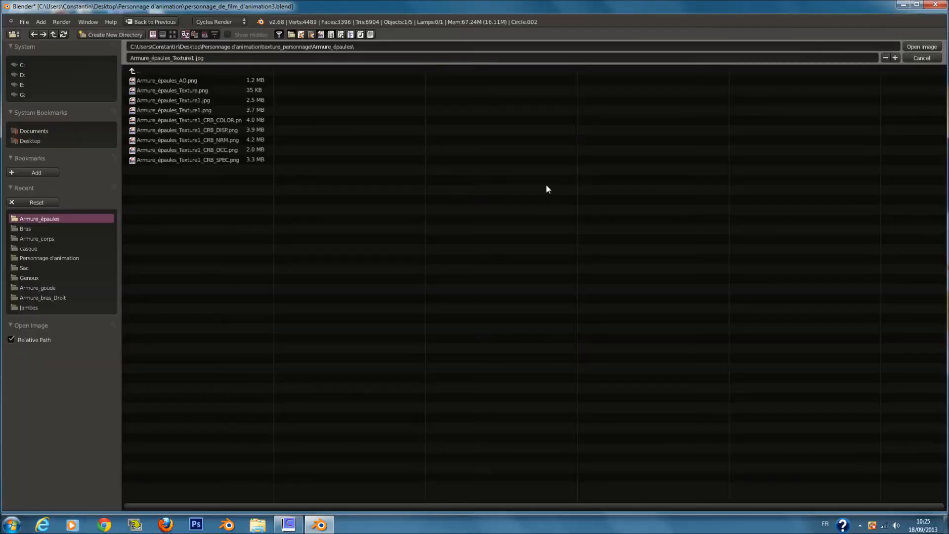
left_click(255, 156)
left_click(921, 46)
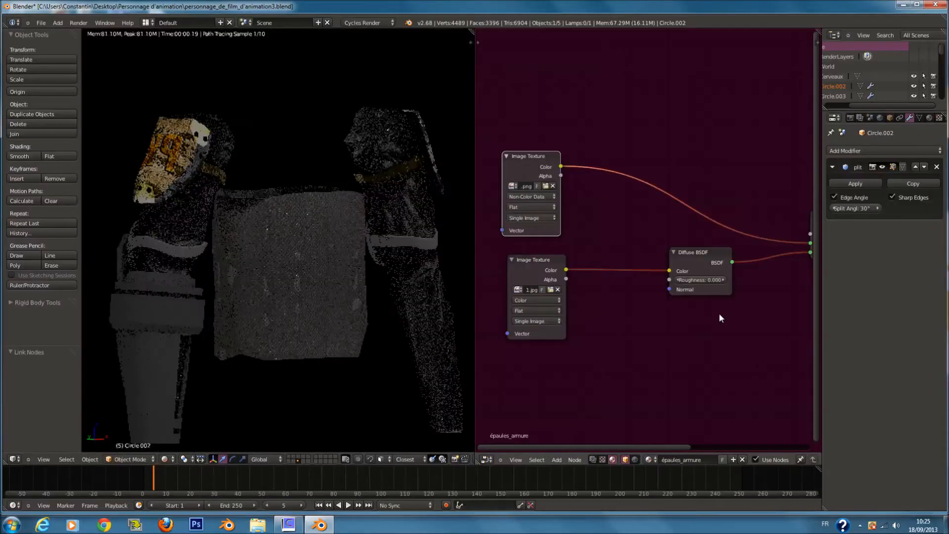
- Insert a ColorRamp node on the link between the upper Image Texture and the Mix Shader
key("shift+a")
mouse_move(698, 361)
left_click(743, 362)
left_click(695, 173)
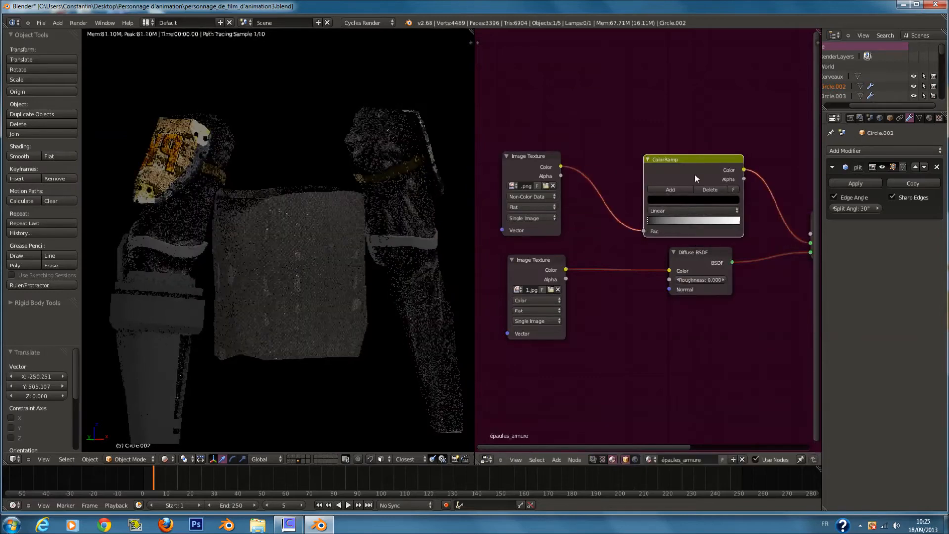
- Move the ColorRamp's black stop close to the white end, set its interpolation to B-Spline, and frame the shoulder armour
left_click_drag(657, 216, 699, 218)
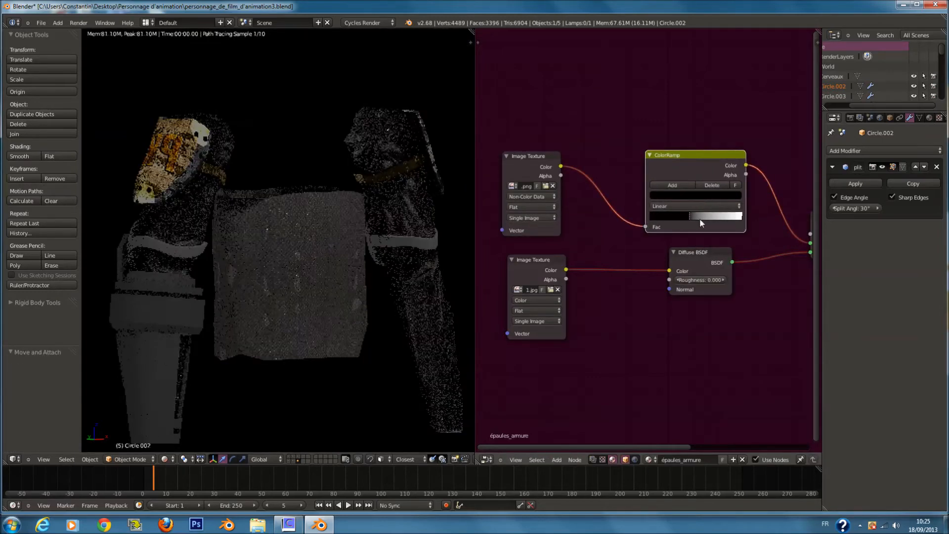
middle_click_drag(699, 218, 655, 203)
mouse_move(657, 207)
left_mouse_down()
mouse_move(697, 203)
mouse_move(664, 203)
left_mouse_up()
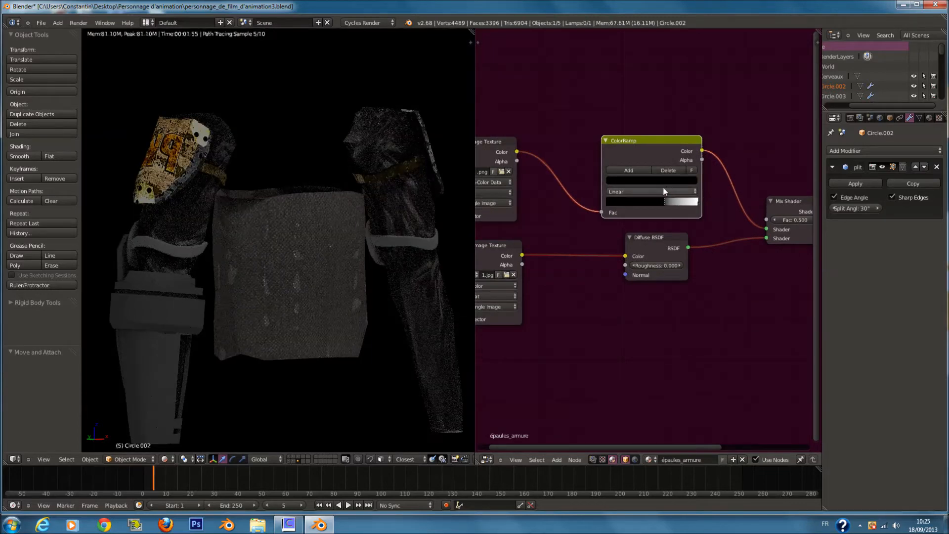
left_click(662, 191)
left_click(645, 155)
left_click_drag(667, 203, 690, 211)
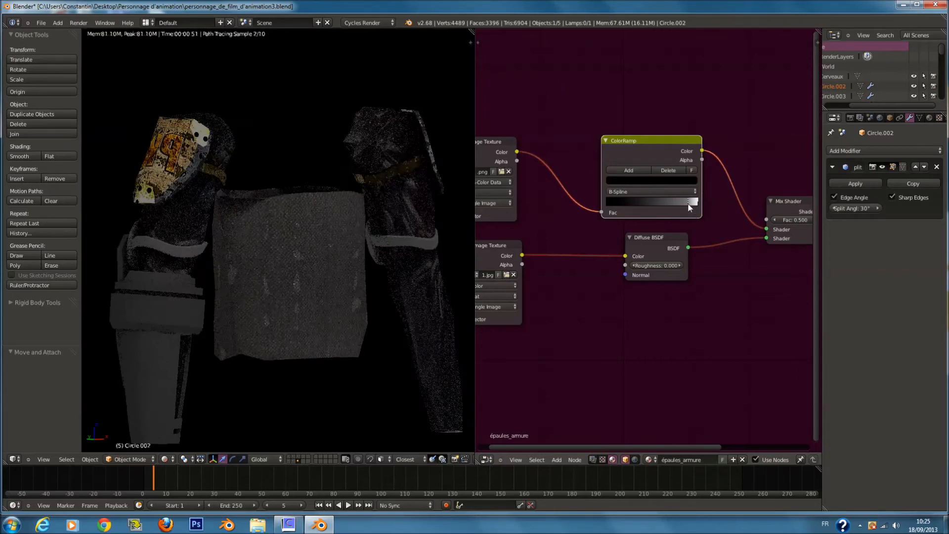
key("KP_Decimal")
middle_click_drag(348, 252, 367, 254)
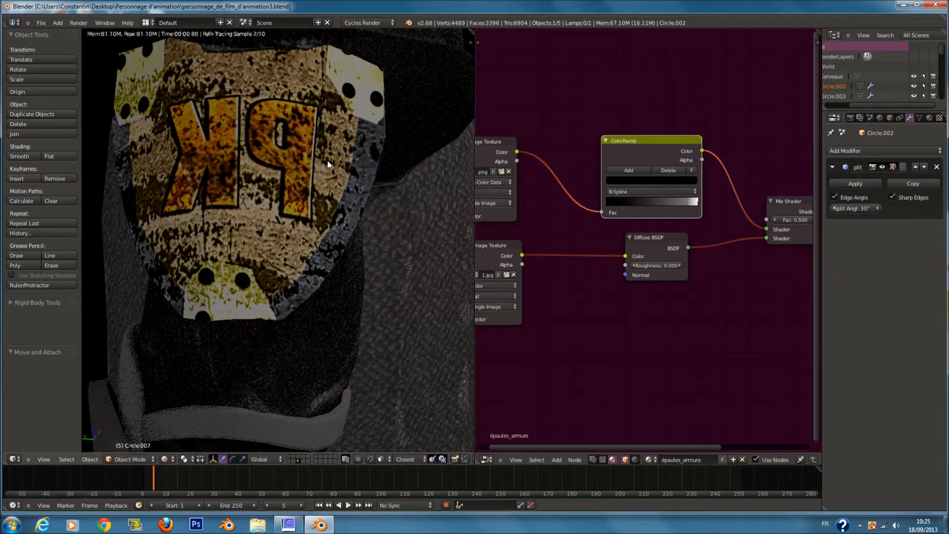
- Add a Glossy BSDF, then wire the ColorRamp into the Mix Shader's Fac and the Diffuse and Glossy shaders into its two Shader inputs
scroll(610, 328, "down", 1)
middle_click_drag(609, 328, 594, 312)
key("shift+a")
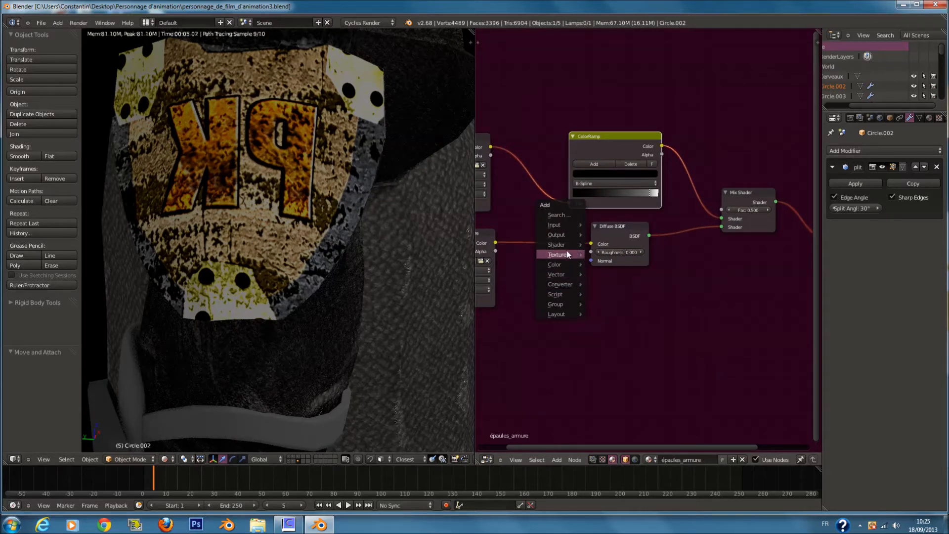
mouse_move(565, 244)
left_click(630, 277)
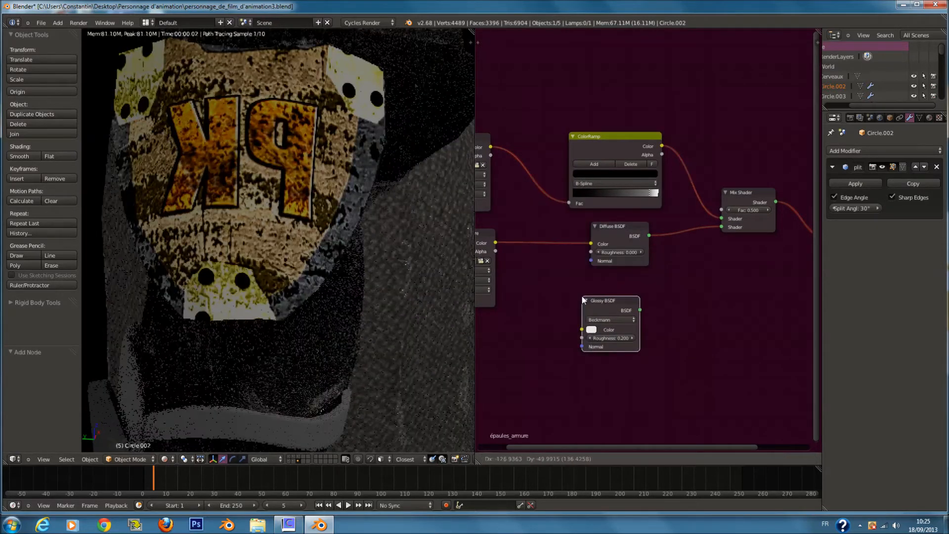
left_click(634, 305)
left_click_drag(640, 309, 721, 210)
left_click_drag(649, 236, 722, 222)
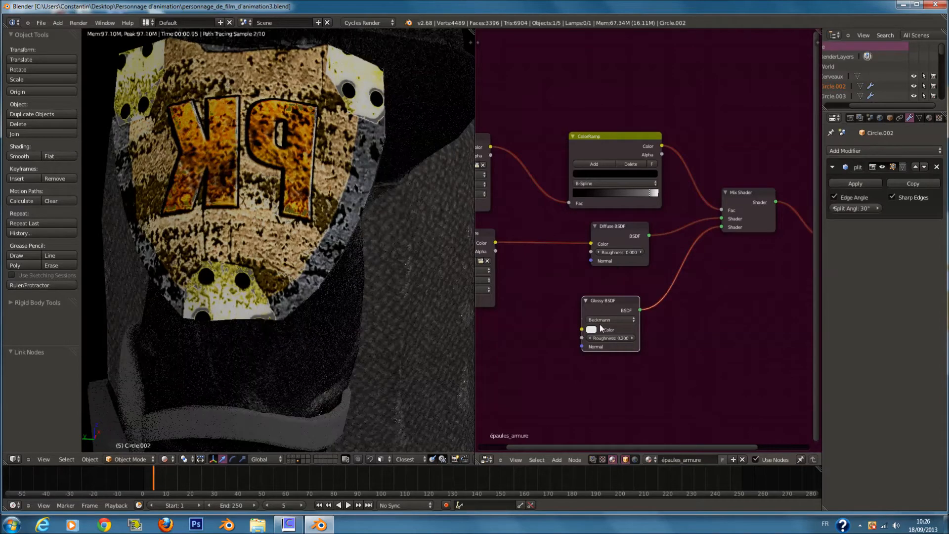
- Shift the ColorRamp's black stop slightly back toward the dark end and inspect the rendered shoulder armour from several views
scroll(317, 279, "up", 5)
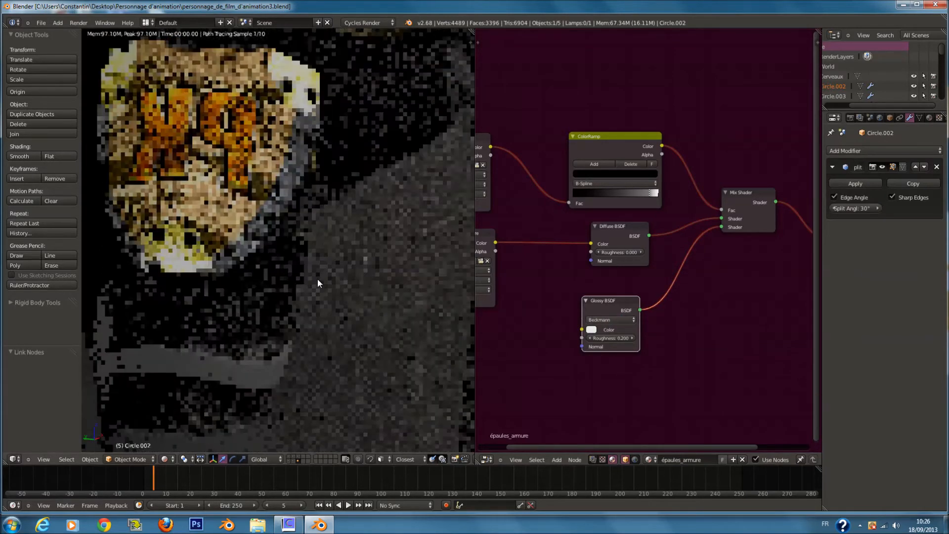
scroll(280, 266, "down", 5)
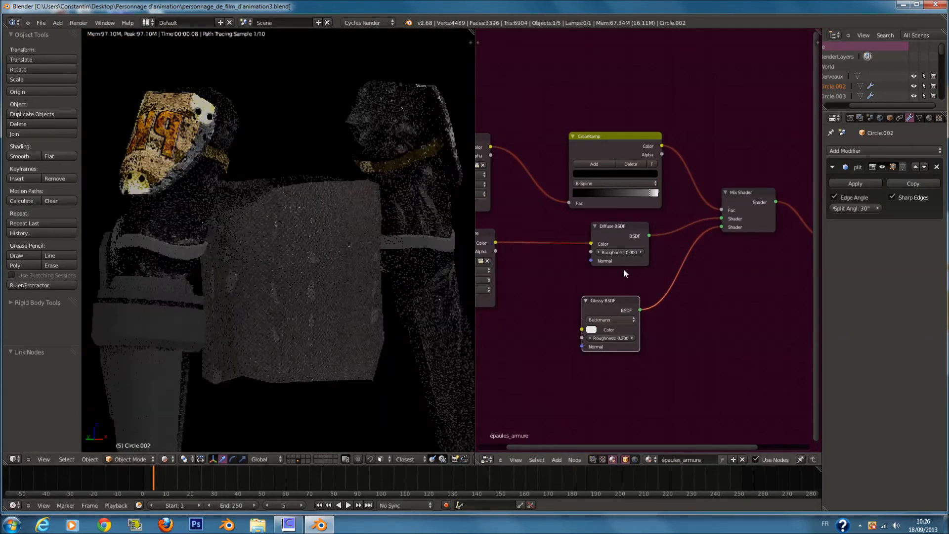
scroll(637, 223, "up", 1)
left_click_drag(647, 189, 634, 189)
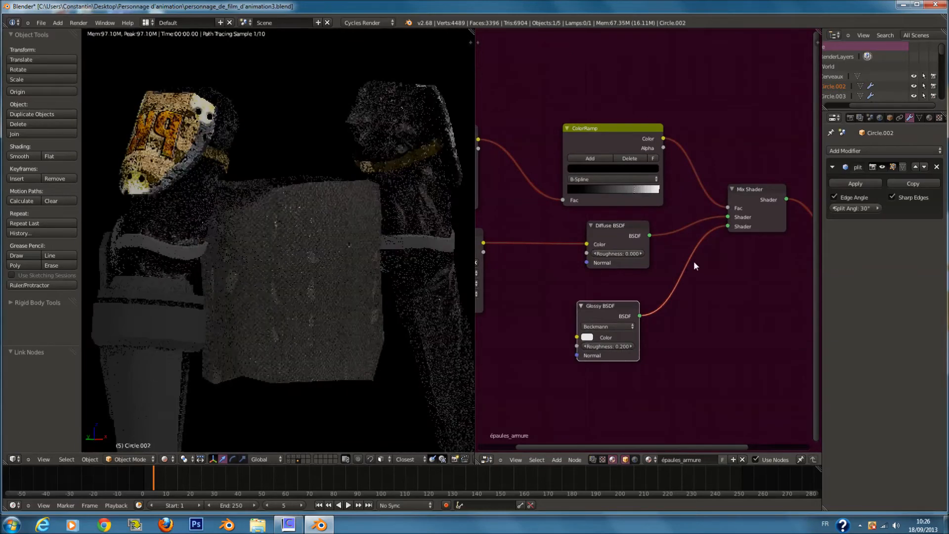
scroll(212, 280, "up", 3)
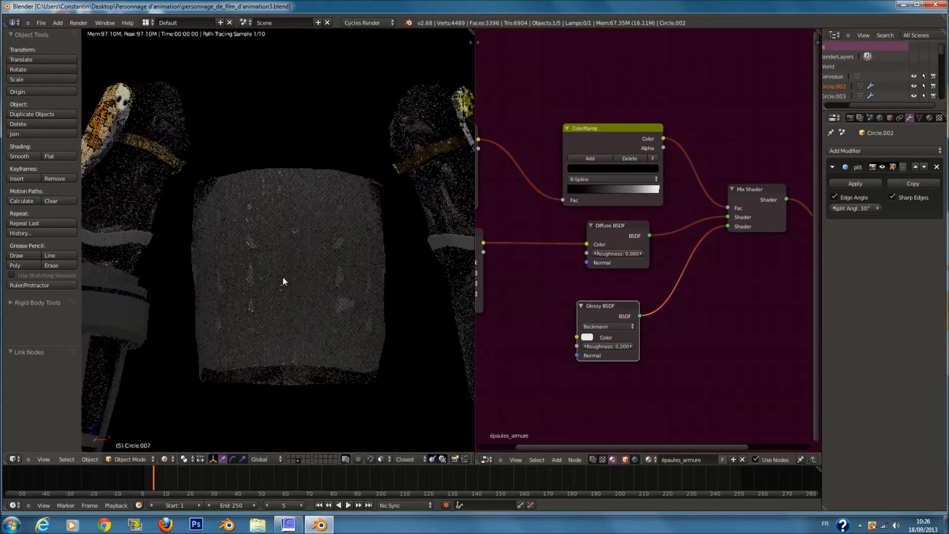
scroll(677, 269, "down", 1)
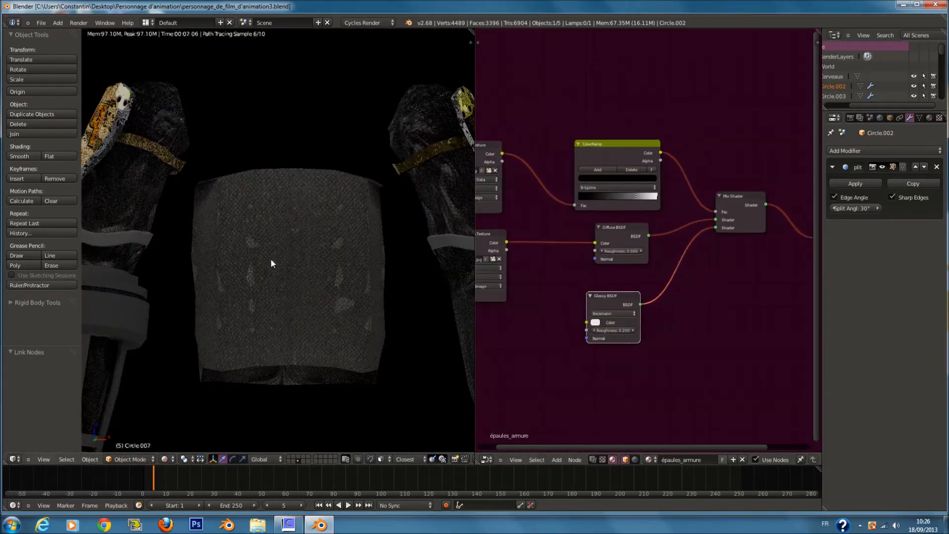
scroll(295, 271, "down", 1)
scroll(342, 273, "down", 6)
scroll(348, 252, "up", 5)
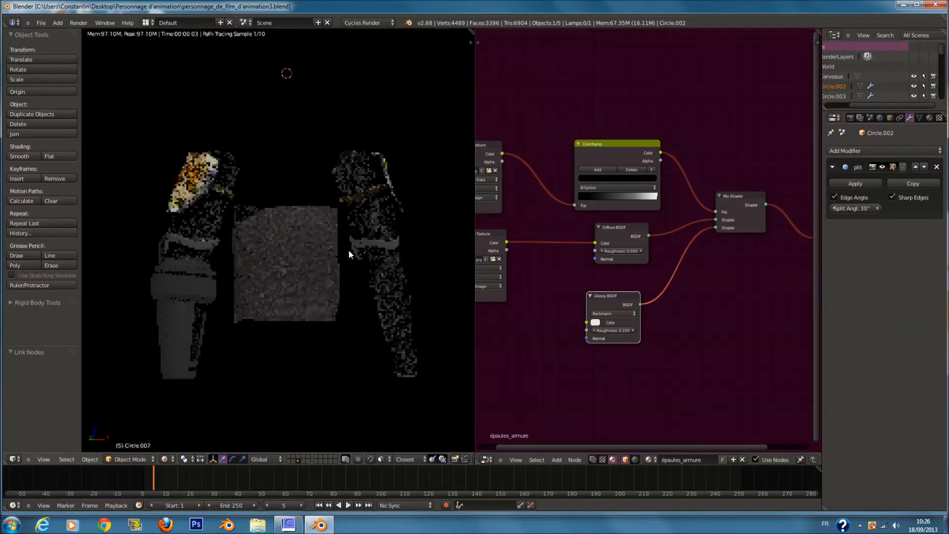
scroll(663, 272, "down", 1)
scroll(643, 272, "down", 1)
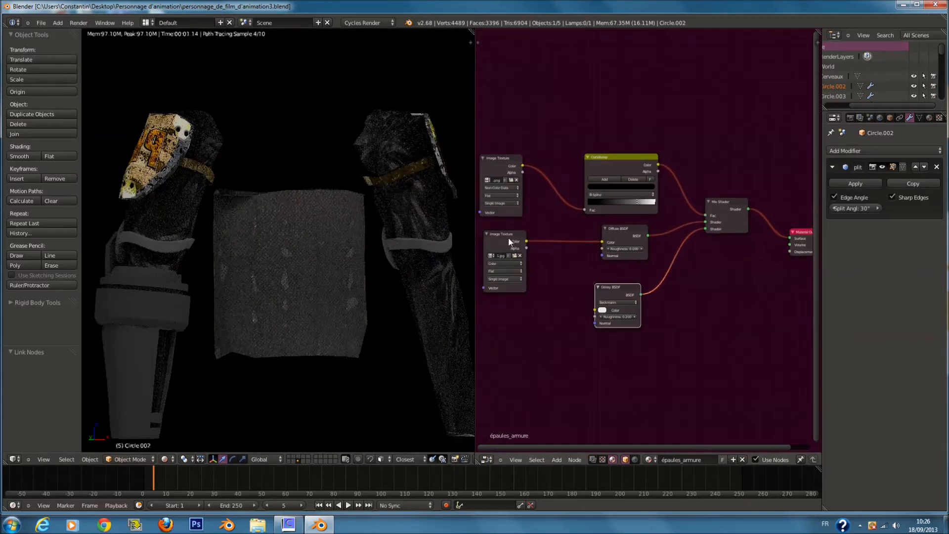
- Duplicate the lower Image Texture node below the others and connect its Color output to the Material Output's Displacement input
key("shift+d")
left_click(504, 365)
left_click_drag(522, 370, 797, 251)
- Set the bottom Image Texture node to Non-Color Data and load Armure_épaules_Texture1_CRB_NRM.png into it
scroll(631, 356, "up", 4)
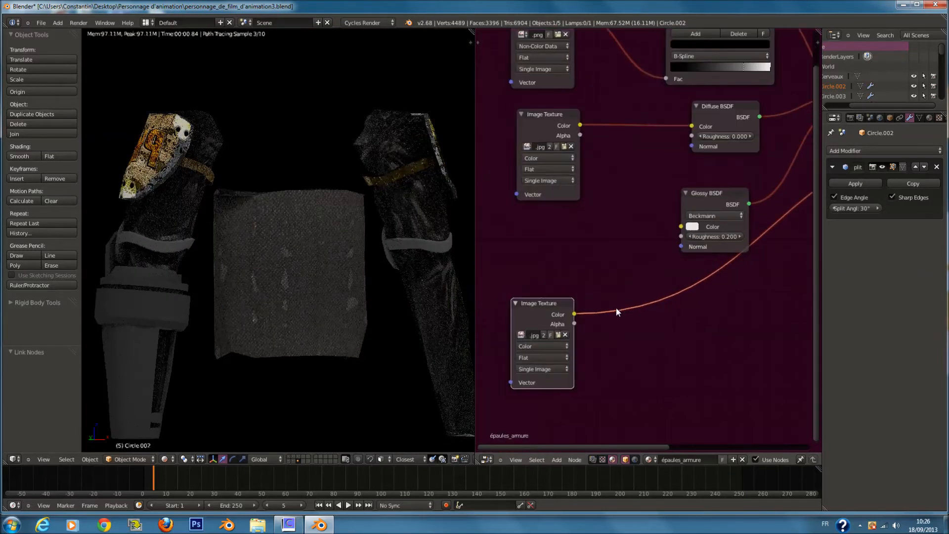
scroll(616, 308, "up", 1)
left_click(523, 374)
left_click(526, 350)
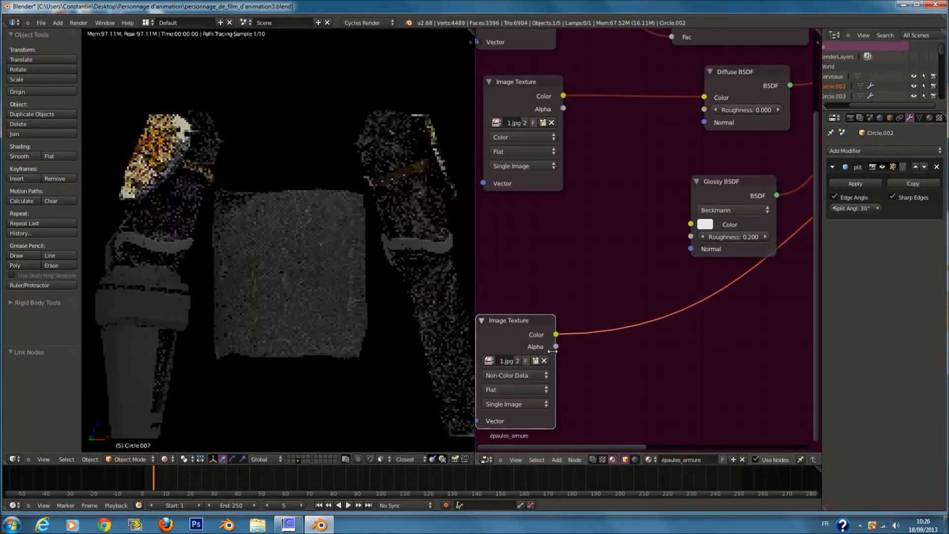
left_click(536, 360)
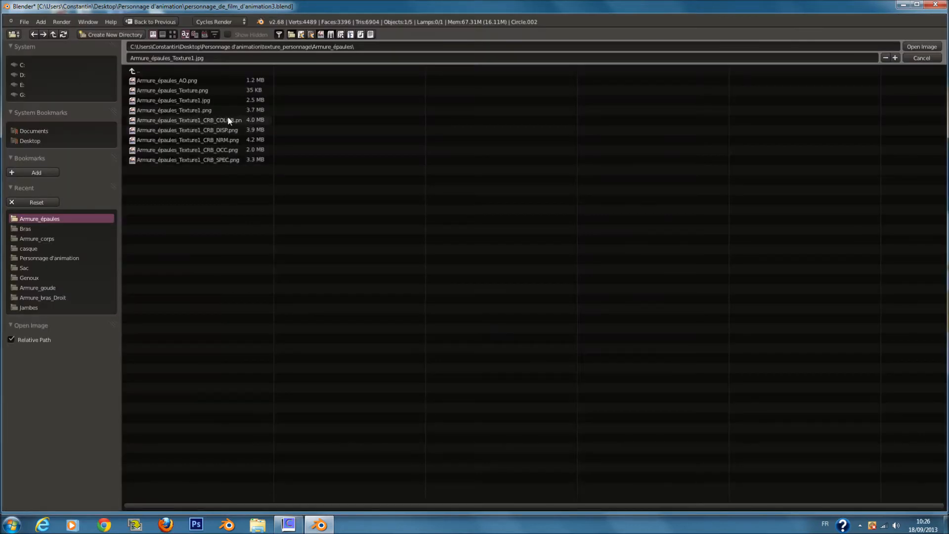
left_click(238, 140)
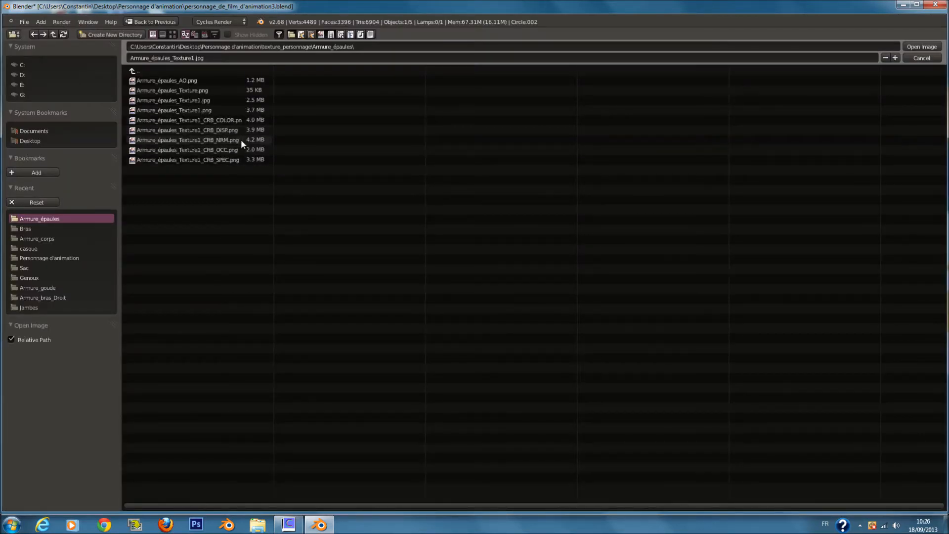
left_click(921, 46)
- Insert a Normal Map node on the link between the bottom Image Texture and the Displacement input
scroll(638, 250, "down", 1)
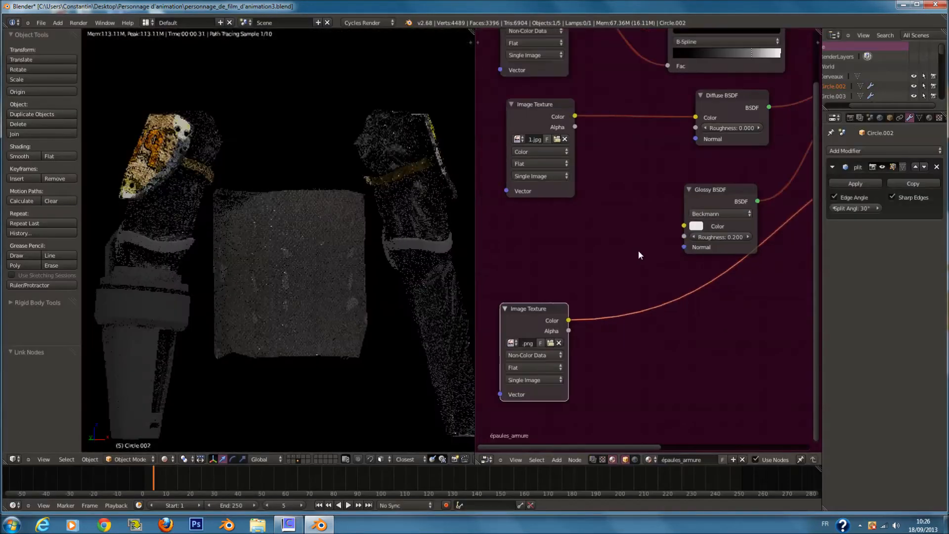
scroll(377, 251, "up", 4)
scroll(382, 250, "up", 3)
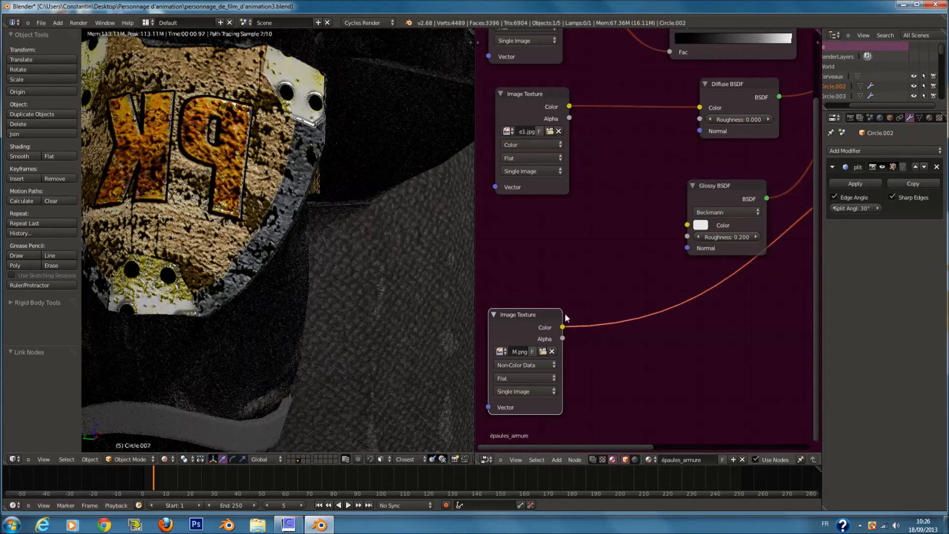
scroll(565, 316, "down", 1)
key("shift+a")
mouse_move(615, 328)
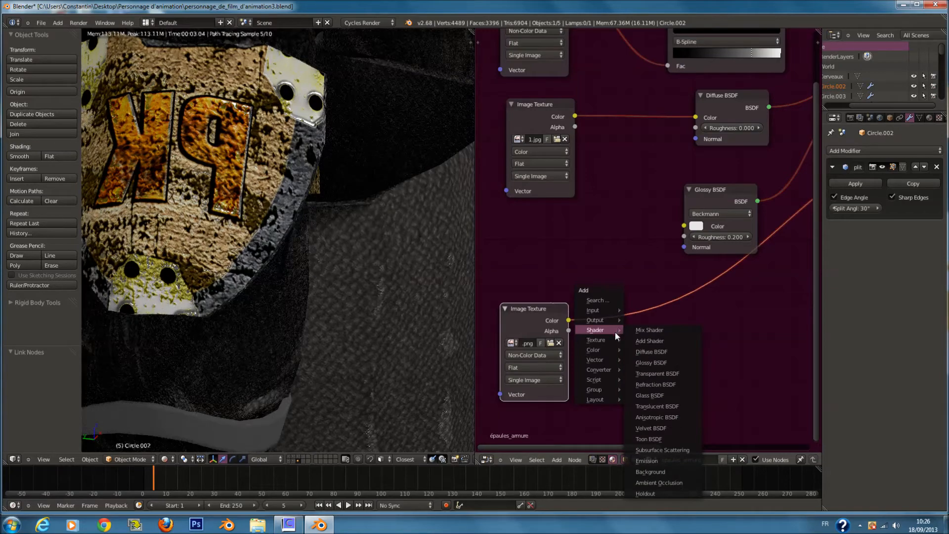
mouse_move(599, 368)
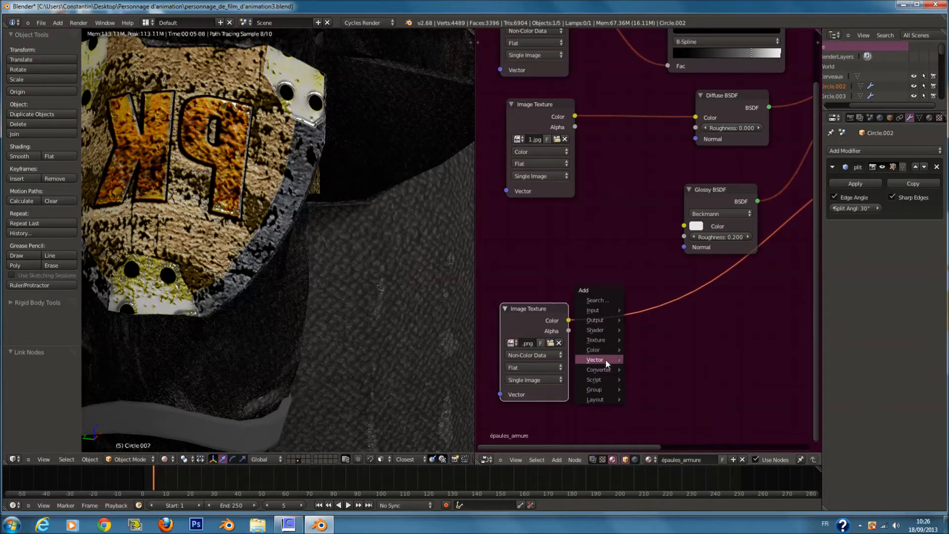
left_click(662, 380)
left_click(622, 301)
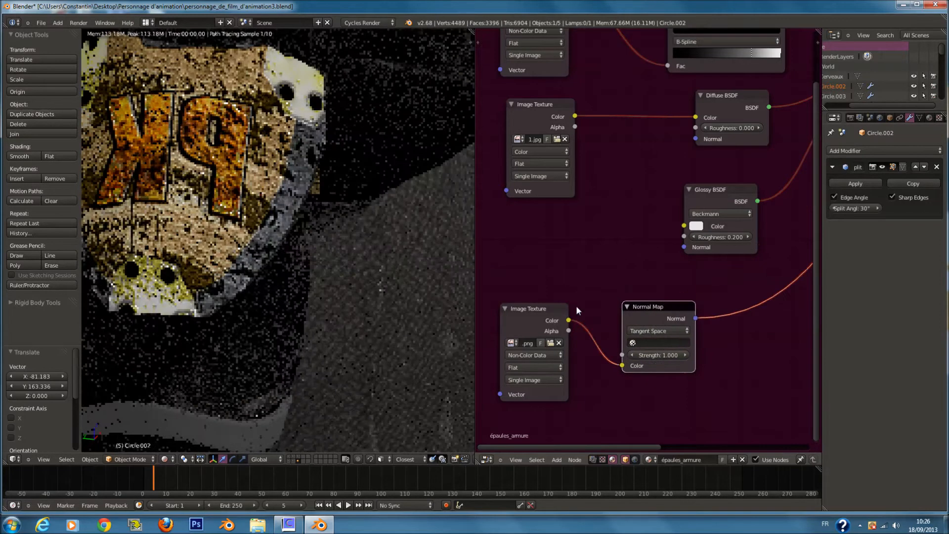
- Link the Normal Map to the Diffuse BSDF's Normal input in the épaules_armure material and rearrange the Image Texture and Glossy BSDF nodes
scroll(564, 316, "down", 1)
left_click_drag(516, 313, 426, 307)
left_click_drag(659, 311, 691, 146)
left_click_drag(719, 191, 732, 163)
- Set the Normal Map strength to 0.6 in the épaules_armure material
left_click(583, 347)
key("BackSpace")
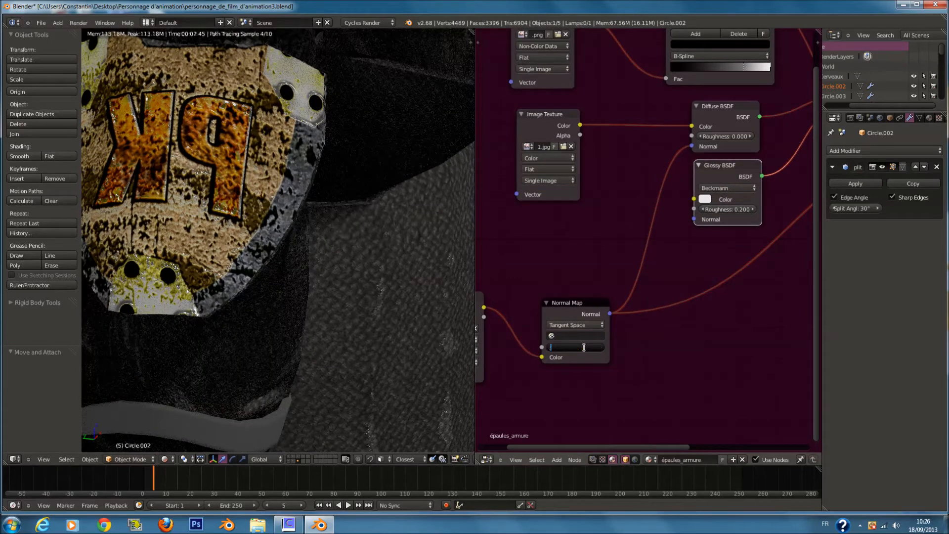
type("0.6")
key("Return")
scroll(649, 245, "down", 2)
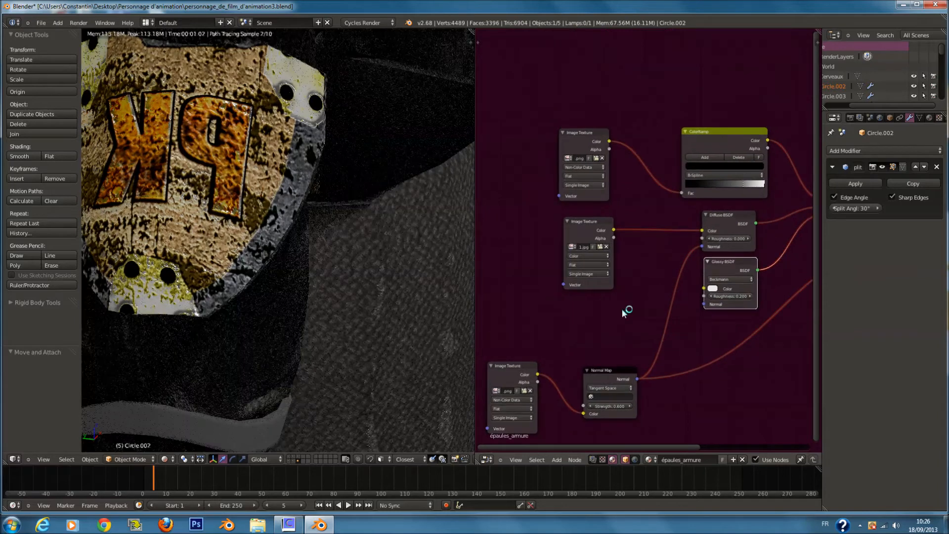
- Set the épaules_armure material's Normal Map strength to 0.2
scroll(388, 254, "down", 5)
middle_click_drag(373, 258, 449, 297)
left_click(608, 406)
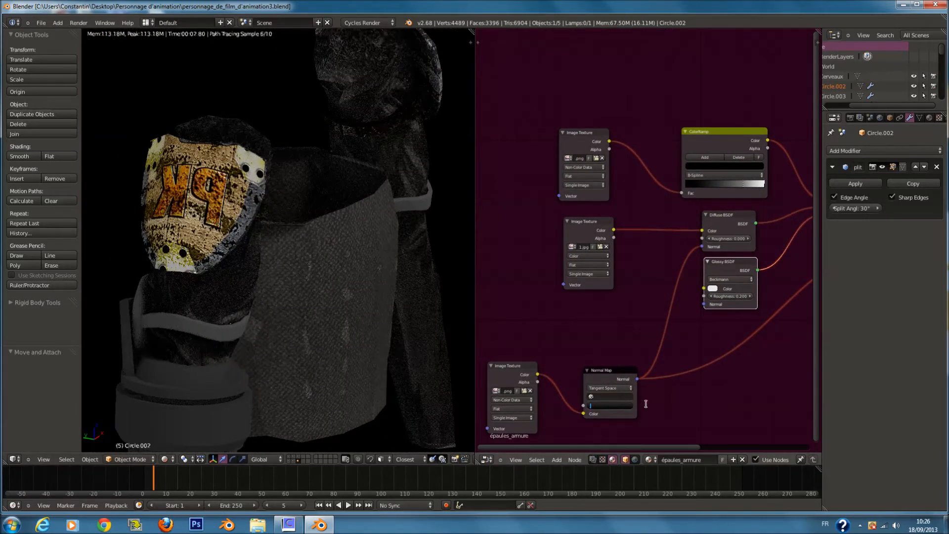
type("0.2")
key("Return")
scroll(624, 356, "up", 1)
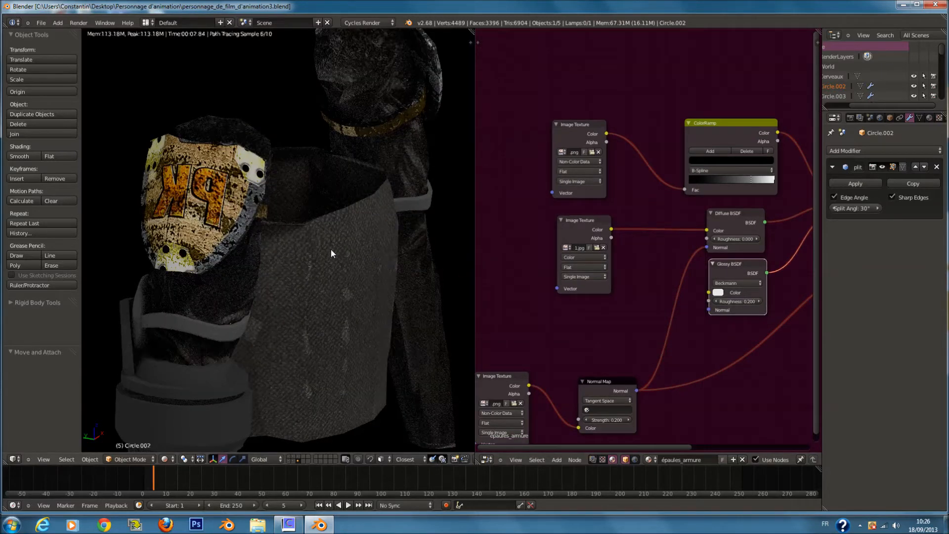
- Select the arm object bras_retopo and reposition the Normal Map and its Image Texture node in the Bras material
right_click(319, 243)
middle_click_drag(632, 368, 577, 307)
scroll(577, 307, "up", 1)
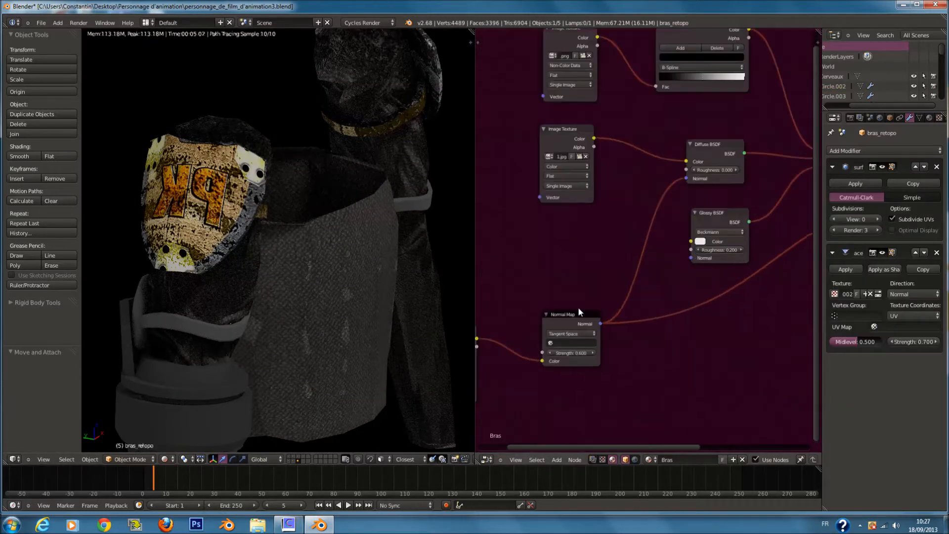
left_click_drag(577, 317, 603, 295)
middle_click_drag(521, 312, 577, 308)
left_click_drag(503, 325, 523, 278)
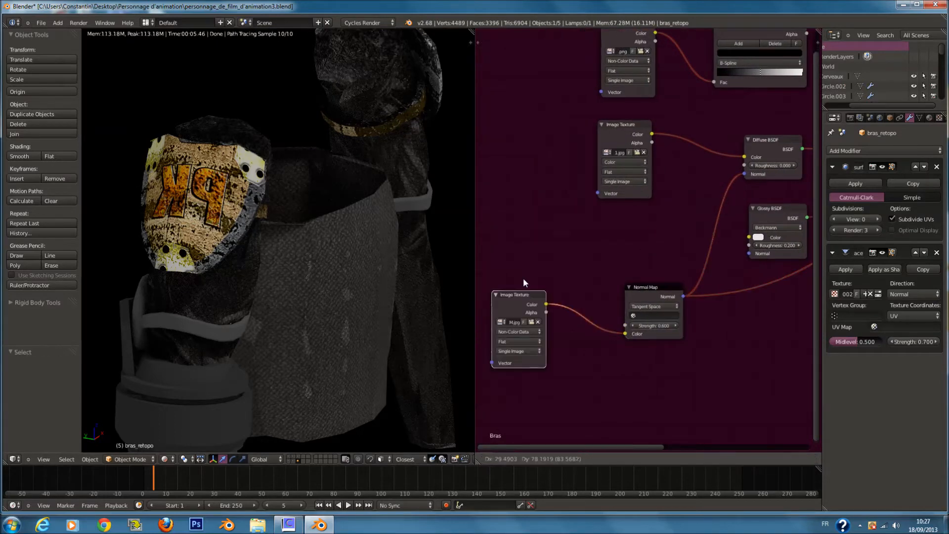
scroll(523, 277, "up", 1)
middle_click_drag(660, 125, 656, 171)
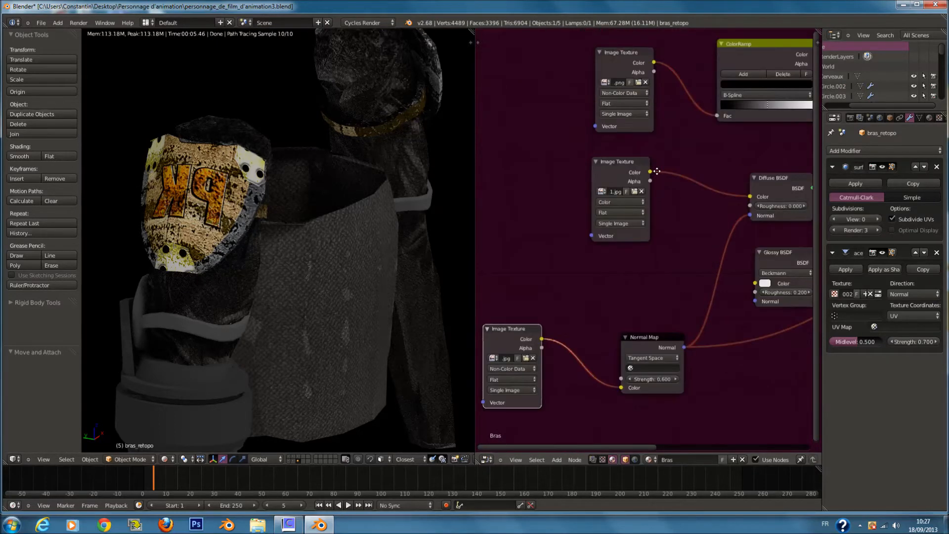
- Select the shoulder armour plate and display the head, torso and gloves layer together with the arm armour layer
middle_click_drag(417, 229, 413, 230)
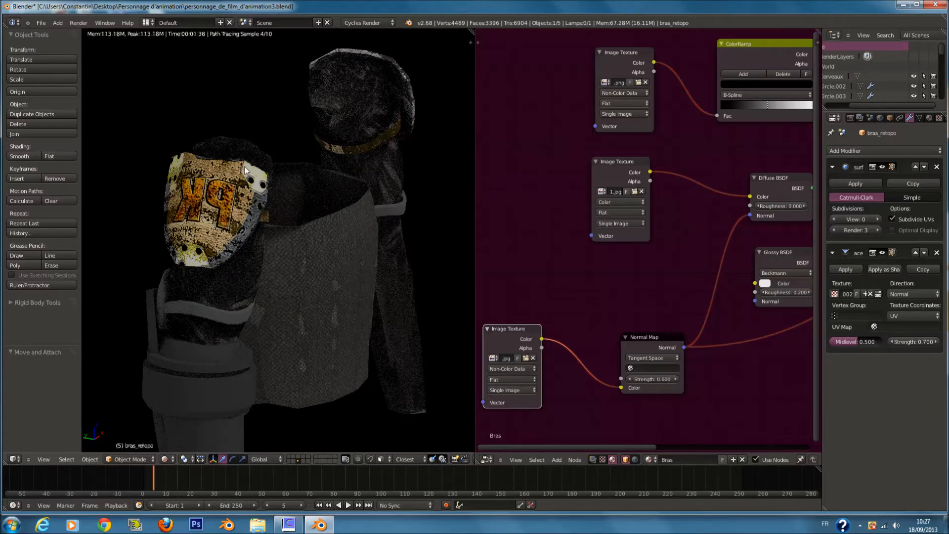
right_click(311, 201)
middle_click_drag(310, 201, 292, 251)
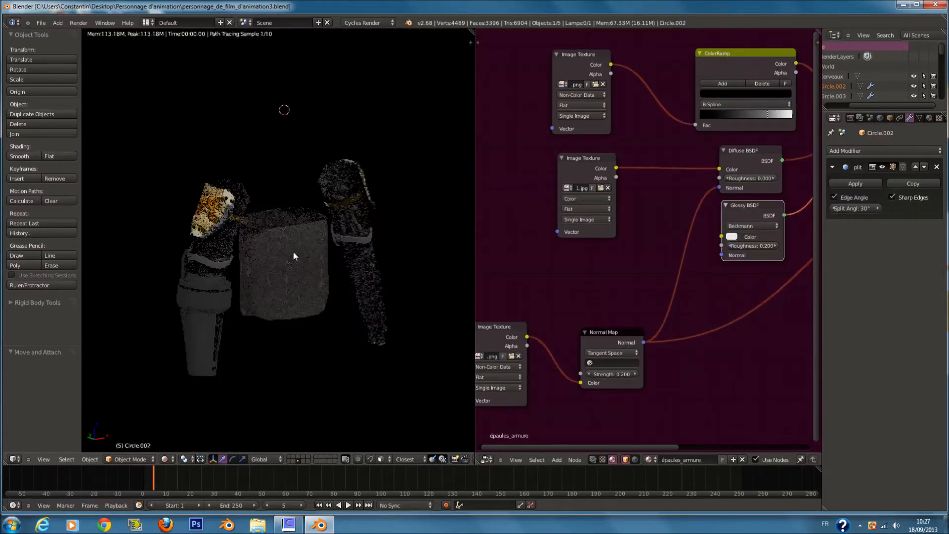
left_click(291, 459, "shift")
left_click(298, 457)
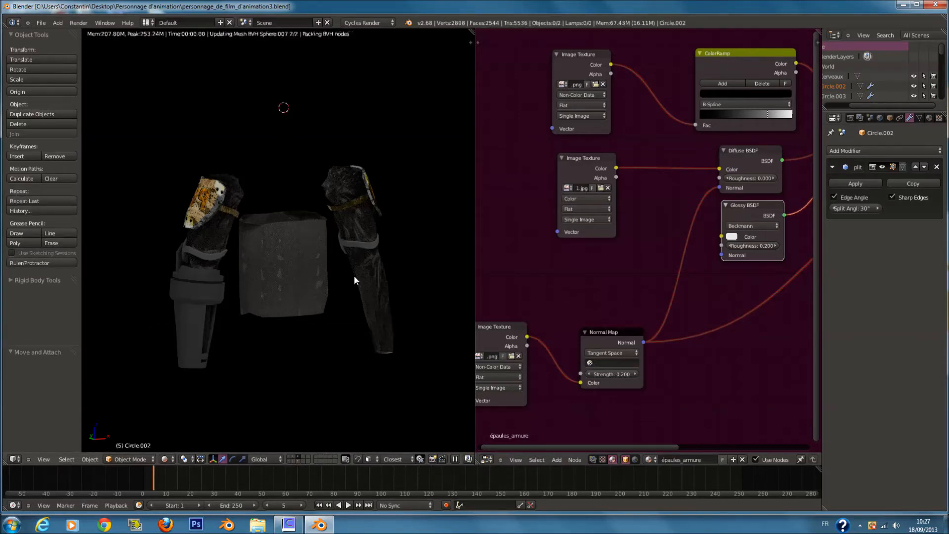
scroll(354, 280, "down", 3)
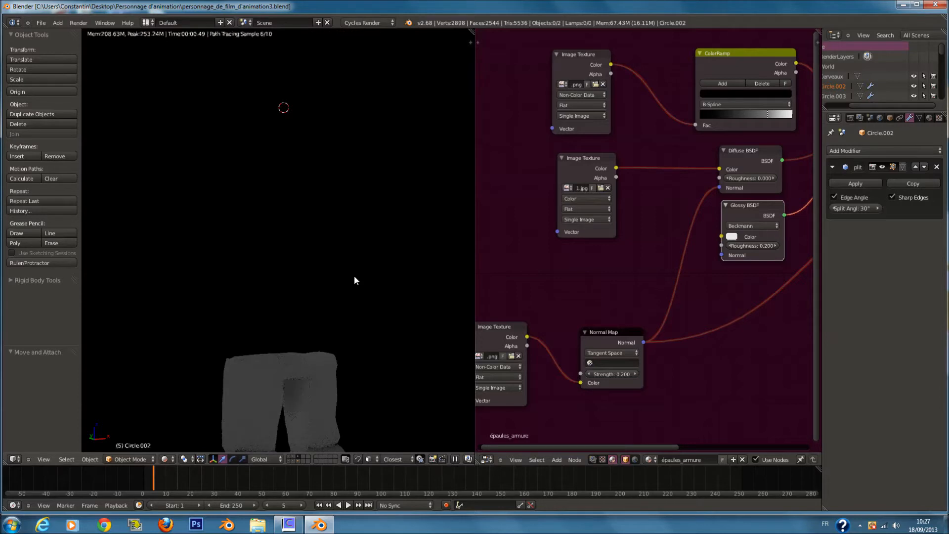
left_click(289, 458)
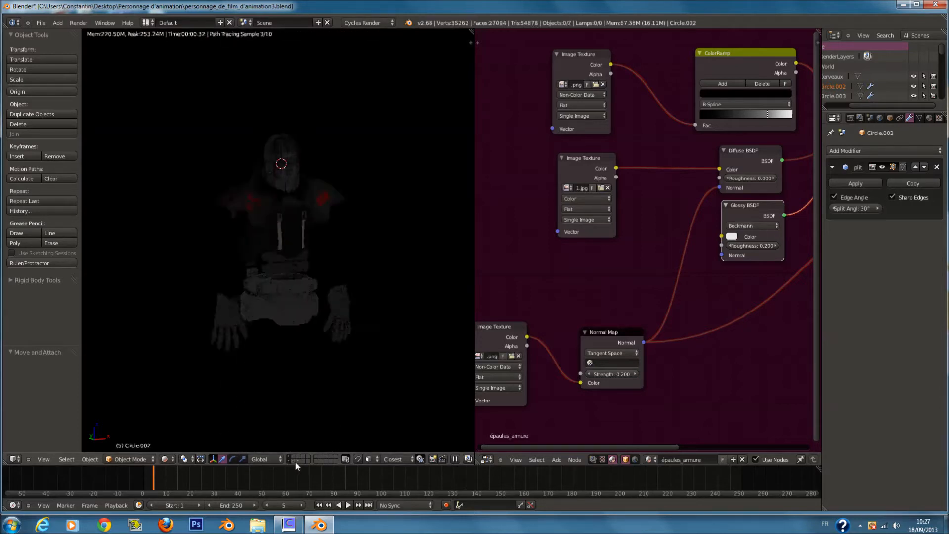
left_click(292, 459, "shift")
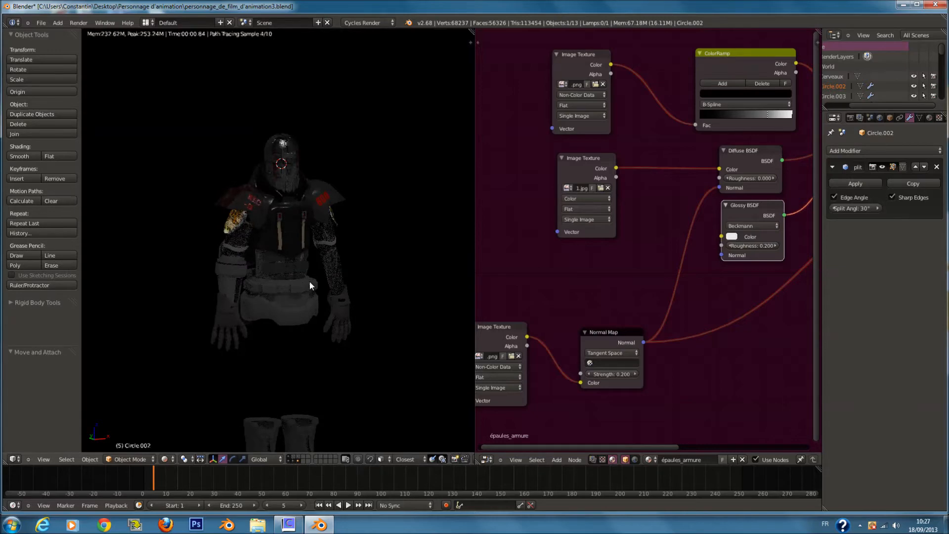
- Save the Blender file over the existing version
scroll(312, 282, "up", 2)
key("ctrl+s")
left_click(330, 288)
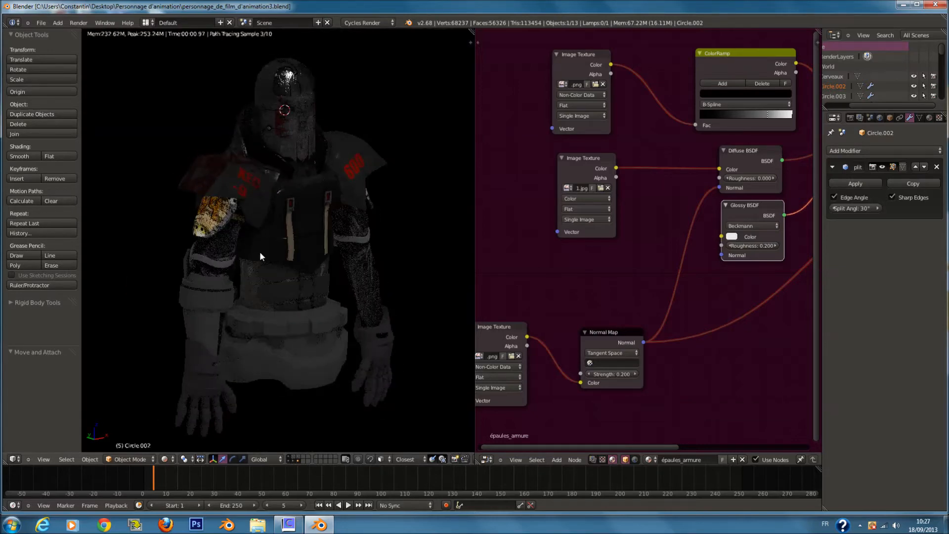
- Switch the 3D viewport shading to Solid and deselect all objects
mouse_move(301, 283)
middle_mouse_down()
mouse_move(419, 290)
mouse_move(294, 291)
middle_mouse_up()
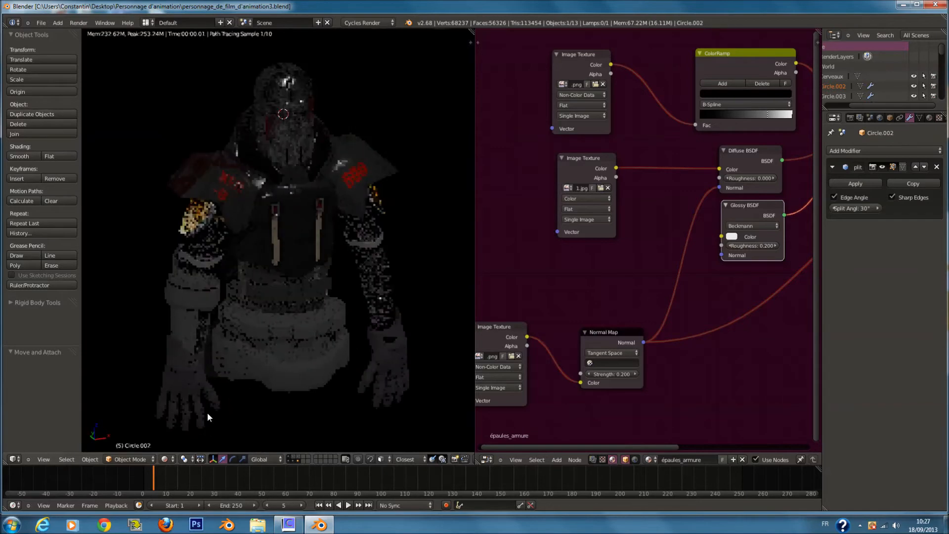
left_click(167, 459)
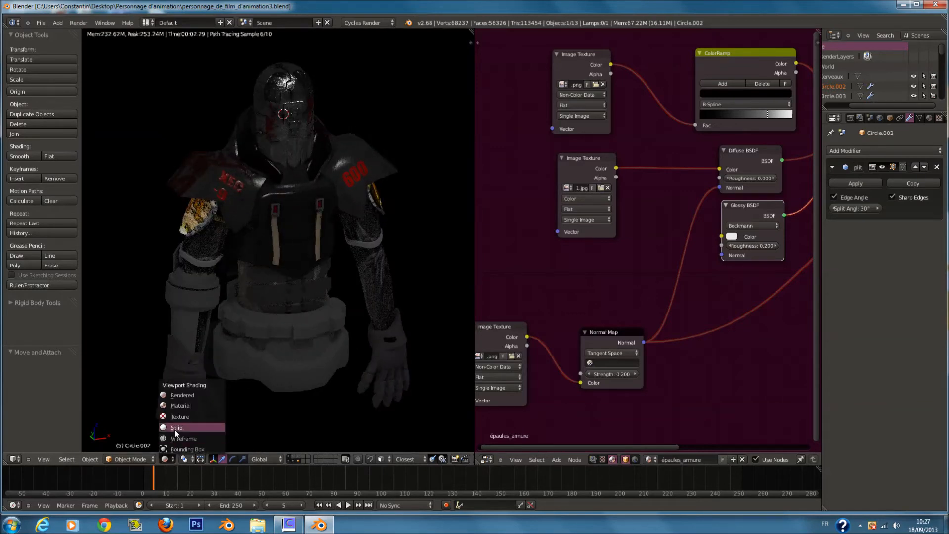
left_click(174, 428)
key("a")
key("a")
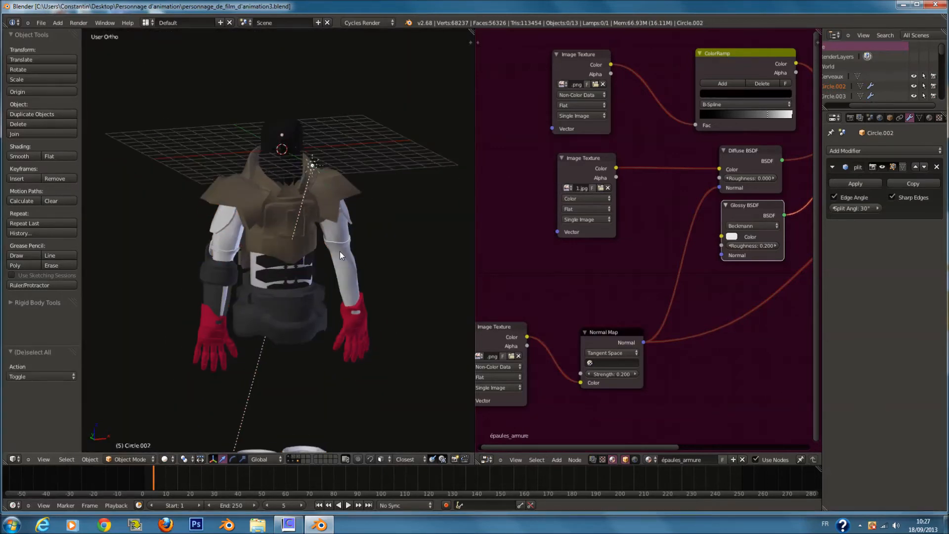
- Examine the forearm armour's mesh briefly in Edit Mode, return to Object Mode and deselect everything
scroll(272, 251, "up", 3)
scroll(271, 247, "up", 4)
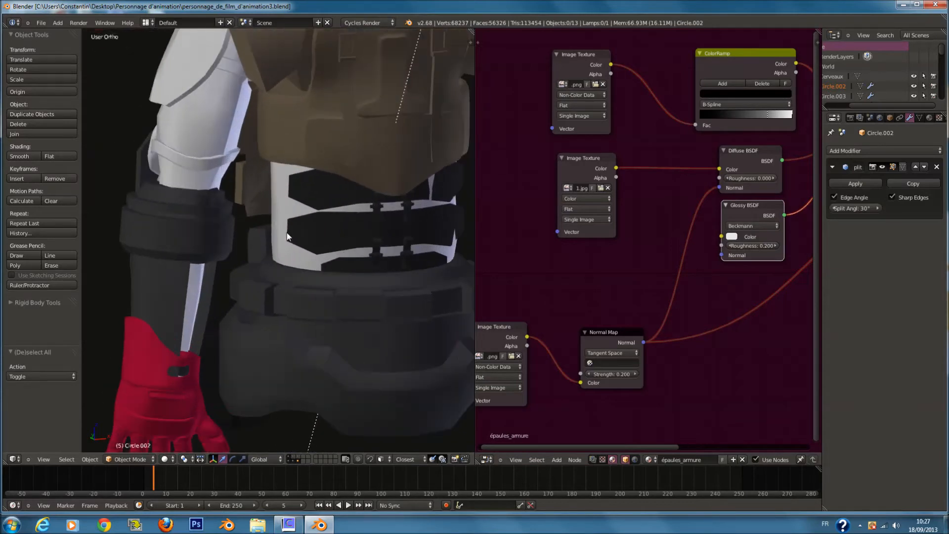
right_click(224, 230)
scroll(227, 226, "down", 3)
key("Tab")
key("Tab")
scroll(227, 227, "up", 2)
key("a")
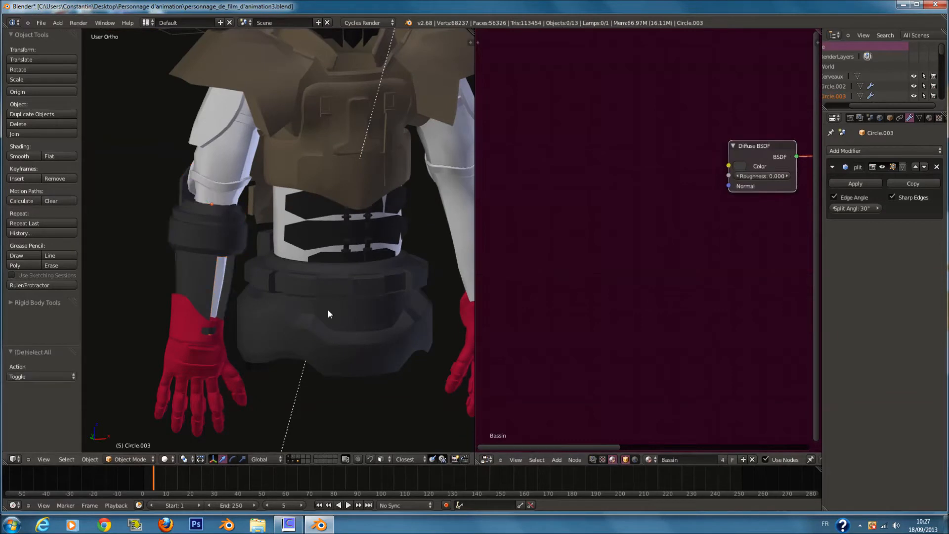
- Save the character scene over the existing file, close Blender and switch to Photoshop
key("ctrl+s")
key("Return")
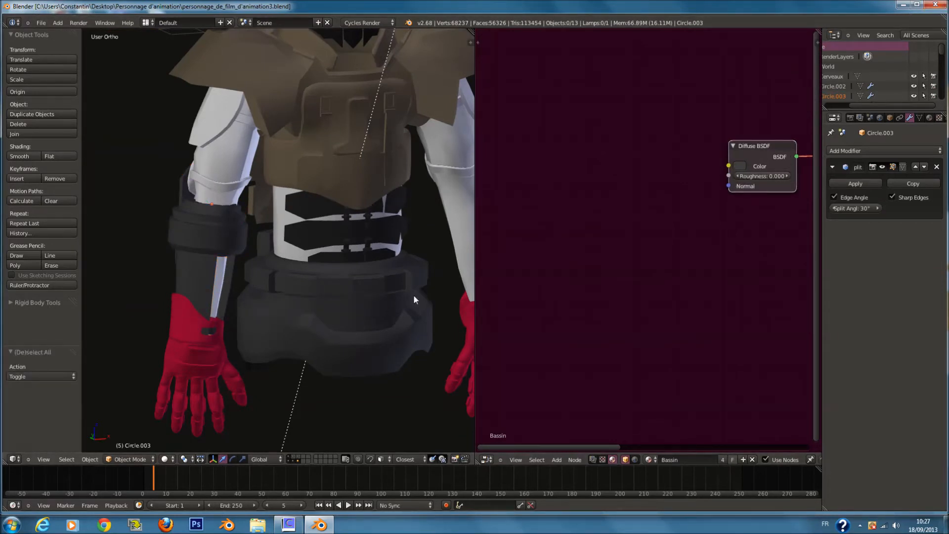
key("KP_6")
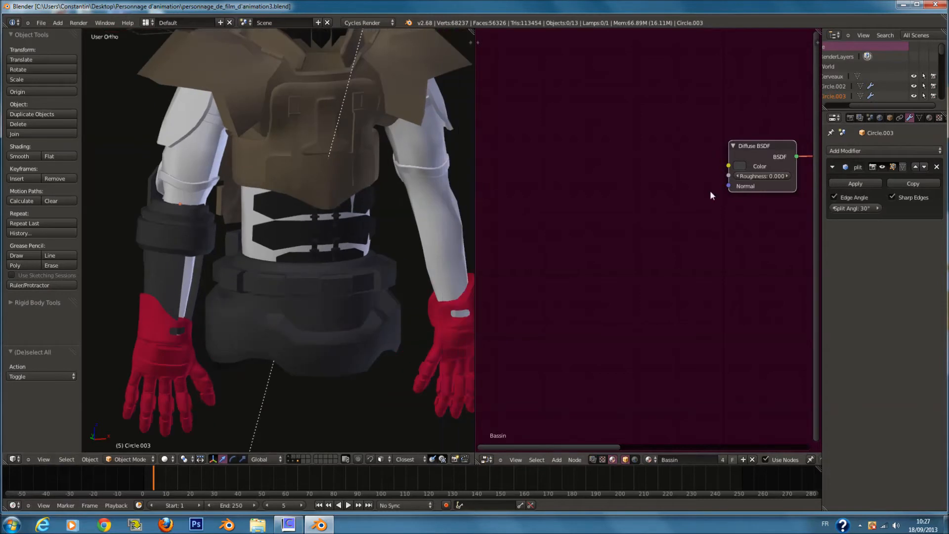
left_click(933, 6)
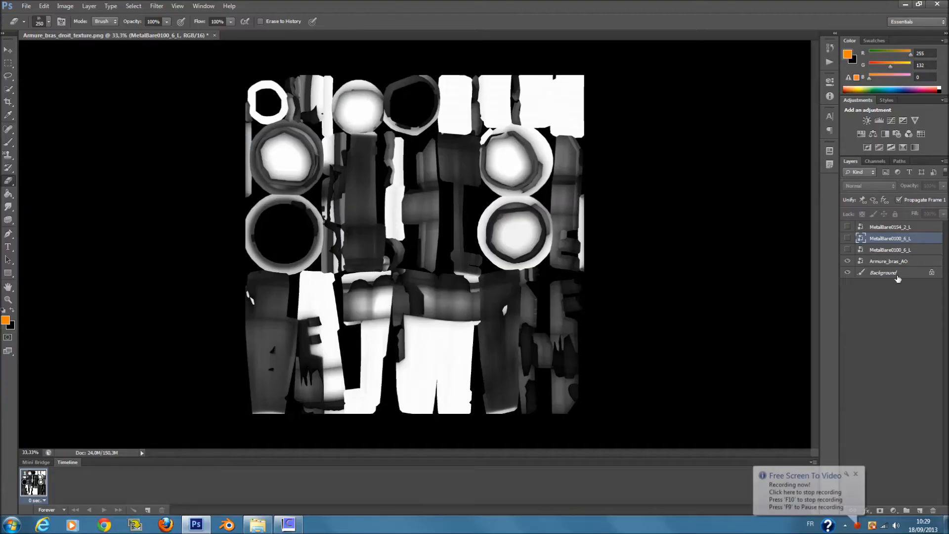
- Set the Armure_bras_AO layer's blend mode to Multiply and its fill to 66%
left_click(895, 262)
left_click(880, 186)
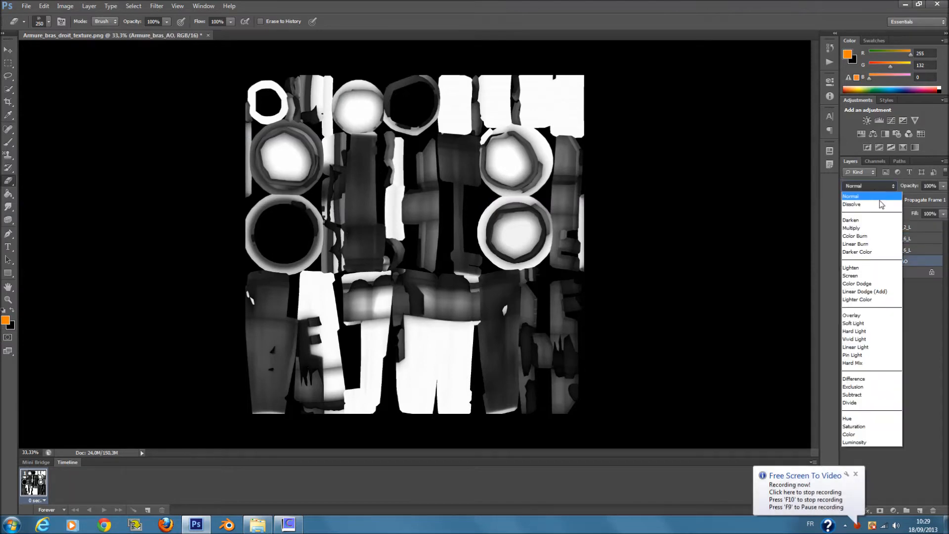
left_click(883, 228)
left_click(943, 214)
left_click_drag(924, 222, 926, 227)
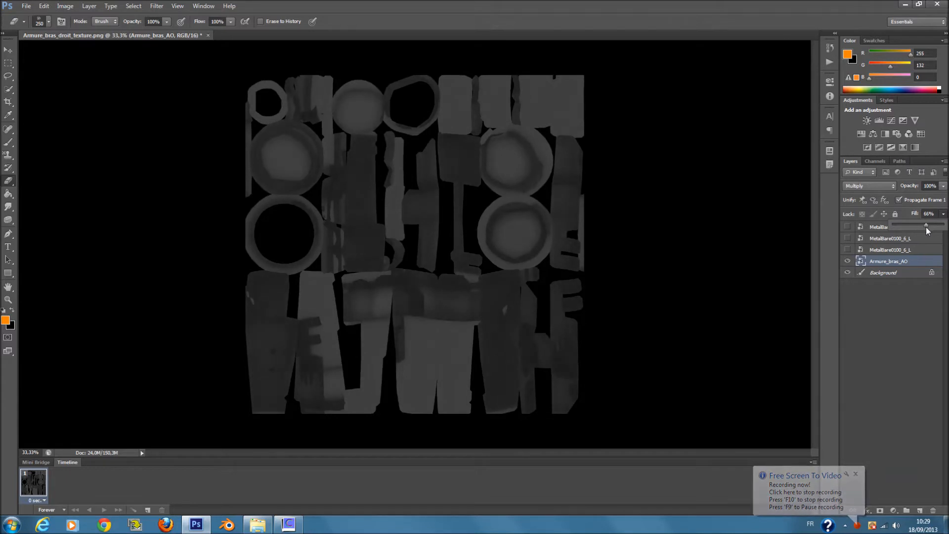
left_click(894, 316)
- Show the lower MetalBare0100_6_L layer and set its blend mode to Multiply with 30% fill
left_click(848, 249)
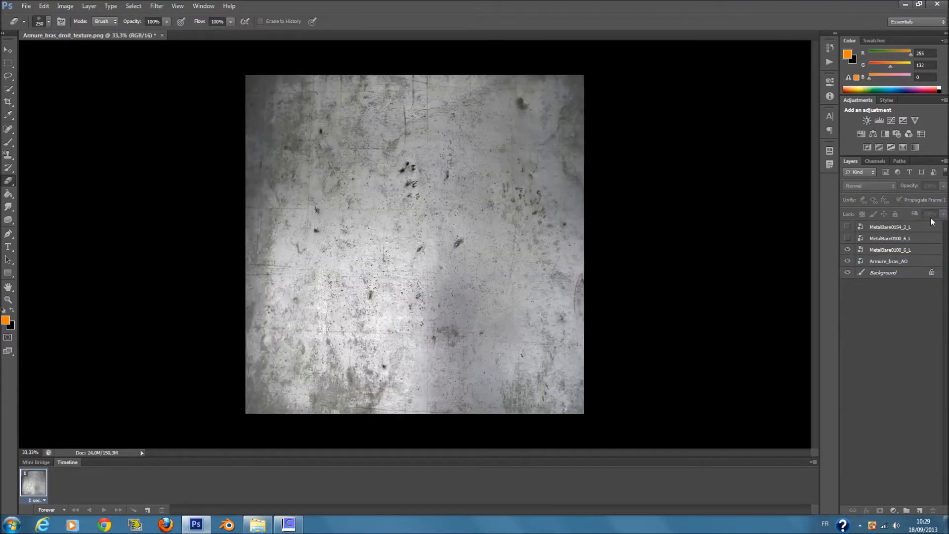
left_click(883, 251)
left_click(876, 186)
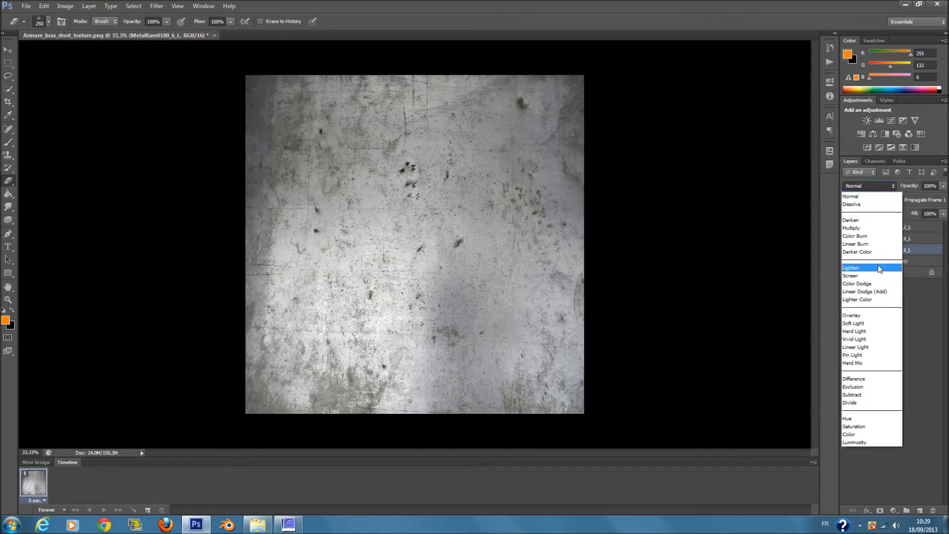
left_click(875, 228)
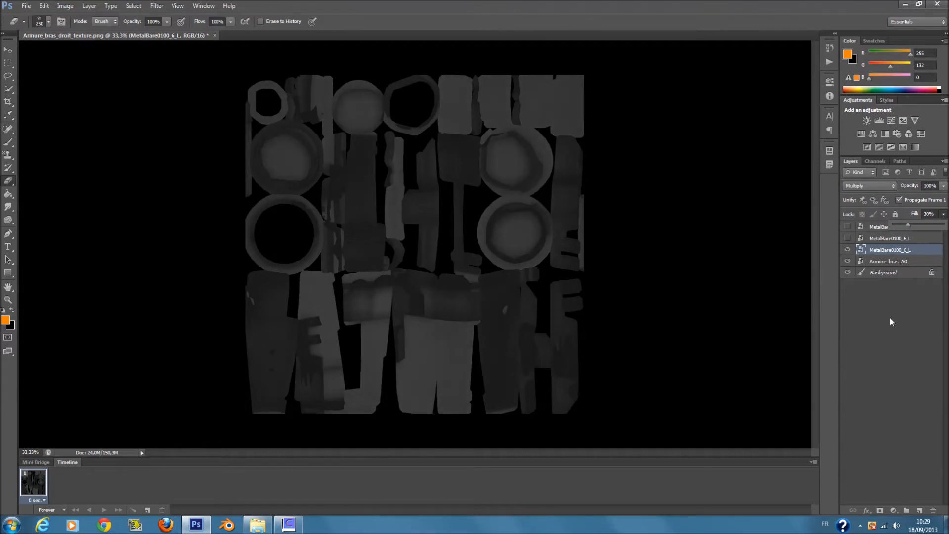
left_click(889, 318)
- Show the upper MetalBare0100_6_L layer and set its blend mode to Overlay with 30% fill
left_click(889, 237)
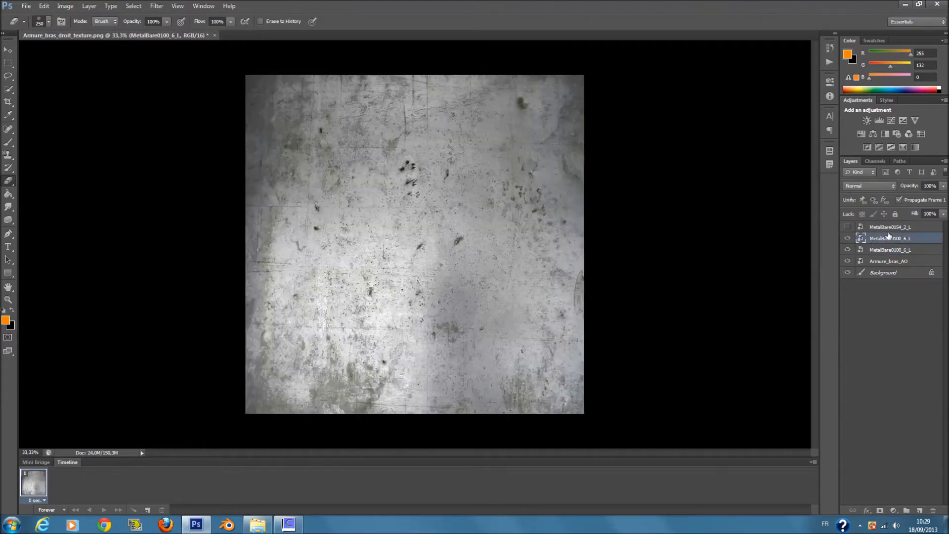
left_click(884, 186)
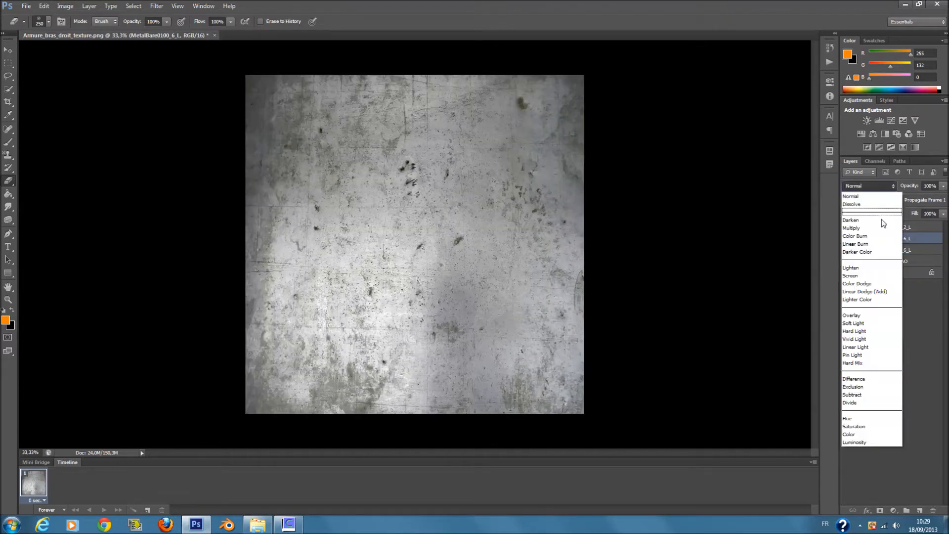
left_click(878, 314)
left_click(943, 214)
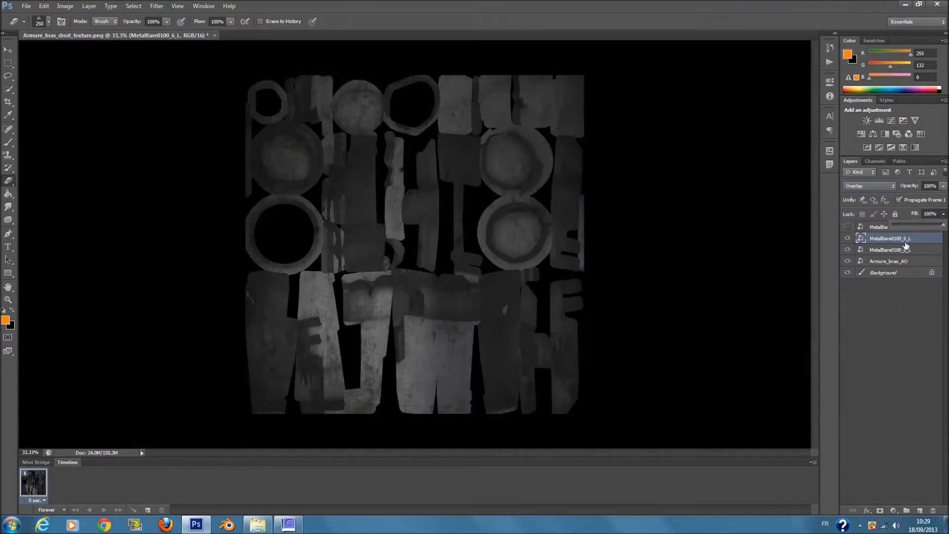
left_click_drag(942, 224, 909, 225)
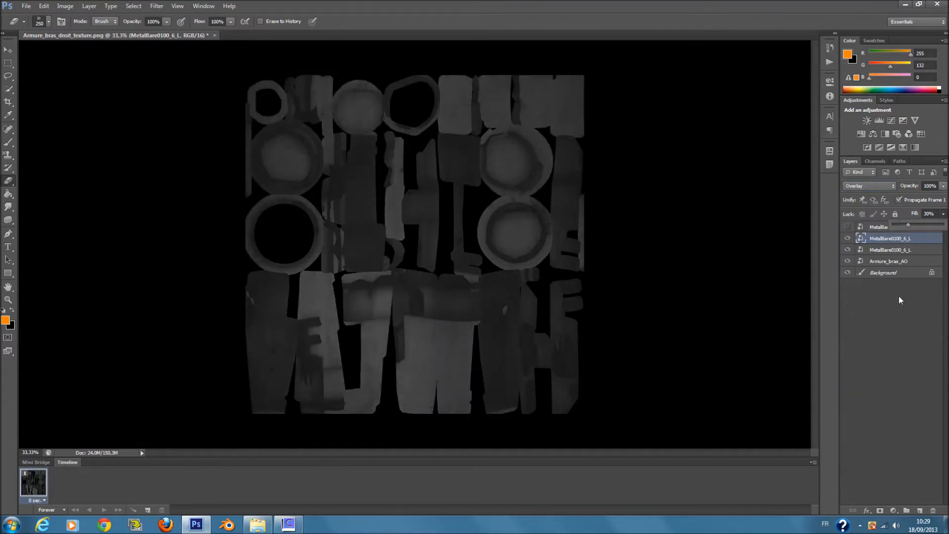
left_click(898, 296)
- Show the MetalBare0154_2_L layer and lower its fill to 52%
left_click(847, 227)
left_click(901, 238)
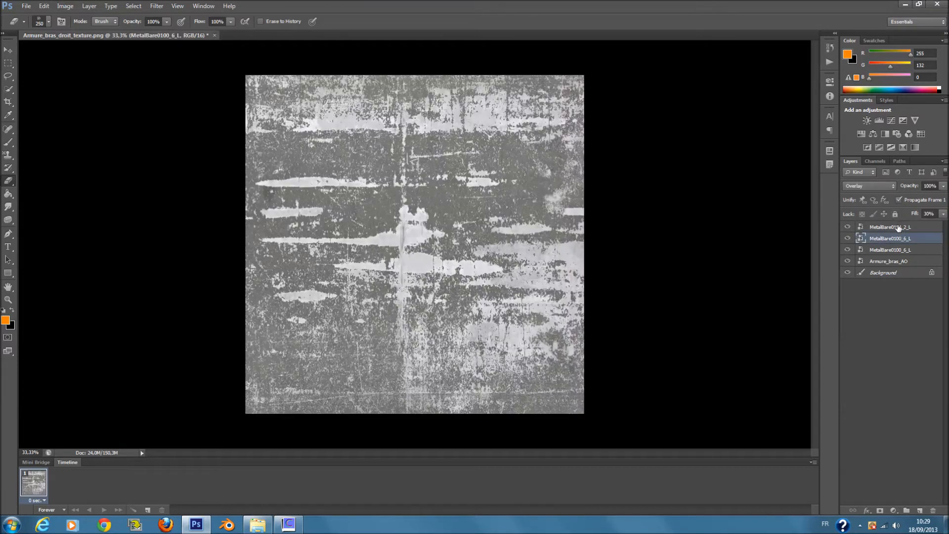
left_click(899, 227)
left_click(882, 186)
left_click(879, 207)
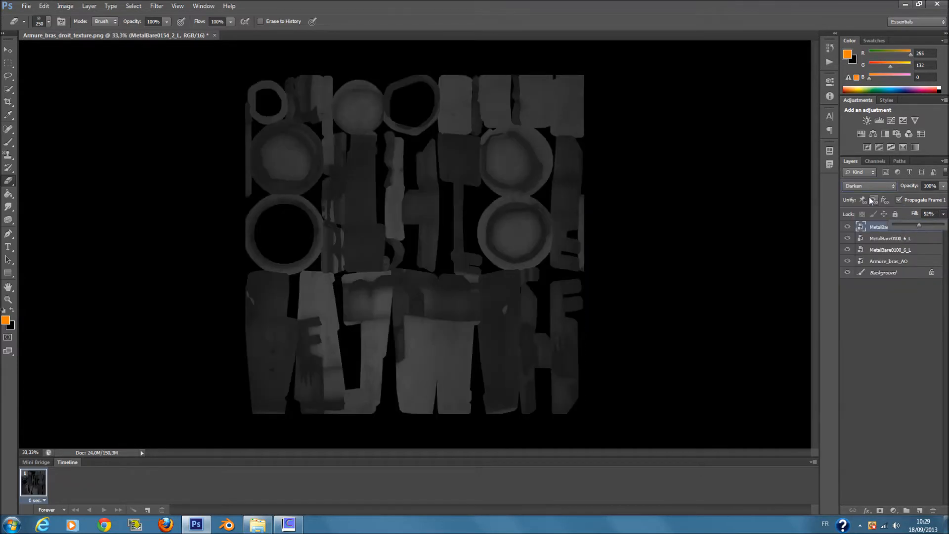
- Compare the darkening, dodging, light, difference and saturation blend modes on the MetalBare0154_2_L layer
scroll(870, 188, "down", 2)
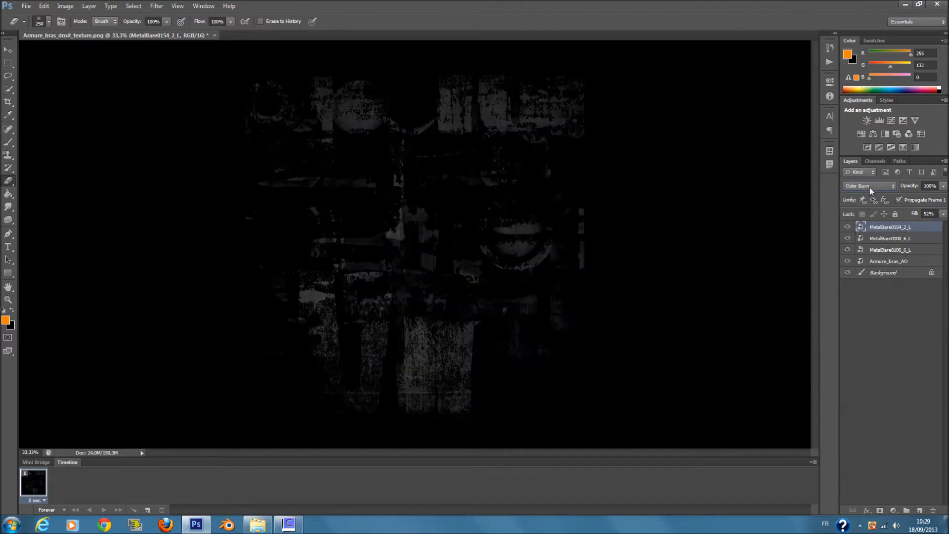
scroll(870, 188, "down", 6)
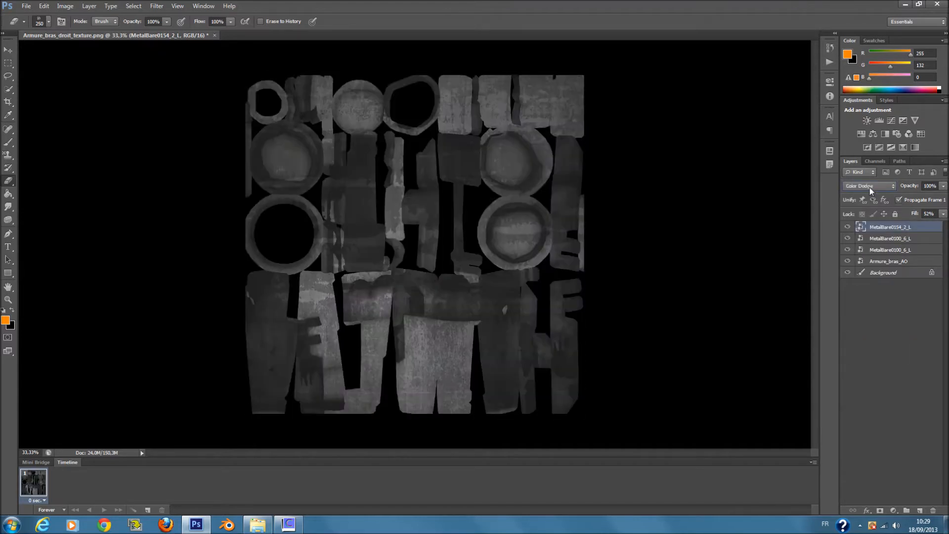
scroll(870, 187, "up", 1)
scroll(868, 187, "down", 3)
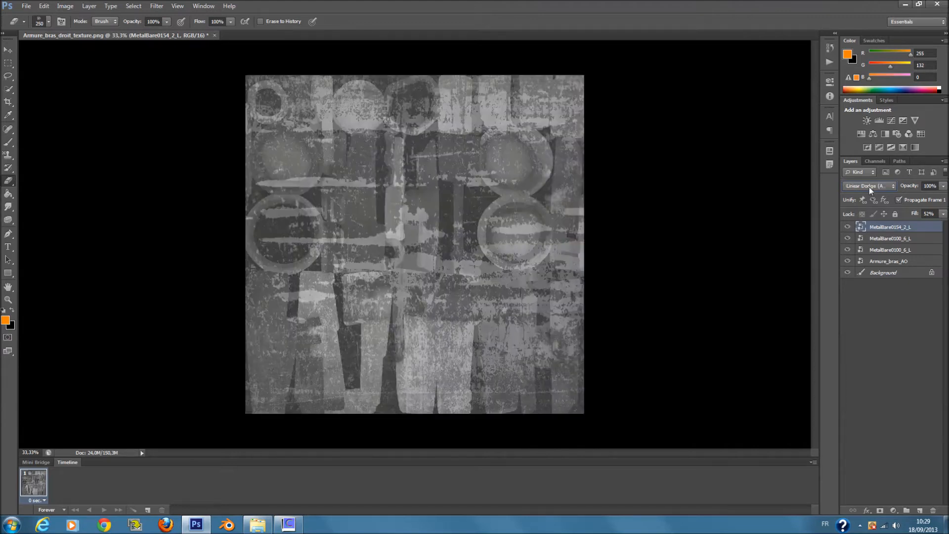
scroll(869, 187, "down", 3)
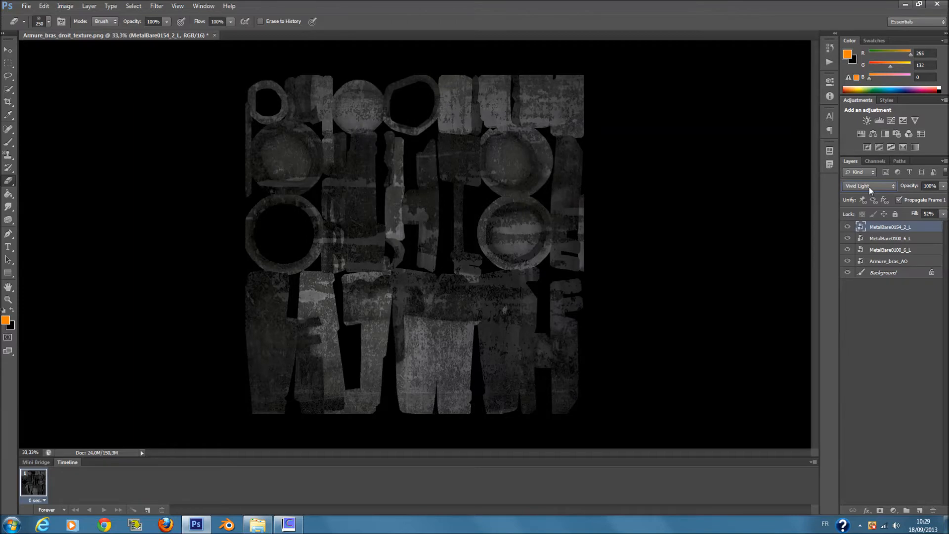
scroll(869, 187, "down", 4)
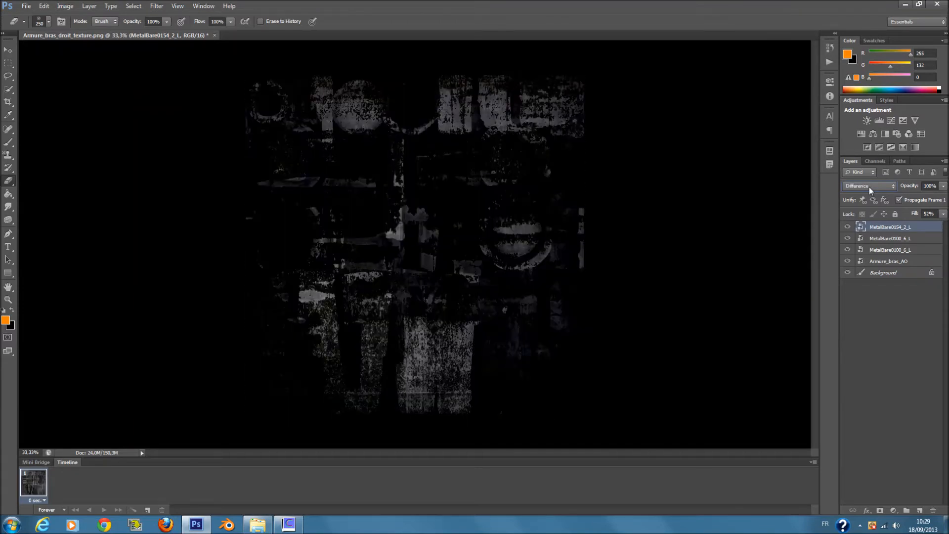
scroll(869, 187, "down", 6)
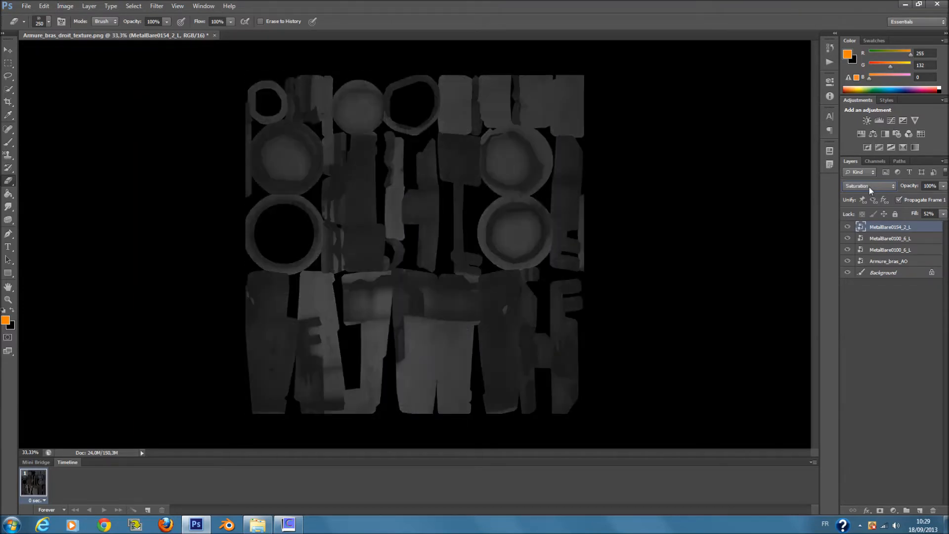
- Set the MetalBare0154_2_L layer's blend mode to Vivid Light and its fill to 38%
left_click(869, 187)
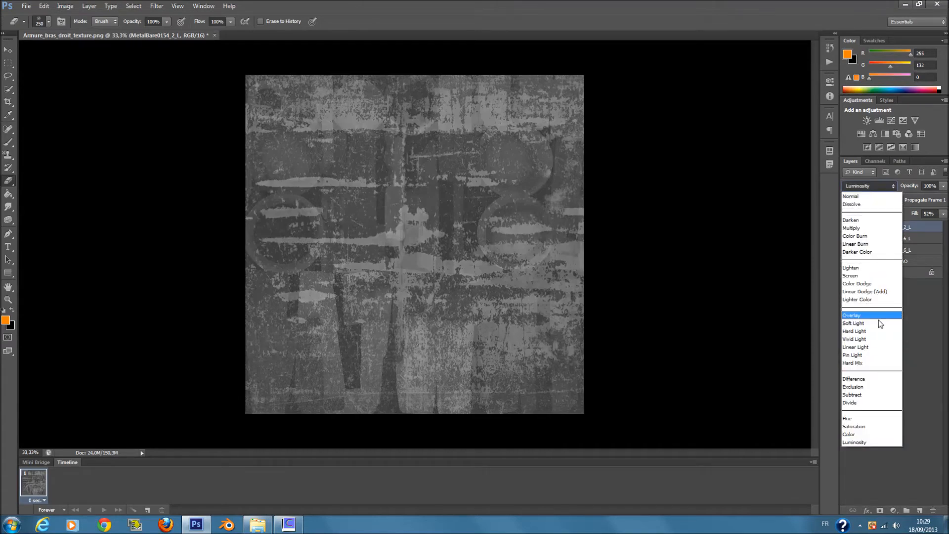
left_click(875, 339)
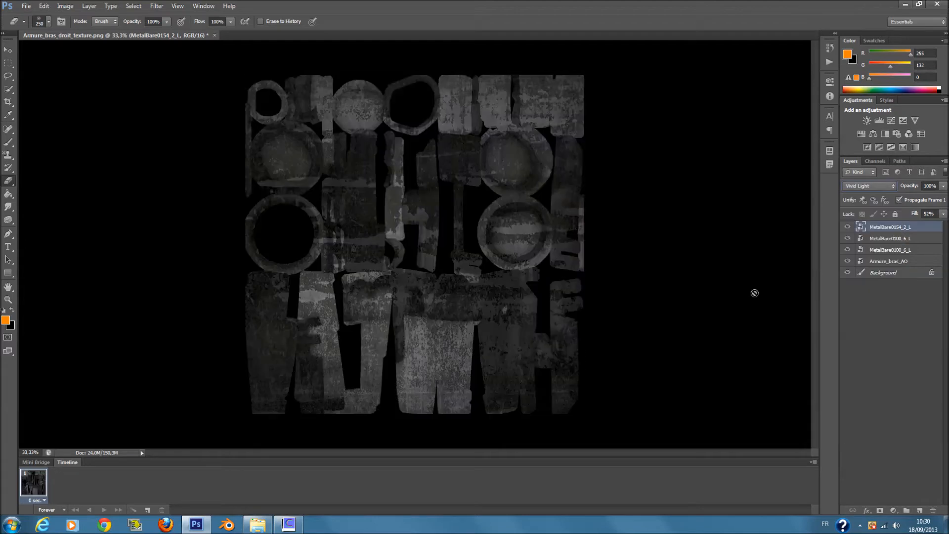
left_click(944, 217)
mouse_move(922, 226)
left_mouse_down()
mouse_move(940, 230)
mouse_move(915, 226)
left_mouse_up()
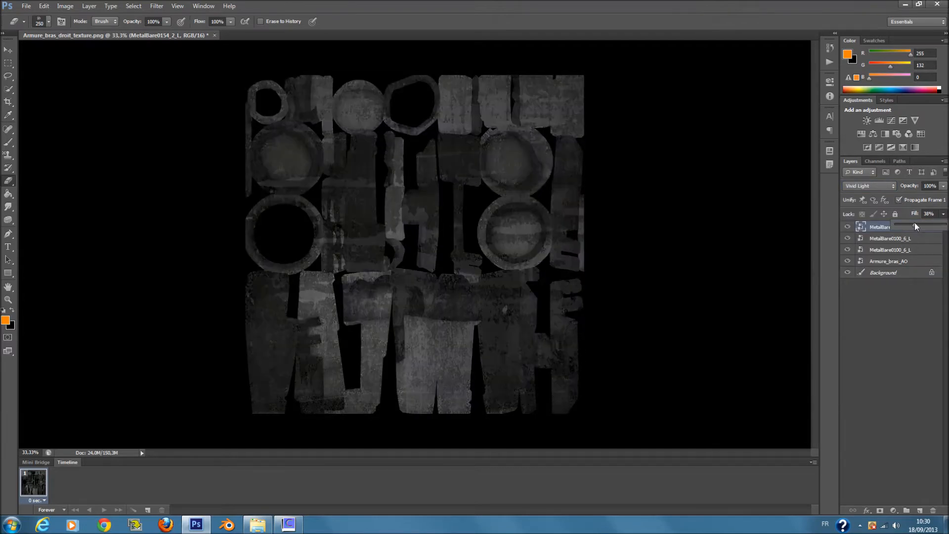
left_click(907, 321)
- Add a Brightness/Contrast adjustment above the metal layers with brightness -89 and contrast -7
left_click(866, 121)
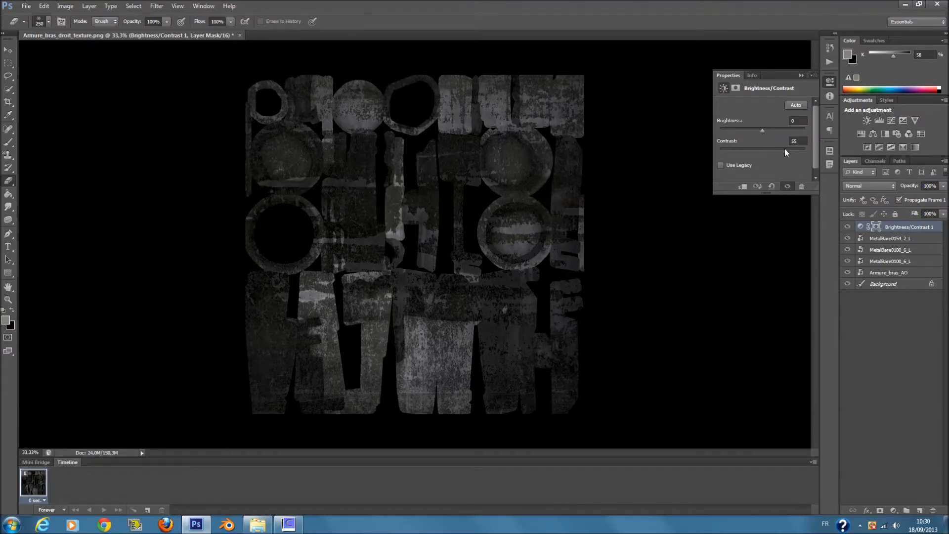
left_click_drag(766, 128, 720, 148)
left_click_drag(770, 132, 756, 167)
mouse_move(735, 131)
left_mouse_down()
mouse_move(780, 134)
mouse_move(737, 131)
left_mouse_up()
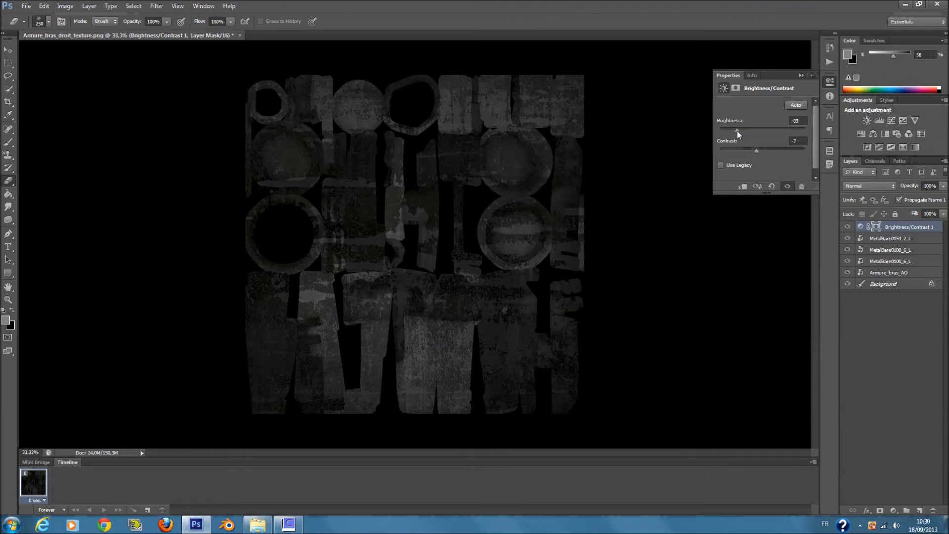
left_click(799, 75)
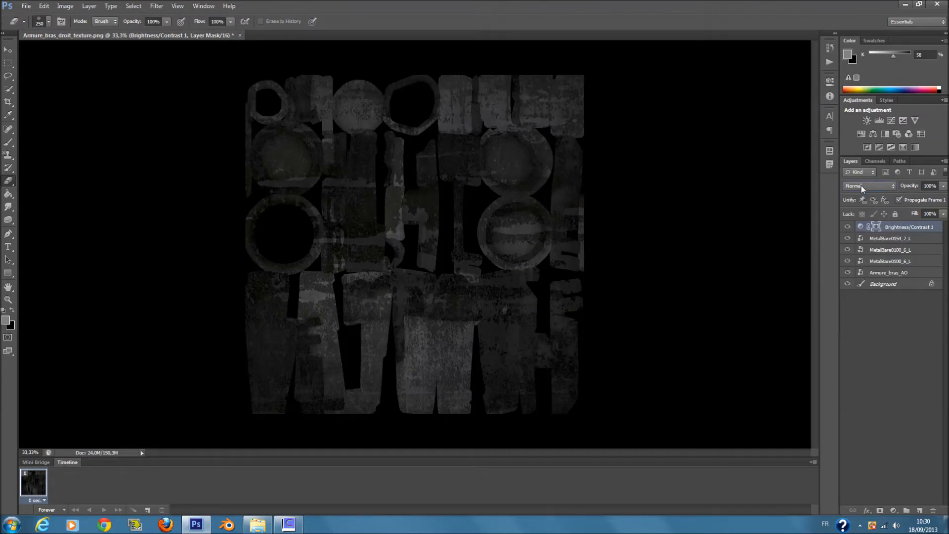
- Compare blend modes such as Multiply, Lighter Color, Subtract and Hard Light on the Brightness/Contrast 1 layer
scroll(861, 186, "down", 2)
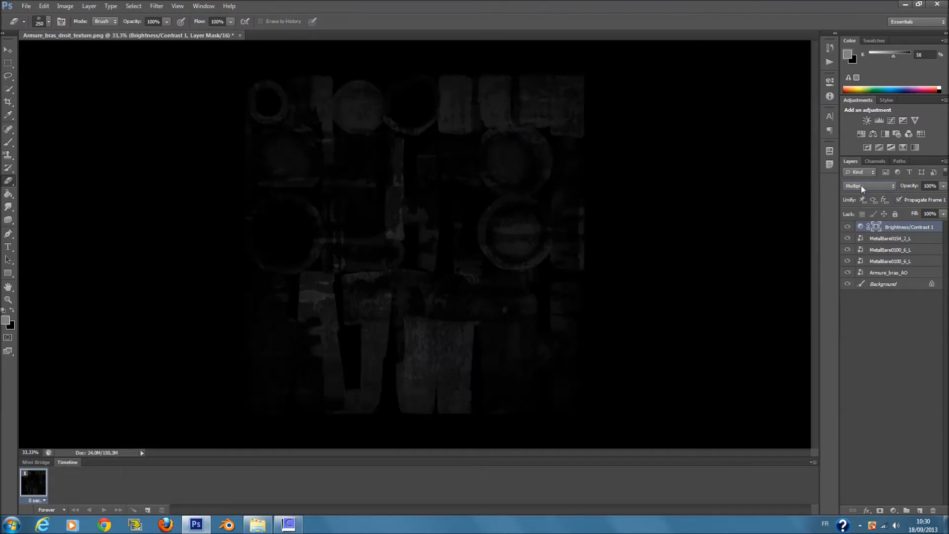
scroll(861, 185, "down", 6)
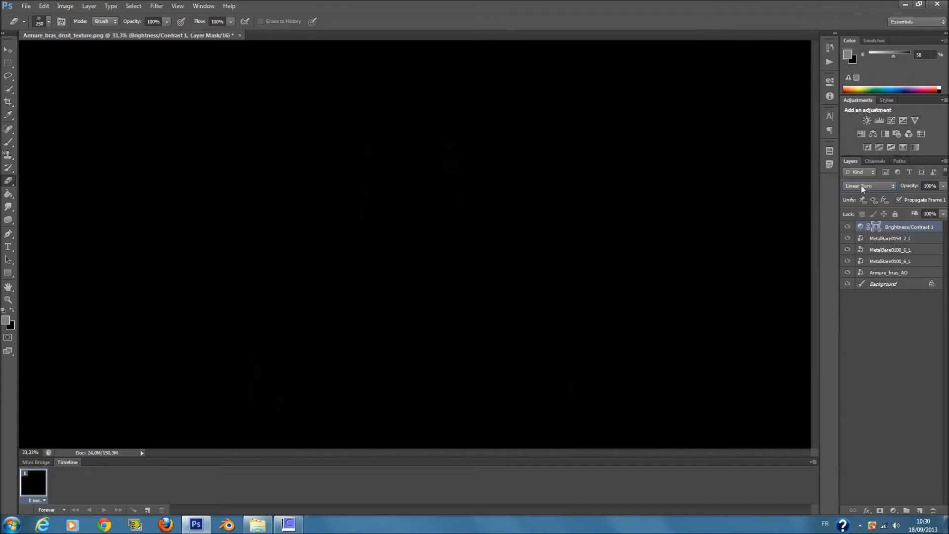
scroll(861, 186, "down", 4)
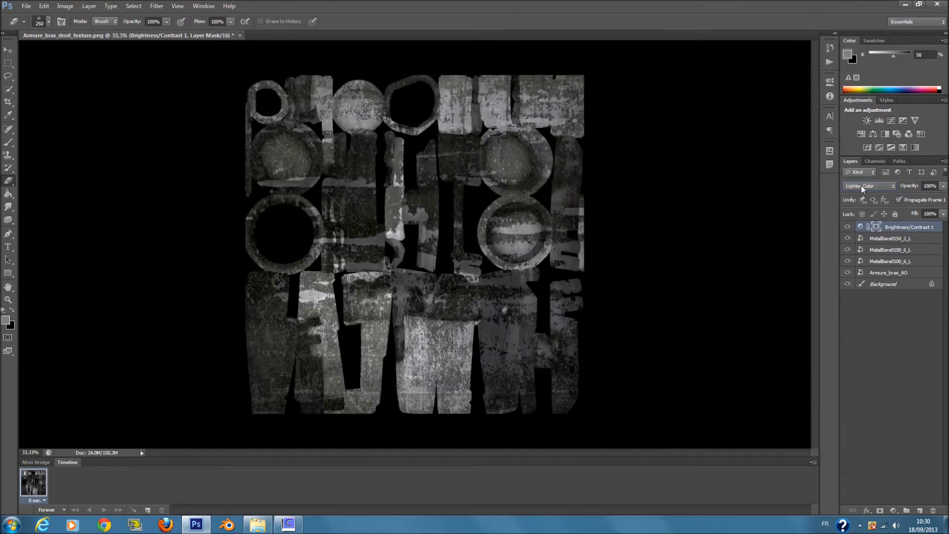
scroll(861, 185, "down", 2)
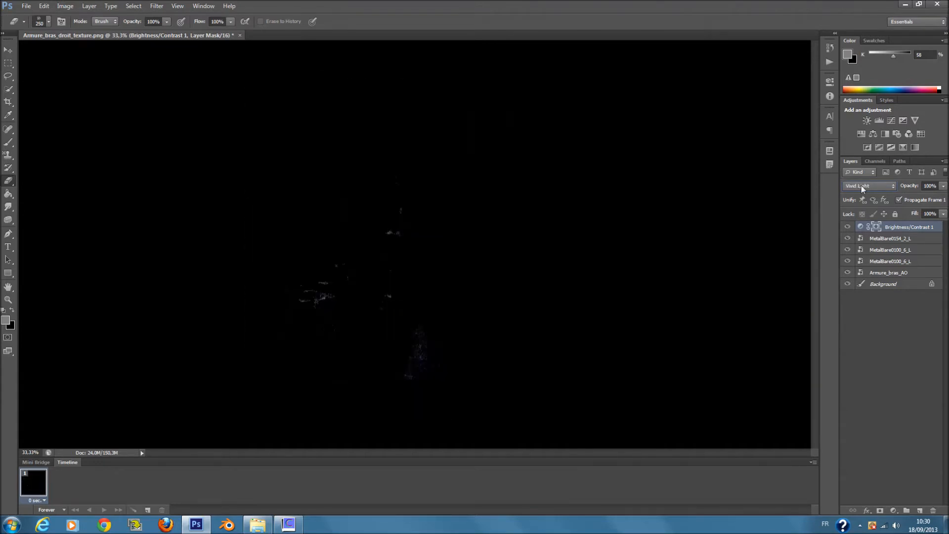
scroll(861, 185, "down", 10)
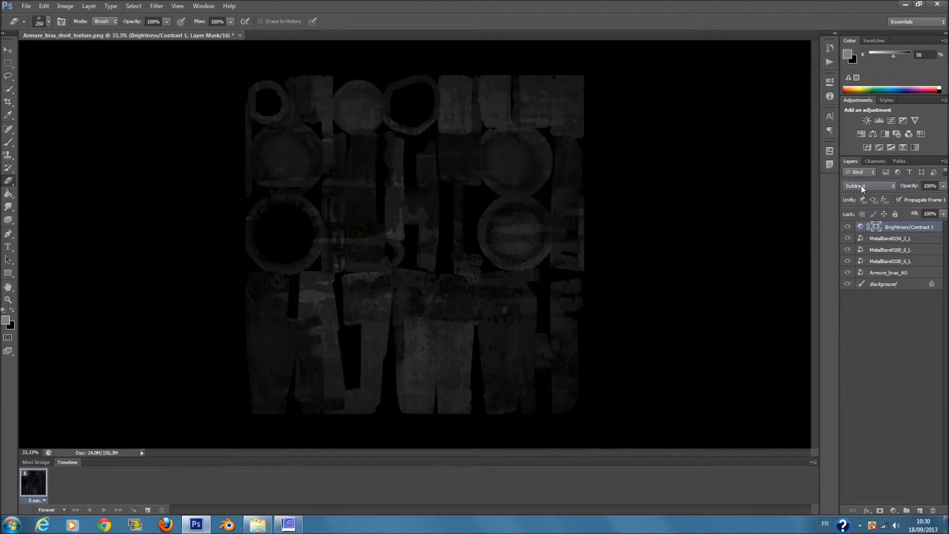
scroll(861, 185, "down", 1)
scroll(861, 185, "up", 4)
scroll(861, 185, "up", 3)
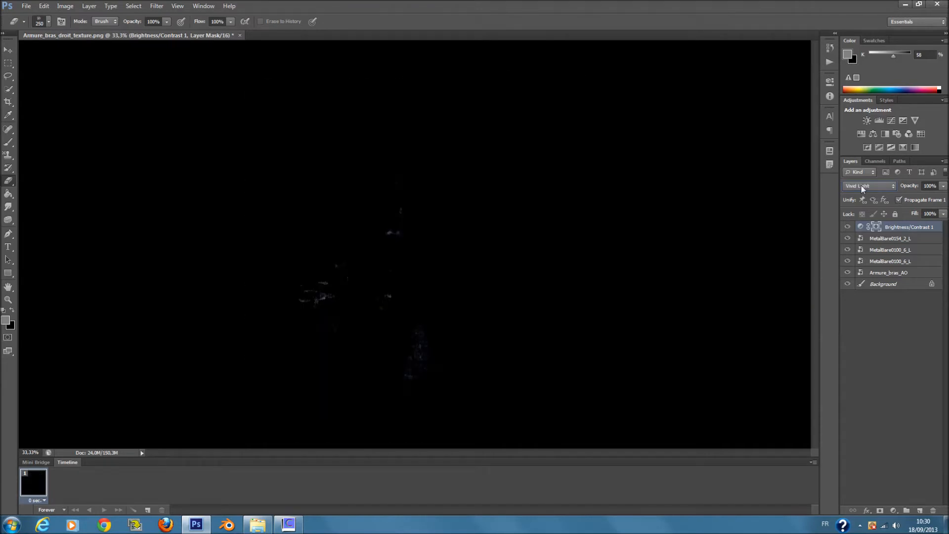
scroll(861, 185, "up", 1)
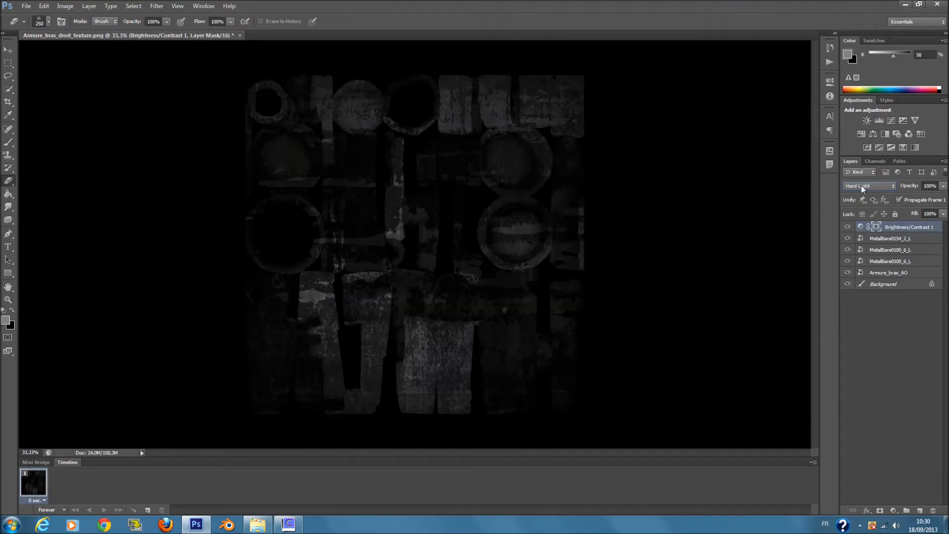
- Set the Brightness/Contrast 1 layer's blend mode to Vivid Light and its fill to 9%
scroll(861, 185, "down", 1)
left_click_drag(943, 213, 898, 227)
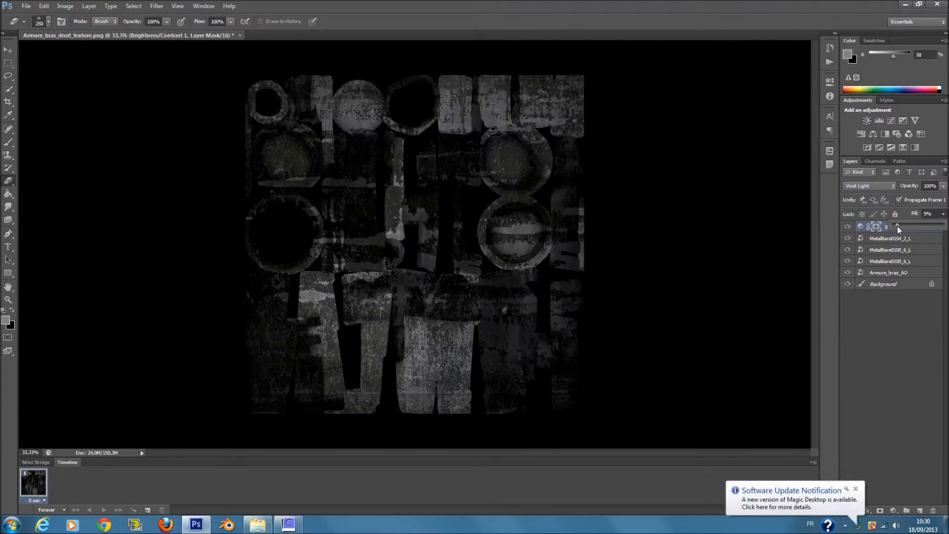
left_click(890, 331)
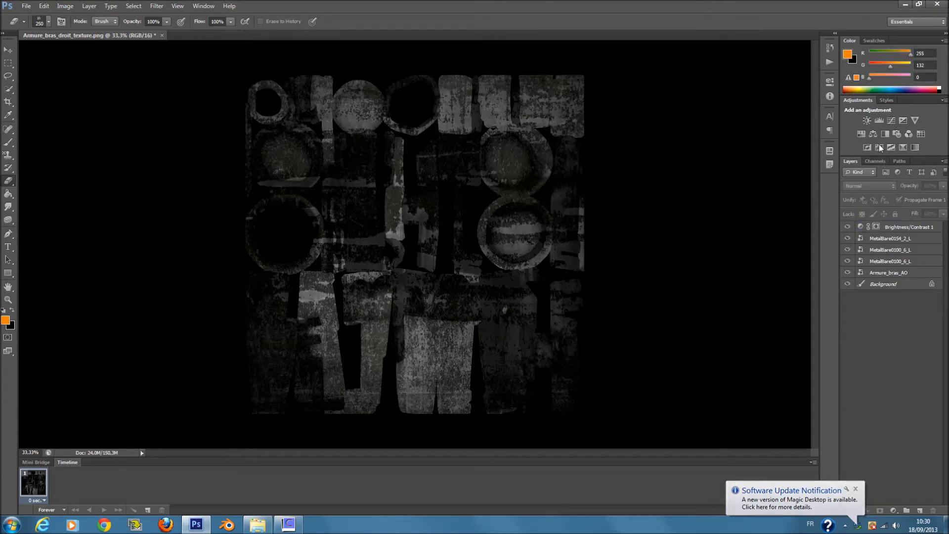
- Reduce the MetalBare0154_2_L layer's fill to 29%
left_click(890, 240)
left_click(943, 213)
mouse_move(925, 225)
left_mouse_down()
mouse_move(904, 223)
mouse_move(912, 229)
left_mouse_up()
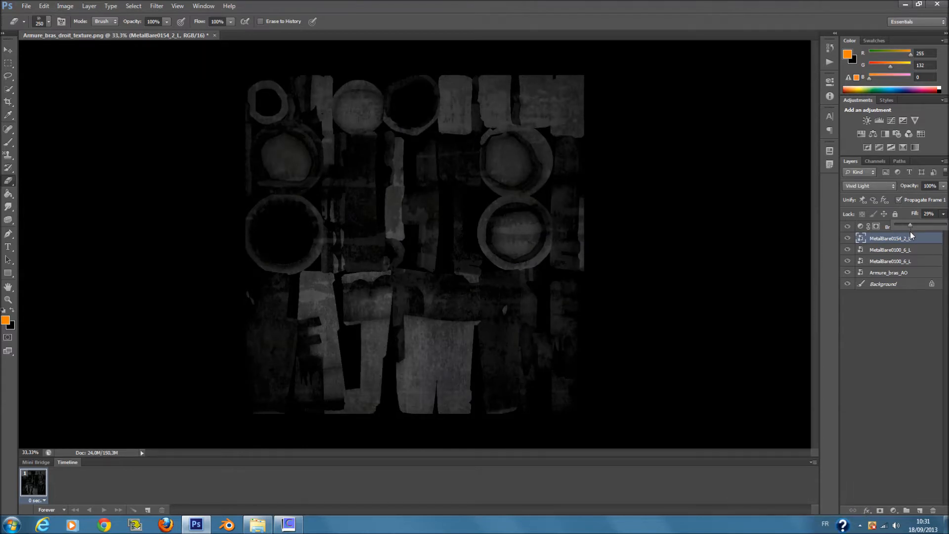
left_click(898, 314)
- Save a PNG copy of the texture as Armure_bras_droit_texture1.png in the Armure_bras_Droit folder, with Smallest / Slow compression and no interlacing
left_click(25, 6)
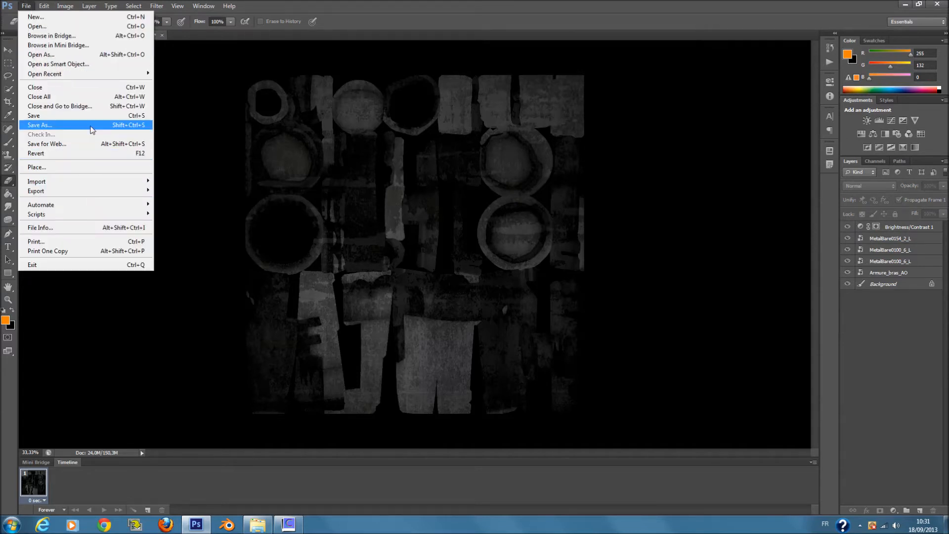
left_click(92, 126)
left_click(377, 277)
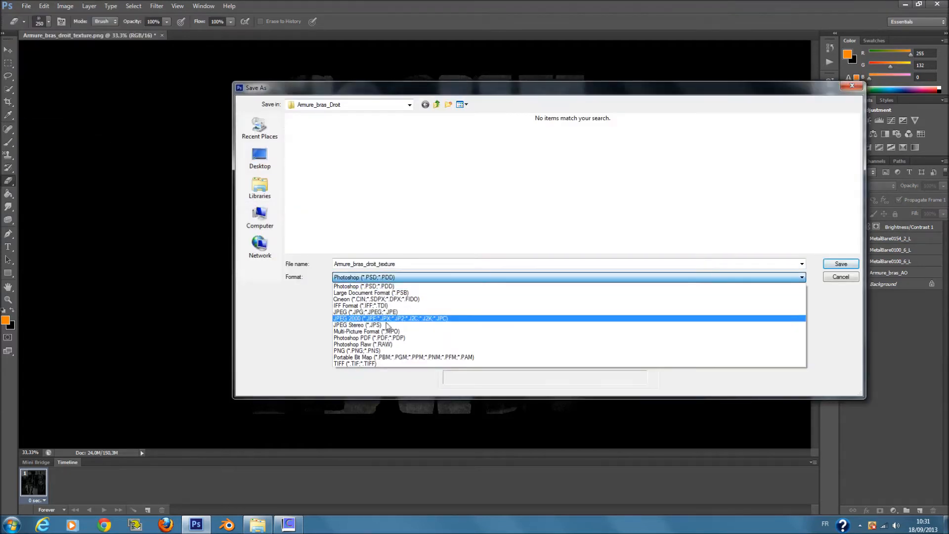
left_click(398, 351)
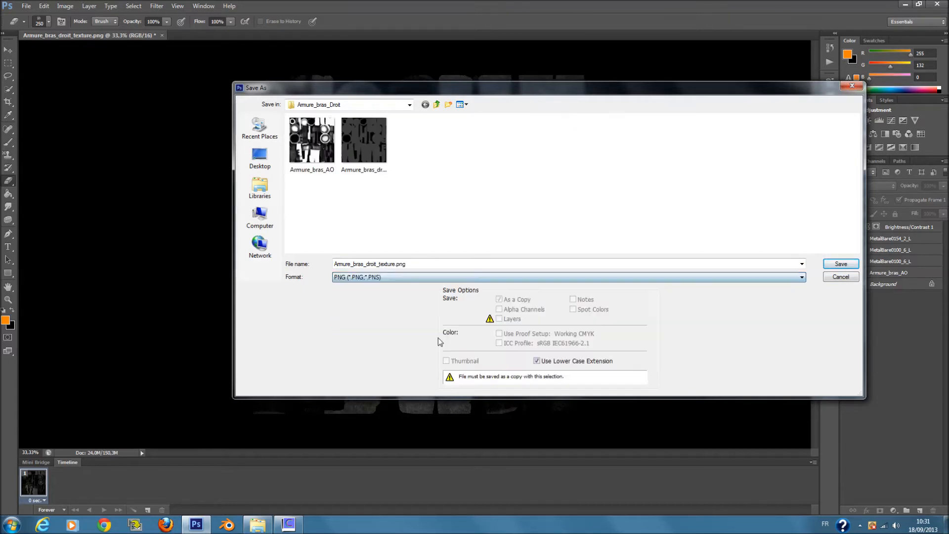
double_click(397, 264)
left_click(395, 264)
type("&")
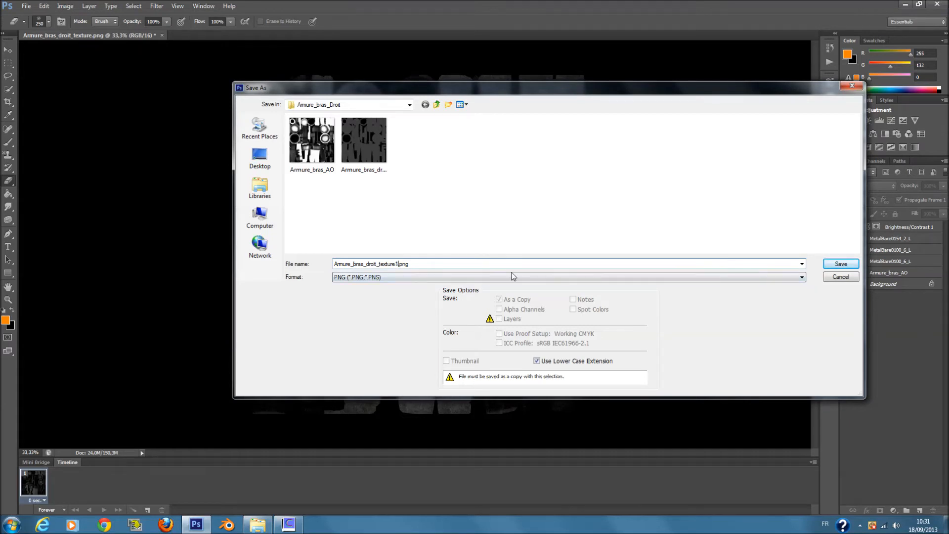
left_click(840, 264)
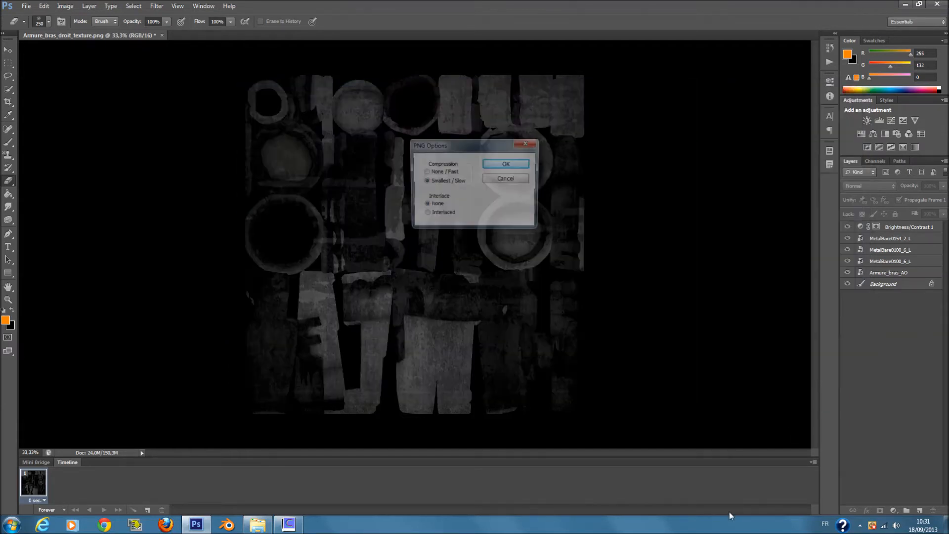
left_click(495, 167)
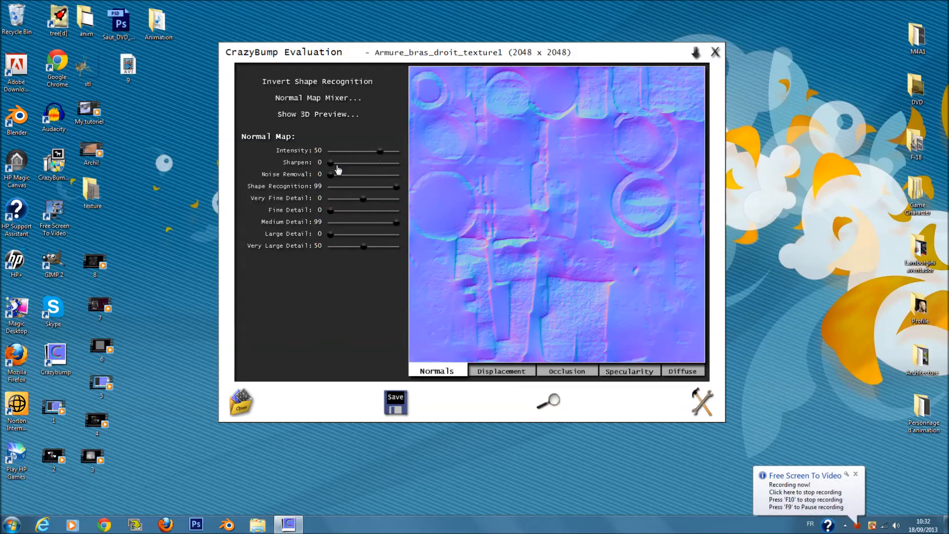
- In CrazyBump, set the arm texture's normal map Sharpen to 99 and Intensity to 23
left_click_drag(333, 166, 420, 178)
left_click_drag(380, 151, 370, 153)
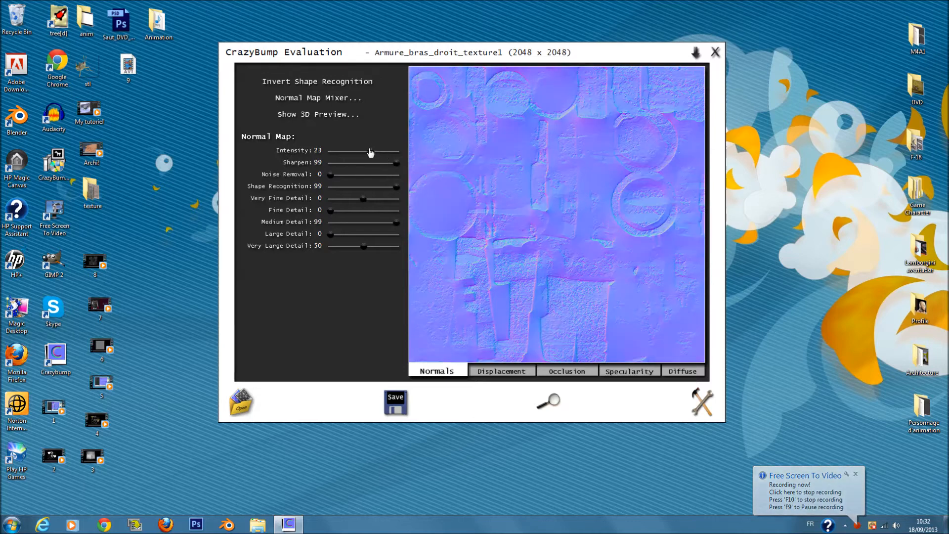
- Set the displacement map's Depth to 99, Enhance Detail to 99 and Soften to 0
left_click(480, 369)
left_click_drag(335, 307, 406, 303)
left_click_drag(338, 324, 322, 312)
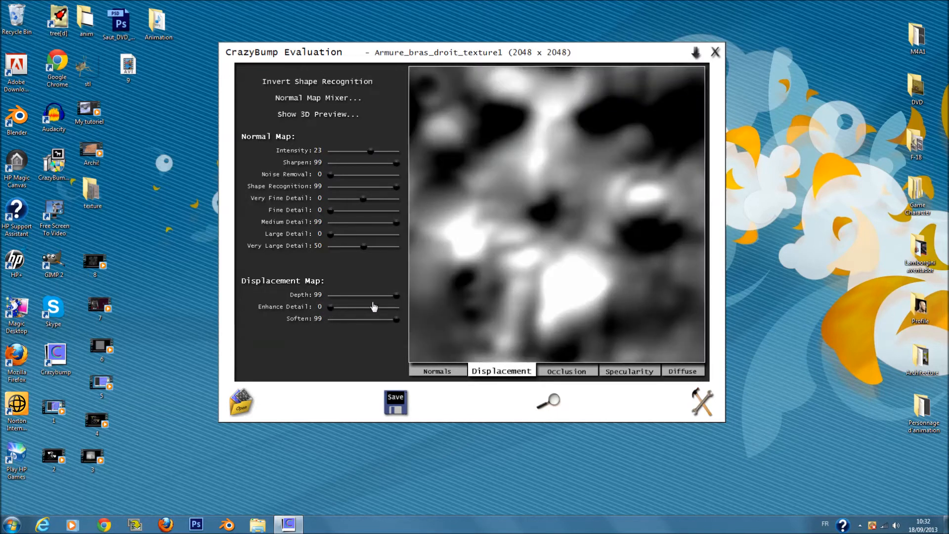
left_click_drag(396, 296, 275, 324)
left_click_drag(329, 312, 424, 323)
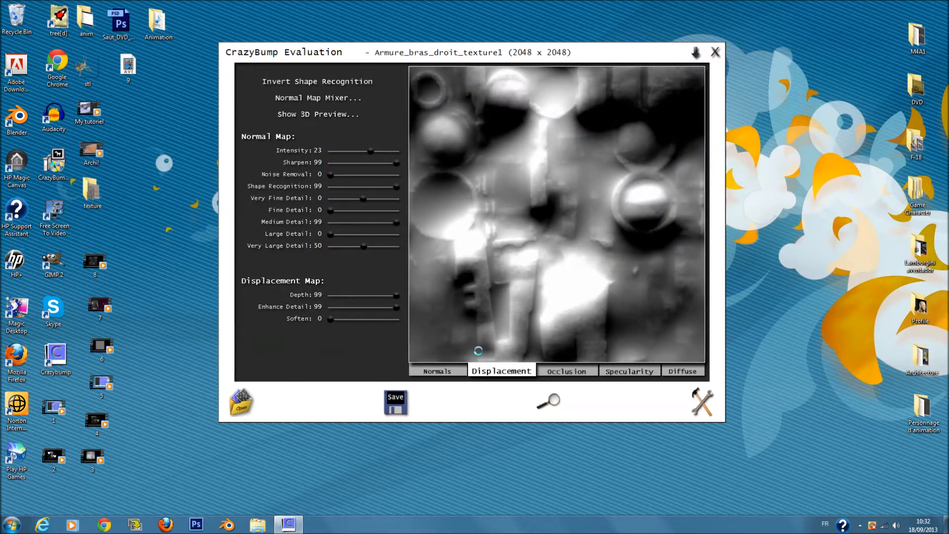
- Set the occlusion map's Power to 99 and Enhance Detail to 92
left_click(566, 371)
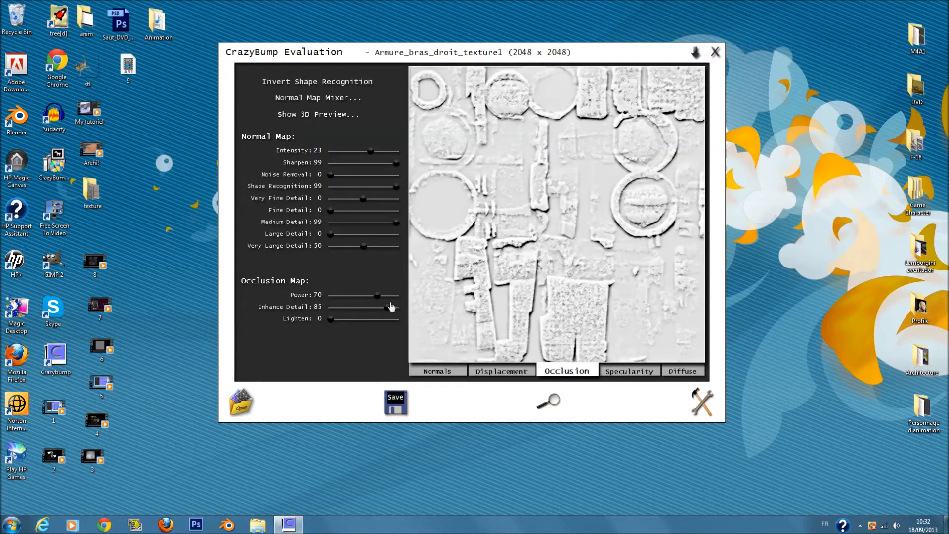
mouse_move(390, 308)
left_mouse_down()
mouse_move(381, 312)
mouse_move(391, 296)
mouse_move(408, 303)
mouse_move(392, 307)
left_mouse_up()
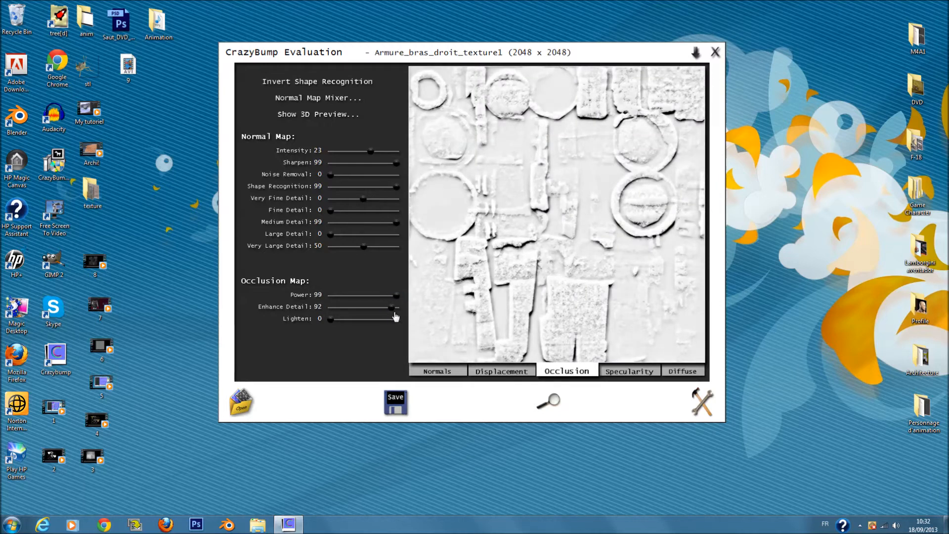
- Set the occlusion map's Power to 0, Enhance Detail to 89 and Lighten to 36
mouse_move(391, 299)
left_mouse_down()
mouse_move(304, 296)
mouse_move(346, 321)
mouse_move(374, 322)
mouse_move(366, 324)
mouse_move(354, 321)
mouse_move(391, 309)
left_mouse_up()
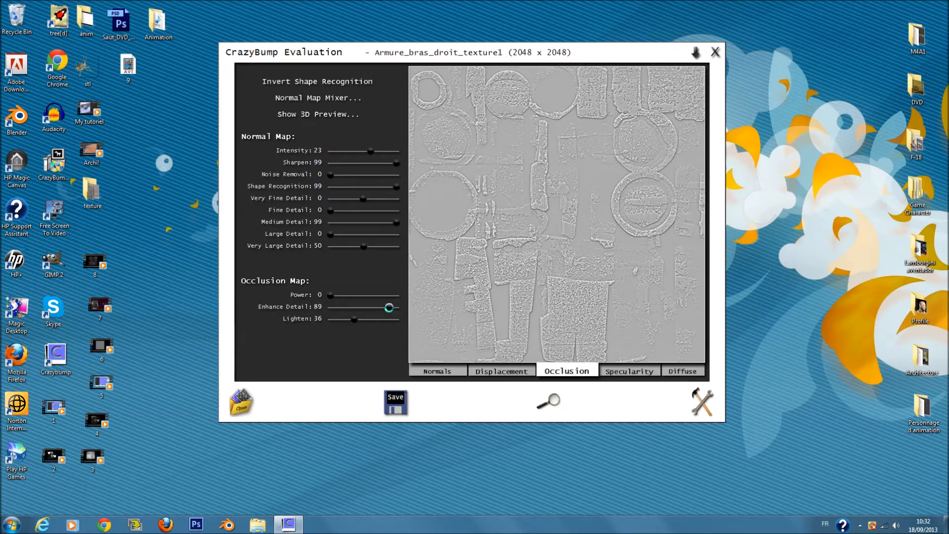
- Set the specularity map's Enhance Detail to 80, Brightness to 44, Contrast to 43, Add Noise to 10, Texture Influence to 19 and Slope Influence to 11
left_click(621, 375)
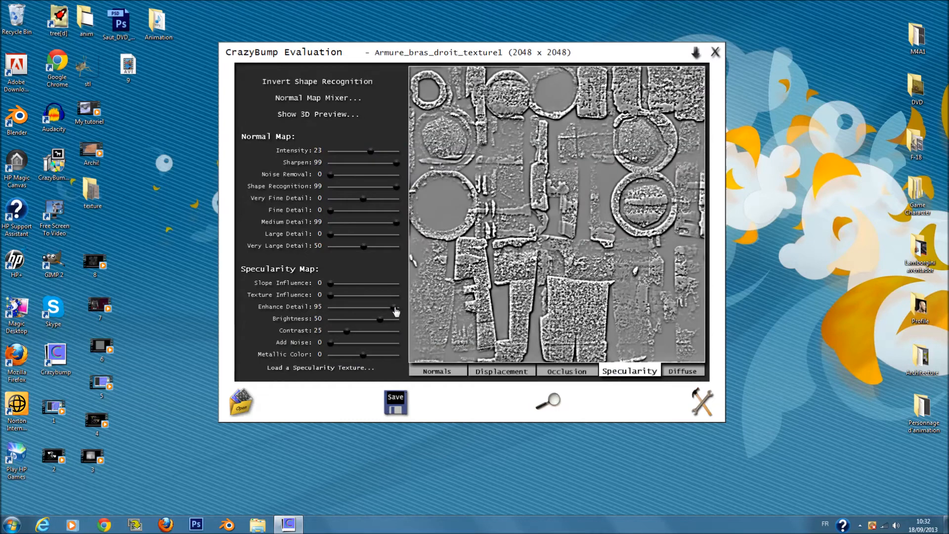
left_click_drag(396, 310, 386, 311)
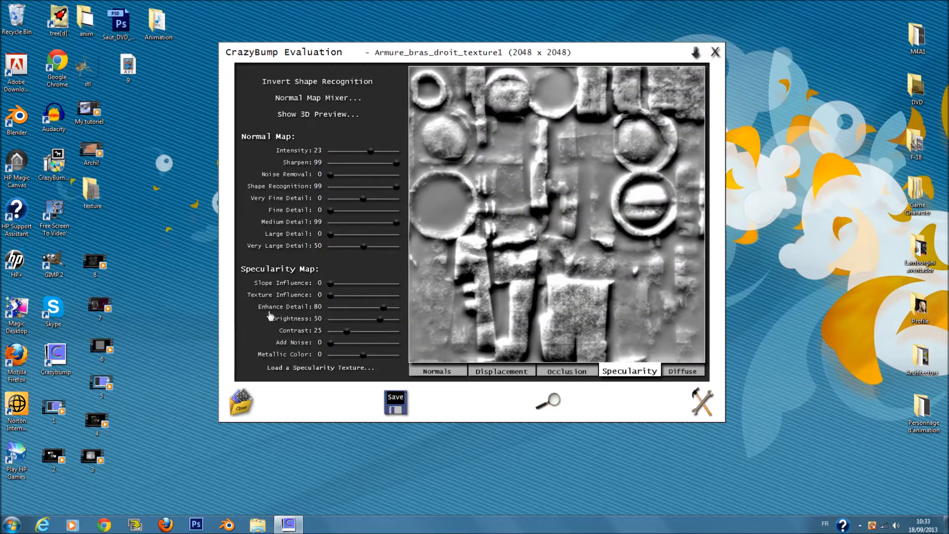
left_click_drag(384, 320, 337, 343)
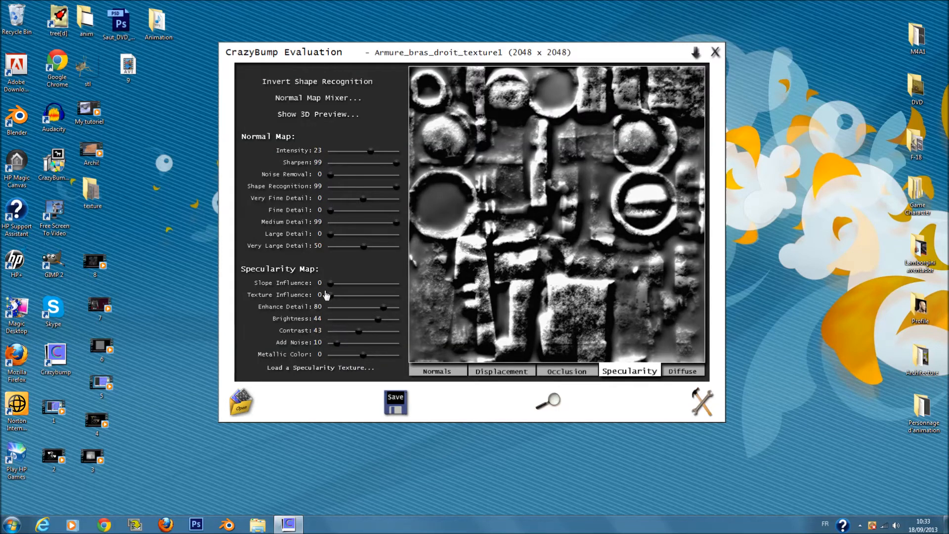
mouse_move(330, 296)
left_mouse_down()
mouse_move(342, 297)
mouse_move(338, 283)
left_mouse_up()
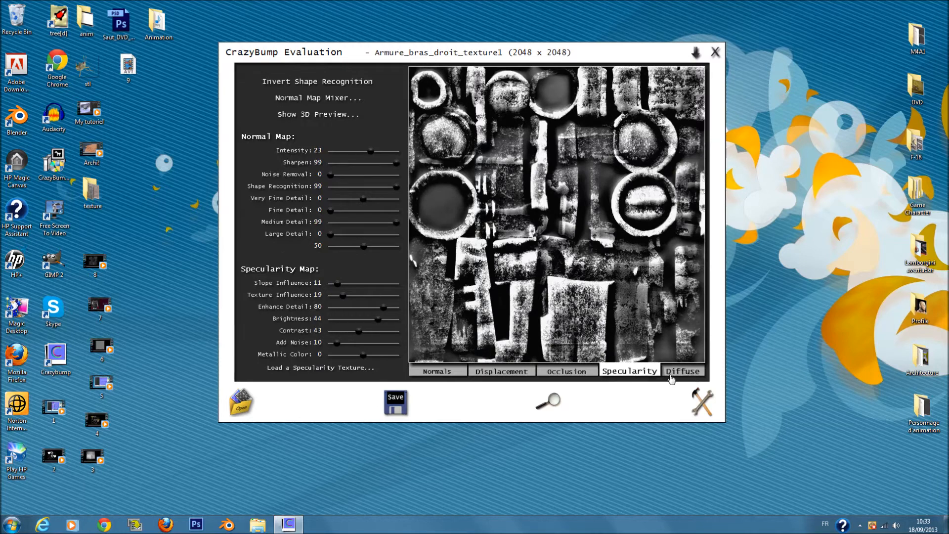
- Set the diffuse map's 3D Crevices to 9, Remove Shading to 1 and Color Correction to 0, and lower Remove Highlights to its minimum
left_click(671, 378)
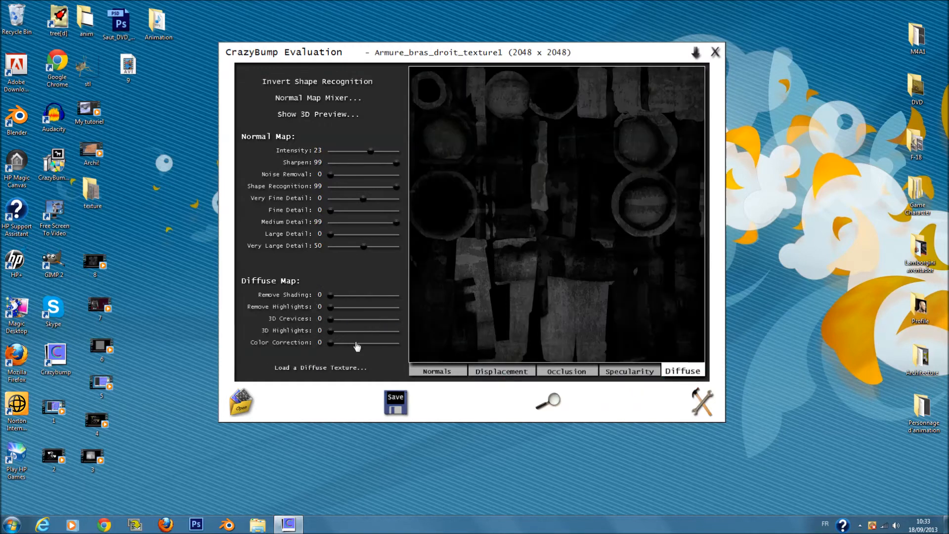
left_click_drag(330, 343, 359, 352)
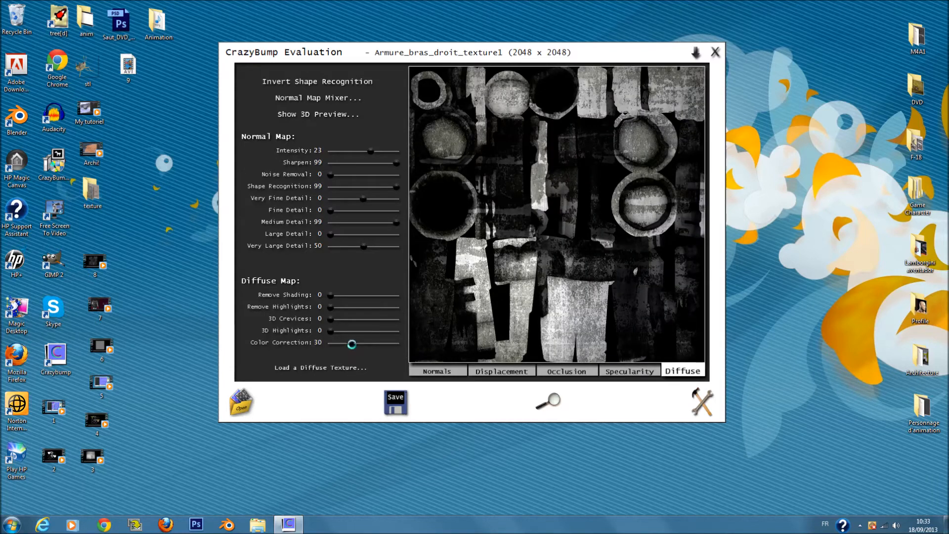
mouse_move(329, 319)
left_mouse_down()
mouse_move(346, 311)
mouse_move(347, 299)
left_mouse_up()
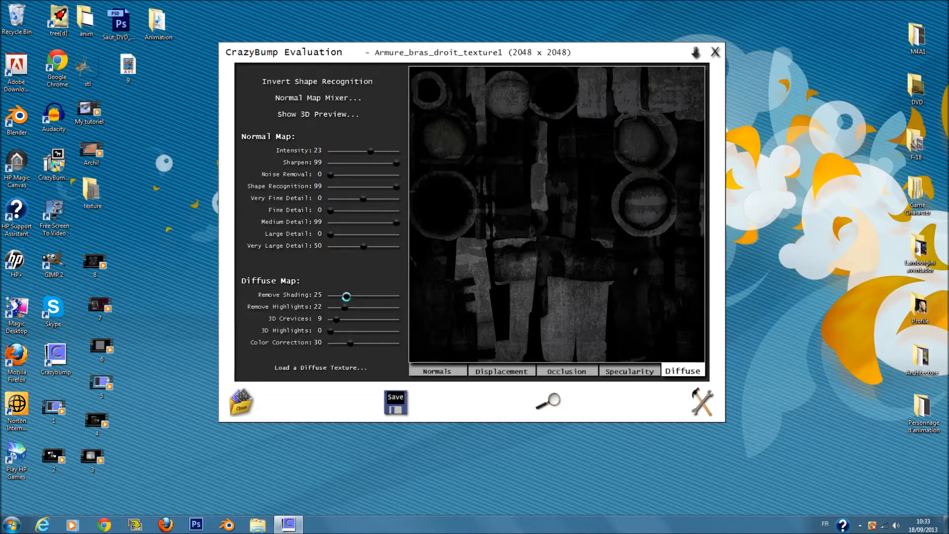
left_click_drag(346, 299, 330, 295)
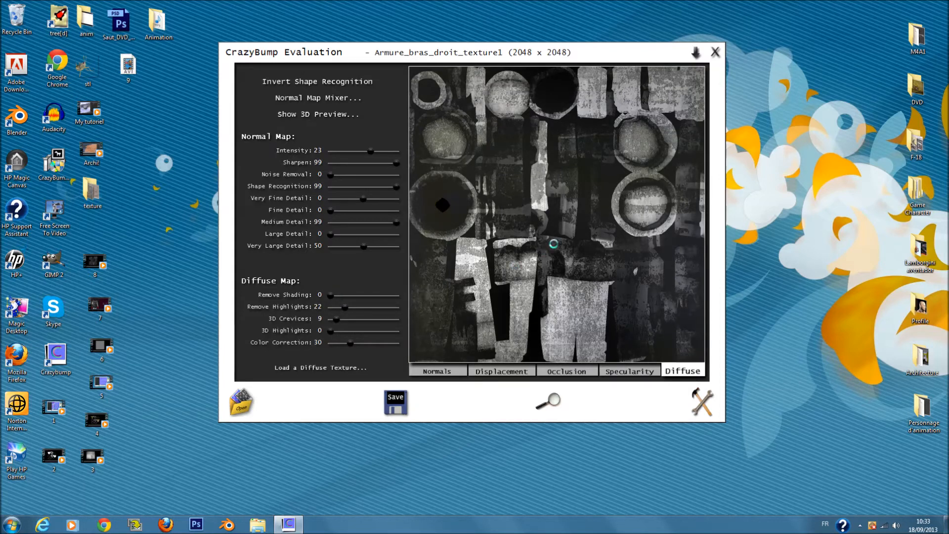
left_click(332, 296)
left_click_drag(350, 343, 321, 344)
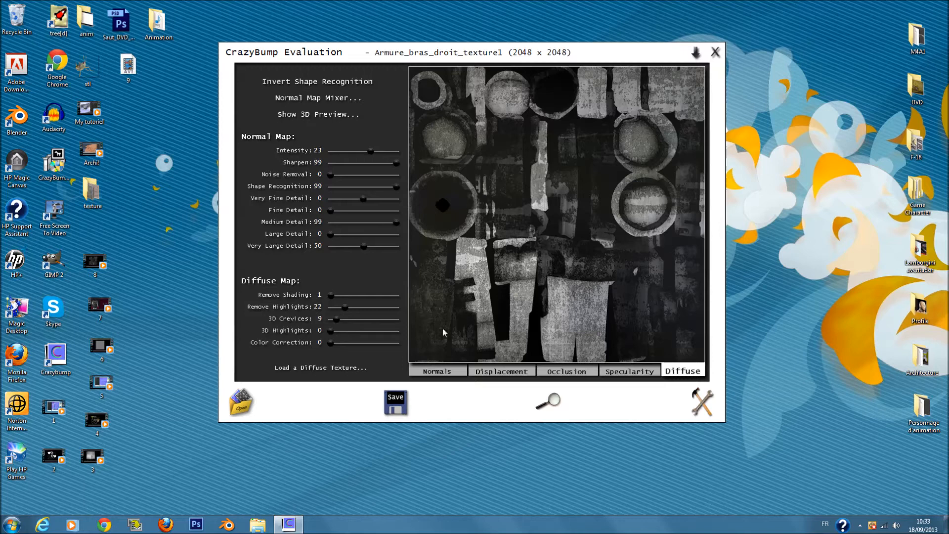
left_click_drag(342, 309, 322, 308)
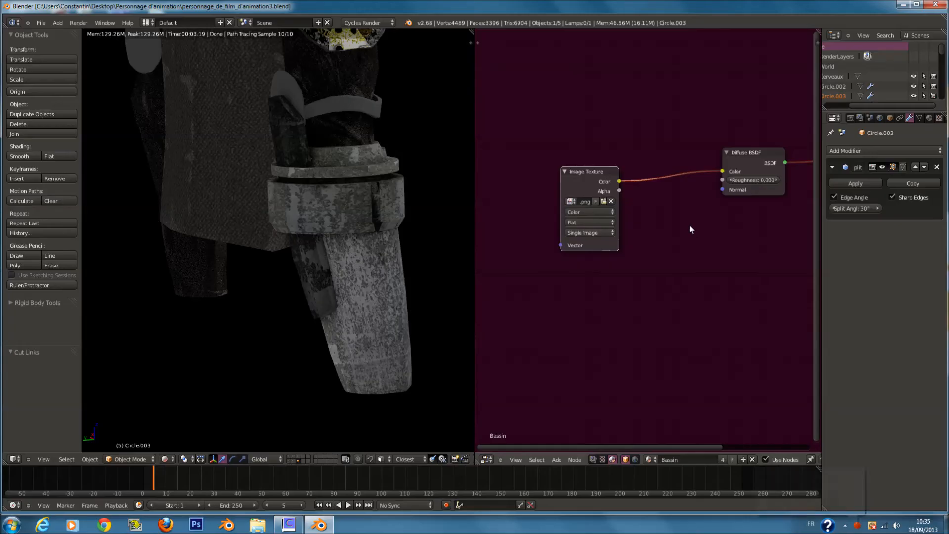
- In Blender, move the Bassin material's Material Output and Diffuse BSDF nodes apart to make room between them
middle_click_drag(689, 223, 564, 265)
left_click_drag(762, 216, 838, 235)
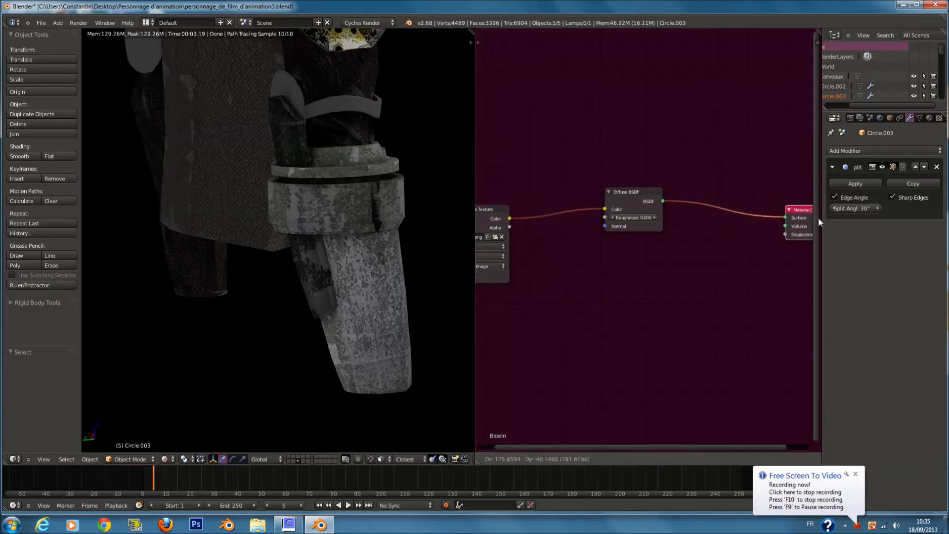
left_click_drag(624, 189, 636, 197)
scroll(443, 221, "up", 4)
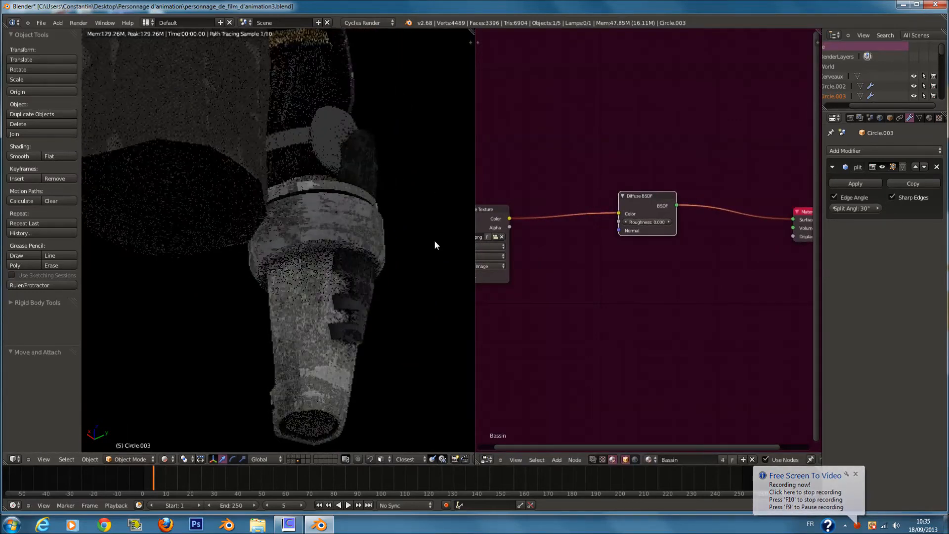
middle_click_drag(387, 284, 288, 215)
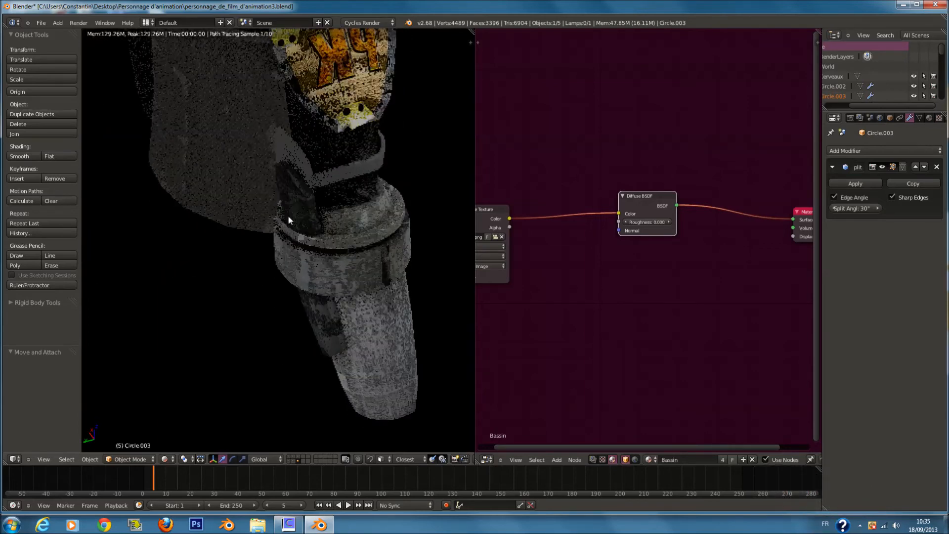
middle_click_drag(353, 288, 256, 276)
left_click_drag(643, 201, 590, 210)
- Add a Mix Shader node on the link between the Diffuse BSDF and the Material Output
key("shift+a")
mouse_move(627, 286)
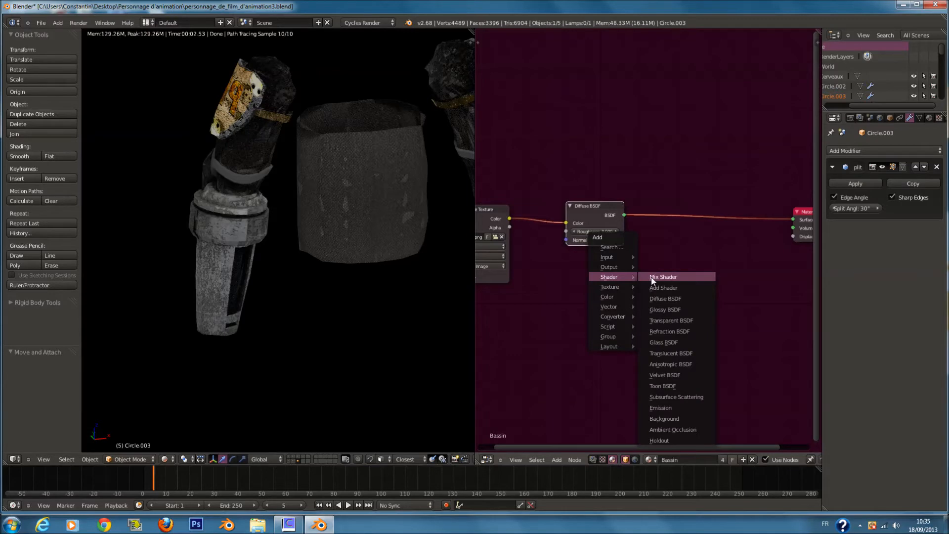
left_click(656, 277)
left_click(704, 211)
left_click(720, 225)
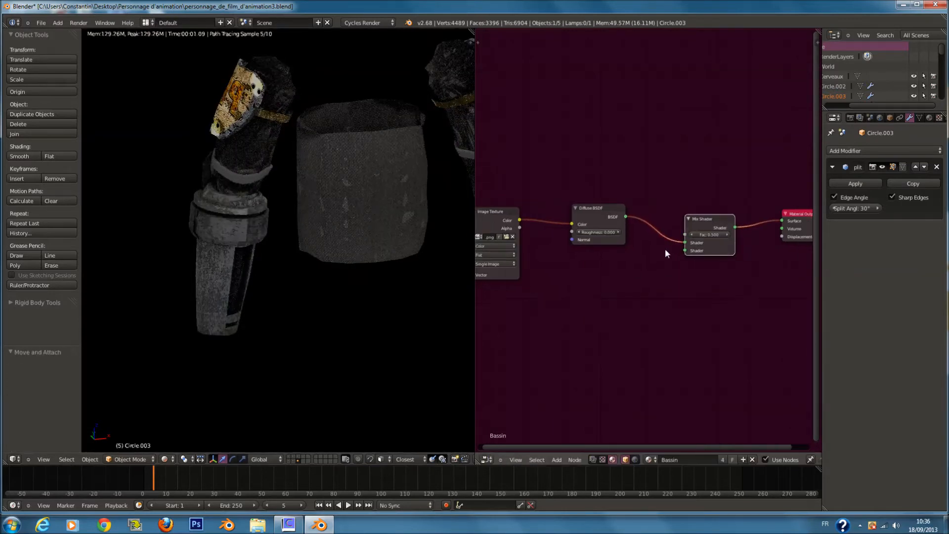
- Space out the Image Texture and Diffuse BSDF nodes ahead of the Mix Shader
scroll(665, 248, "up", 4, "ctrl")
left_click(530, 219)
left_click_drag(529, 219, 499, 221)
left_click(649, 212)
left_click_drag(649, 211, 639, 213)
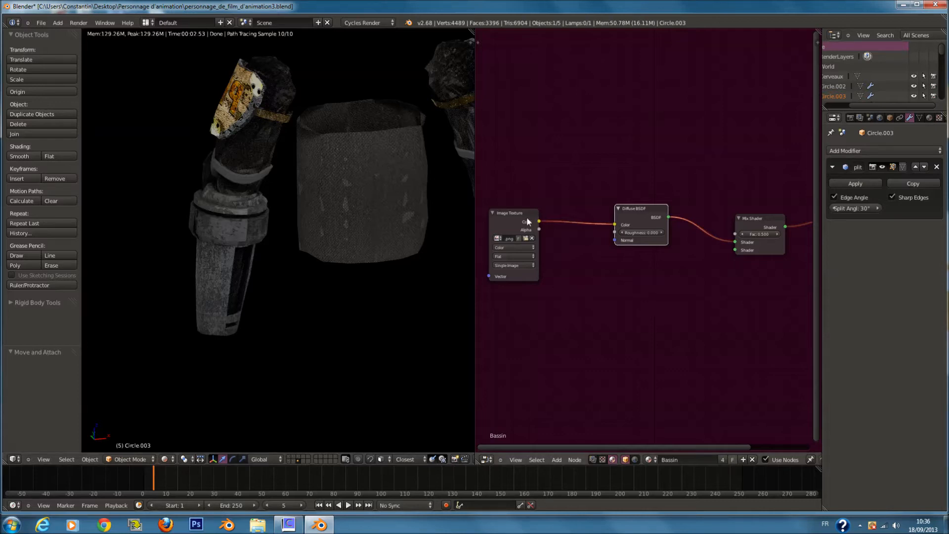
- Deselect all nodes and save the scene twice over personnage_de_film_d'animation3.blend
scroll(527, 217, "down", 1)
key("a")
key("a")
key("ctrl+s")
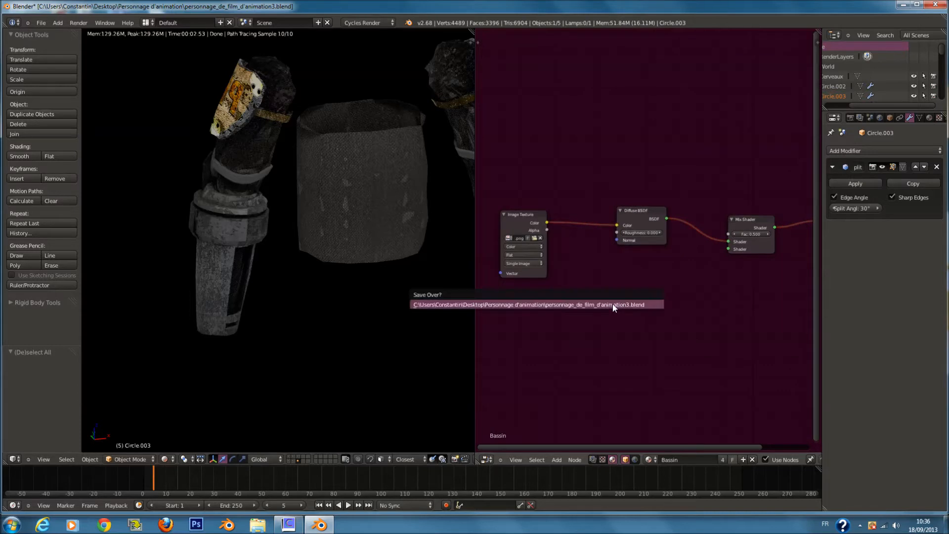
left_click(615, 304)
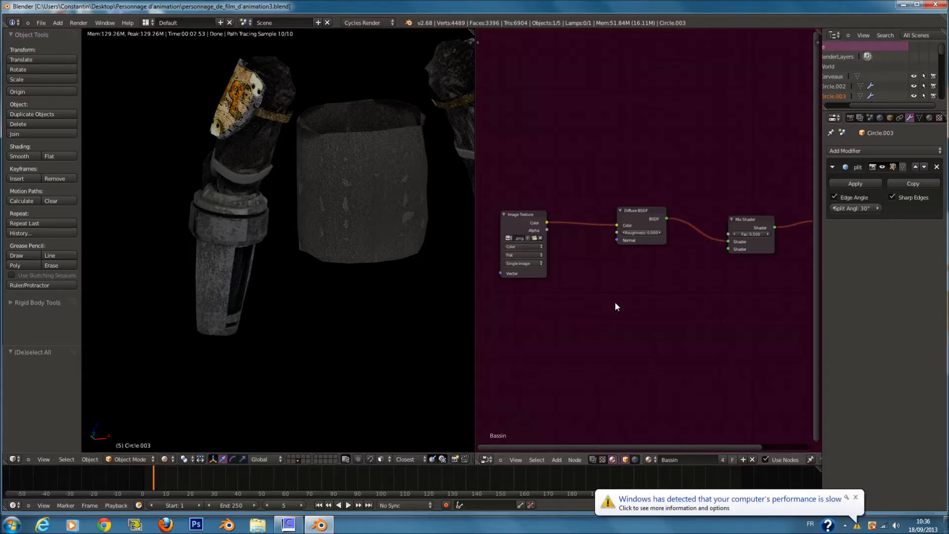
scroll(631, 207, "down", 1)
middle_click_drag(631, 207, 622, 277)
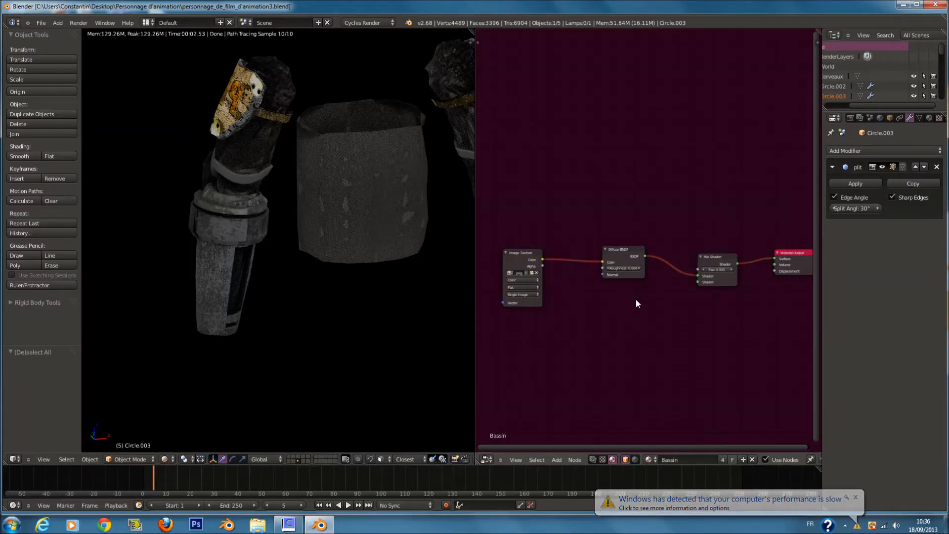
key("ctrl+s")
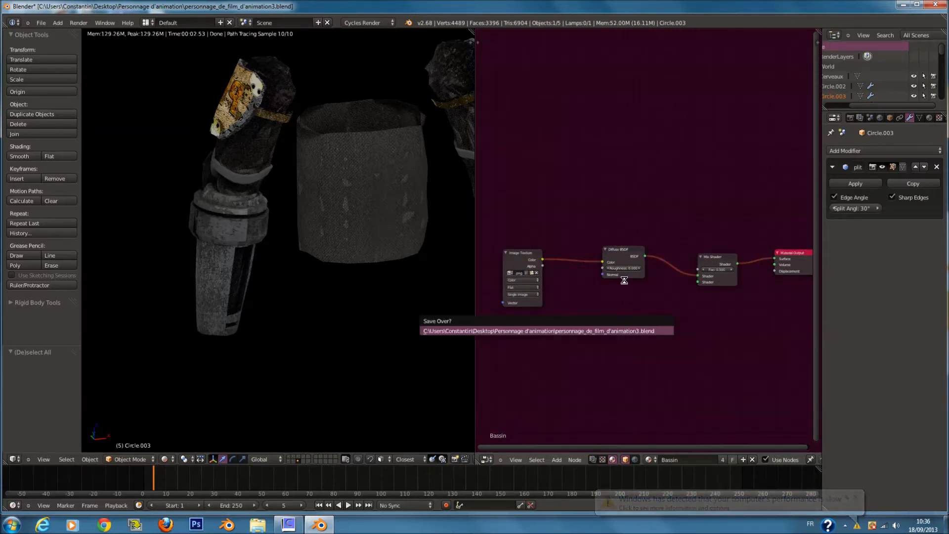
key("Return")
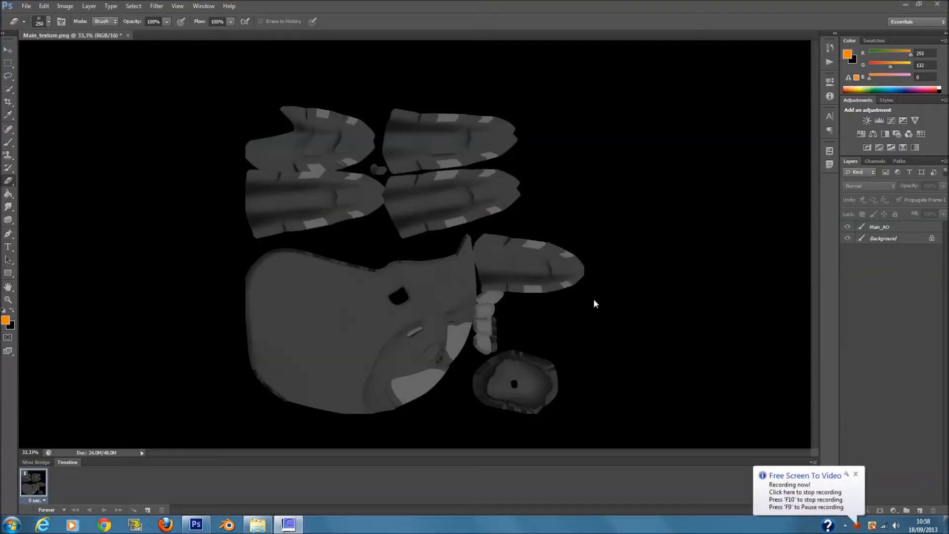
- In Photoshop, try a 51% fill on the Main_AO layer of Main_texture.png, restore it to 100% and deselect the layer
left_click(883, 229)
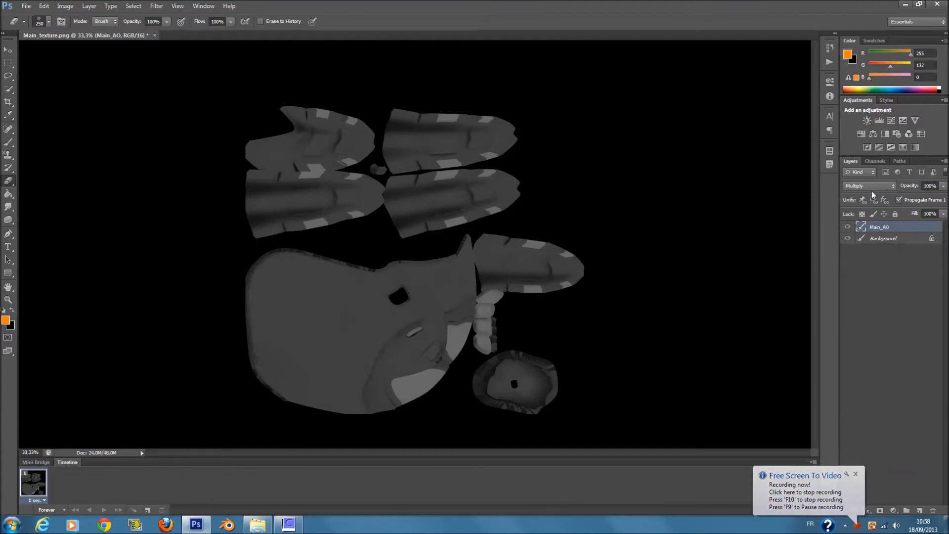
left_click(943, 213)
left_click(918, 224)
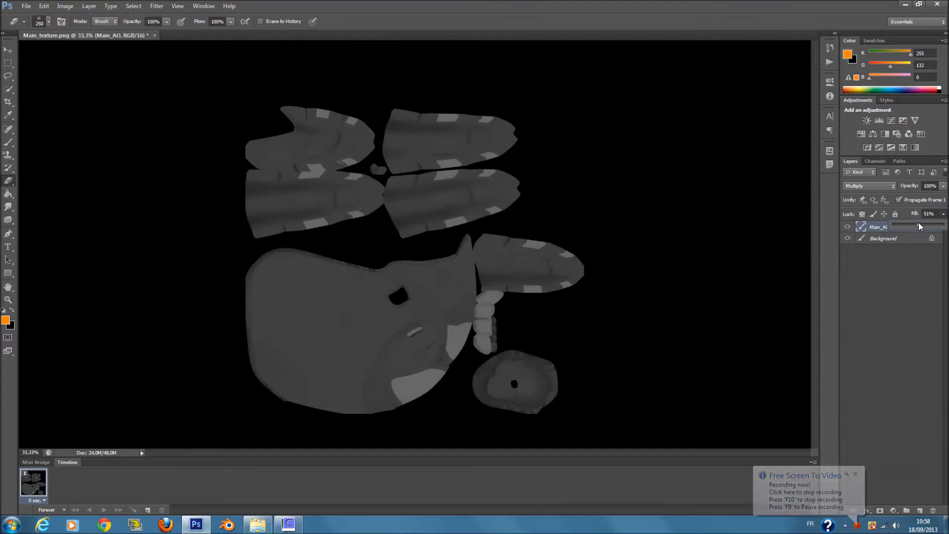
left_click_drag(919, 223, 944, 225)
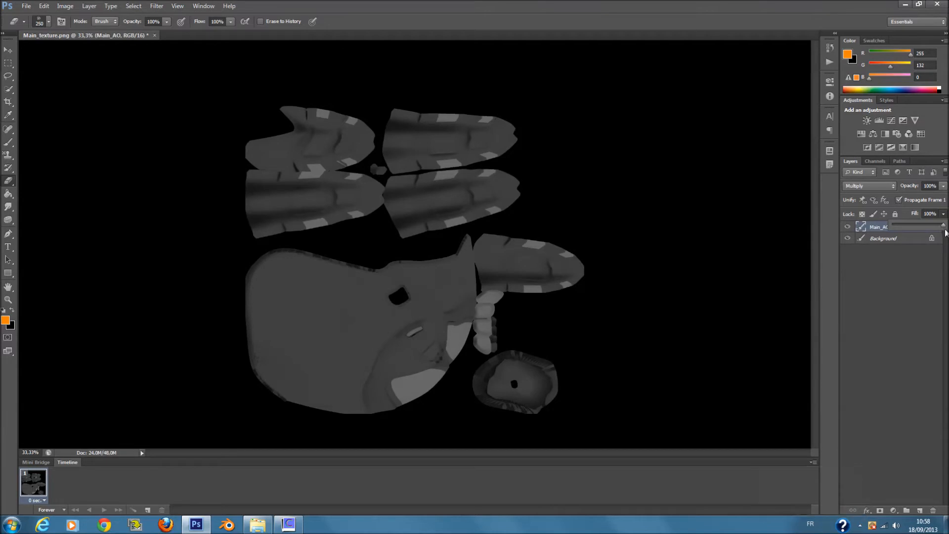
left_click(920, 260)
left_click(916, 263)
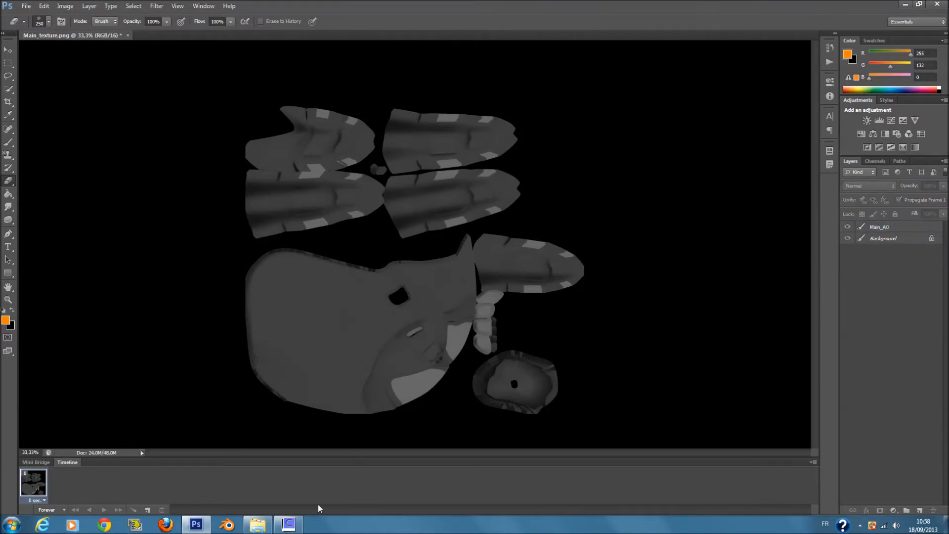
- Place the texture_nano image from the texture folder into Main_texture.png and stretch it to cover all the hand's UV islands
left_click(257, 524)
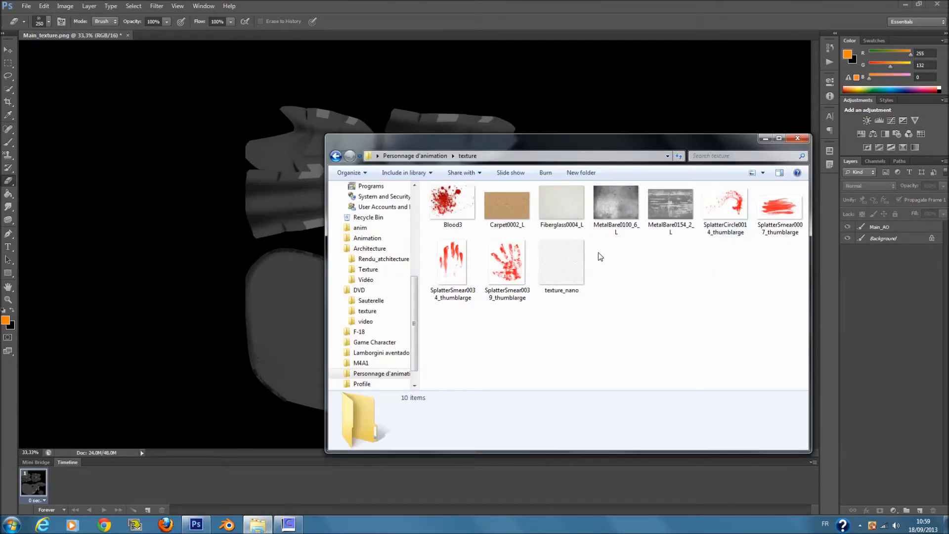
left_click_drag(556, 275, 420, 267)
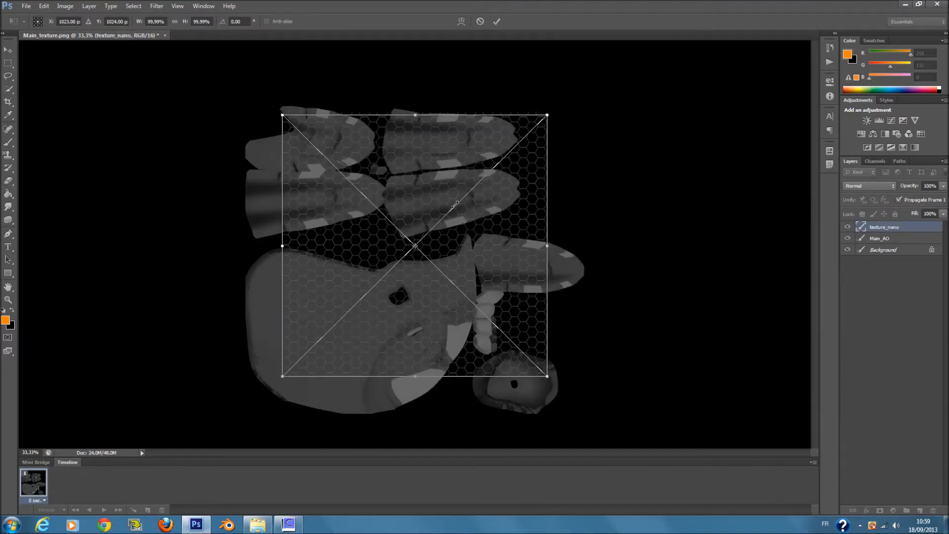
left_click_drag(436, 244, 562, 74)
left_click_drag(369, 277, 320, 284)
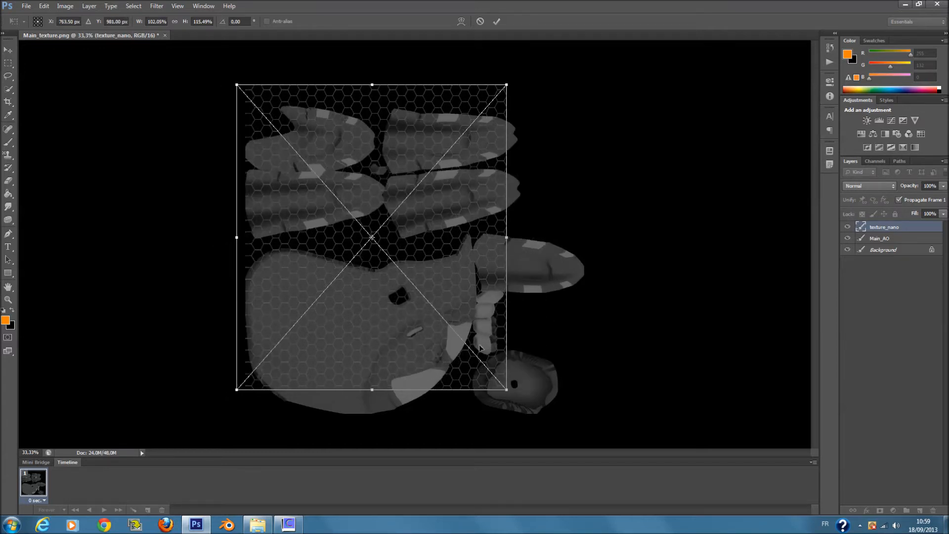
left_click_drag(505, 388, 584, 419)
key("e")
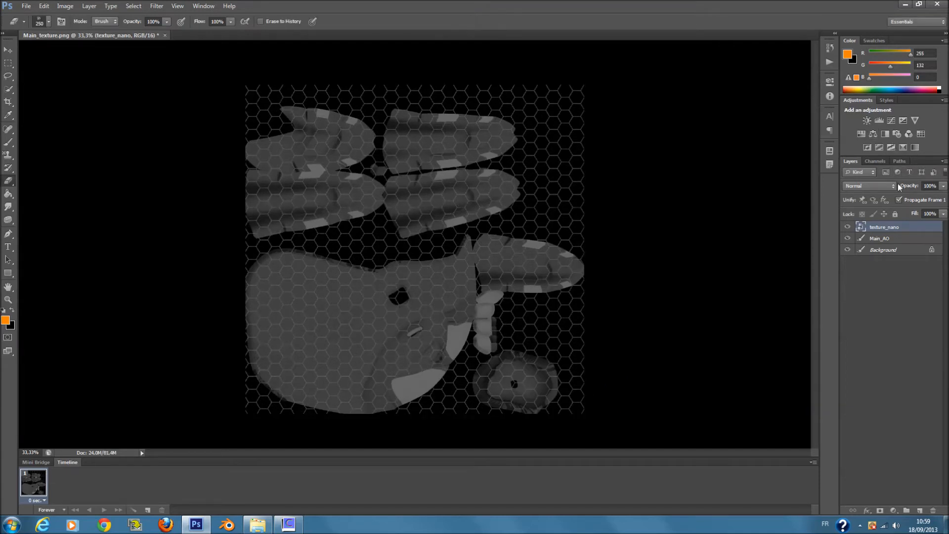
- Cycle the texture_nano layer's blend mode through Multiply, Color Dodge, Soft Light and Hard Mix, ending on Divide
scroll(882, 190, "down", 2)
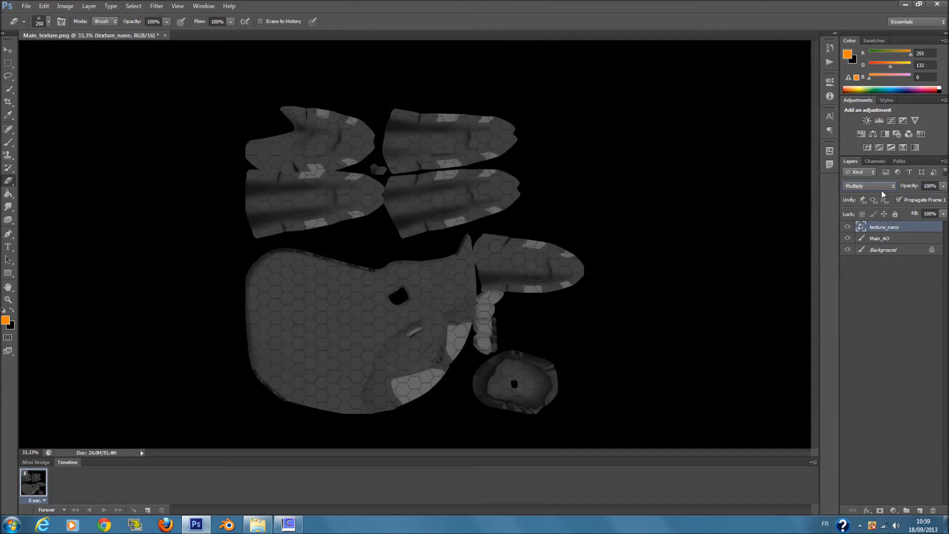
scroll(882, 190, "down", 4)
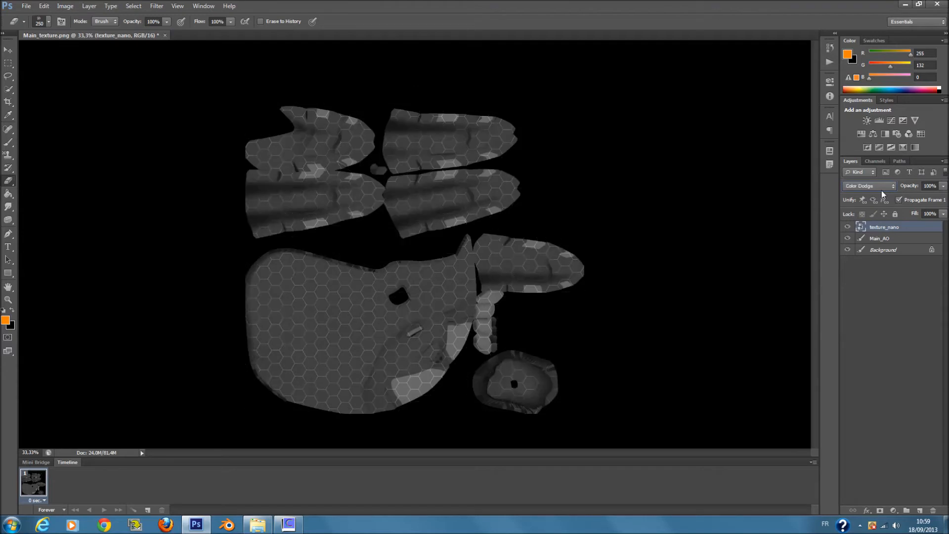
scroll(882, 191, "down", 3)
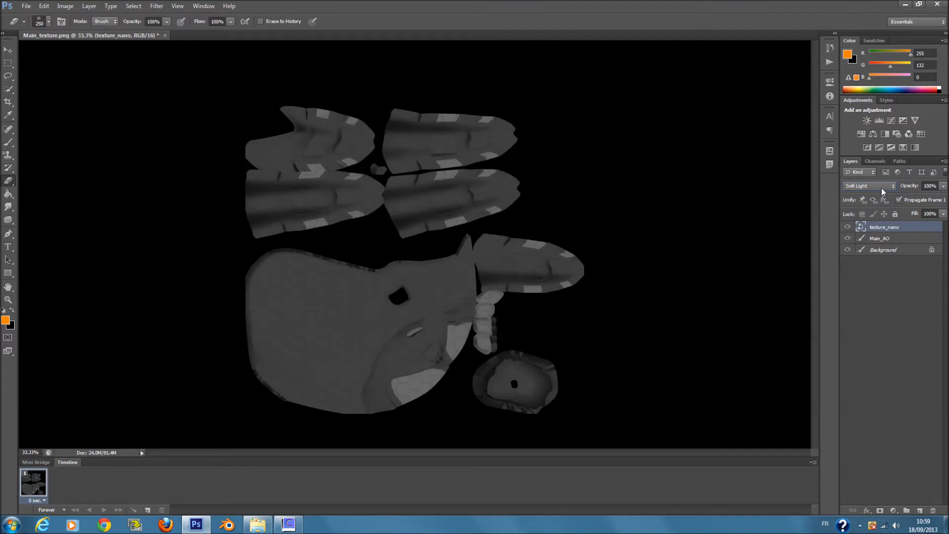
scroll(881, 189, "down", 2)
scroll(882, 188, "down", 2)
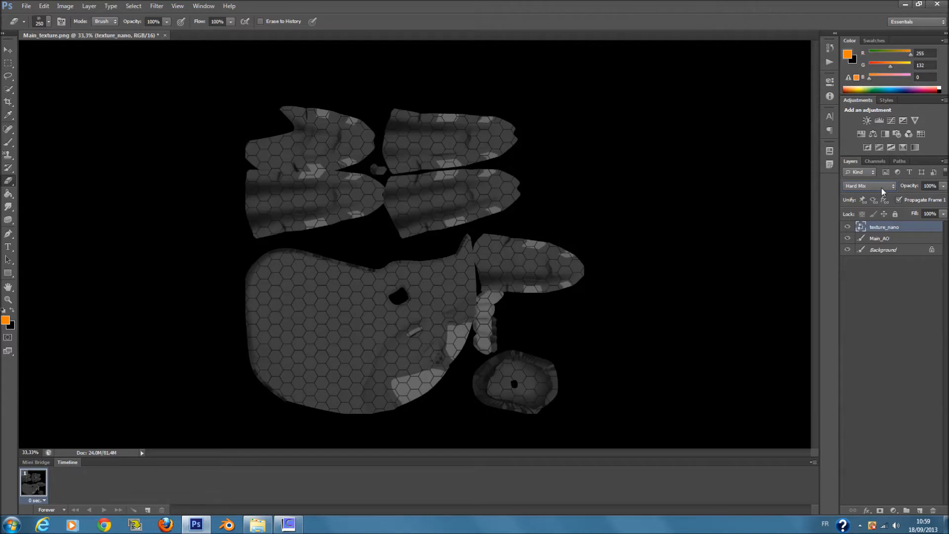
scroll(882, 188, "down", 3)
scroll(881, 188, "down", 1)
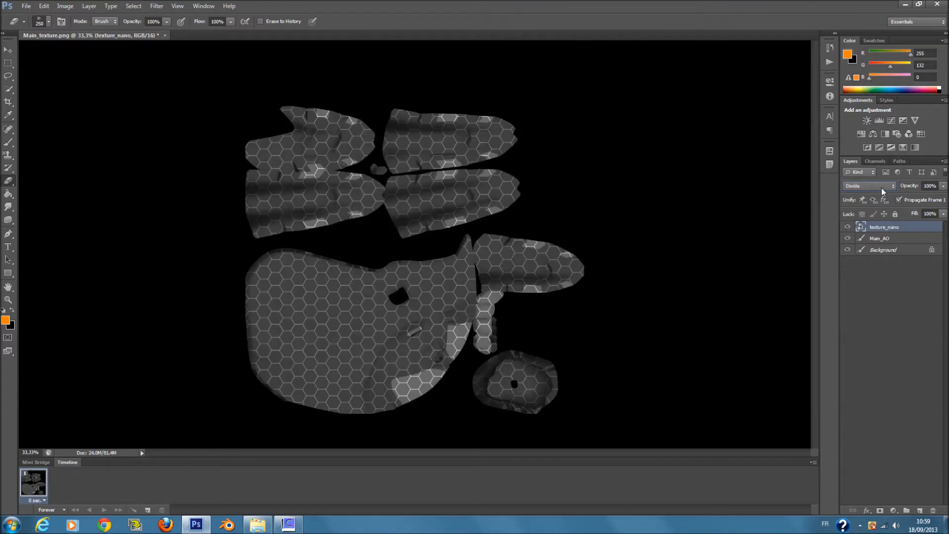
- Try Luminosity and Overlay as the texture_nano layer's blend mode, settle on Color Dodge and deselect the layer
scroll(882, 187, "down", 2)
scroll(882, 188, "down", 1)
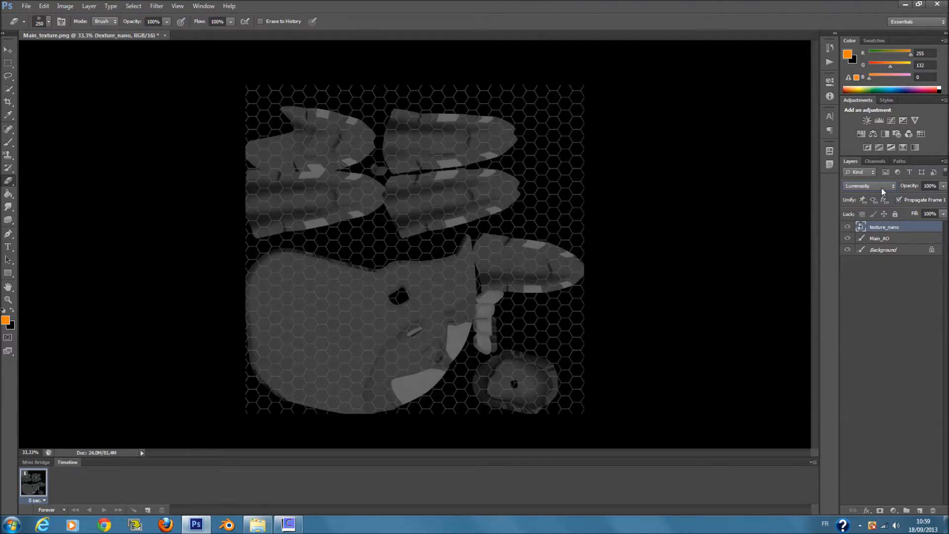
left_click(882, 188)
left_click(876, 318)
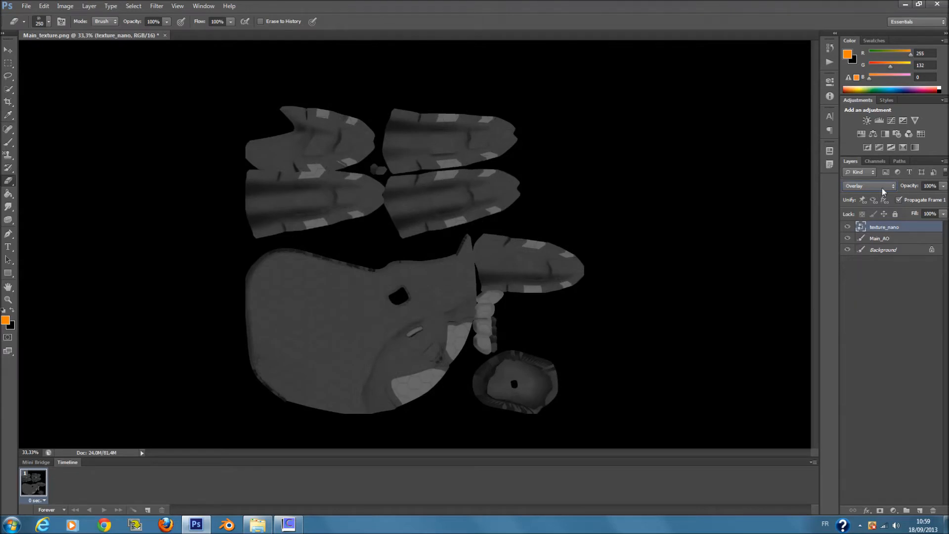
scroll(882, 189, "up", 3)
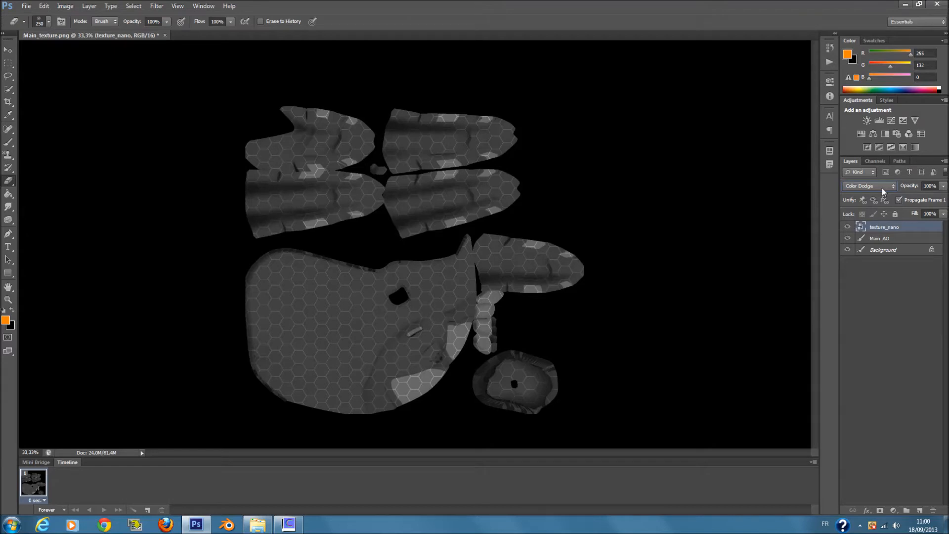
left_click(882, 317)
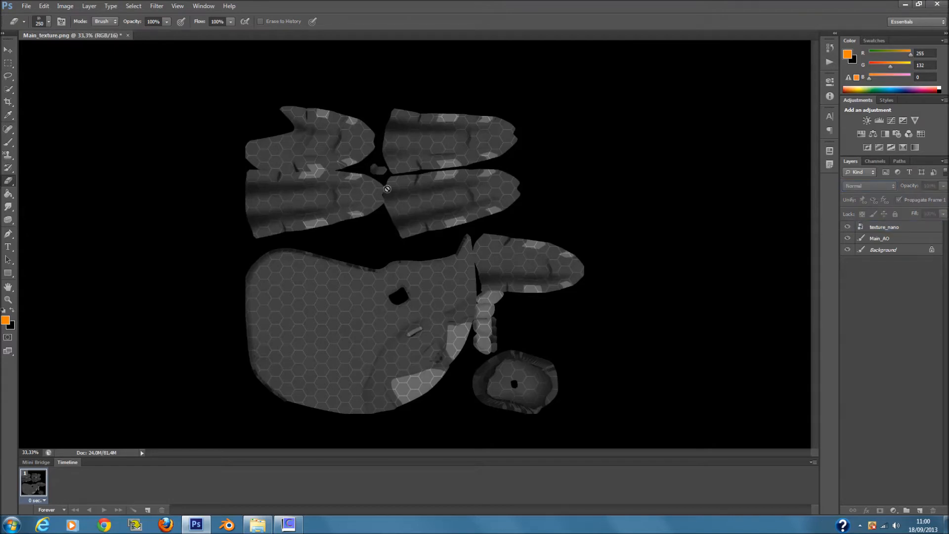
- Rasterize the texture_nano smart object so it can be erased
left_click(448, 273)
left_click(455, 197)
left_click(869, 230)
left_click(334, 203)
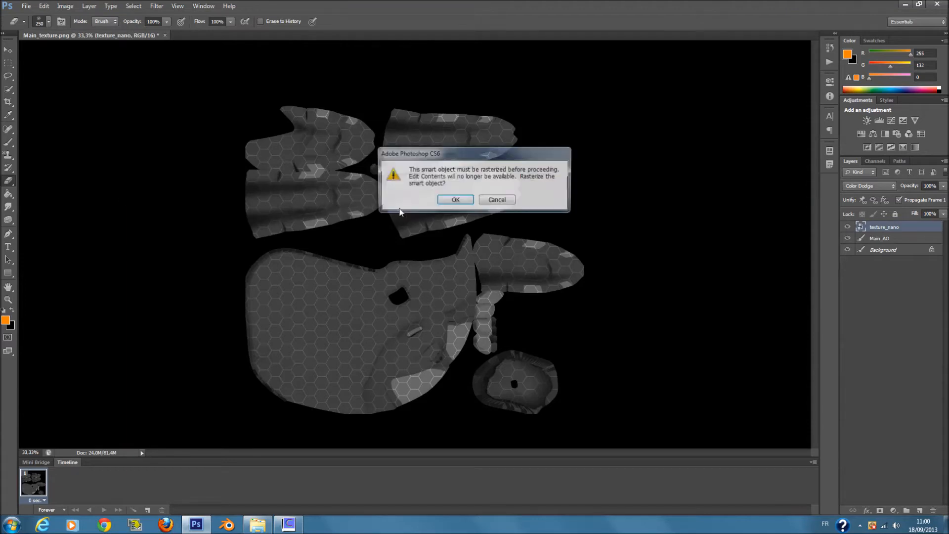
left_click(455, 198)
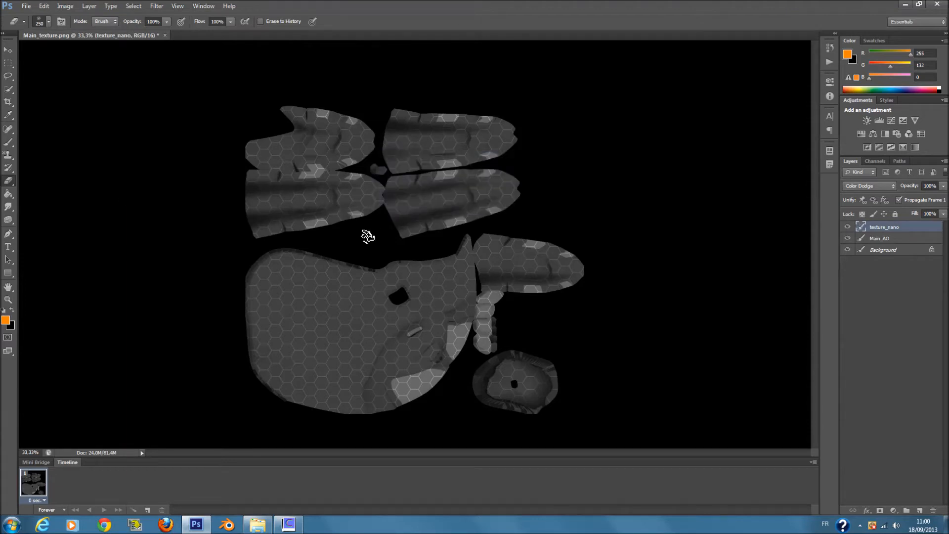
- Erase the hexagons from the middle of the finger islands on texture_nano with a soft round 99 px eraser at 0% hardness
left_click(8, 181)
left_click(42, 181)
right_click(367, 276)
scroll(389, 355, "up", 10)
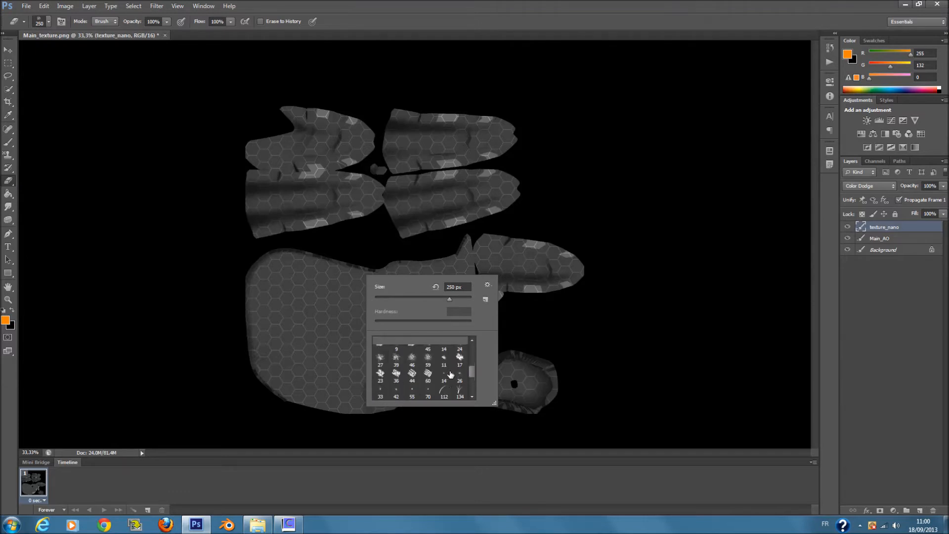
left_click(380, 343)
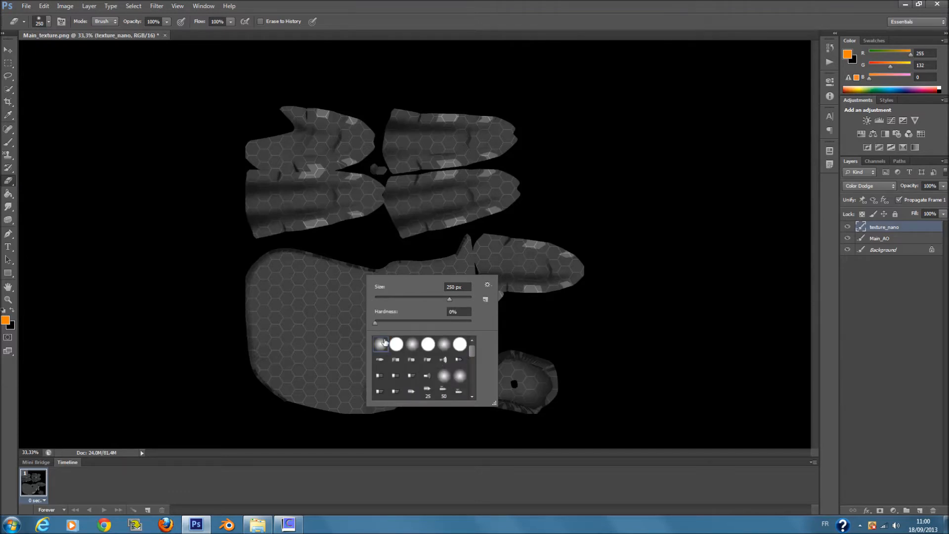
left_click(213, 253)
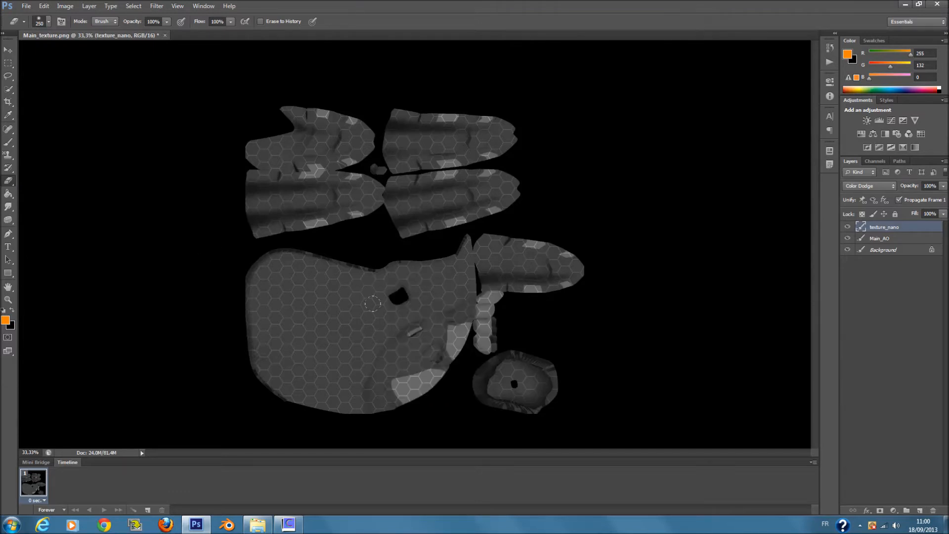
right_click(244, 186)
left_click_drag(295, 215, 313, 217)
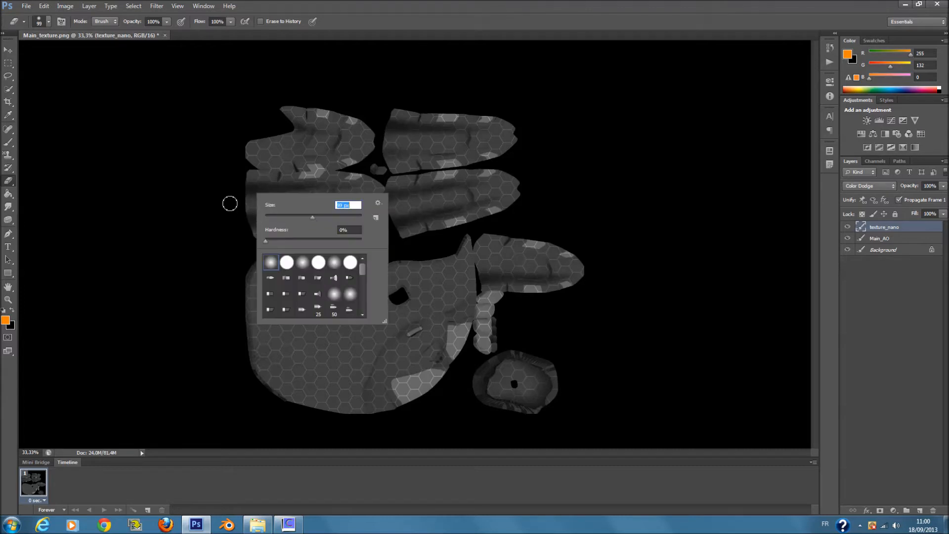
left_click(232, 203)
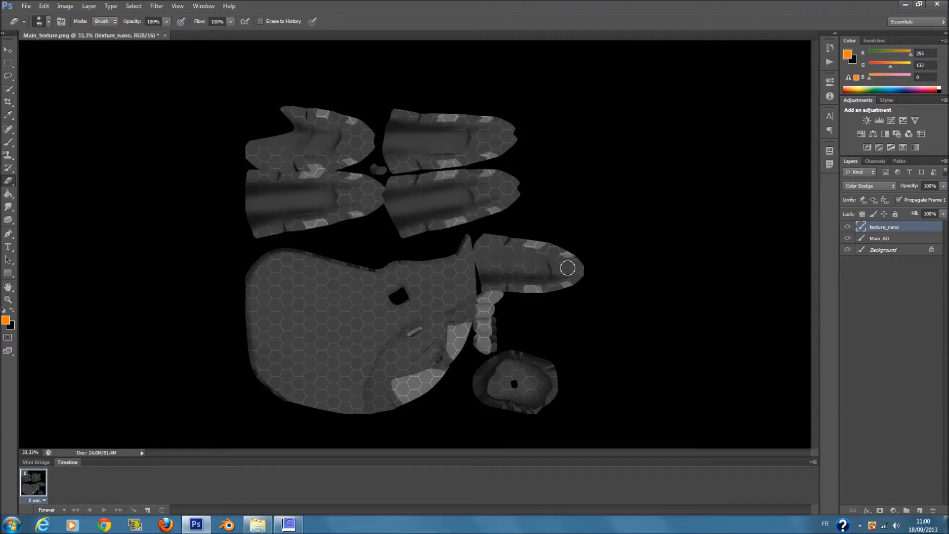
- Erase the hexagons from the pale palm patches at 185 px and the pale finger patches at 56 px, and lower the texture_nano layer's fill
right_click(546, 395)
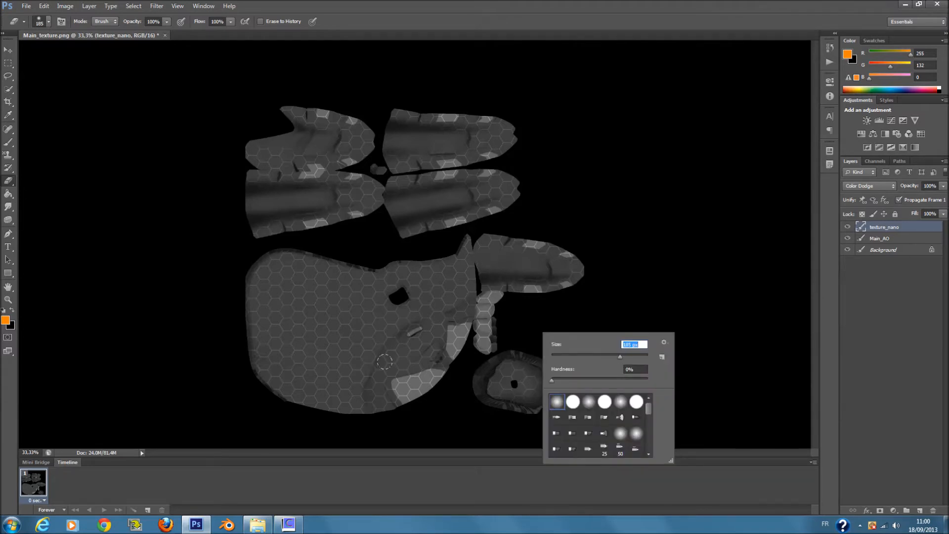
left_click(403, 387)
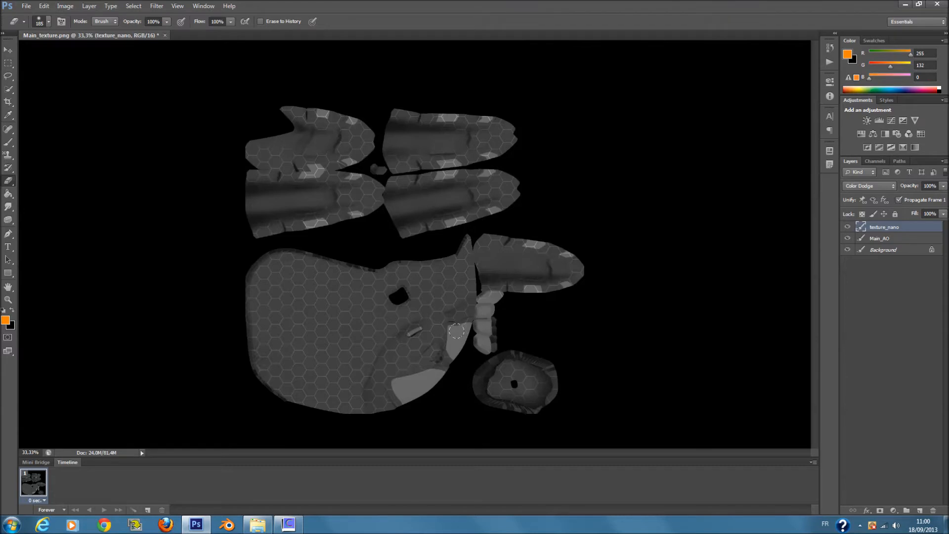
right_click(502, 299)
left_click(530, 336)
left_click_drag(531, 336, 548, 336)
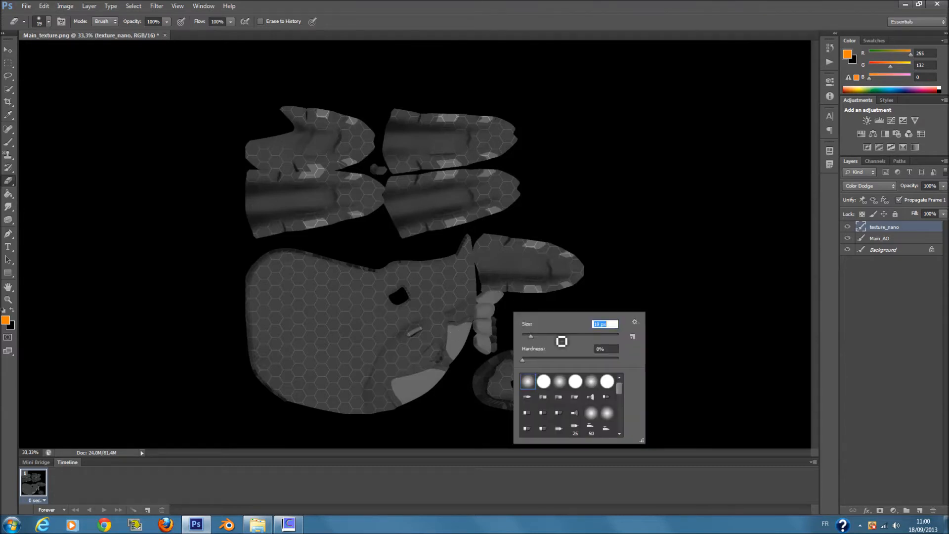
left_click(534, 294)
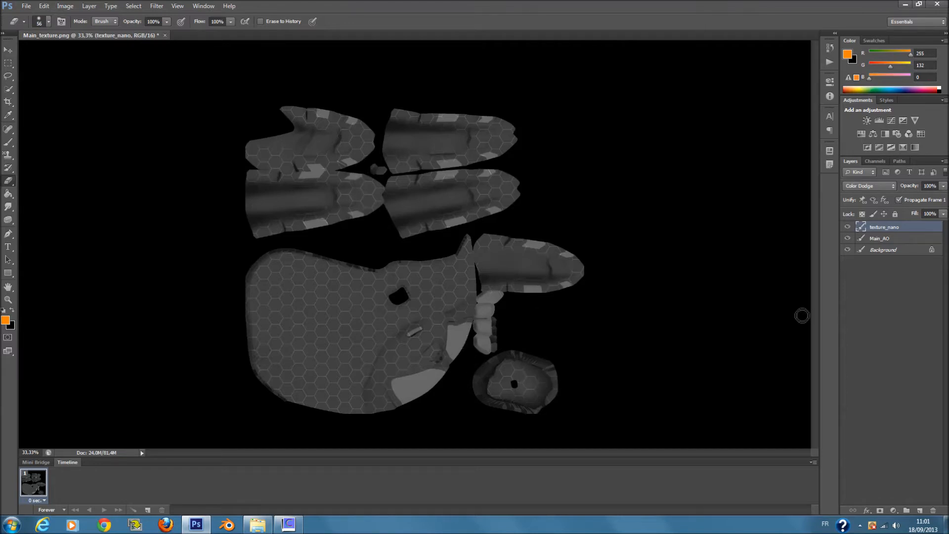
left_click(943, 214)
left_click(904, 281)
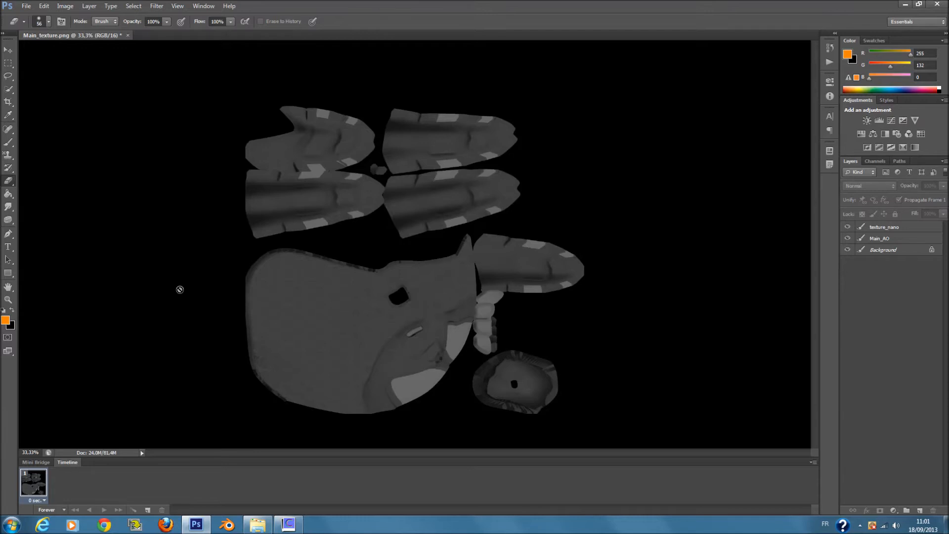
- Add a Black & White adjustment layer above texture_nano and tint it dark blue, #111a51
left_click(884, 135)
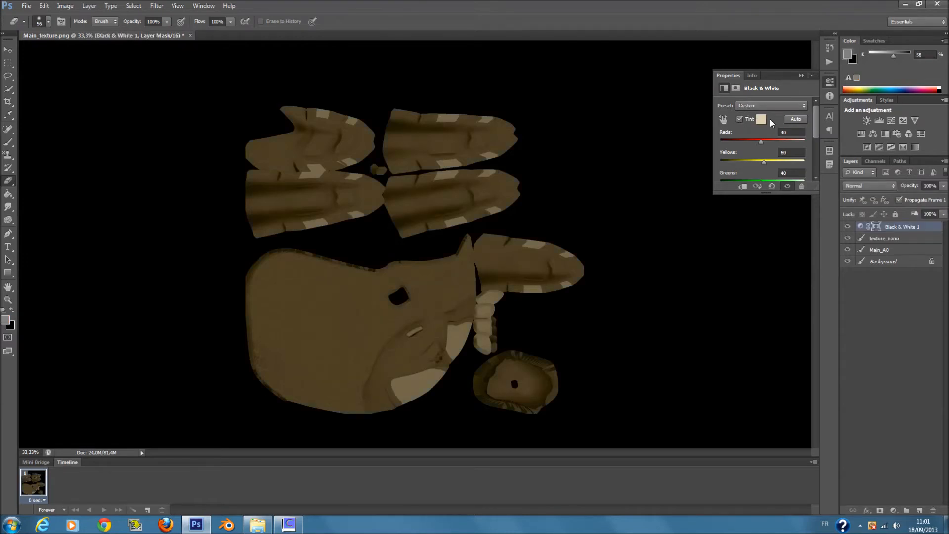
left_click(762, 119)
left_click_drag(660, 217, 620, 241)
left_click(618, 212)
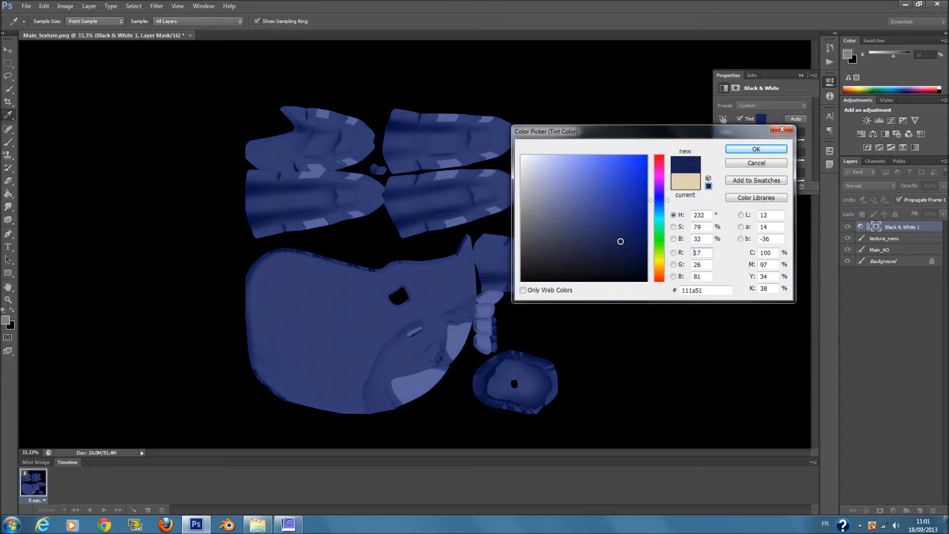
left_click(751, 150)
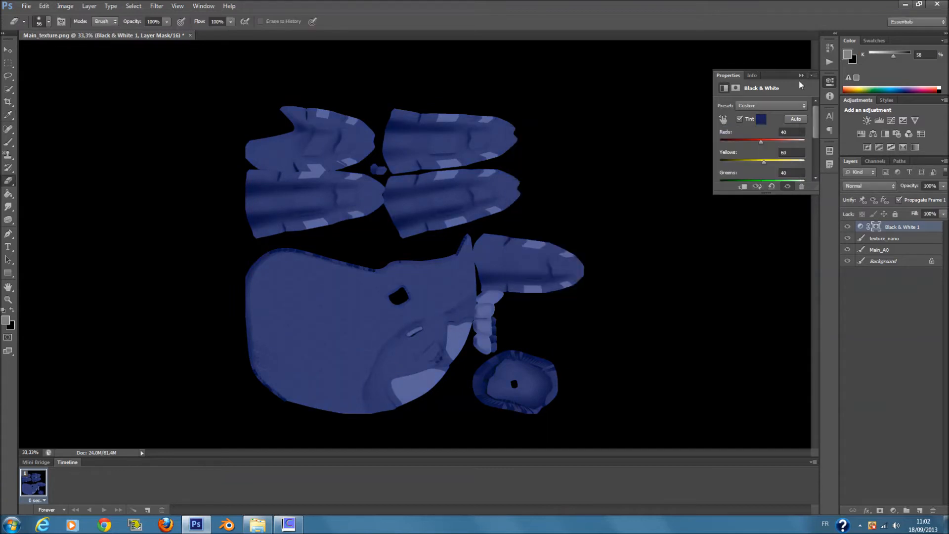
- Set the Black & White 1 layer to the Darken blend mode with a 60% fill and deselect it
left_click(800, 77)
left_click(943, 214)
left_click(868, 193)
scroll(866, 188, "down", 1)
scroll(866, 188, "up", 1)
left_click(942, 215)
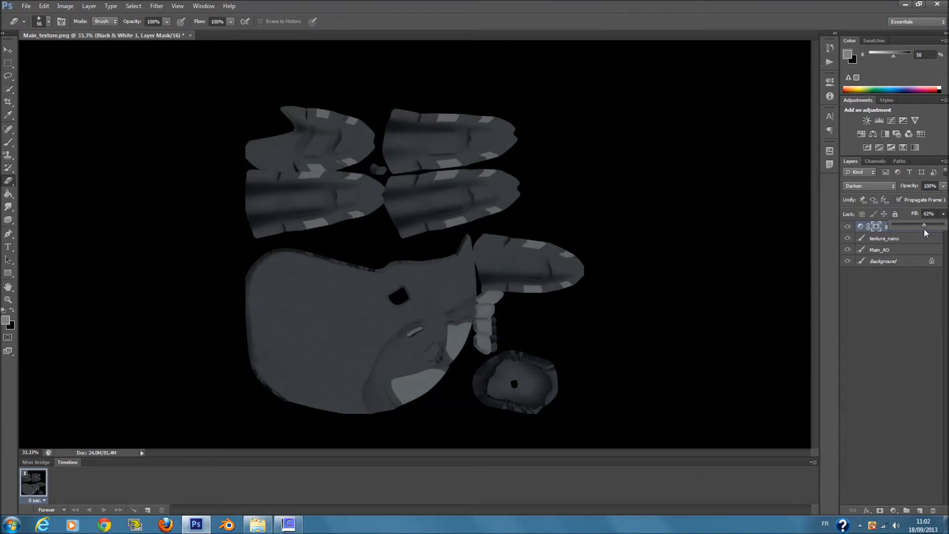
left_click(891, 313)
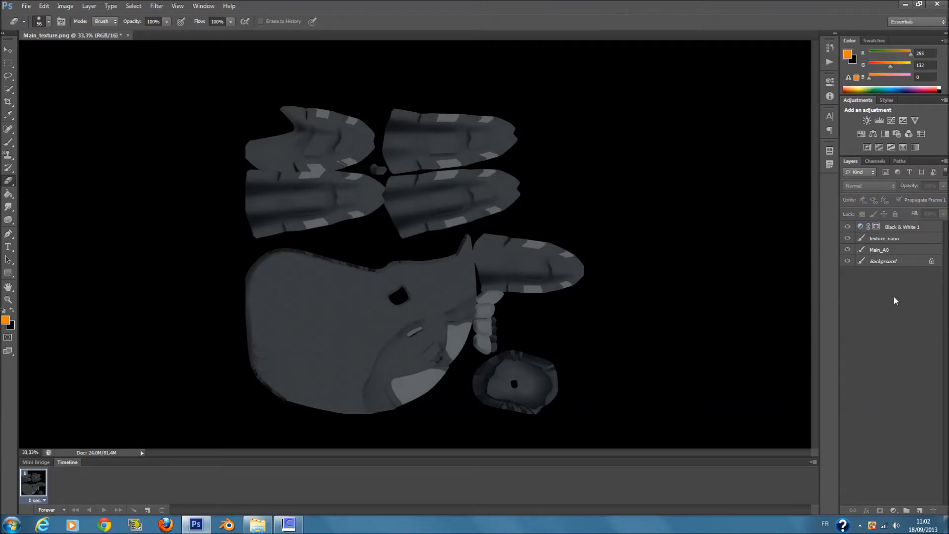
left_click(515, 209)
key("Return")
- Place Carpet0002_L from the texture folder above Black & White 1, scaled to about 140% over the upper-left finger islands
left_click(882, 227)
left_click(254, 526)
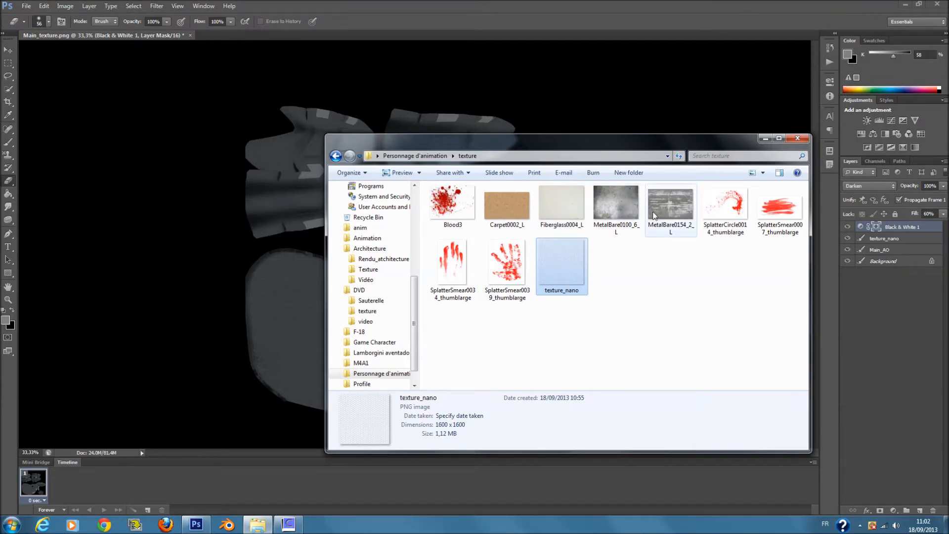
left_click_drag(507, 204, 283, 215)
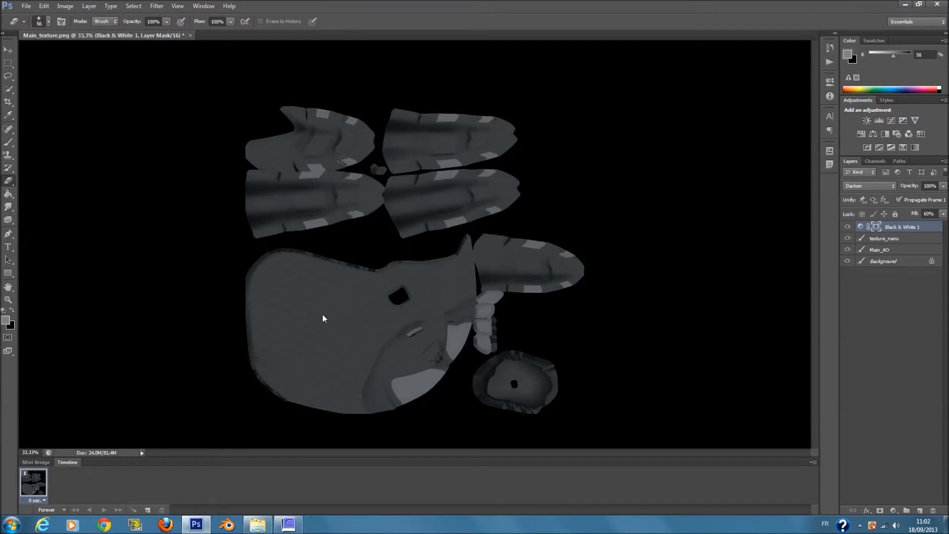
mouse_move(257, 524)
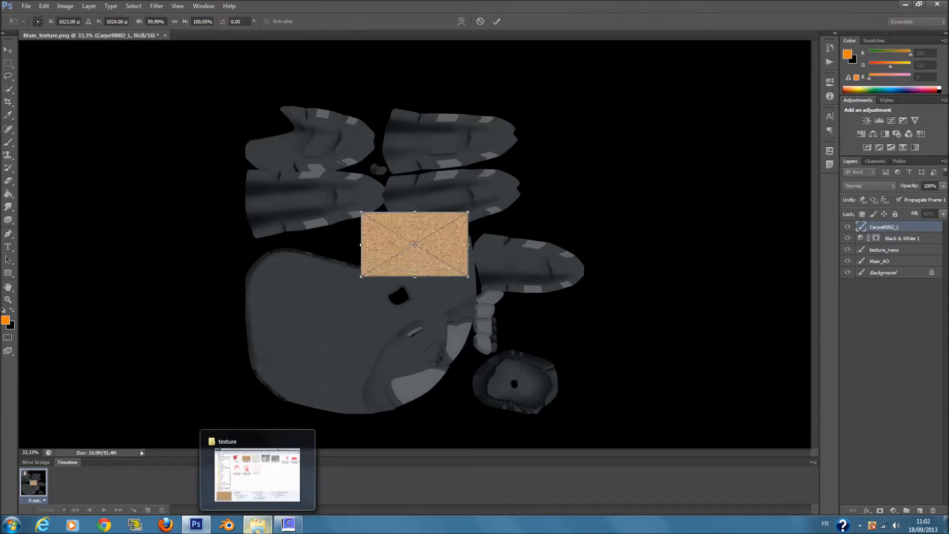
left_click_drag(361, 210, 294, 177)
left_click_drag(369, 233, 325, 158)
left_click_drag(334, 196, 333, 192)
left_click_drag(420, 148, 395, 147)
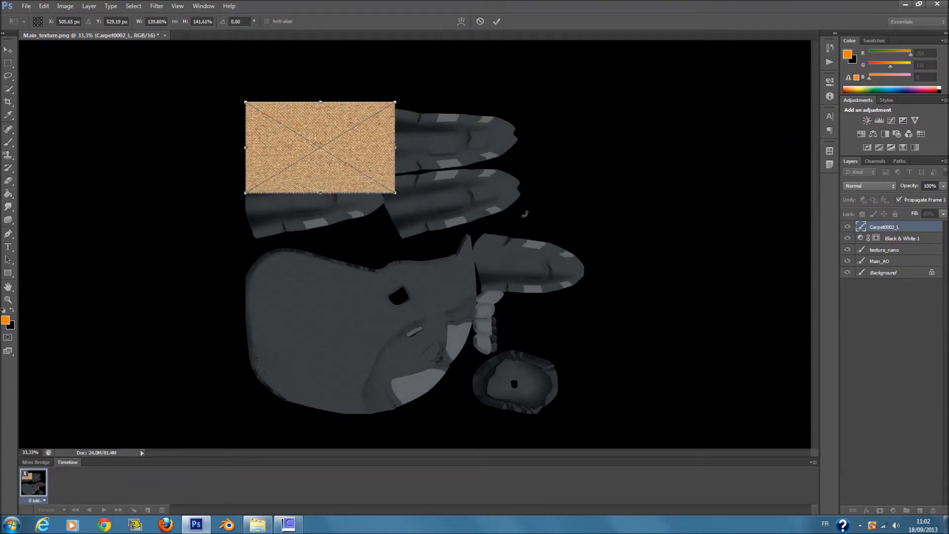
key("Return")
key("e")
- Duplicate the Carpet0002_L layer and move the copy directly beneath the original tile
right_click(895, 230)
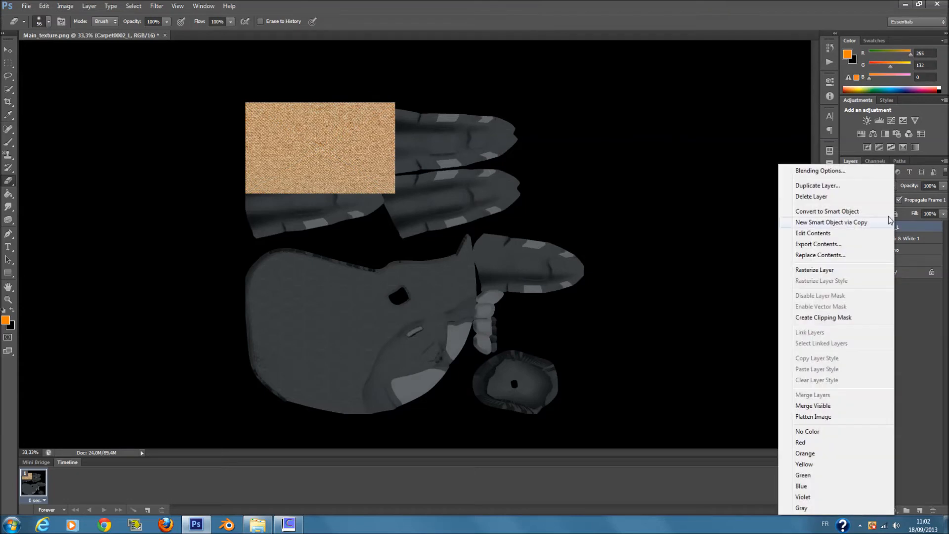
left_click(843, 191)
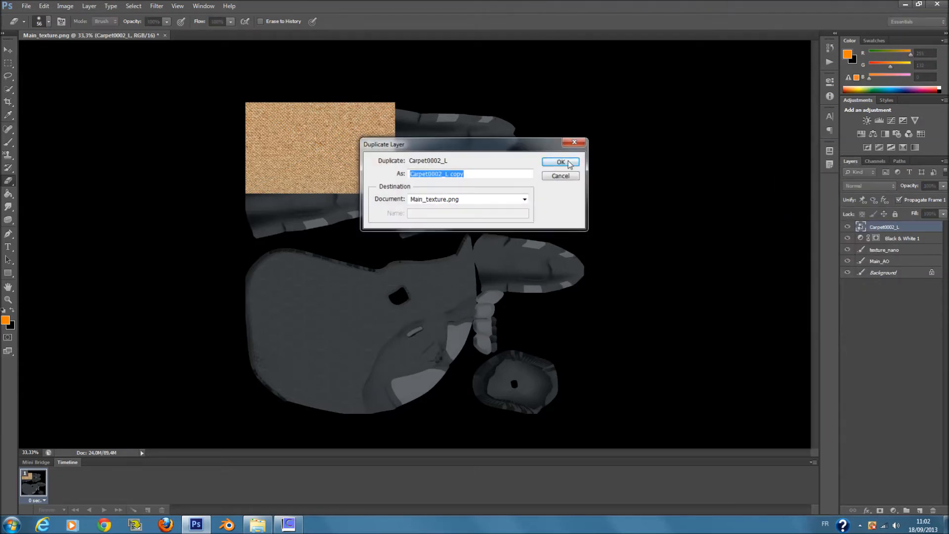
left_click(570, 164)
key("ctrl+t")
left_click_drag(353, 147, 354, 216)
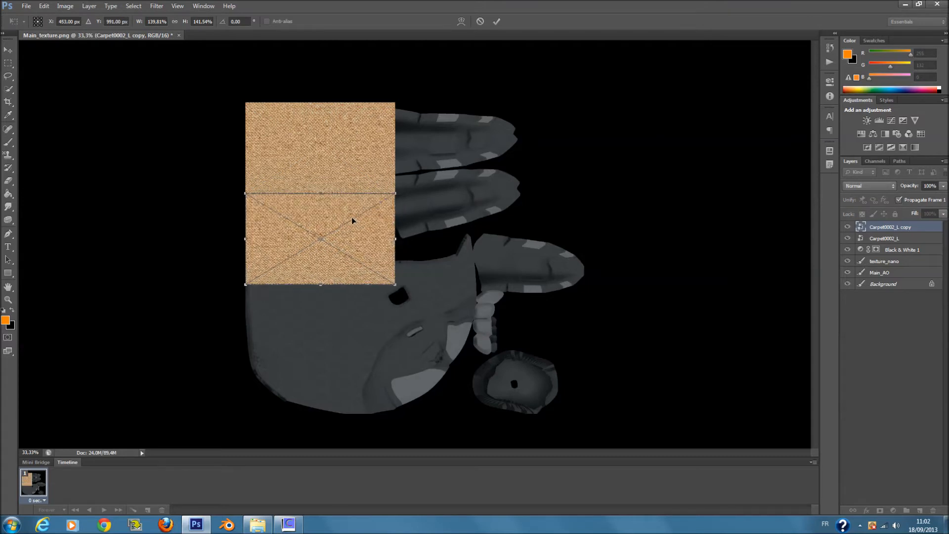
key("Return")
key("e")
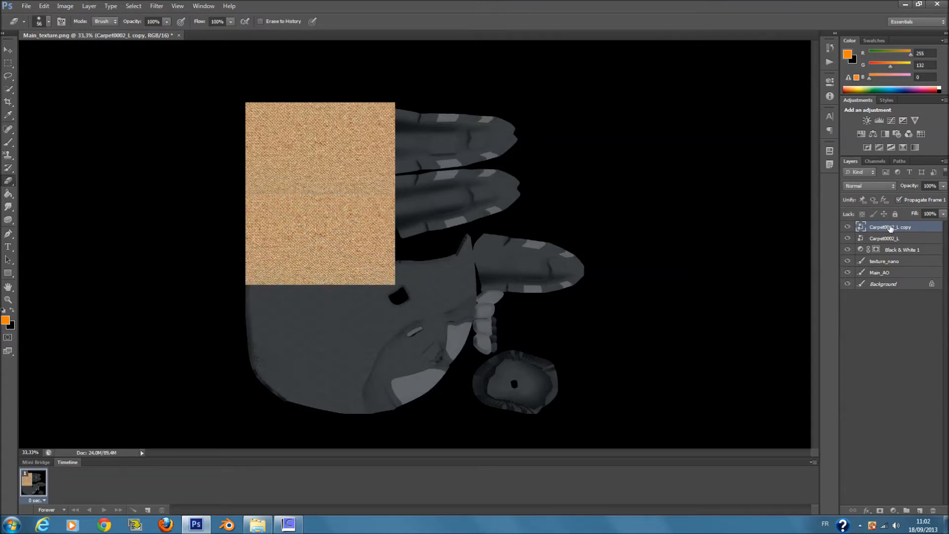
- Duplicate the lower carpet tile and place the new copy beneath it as the third tile of the column
right_click(890, 228)
left_click(840, 186)
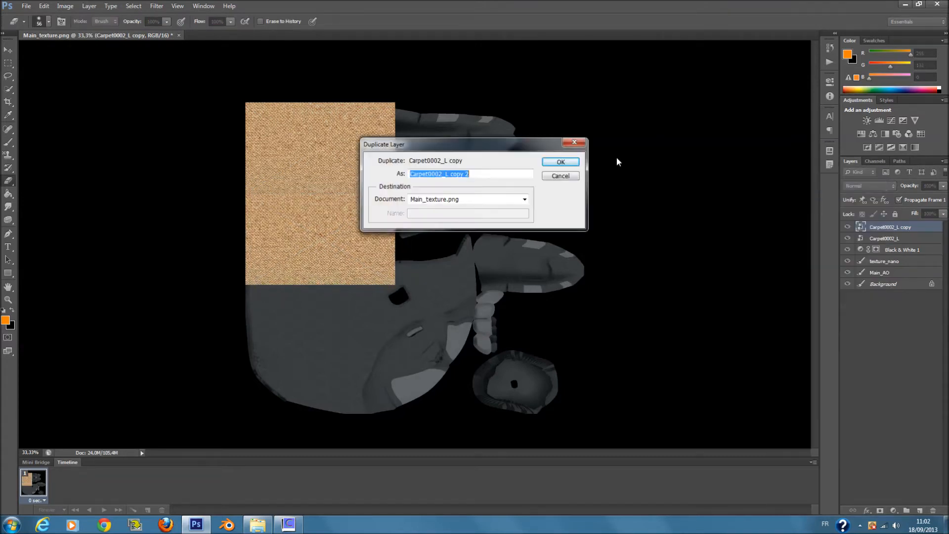
left_click(561, 159)
key("ctrl+t")
mouse_move(369, 136)
left_mouse_down()
mouse_move(349, 331)
mouse_move(369, 316)
left_mouse_up()
key("Return")
key("e")
- Duplicate the third carpet tile and move the copy down to the bottom edge of the palm island
right_click(888, 227)
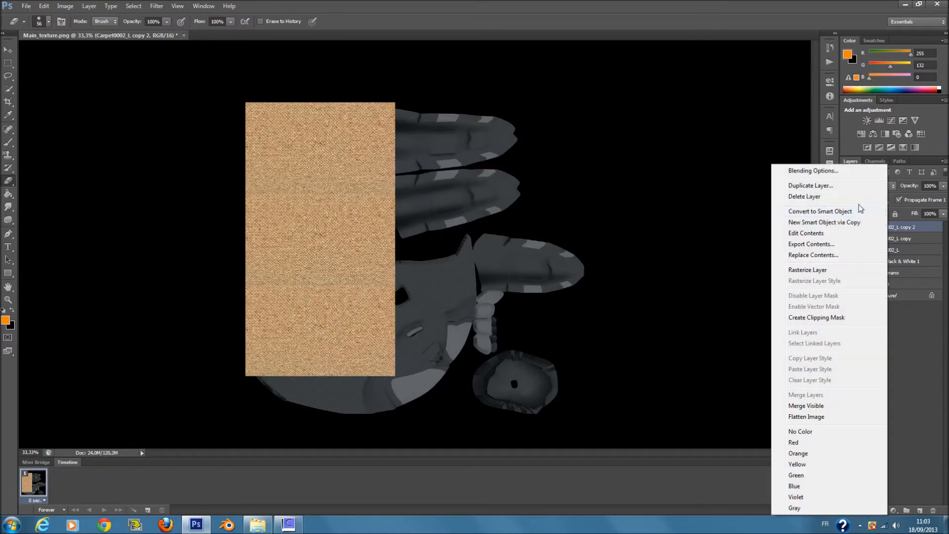
left_click(845, 192)
left_click(560, 161)
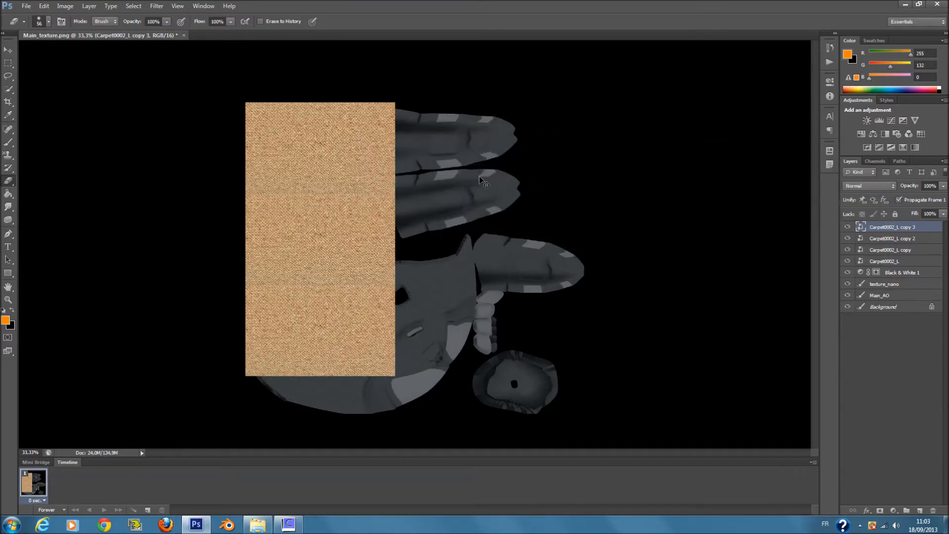
key("ctrl+t")
mouse_move(371, 318)
left_mouse_down()
mouse_move(337, 347)
mouse_move(331, 434)
mouse_move(341, 424)
left_mouse_up()
key("Return")
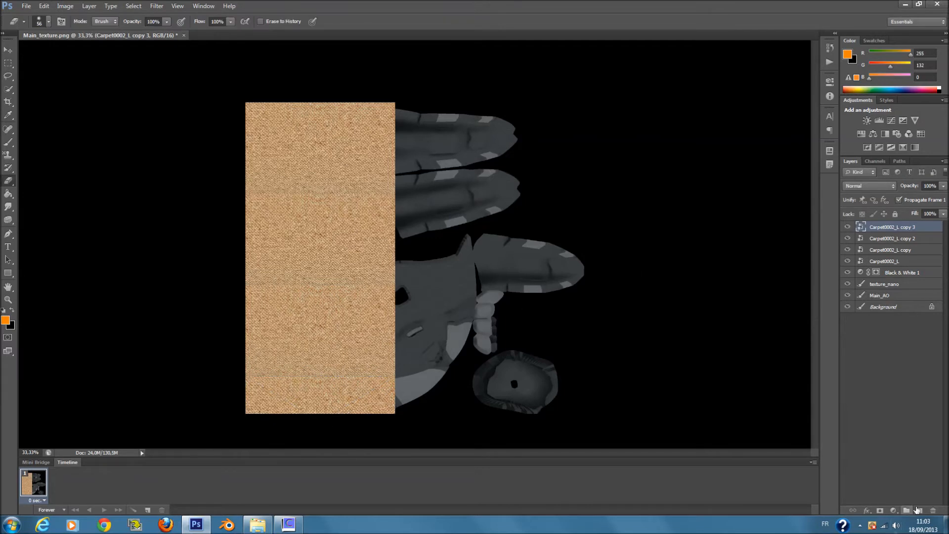
- Create a new layer group, move all four carpet layers into it and collapse it
left_click(907, 510)
left_click_drag(895, 240, 915, 262)
left_click(861, 227)
left_click(878, 227)
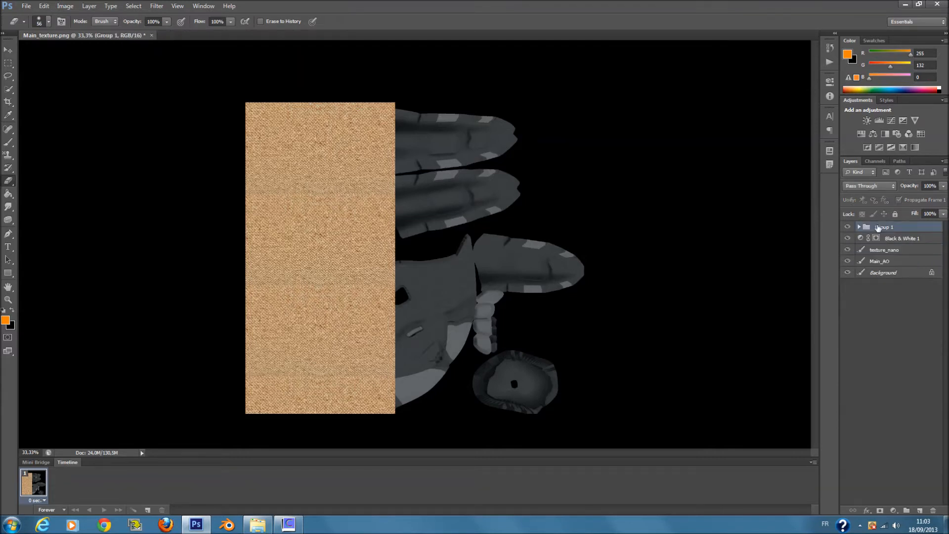
- Duplicate Group 1 and move the copy directly beside the original carpet column to cover the middle of the hand layout
right_click(878, 227)
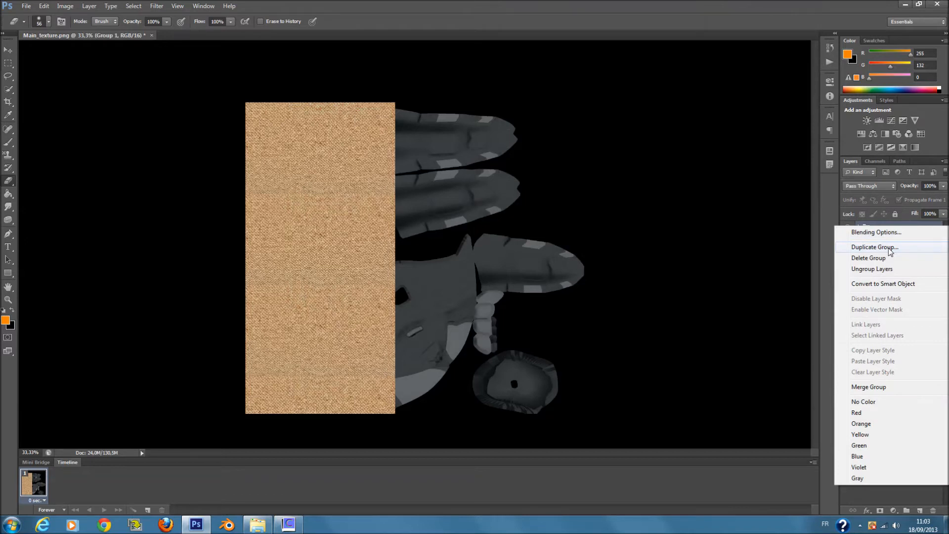
left_click(874, 247)
left_click(558, 159)
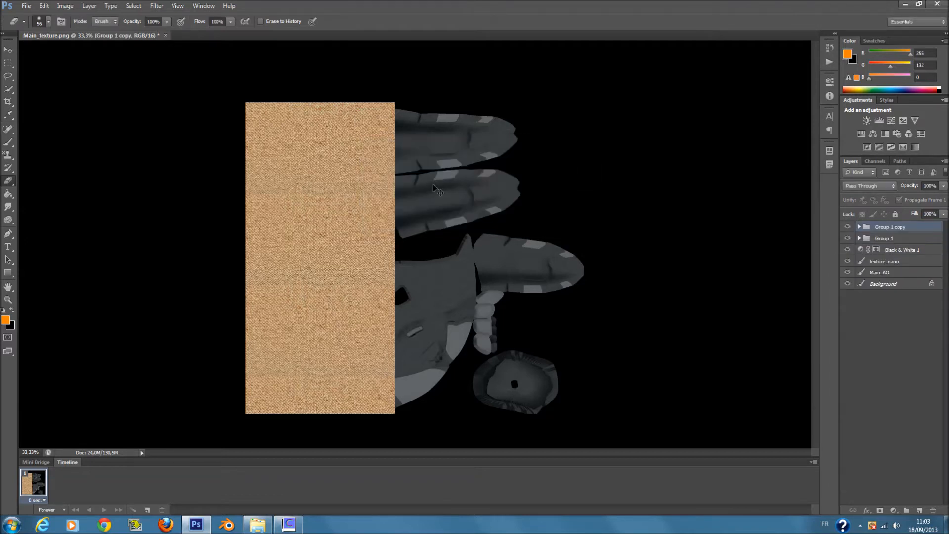
key("ctrl+t")
left_click_drag(330, 204, 463, 196)
key("Return")
key("e")
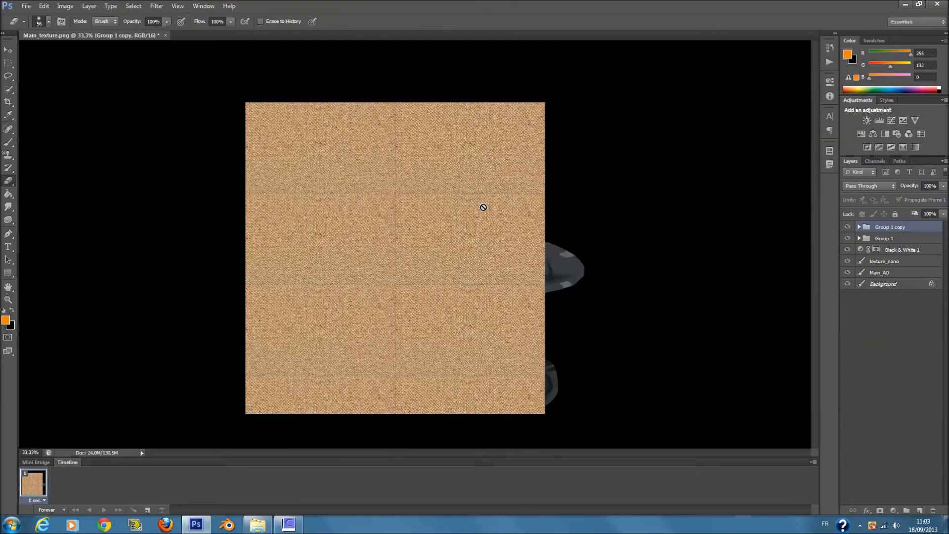
right_click(487, 206)
left_click(884, 332)
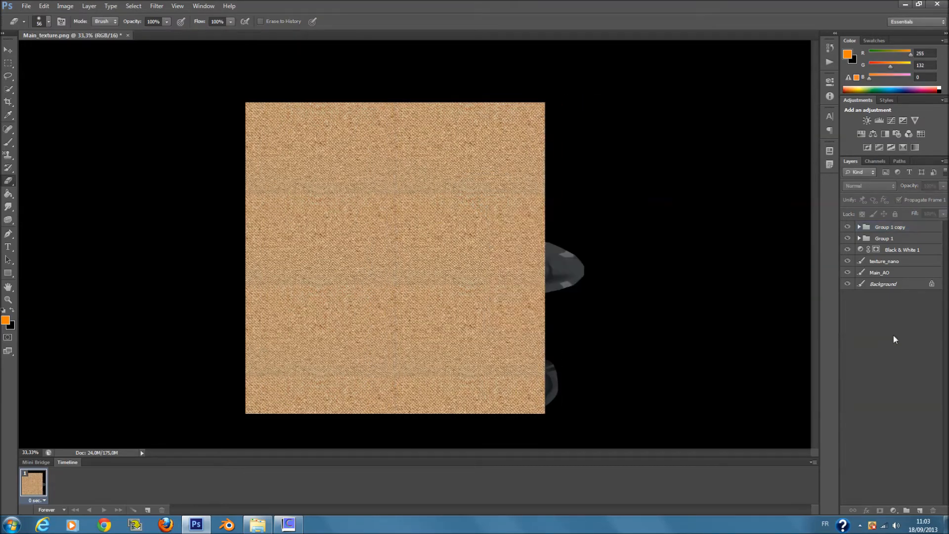
- Duplicate the Group 1 copy and move the new copy sideways to cover the remaining uncovered parts of the layout
right_click(890, 229)
left_click(875, 252)
left_click(557, 162)
key("ctrl+t")
left_click_drag(476, 212, 629, 214)
key("e")
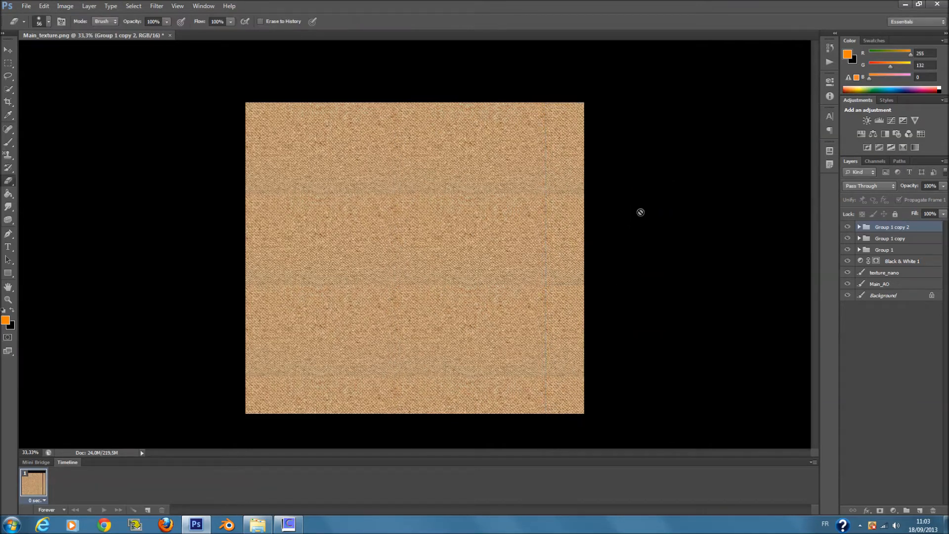
- Preview different blend modes on Group 1, including Color Burn, Soft Light, Divide and Luminosity
left_click(895, 250)
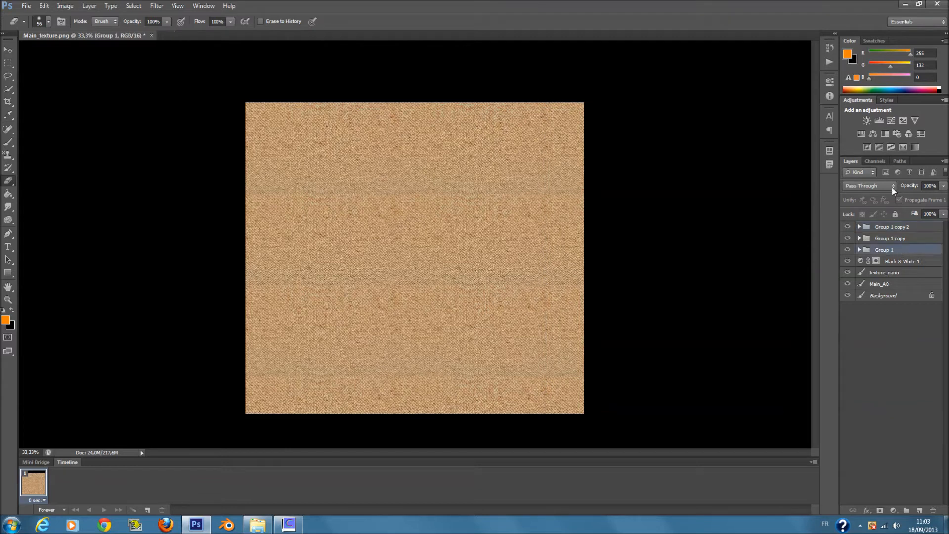
scroll(891, 187, "down", 3)
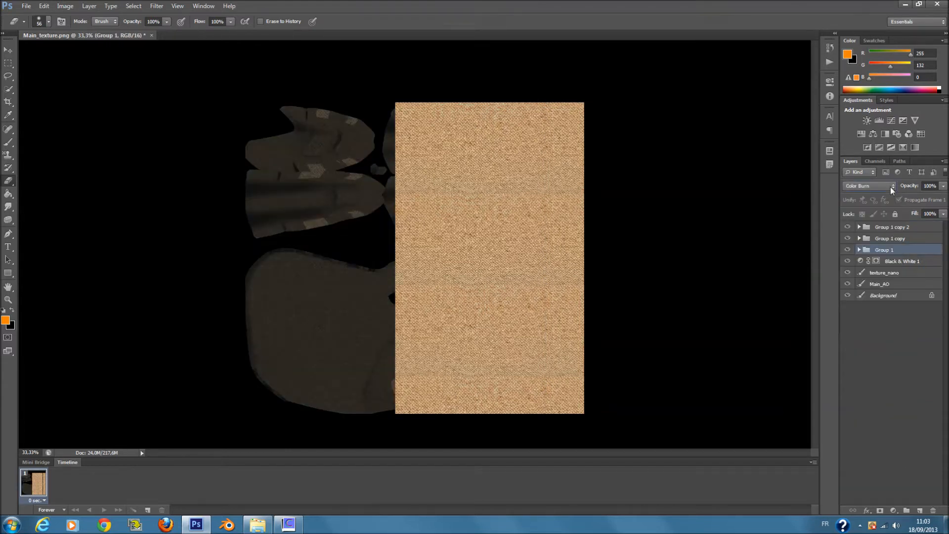
scroll(891, 187, "down", 4)
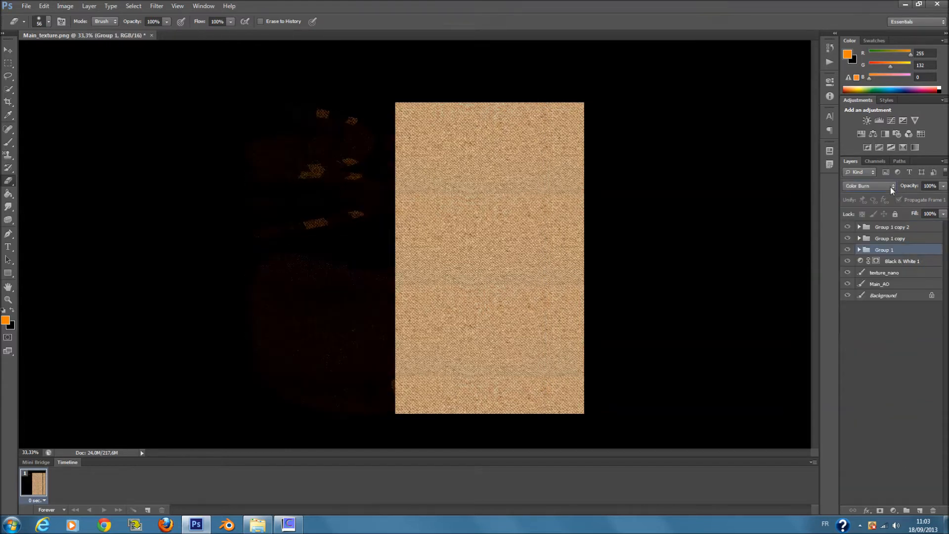
scroll(891, 187, "down", 5)
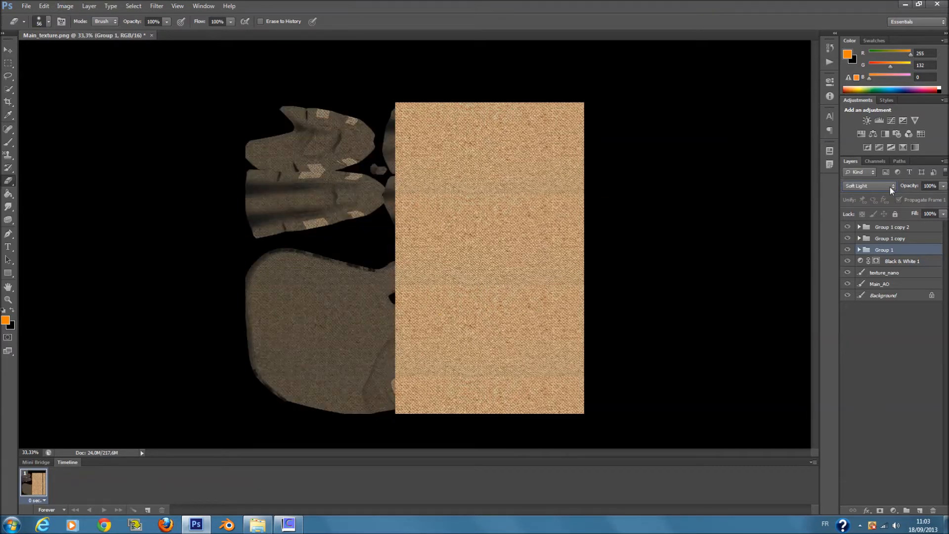
scroll(890, 187, "down", 5)
scroll(889, 187, "down", 5)
scroll(890, 187, "up", 2)
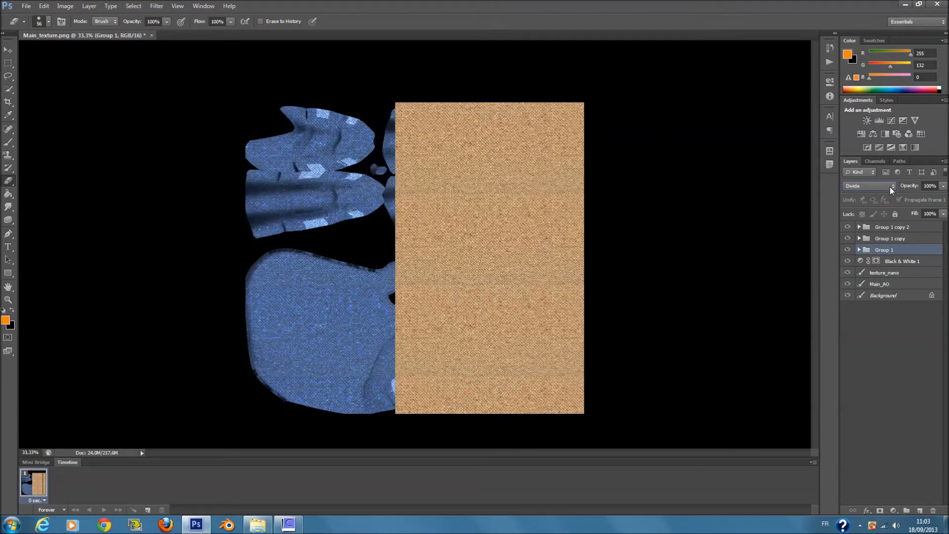
scroll(890, 187, "down", 4)
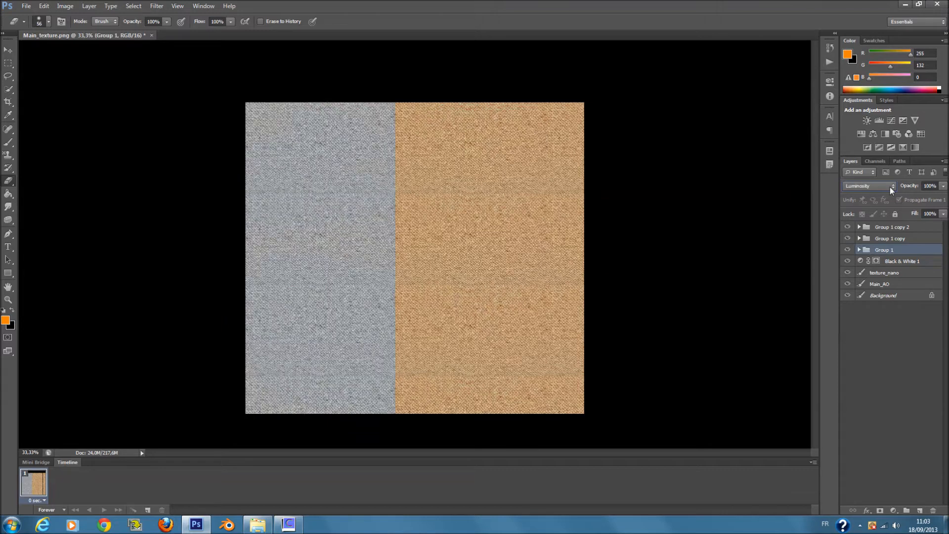
- Set the blend mode of Group 1, Group 1 copy and Group 1 copy 2 to Overlay
left_click(890, 187)
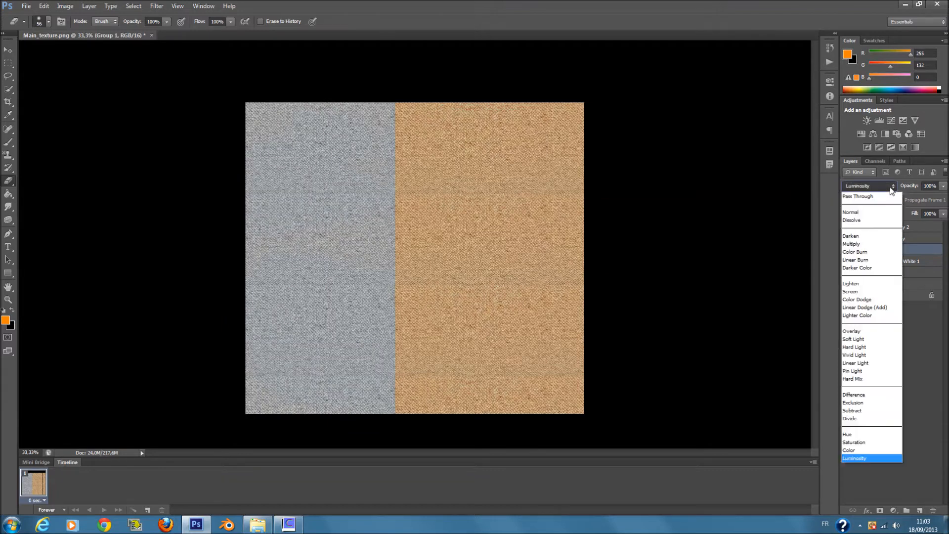
left_click(883, 318)
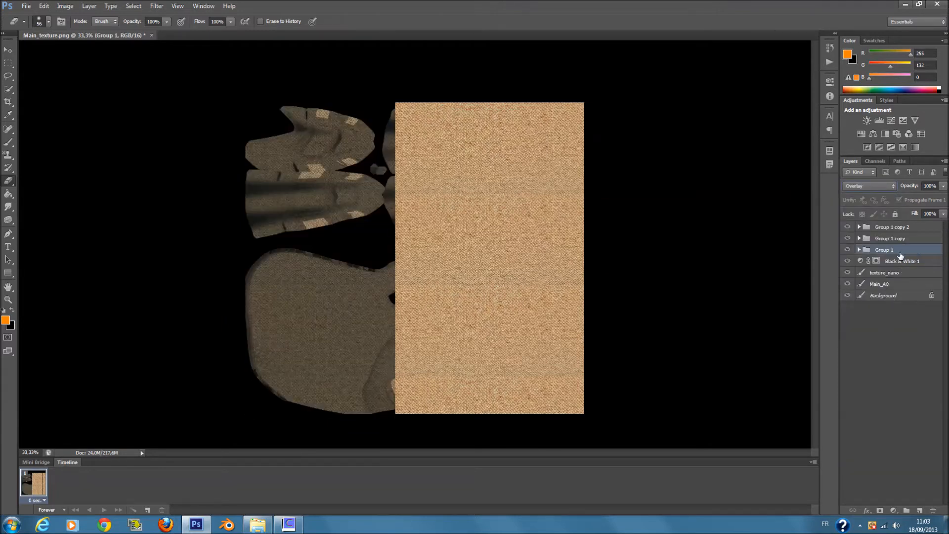
left_click(894, 238)
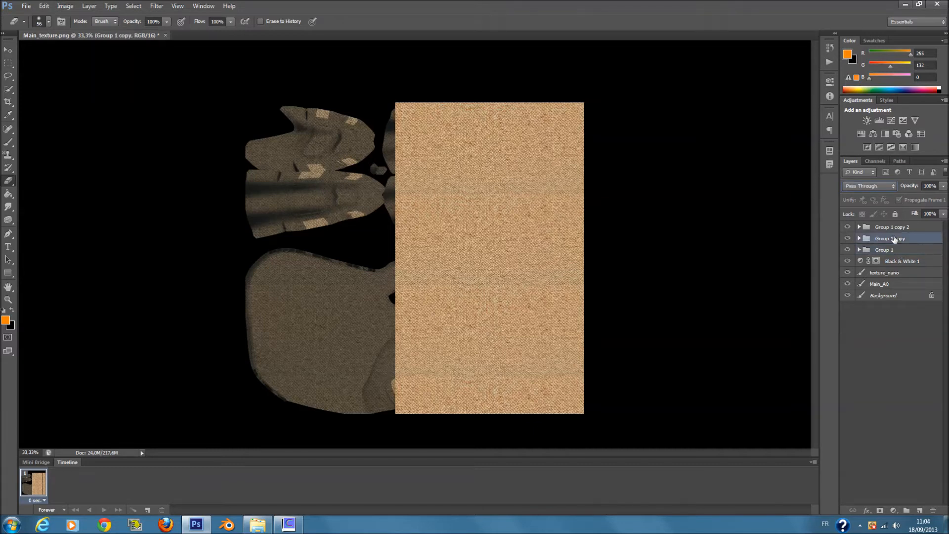
left_click(888, 185)
left_click(878, 331)
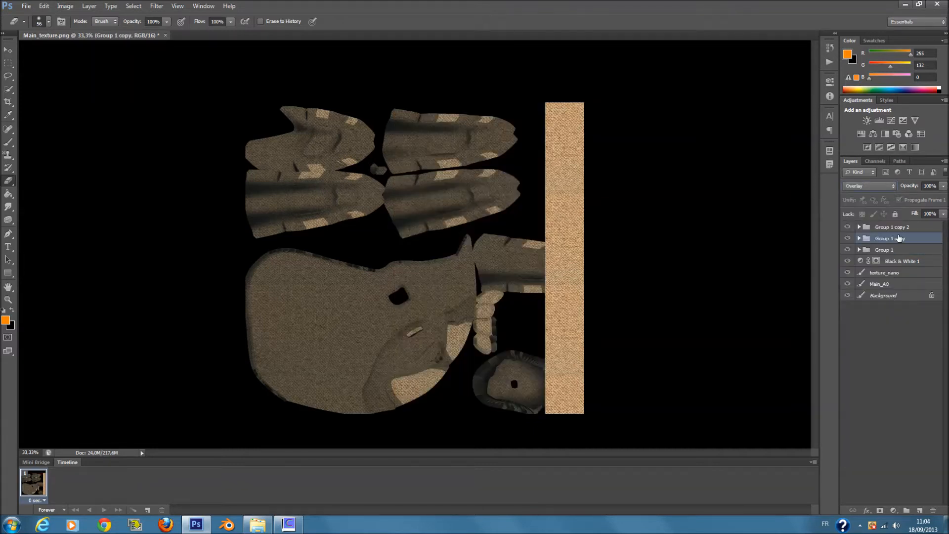
left_click(901, 228)
left_click(884, 190)
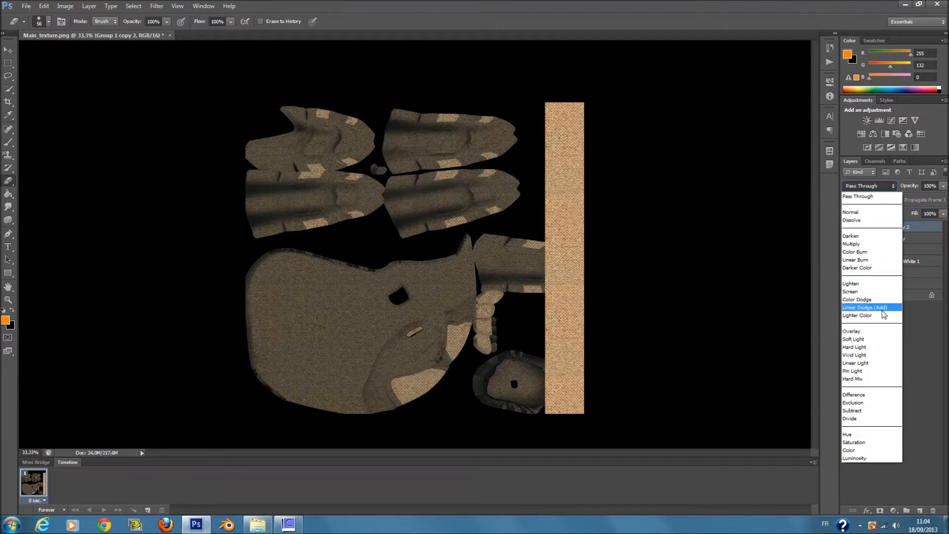
left_click(851, 328)
- Move the Black & White 1 adjustment layer above the carpet groups and set the texture_nano layer's fill to 83%
left_click_drag(891, 267, 909, 225)
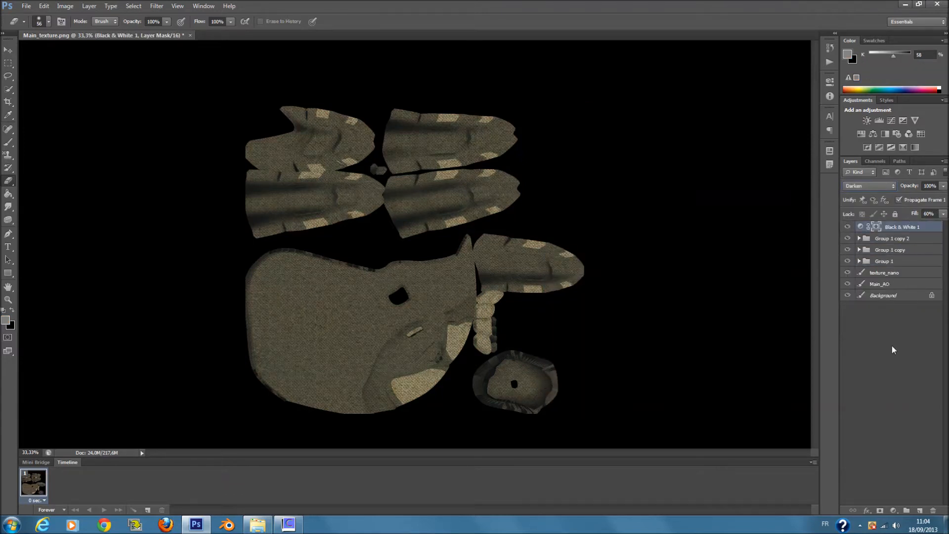
left_click(885, 275)
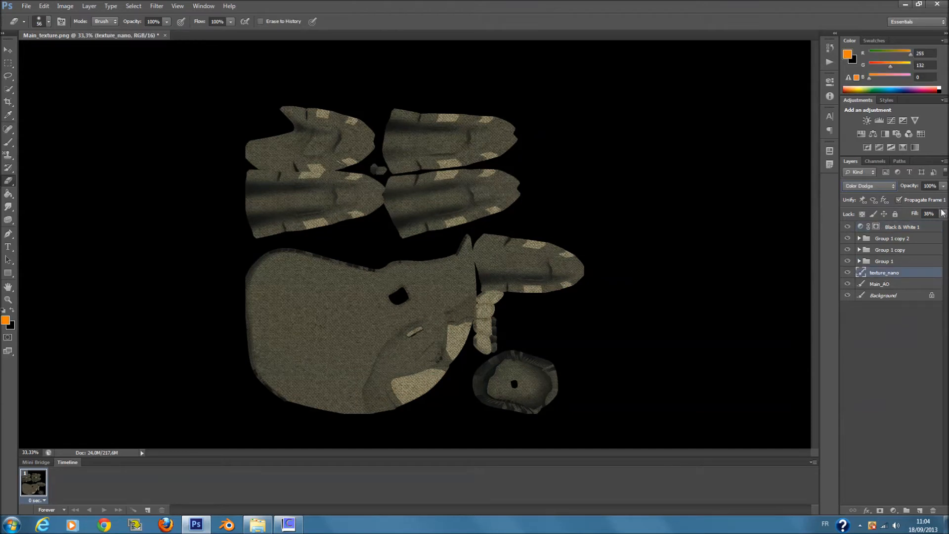
left_click_drag(945, 213, 932, 226)
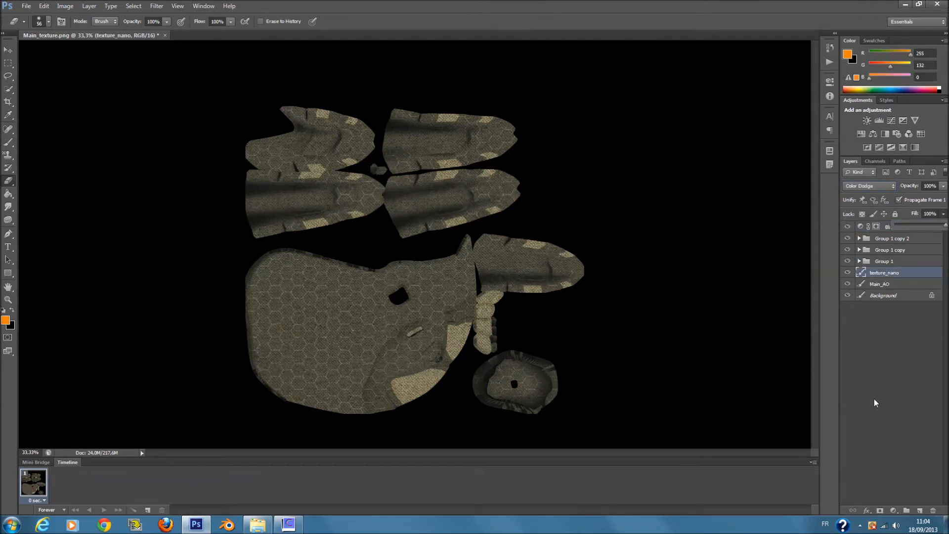
left_click(896, 366)
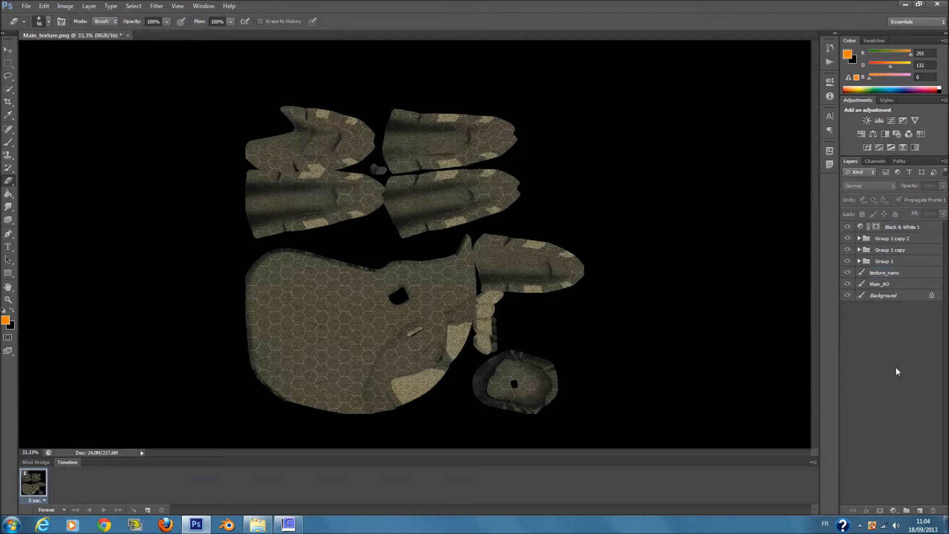
left_click(925, 271)
left_click(944, 214)
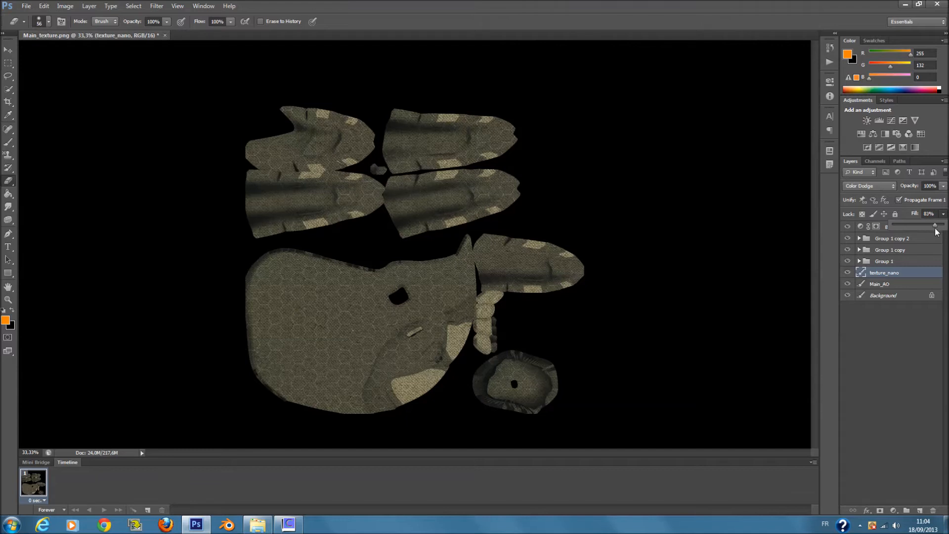
left_click(890, 227)
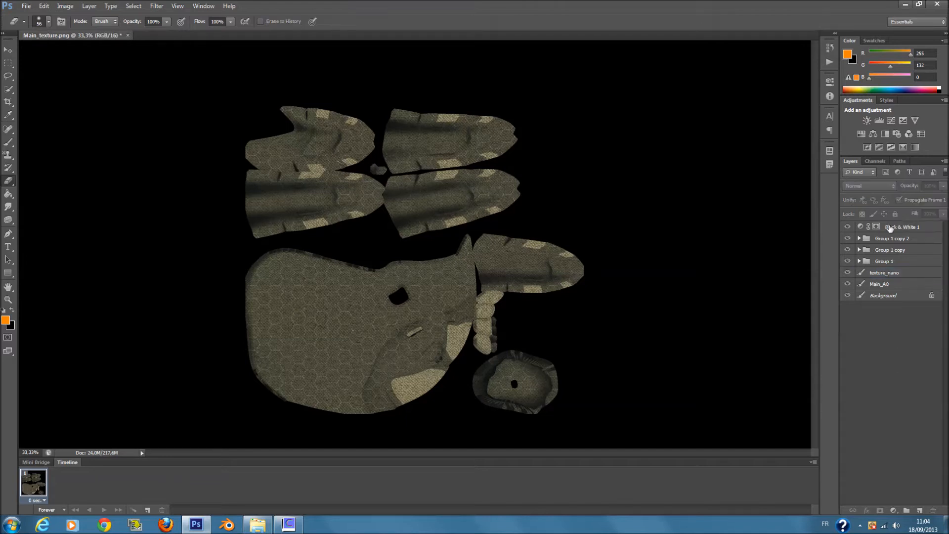
- Place the MetalBare0154_2_L image above the Black & White 1 layer and stretch it vertically to cover the whole canvas
left_click(890, 227)
left_click(257, 524)
left_click(668, 219)
left_click(272, 301)
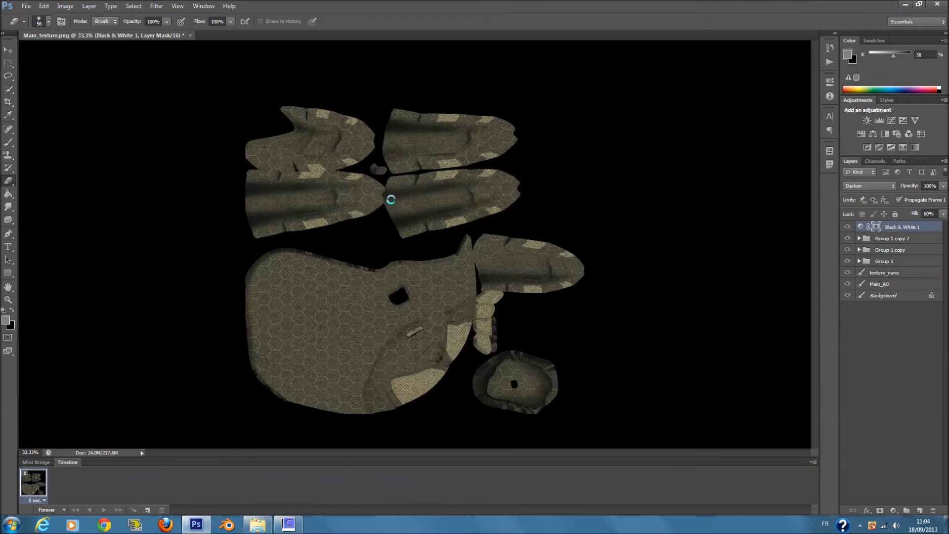
left_click_drag(408, 135, 411, 77)
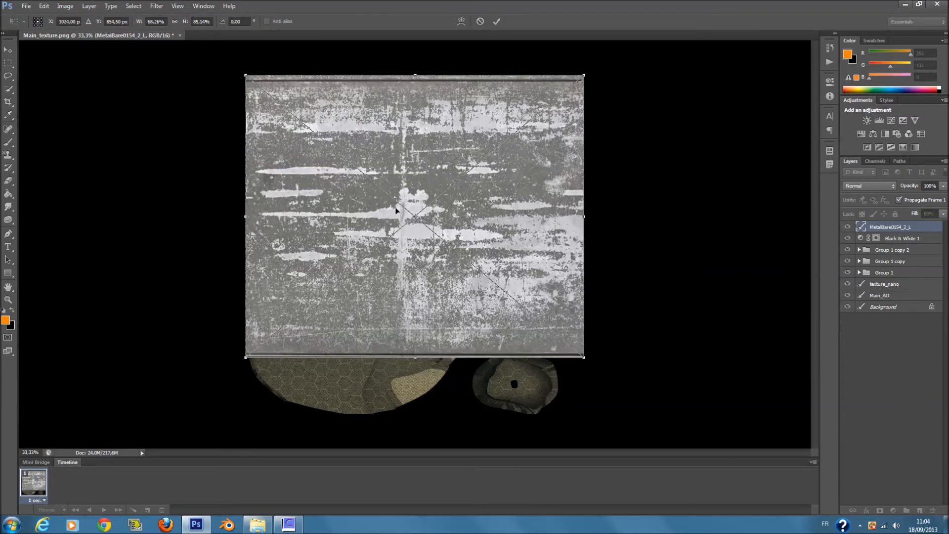
left_click_drag(420, 364, 423, 425)
left_click_drag(415, 179, 417, 172)
key("Return")
key("e")
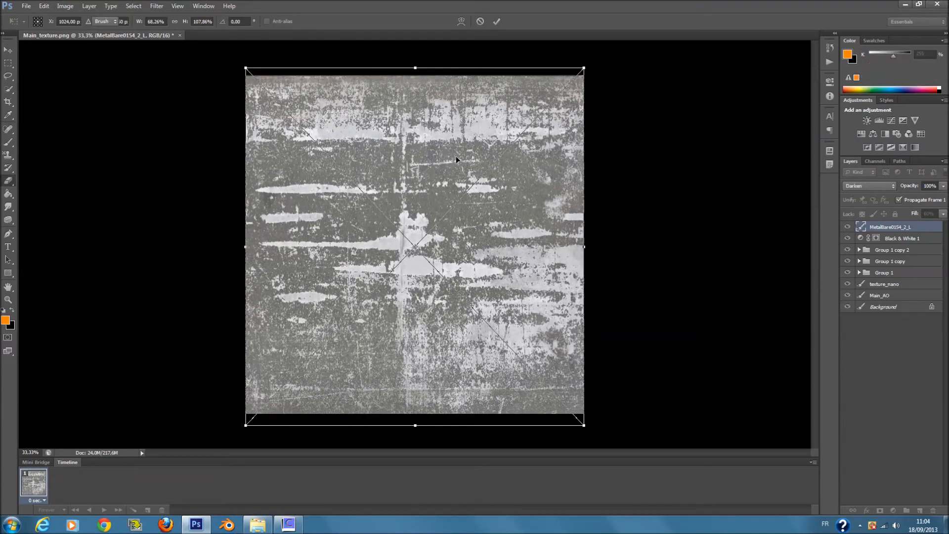
- Preview successive blend modes on the MetalBare0154_2_L layer, from Multiply through Soft Light and Hard Mix to Color
left_click(881, 187)
key("Down")
key("Down")
key("Down")
key("Return")
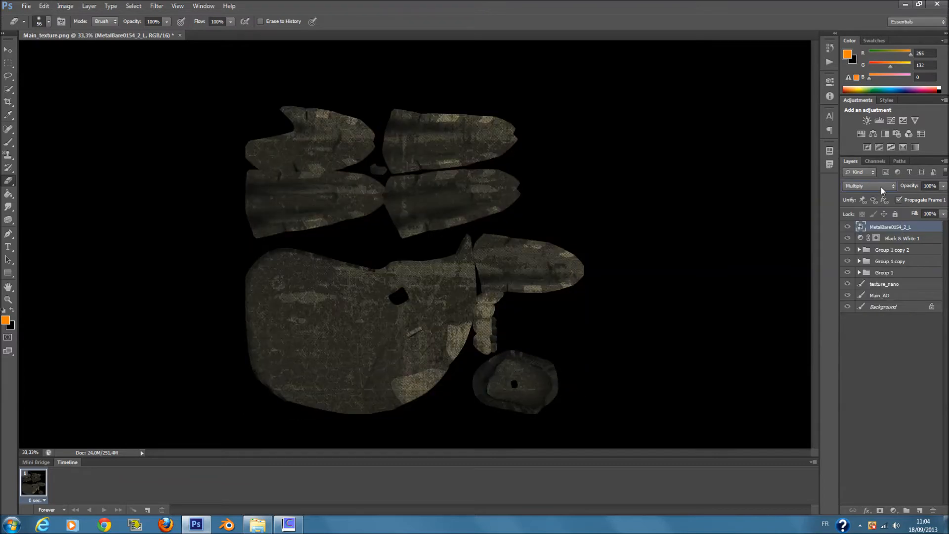
key("Down")
key("Down")
key("Down")
key("Down")
key("Down")
key("Down")
key("Down")
key("Down")
key("Down")
key("Down")
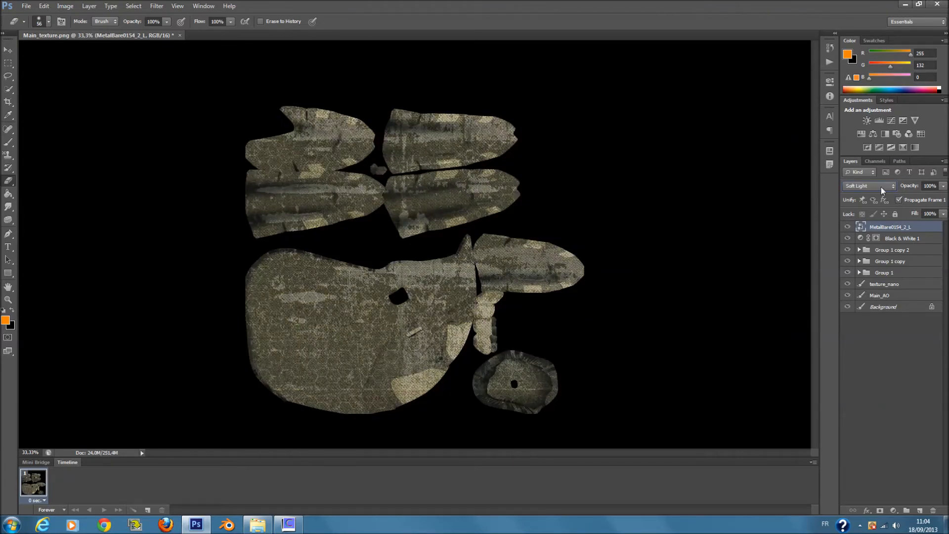
key("Down")
key("Down")
key("Down")
key("Down")
key("Down")
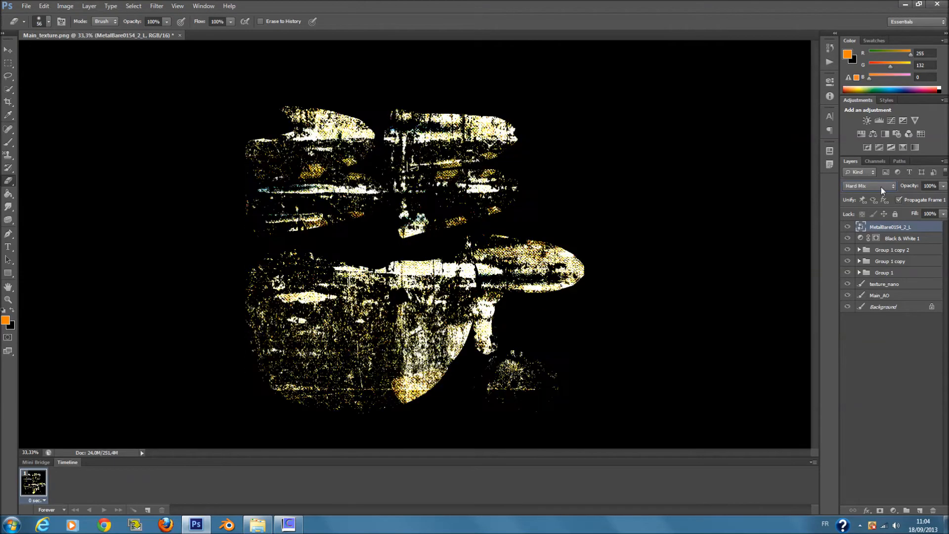
key("Down")
key("Down")
key("Down")
key("Down")
key("Down")
key("Down")
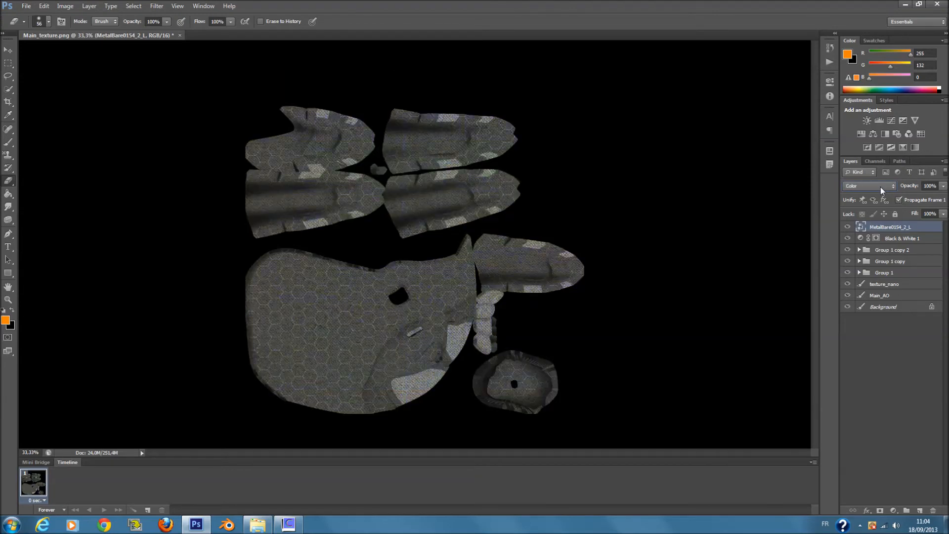
- Try Overlay on the MetalBare0154_2_L layer, switch it to Multiply and lower its fill to 70%
left_click(880, 187)
left_click(872, 269)
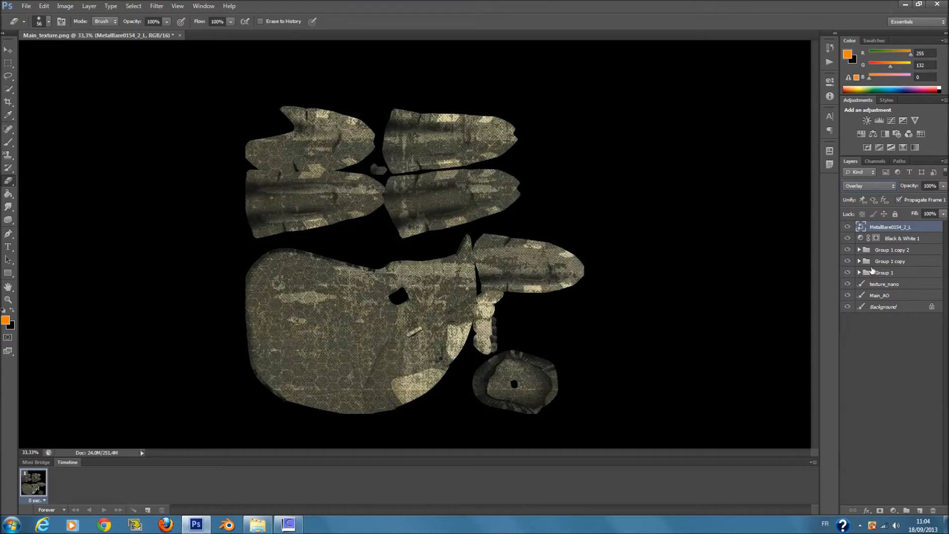
left_click(881, 181)
left_click(881, 217)
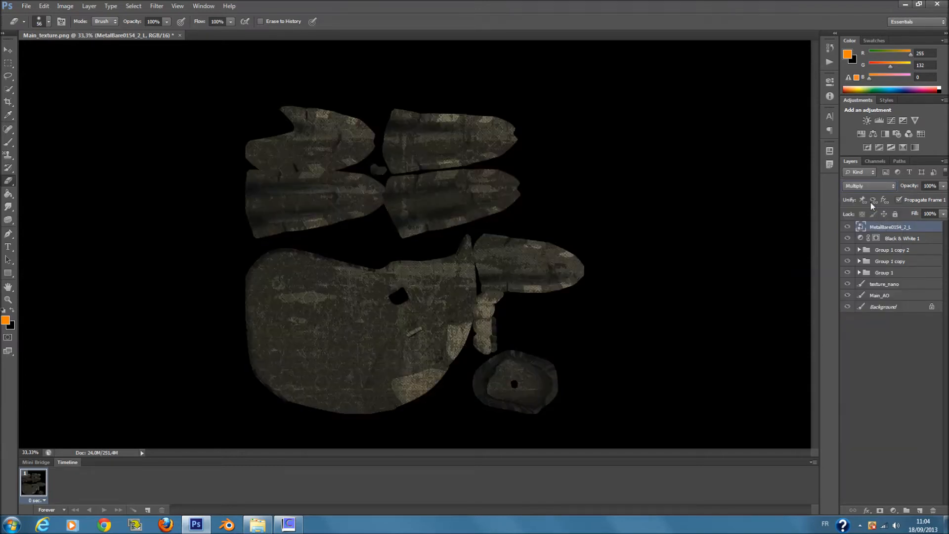
left_click(943, 214)
left_click_drag(942, 223, 925, 227)
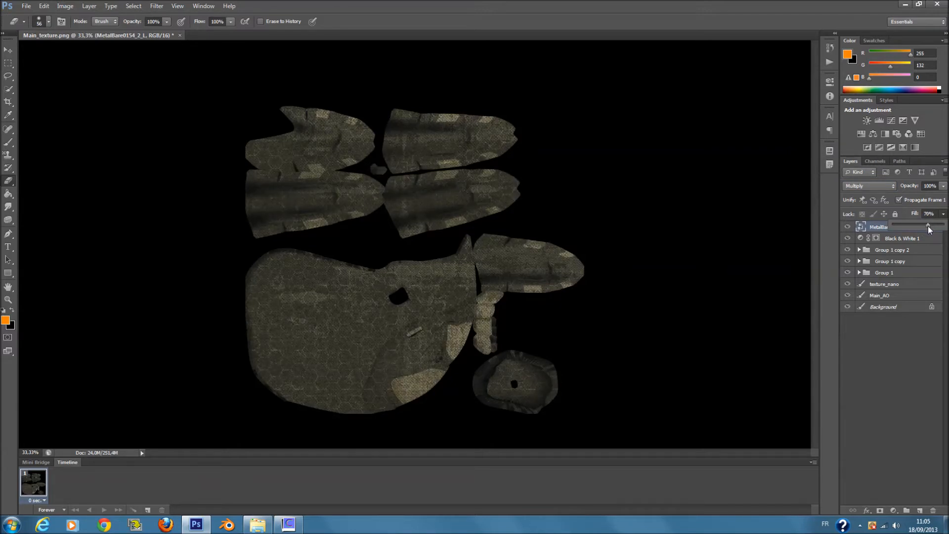
- Try Color Dodge and Overlay on the MetalBare0154_2_L layer and return its blend mode to Multiply
left_click(883, 186)
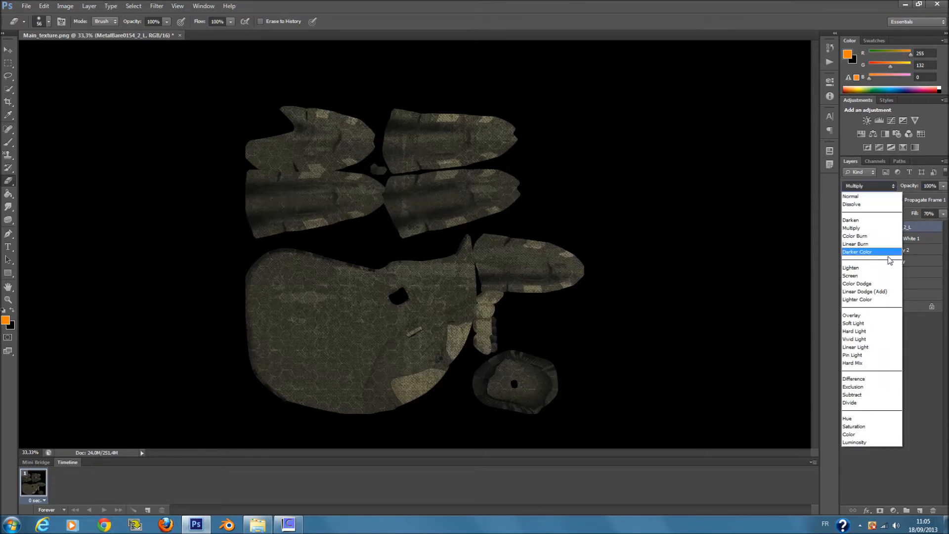
left_click(882, 284)
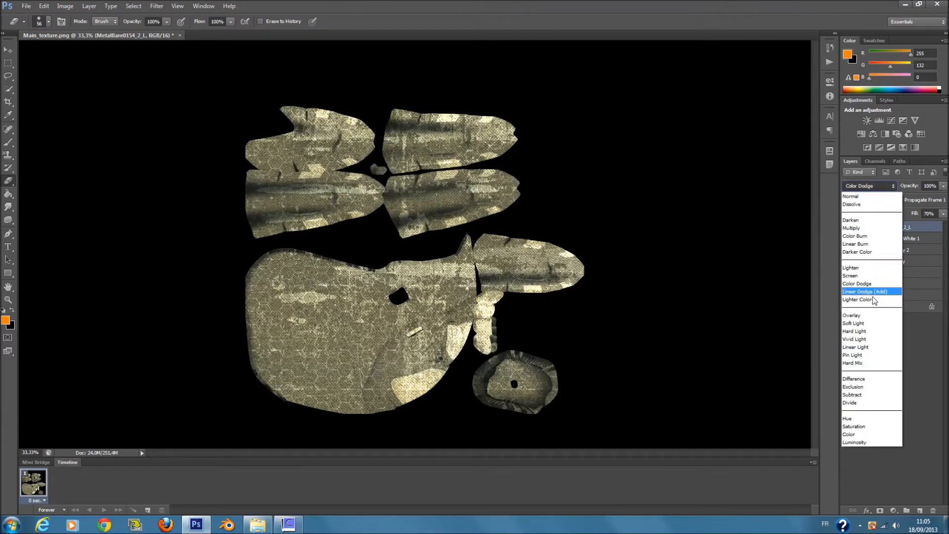
left_click(869, 314)
left_click(869, 185)
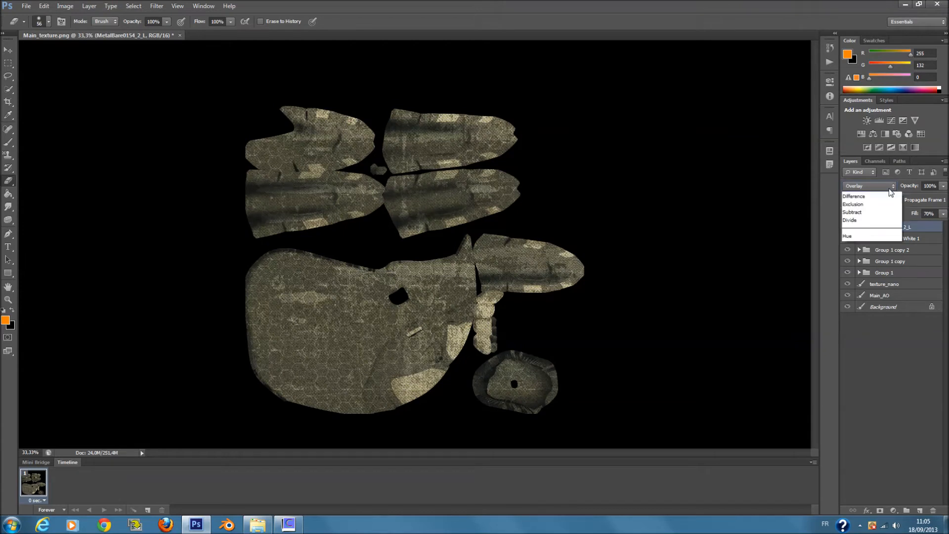
left_click(881, 225)
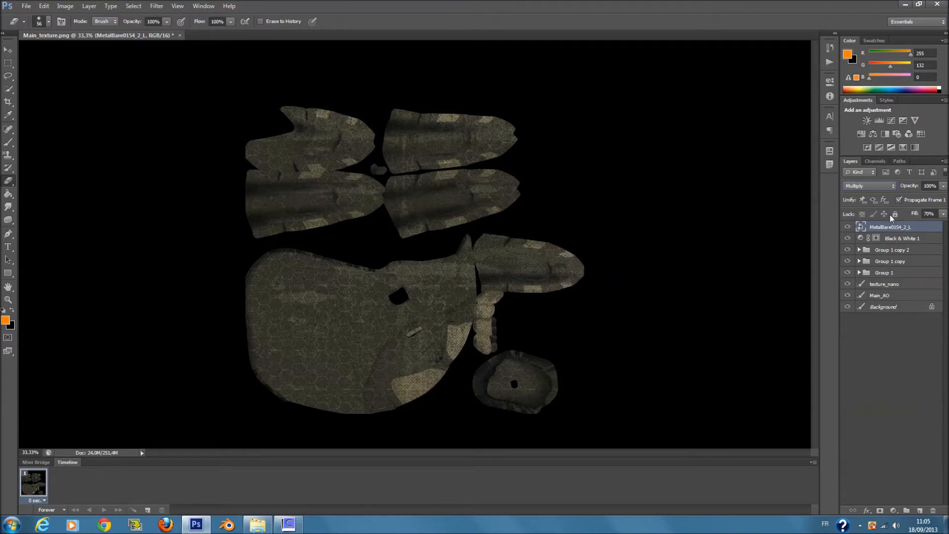
- Preview successive blend modes on the texture_nano layer, from Normal through Linear Burn, Linear Dodge and Linear Light to Luminosity
left_click(888, 295)
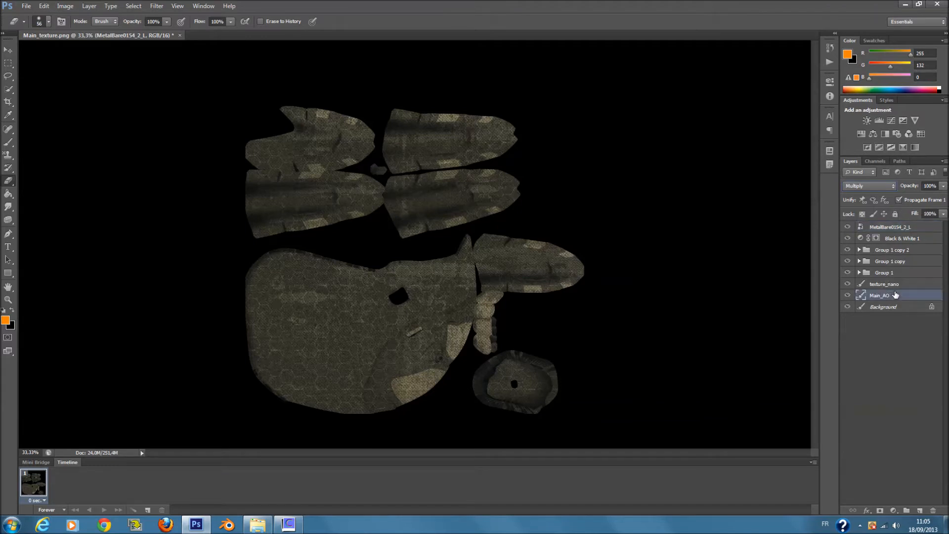
left_click(944, 214)
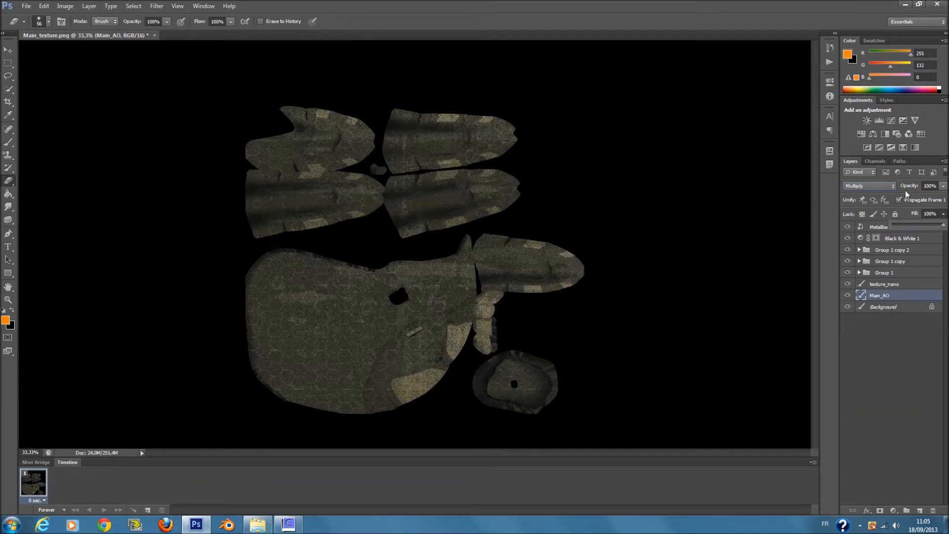
left_click(895, 284)
left_click(879, 187)
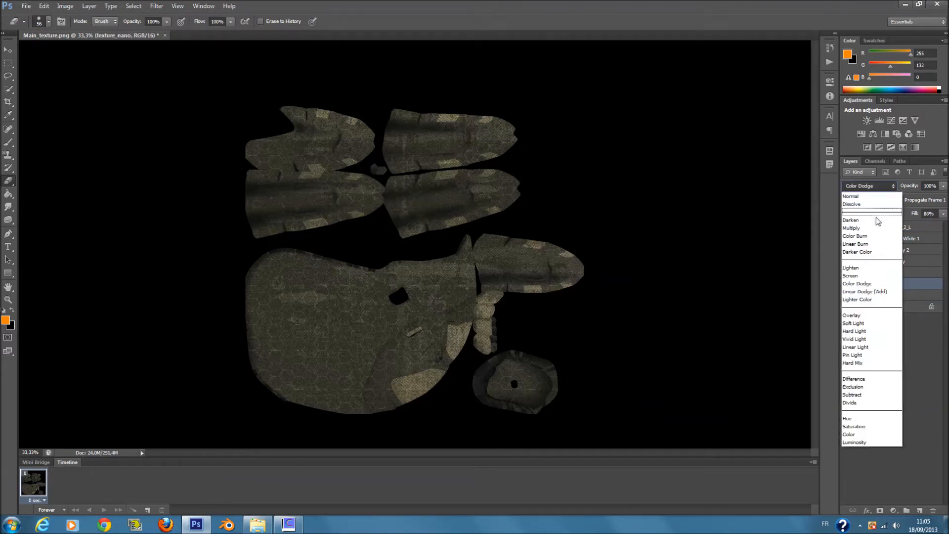
left_click(874, 194)
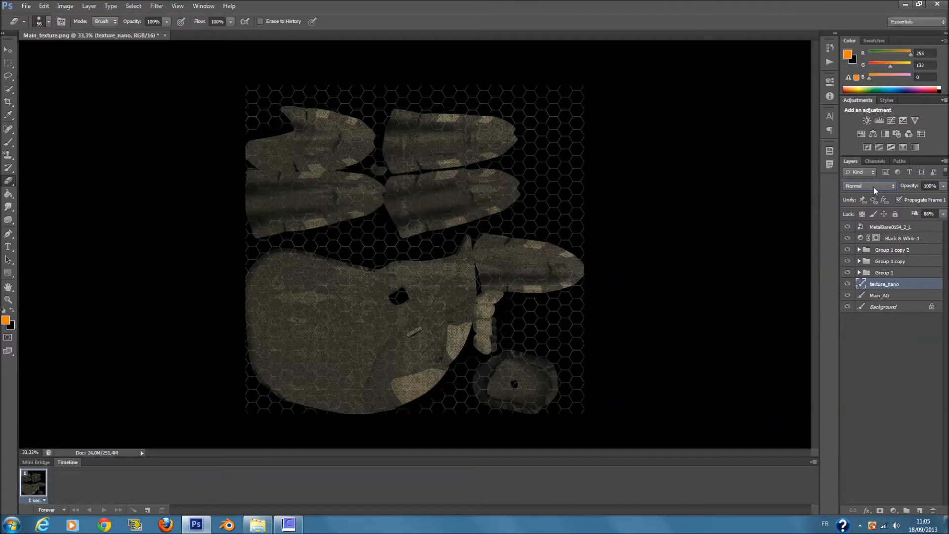
scroll(873, 187, "down", 2)
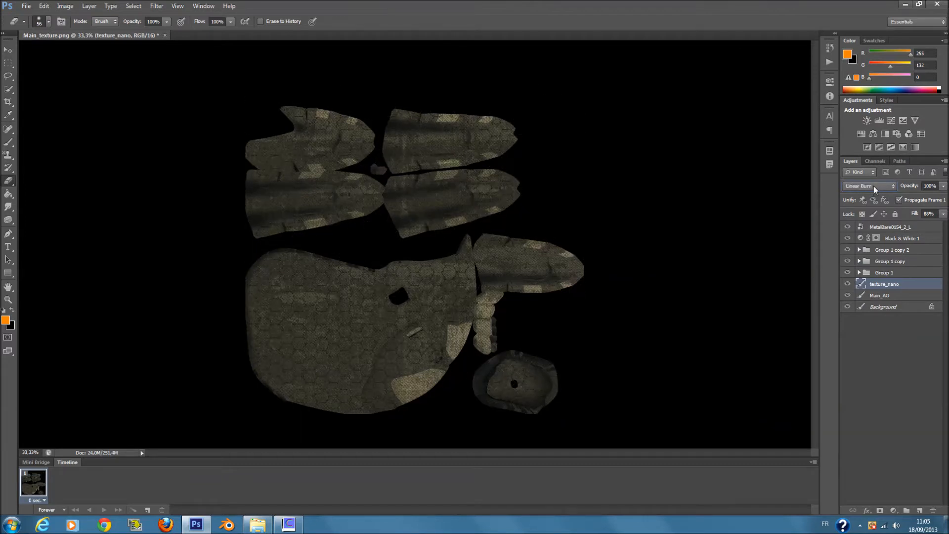
scroll(873, 186, "down", 5)
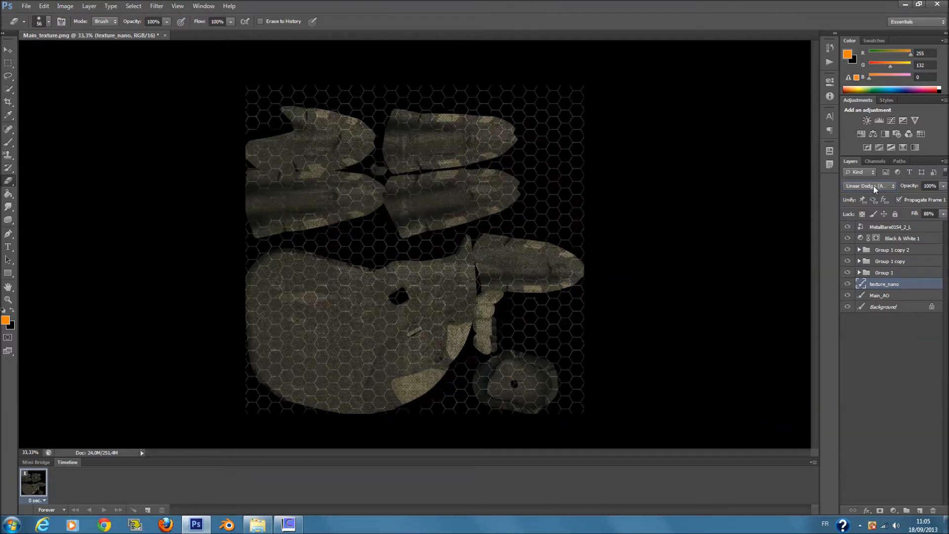
scroll(873, 186, "down", 2)
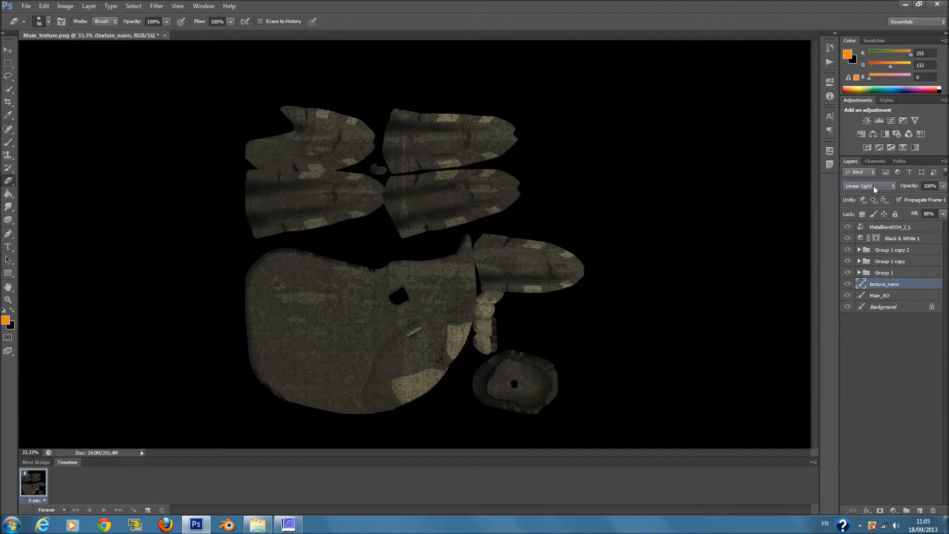
scroll(873, 186, "down", 4)
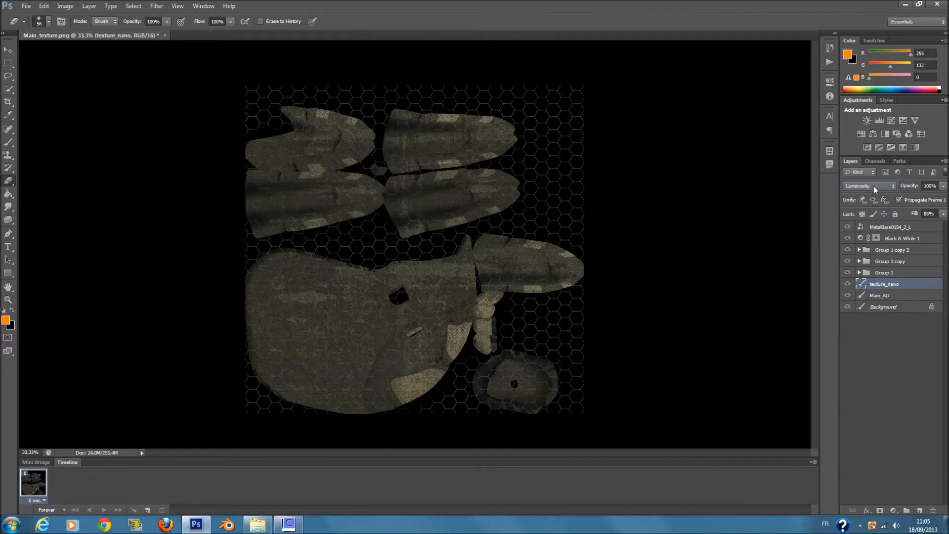
- Compare the texture_nano layer's blend modes backward from Luminosity through Saturation to Hard Mix and settle on Subtract
scroll(874, 186, "up", 2)
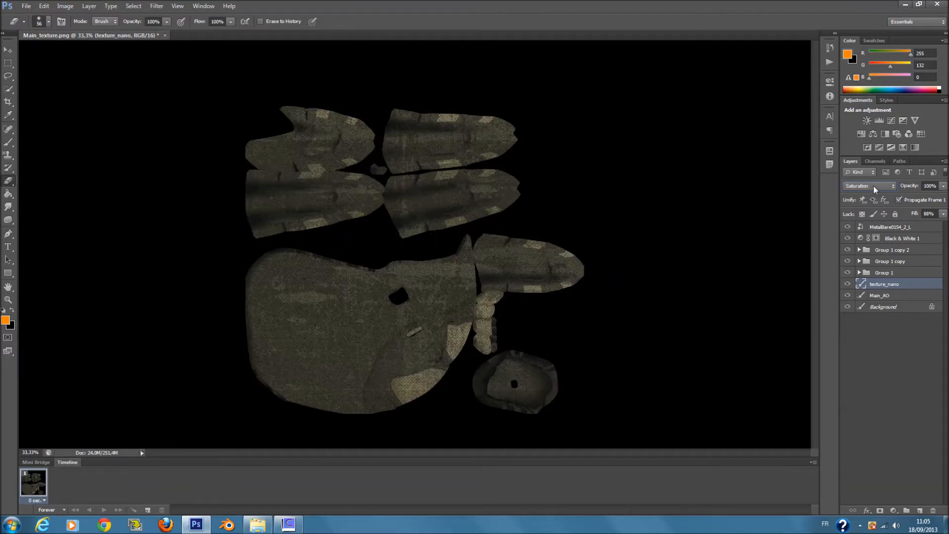
scroll(873, 186, "up", 1)
scroll(873, 185, "down", 1)
scroll(874, 186, "up", 1)
scroll(874, 186, "up", 1)
scroll(874, 186, "down", 1)
scroll(873, 186, "up", 1)
scroll(873, 186, "down", 1)
scroll(874, 185, "up", 3)
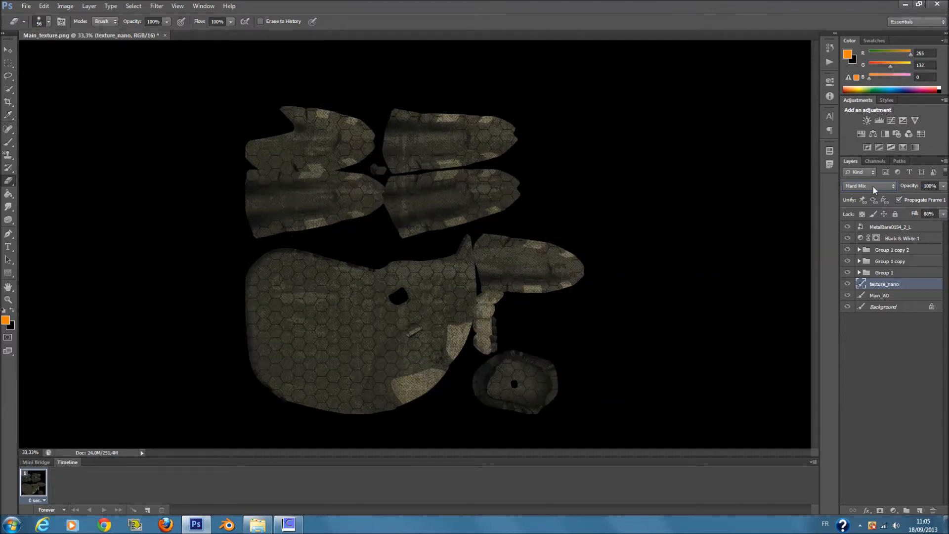
scroll(882, 189, "down", 1)
scroll(882, 189, "down", 2)
- Raise the texture_nano layer's fill to 100%, lower its opacity below 74% and deselect the layer
left_click(943, 214)
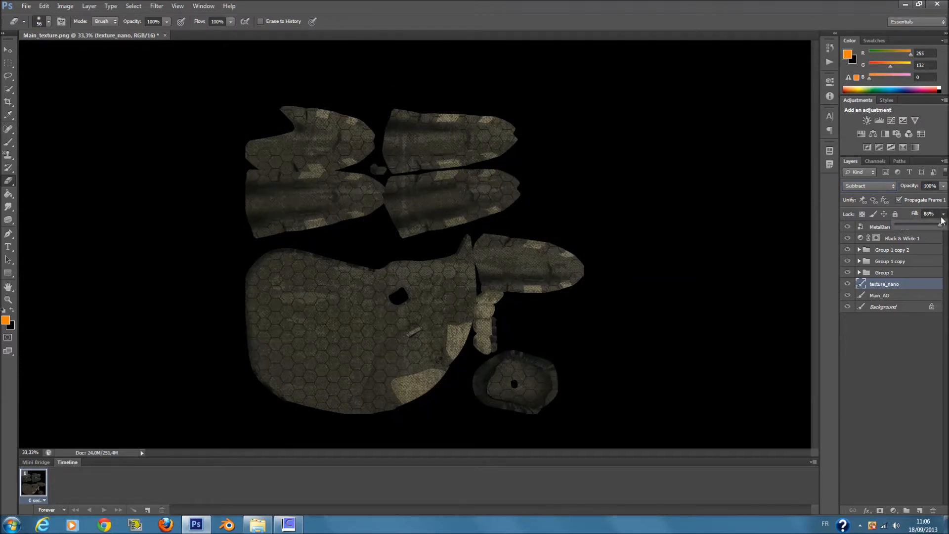
left_click_drag(912, 227, 933, 203)
left_click(941, 187)
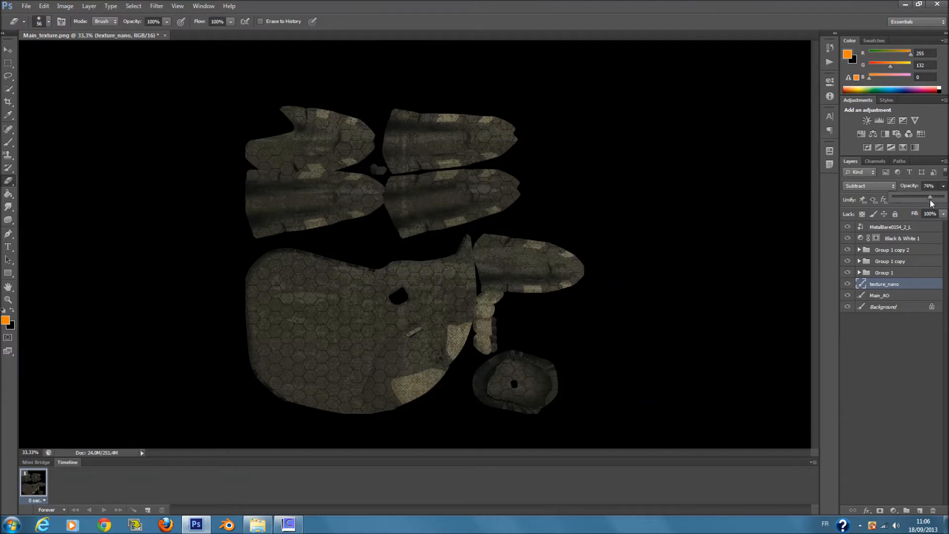
left_click_drag(926, 204, 922, 203)
left_click(907, 360)
left_click(44, 6)
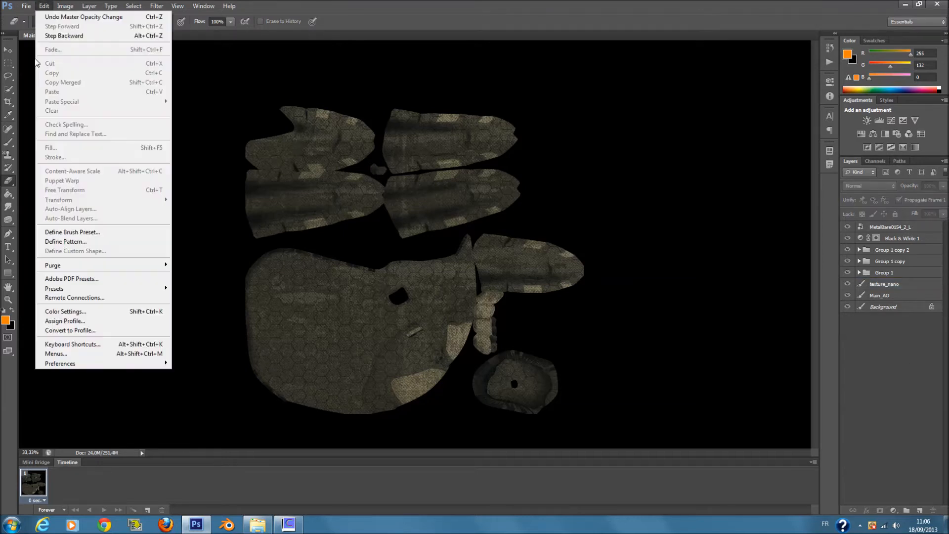
left_click(873, 325)
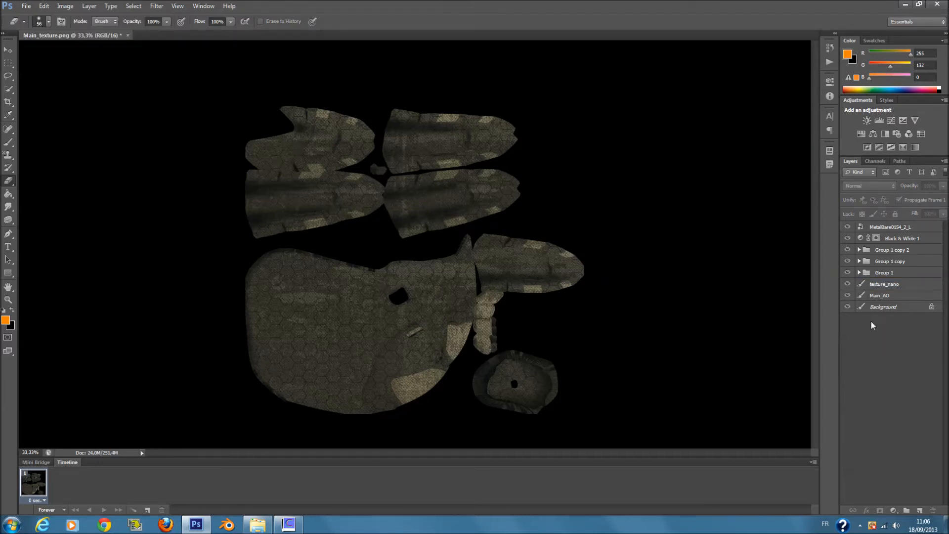
- Try a 100% fill and the Darker Color blend mode on the MetalBare0154_2_L layer
left_click(889, 226)
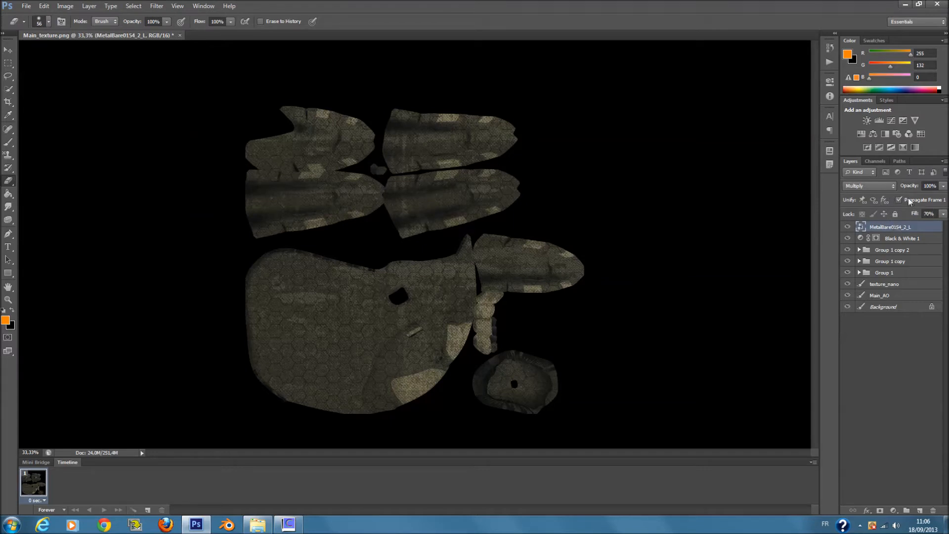
left_click(943, 214)
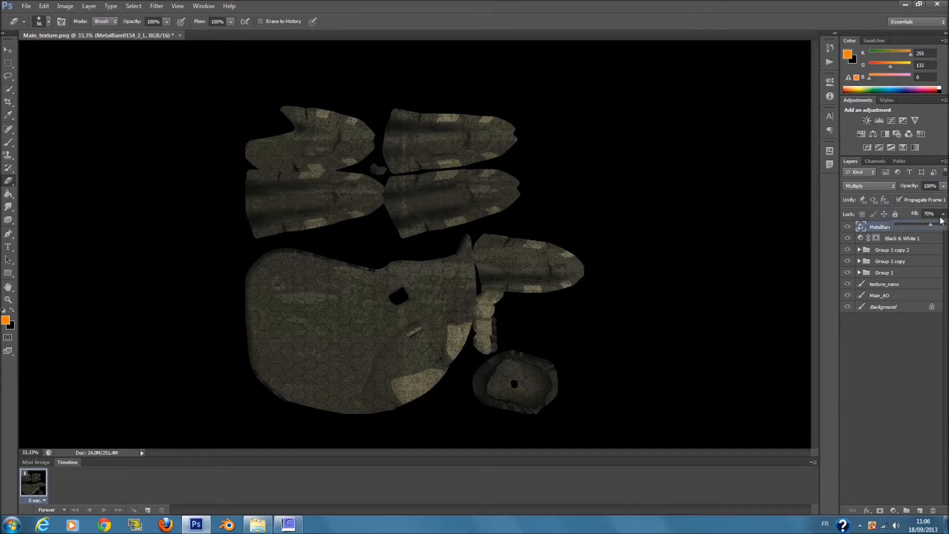
left_click_drag(930, 228, 939, 231)
left_click(885, 187)
scroll(883, 191, "down", 3)
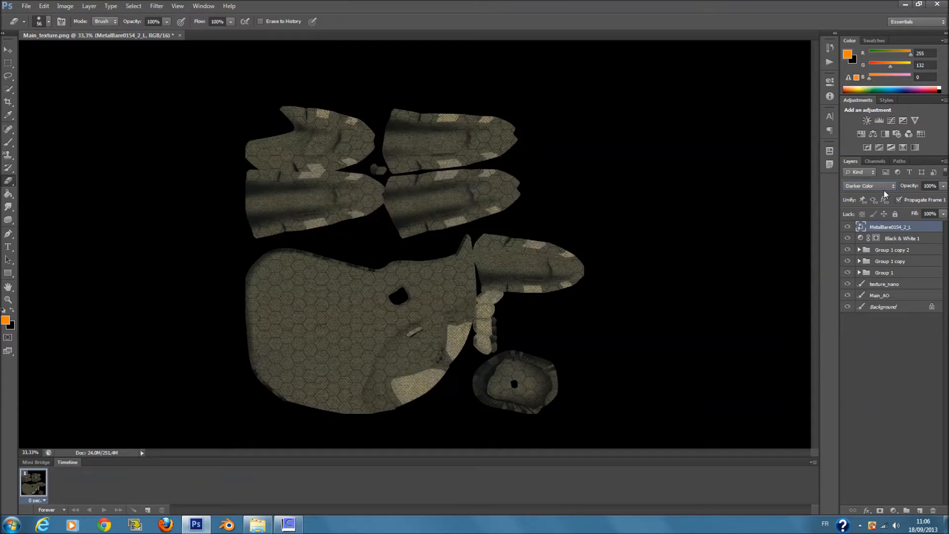
- Set the MetalBare0154_2_L layer to 70% fill and Multiply, and move it below the Black & White 1 layer
left_click(944, 214)
left_click(924, 328)
left_click(918, 230)
left_click(882, 186)
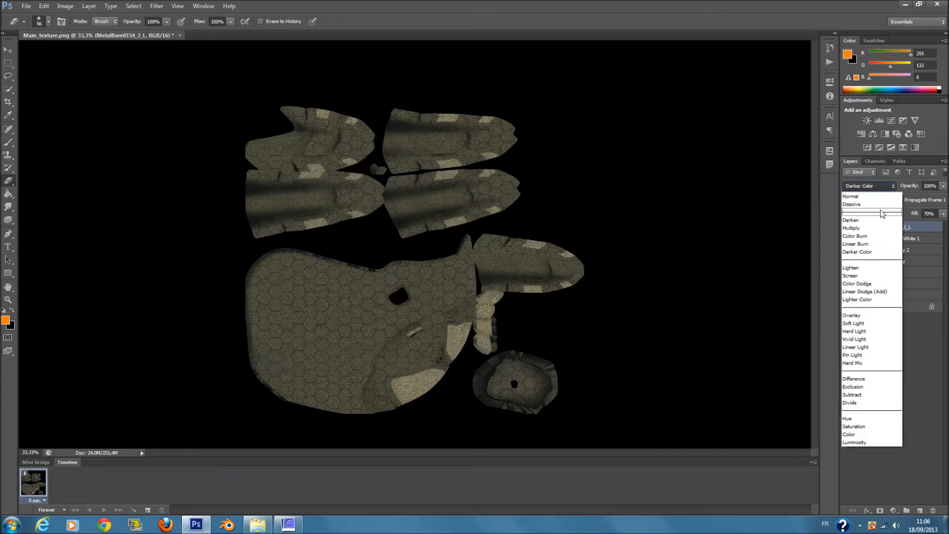
left_click(870, 219)
left_click_drag(905, 228, 909, 248)
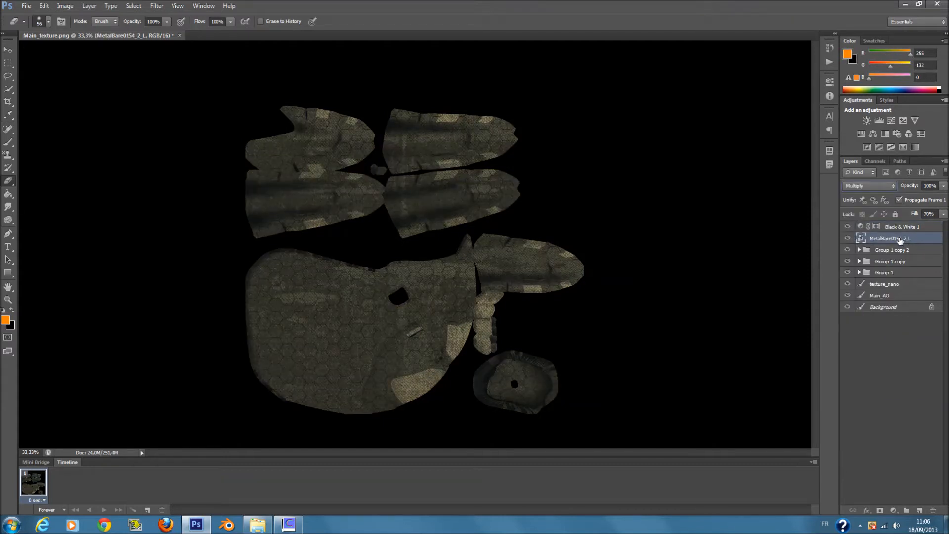
- Adjust the Black & White 1 adjustment layer's fill to about 65% and select the Main_AO layer
left_click(921, 226)
left_click(943, 214)
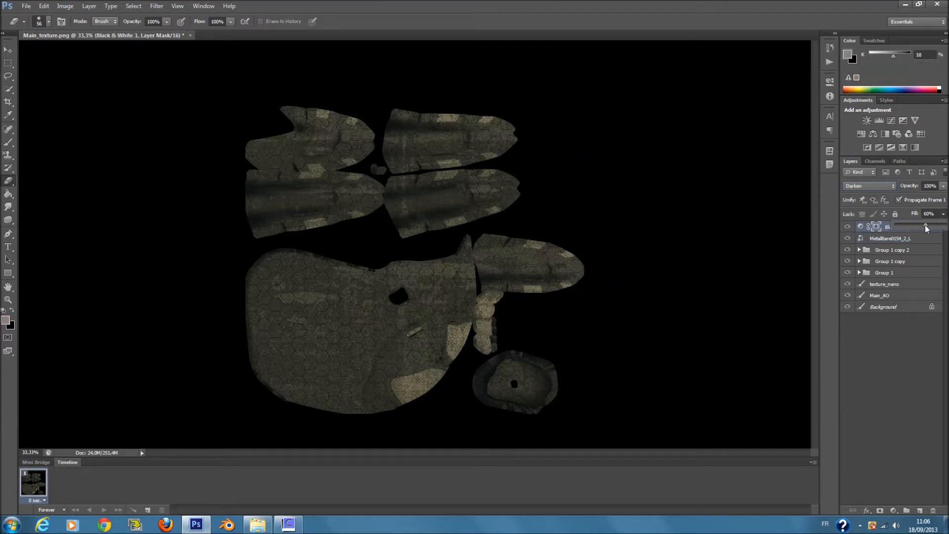
left_click_drag(930, 227, 945, 226)
left_click(915, 341)
left_click(936, 226)
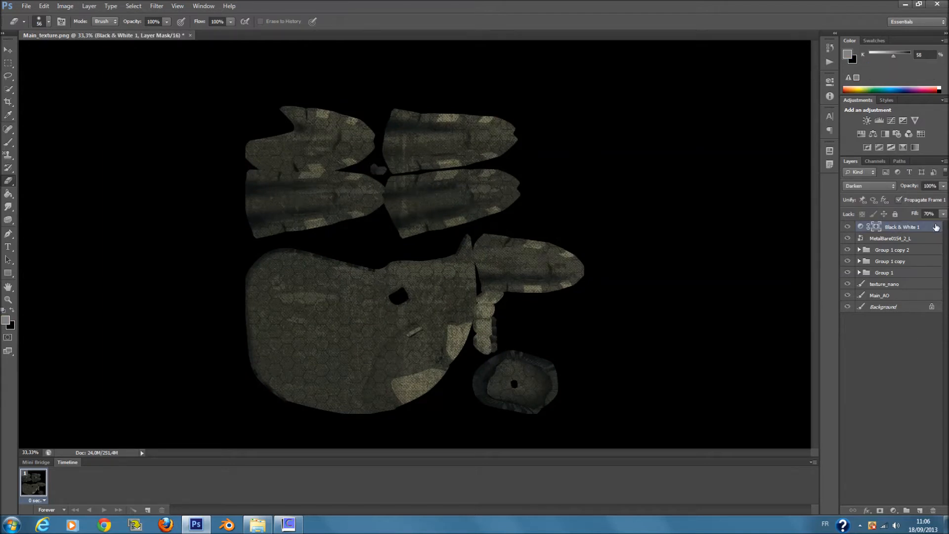
left_click(943, 217)
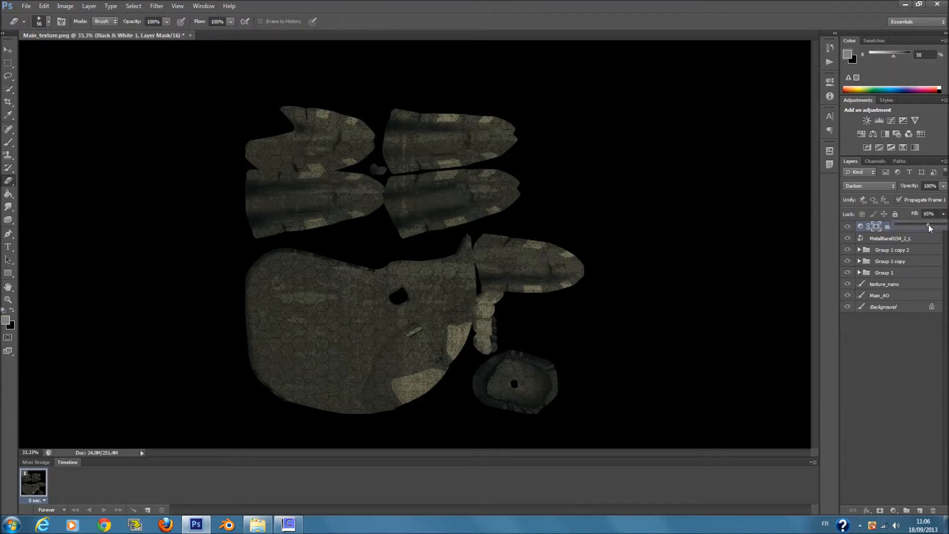
left_click(910, 295)
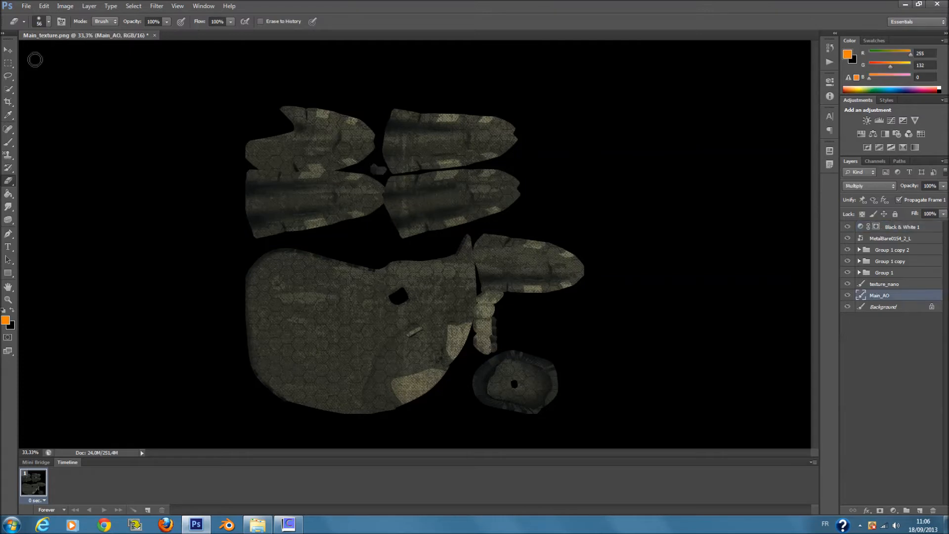
- Save a PNG copy of the texture in the Main folder as Main_texture1
left_click(26, 6)
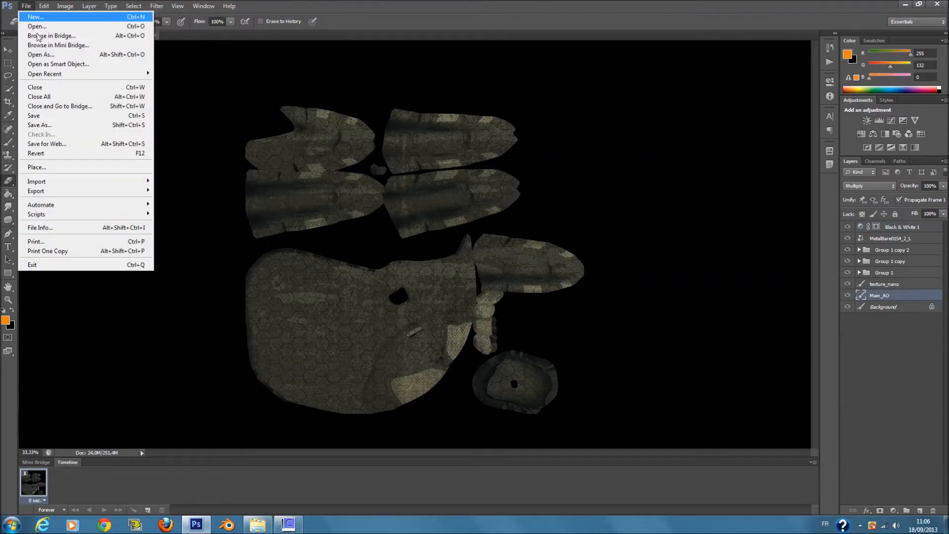
left_click(74, 126)
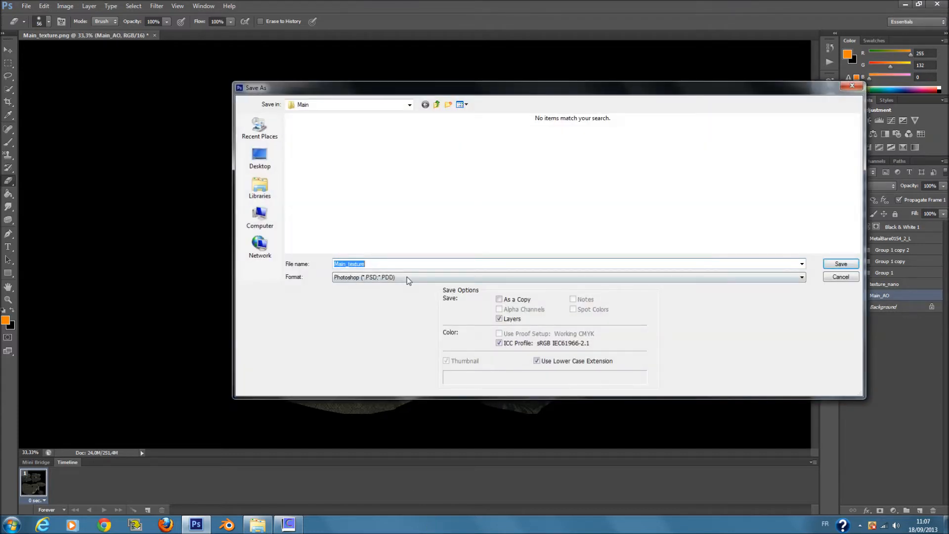
left_click(408, 277)
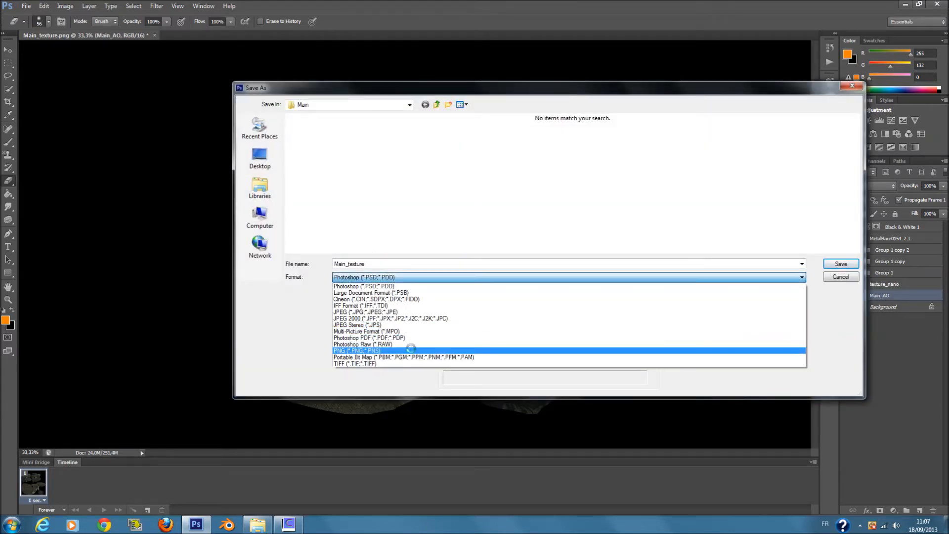
left_click(411, 350)
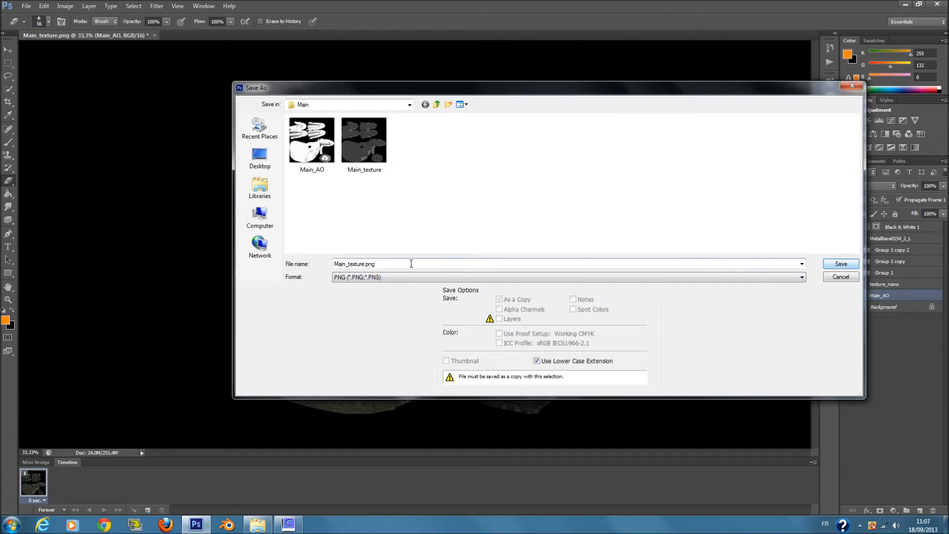
left_click(363, 263)
left_click(364, 264)
left_click(841, 264)
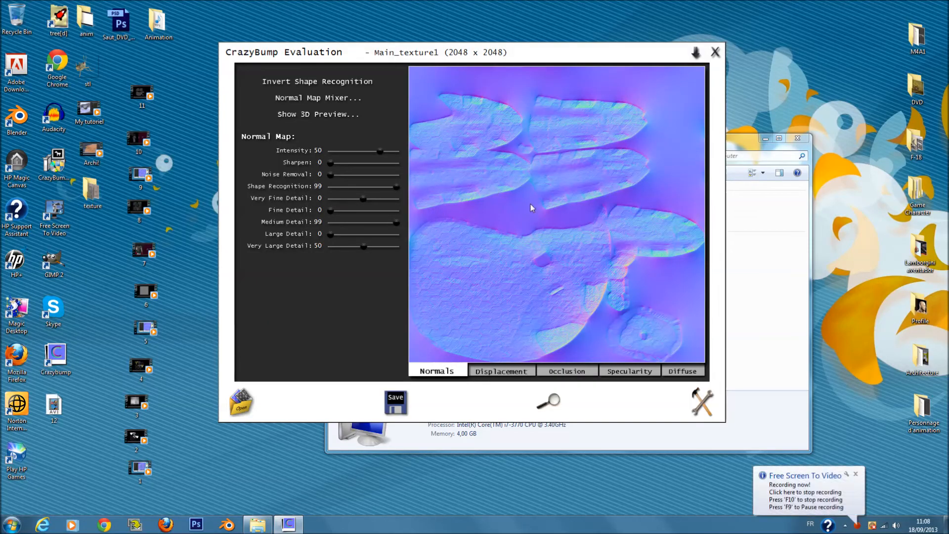
- In CrazyBump, show and rotate the 3D preview of the Main_texture1 normal map and set Sharpen to 99
left_click(336, 114)
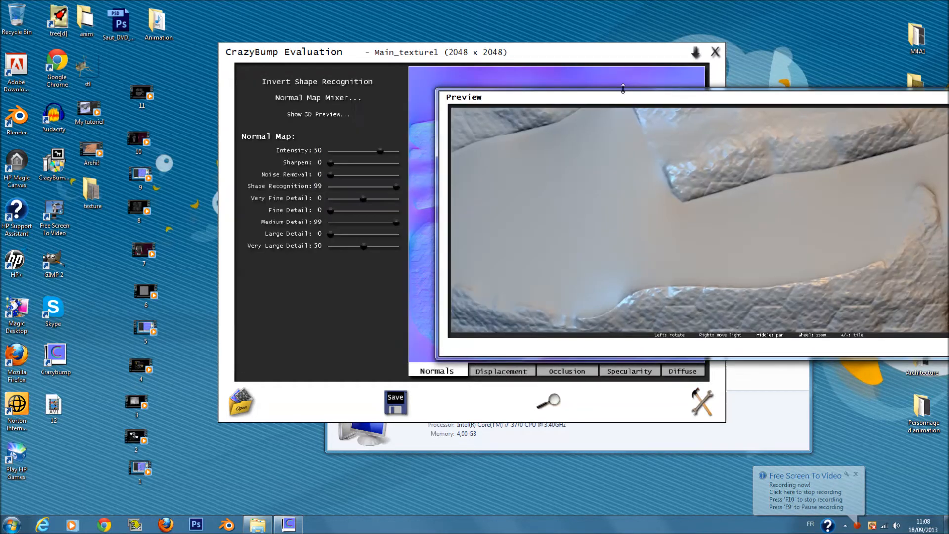
left_click_drag(697, 265, 625, 244)
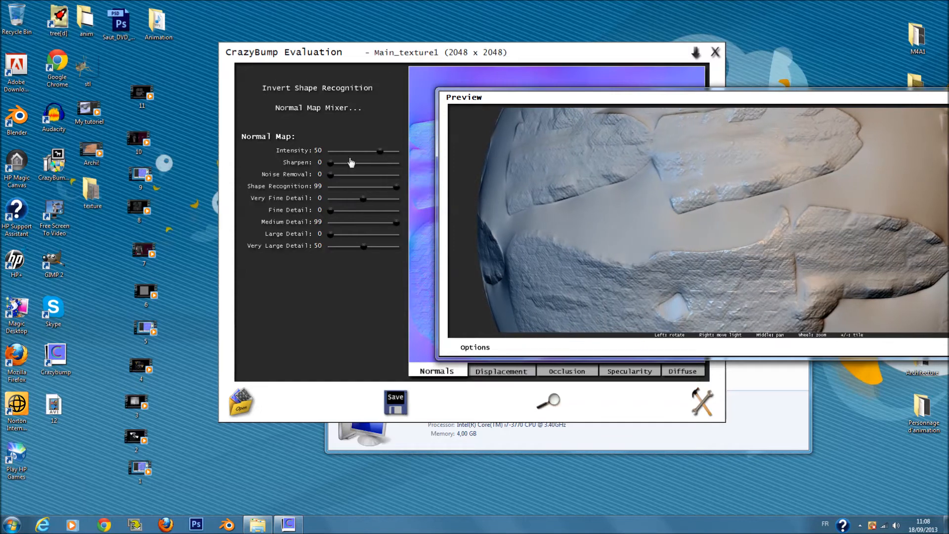
left_click_drag(335, 163, 422, 166)
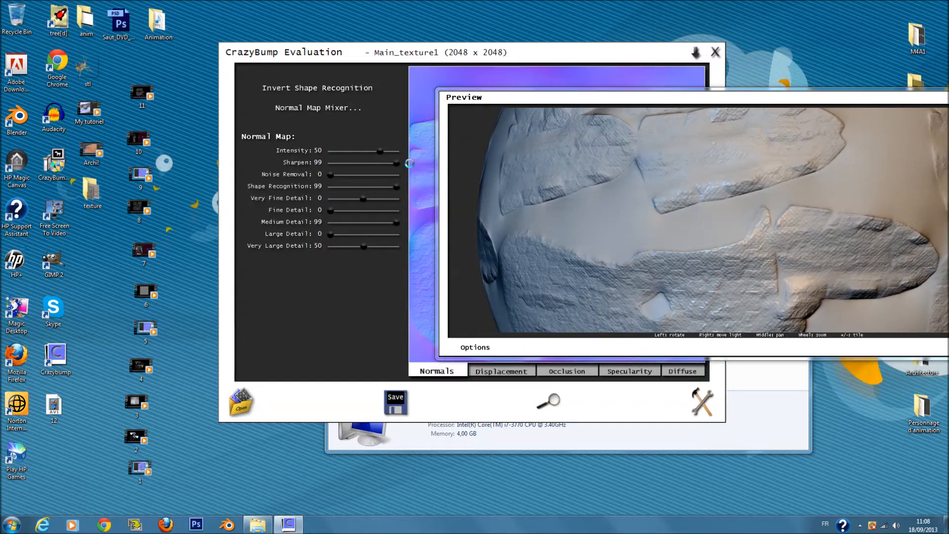
- Set the normal map's Intensity to 42, Sharpen to 72, Very Fine Detail to -2, Fine Detail to 99 and Very Large Detail to 99
mouse_move(380, 151)
left_mouse_down()
mouse_move(370, 154)
mouse_move(392, 165)
mouse_move(377, 168)
left_mouse_up()
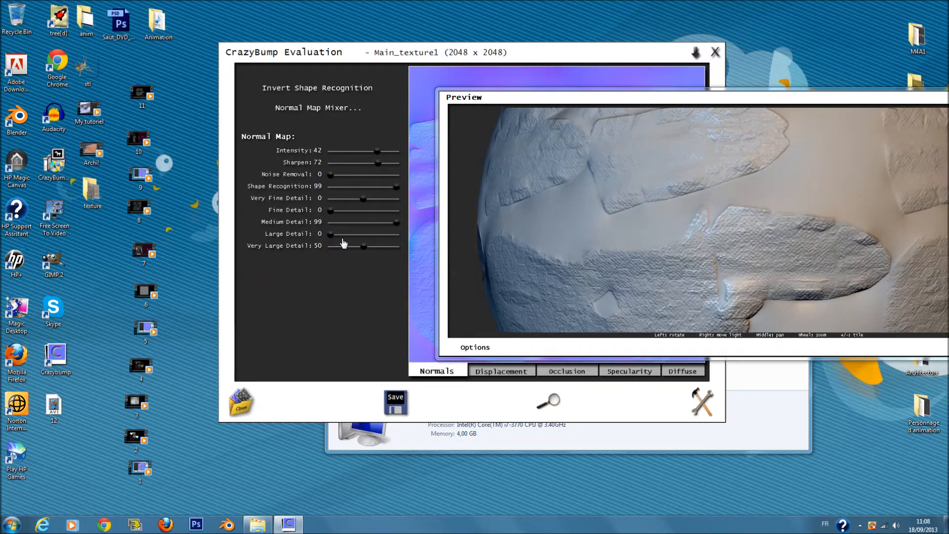
left_click_drag(363, 247, 404, 248)
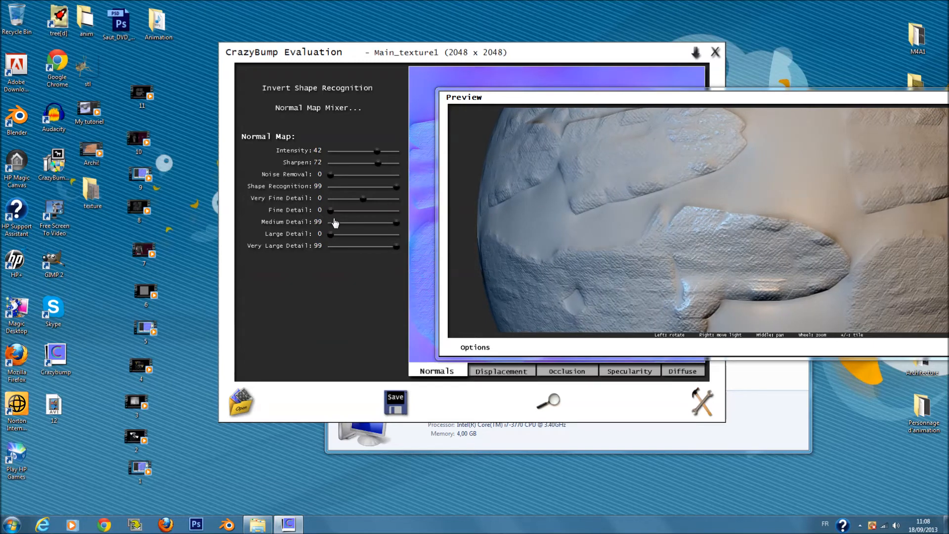
left_click_drag(363, 199, 400, 204)
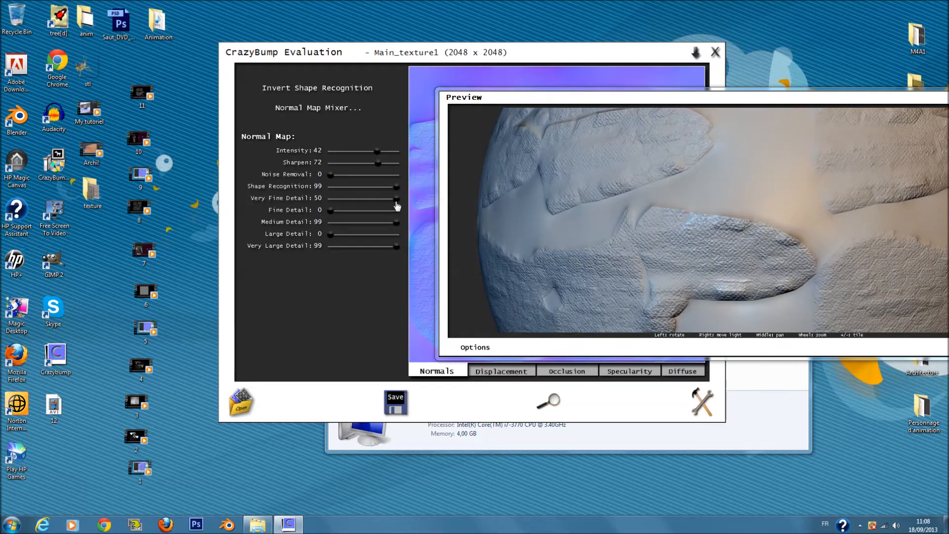
left_click_drag(348, 207, 378, 217)
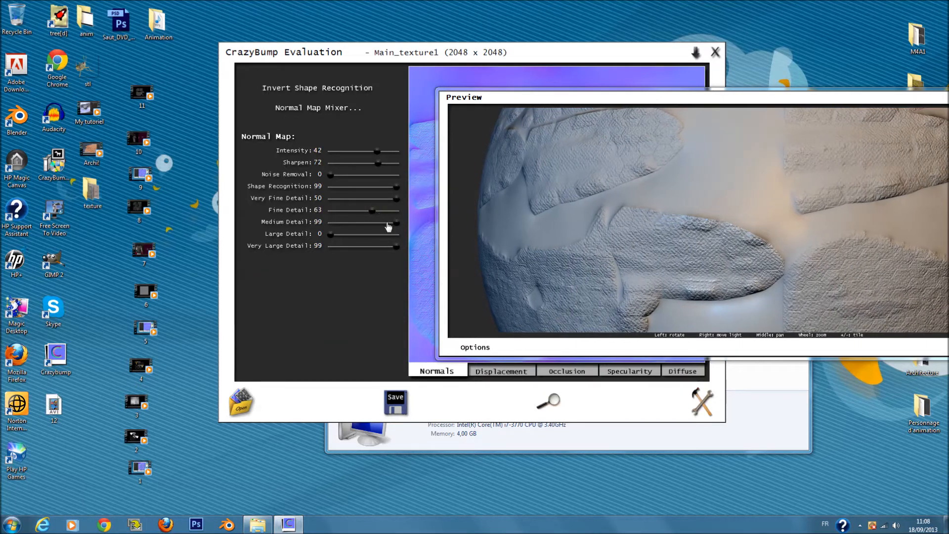
left_click_drag(374, 217, 389, 209)
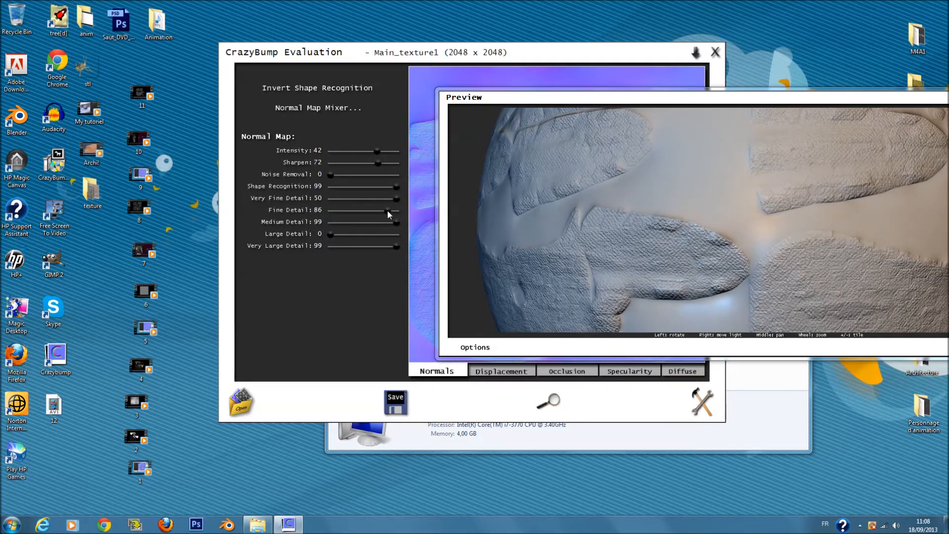
left_click_drag(388, 210, 396, 210)
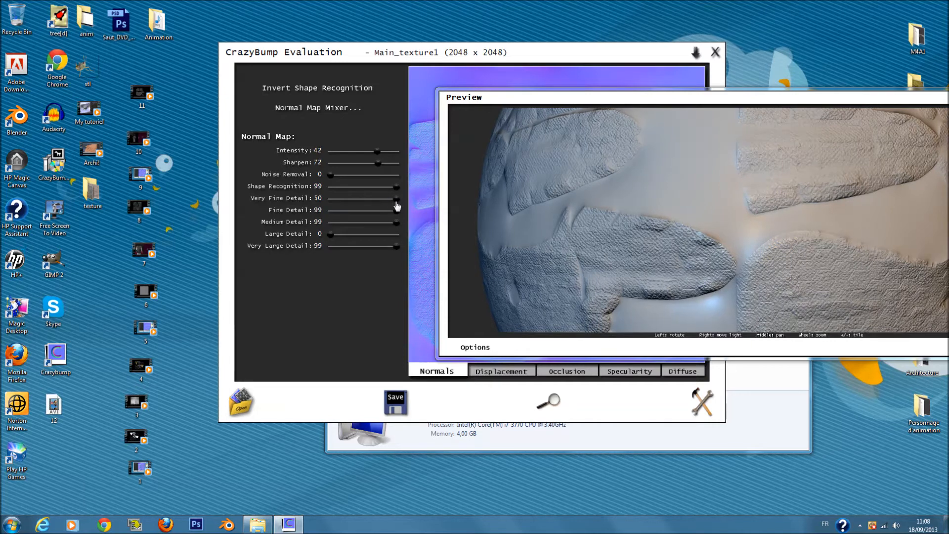
left_click_drag(388, 197, 363, 197)
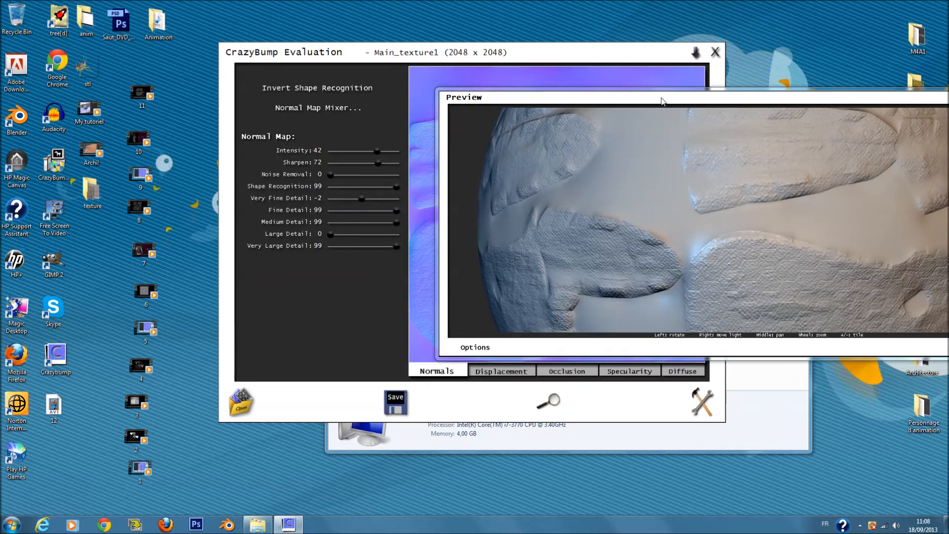
- Move the 3D preview aside and set the displacement map's Depth to 99, Enhance Detail to 99 and Soften to 10
left_click_drag(663, 105, 875, 84)
left_click(501, 372)
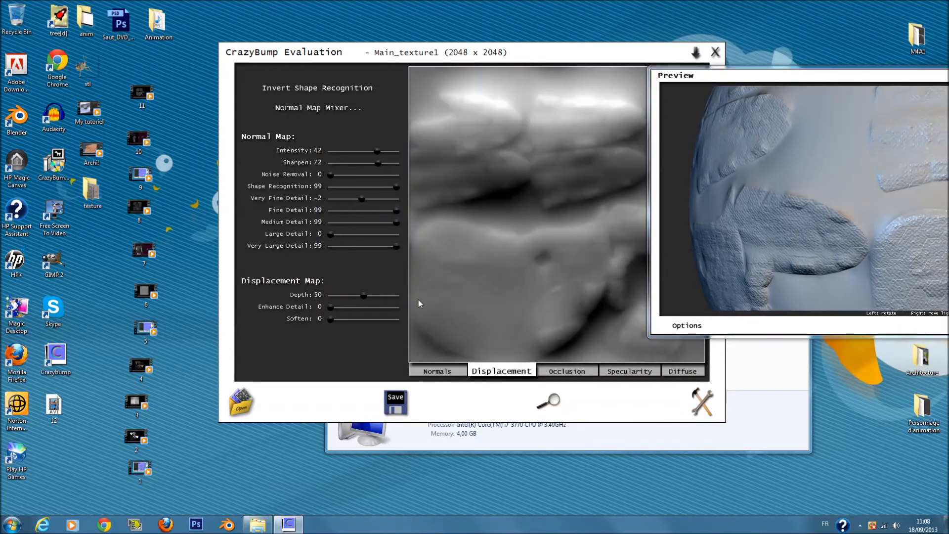
left_click_drag(364, 295, 449, 295)
left_click_drag(331, 307, 479, 318)
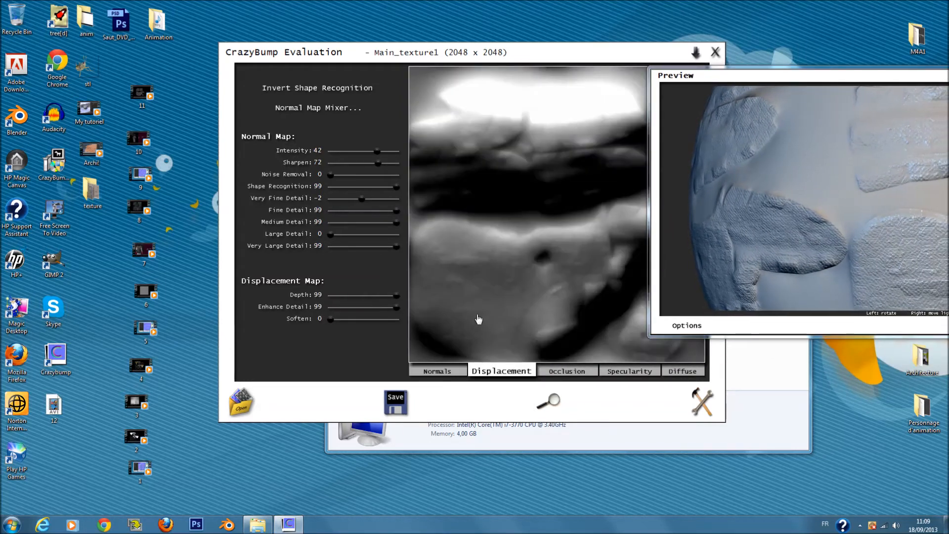
mouse_move(330, 319)
left_mouse_down()
mouse_move(350, 324)
mouse_move(337, 324)
left_mouse_up()
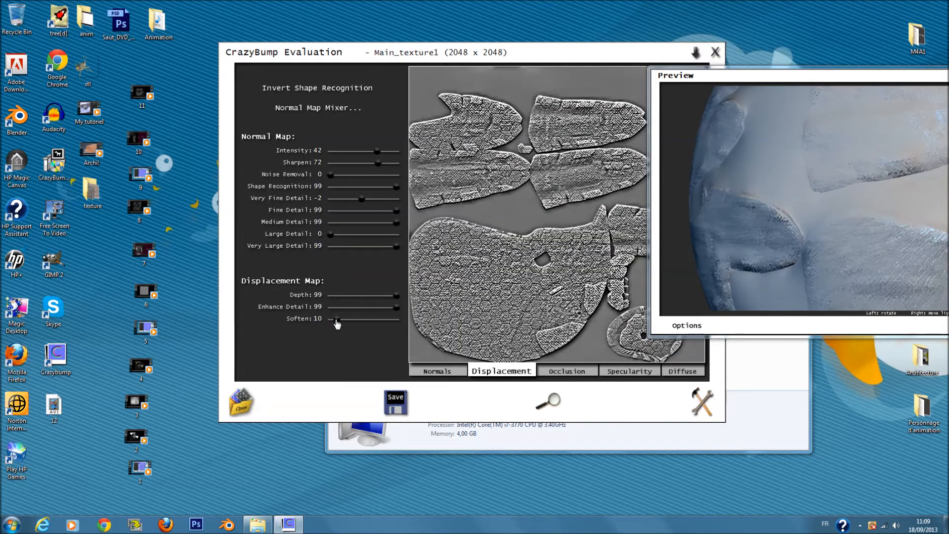
- Set the occlusion map's Enhance Detail to 99 and its Power to 50
left_click(573, 374)
left_click_drag(387, 307, 434, 304)
mouse_move(376, 295)
left_mouse_down()
mouse_move(330, 302)
mouse_move(429, 297)
mouse_move(356, 303)
mouse_move(366, 300)
left_mouse_up()
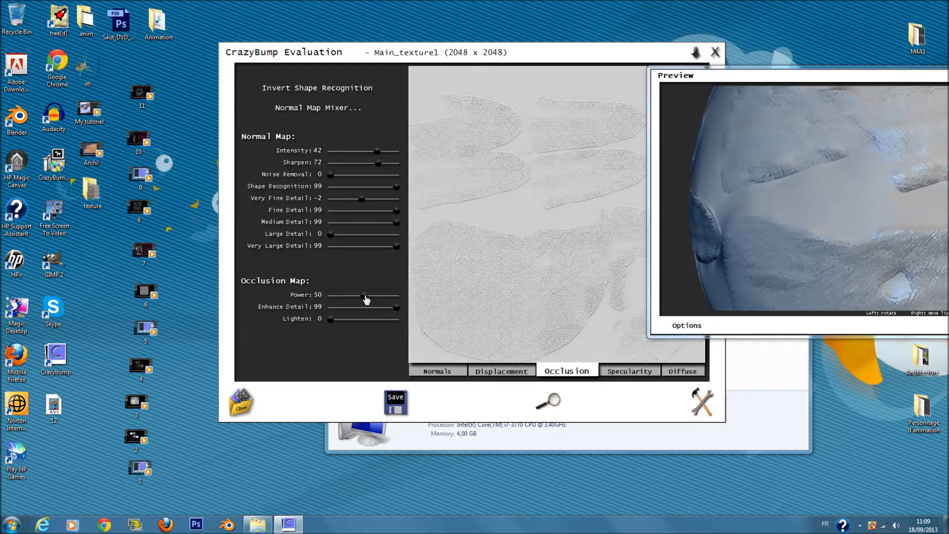
- Adjust the detail and intensity settings of the specularity map for Main_texture1
left_click(630, 373)
left_click_drag(346, 331, 364, 331)
left_click_drag(338, 296, 343, 296)
left_click_drag(331, 343, 337, 343)
left_click_drag(394, 307, 389, 308)
left_click_drag(387, 327, 374, 323)
- Set the diffuse map's 3D Crevices to 13, 3D Highlights to 4 and Color Correction to 30
left_click(682, 371)
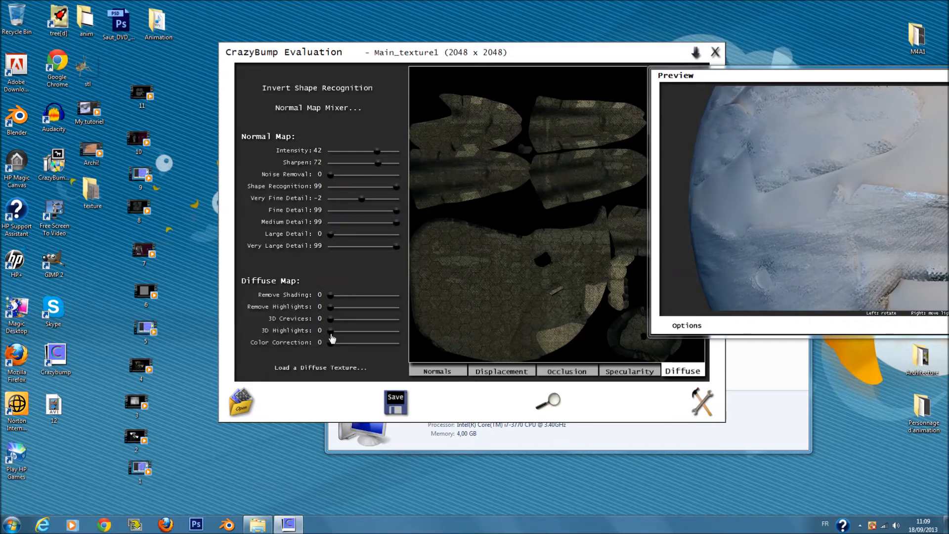
left_click_drag(330, 320, 350, 345)
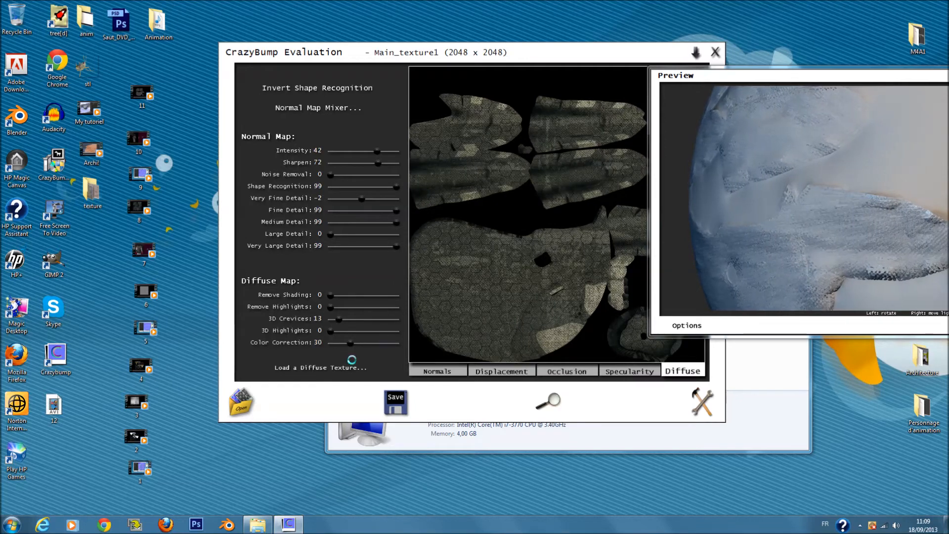
mouse_move(330, 295)
left_mouse_down()
mouse_move(387, 315)
mouse_move(407, 302)
mouse_move(318, 302)
mouse_move(349, 312)
mouse_move(321, 312)
mouse_move(345, 335)
mouse_move(330, 327)
left_mouse_up()
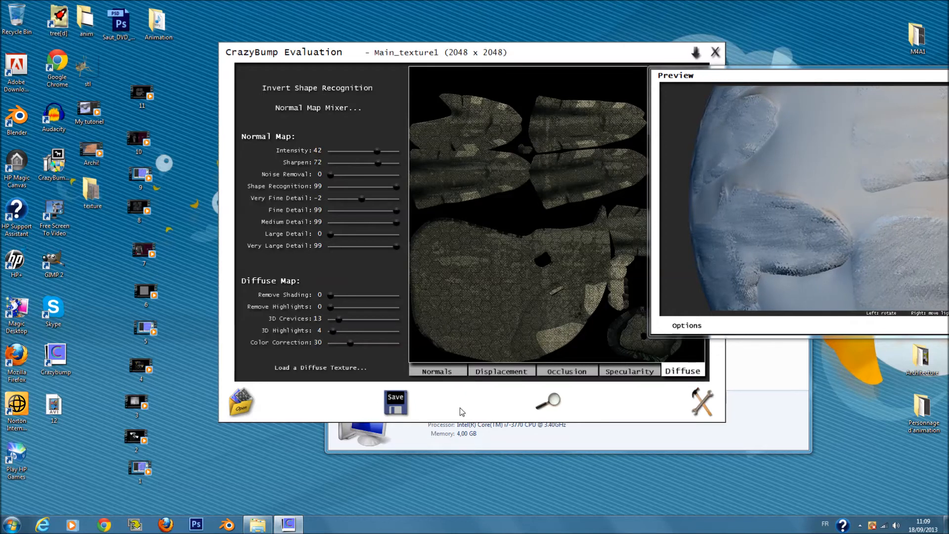
- Save the generated maps as PNG files in the Main folder under the base name Main_texture1_CRB
left_click(410, 405)
left_click(423, 403)
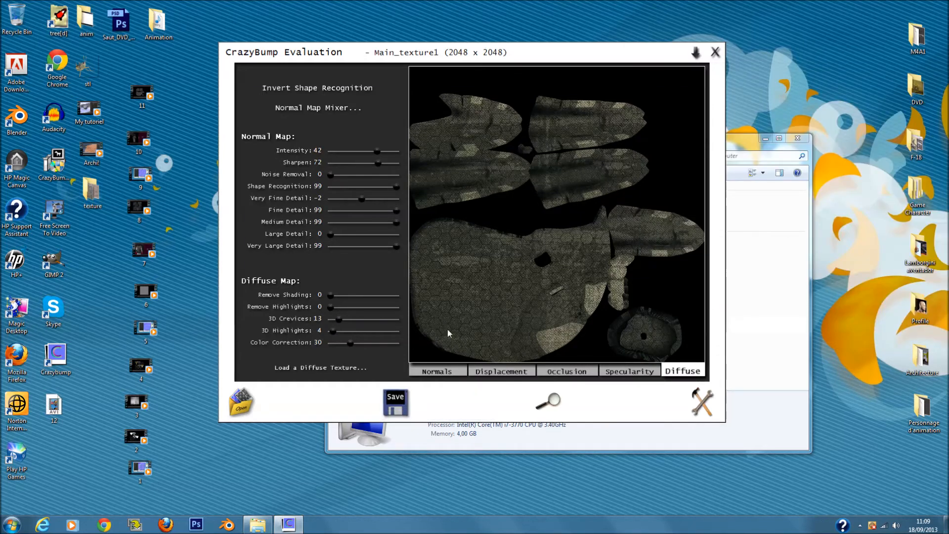
left_click(434, 304)
type("_CR")
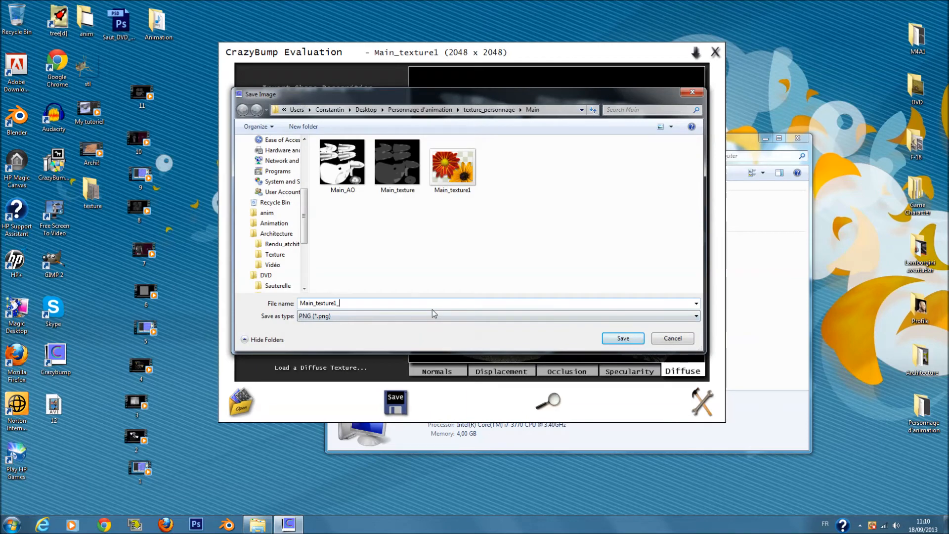
type("B")
left_click(622, 338)
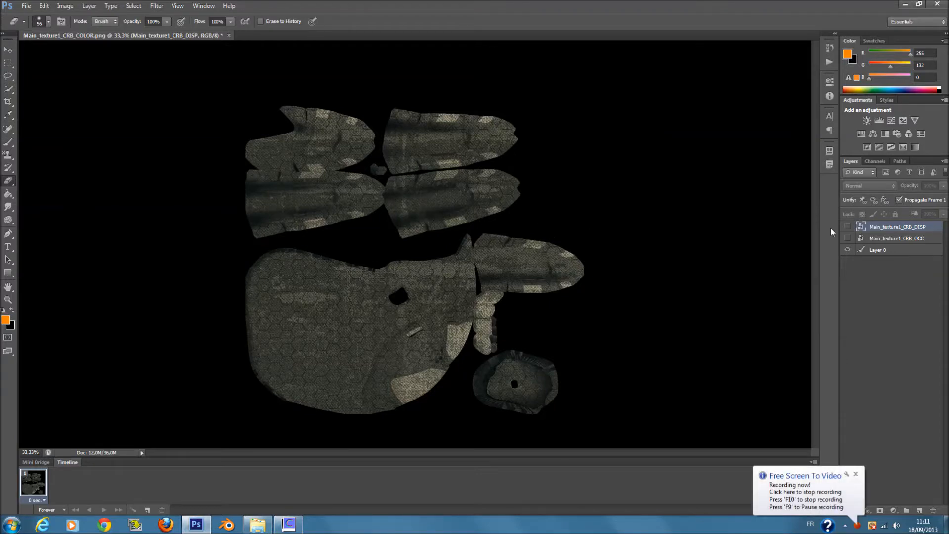
- In Photoshop, show the Main_texture1_CRB_OCC layer, set its blend mode to Multiply and keep the Main_texture1_CRB_DISP layer hidden
left_click(848, 239)
left_click(848, 227)
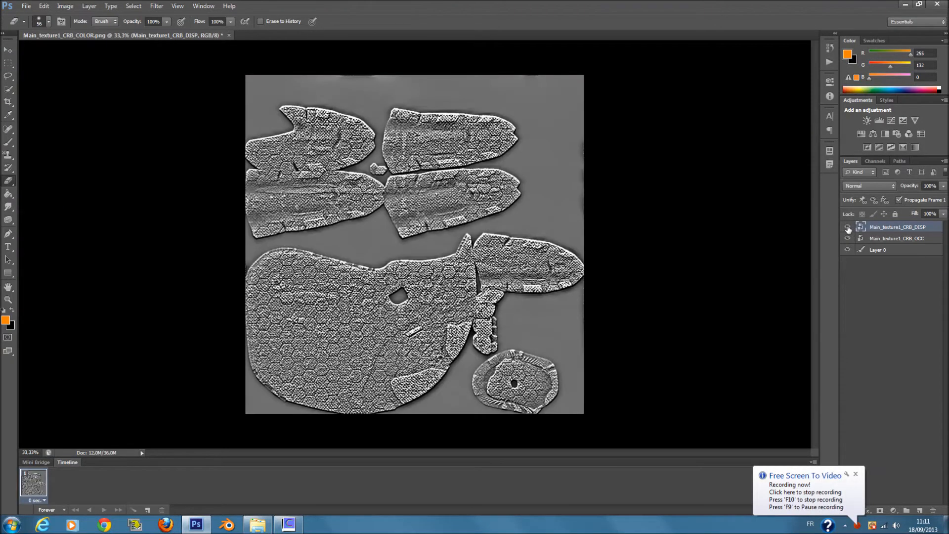
left_click(860, 240)
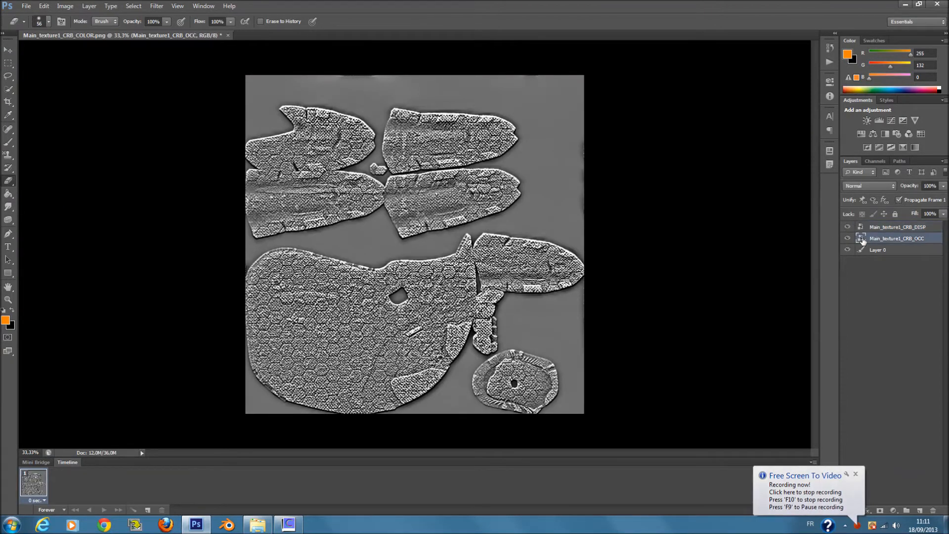
left_click(882, 182)
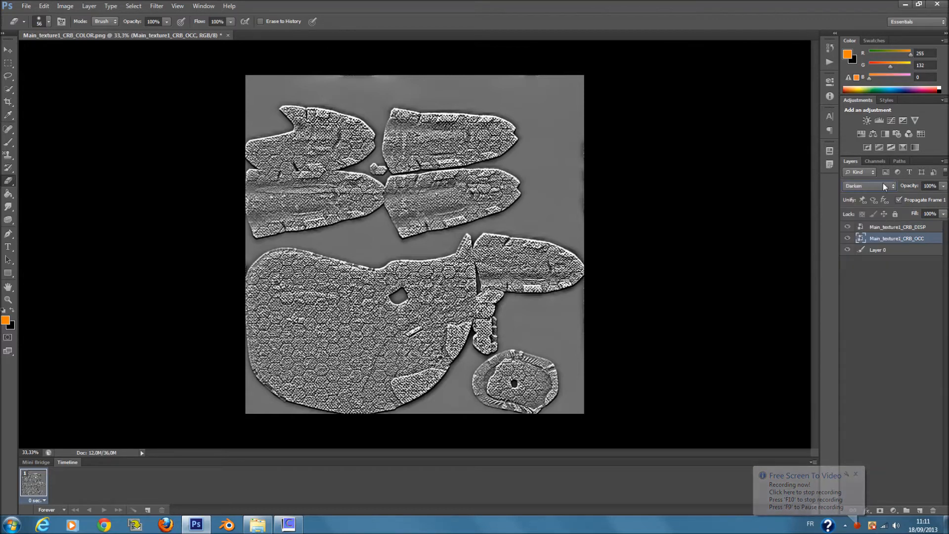
left_click(848, 227)
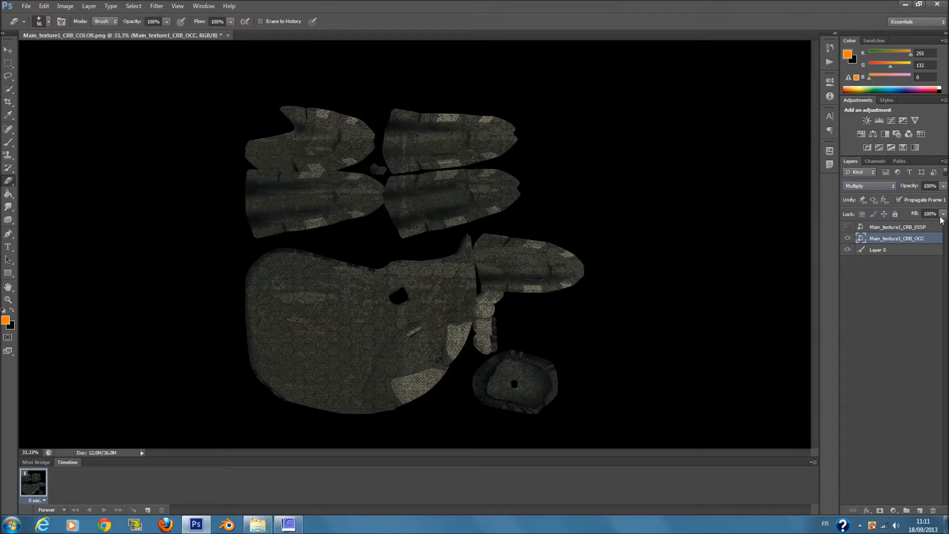
- Try other blend modes on the Main_texture1_CRB_OCC layer, from Color Dodge through Luminosity and Overlay, and return it to Multiply
left_click(878, 188)
left_click(869, 222)
scroll(877, 183, "down", 8)
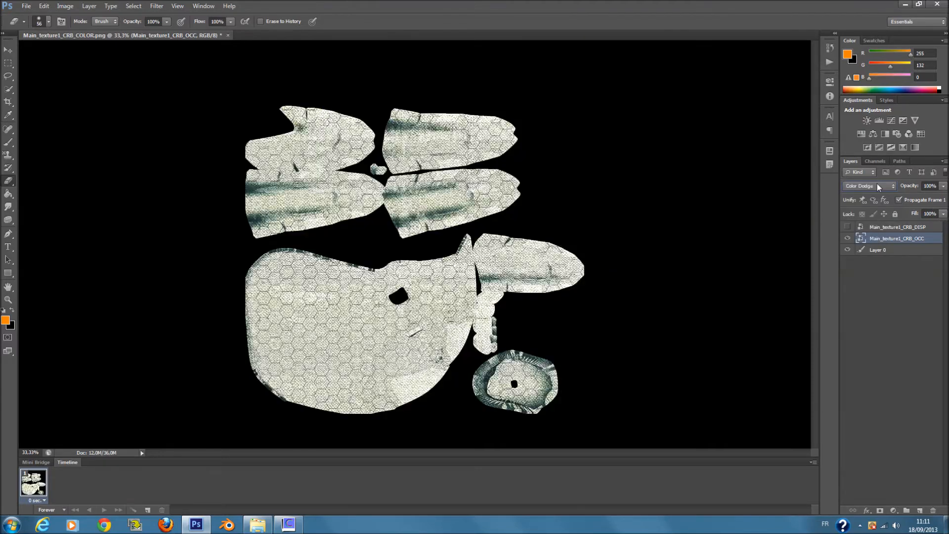
scroll(877, 186, "down", 4)
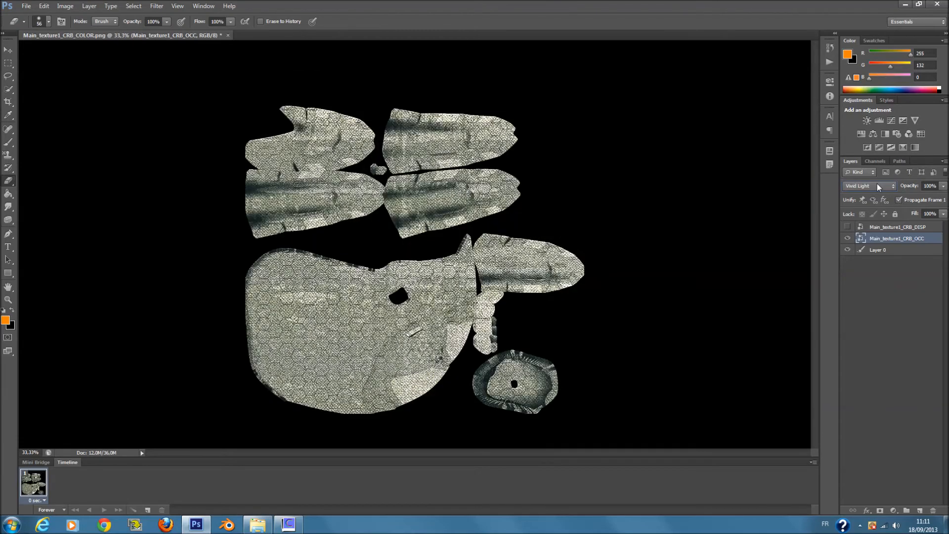
scroll(877, 183, "down", 3)
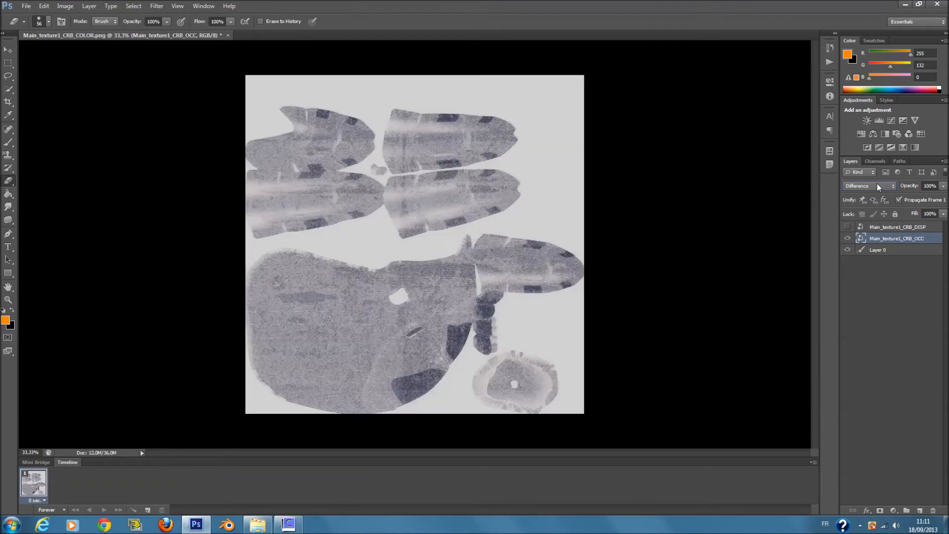
scroll(877, 186, "down", 2)
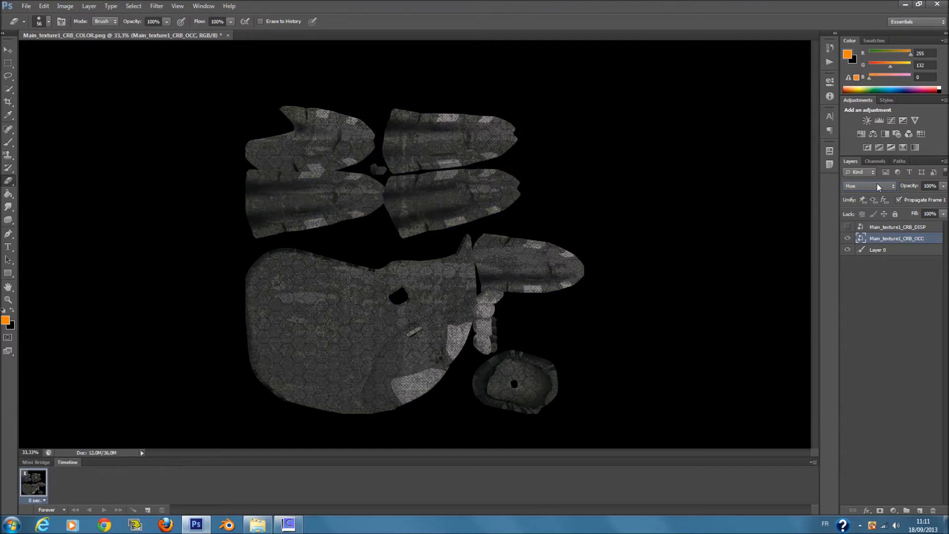
scroll(877, 183, "down", 2)
left_click(877, 183)
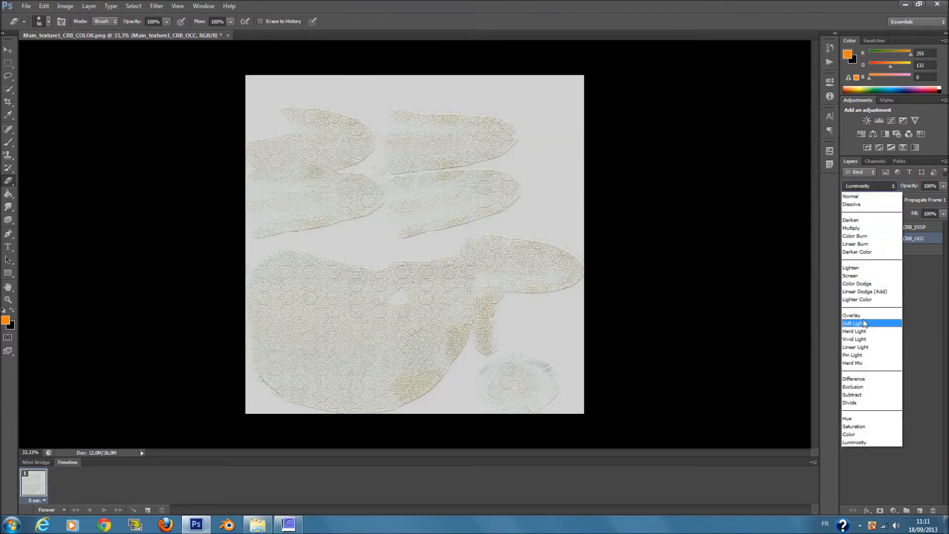
left_click(862, 316)
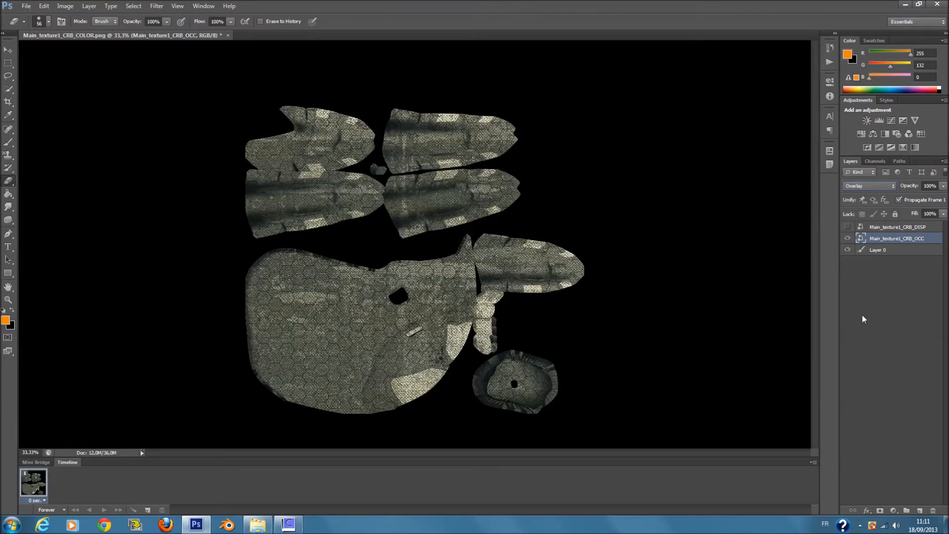
left_click(882, 187)
left_click(879, 225)
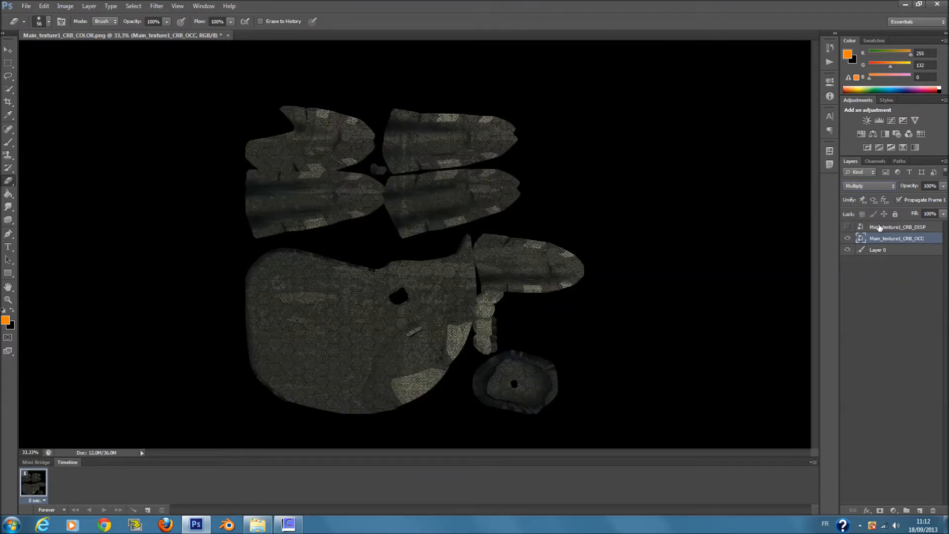
- Show the Main_texture1_CRB_DISP layer and set its blend mode to Overlay
left_click(943, 214)
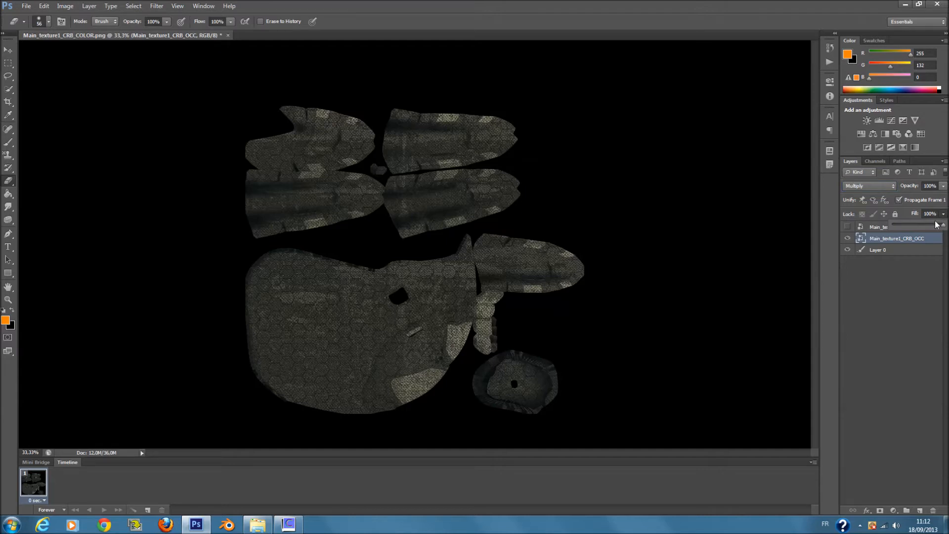
left_click(906, 282)
left_click(847, 228)
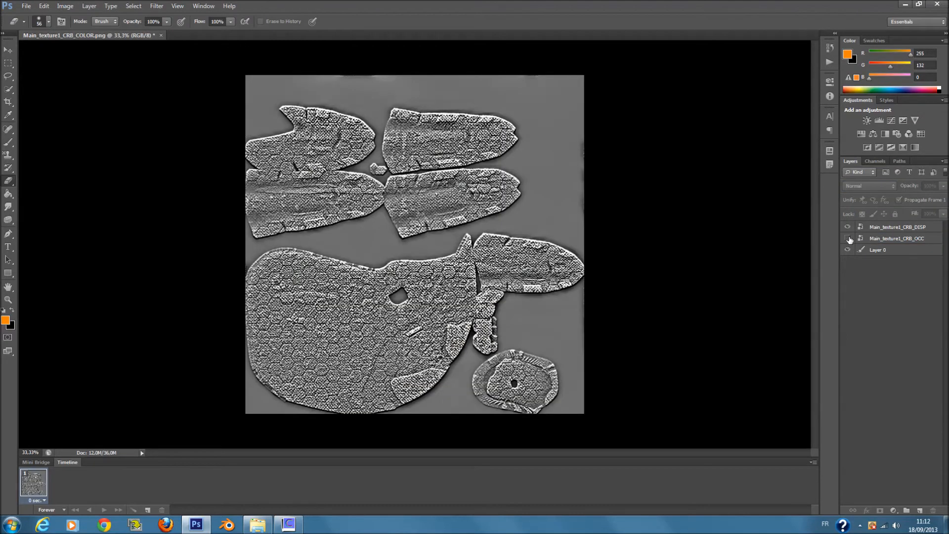
left_click(884, 228)
left_click(869, 186)
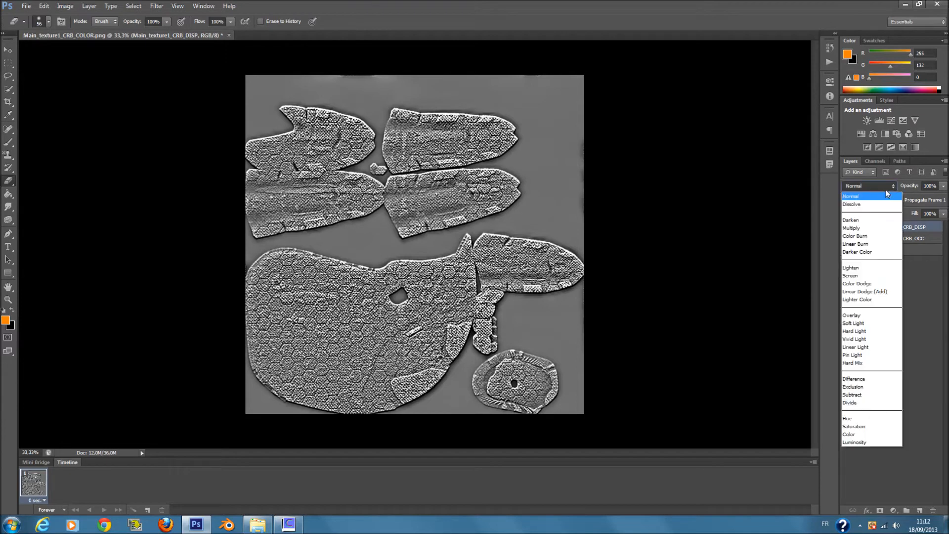
left_click(873, 311)
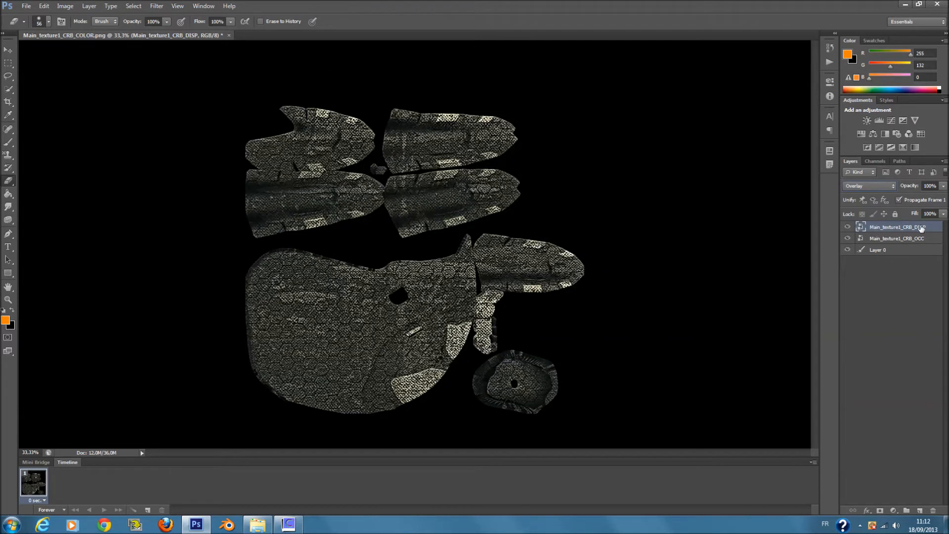
- Try different fill strengths on the Main_texture1_CRB_DISP layer and set its fill to 30%
left_click(944, 214)
left_click_drag(918, 225, 915, 225)
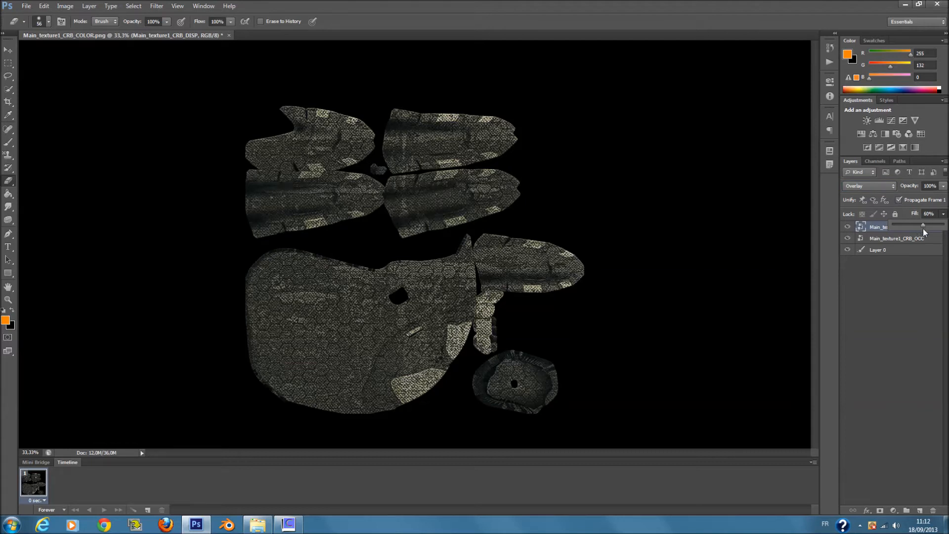
left_click_drag(925, 227, 884, 225)
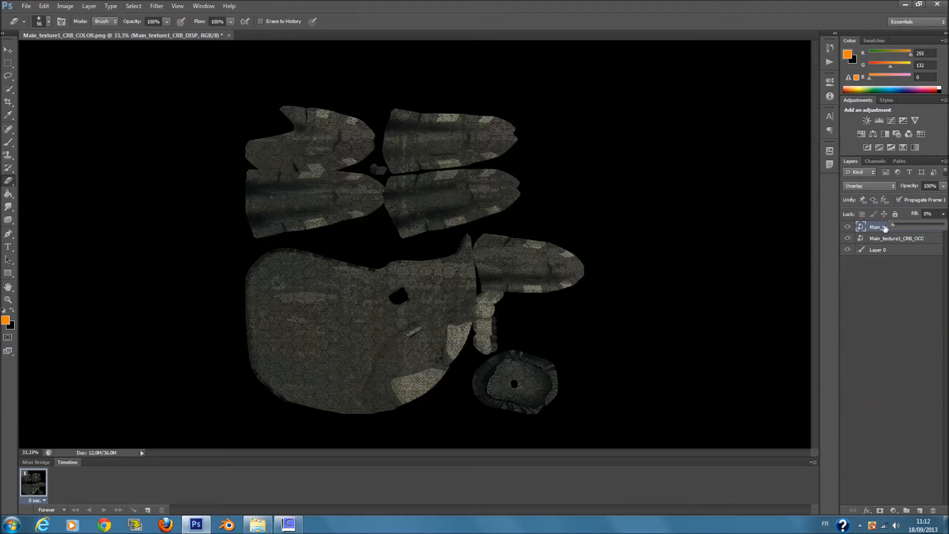
left_click(907, 228)
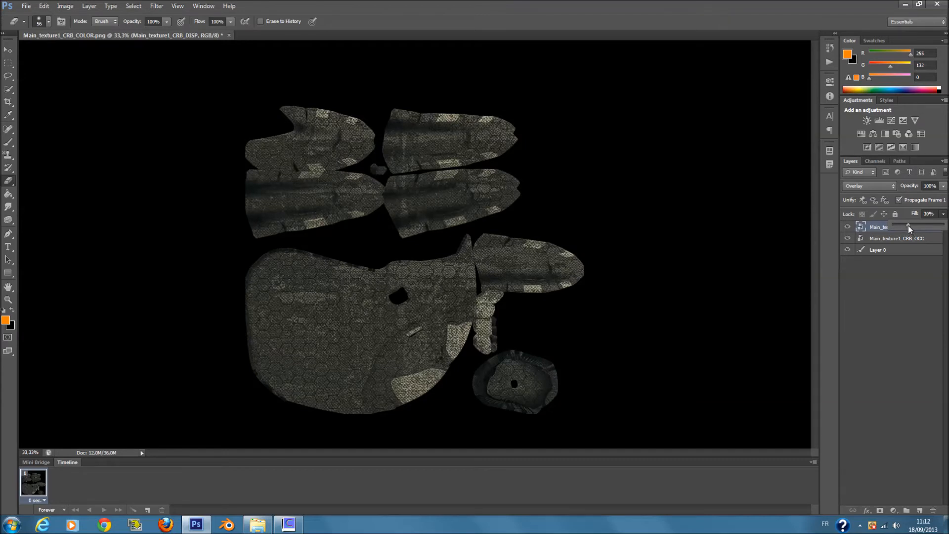
- Try the Main_texture1_CRB_OCC layer in Overlay mode and the Main_texture1_CRB_DISP layer in Multiply mode
left_click(847, 239)
left_click(885, 238)
left_click(848, 238)
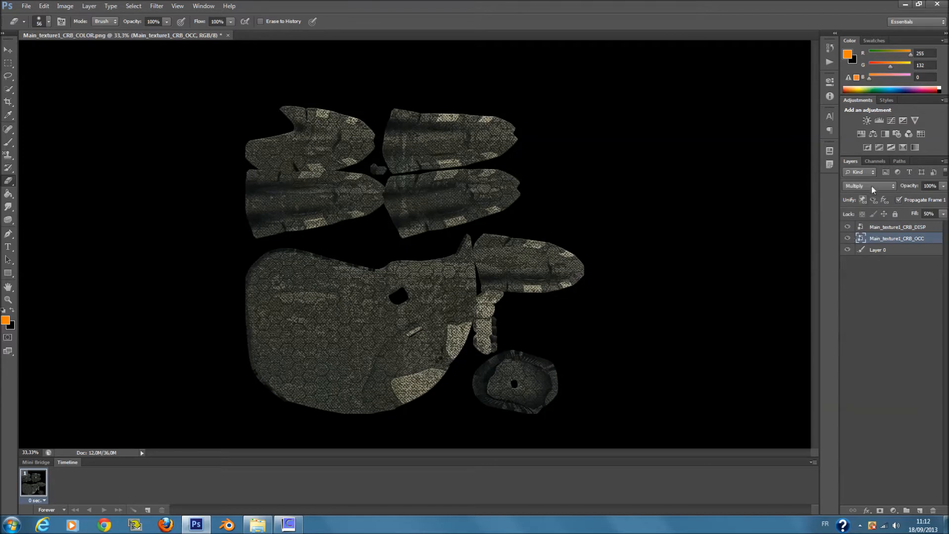
left_click(869, 186)
left_click(880, 316)
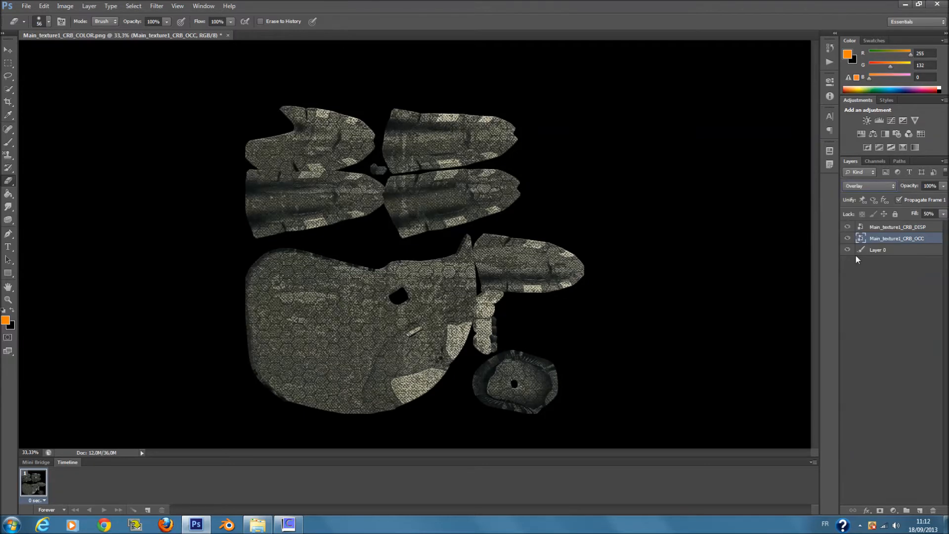
left_click(884, 227)
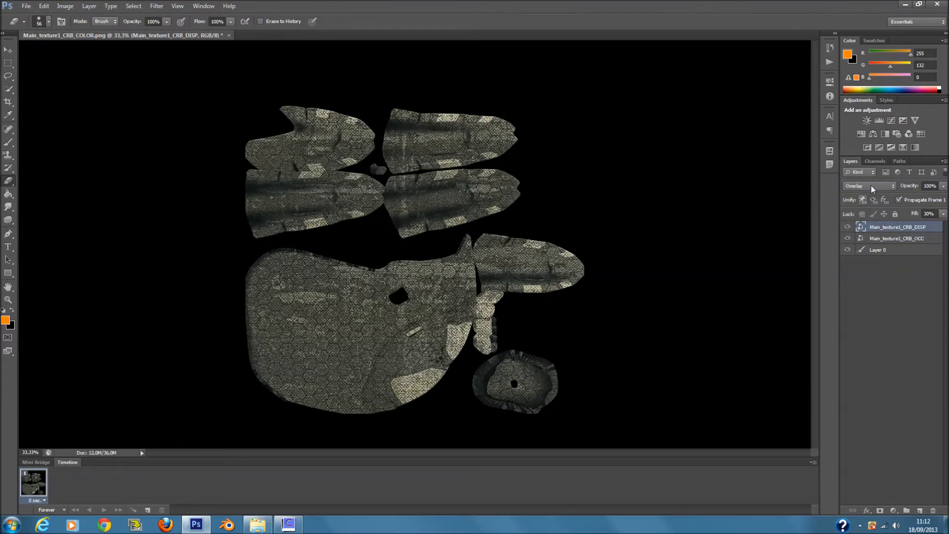
left_click(868, 186)
left_click(873, 229)
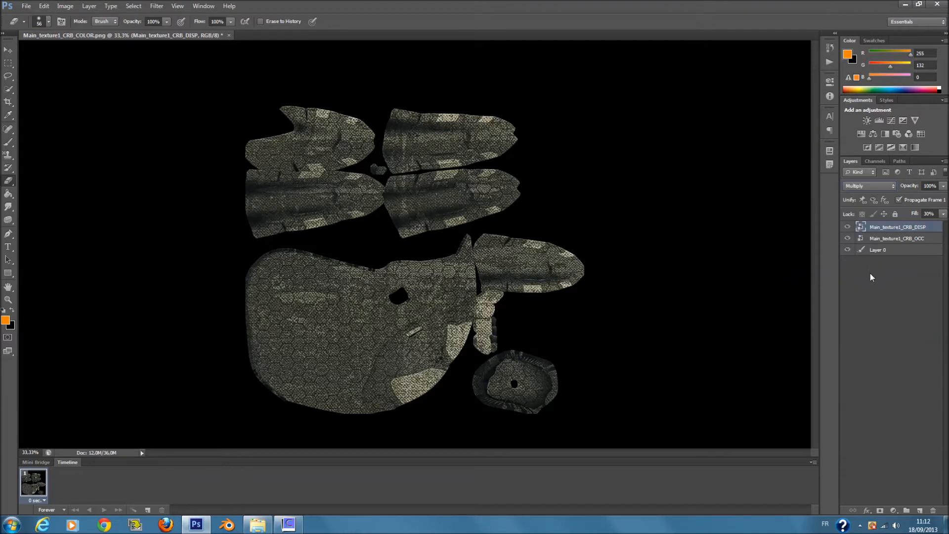
- Compare the hand texture with the Main_texture1_CRB_OCC and Main_texture1_CRB_DISP layers hidden and shown
left_click(847, 239)
left_click(847, 239)
left_click(850, 243)
left_click(850, 242)
left_click(847, 227)
left_click(850, 239)
left_click(848, 238)
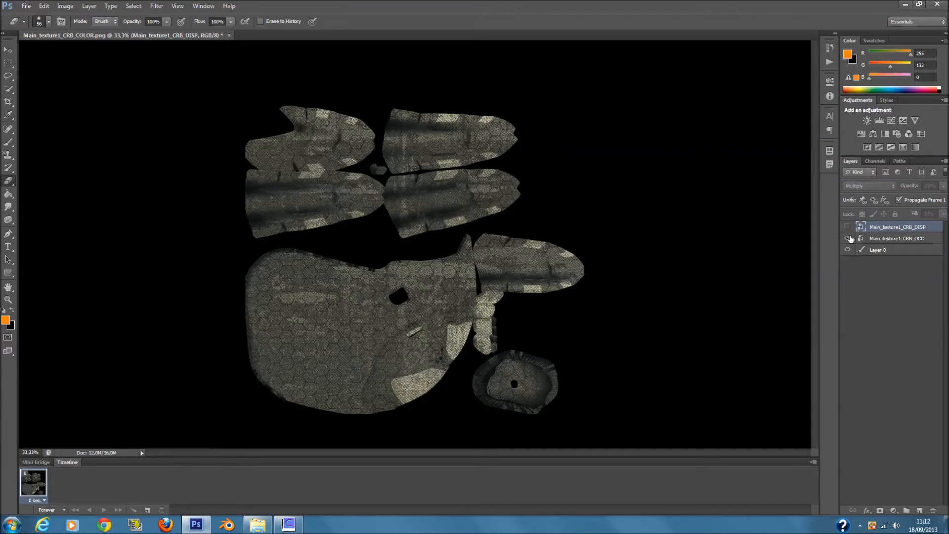
- With both map layers visible, set Main_texture1_CRB_OCC back to Multiply and Main_texture1_CRB_DISP back to Overlay
left_click(885, 239)
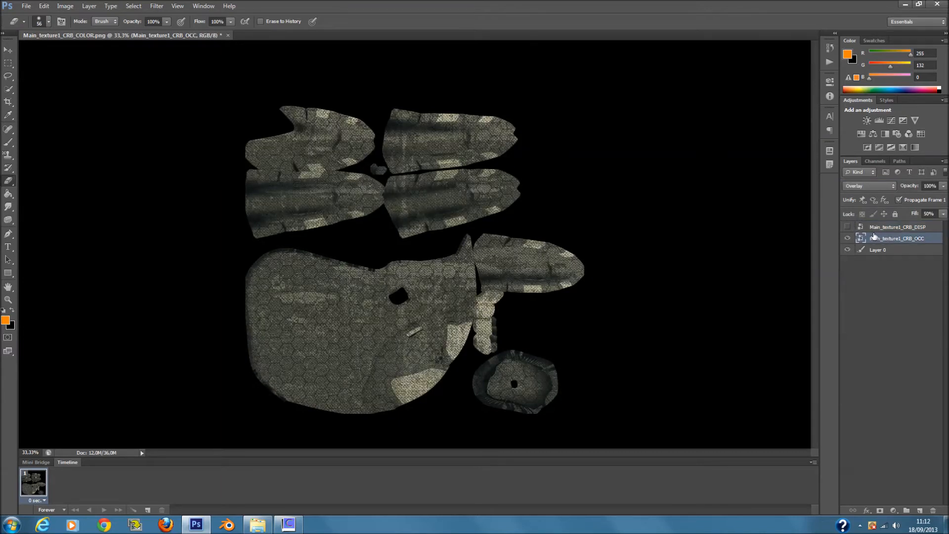
left_click(848, 226)
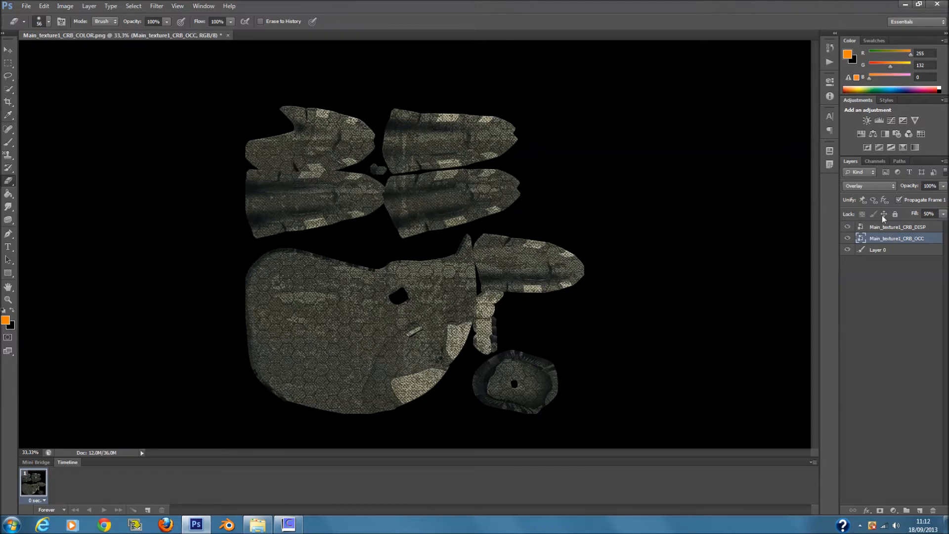
left_click(878, 186)
left_click(877, 220)
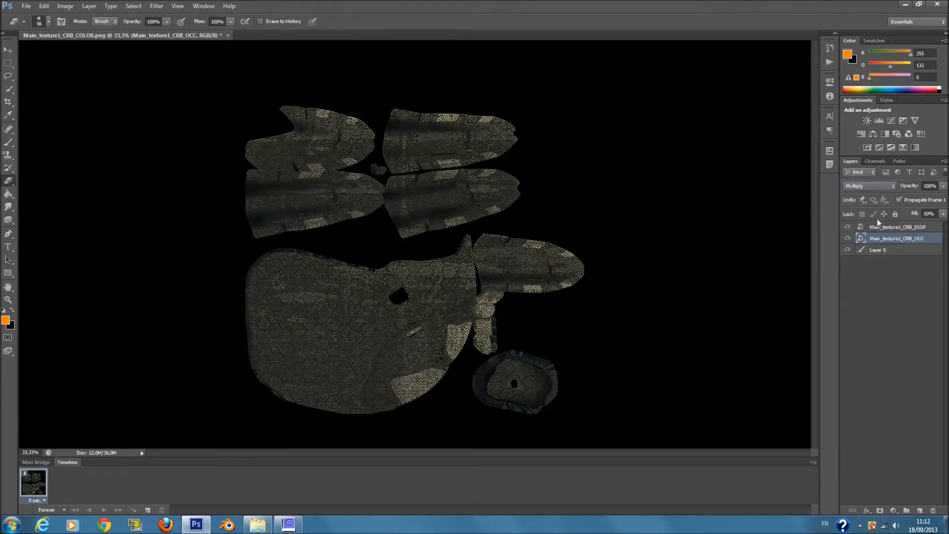
left_click(880, 227)
left_click(875, 187)
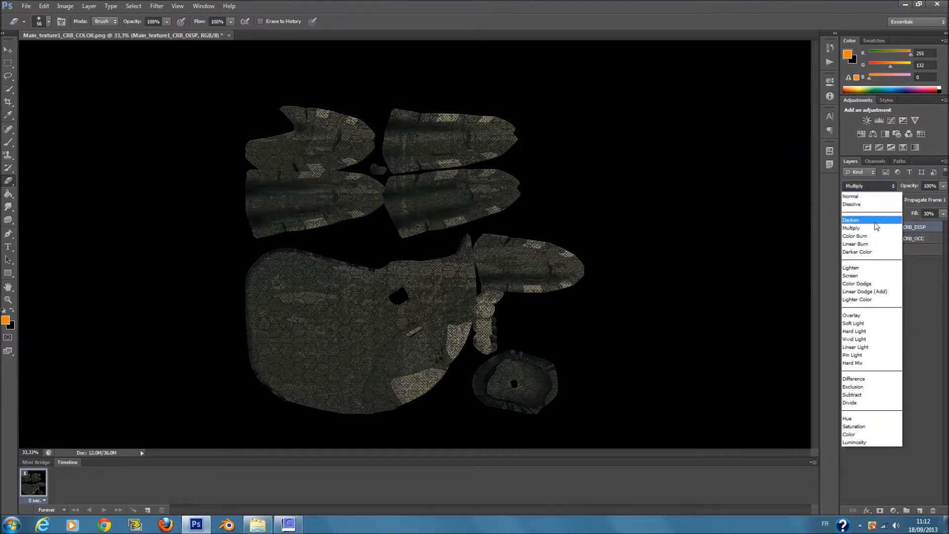
left_click(878, 317)
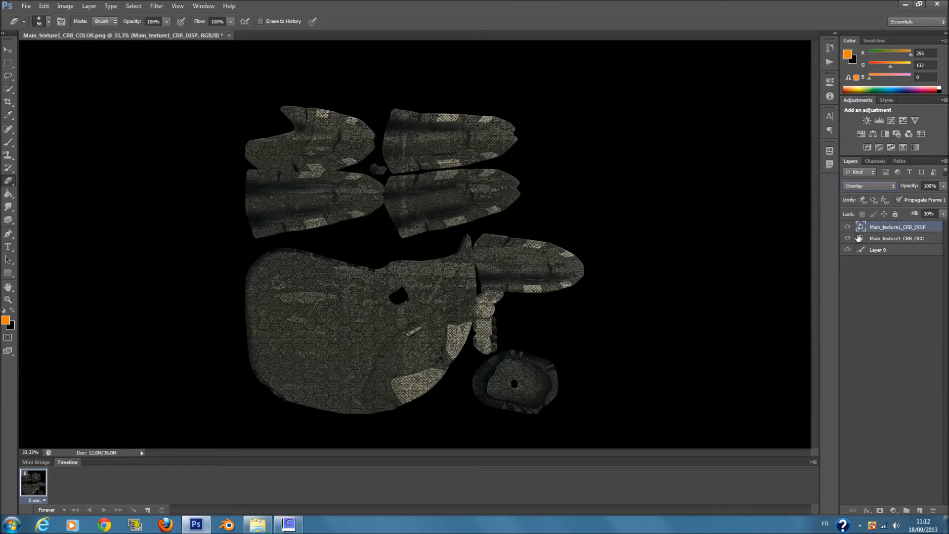
left_click(896, 282)
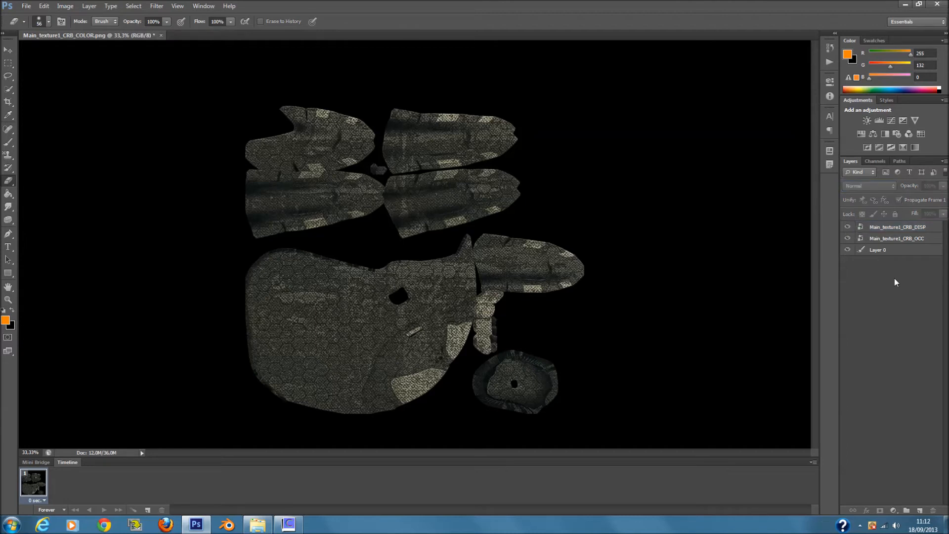
- Save the blended hand texture in the Main folder as the JPEG Main_texture1_CRB_COLOR.jpg at maximum quality
left_click(26, 6)
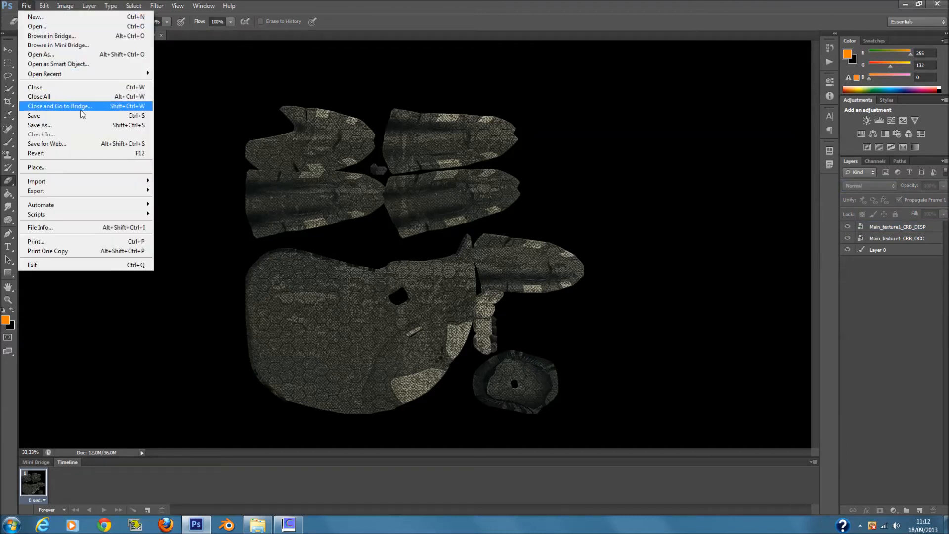
left_click(91, 124)
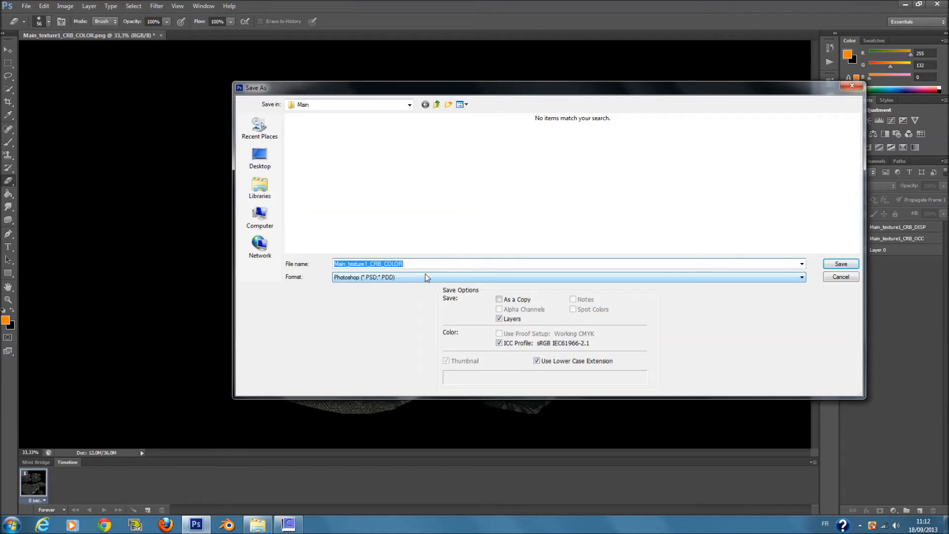
left_click(427, 277)
left_click(470, 335)
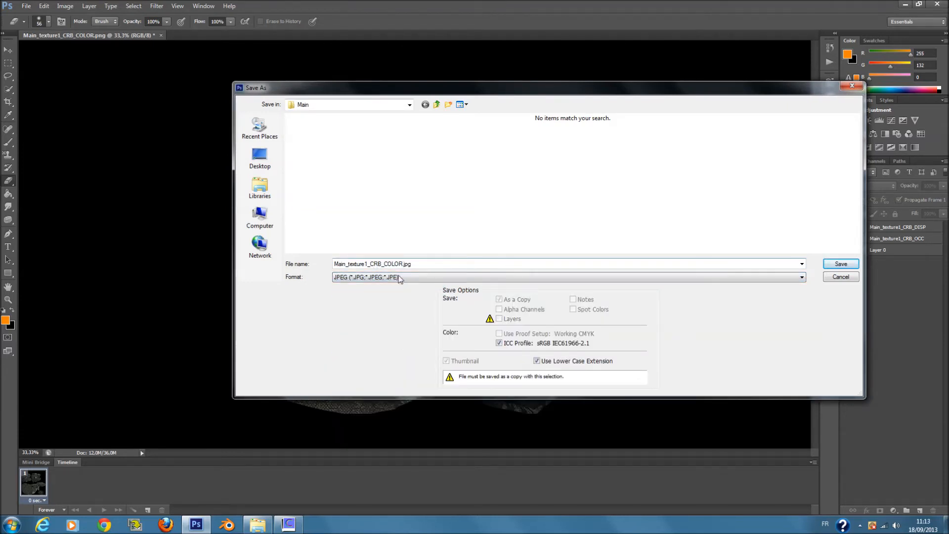
left_click(843, 265)
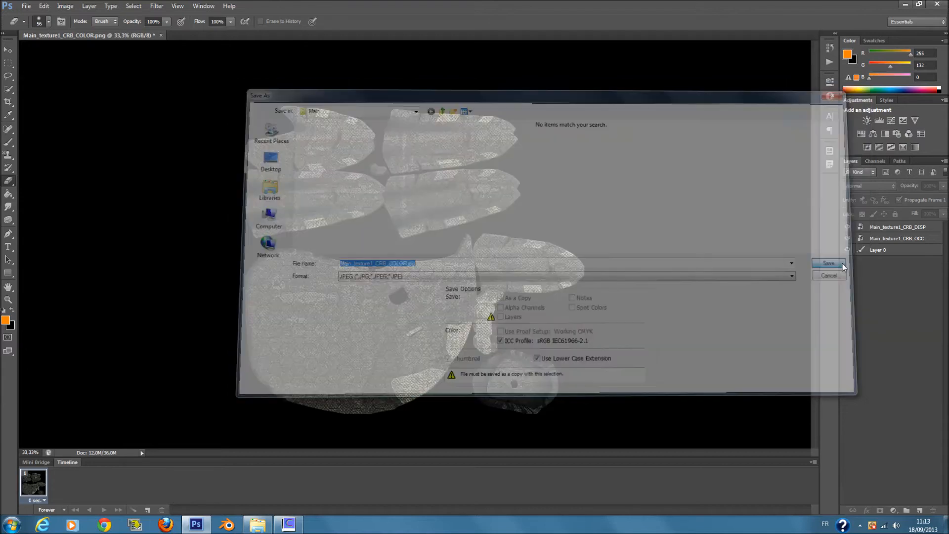
left_click(519, 174)
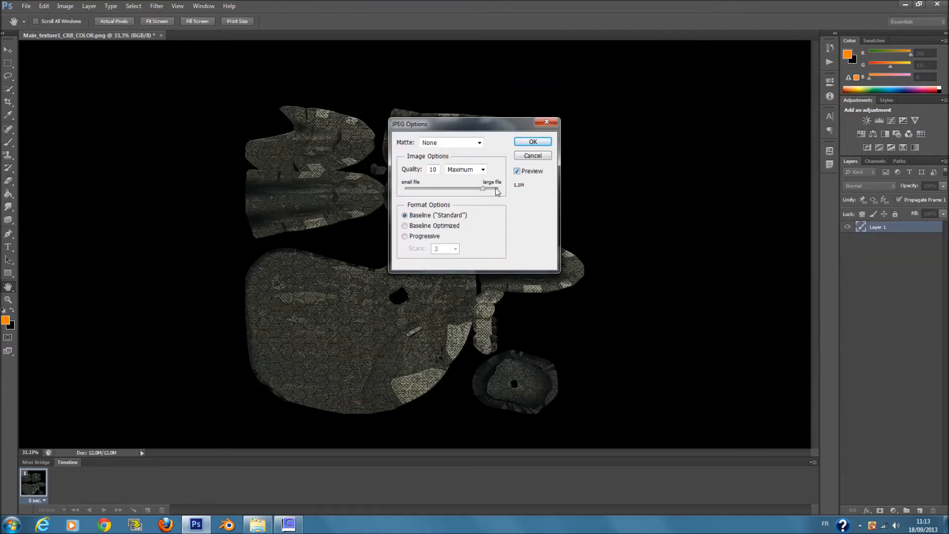
left_click_drag(483, 190, 521, 192)
left_click(537, 144)
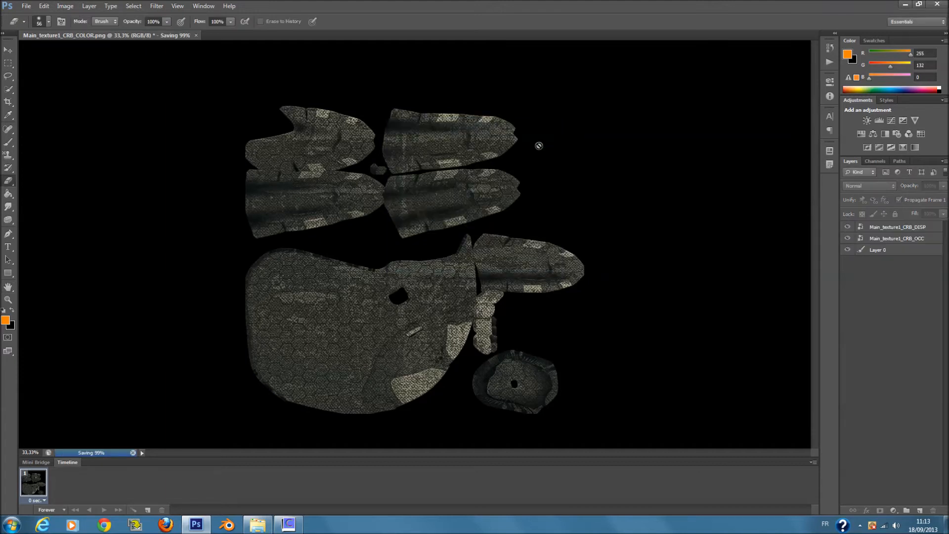
- Switch to Blender and examine the hand's Mains material nodes, from the Normal Map to the ColorRamp and Mix Shader
left_click(577, 363)
left_click(481, 196)
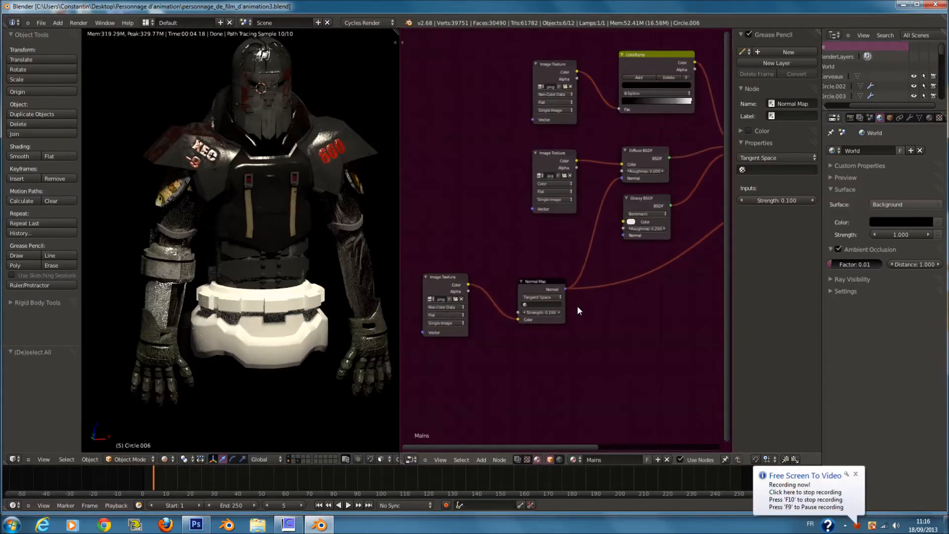
scroll(578, 310, "up", 2)
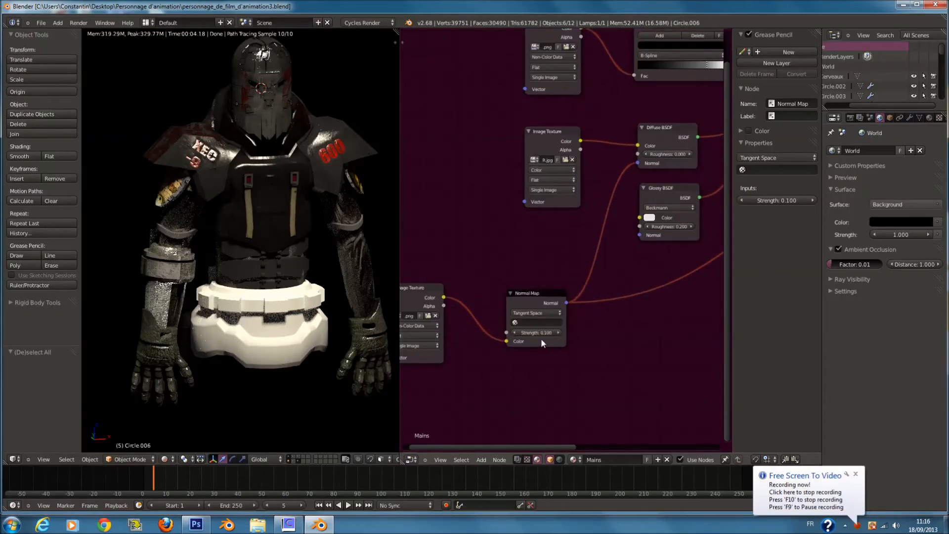
scroll(581, 305, "down", 2)
middle_click_drag(621, 232, 555, 313)
scroll(555, 313, "up", 3)
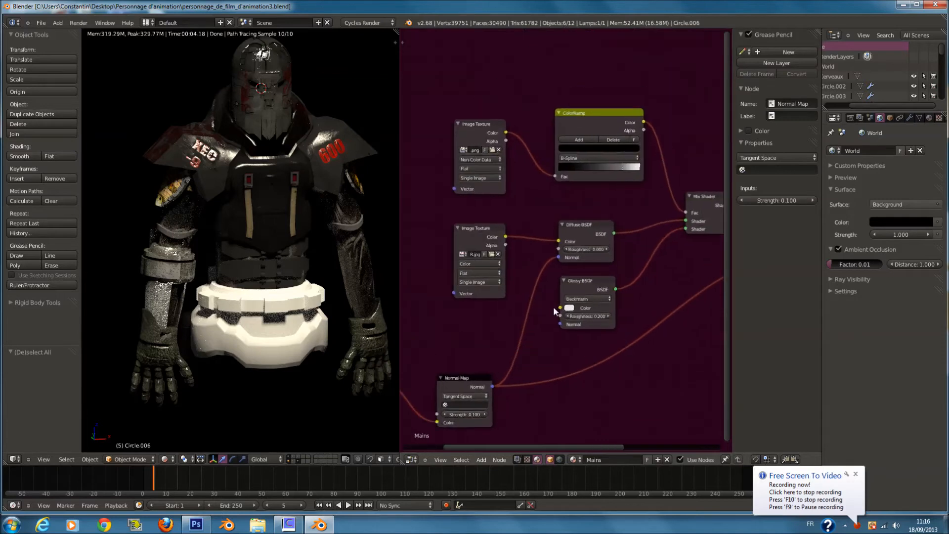
middle_click_drag(607, 148, 551, 154)
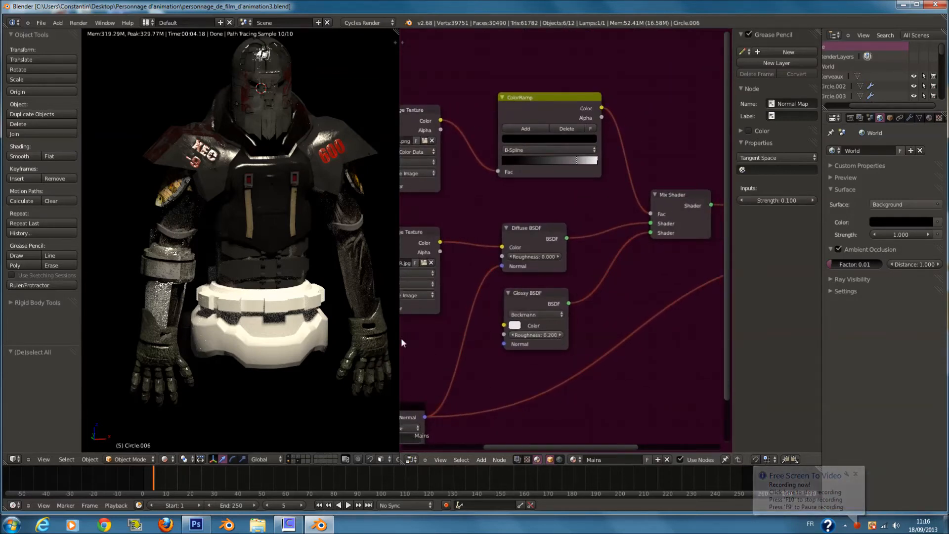
scroll(221, 313, "down", 1)
scroll(221, 313, "up", 1)
- Select the white pelvis armour on the character to bring up its Bassin material nodes
middle_click_drag(221, 313, 259, 334)
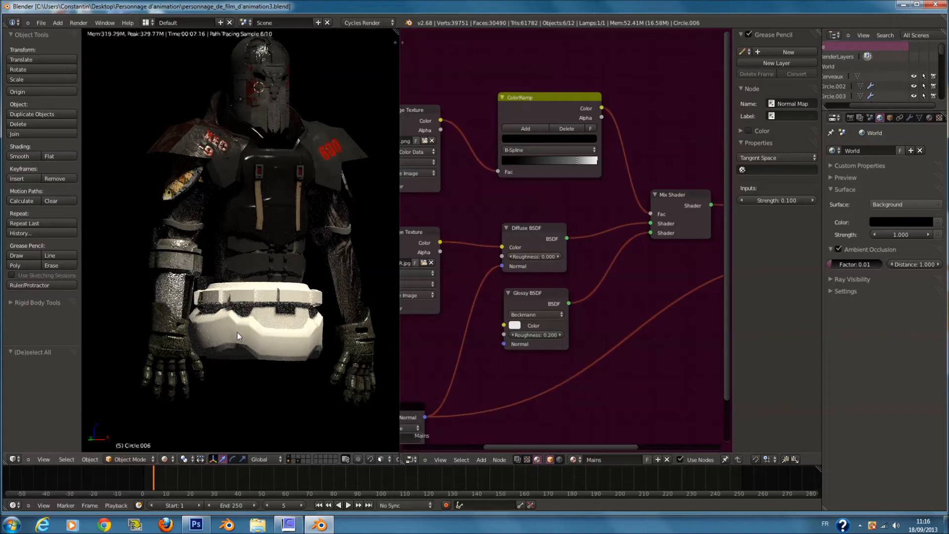
right_click(318, 333)
scroll(204, 252, "up", 1)
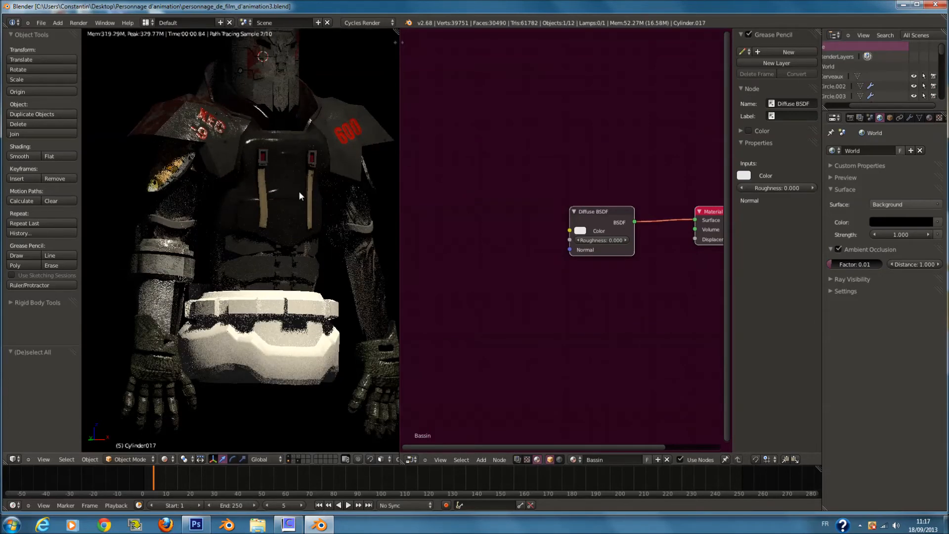
scroll(313, 349, "down", 1)
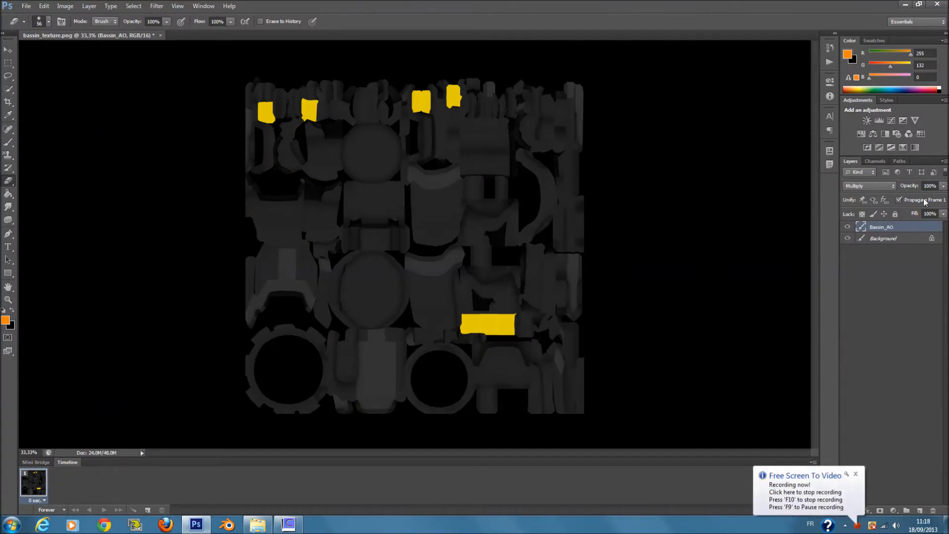
- In Photoshop, place the MetalBare0100_6_L image from the Personnage d'animation texture folder into the bassin_texture document
left_click(259, 525)
left_click(335, 156)
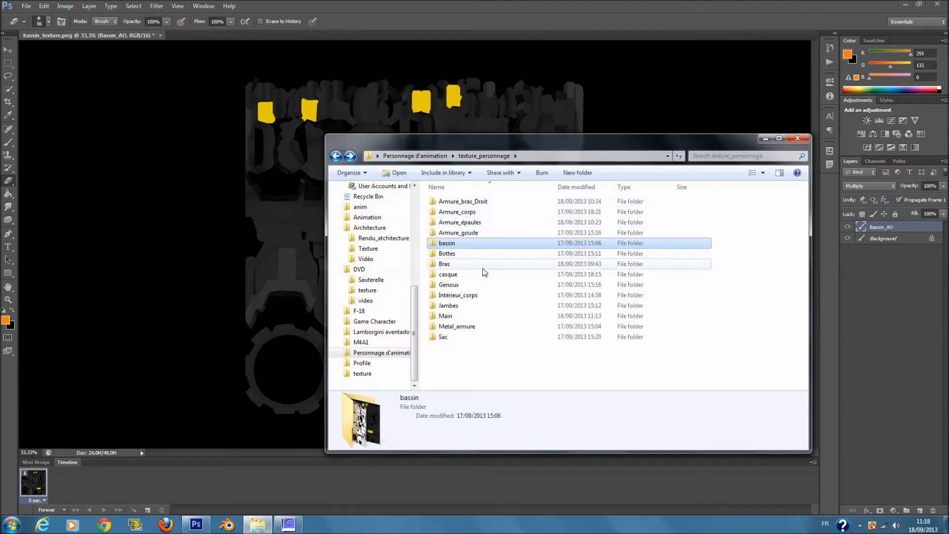
left_click(336, 156)
double_click(475, 200)
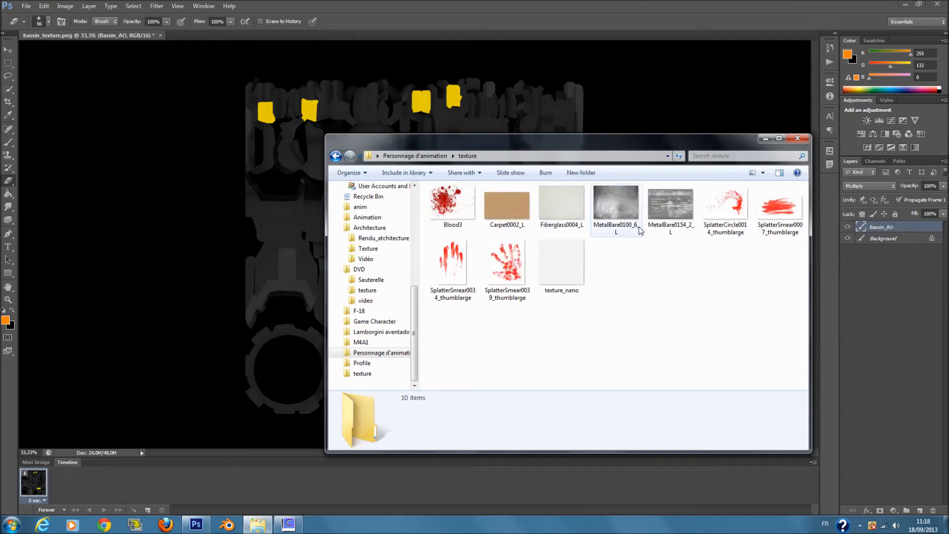
left_click_drag(622, 212, 279, 252)
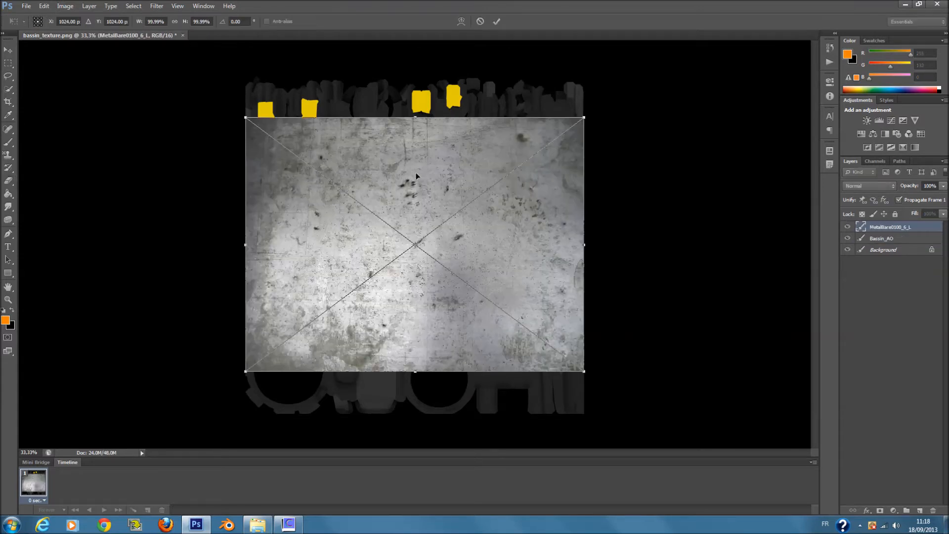
- Stretch the placed metal image vertically to about 142% so it covers the full height of the canvas
left_click_drag(415, 103, 415, 56)
mouse_move(416, 373)
left_mouse_down()
mouse_move(420, 429)
mouse_move(418, 415)
left_mouse_up()
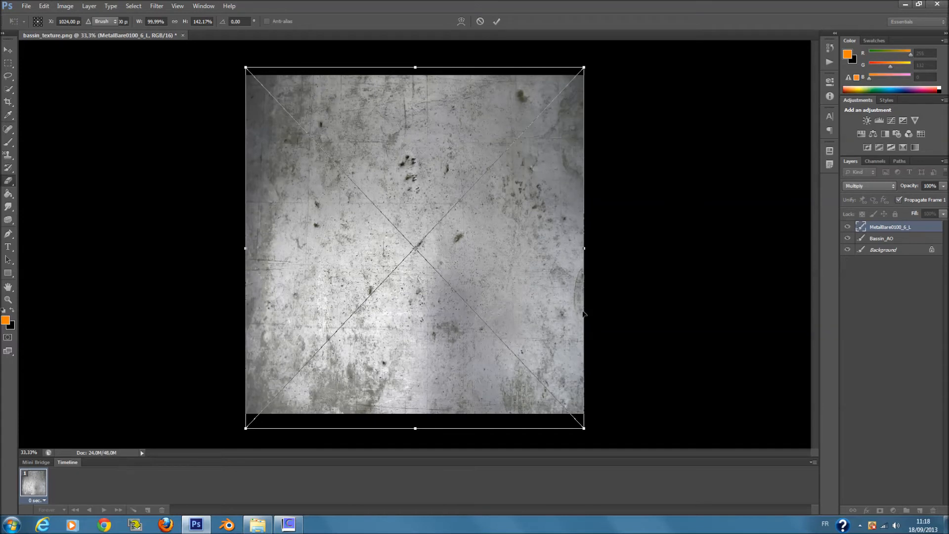
key("Return")
key("e")
- Set the MetalBare0100_6_L layer to Multiply with a fill of 50%
left_click(895, 186)
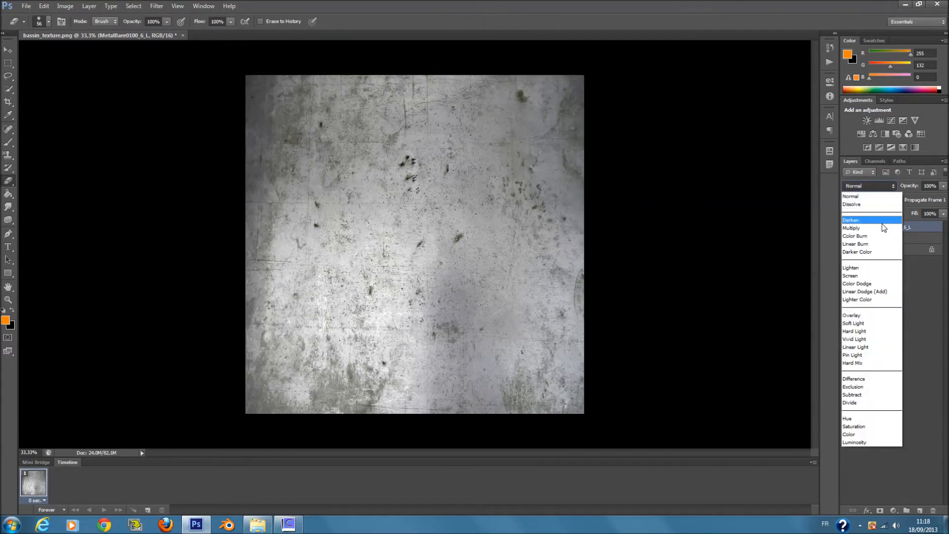
left_click(881, 222)
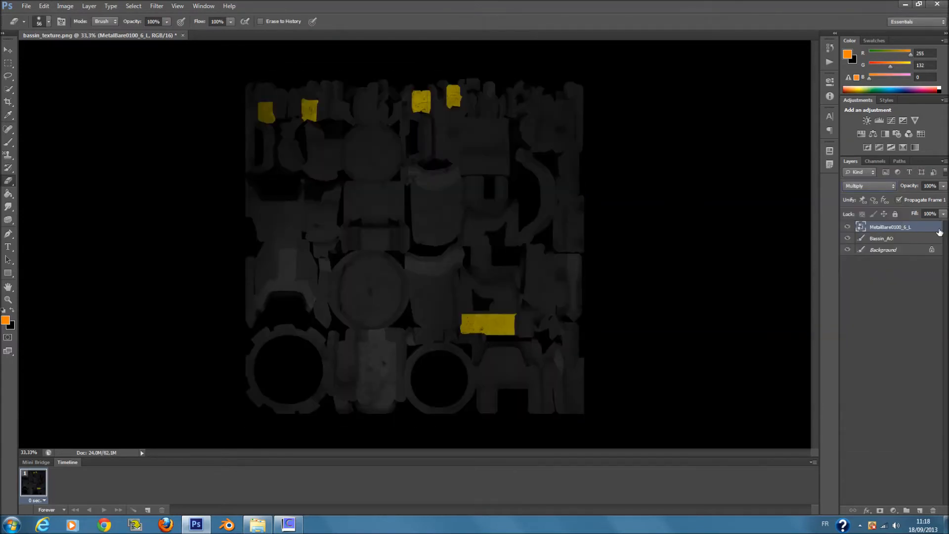
left_click(943, 213)
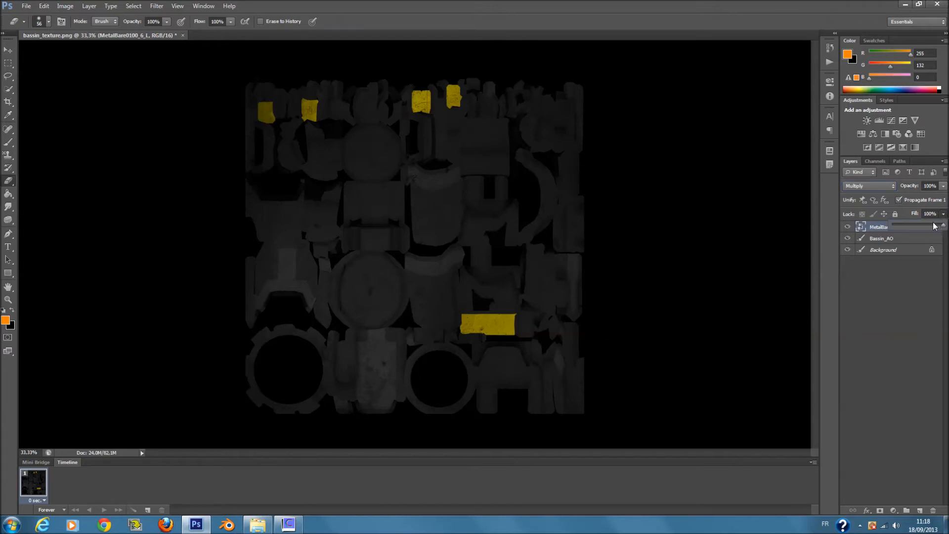
left_click_drag(914, 227, 916, 228)
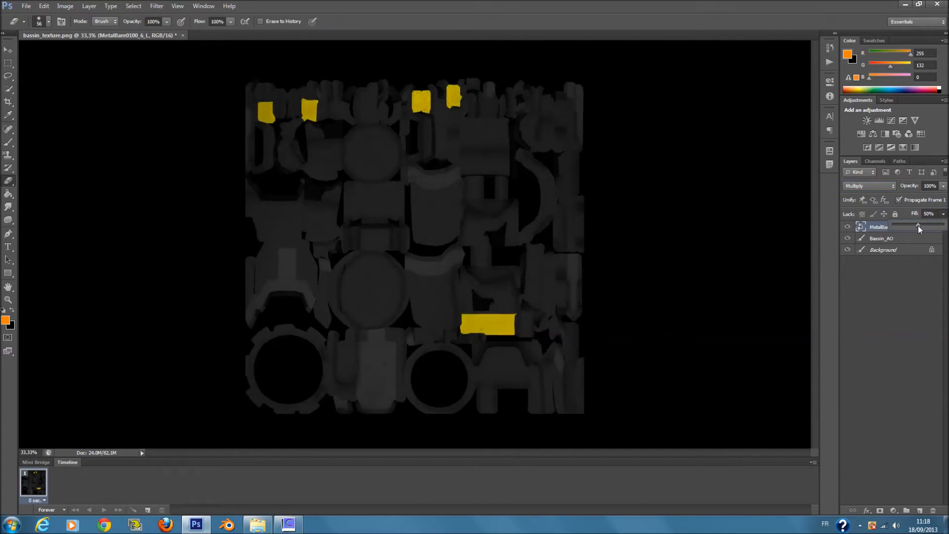
left_click(882, 360)
- Place a second copy of MetalBare0100_6_L, rotate it about 89° and stretch it to cover the canvas
left_click(257, 523)
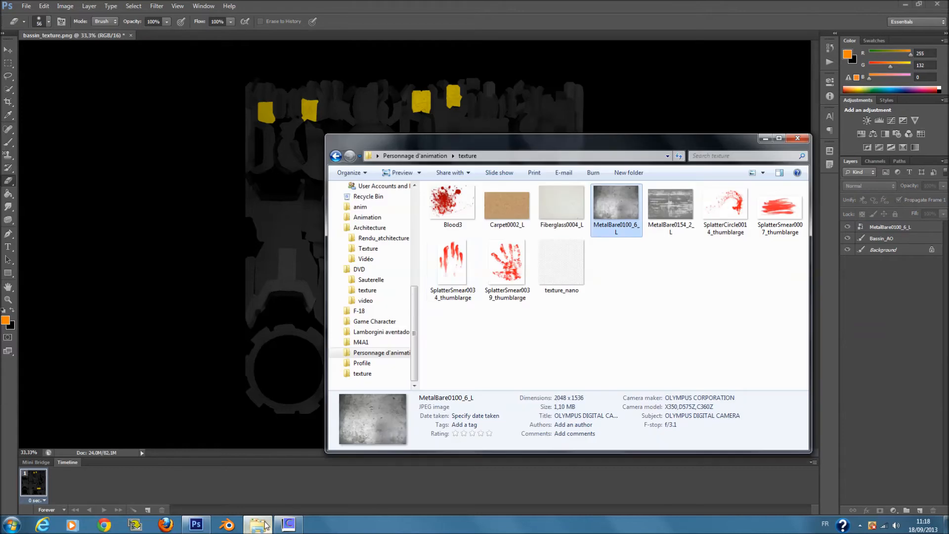
left_click_drag(632, 207, 308, 296)
left_click_drag(607, 318, 468, 424)
left_click_drag(543, 240, 621, 240)
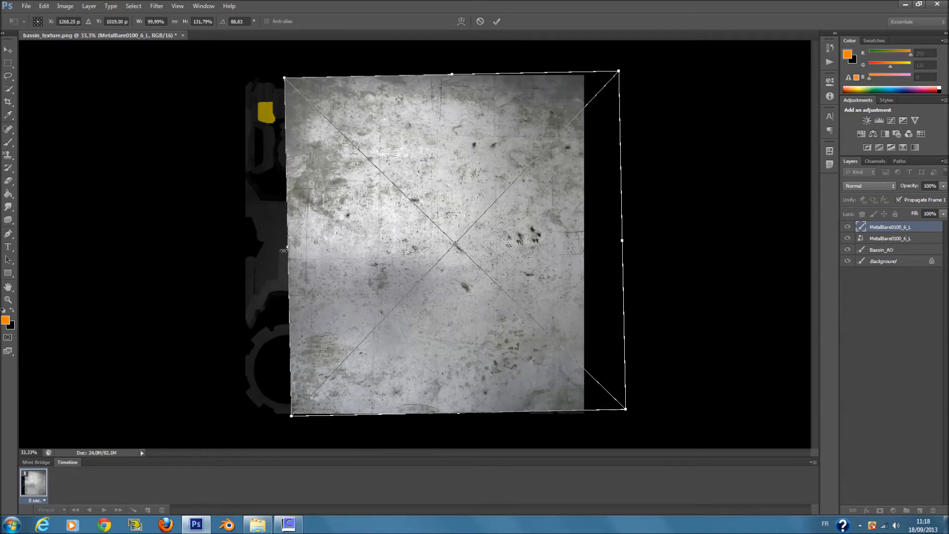
left_click_drag(286, 249, 232, 248)
key("Return")
key("e")
- Set the second MetalBare0100_6_L layer to Overlay and reduce its fill
left_click(868, 186)
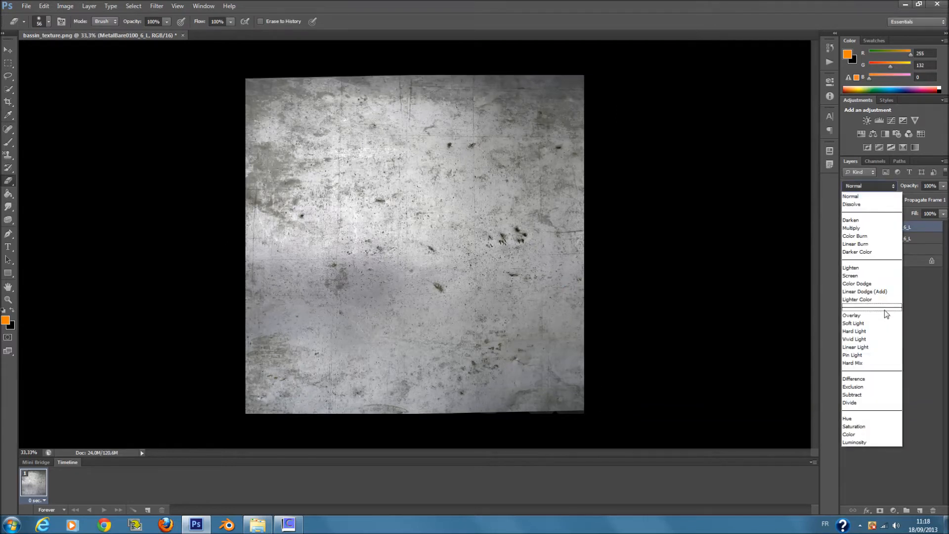
left_click(886, 315)
left_click(943, 215)
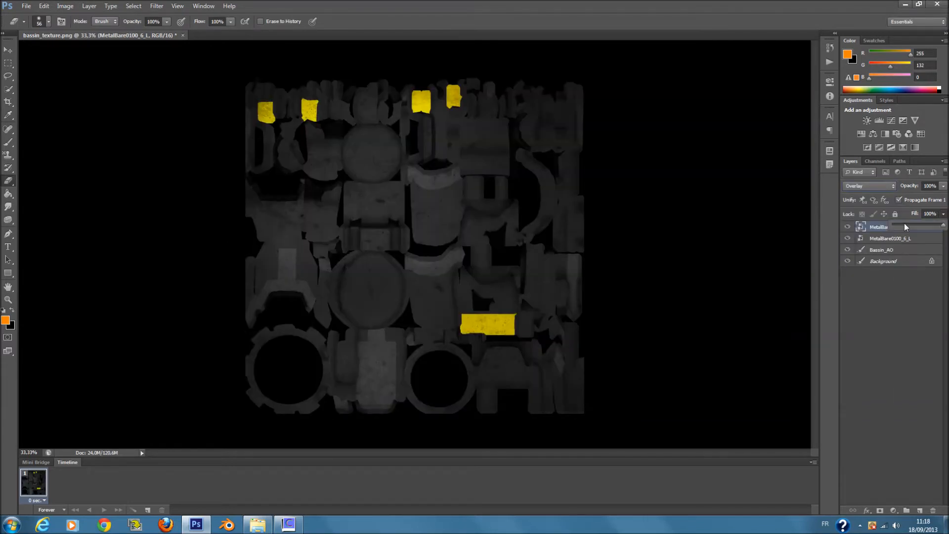
left_click(882, 306)
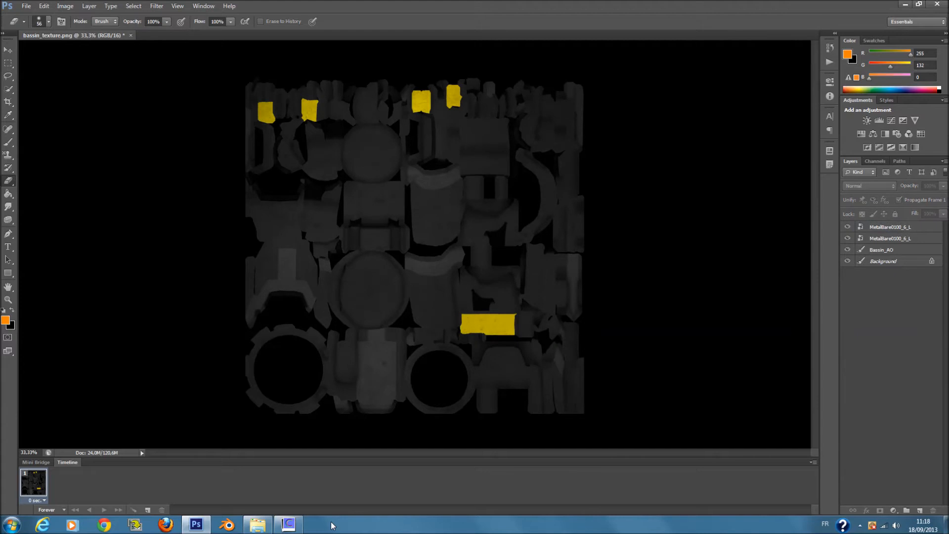
- Place the MetalBare0154_2_L image from the texture folder into the bassin texture, enlarge it and rotate it about 109°
left_click(257, 524)
left_click_drag(671, 208, 255, 284)
left_click_drag(593, 158, 521, 385)
left_click_drag(528, 242, 620, 245)
left_click_drag(671, 264, 673, 295)
left_click_drag(658, 329, 642, 370)
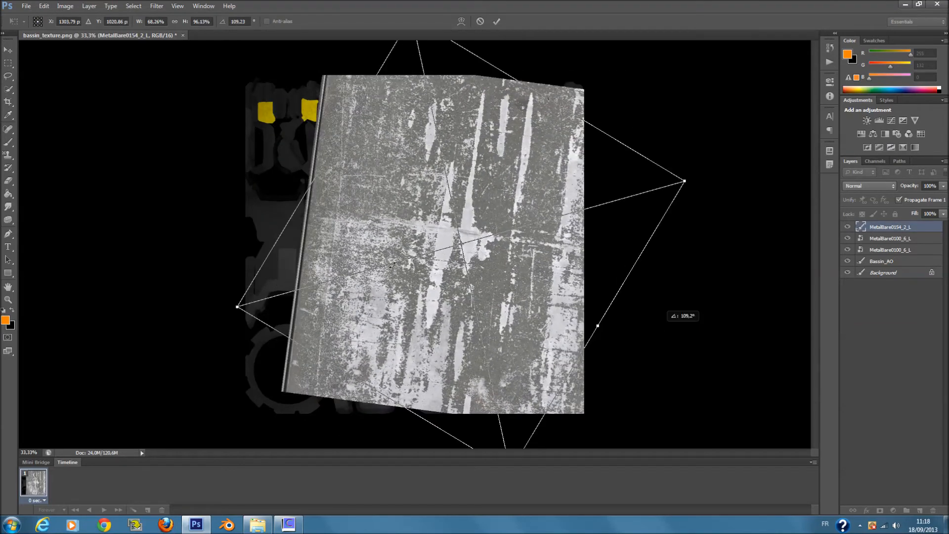
- Stretch the placed MetalBare0154_2_L image to about 94% by 136%, rotated about 104°, so it covers the whole canvas
left_click_drag(321, 201, 211, 92)
left_click_drag(387, 216, 388, 315)
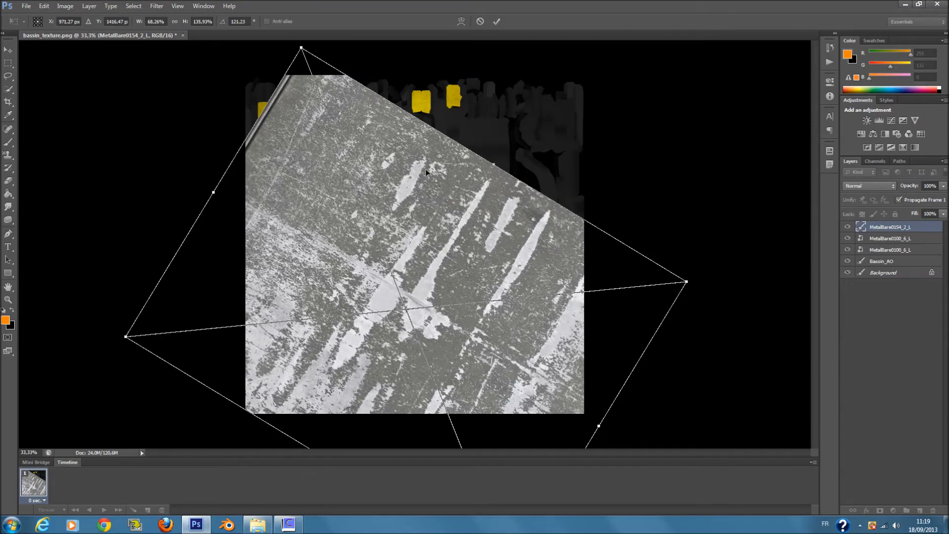
left_click_drag(493, 164, 558, 57)
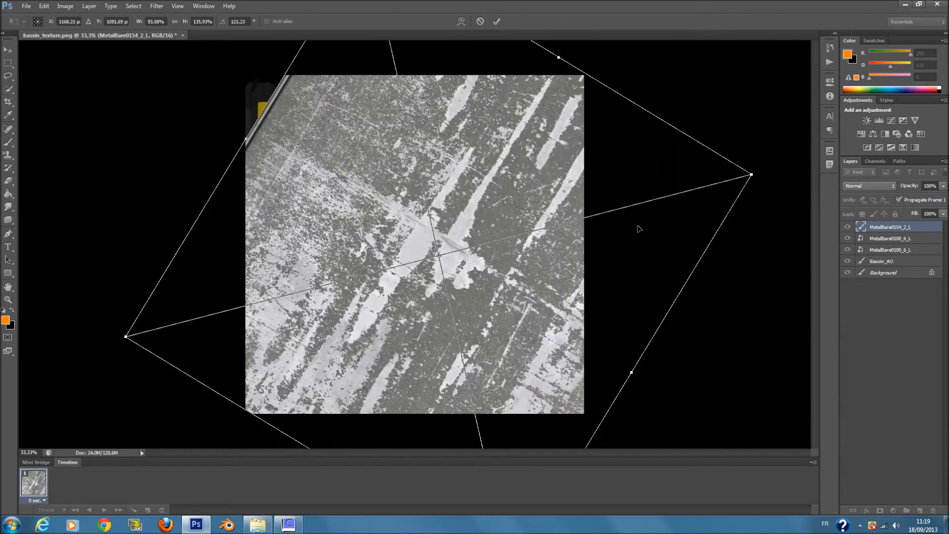
left_click_drag(698, 264, 720, 184)
left_click_drag(459, 193, 458, 236)
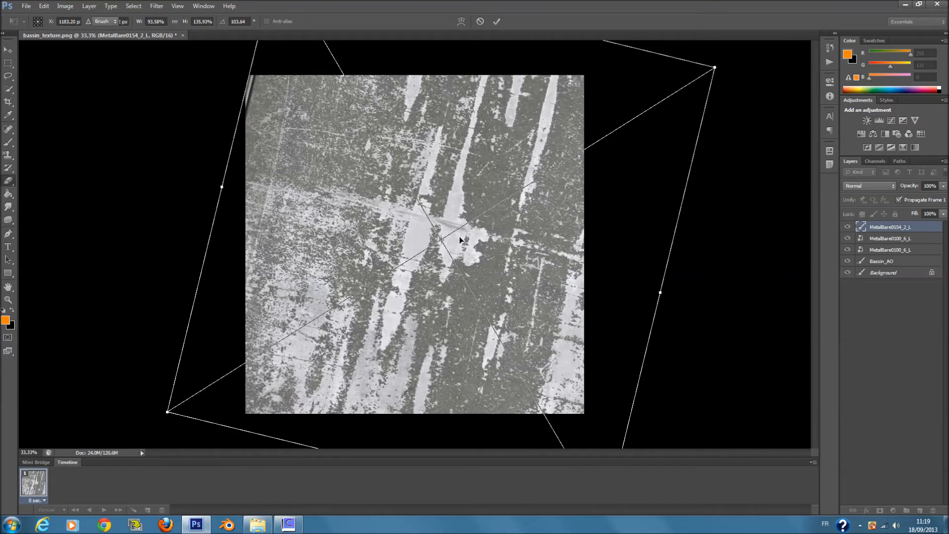
key("Return")
- Set the MetalBare0154_2_L layer to Multiply with a fill of about 46%
left_click(862, 186)
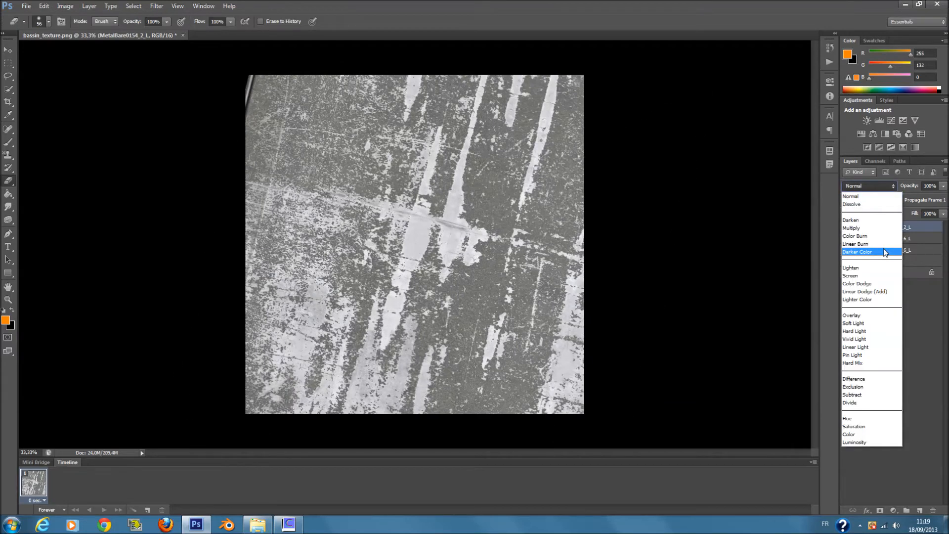
left_click(860, 228)
left_click(944, 214)
left_click_drag(916, 225, 916, 223)
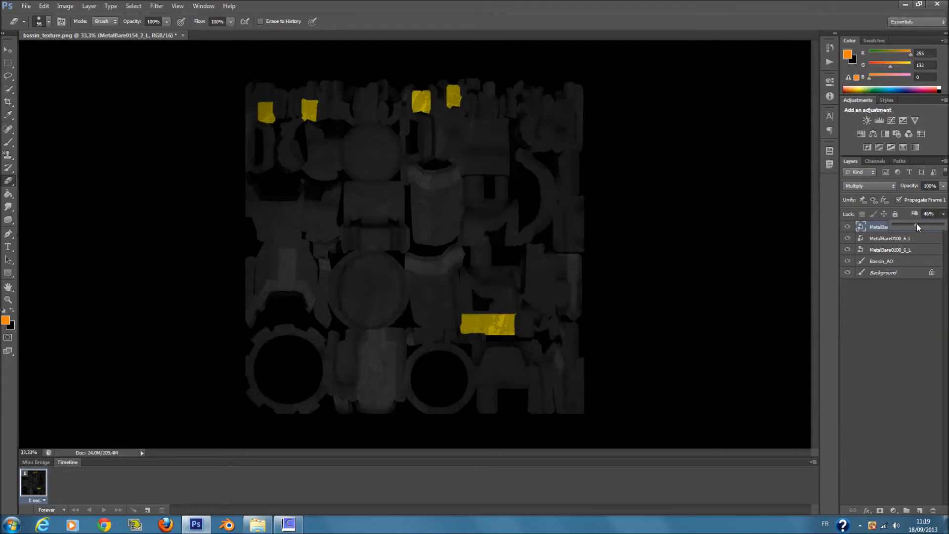
left_click(901, 302)
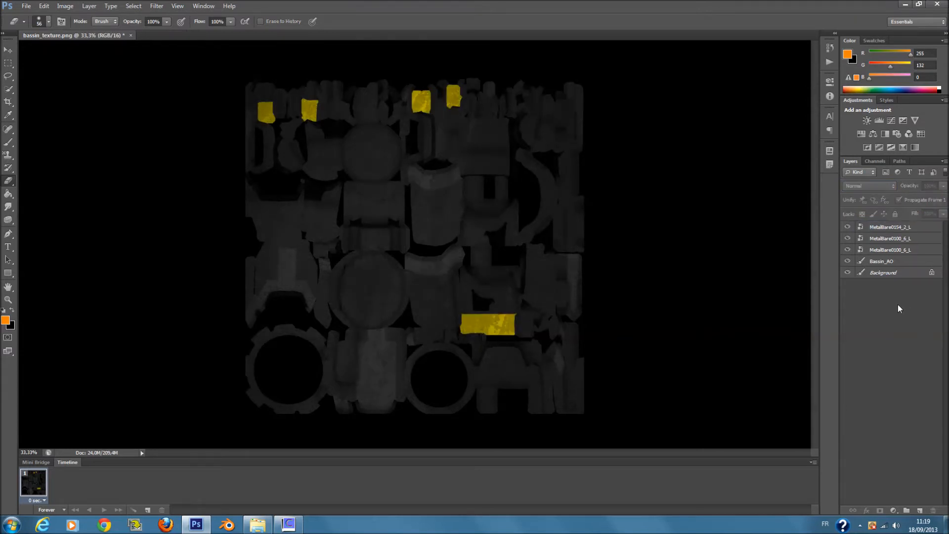
- Place the SplatterSmear0007_thumblarge image from the texture folder, enlarge it and move it over the grey parts at the canvas's left middle
left_click(257, 525)
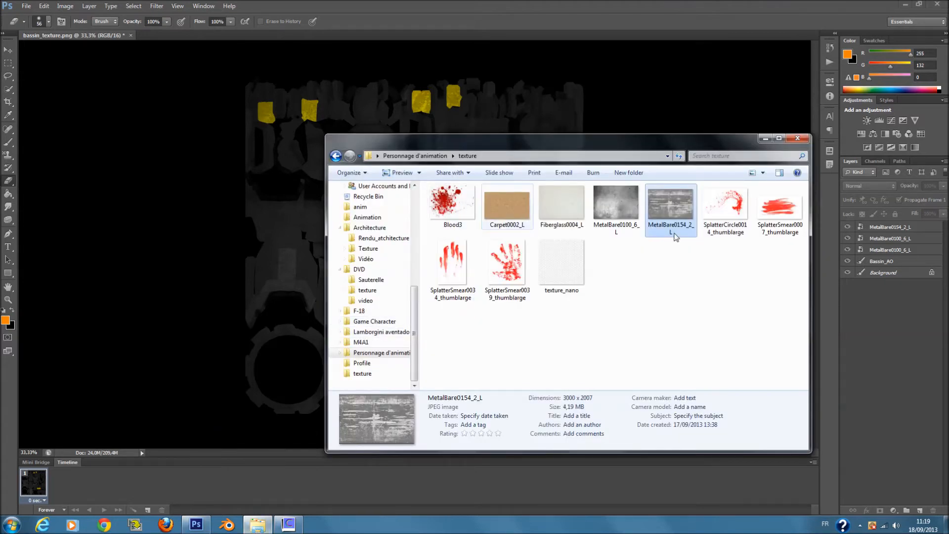
left_click_drag(779, 213, 292, 292)
left_click_drag(439, 258, 511, 313)
mouse_move(468, 276)
left_mouse_down()
mouse_move(651, 315)
mouse_move(395, 277)
mouse_move(328, 251)
left_mouse_up()
key("Return")
key("e")
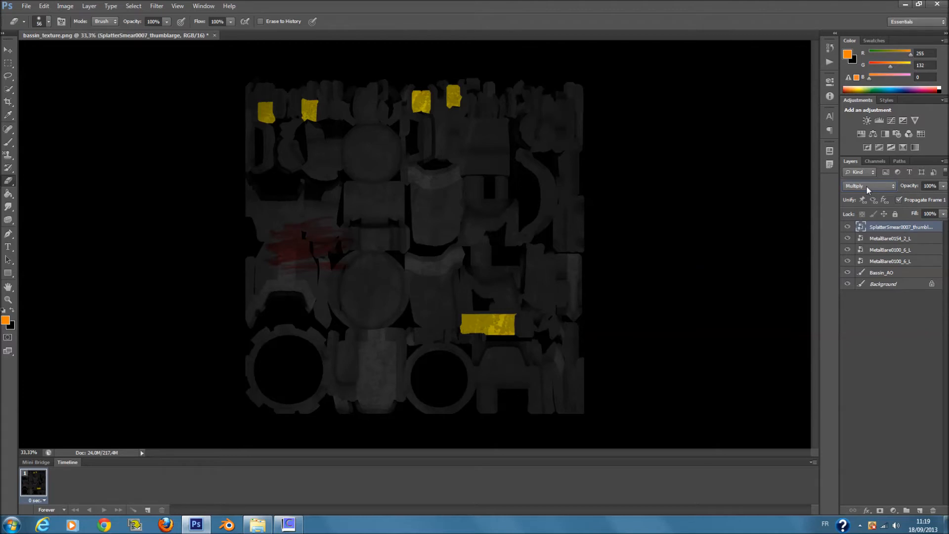
- Try other blend modes, from Color Burn through to Hue, on the SplatterSmear0007_thumblarge layer
scroll(867, 186, "down", 5)
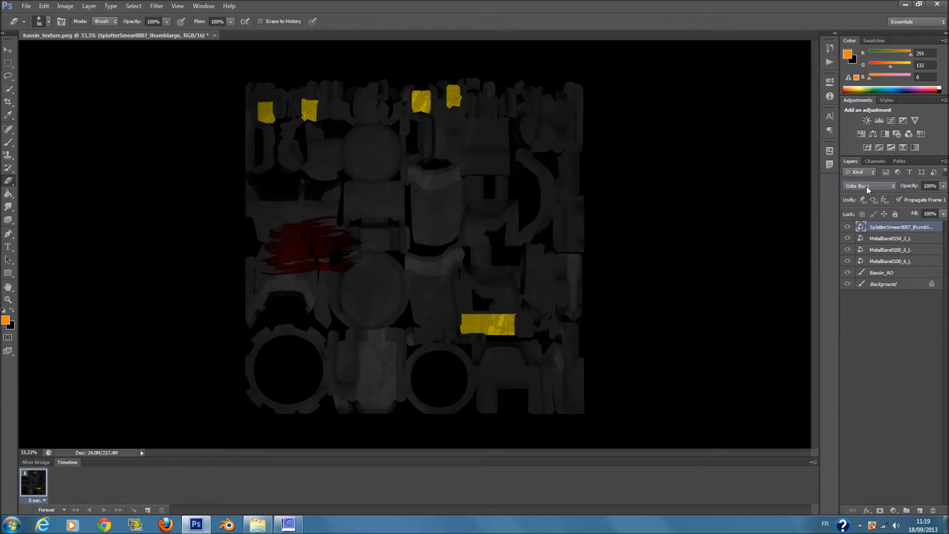
scroll(867, 185, "down", 5)
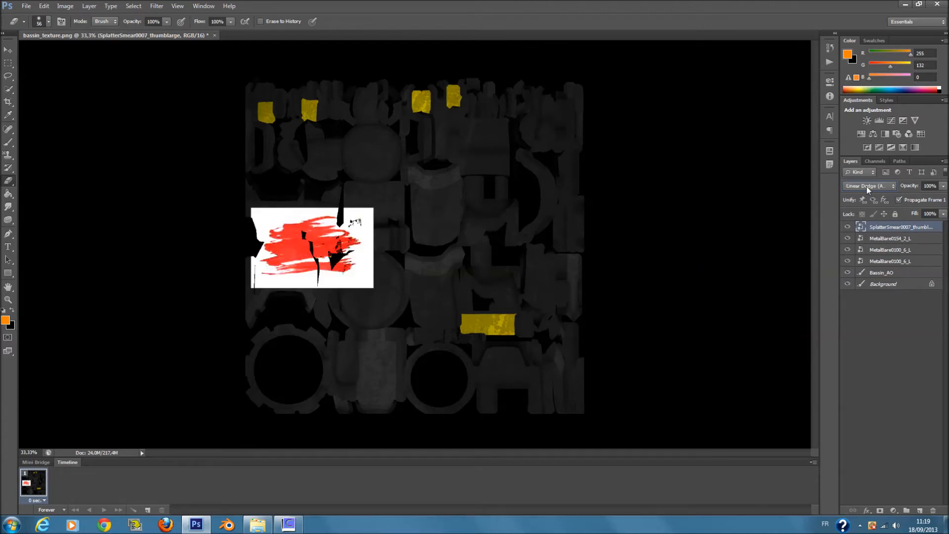
scroll(867, 186, "down", 5)
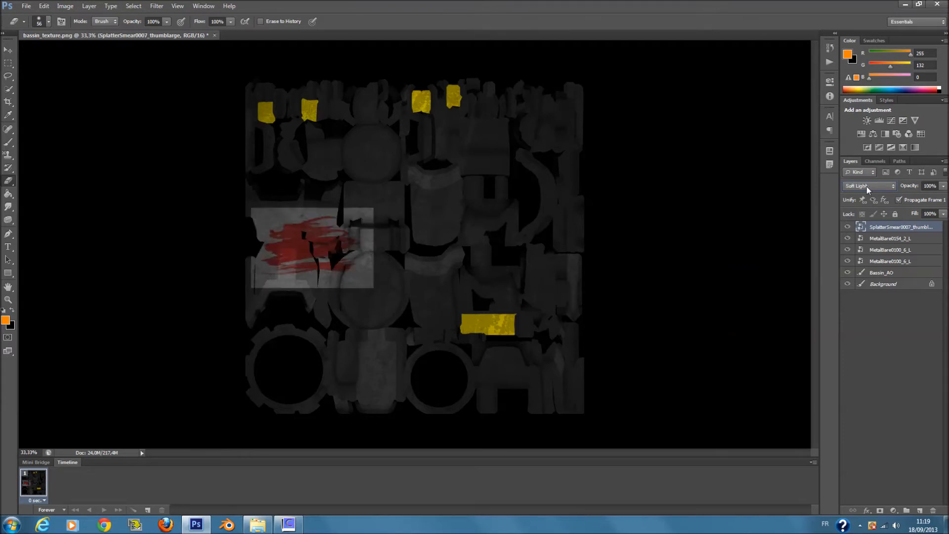
scroll(867, 185, "down", 6)
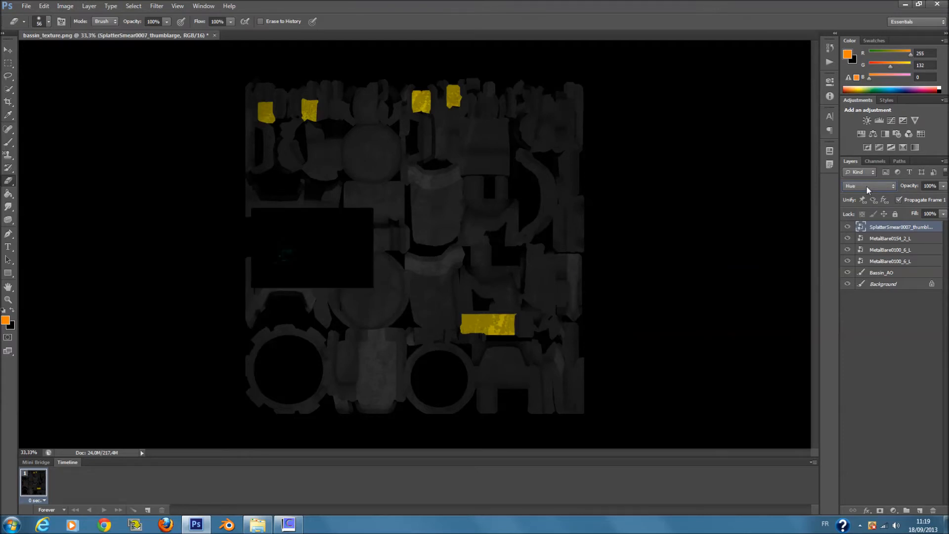
- Set the SplatterSmear0007_thumblarge layer to Multiply with a fill of 77%
left_click(867, 186)
left_click(863, 227)
left_click(944, 214)
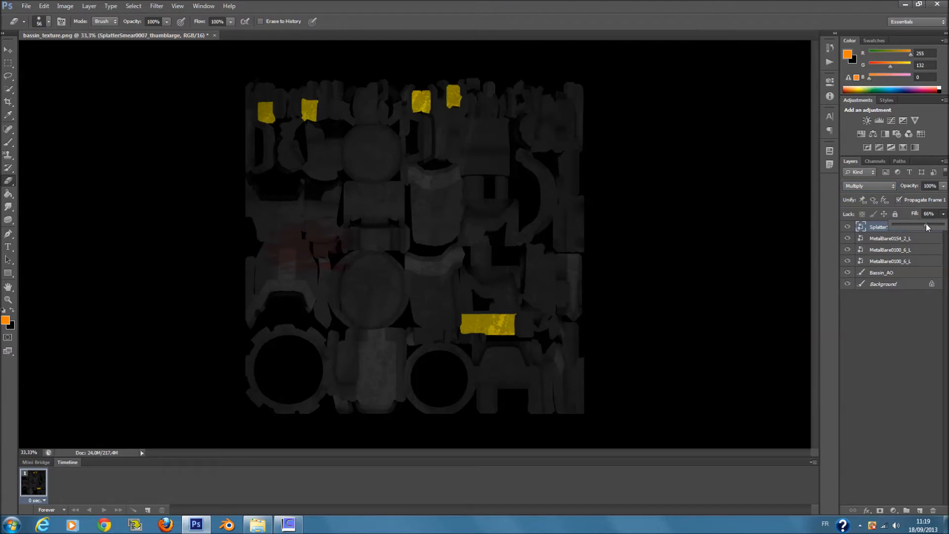
- Place the SplatterSmear0034_thumblarge image from the texture folder, enlarge it and move it over the wide yellow strip
left_click(261, 518)
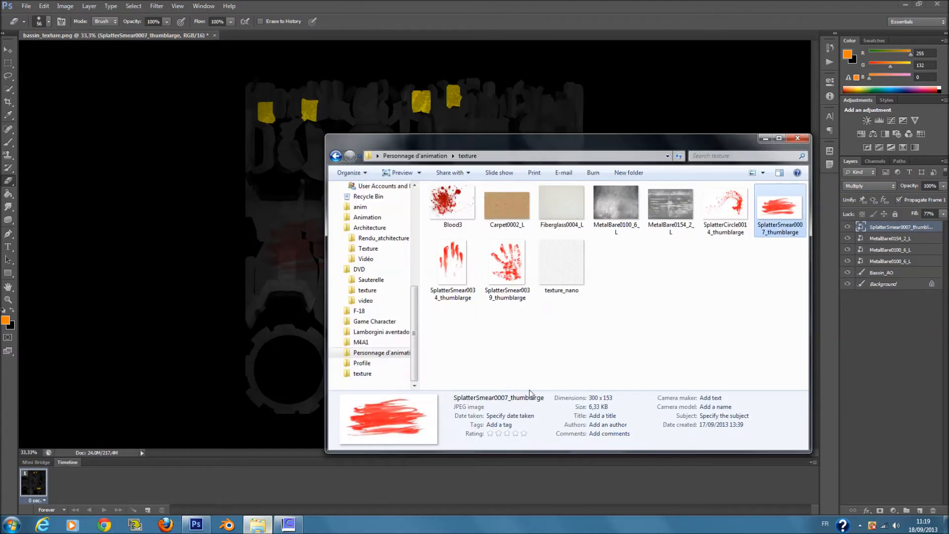
left_click(496, 266)
left_click_drag(452, 262, 275, 316)
left_click_drag(427, 263, 464, 296)
mouse_move(447, 254)
left_mouse_down()
mouse_move(504, 324)
mouse_move(623, 364)
mouse_move(500, 335)
left_mouse_up()
key("Return")
key("e")
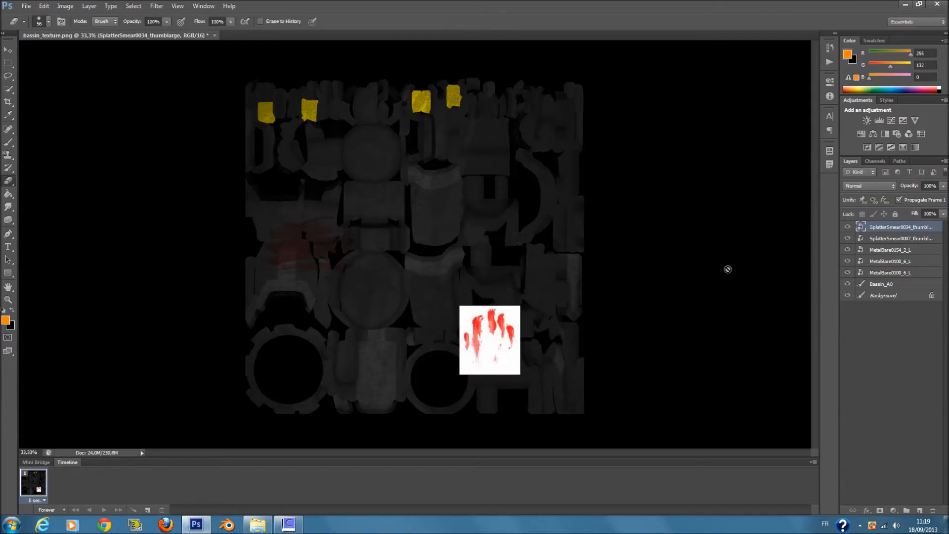
- Set the SplatterSmear0034_thumblarge layer to Multiply with a fill of about 77%
left_click(863, 187)
left_click(864, 222)
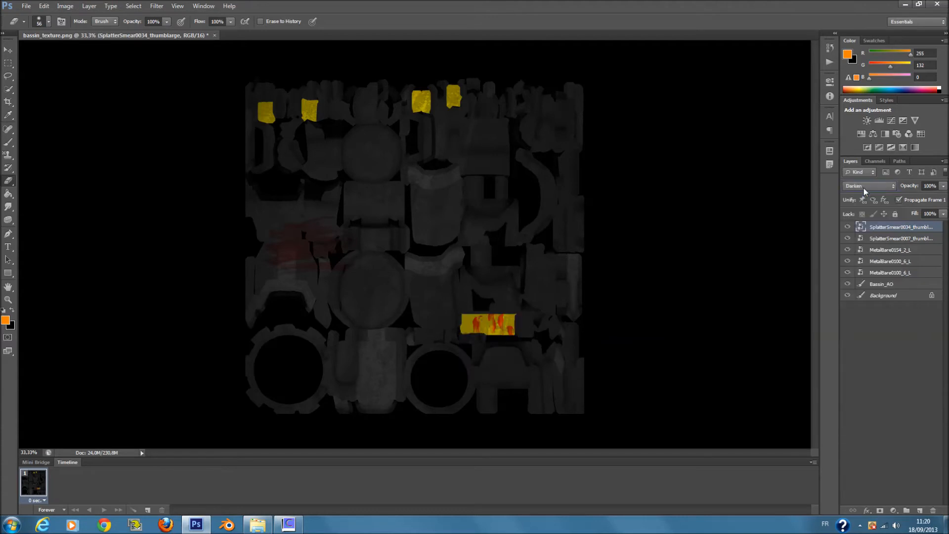
left_click_drag(943, 214, 929, 225)
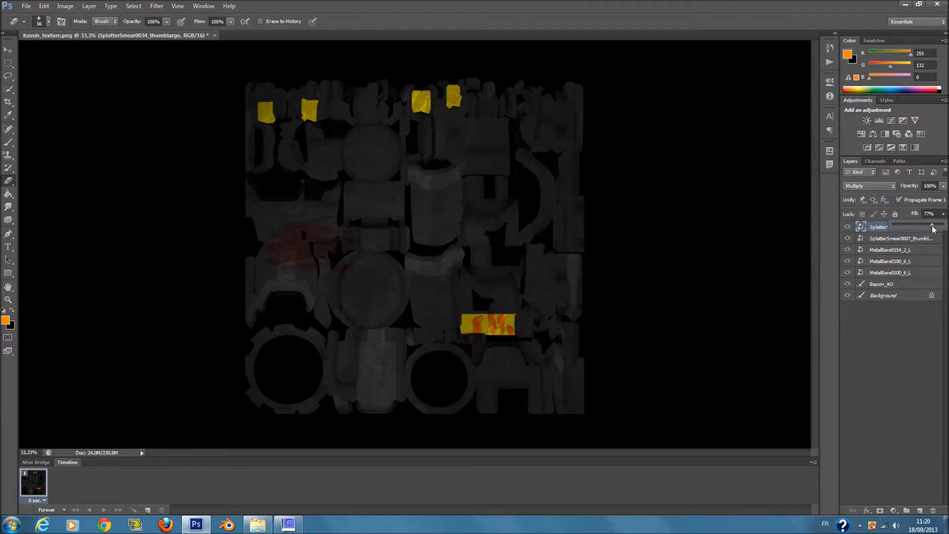
- Place the SplatterCircle0014_thumblarge image, enlarge it and fit it over the light grey panel between the two rings
left_click(258, 524)
left_click_drag(725, 205, 241, 199)
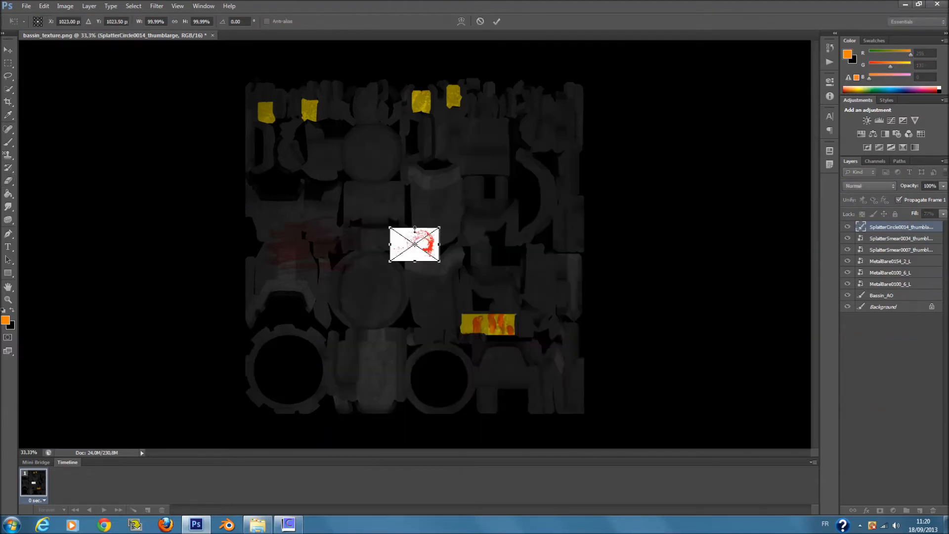
left_click_drag(439, 227, 495, 192)
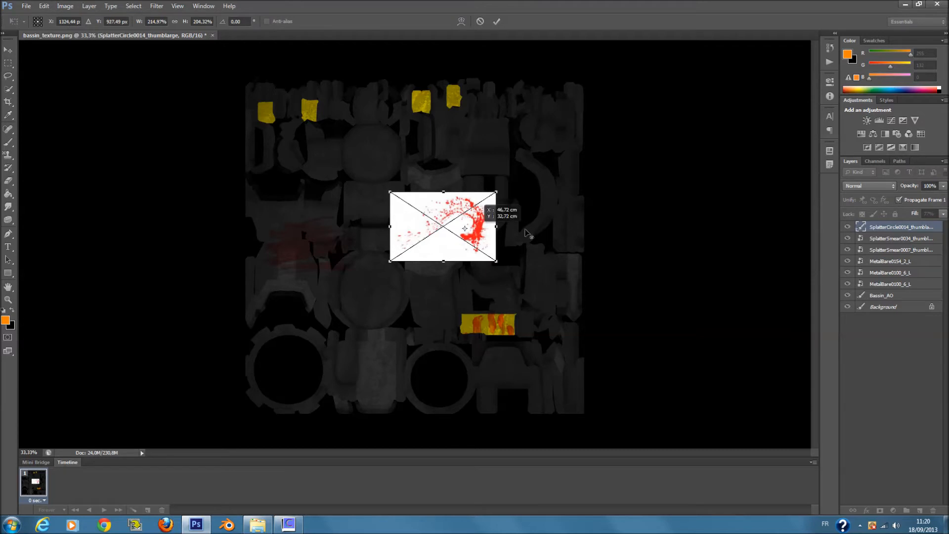
left_click_drag(464, 235, 382, 378)
mouse_move(414, 335)
left_mouse_down()
mouse_move(388, 349)
mouse_move(384, 333)
mouse_move(405, 332)
left_mouse_up()
key("Return")
key("e")
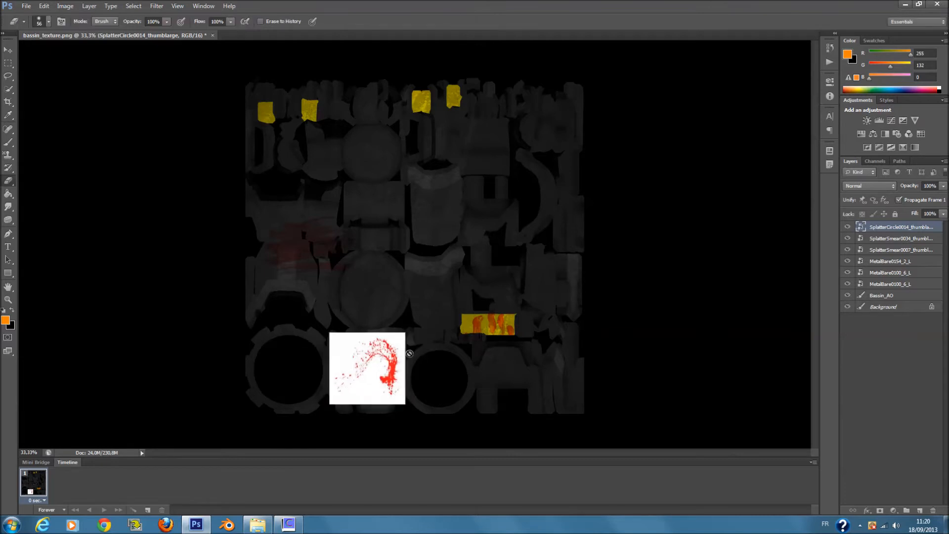
- Set the SplatterCircle0014_thumblarge layer to Multiply with a fill of about 74%
left_click(868, 186)
left_click(885, 228)
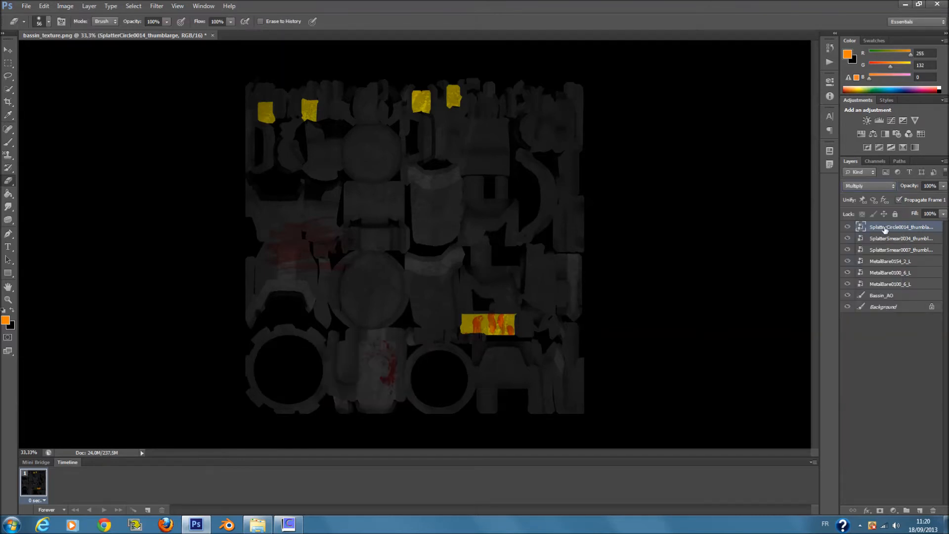
left_click(944, 214)
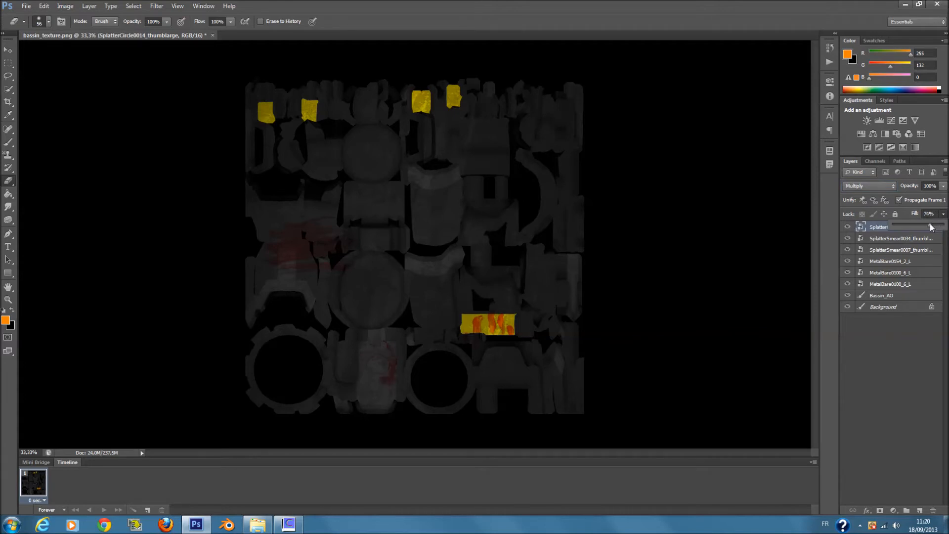
left_click(855, 405)
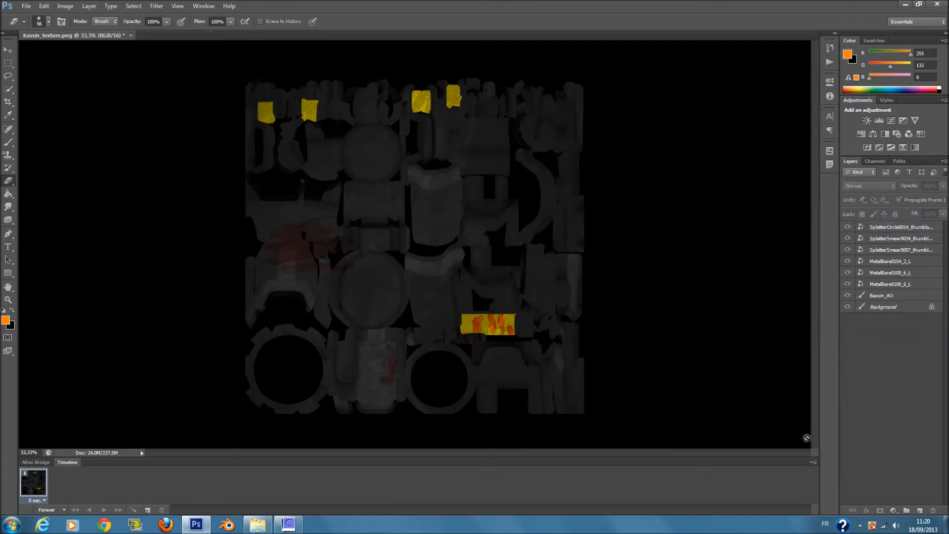
- Place the Blood3 image from the texture folder, enlarge it to about 340% by 324% and position it over the texture's upper-right area
left_click(257, 525)
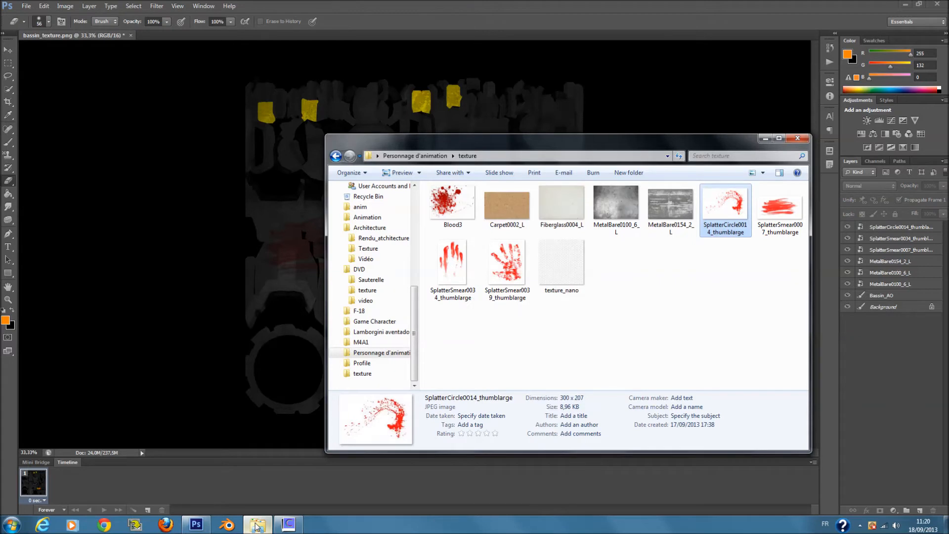
left_click_drag(453, 203, 185, 209)
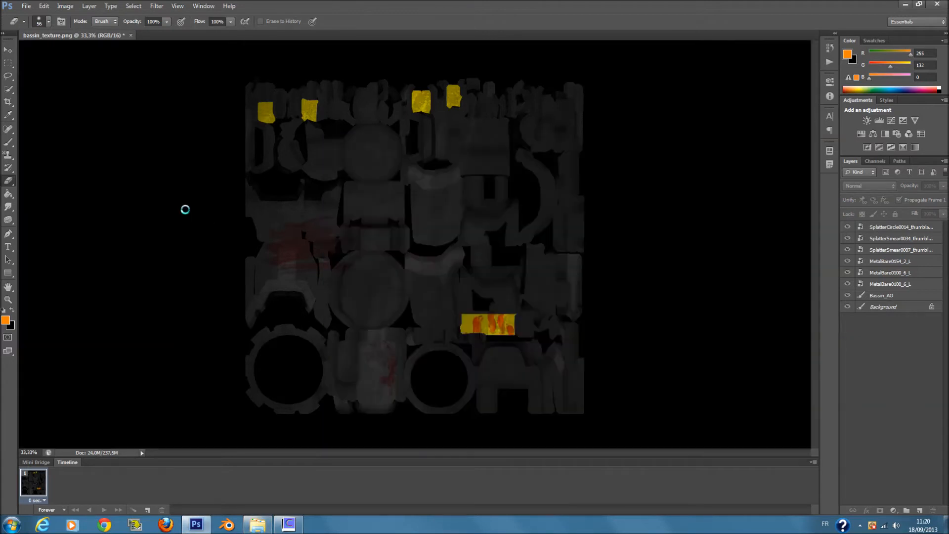
left_click_drag(438, 231, 400, 289)
left_click_drag(435, 248, 719, 45)
left_click_drag(500, 218, 475, 280)
left_click_drag(686, 111, 715, 95)
left_click_drag(515, 256, 562, 209)
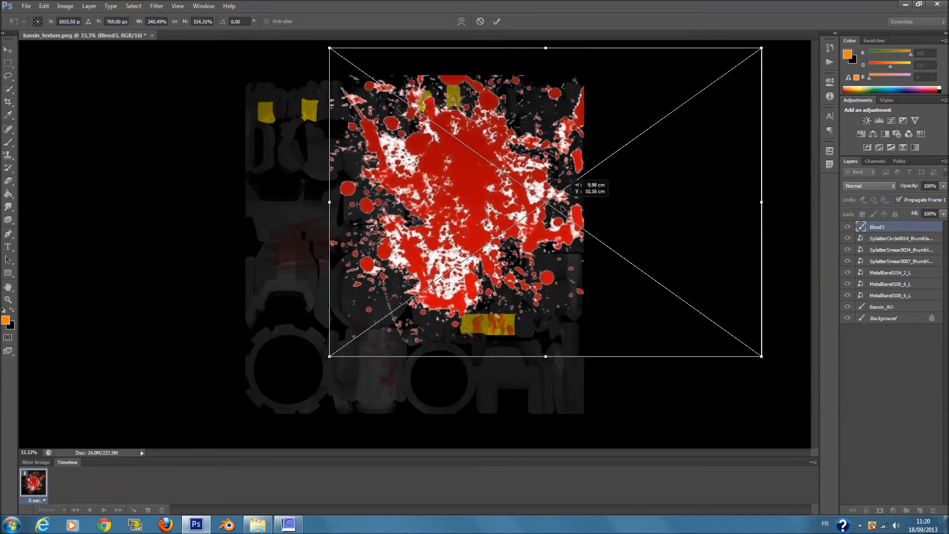
key("Return")
key("e")
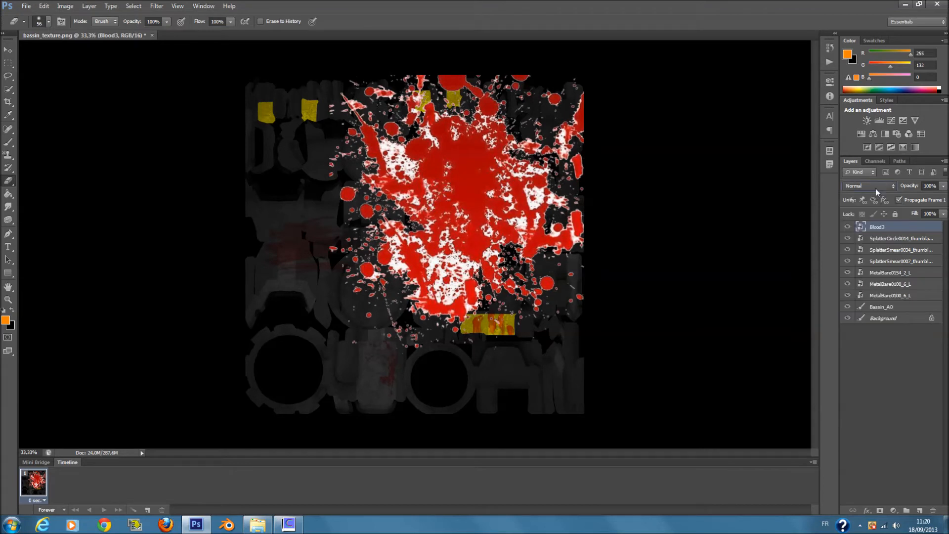
- Compare the Darken and Multiply blend modes on the Blood3 layer and settle on Multiply
scroll(876, 189, "down", 1)
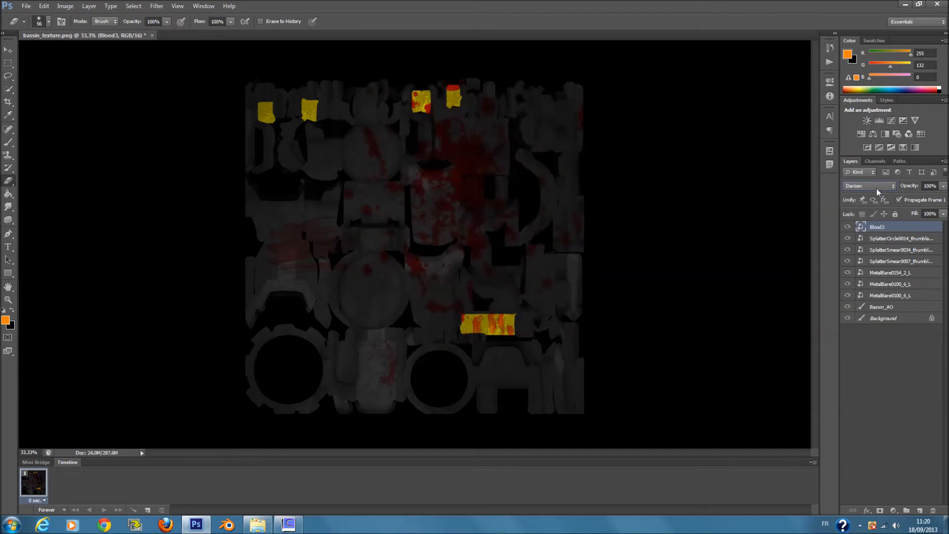
scroll(876, 188, "down", 1)
scroll(876, 189, "up", 1)
scroll(876, 189, "down", 1)
scroll(876, 189, "up", 1)
scroll(876, 188, "down", 1)
scroll(876, 189, "up", 1)
scroll(876, 189, "down", 1)
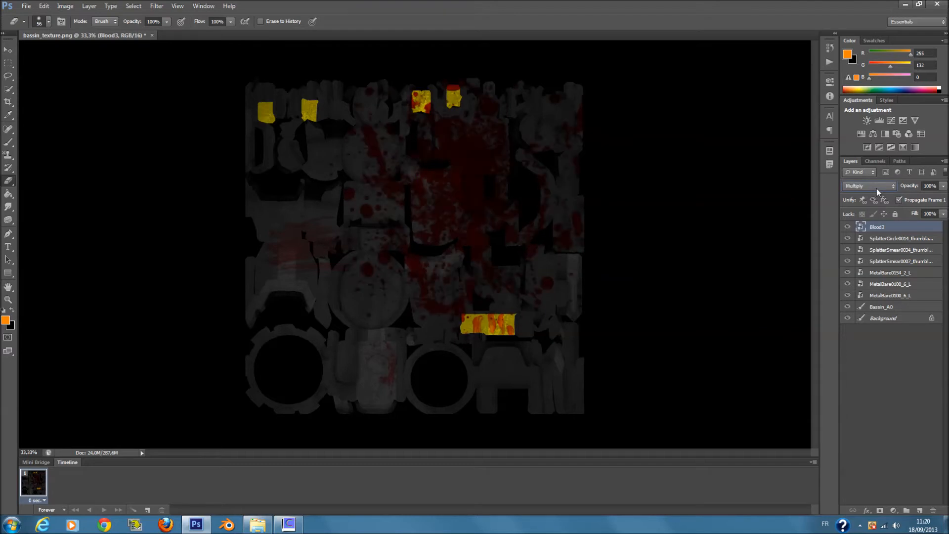
scroll(876, 189, "up", 1)
scroll(877, 188, "down", 1)
scroll(876, 188, "up", 1)
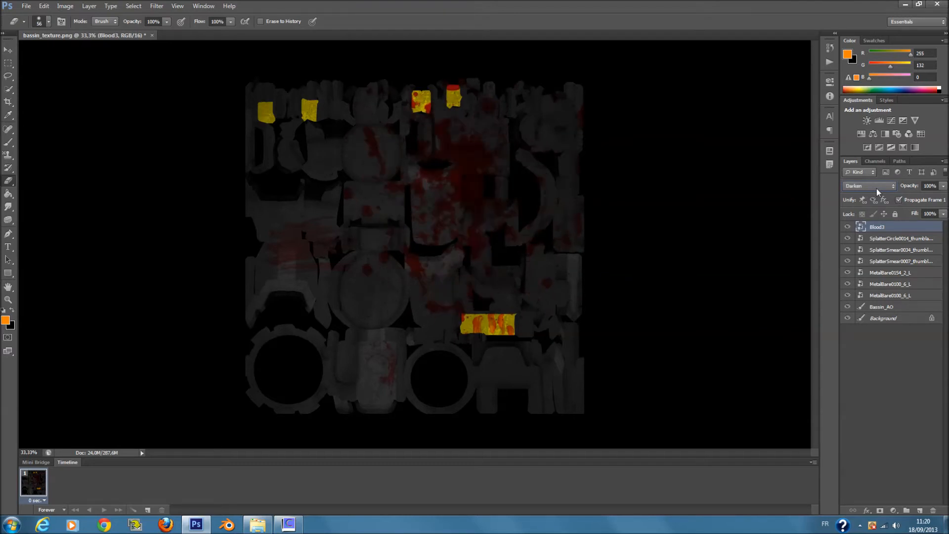
scroll(876, 189, "down", 1)
scroll(877, 189, "up", 1)
scroll(876, 188, "down", 1)
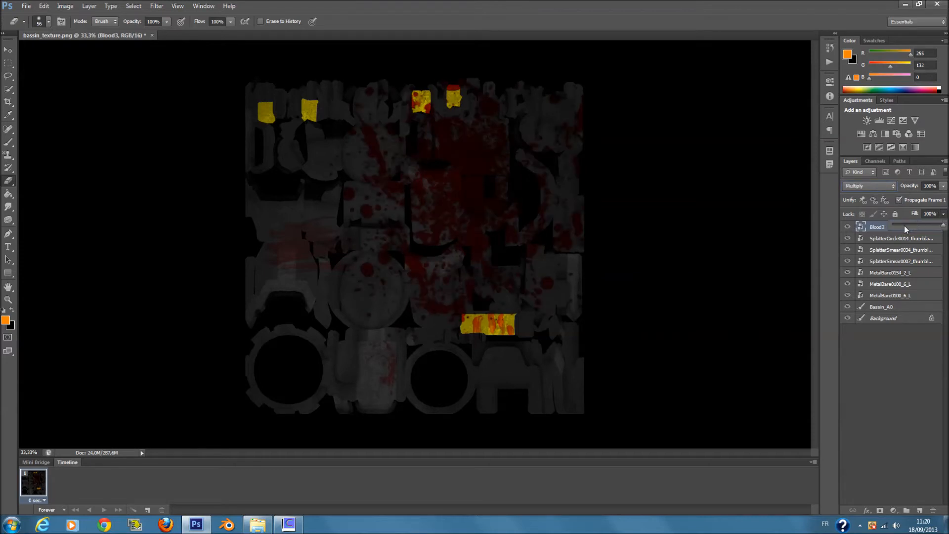
- Set the Blood3 layer's fill to about 60% and deselect the layer
left_click(905, 225)
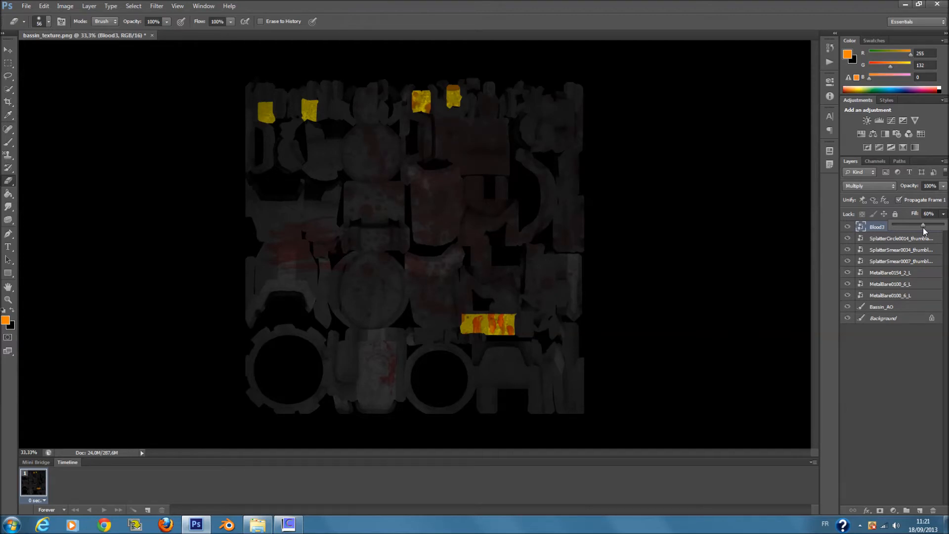
left_click(872, 432)
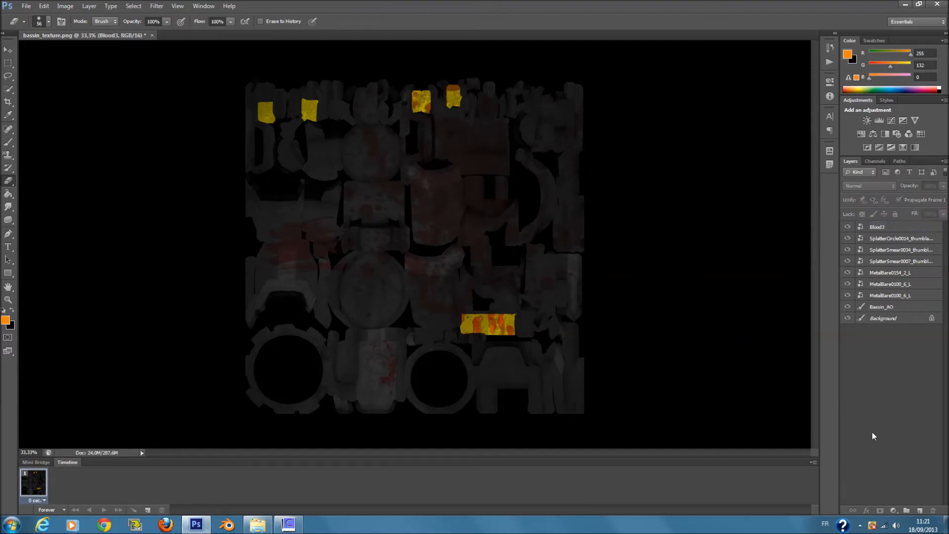
left_click(386, 183)
left_click(476, 197)
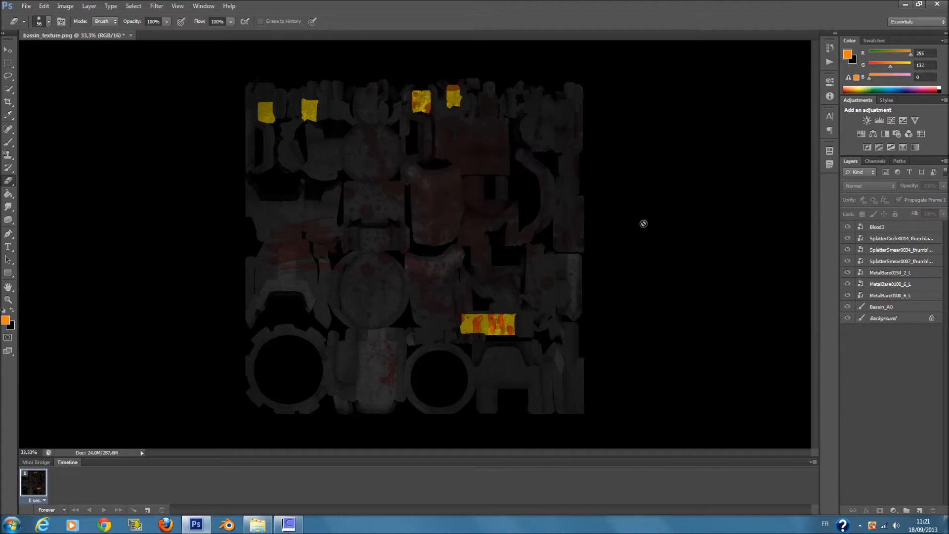
- Save the texture as a PNG copy named bassin_texture1.png in the bassin folder
left_click(26, 6)
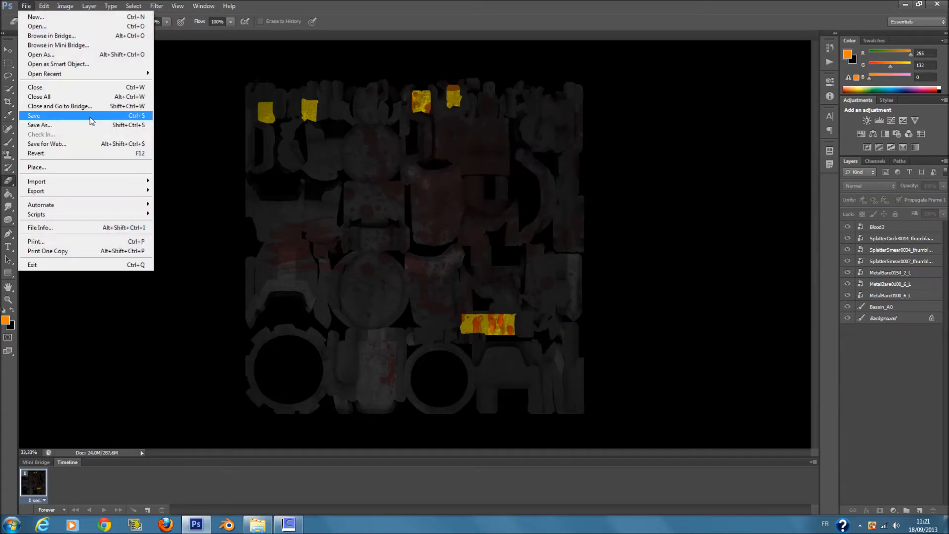
left_click(90, 118)
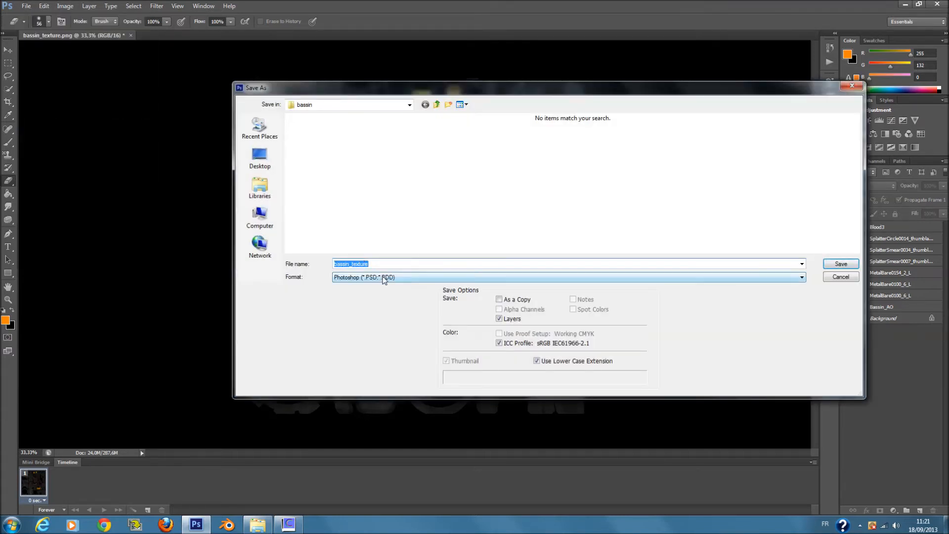
left_click(383, 277)
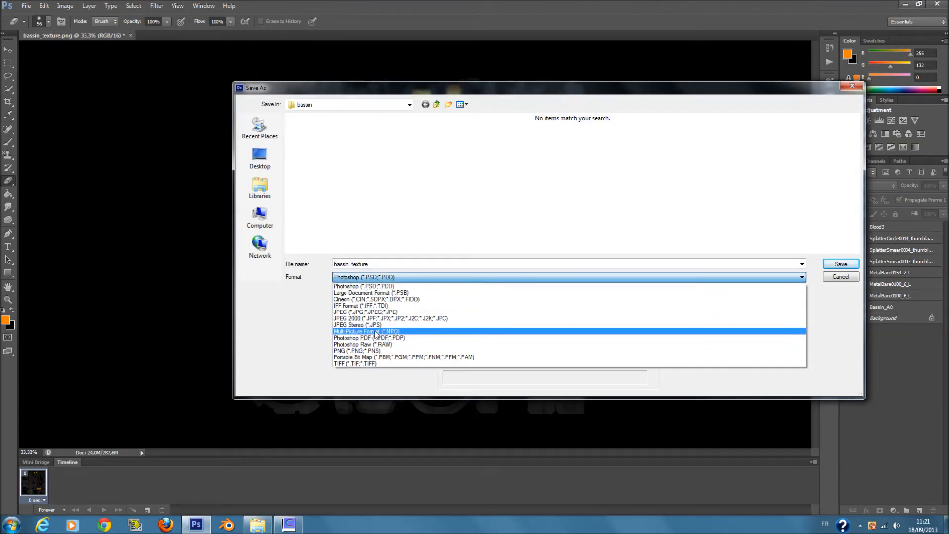
left_click(377, 350)
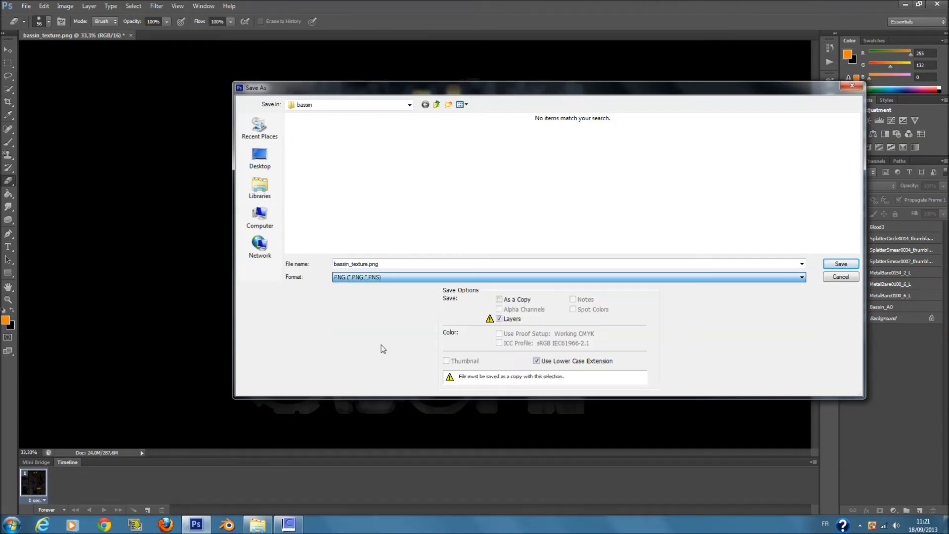
double_click(368, 263)
left_click(369, 263)
double_click(368, 264)
left_click(368, 263)
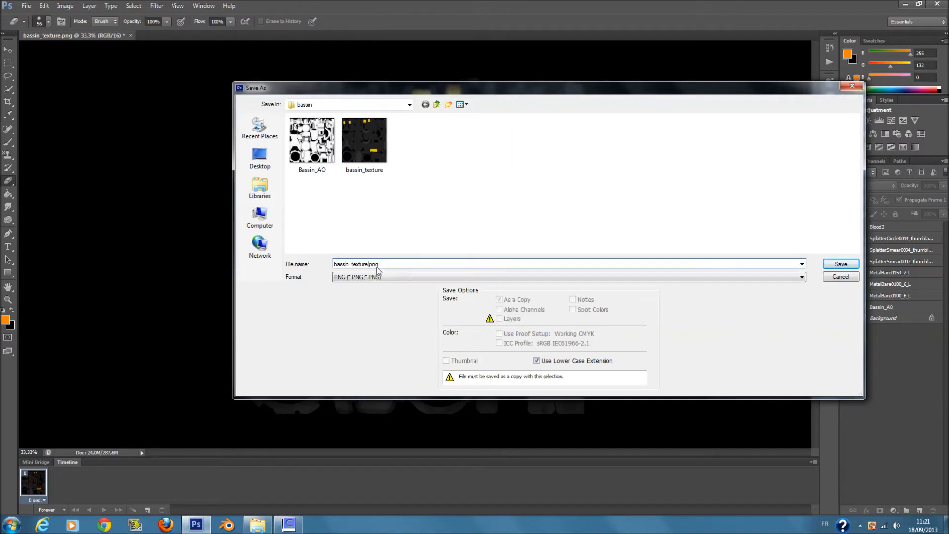
left_click(851, 266)
left_click(511, 162)
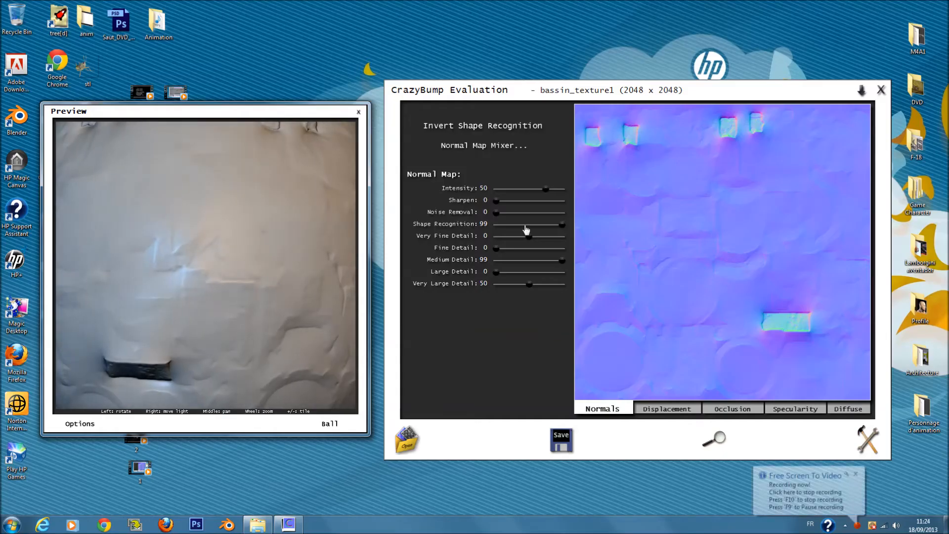
- In CrazyBump, set the normal map's Sharpen to 99 and Very Large Detail to 77 for bassin_texture1
left_click_drag(497, 201, 585, 203)
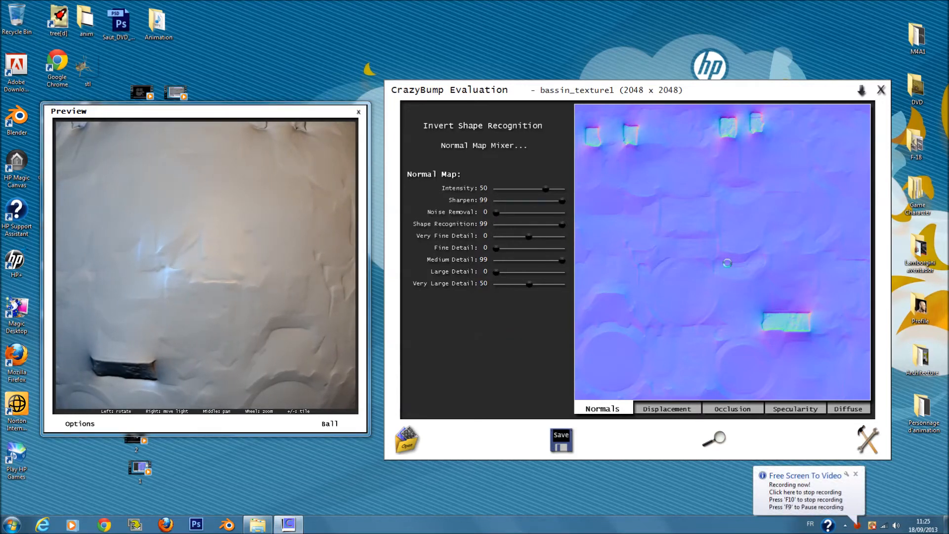
left_click_drag(546, 189, 547, 192)
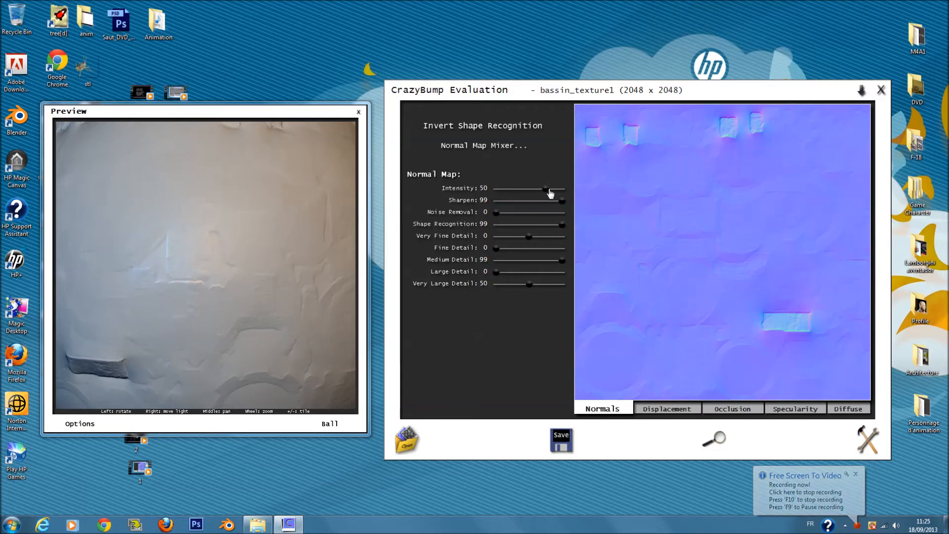
left_click_drag(529, 285, 541, 283)
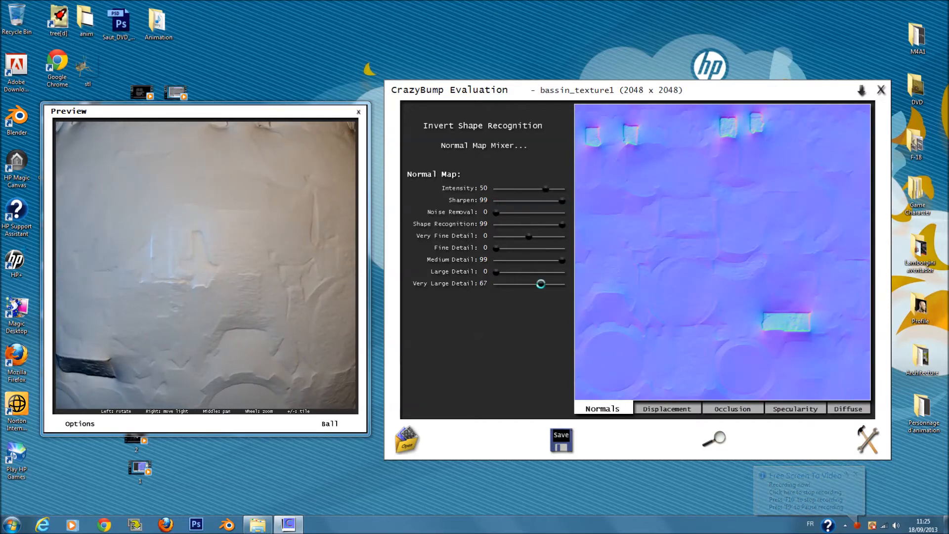
left_click_drag(543, 281, 548, 283)
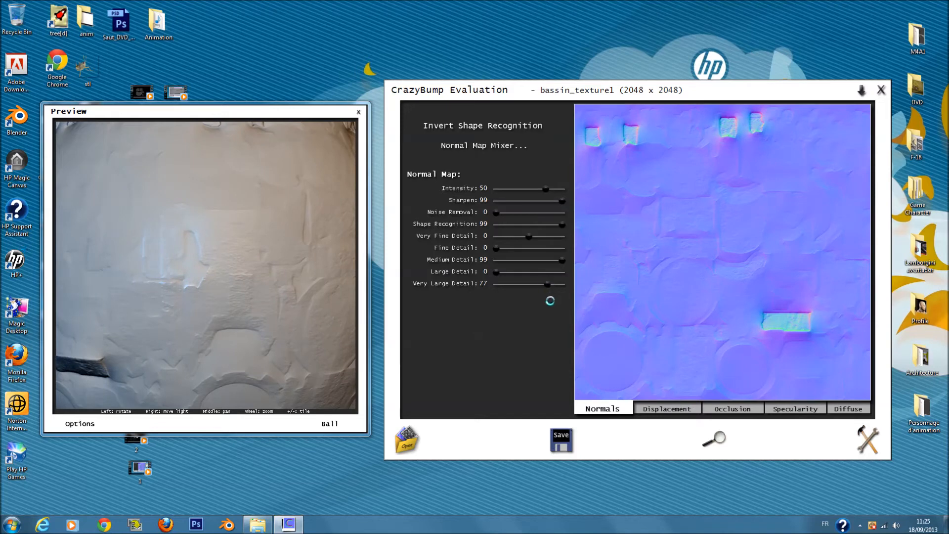
- Set the displacement map's Depth to 99 and Enhance Detail to 69
left_click(667, 409)
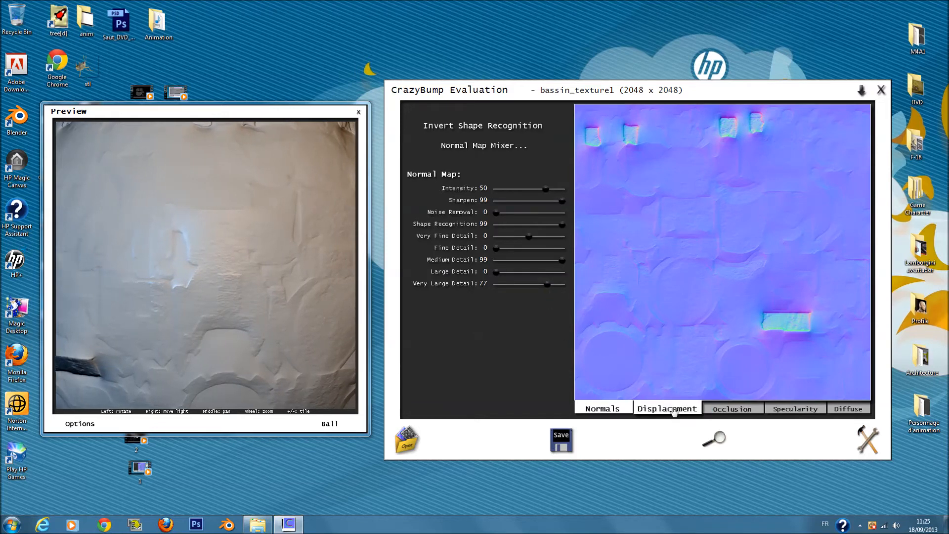
left_click(563, 344)
left_click(562, 333)
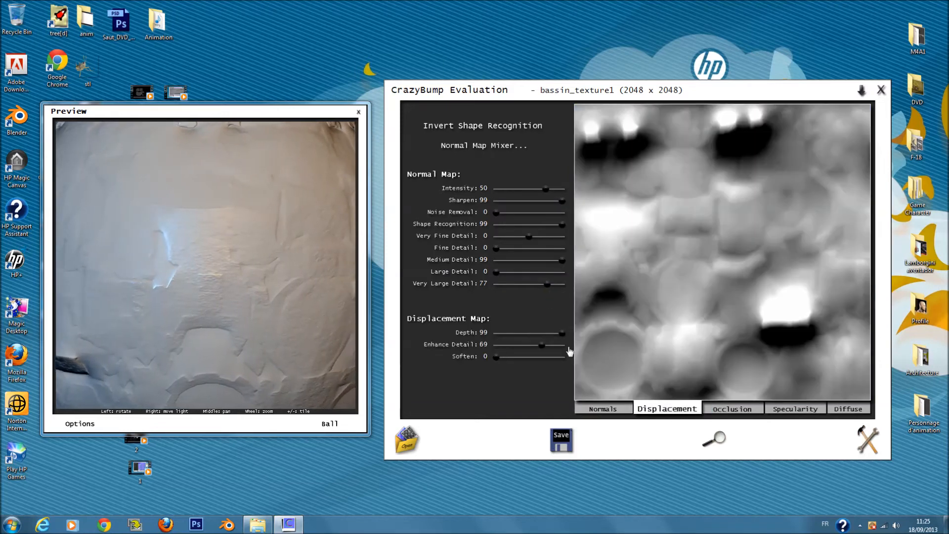
- Set the occlusion map to Power 99, Enhance Detail 91 and Lighten 0
left_click(729, 410)
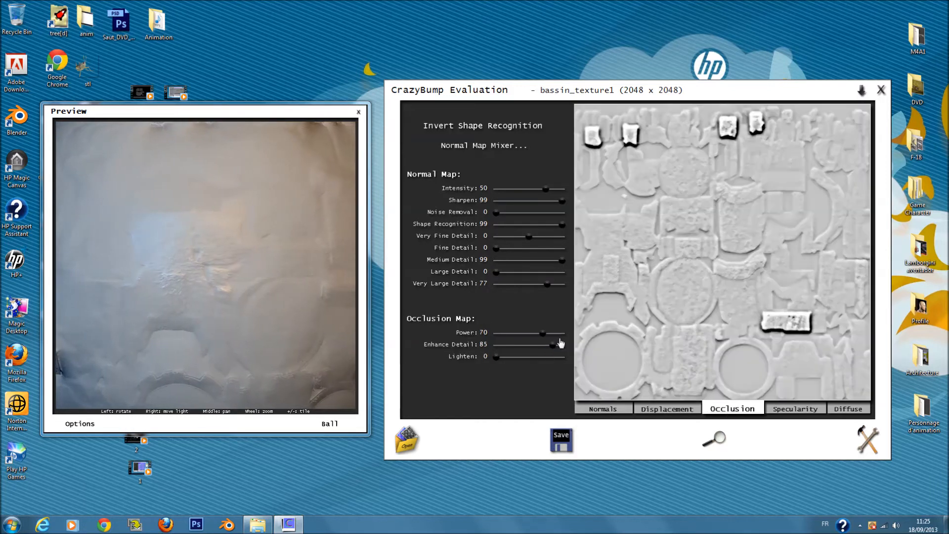
left_click_drag(561, 349, 599, 369)
left_click(522, 348)
left_click_drag(523, 348, 502, 346)
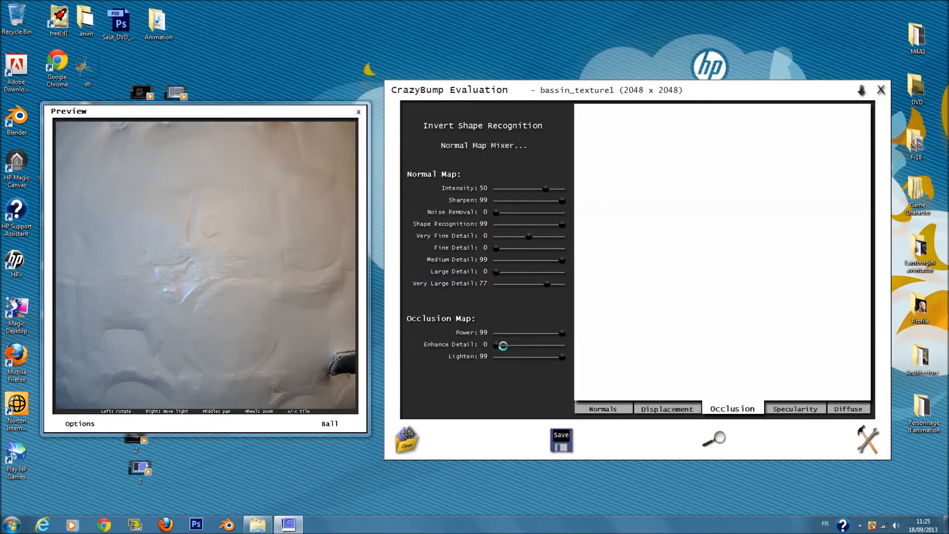
mouse_move(561, 333)
left_mouse_down()
mouse_move(489, 332)
mouse_move(584, 349)
mouse_move(506, 349)
mouse_move(536, 334)
mouse_move(574, 336)
mouse_move(556, 345)
left_mouse_up()
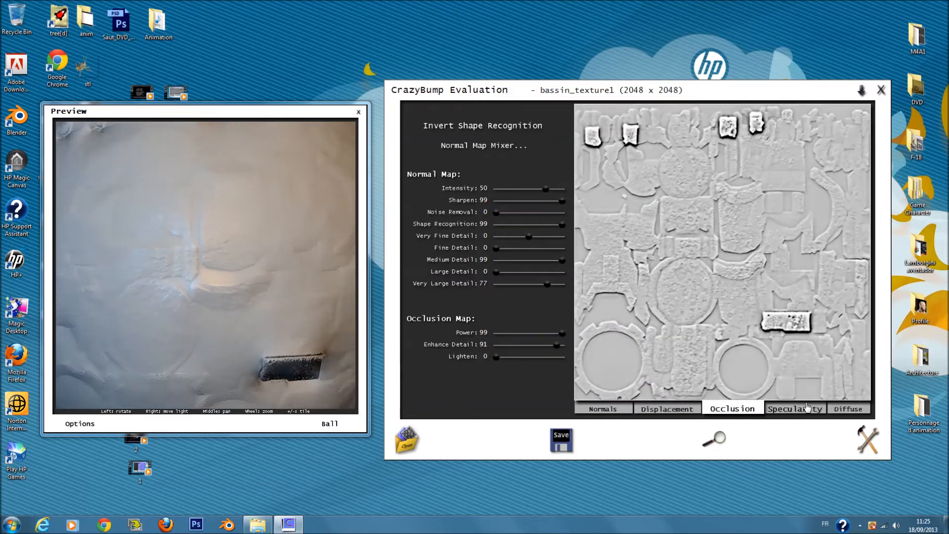
- Set the specularity map to Slope Influence 11, Texture Influence 9, Enhance Detail 89, Brightness 35 and Contrast 99
left_click(794, 408)
left_click_drag(545, 363, 534, 360)
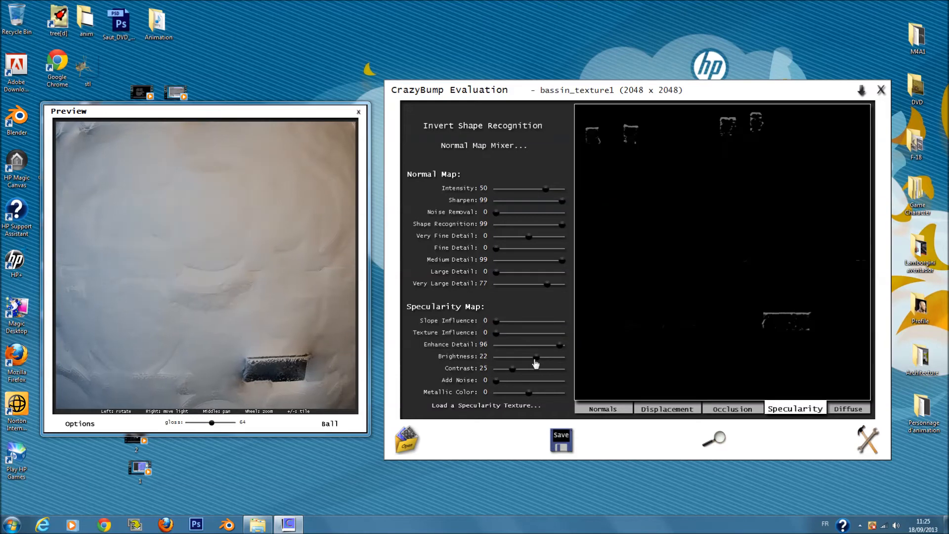
left_click_drag(497, 332, 502, 322)
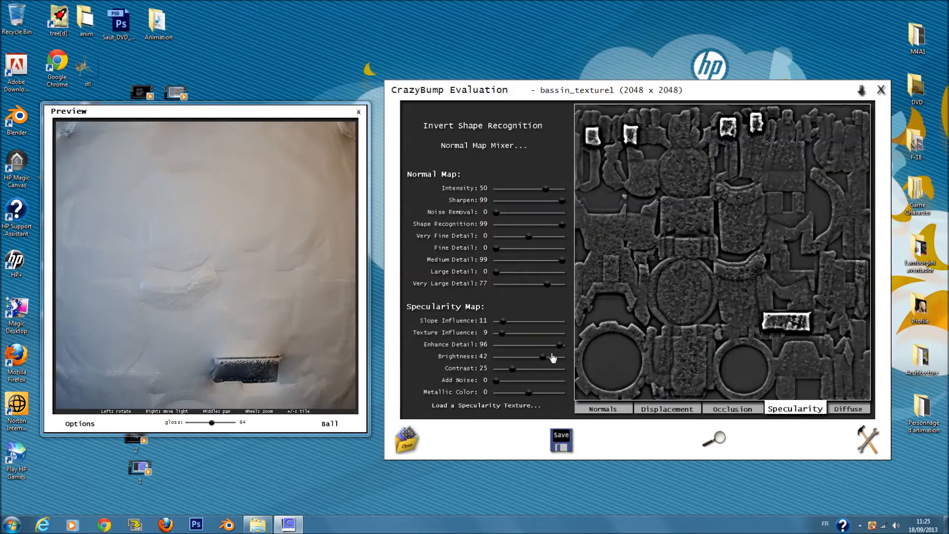
left_click_drag(513, 369, 564, 378)
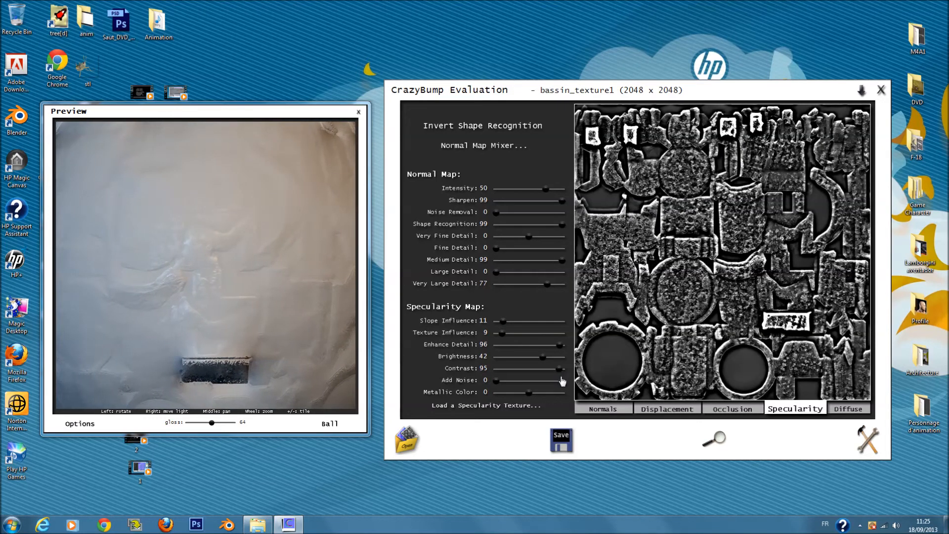
left_click_drag(560, 345, 543, 356)
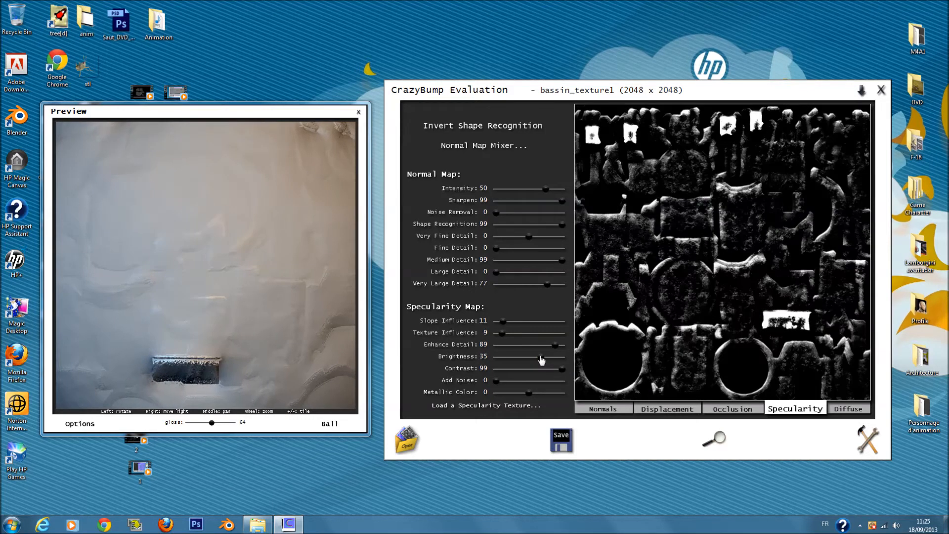
- Set the diffuse map to Remove Shading 1, Remove Highlights 16, 3D Crevices 4, 3D Highlights 10 and Color Correction 40
left_click(848, 409)
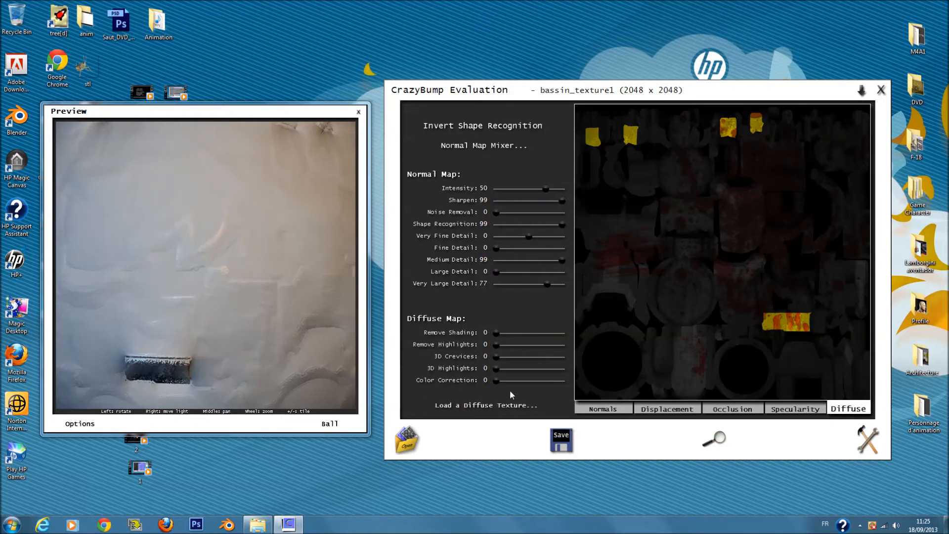
mouse_move(496, 381)
left_mouse_down()
mouse_move(539, 387)
mouse_move(523, 381)
left_mouse_up()
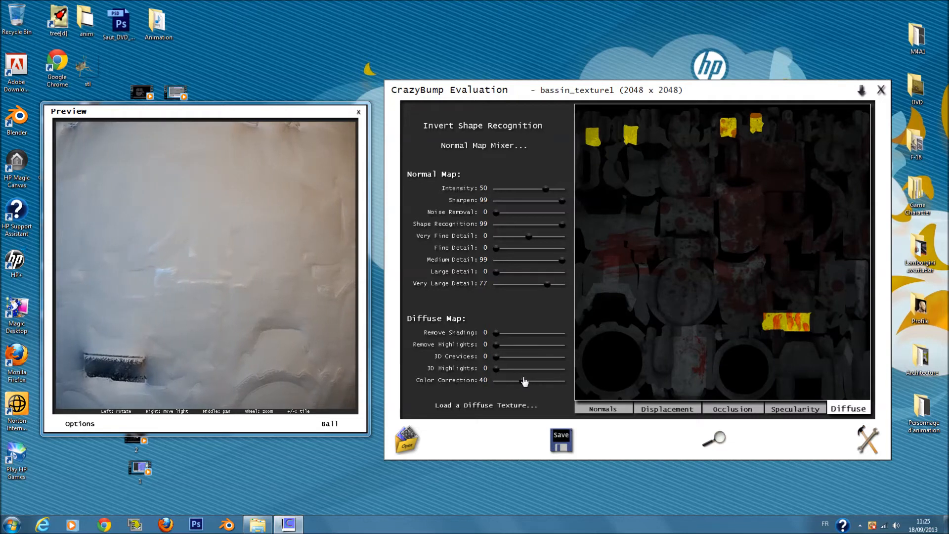
mouse_move(497, 337)
left_mouse_down()
mouse_move(530, 334)
mouse_move(496, 333)
left_mouse_up()
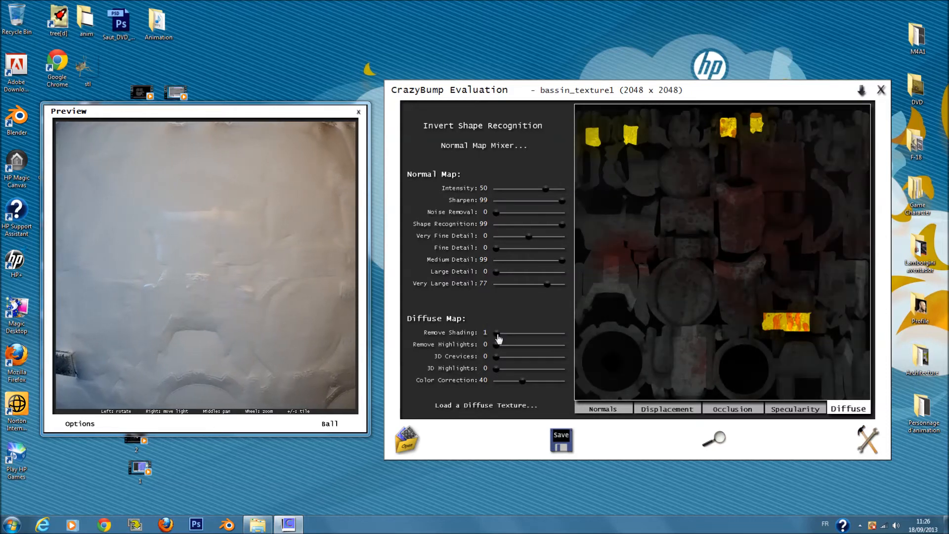
left_click_drag(496, 356, 498, 354)
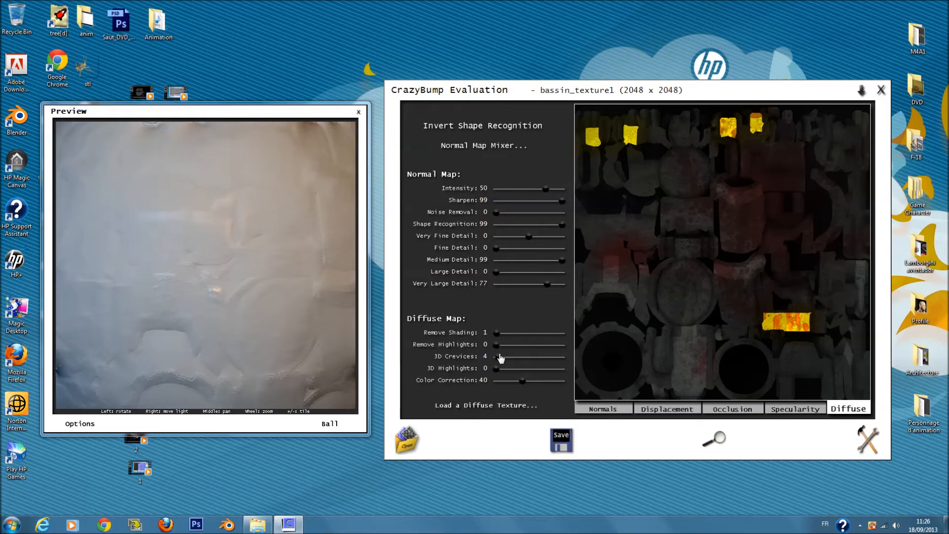
left_click_drag(496, 368, 501, 370)
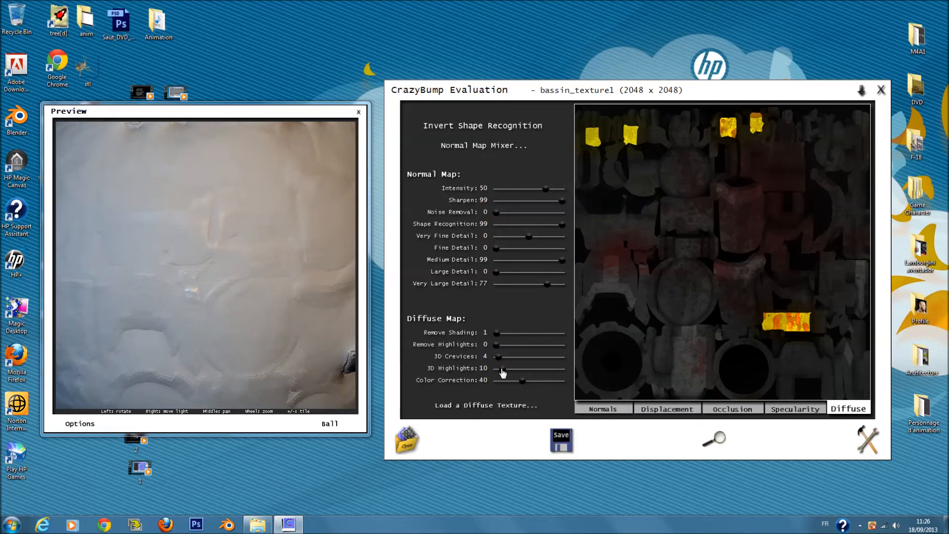
left_click_drag(495, 344, 505, 344)
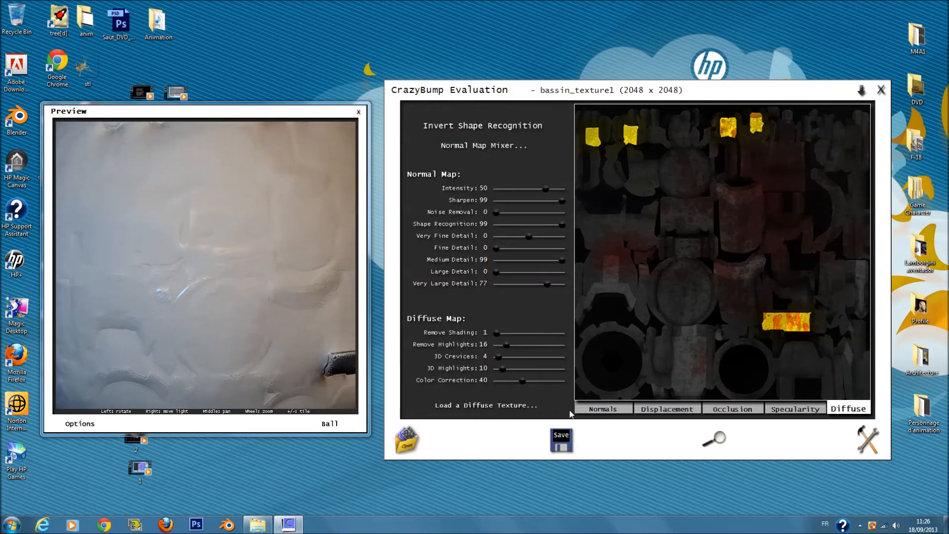
- Save all the generated textures as PNG files with the base name bassin_texture1_CRB
left_click(569, 440)
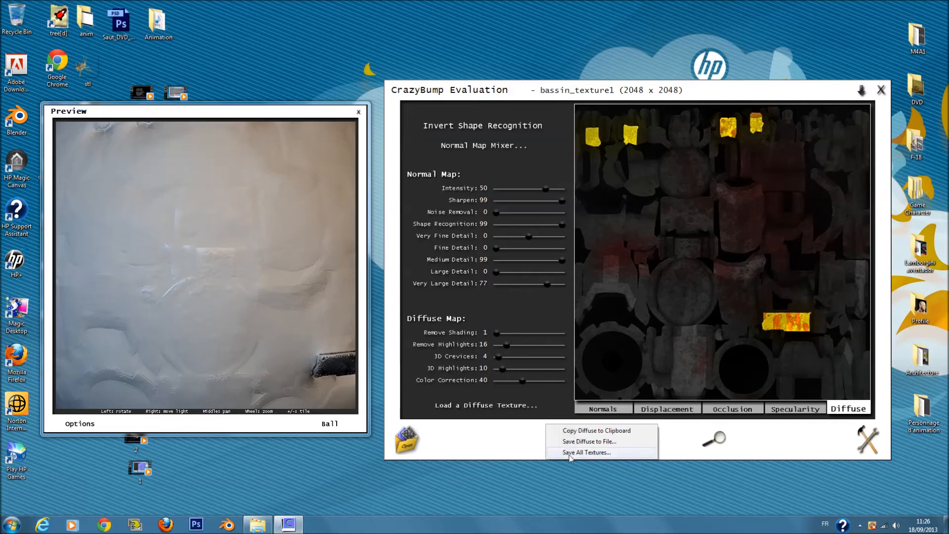
left_click(584, 452)
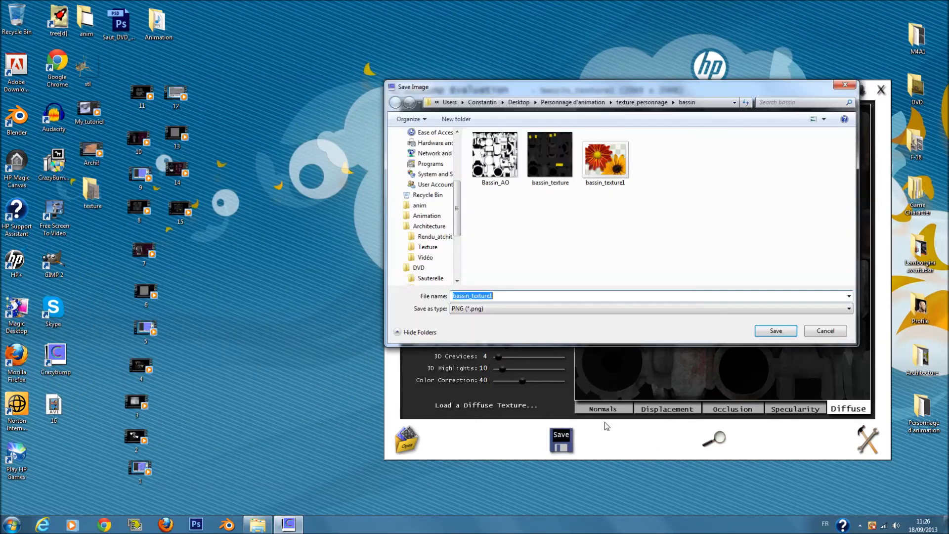
left_click(583, 295)
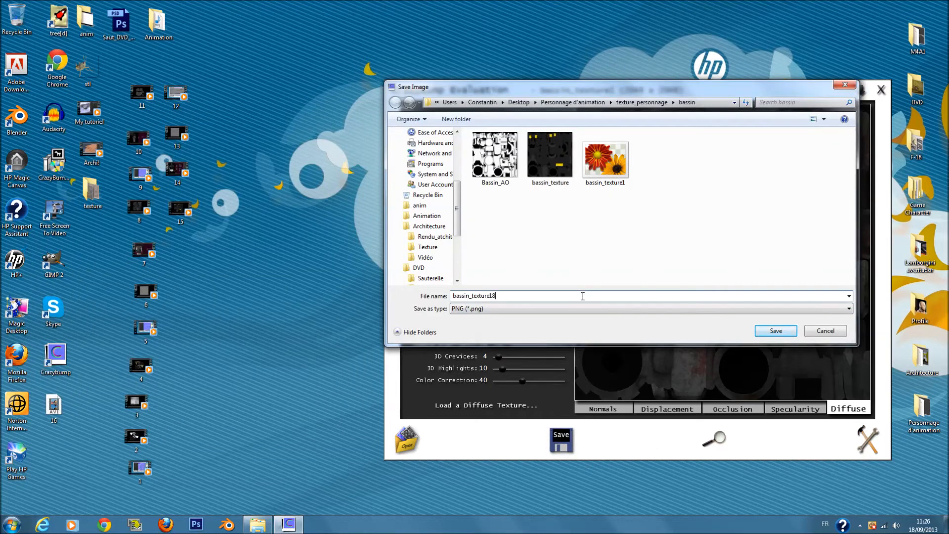
key("BackSpace")
key("BackSpace")
type("_CRB")
left_click(776, 331)
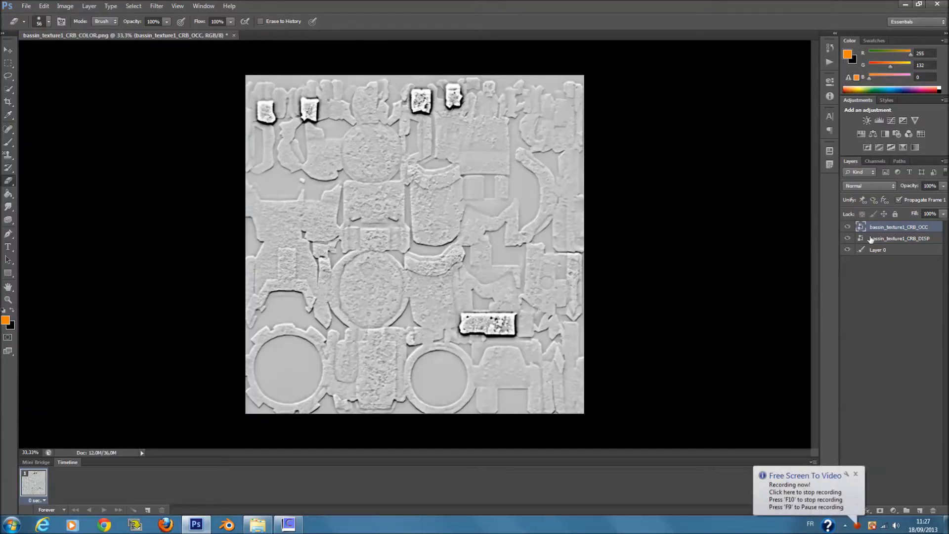
- In Photoshop, hide the bassin_texture1_CRB_OCC layer and set the bassin_texture1_CRB_DISP layer to Overlay blending with 16% fill
left_click(885, 236)
left_click(848, 226)
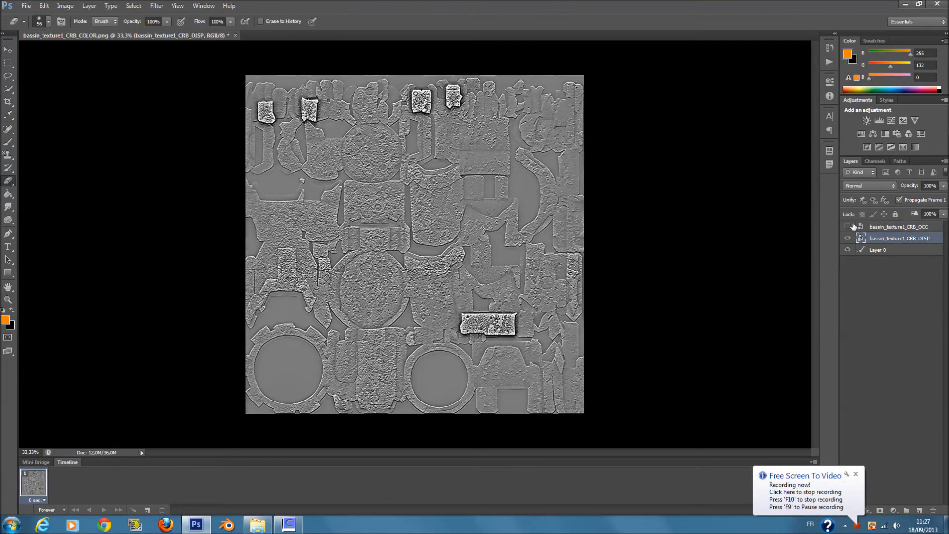
left_click(869, 186)
left_click(869, 315)
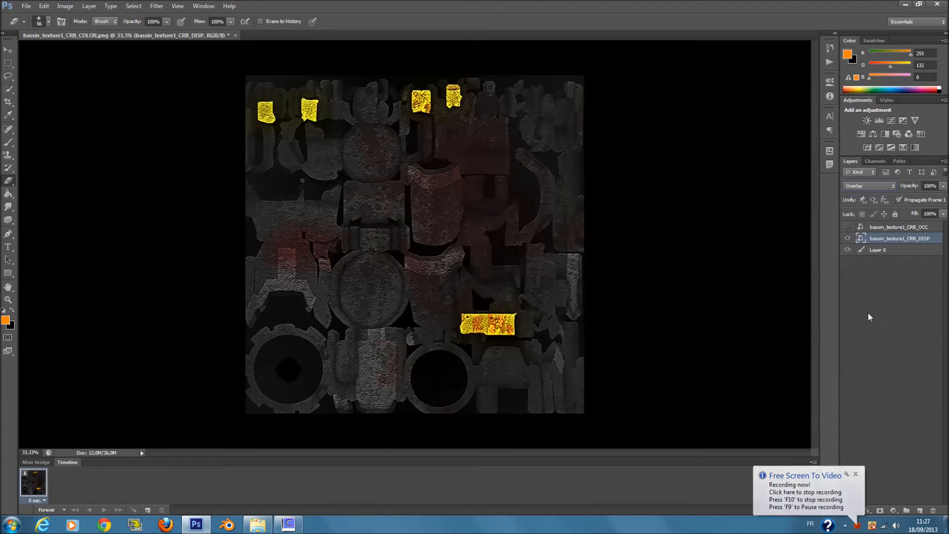
left_click_drag(895, 224, 898, 225)
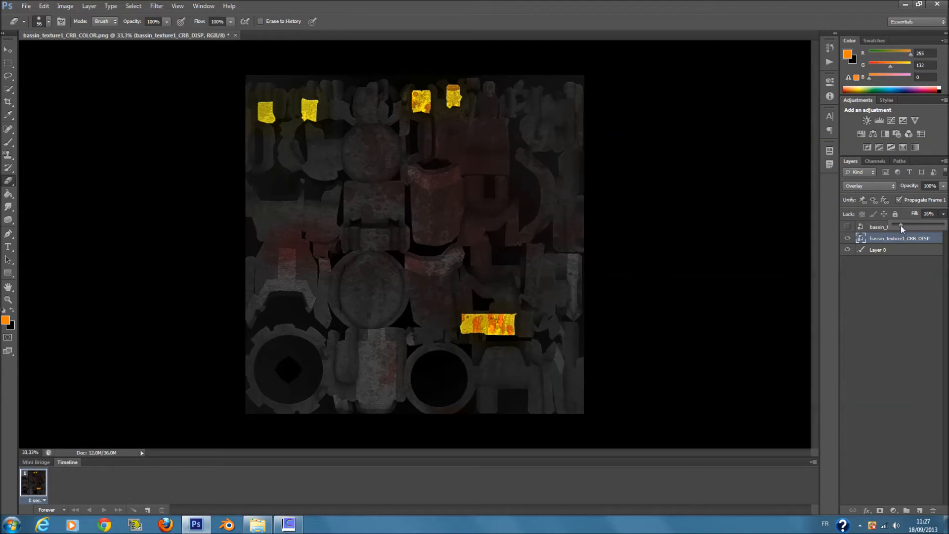
left_click(892, 268)
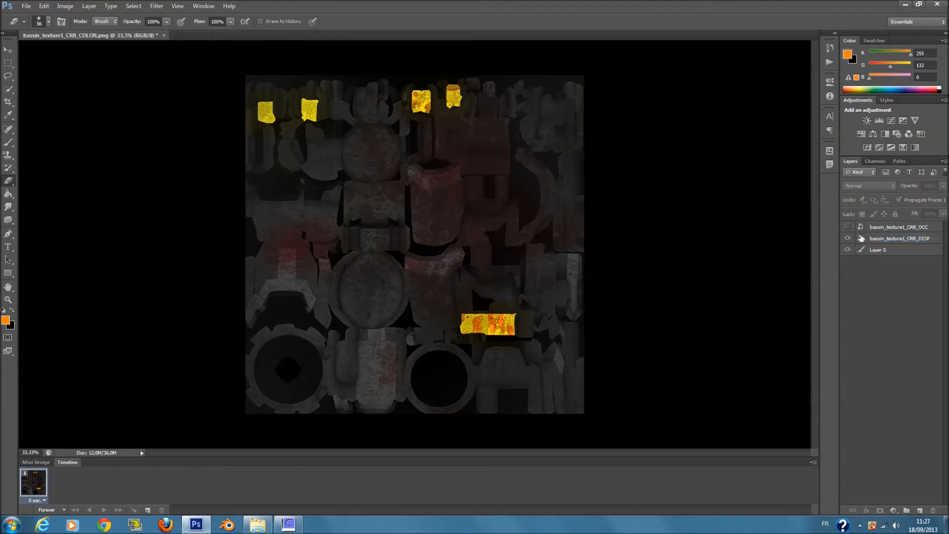
- Show the bassin_texture1_CRB_OCC layer, set its blending mode to Multiply and reduce its fill to soften the occlusion
left_click(848, 227)
left_click(872, 231)
left_click(874, 186)
left_click(879, 231)
left_click(943, 214)
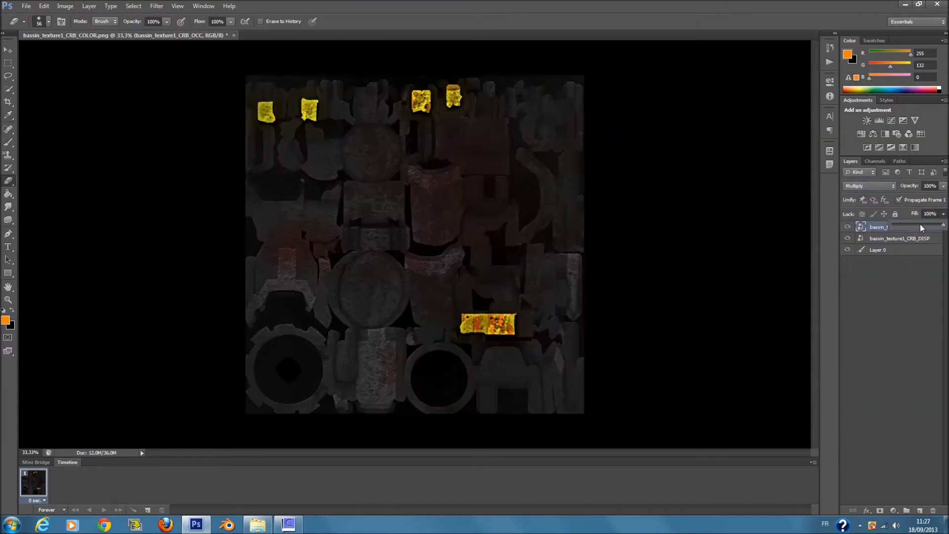
left_click_drag(942, 225, 912, 225)
left_click(896, 273)
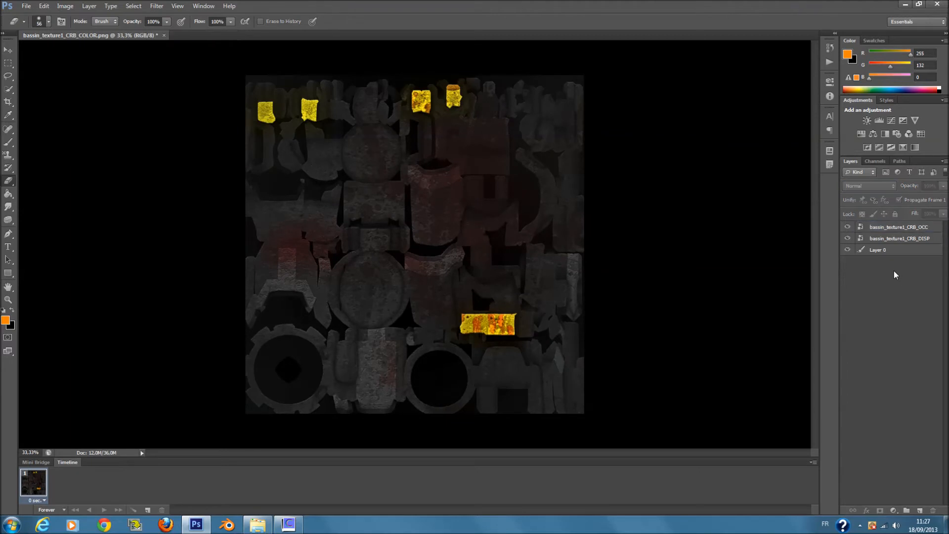
- Reduce the fill of the bassin_texture1_CRB_DISP layer to 15%
left_click(900, 238)
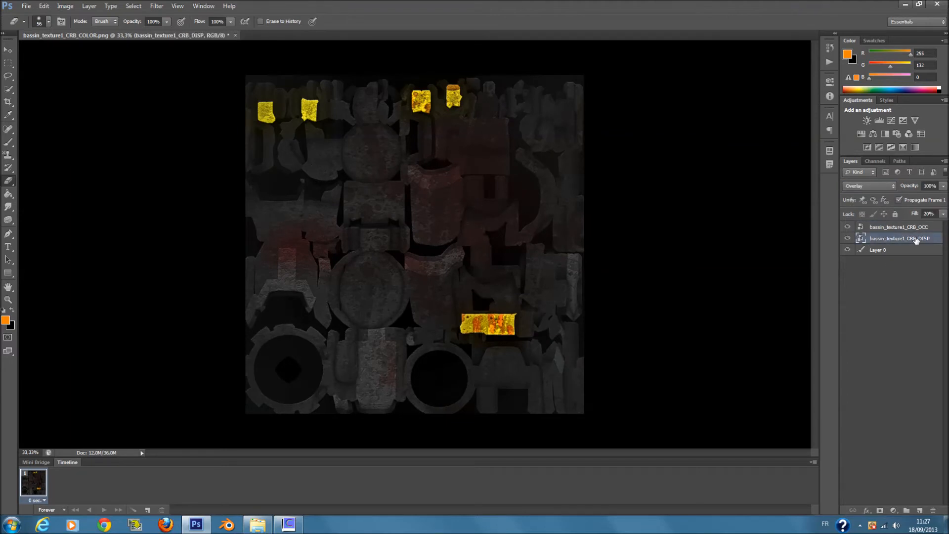
left_click(943, 213)
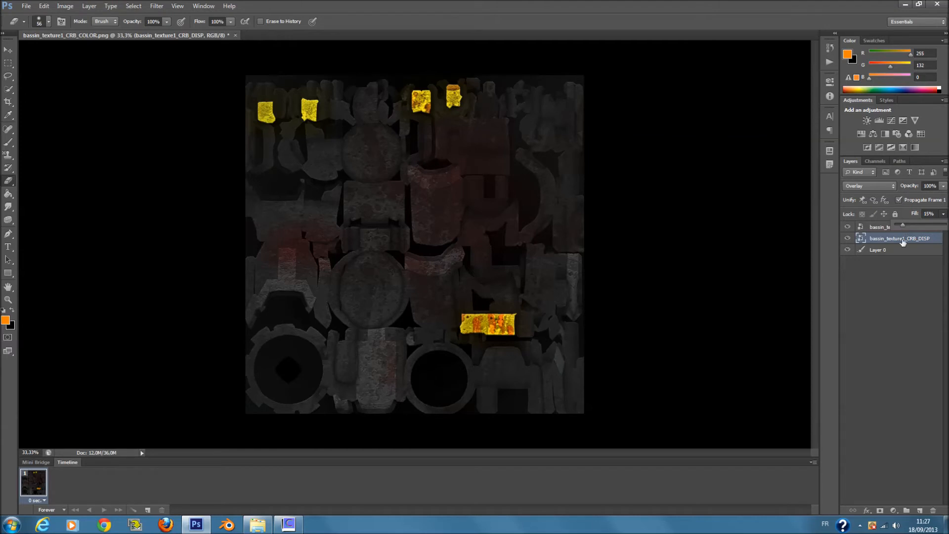
left_click(901, 279)
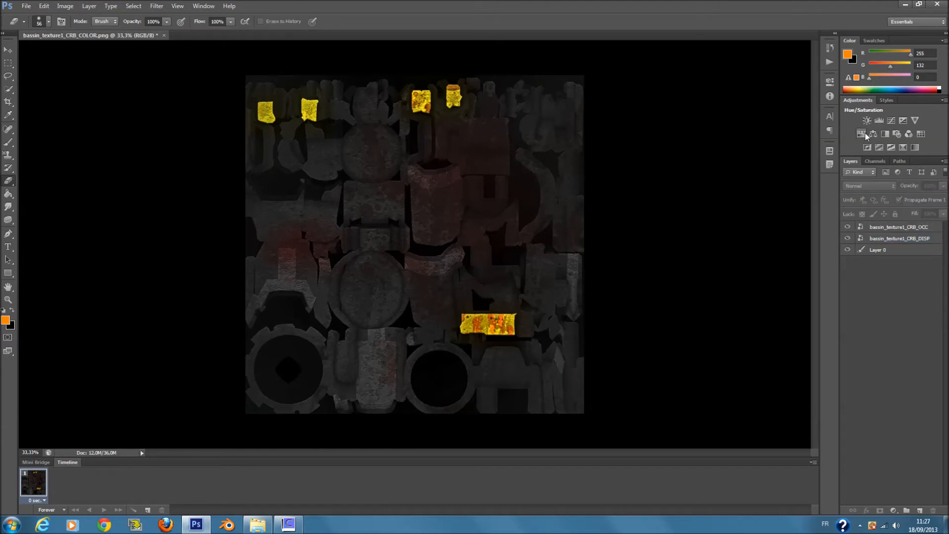
- Add a Hue/Saturation adjustment layer above all layers and raise its saturation
left_click(866, 133)
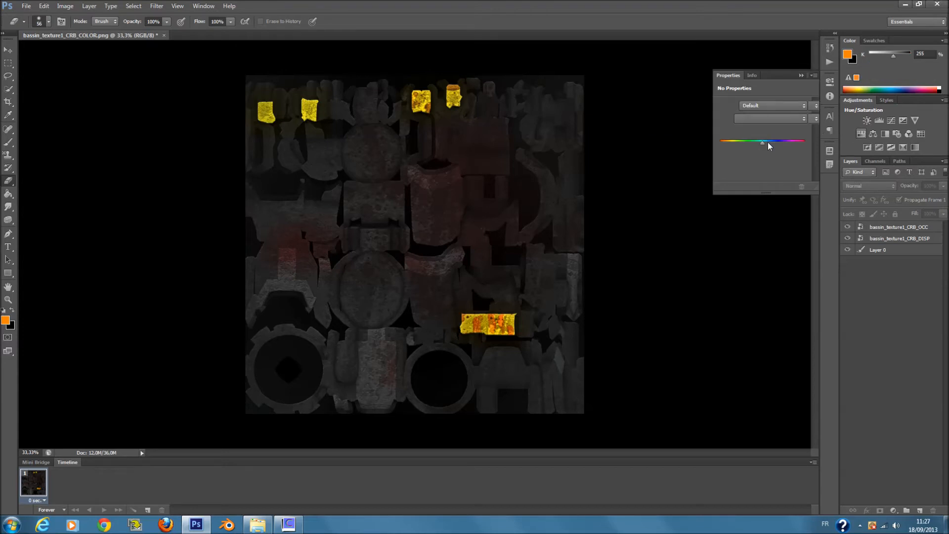
mouse_move(763, 143)
left_mouse_down()
mouse_move(780, 143)
mouse_move(752, 145)
mouse_move(763, 149)
left_mouse_up()
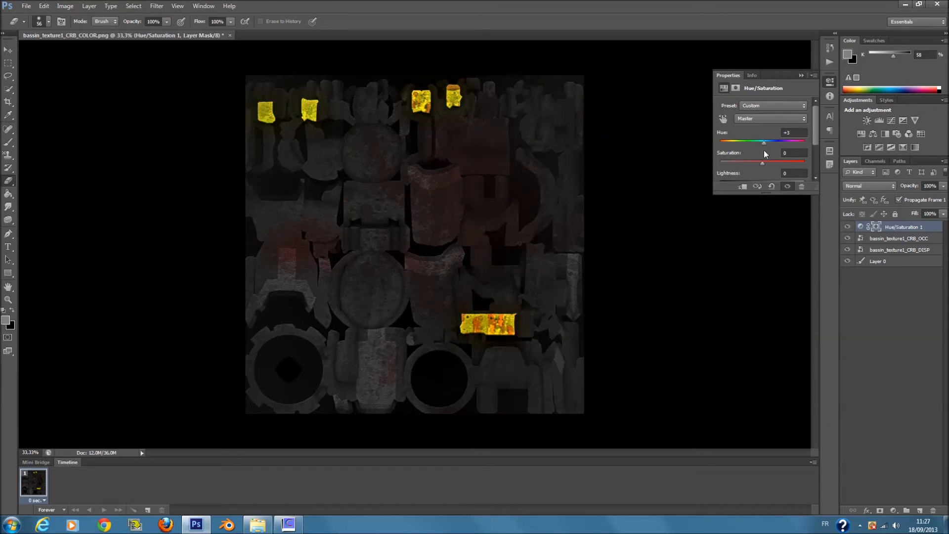
mouse_move(777, 165)
left_mouse_down()
mouse_move(813, 181)
mouse_move(780, 180)
left_mouse_up()
left_click(801, 76)
- Compare blending modes on the Hue/Saturation 1 layer and settle on Screen
left_click(888, 185)
left_click(889, 186)
scroll(888, 185, "down", 5)
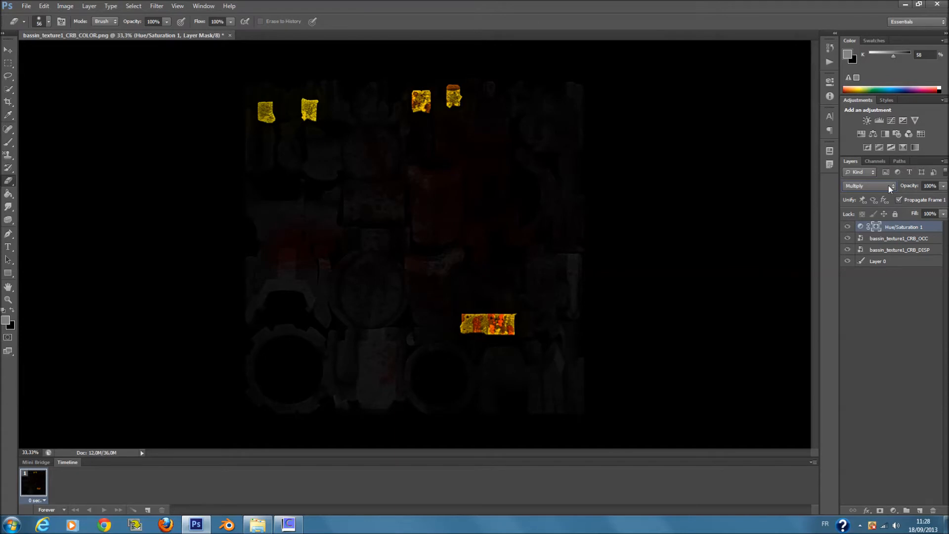
scroll(888, 186, "down", 5)
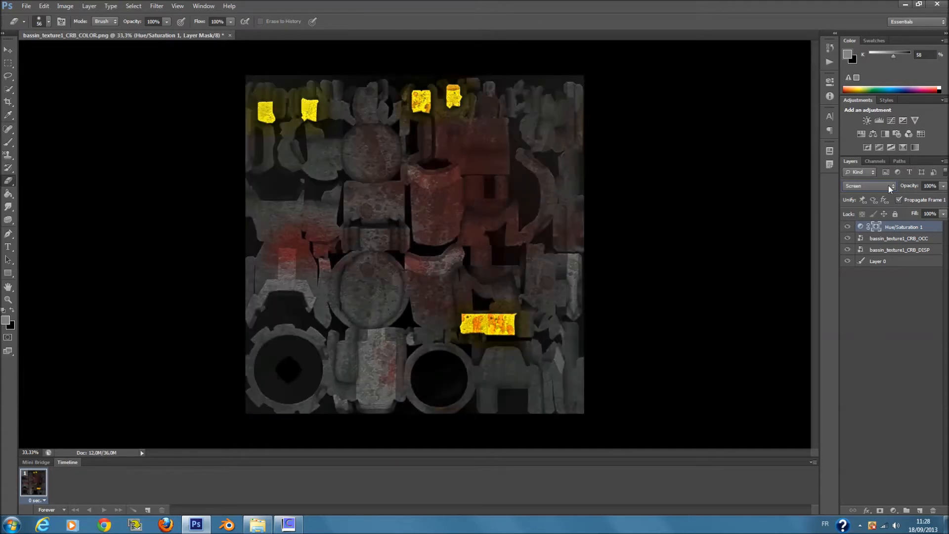
scroll(888, 185, "down", 4)
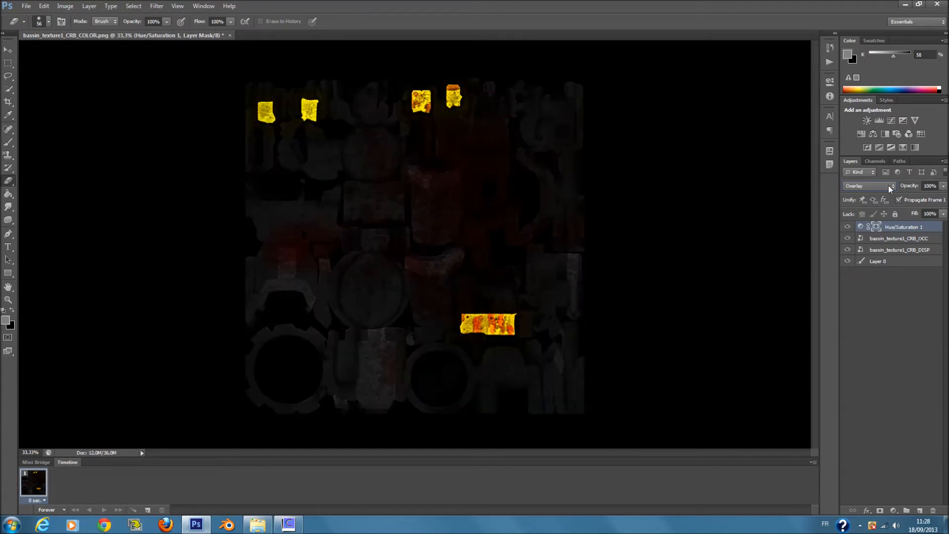
scroll(888, 185, "down", 6)
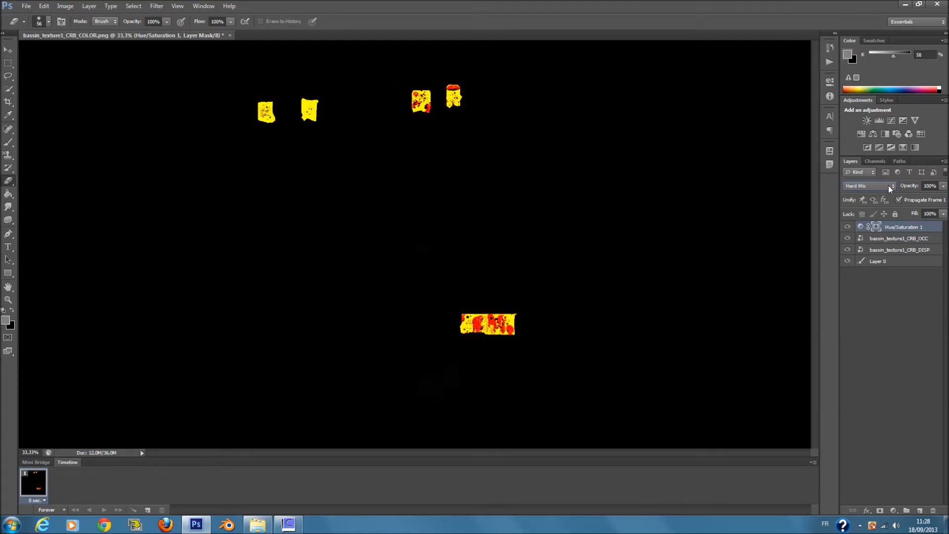
scroll(888, 185, "down", 5)
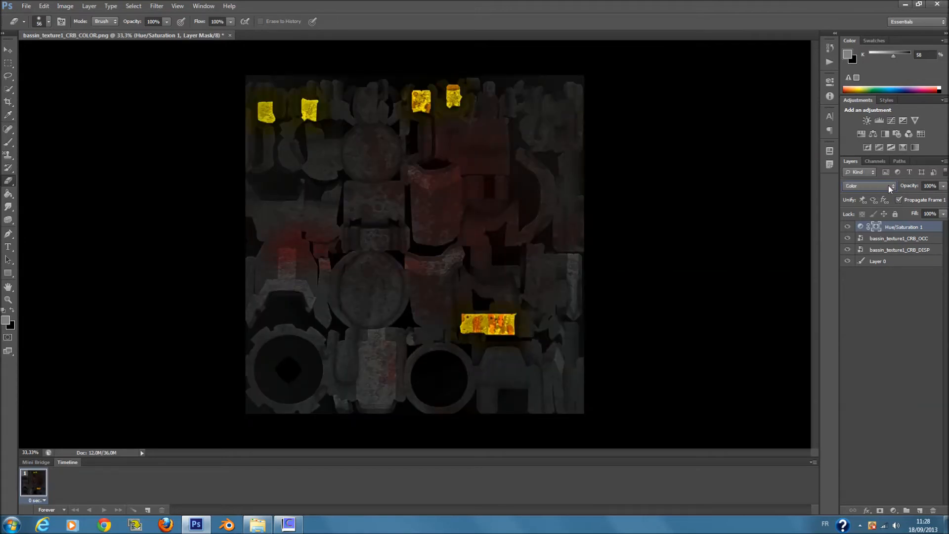
left_click(888, 185)
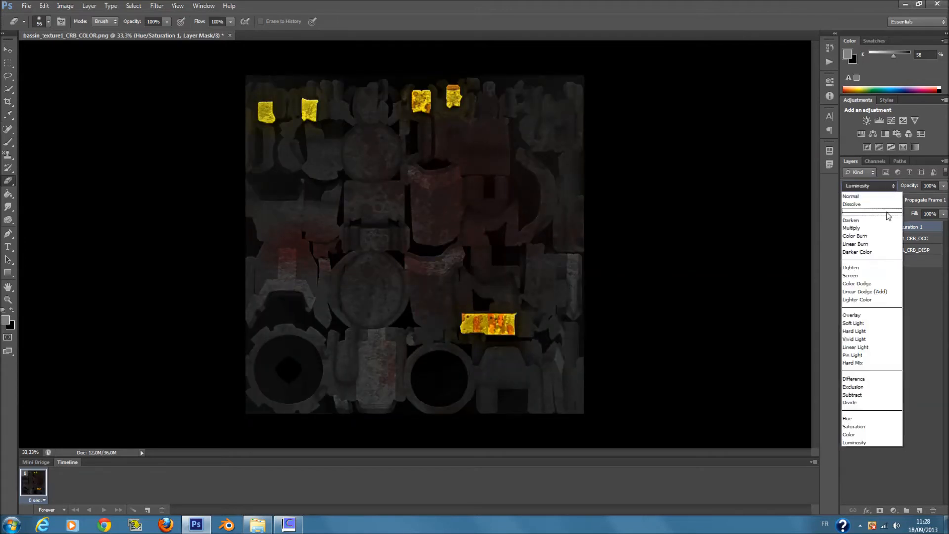
left_click(885, 211)
scroll(876, 188, "down", 2)
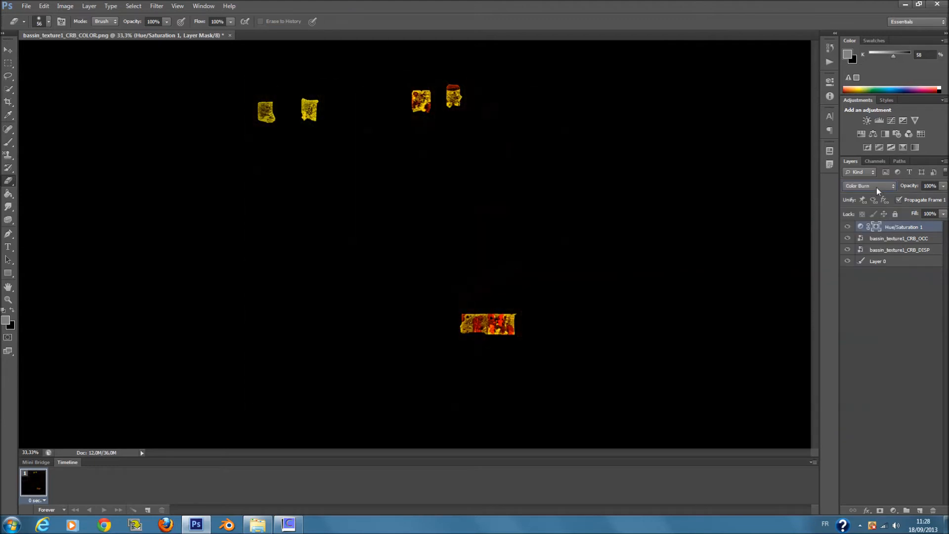
scroll(876, 188, "down", 4)
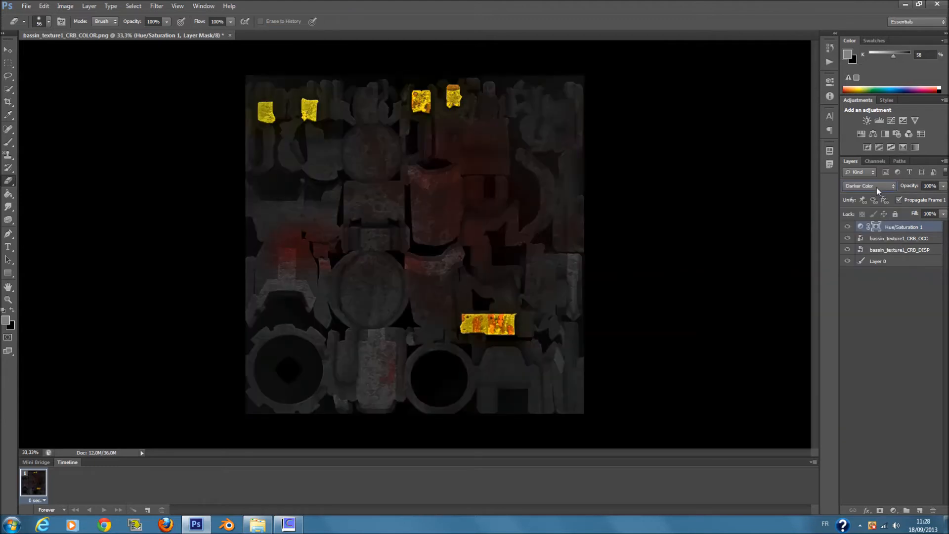
- Reduce the fill of the Hue/Saturation 1 layer to 50%
left_click(943, 213)
left_click_drag(926, 220, 894, 223)
left_click(907, 226)
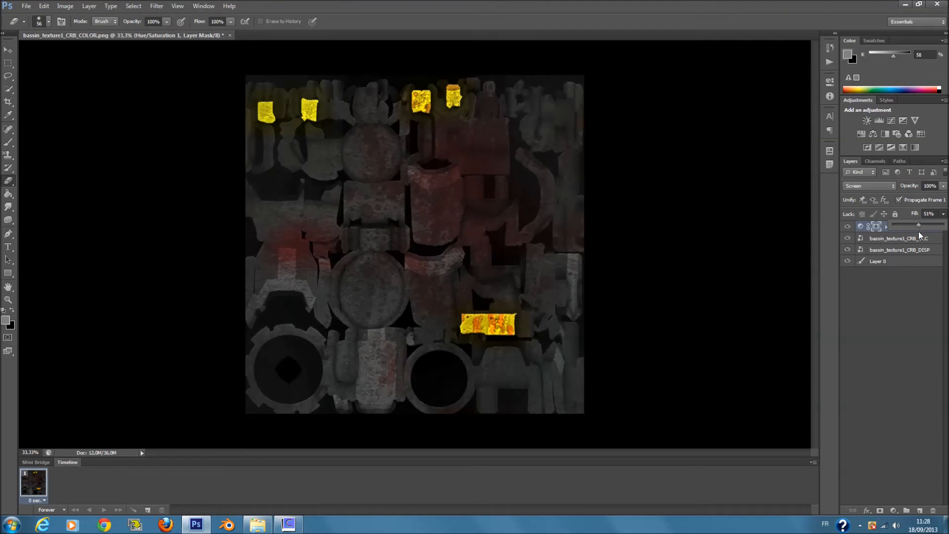
left_click(912, 289)
left_click(902, 240)
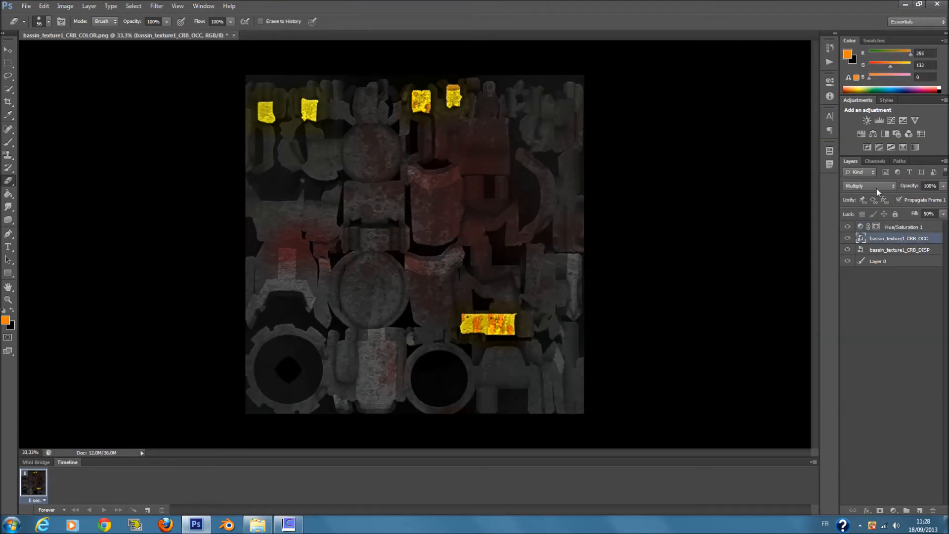
double_click(871, 239)
left_click(888, 287)
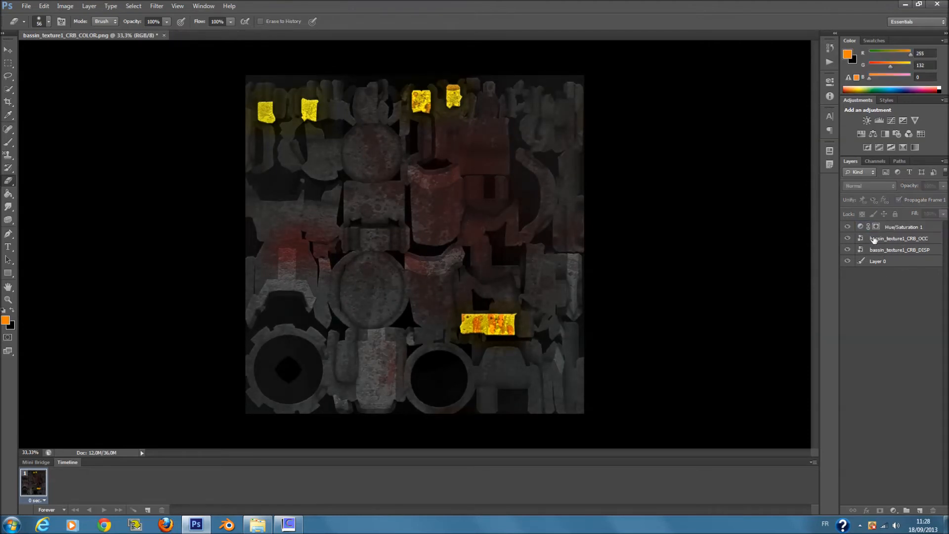
- Reopen the Hue/Saturation 1 adjustment settings and set the saturation to +64
double_click(875, 227)
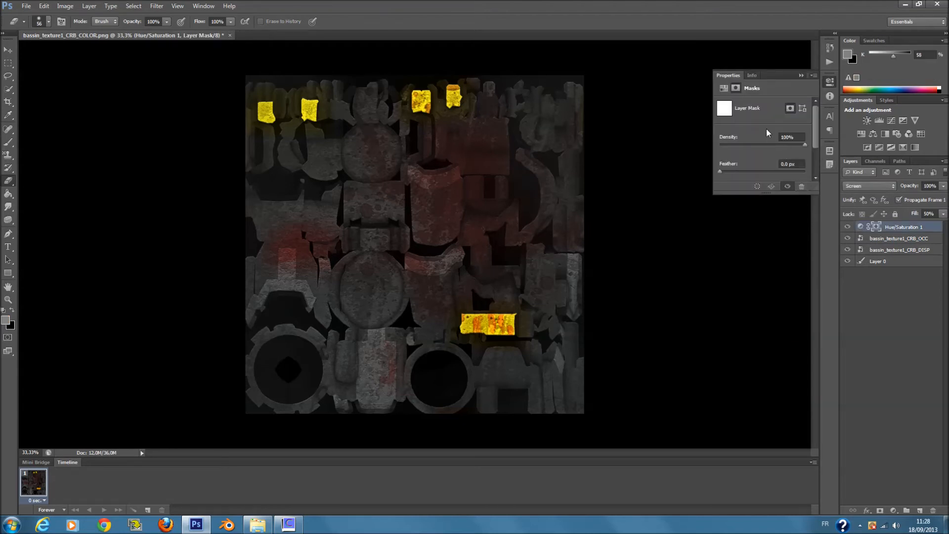
left_click(724, 88)
left_click_drag(781, 164, 808, 167)
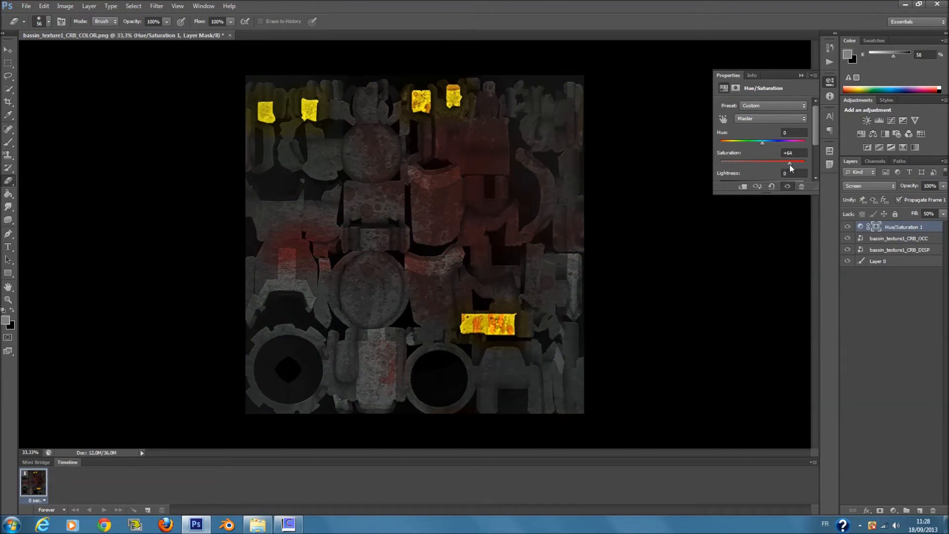
left_click(805, 76)
- Place the bassin_texture image file into the document as the uppermost layer at its original size
left_click(270, 525)
left_click_drag(525, 217, 288, 271)
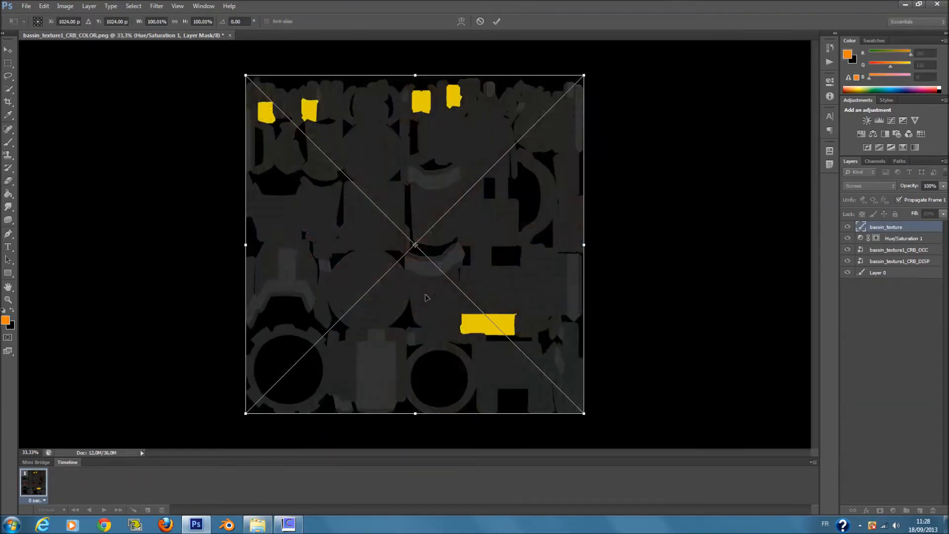
key("Return")
- Compare blending modes on the bassin_texture layer, settle on Saturation and reduce its fill to 12%
left_click(870, 186)
left_click(862, 204)
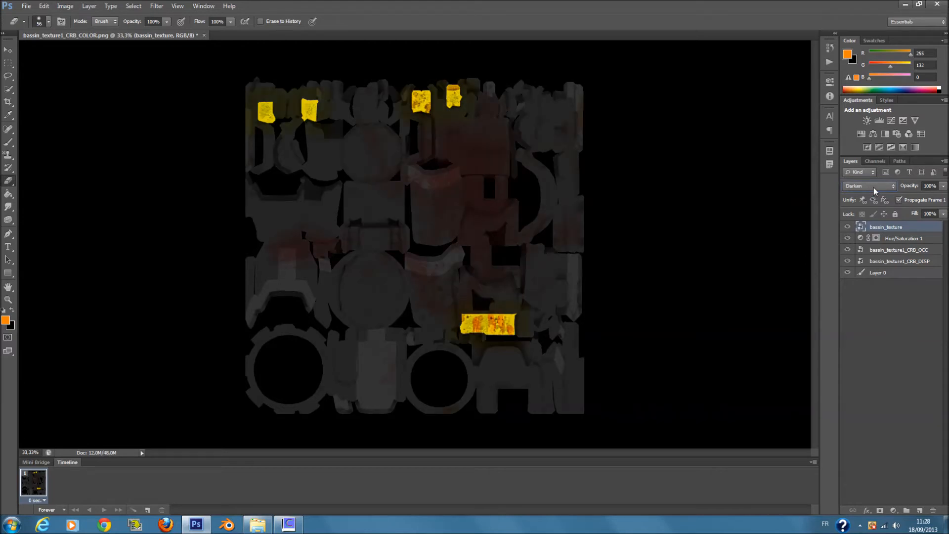
scroll(873, 188, "down", 5)
scroll(873, 187, "down", 1)
scroll(873, 188, "up", 1)
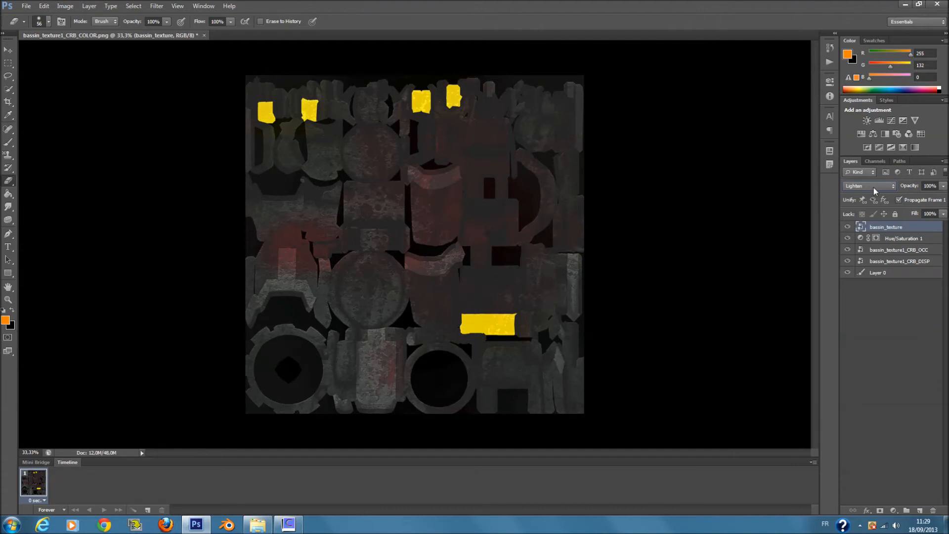
scroll(873, 188, "down", 2)
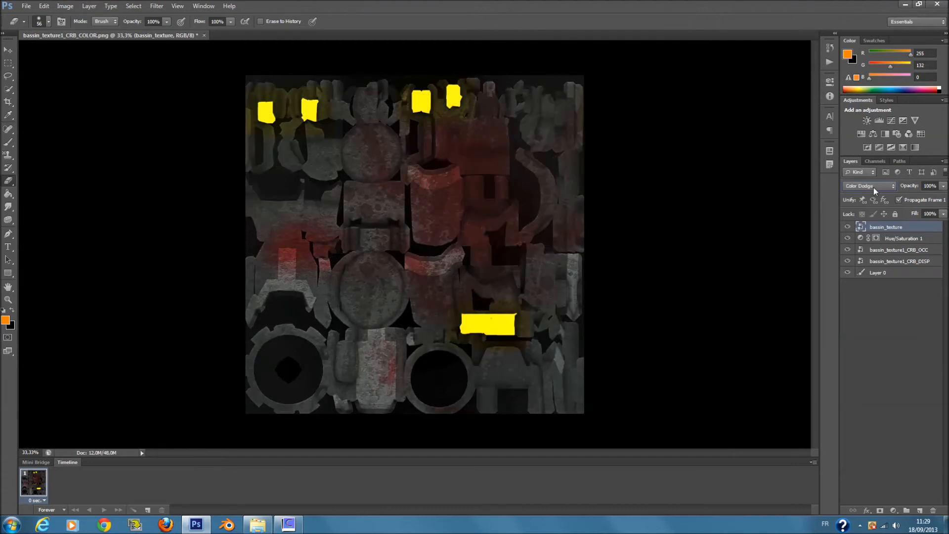
scroll(873, 188, "down", 1)
scroll(873, 188, "up", 1)
scroll(873, 188, "down", 5)
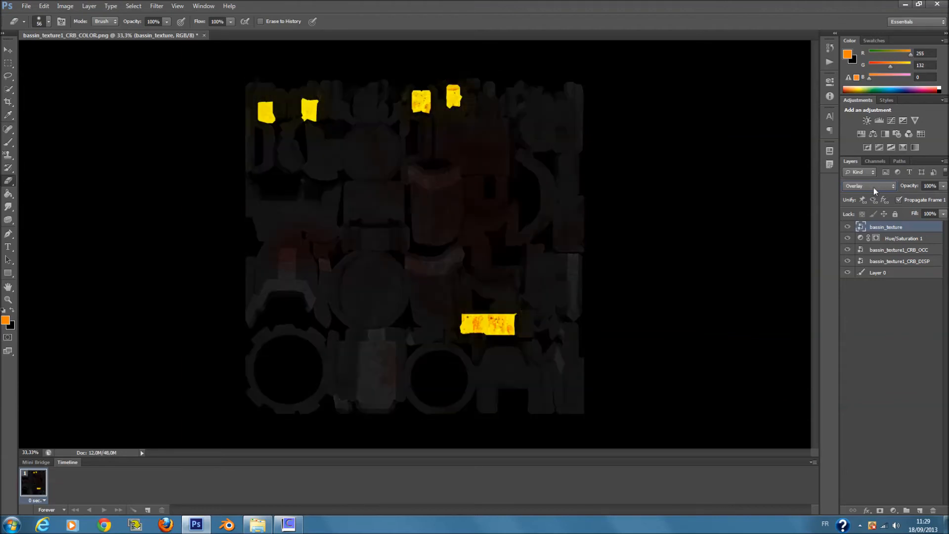
scroll(873, 188, "down", 5)
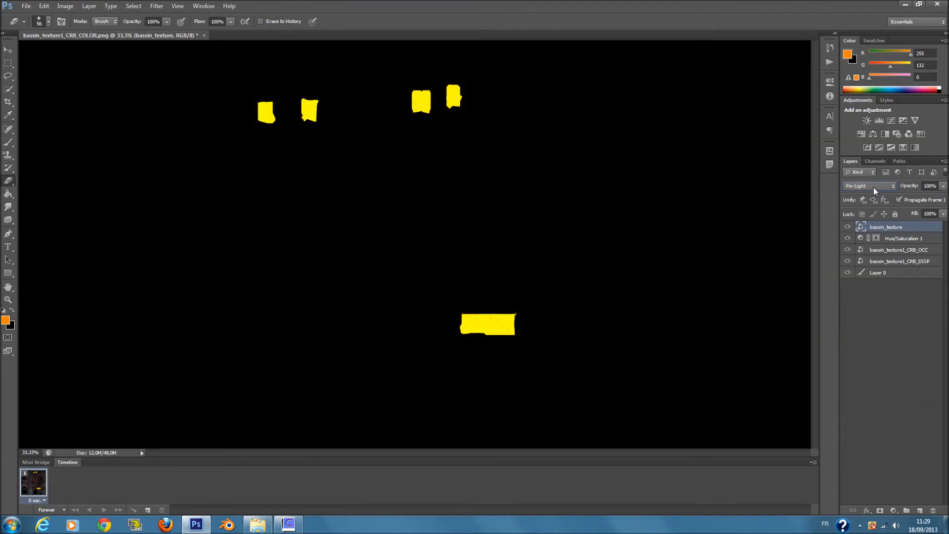
scroll(873, 187, "down", 4)
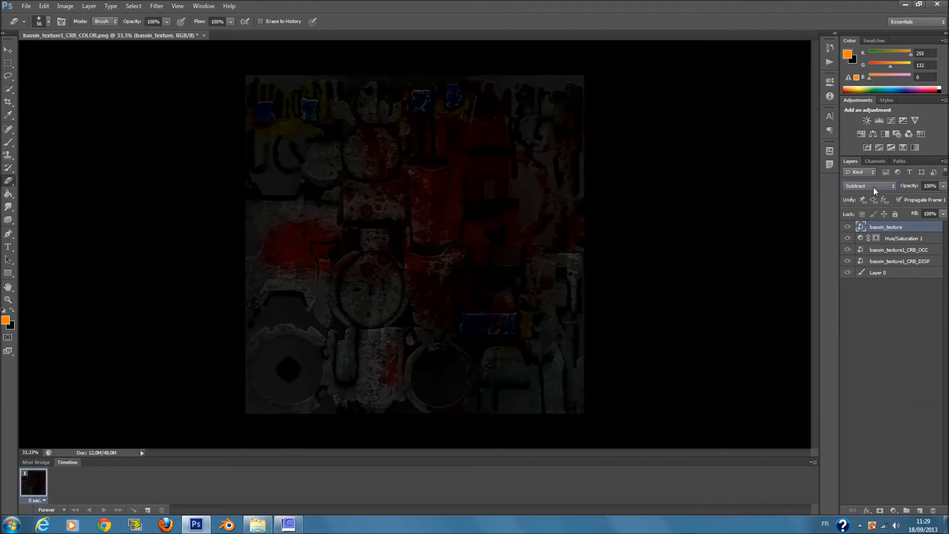
scroll(874, 188, "down", 1)
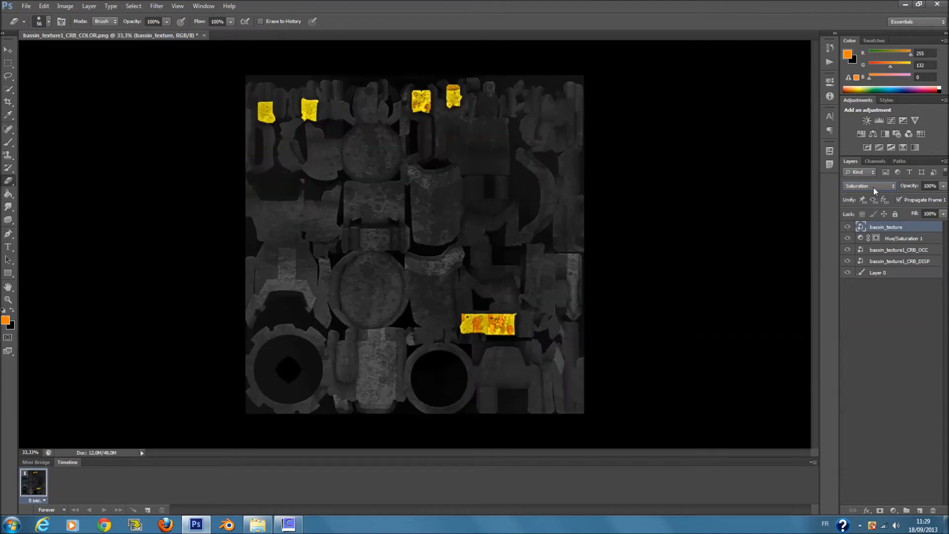
left_click(943, 214)
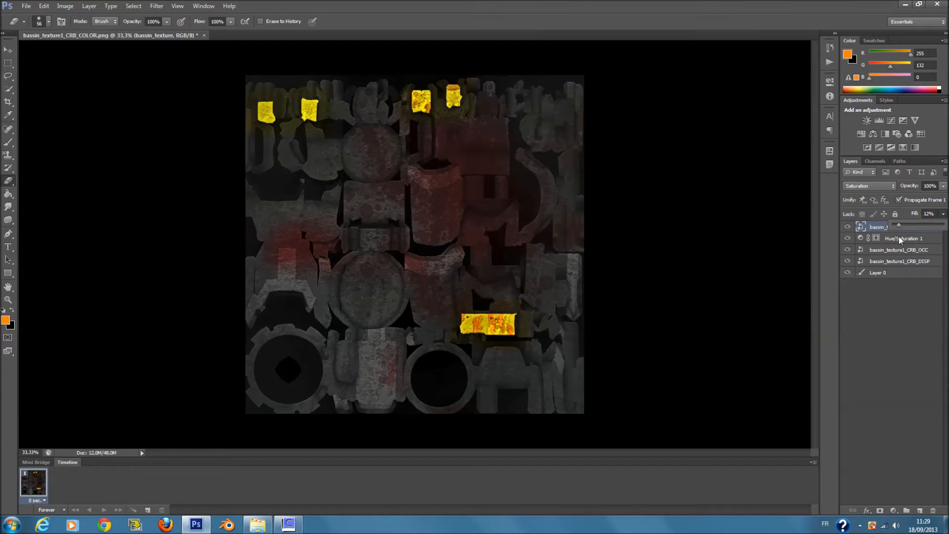
left_click(908, 306)
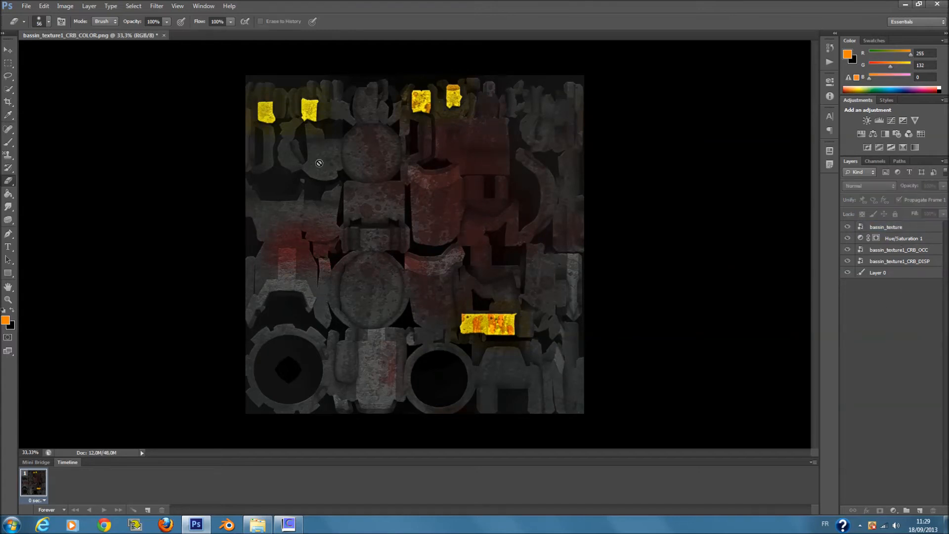
- Save a JPEG copy as bassin_texture1_CRB_COLOR.jpg in the bassin folder with quality 12 and Baseline Optimized format
left_click(25, 6)
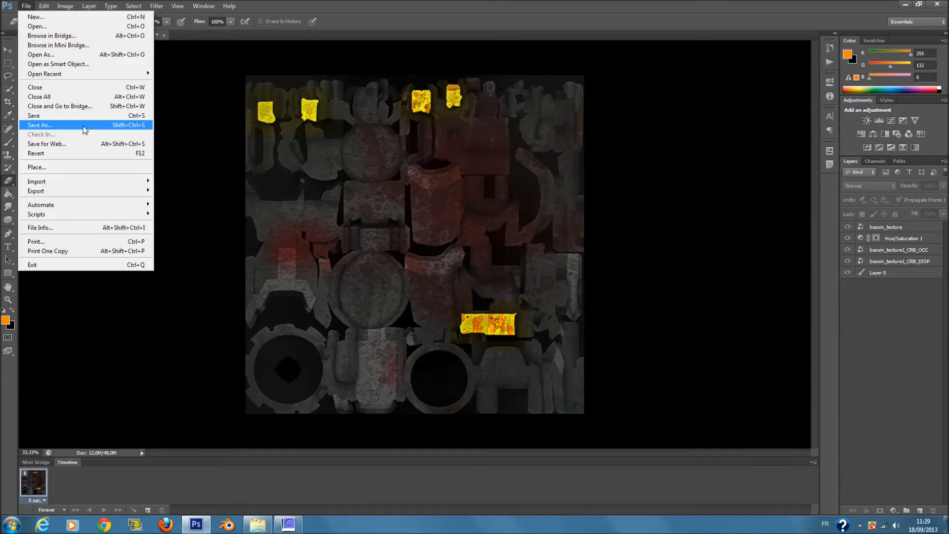
left_click(84, 126)
left_click(374, 279)
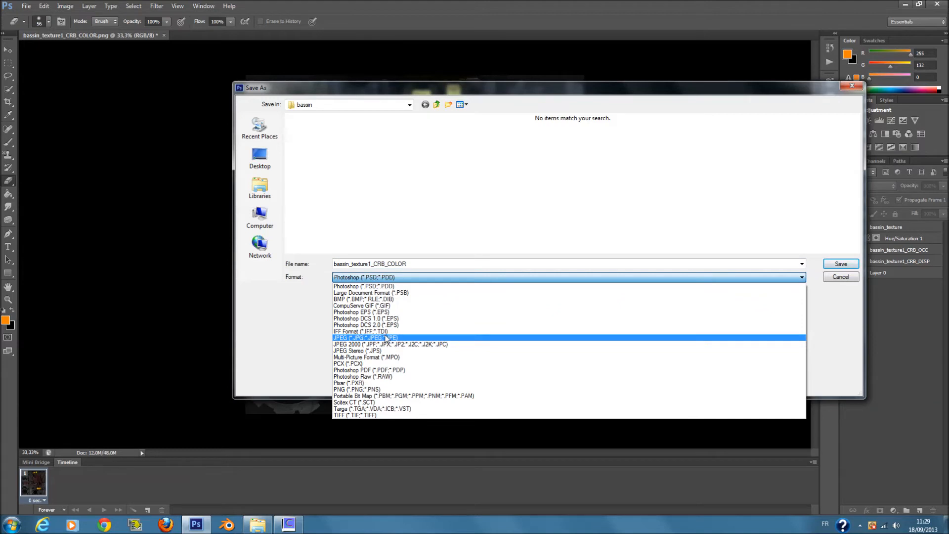
left_click(386, 338)
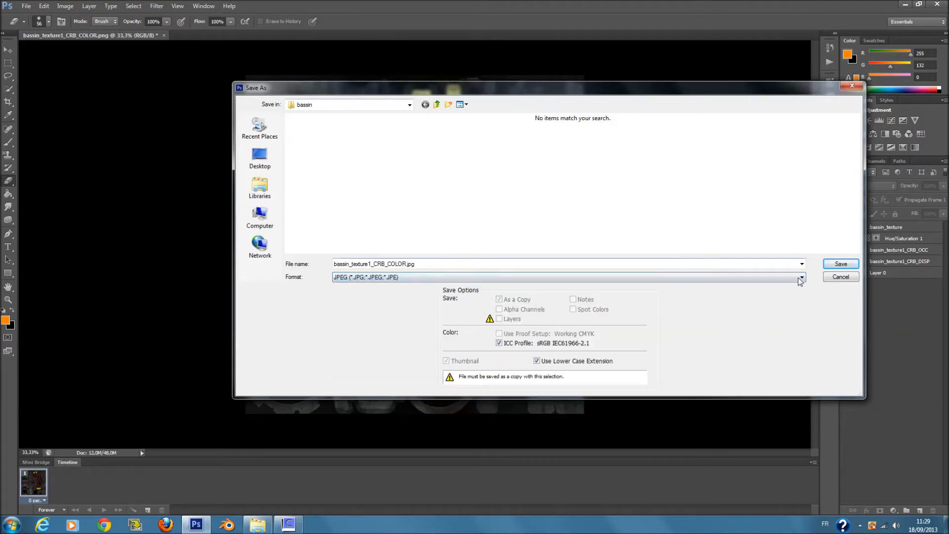
left_click(838, 267)
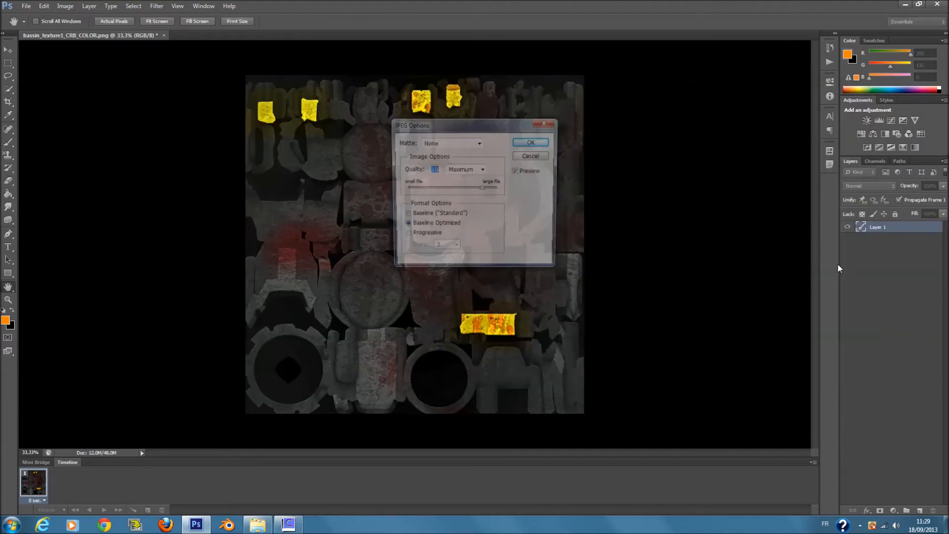
left_click_drag(486, 191, 494, 192)
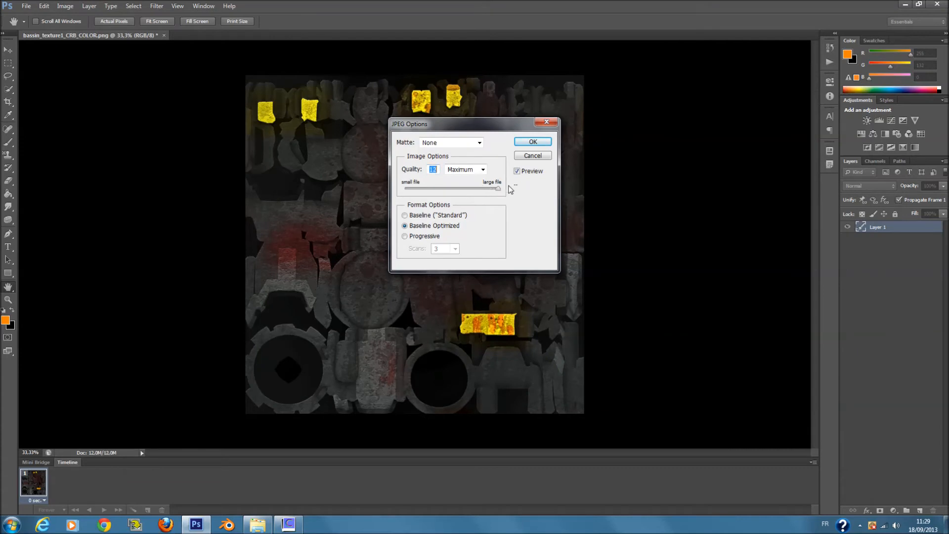
left_click(527, 143)
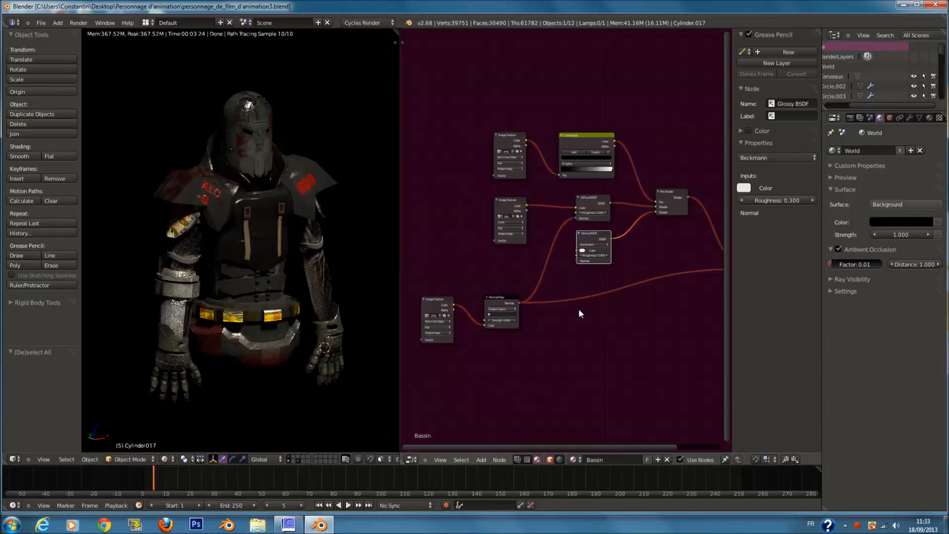
- Reposition the Normal Map node and its image texture node in the Bassin material's node tree
scroll(514, 292, "up", 3)
middle_click_drag(597, 118, 519, 257)
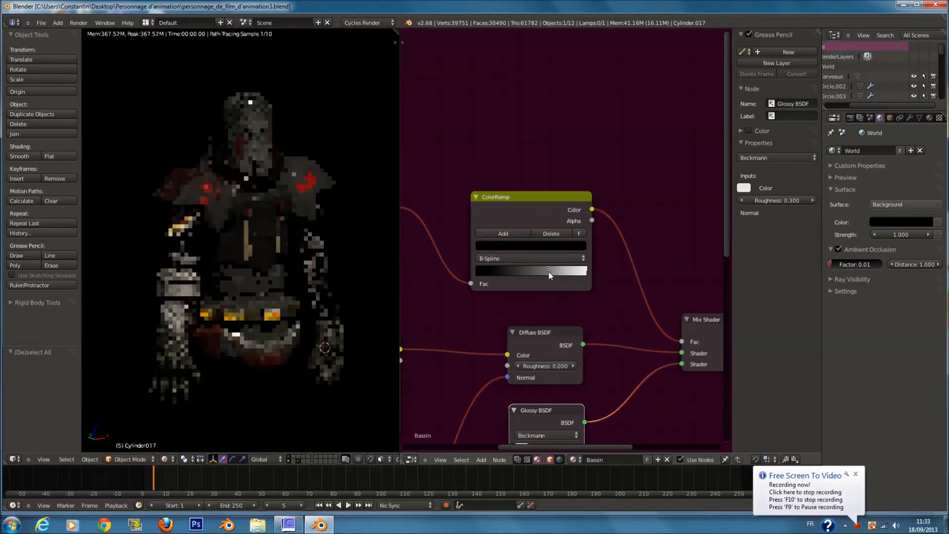
middle_click_drag(583, 313, 637, 168)
middle_click_drag(593, 352, 631, 297)
scroll(638, 207, "up", 1)
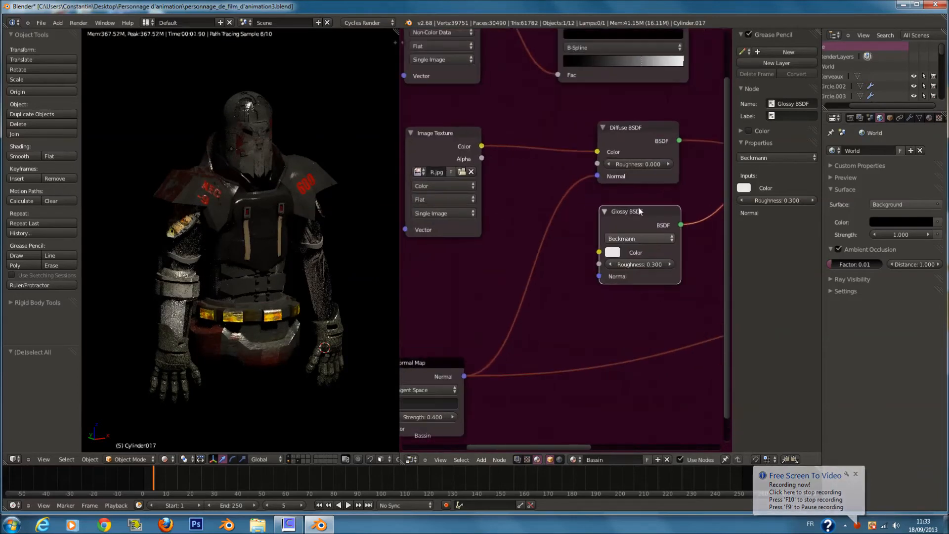
middle_click_drag(490, 379, 578, 326)
left_click_drag(551, 286, 569, 271)
left_click_drag(416, 296, 463, 243)
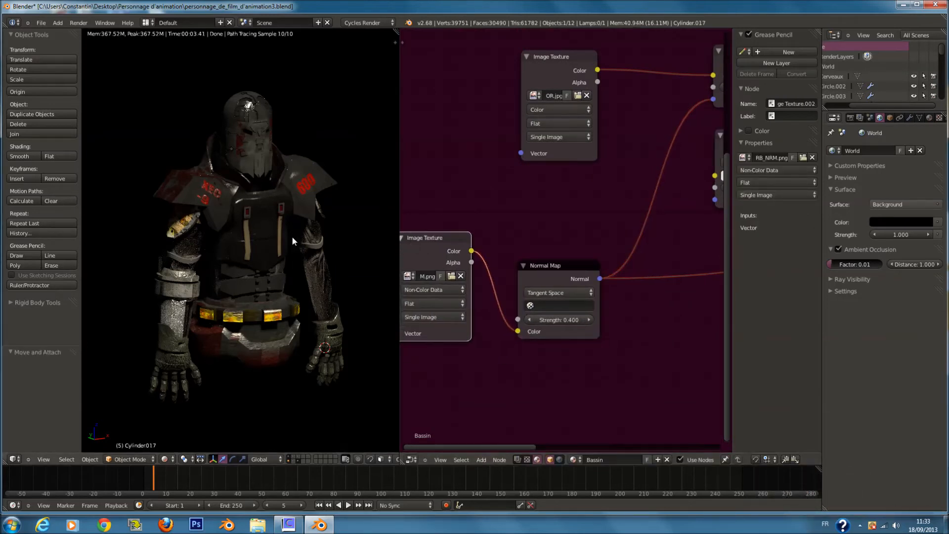
- Select the abdominal armour bands and insert a Mix Shader between the Diffuse BSDF and Material Output of their Armure_avant material
scroll(305, 258, "up", 4)
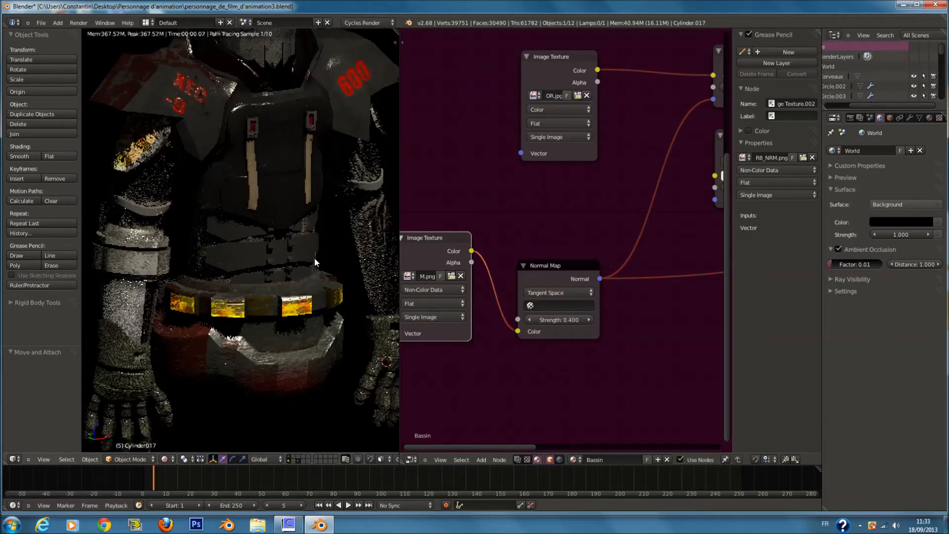
scroll(296, 250, "up", 2)
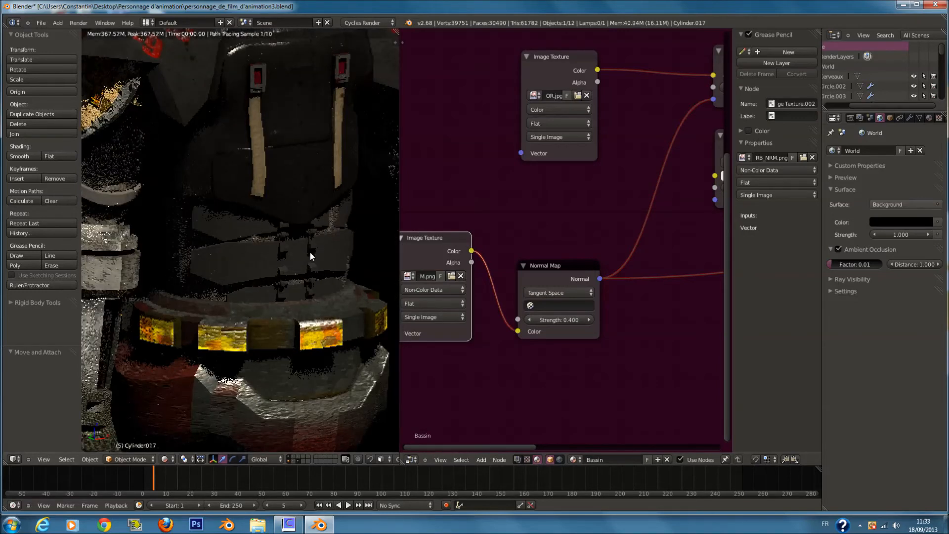
right_click(306, 253)
scroll(623, 236, "down", 4)
scroll(491, 360, "up", 1)
left_click_drag(576, 262, 477, 275)
key("shift+a")
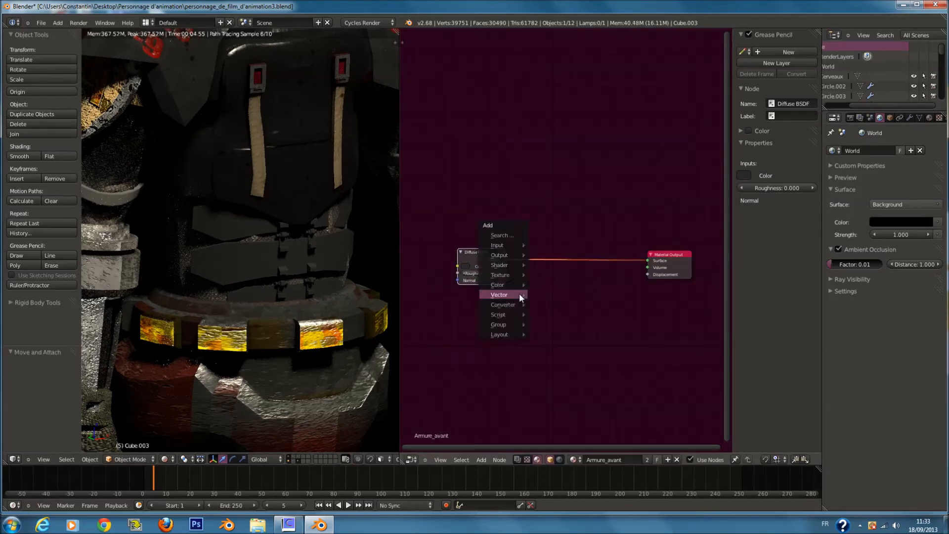
mouse_move(510, 275)
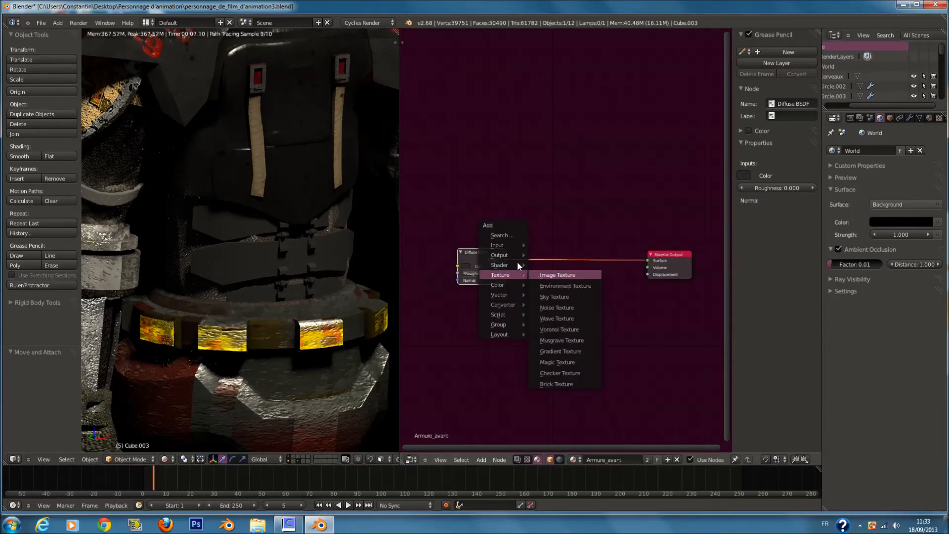
left_click(544, 265)
left_click(563, 267)
scroll(563, 297, "up", 1)
- Add a Glossy BSDF below the Diffuse BSDF and connect it to the Mix Shader's second shader input
key("shift+a")
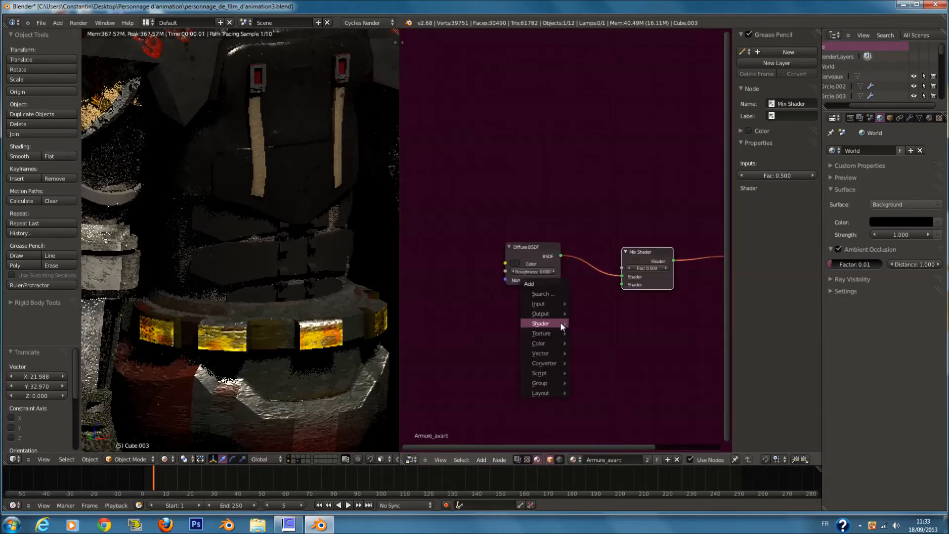
mouse_move(560, 321)
left_click(610, 357)
left_click(511, 307)
left_click_drag(566, 320, 632, 283)
middle_click_drag(605, 292, 651, 268)
left_click_drag(610, 333, 504, 334)
scroll(587, 336, "up", 1)
- Set the Glossy BSDF's roughness to 0.010
left_click(621, 356)
left_click(598, 357)
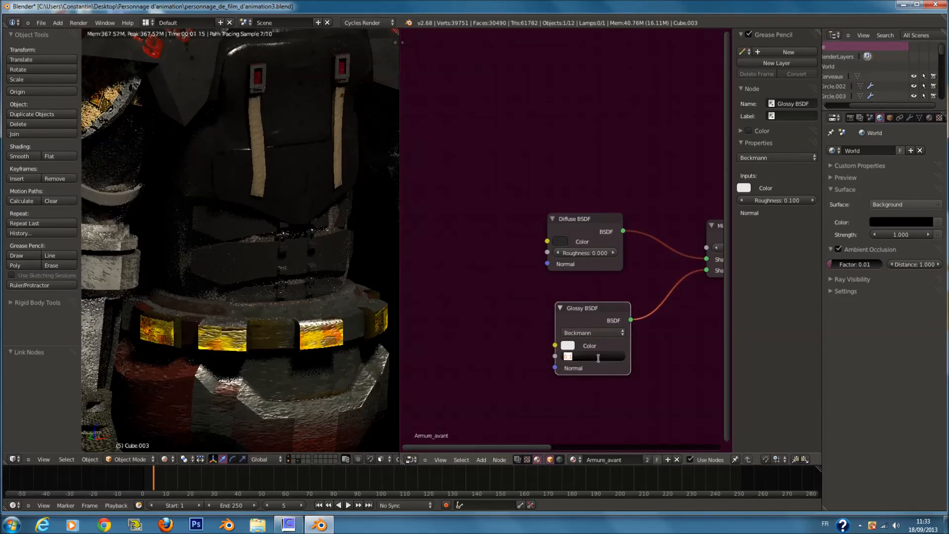
type(".01")
key("Return")
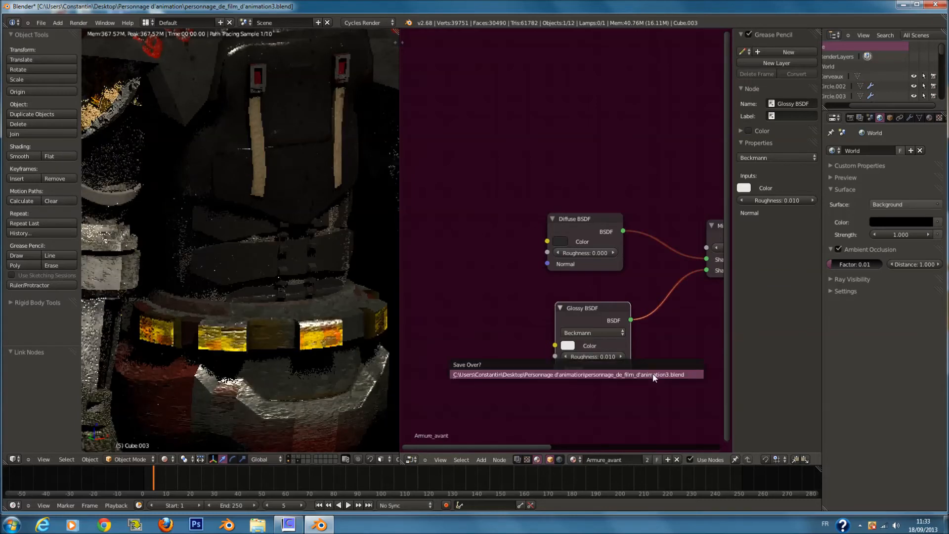
- Add an Image Texture node in front of the Diffuse BSDF and connect its Color output to the diffuse Color
middle_click_drag(580, 307, 599, 332)
left_click_drag(596, 337, 580, 364)
scroll(580, 365, "down", 1)
middle_click_drag(572, 340, 648, 357)
key("shift+a")
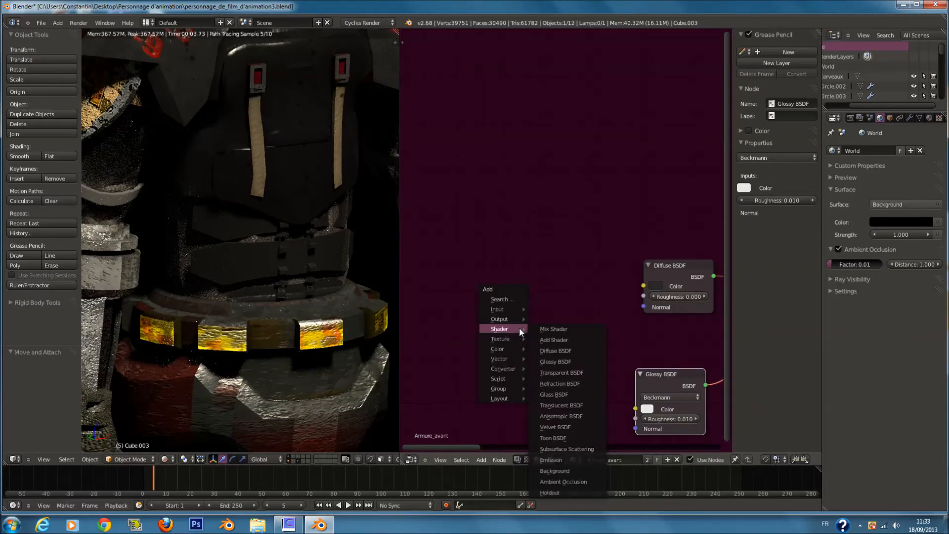
mouse_move(510, 338)
left_click(553, 339)
left_click(465, 242)
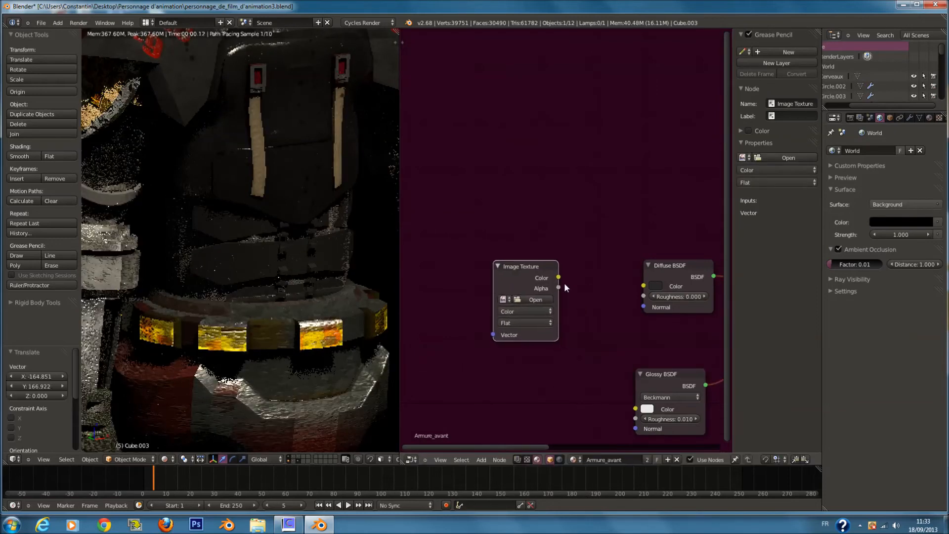
left_click_drag(559, 277, 643, 286)
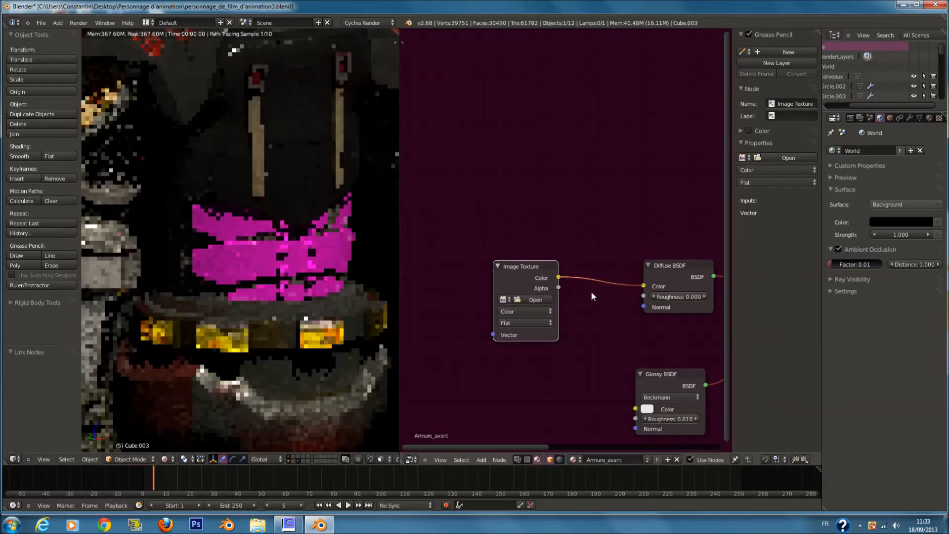
- Load Metal_armure_texture.png from the texture_personnage\Metal_armure folder into the new Image Texture node
left_click(547, 299)
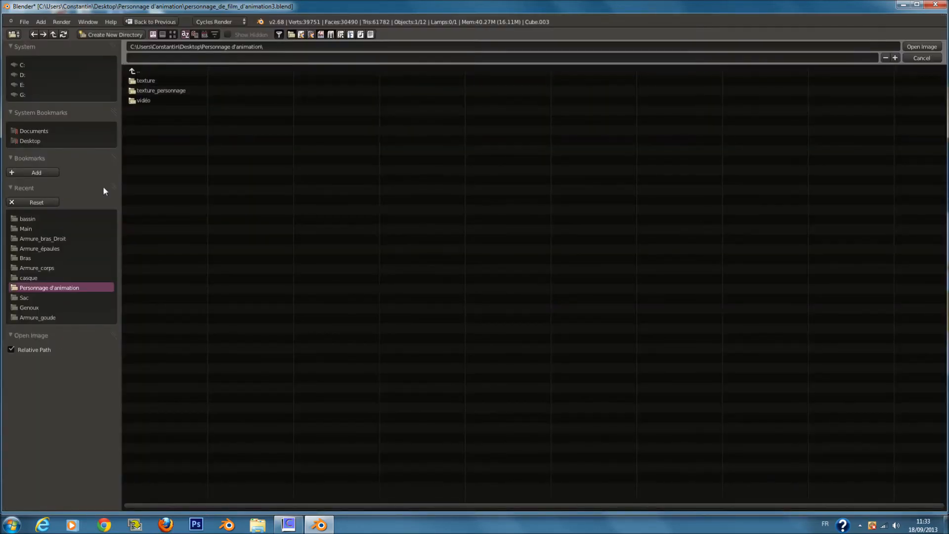
left_click(145, 71)
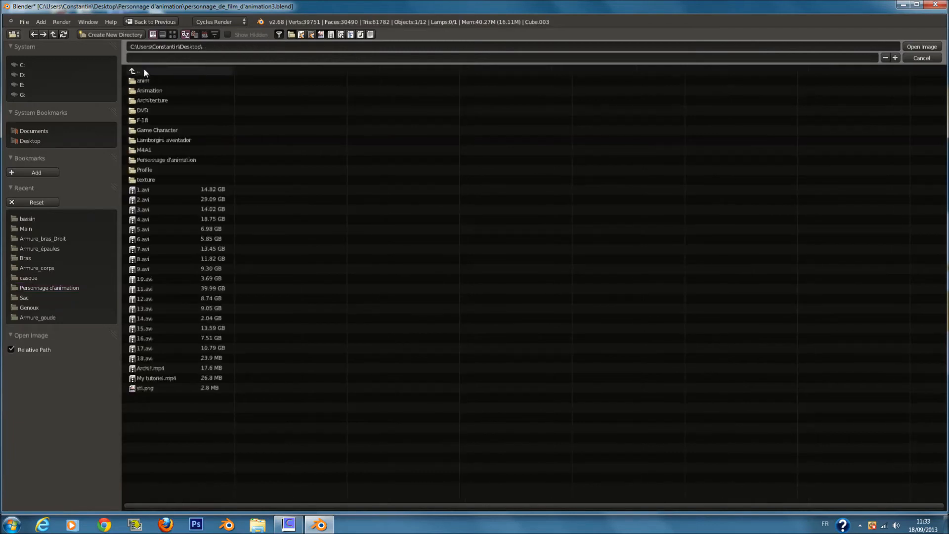
left_click(59, 245)
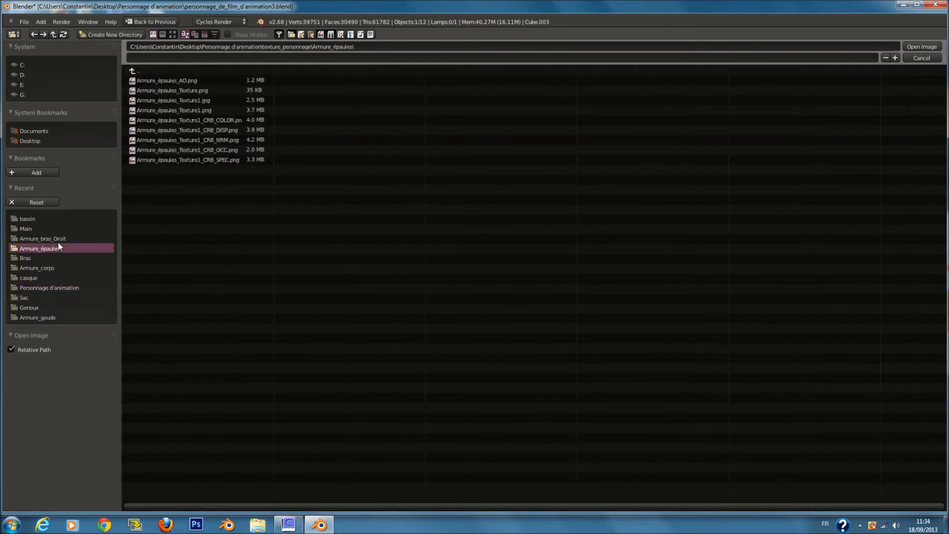
left_click(134, 72)
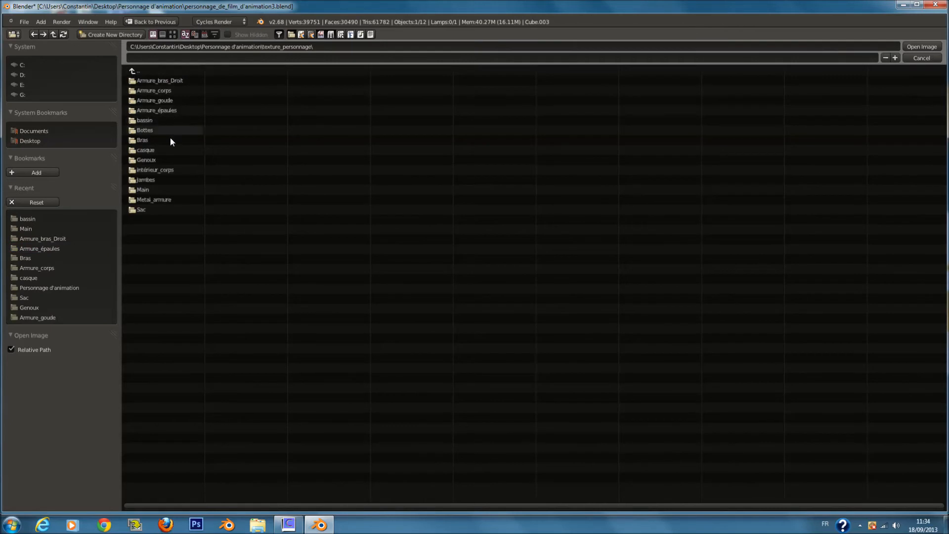
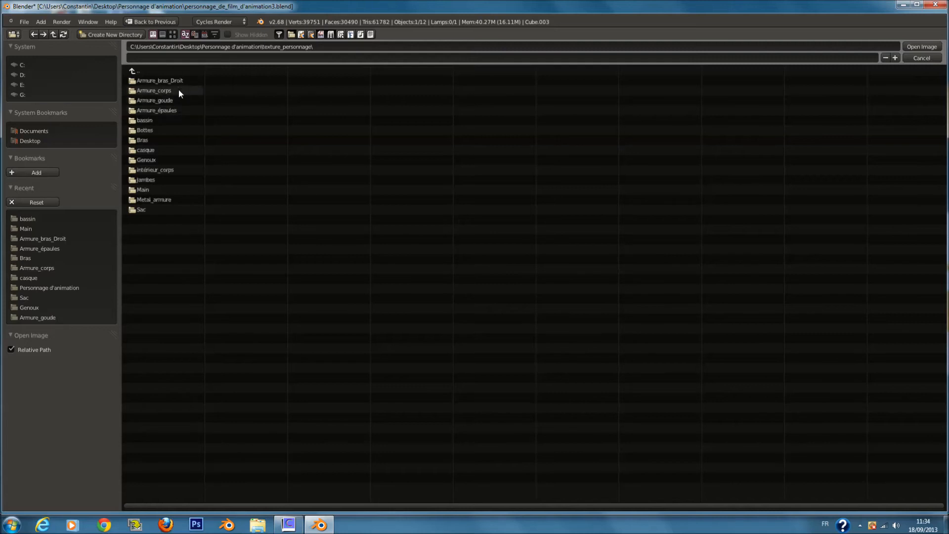
left_click(200, 200)
left_click(173, 34)
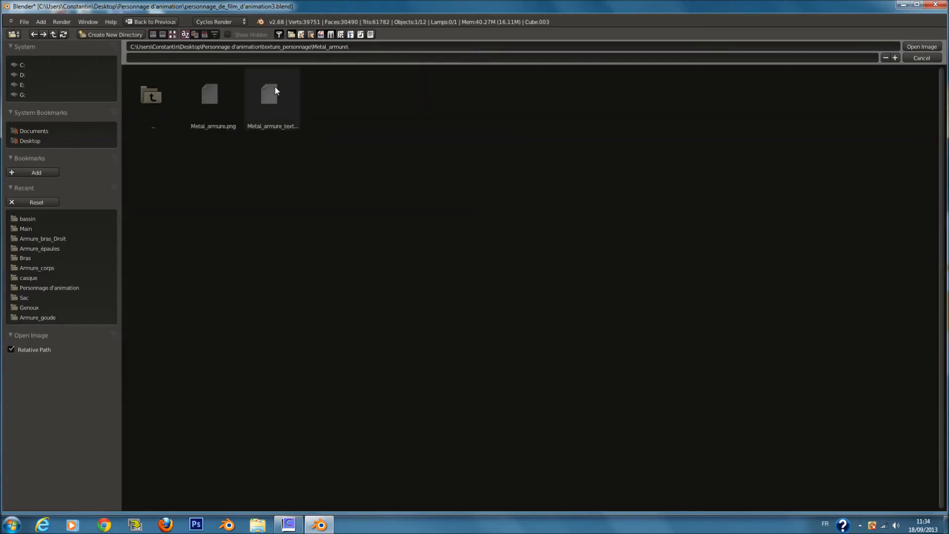
left_click(223, 105)
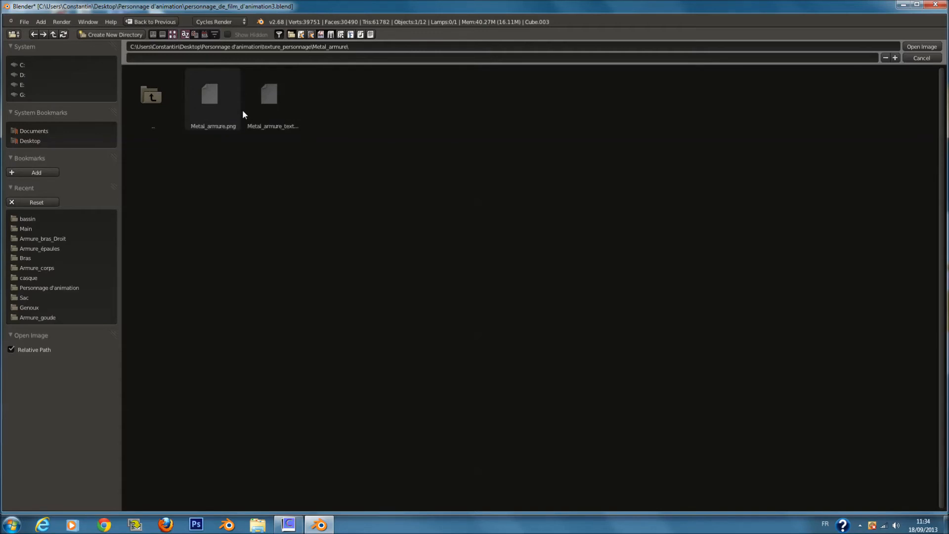
left_click(276, 121)
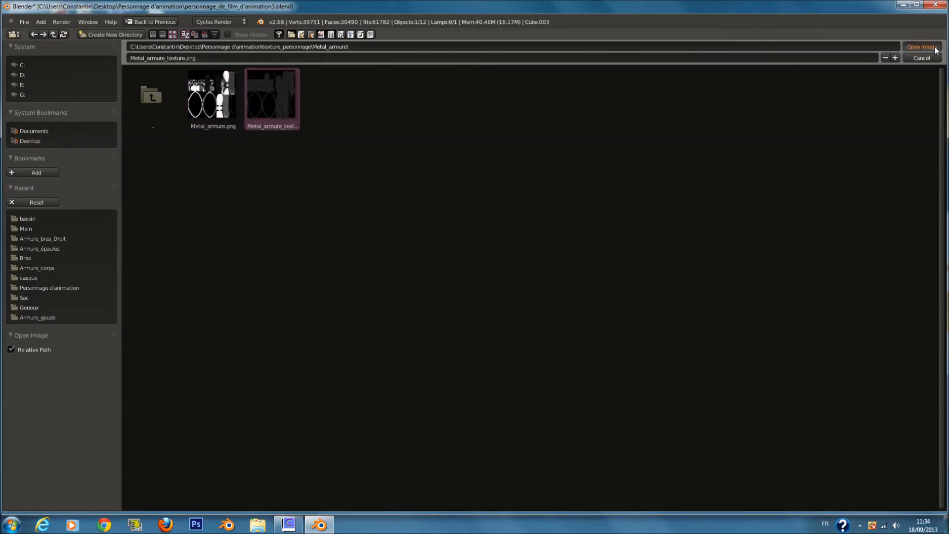
key("Return")
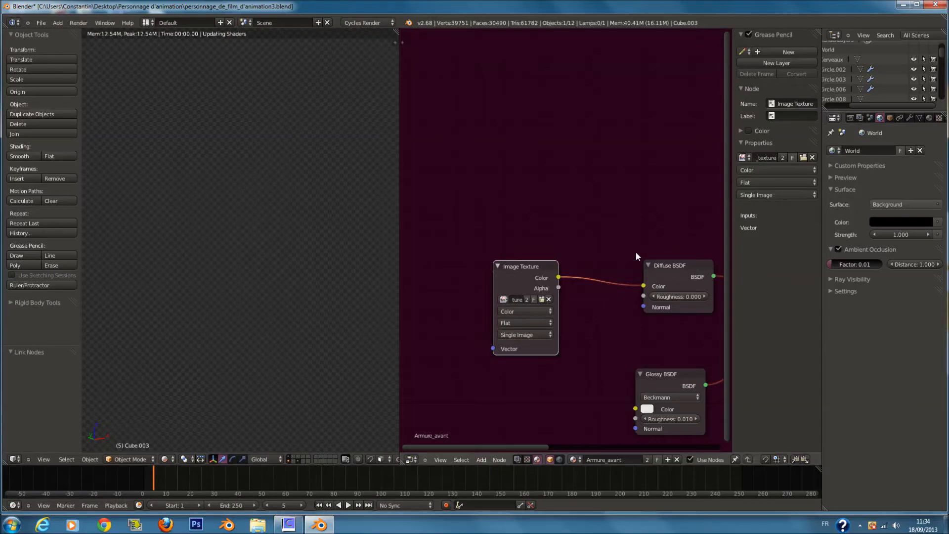
- Move the Image Texture node farther from the Diffuse BSDF and place a duplicate of it directly below
scroll(635, 251, "down", 2)
left_click_drag(577, 267, 483, 260)
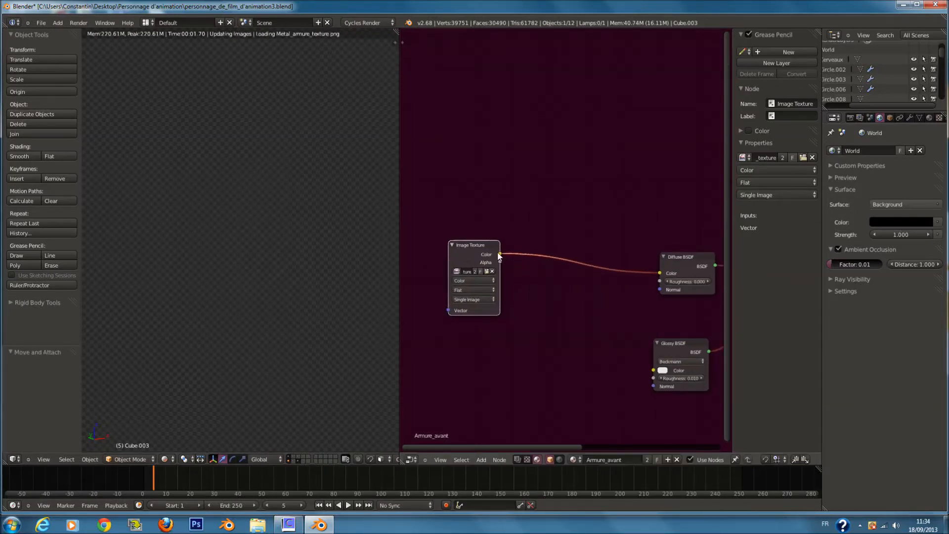
key("shift+d")
left_click(496, 349)
- Replace the duplicated Image Texture node's image with Metal_armure.png from the Metal_armure folder
left_click(492, 352)
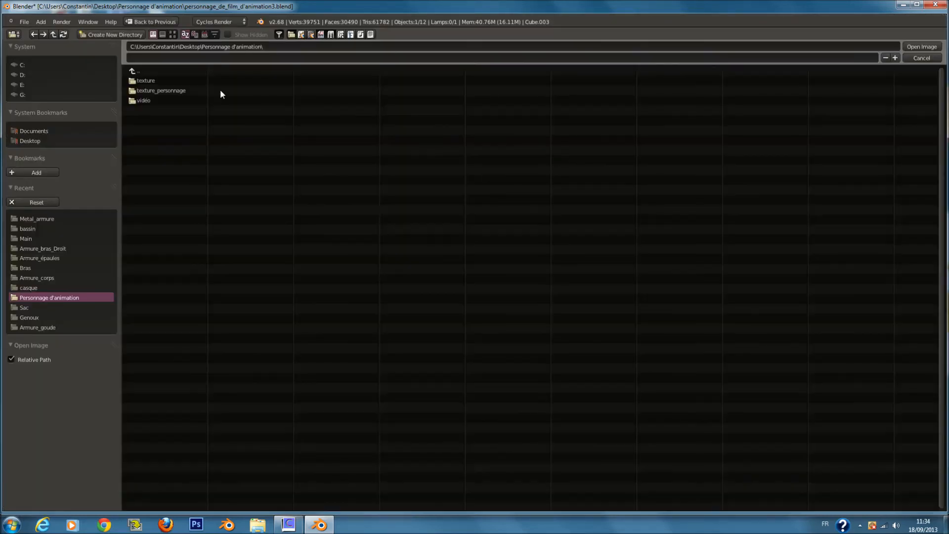
left_click(68, 219)
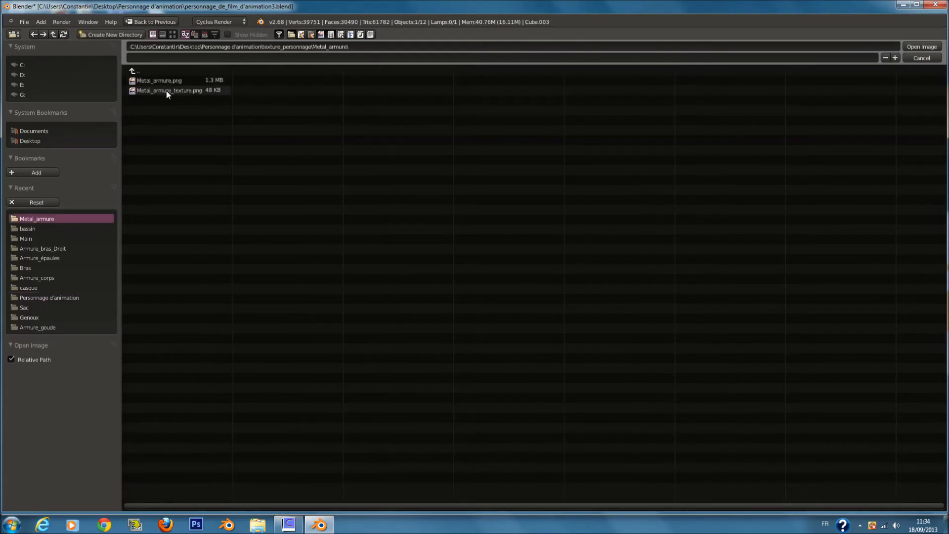
left_click(166, 91)
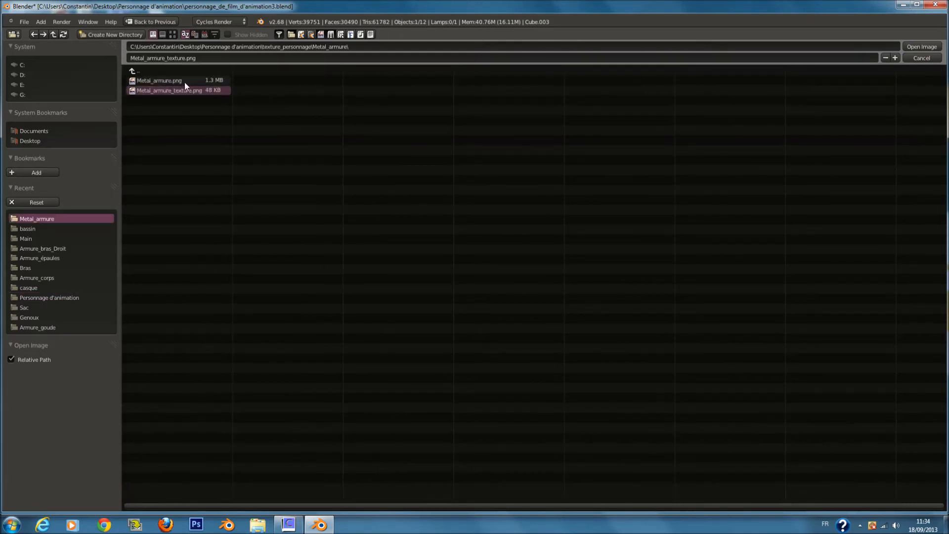
left_click(185, 80)
left_click(173, 34)
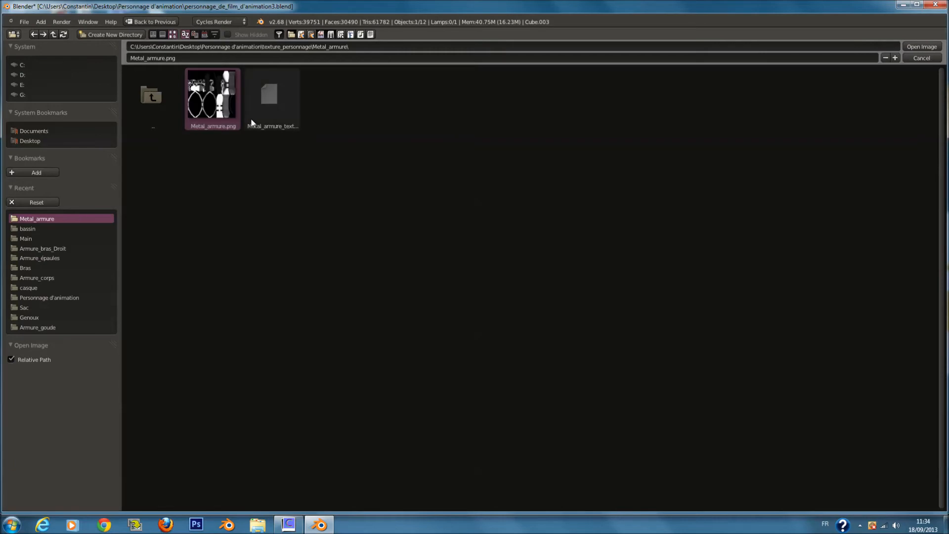
left_click(922, 46)
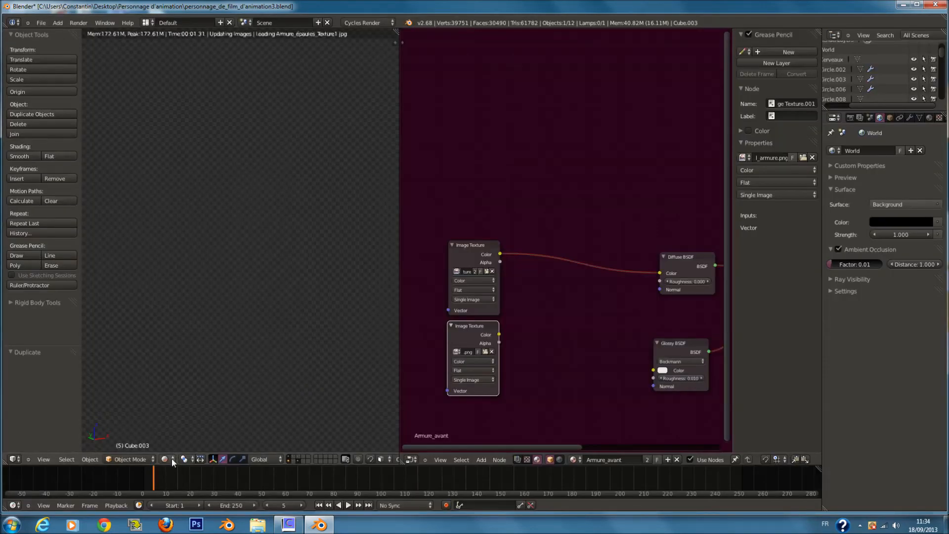
- Switch the viewport to Solid shading and limit the visible layers to the one without the head and arms
left_click(171, 458)
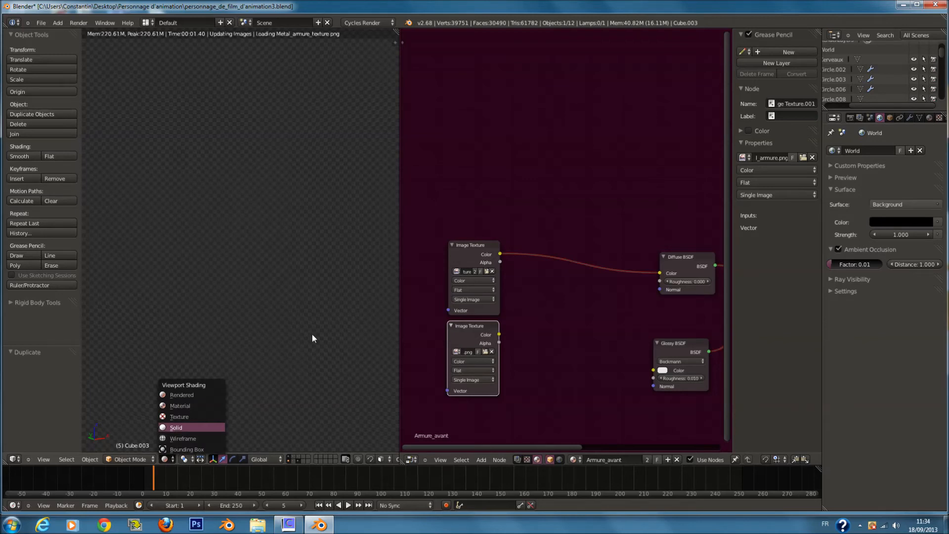
scroll(313, 329, "down", 5)
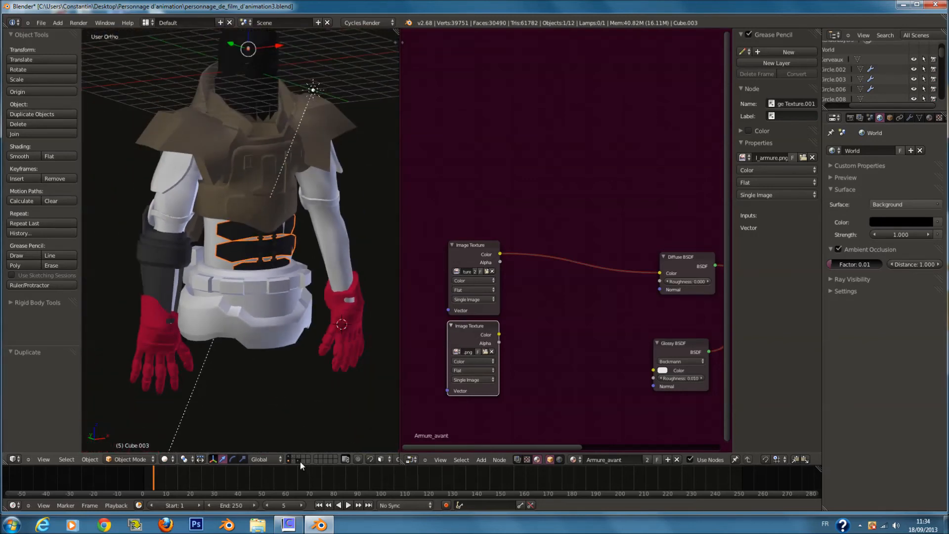
left_click(300, 461)
left_click(290, 460)
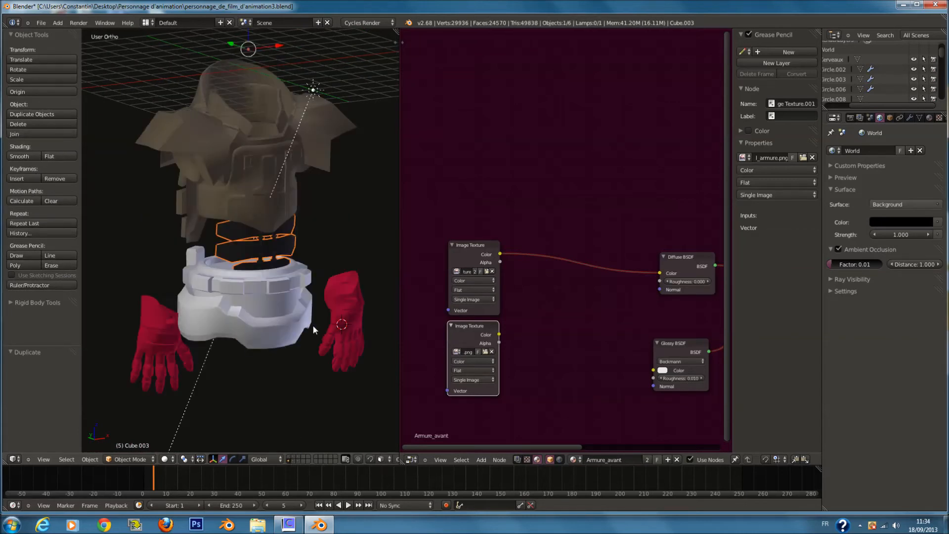
- Frame the abdominal bands closely and return the viewport to Rendered shading
scroll(313, 325, "up", 3)
scroll(192, 440, "up", 2)
left_click(166, 459)
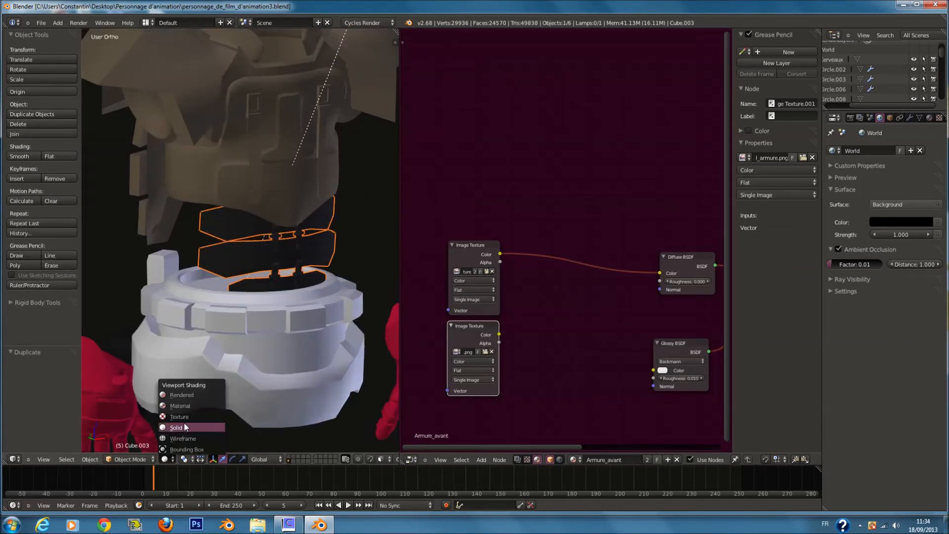
key("Return")
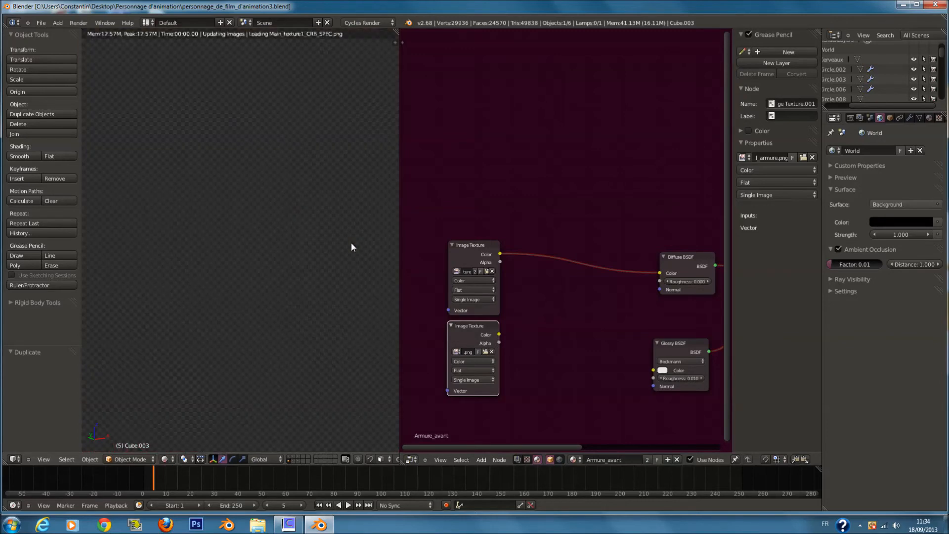
- Insert a MixRGB node between the upper Image Texture and the Diffuse BSDF, and link the lower Image Texture's Color output to its Color2 input
scroll(609, 305, "up", 2)
key("shift+a")
key("Escape")
scroll(559, 358, "down", 1)
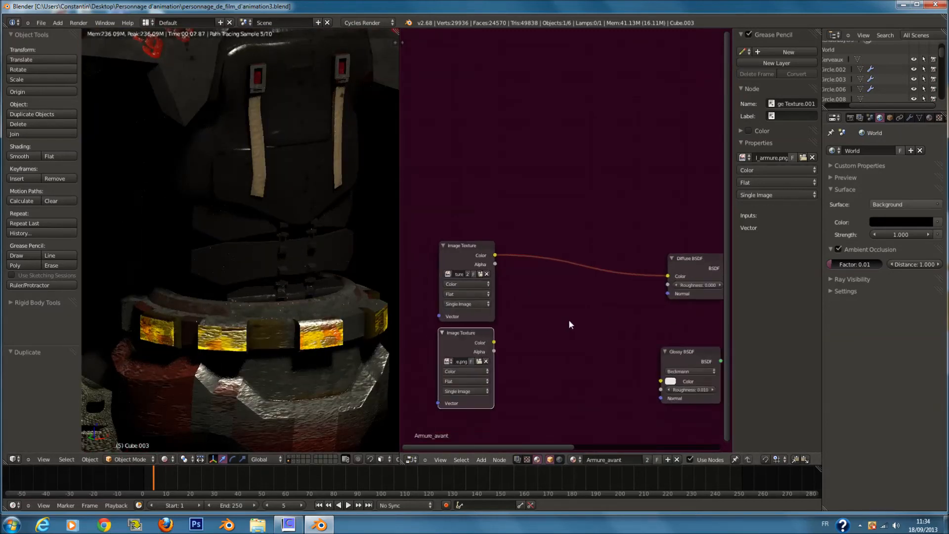
key("shift+a")
mouse_move(522, 322)
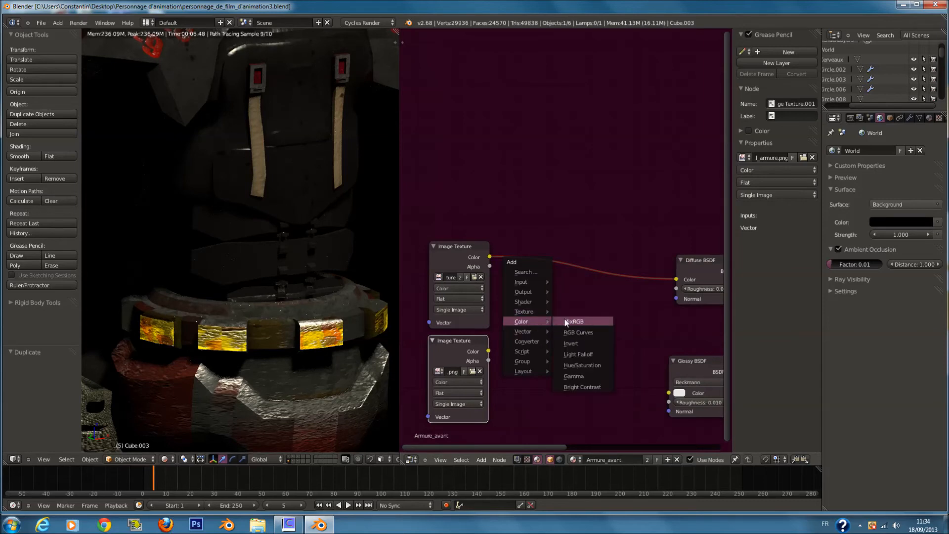
left_click(573, 322)
left_click(564, 258)
left_click_drag(489, 350, 557, 328)
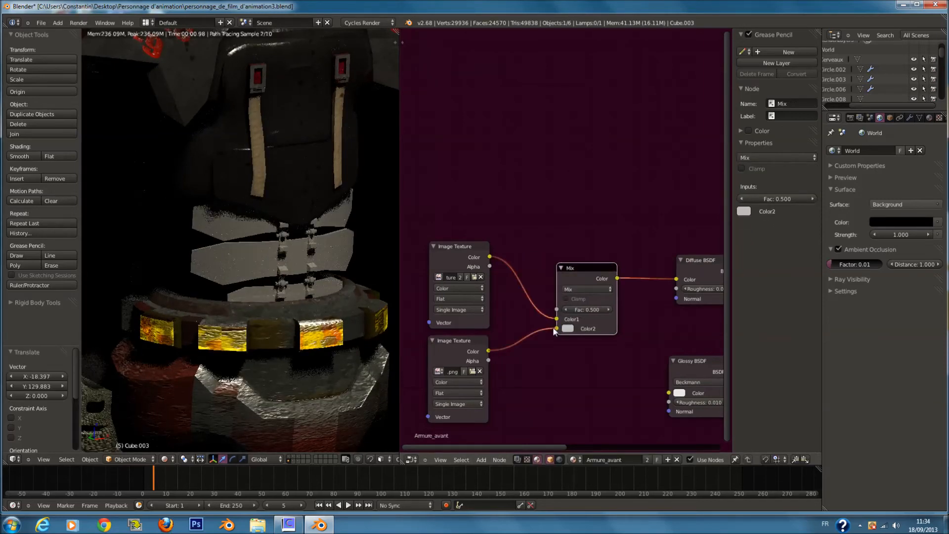
- Set the mix node's blend type to Multiply and check the result on the abdominal bands
left_click(585, 289)
left_click(573, 262)
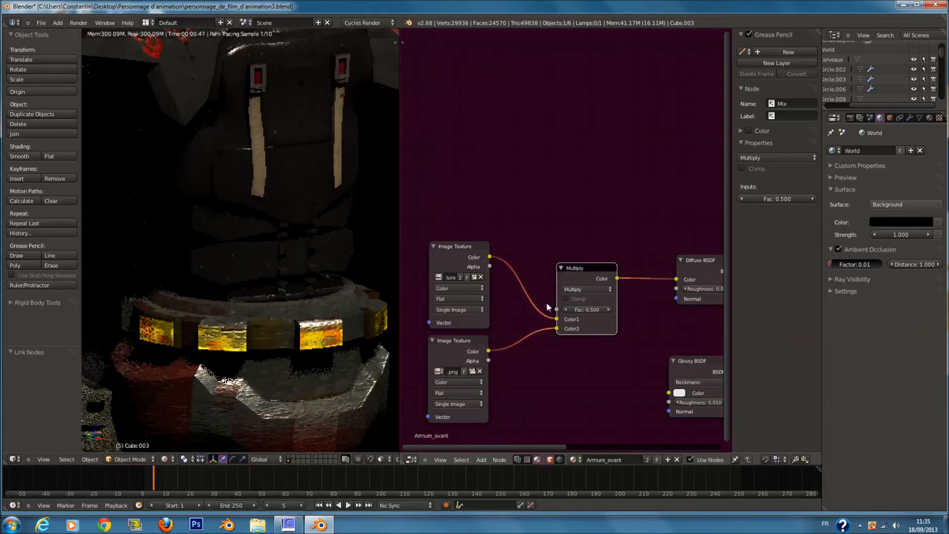
scroll(345, 309, "up", 2)
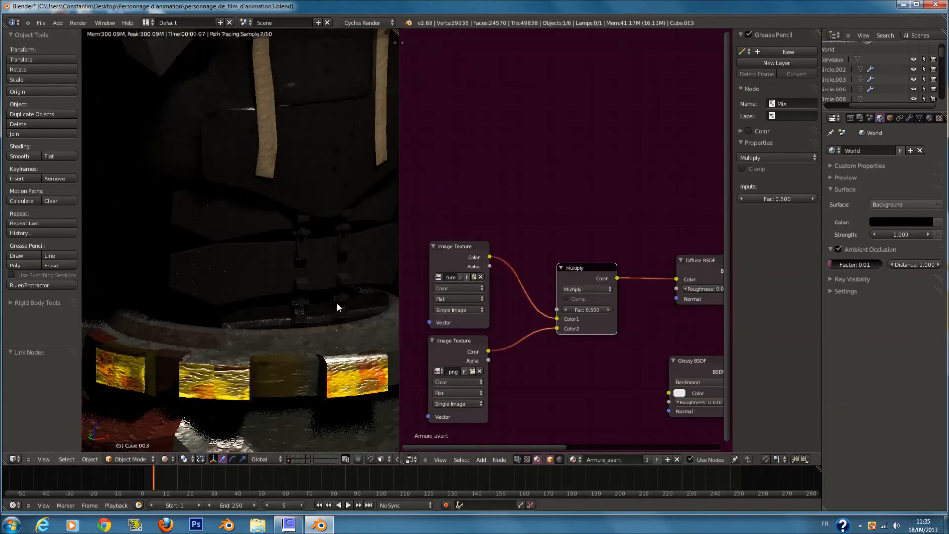
scroll(340, 300, "down", 4)
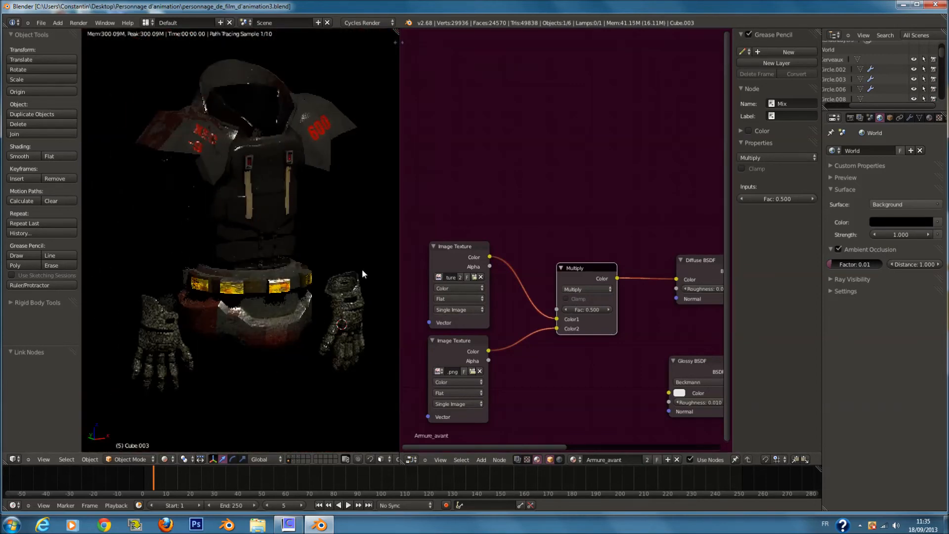
- Move the Multiply node closer to the Image Texture nodes and shift the shader and output nodes farther away as a group
left_click_drag(590, 280, 538, 266)
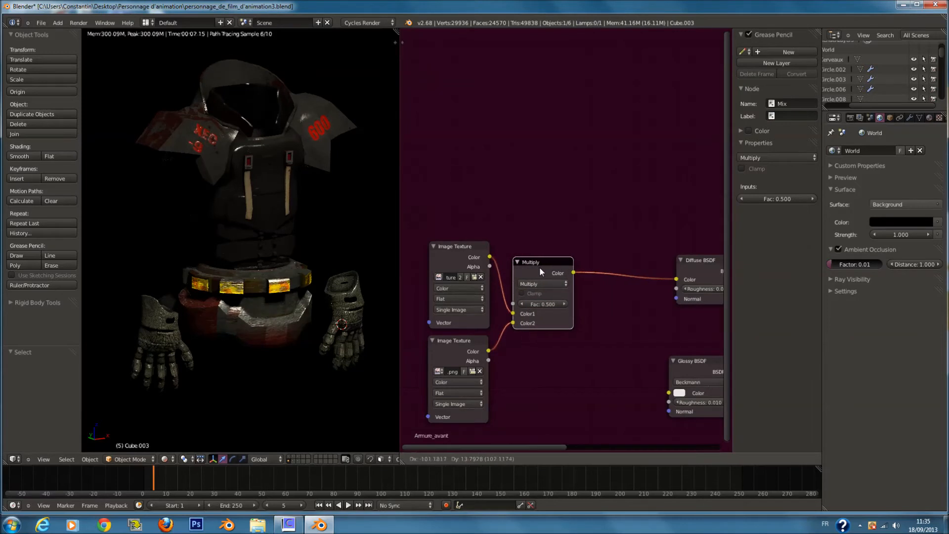
scroll(539, 266, "down", 2)
middle_click_drag(582, 284, 479, 274)
scroll(494, 272, "down", 2)
key("a")
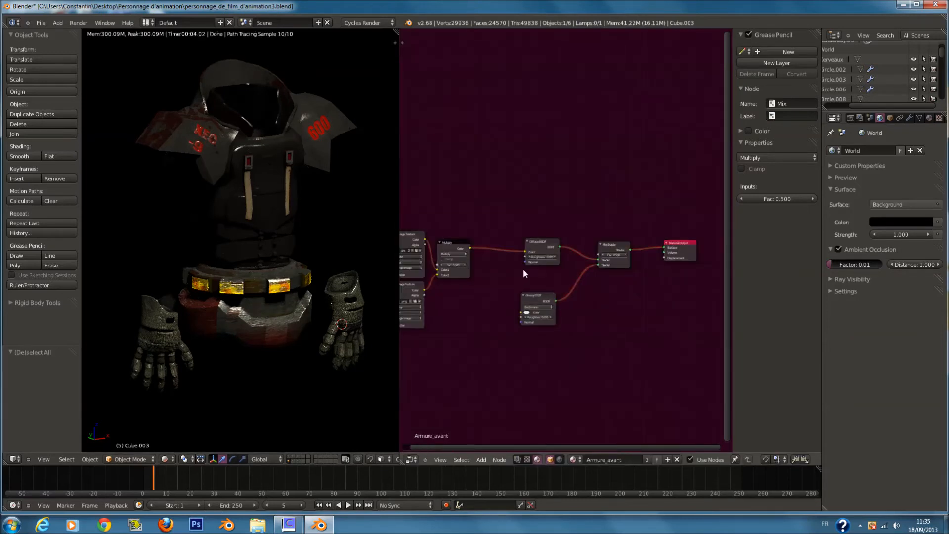
key("b")
left_click_drag(517, 214, 707, 360)
key("g")
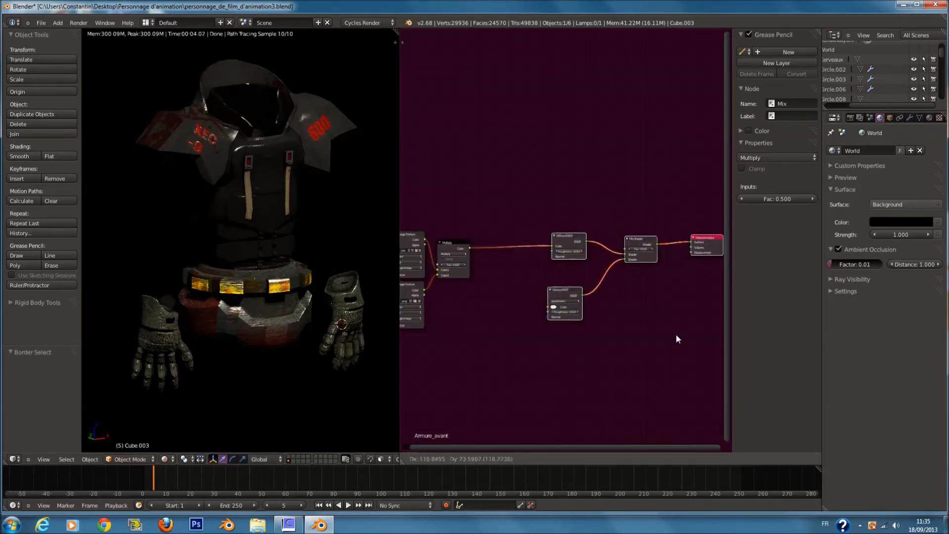
left_click(684, 334)
scroll(683, 334, "up", 1)
scroll(611, 313, "down", 1)
key("g")
left_click(622, 321)
- Duplicate the upper Image Texture node and place the copy directly above the original
scroll(568, 297, "up", 2)
middle_click_drag(499, 275, 604, 264)
key("a")
left_click(431, 226)
middle_click_drag(431, 227, 457, 255)
key("shift+d")
left_click(509, 158)
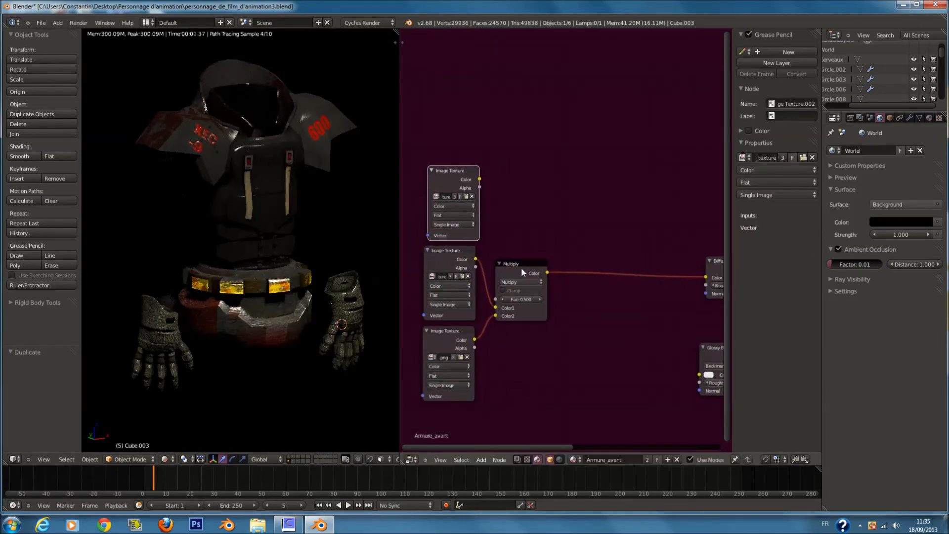
- Insert a duplicate of the Multiply node before the Diffuse BSDF, set it to Add, and link the new Image Texture's Color to its Color1 input
left_click(521, 268)
key("shift+d")
left_click(628, 224)
scroll(625, 236, "up", 1)
left_click(630, 237)
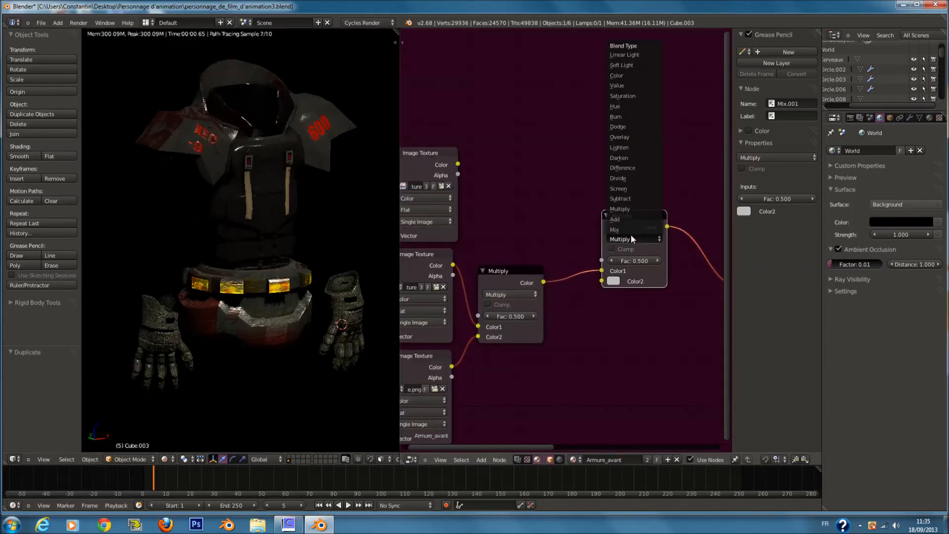
left_click(628, 215)
left_click_drag(457, 163, 603, 267)
scroll(459, 195, "up", 1)
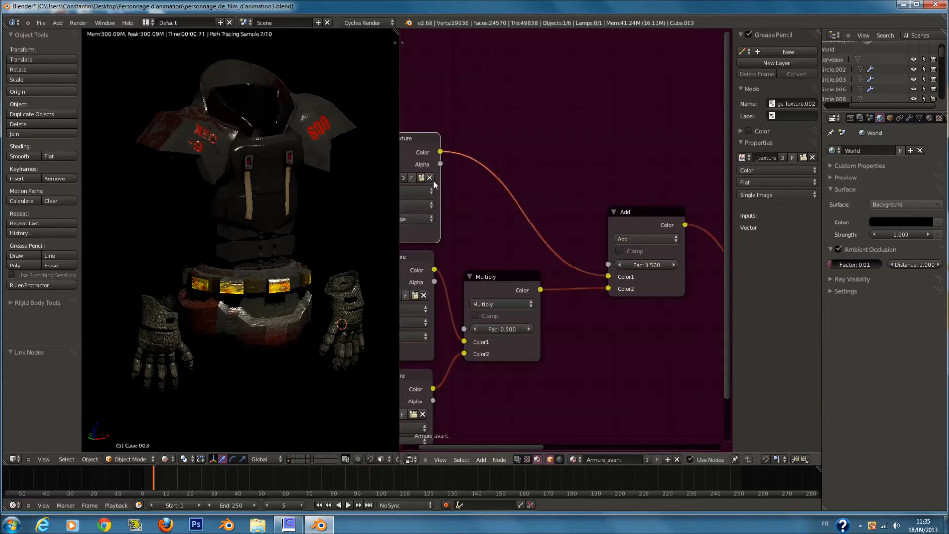
- Replace the topmost Image Texture node's image with MetalBare0100_6_L.jpg from the texture folder
left_click(422, 179)
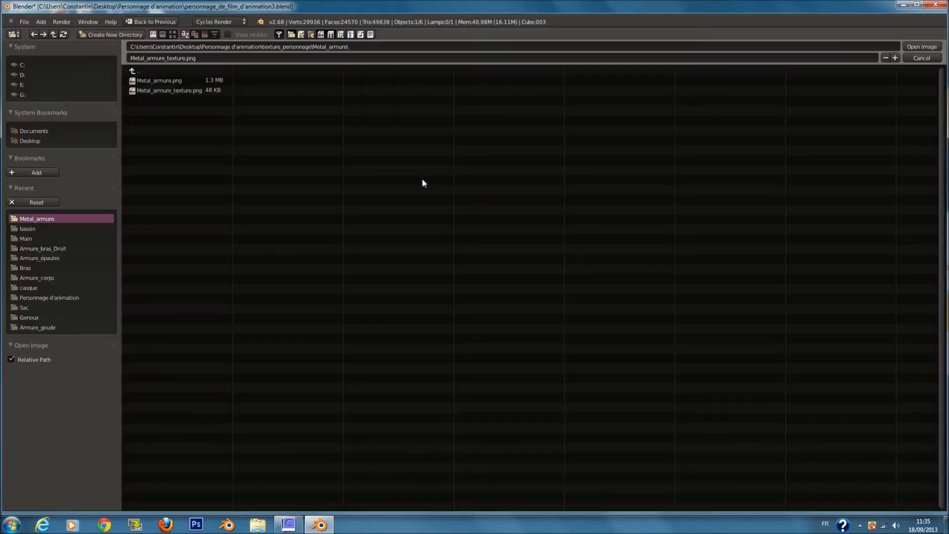
left_click(152, 70)
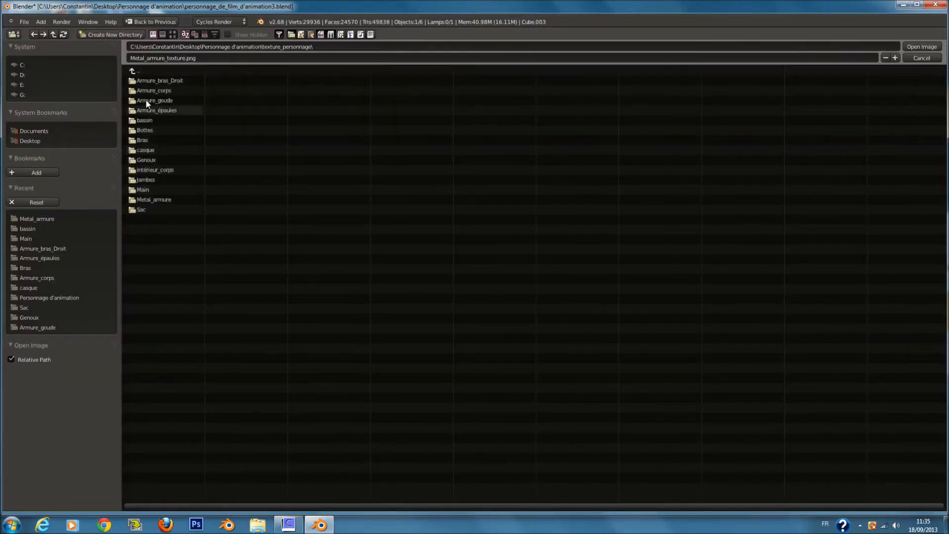
left_click(140, 71)
left_click(148, 79)
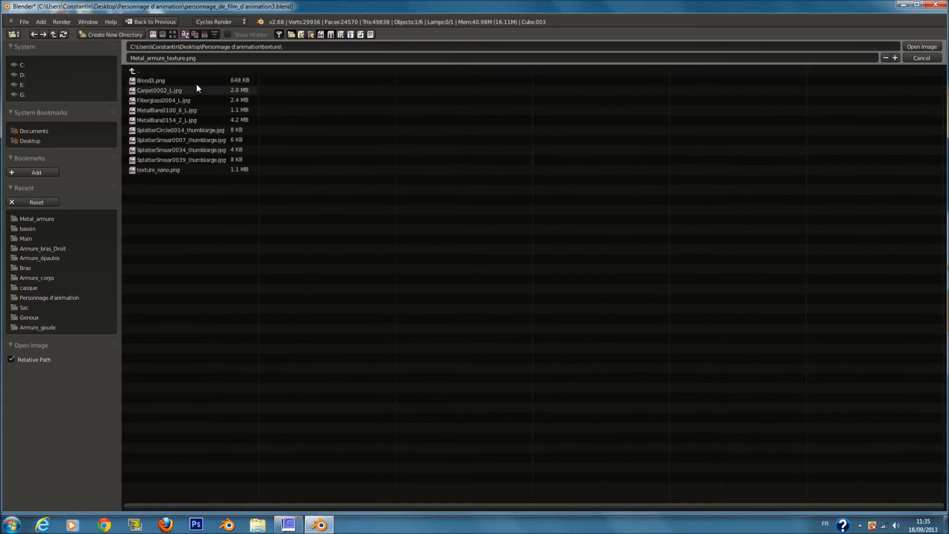
left_click(172, 34)
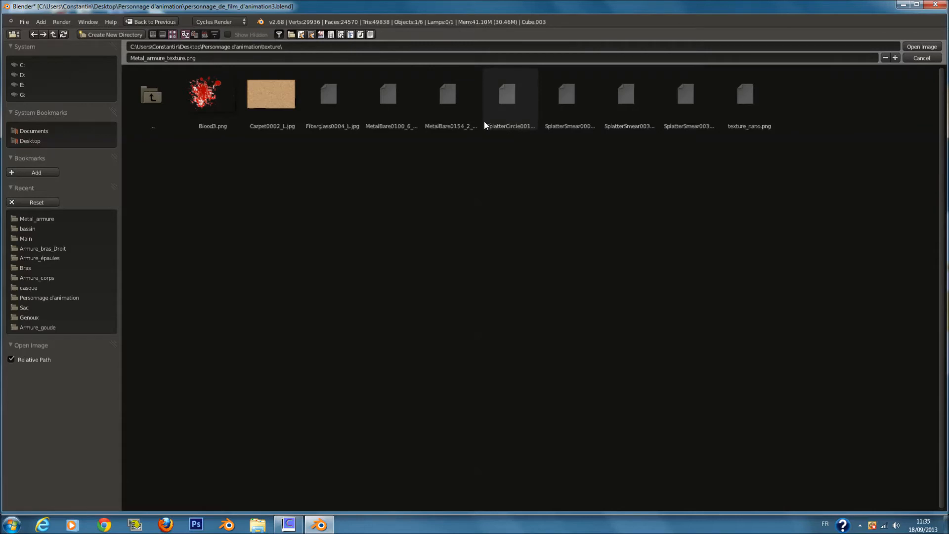
left_click(404, 110)
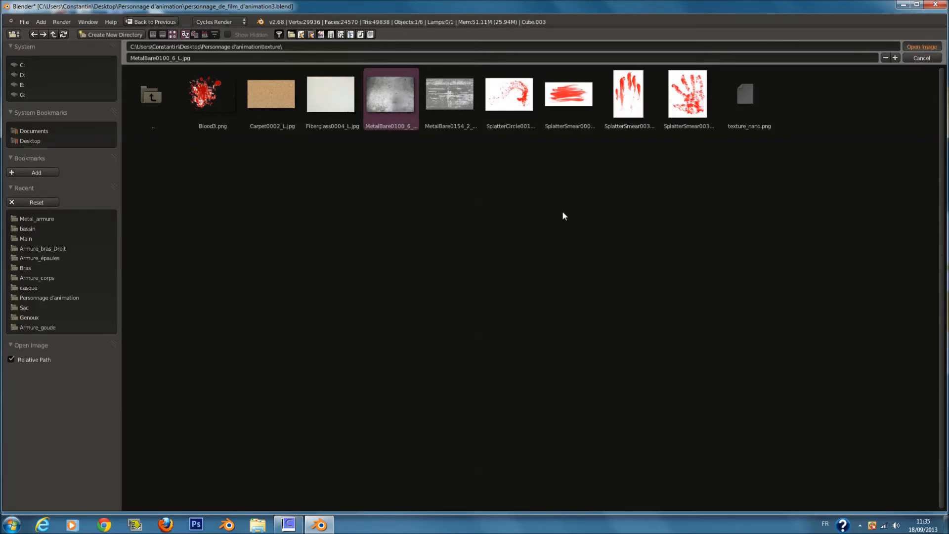
key("Return")
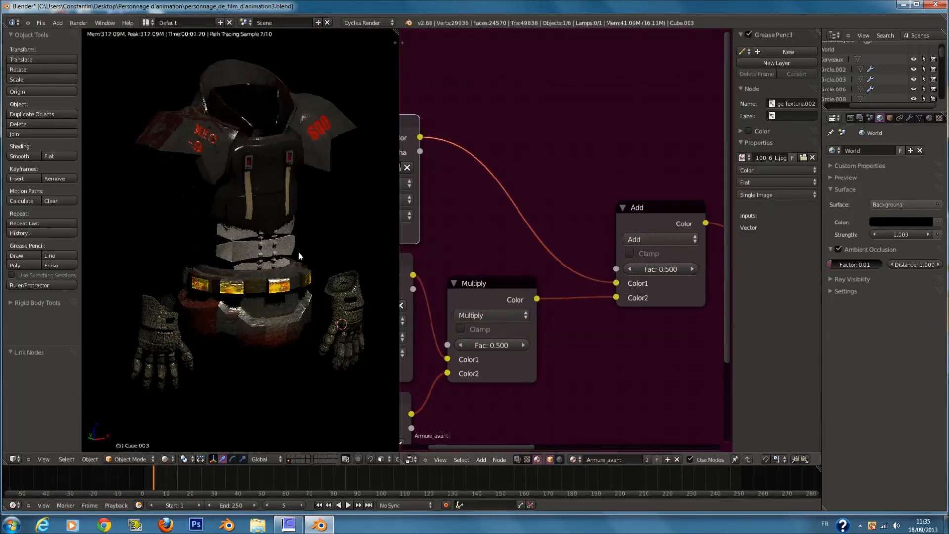
- Change the Add node's blend type to Multiply and set its factor to 0.1
scroll(292, 232, "up", 8)
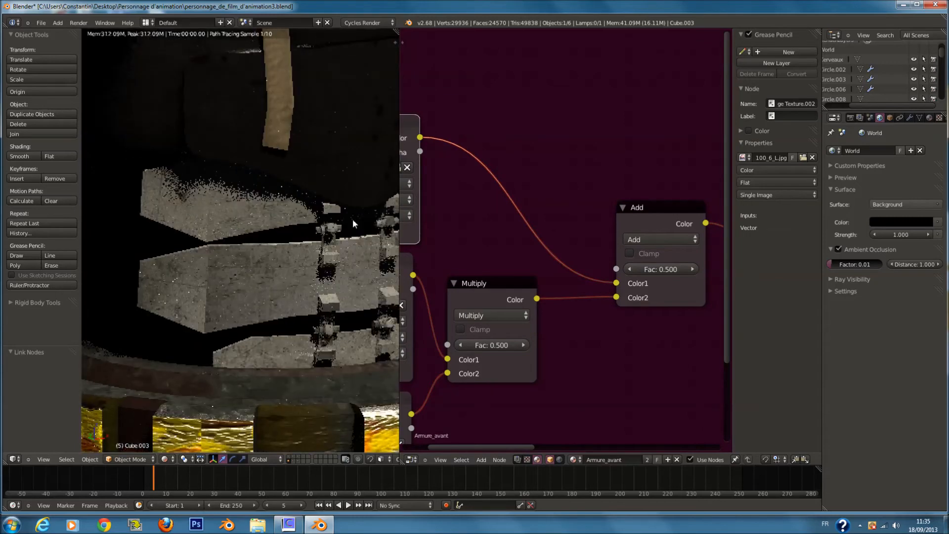
left_click(667, 242)
left_click(659, 276)
left_click(662, 269)
type("0.1")
key("Return")
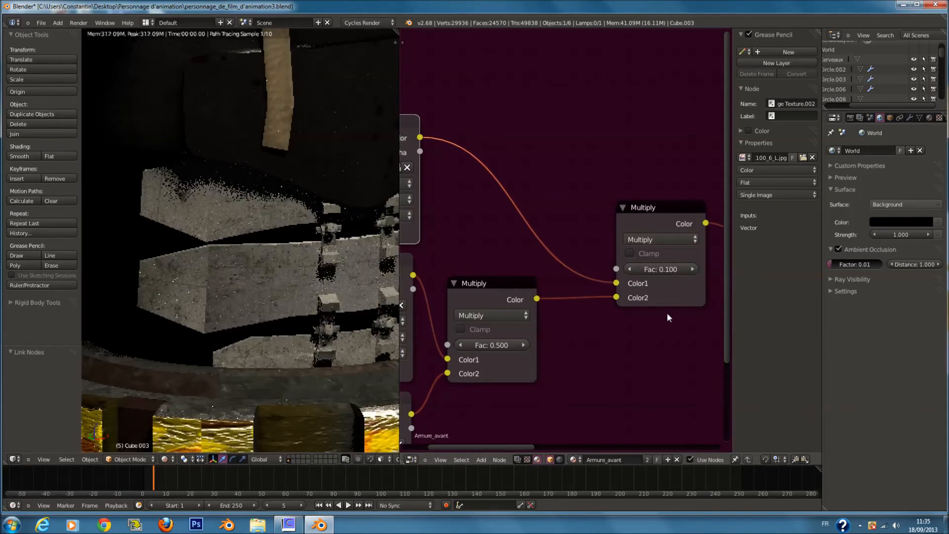
- Try a factor of 1 on the second Multiply node and reduce it to 0.8
left_click(666, 272)
type("1")
key("Return")
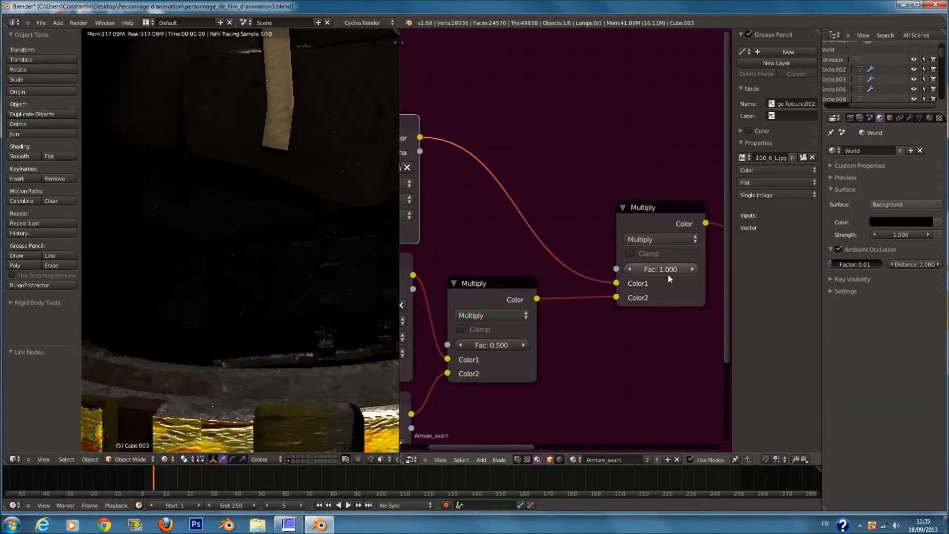
left_click(666, 271)
key("BackSpace")
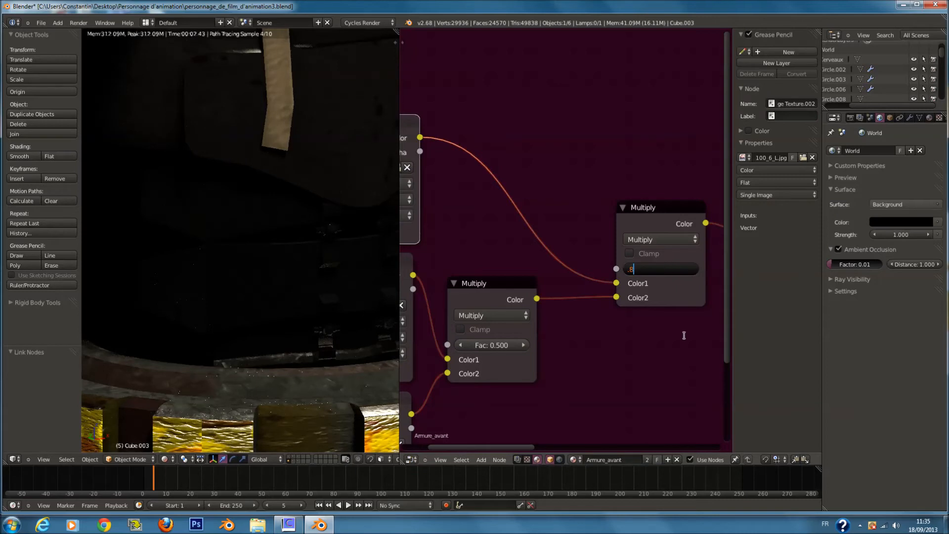
type(".8")
key("Return")
- Raise the second Multiply node's factor to 0.9 and inspect the rendered bands up close
scroll(669, 319, "down", 1)
scroll(357, 269, "down", 3)
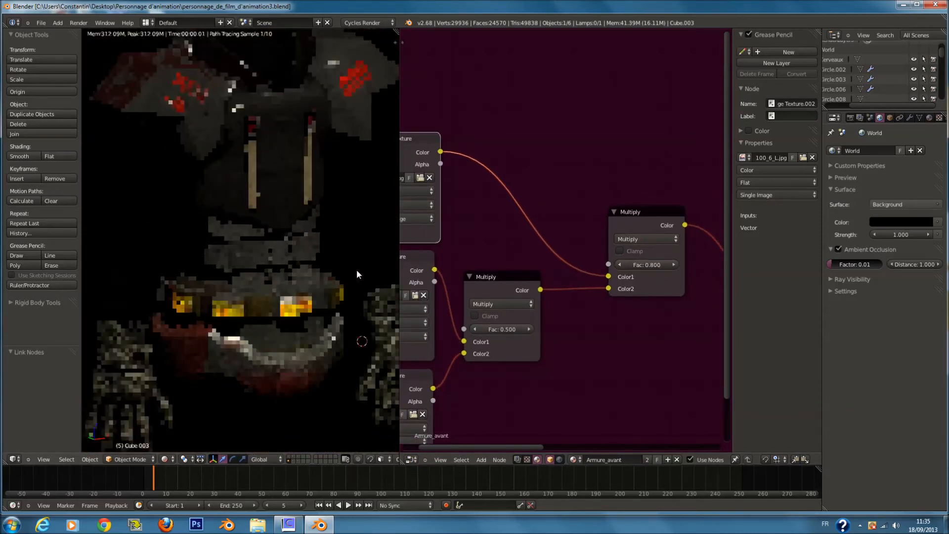
left_click(652, 269)
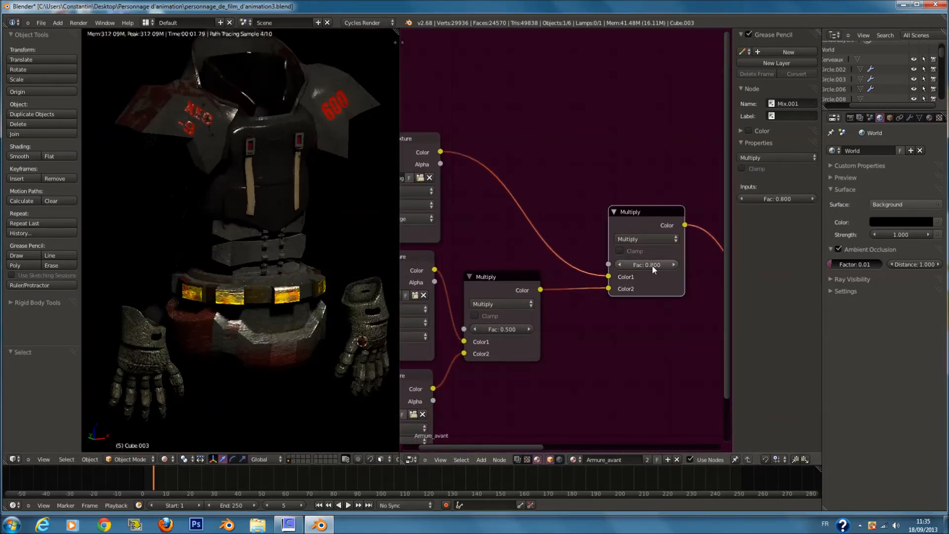
left_click(669, 266)
scroll(563, 274, "down", 1)
scroll(565, 273, "down", 1)
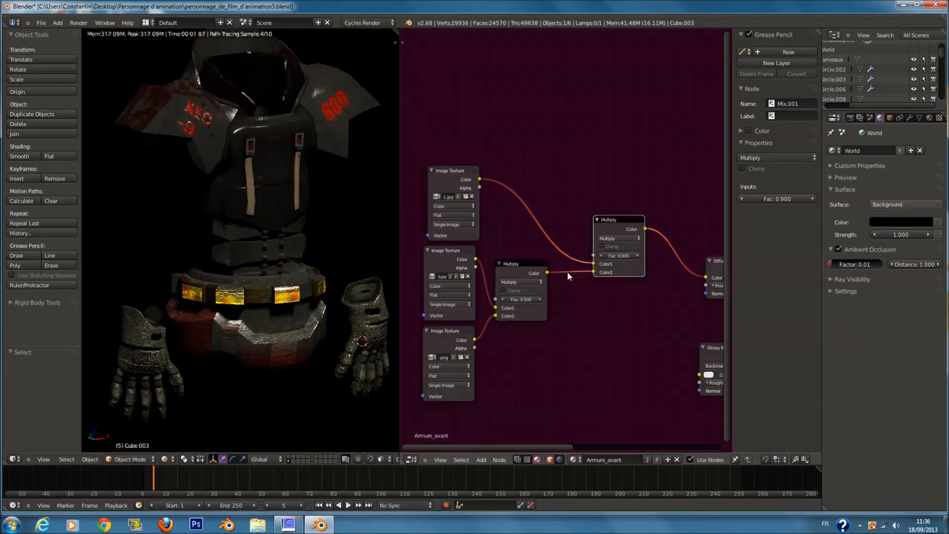
scroll(328, 278, "up", 5)
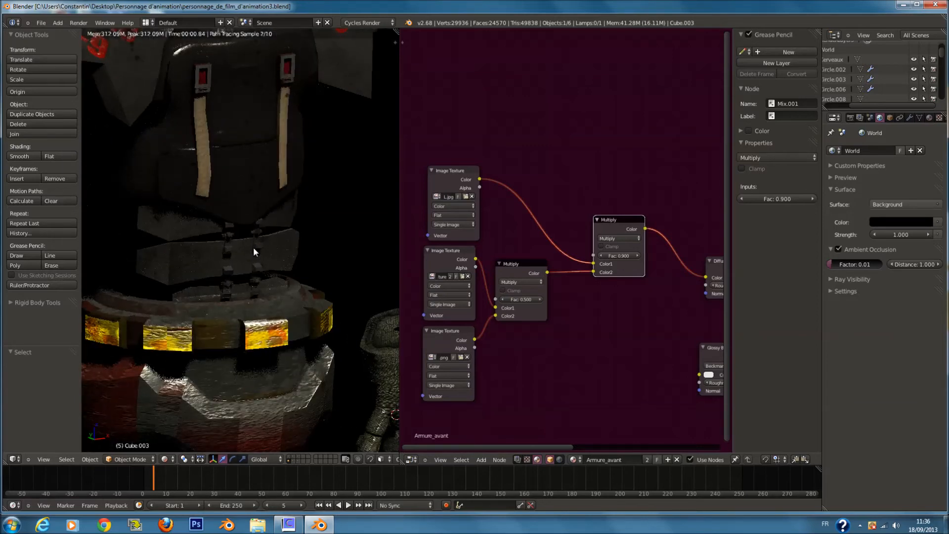
scroll(253, 247, "down", 5)
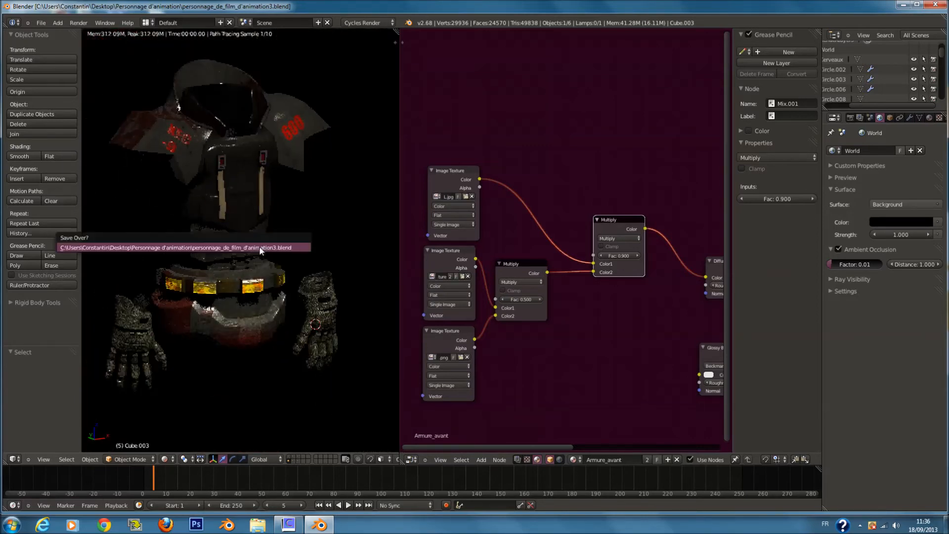
- Duplicate the Multiply node with factor 0.9 and insert the copy into the link just before the Diffuse BSDF
middle_click_drag(615, 257, 578, 252)
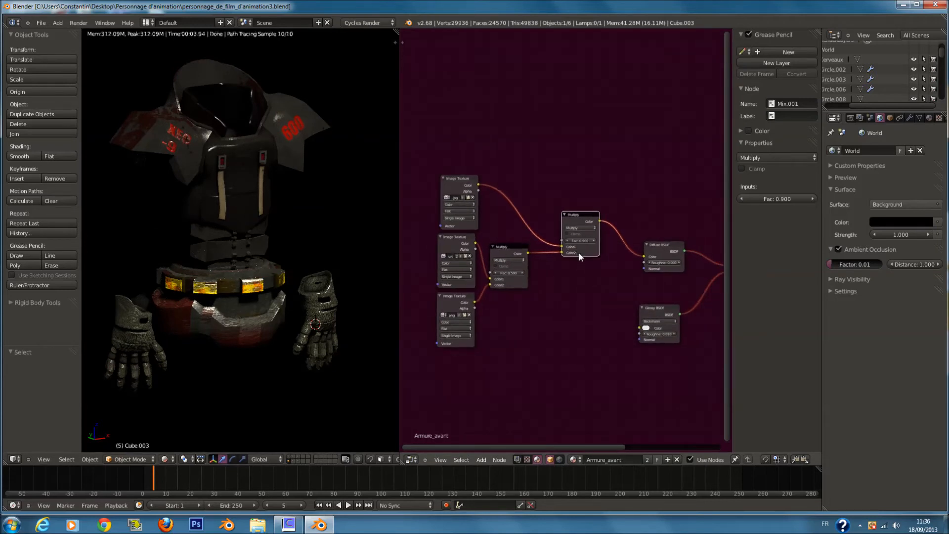
scroll(579, 253, "up", 2)
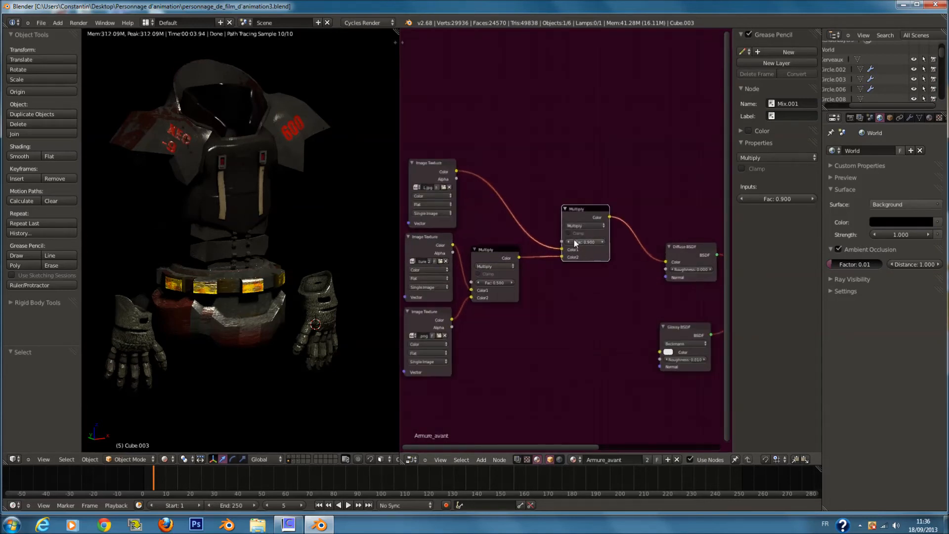
key("shift+d")
left_click(557, 191)
scroll(587, 208, "up", 1)
left_click_drag(586, 208, 668, 250)
scroll(668, 250, "down", 1)
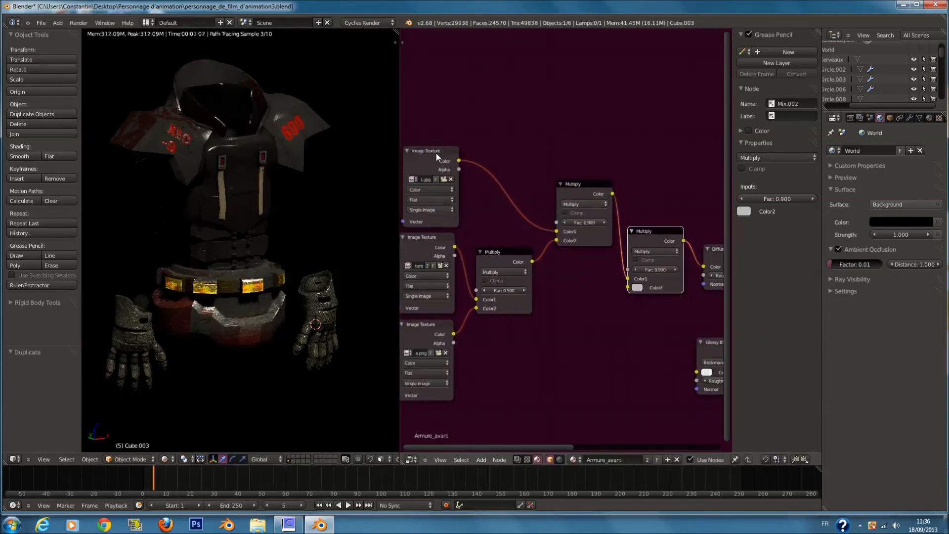
- Duplicate the topmost Image Texture node, place it below the mix nodes, and link its Color to the last Multiply node's Color2 input
left_click(437, 158)
key("shift+d")
left_click(599, 309)
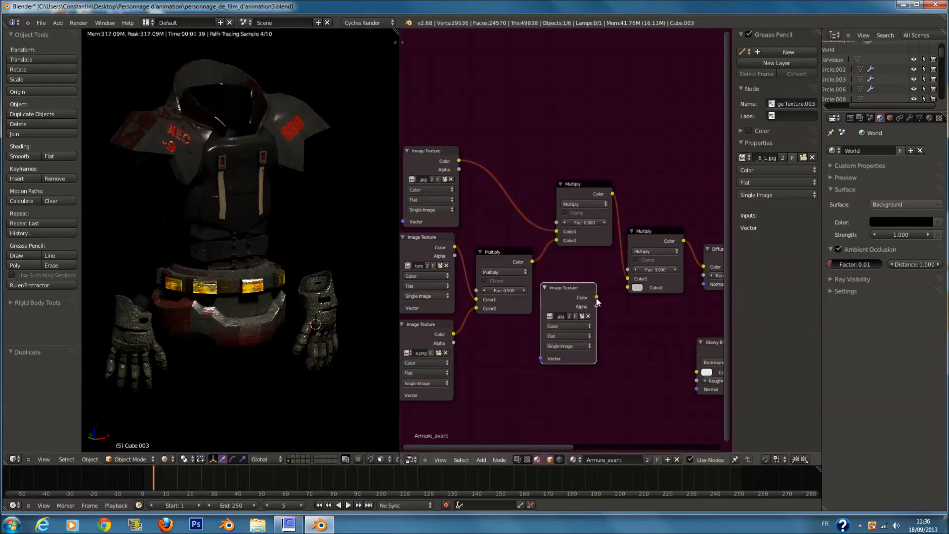
left_click_drag(624, 286, 629, 287)
left_click(656, 251)
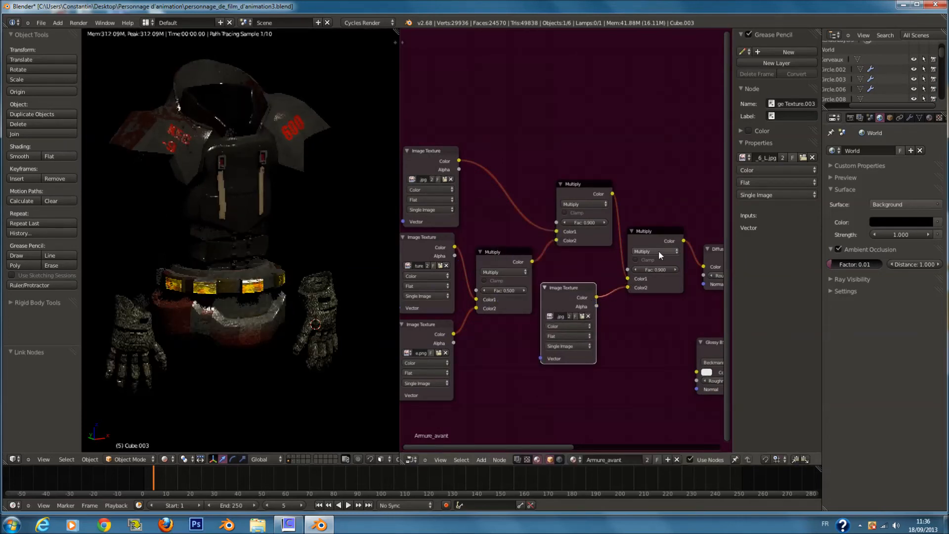
left_click(655, 250)
- Replace the newly duplicated Image Texture node's image with Blood3.png from the texture folder
left_click(581, 315)
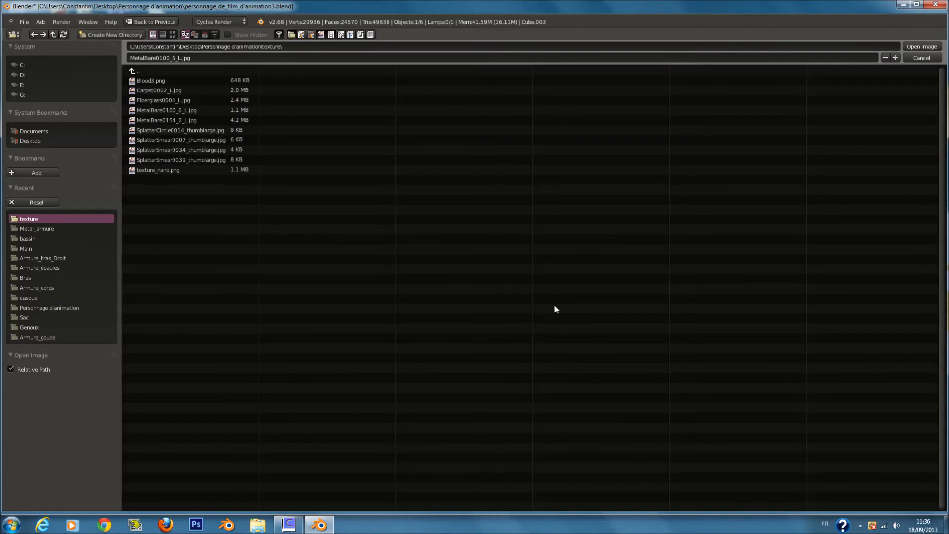
left_click(156, 79)
left_click(173, 34)
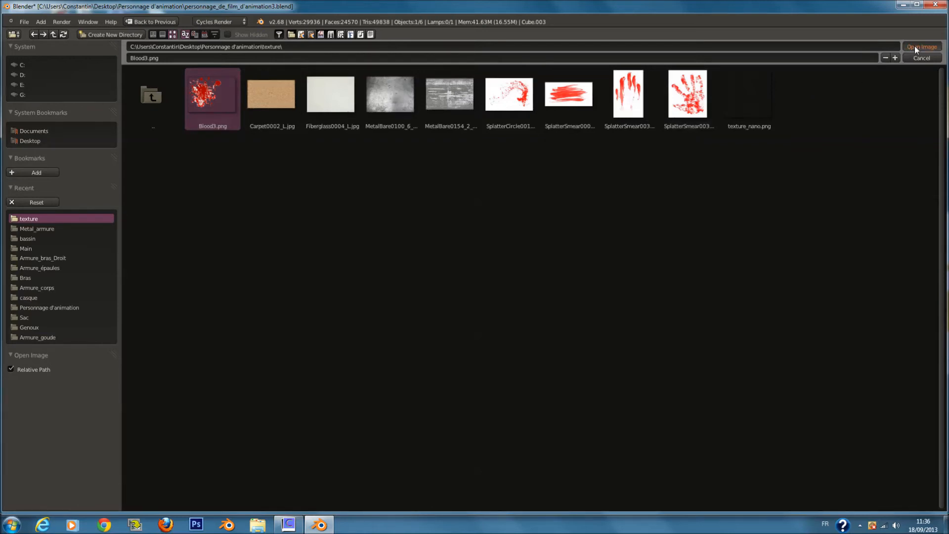
key("Return")
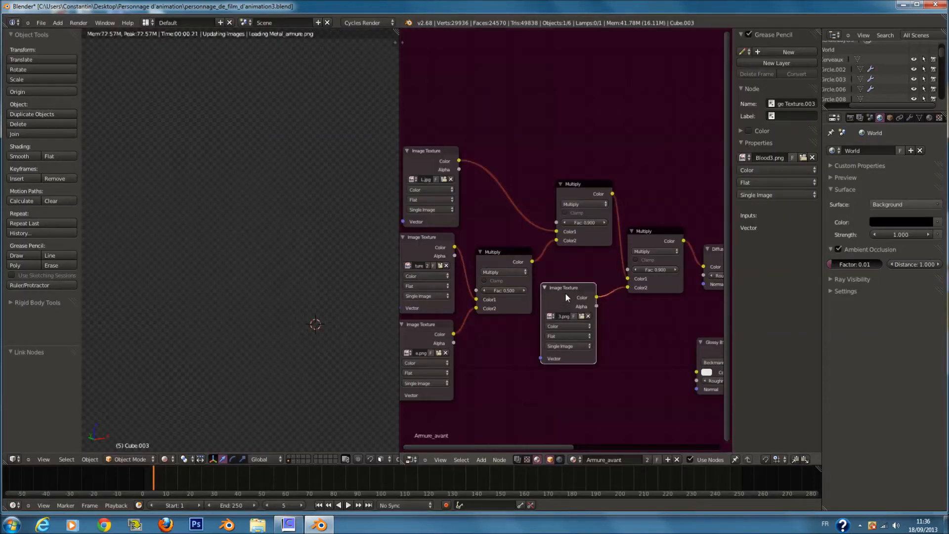
- Try the Add blend type on the last mix node while nudging the Blood3.png texture node, and restore Multiply
scroll(294, 268, "up", 4)
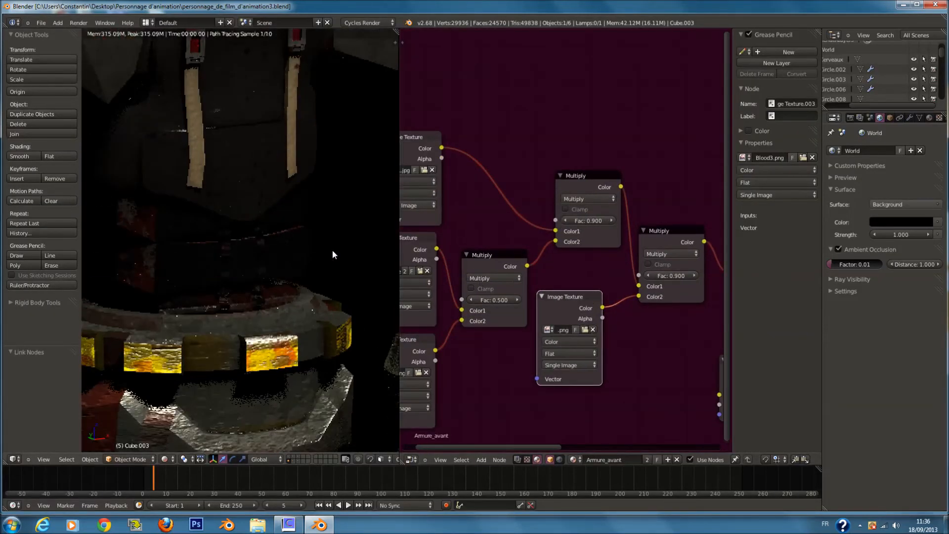
left_click(666, 251)
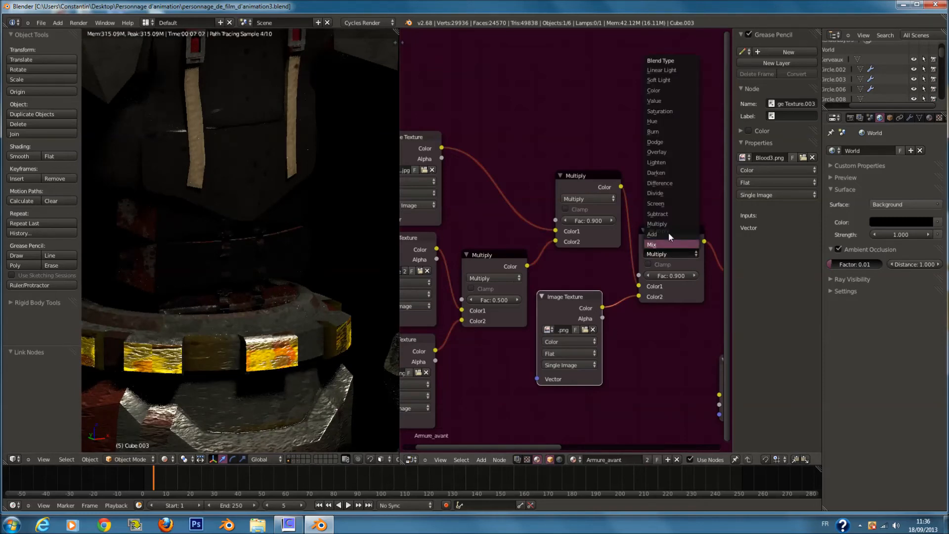
left_click(668, 233)
key("ctrl+s")
left_click(634, 332)
left_click_drag(578, 315, 588, 325)
left_click(686, 245)
left_click(686, 252)
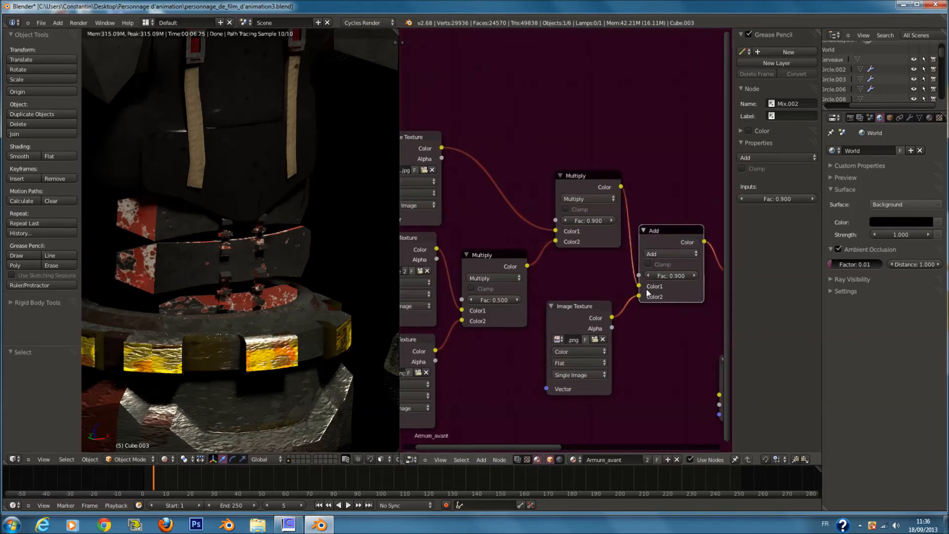
left_click(673, 253)
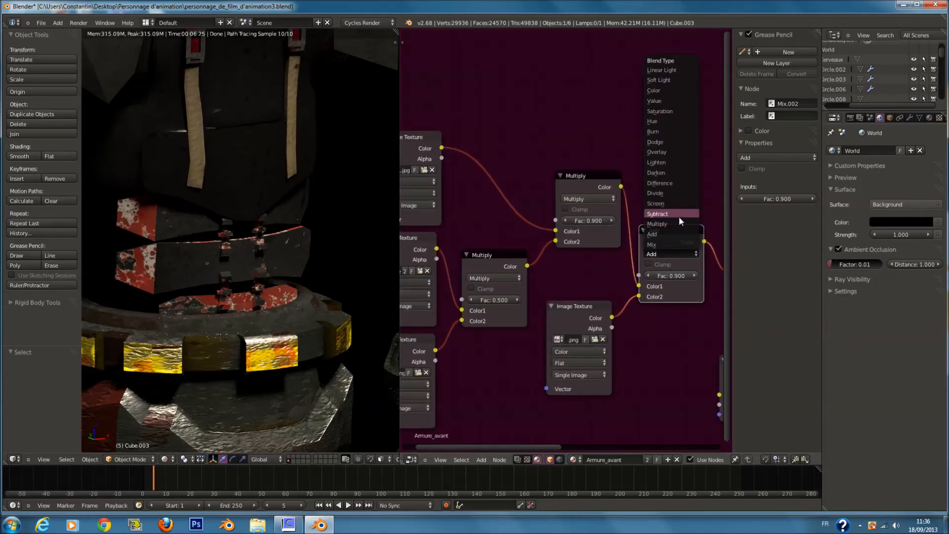
left_click(680, 222)
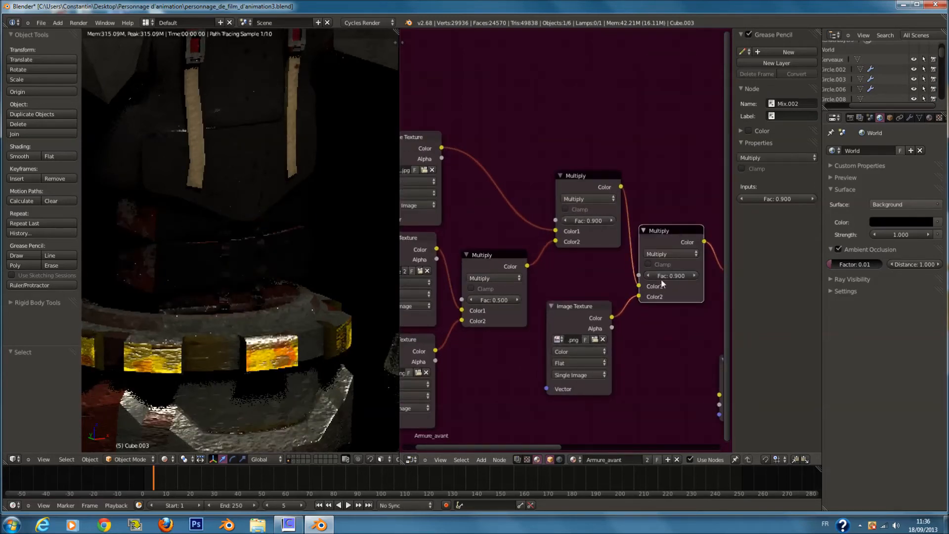
- Set the factors of the two Multiply nodes nearest the Diffuse BSDF to 0.8 each
left_click_drag(667, 275, 681, 276)
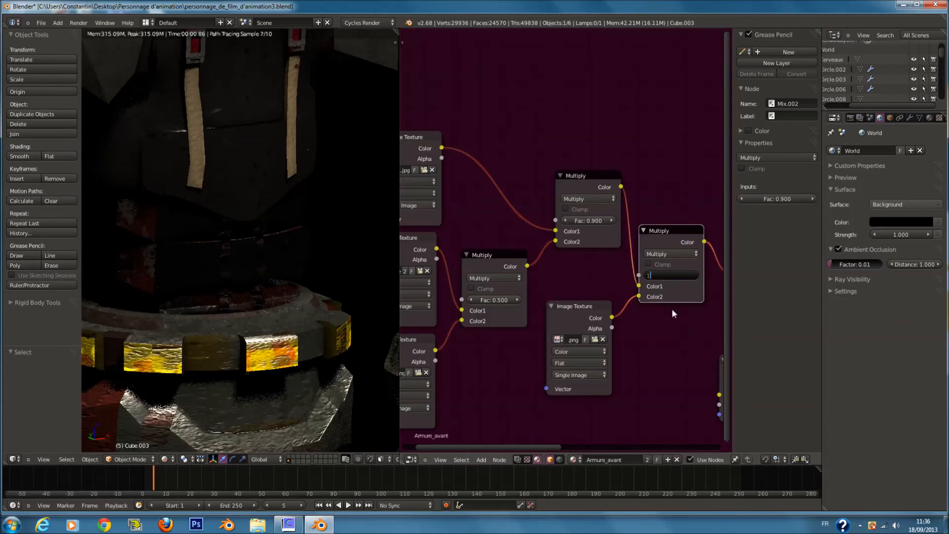
left_click(677, 275)
type("0.1")
key("Return")
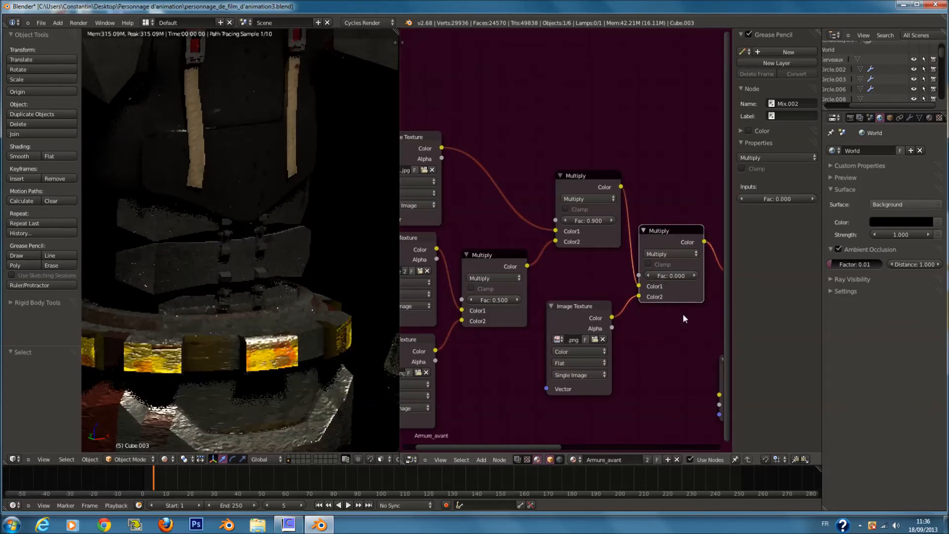
left_click(693, 276)
left_click(693, 275)
left_click(693, 276)
left_click(693, 275)
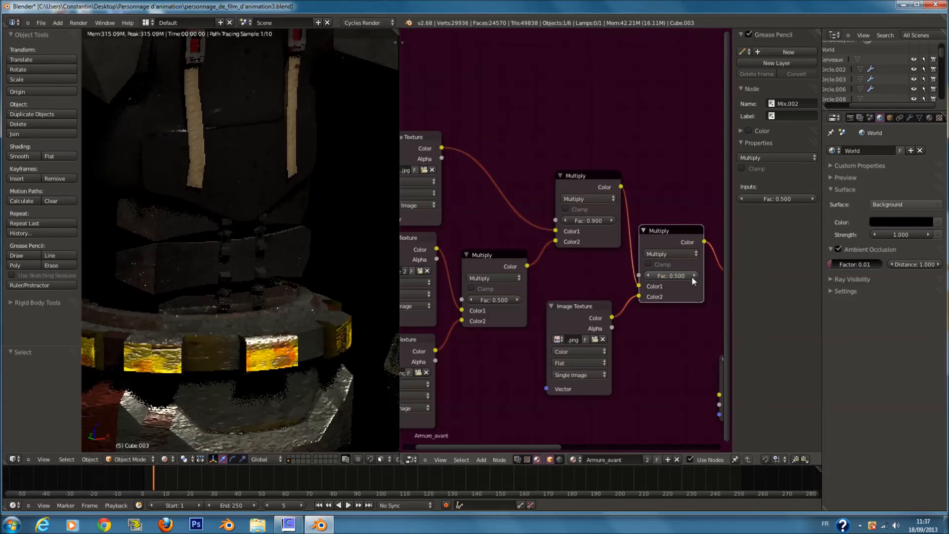
left_click(693, 275)
left_click(565, 220)
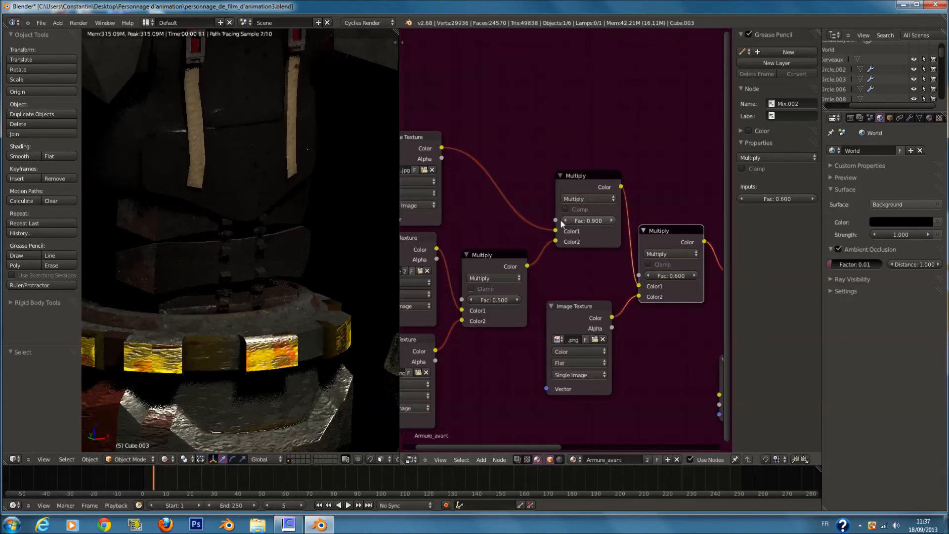
left_click(694, 276)
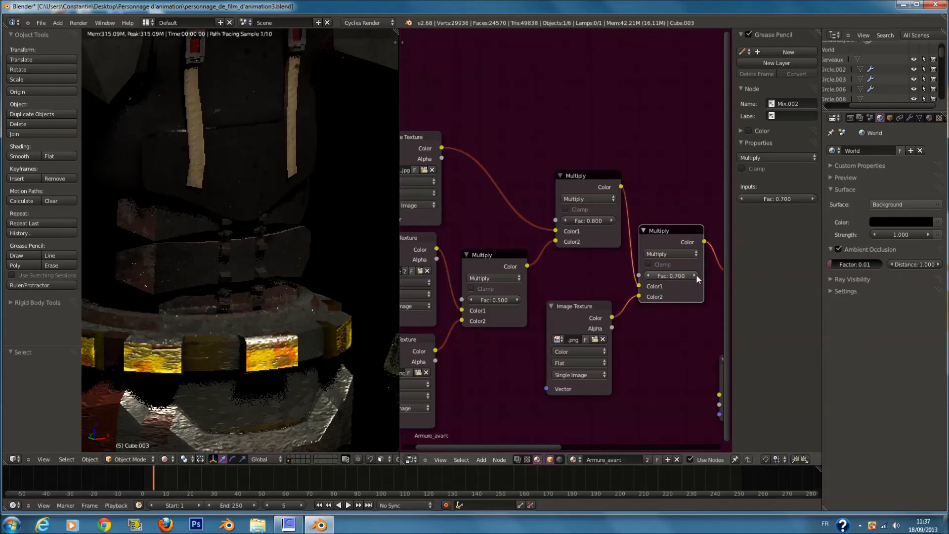
left_click(695, 275)
- Check the whole armour in the render, switch the viewport to Solid shading, and show the layers holding the character's other parts
scroll(680, 300, "down", 2)
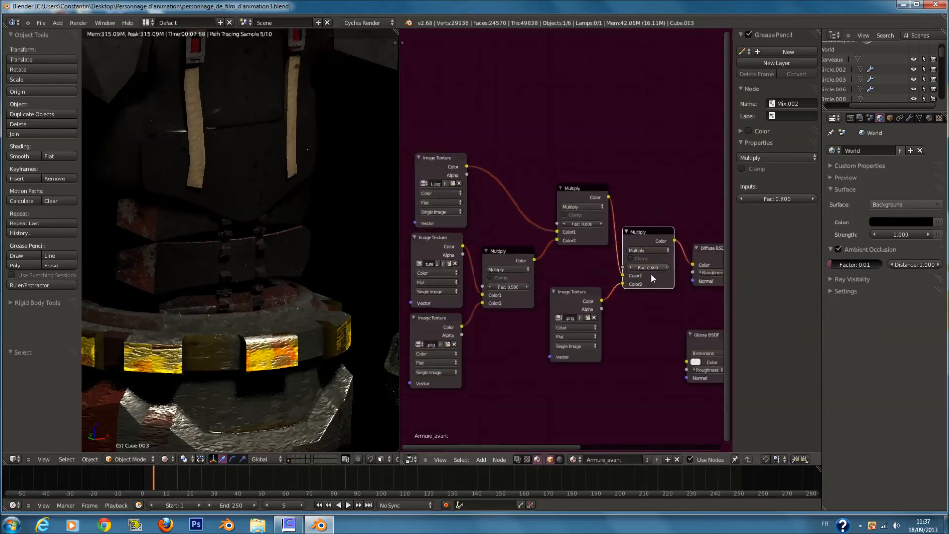
scroll(586, 228, "down", 2)
scroll(313, 269, "down", 4)
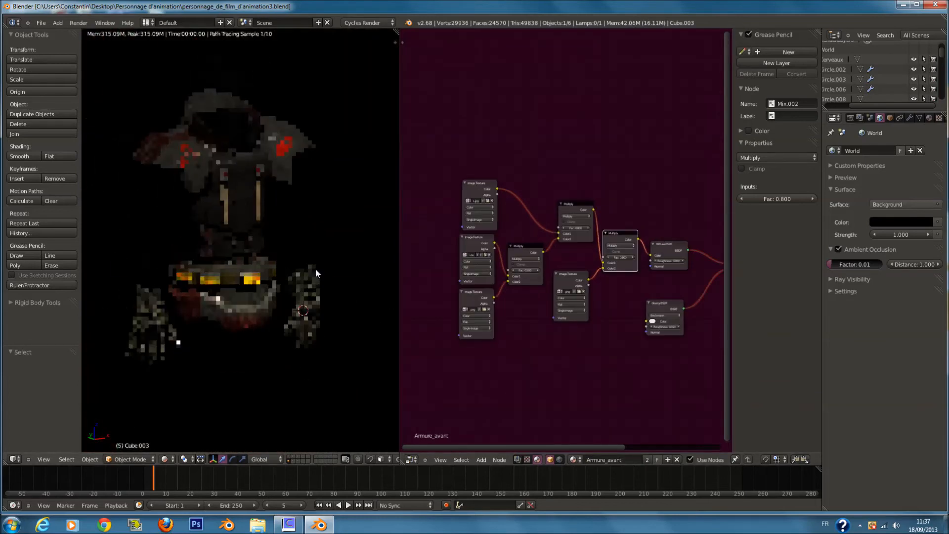
mouse_move(330, 207)
middle_mouse_down()
mouse_move(273, 196)
mouse_move(352, 199)
mouse_move(316, 212)
middle_mouse_up()
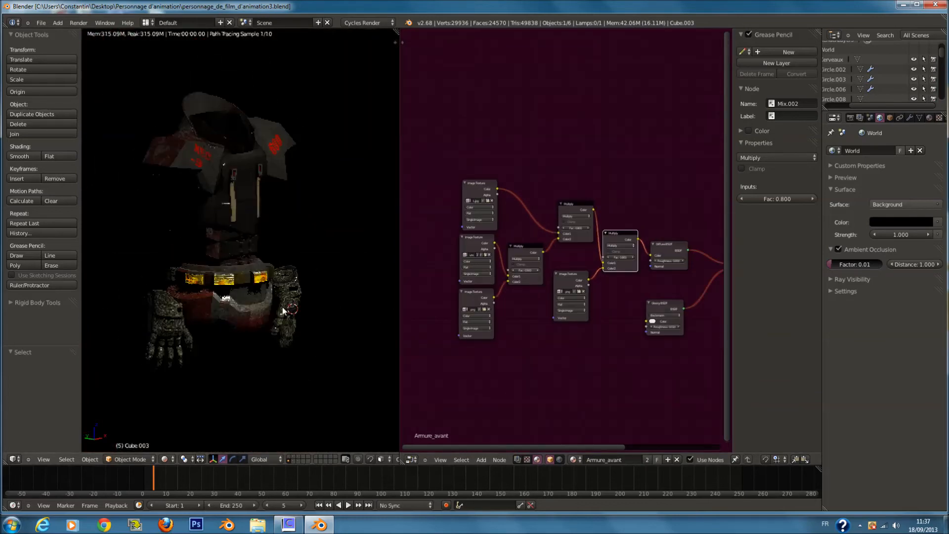
left_click(168, 459)
left_click(181, 424)
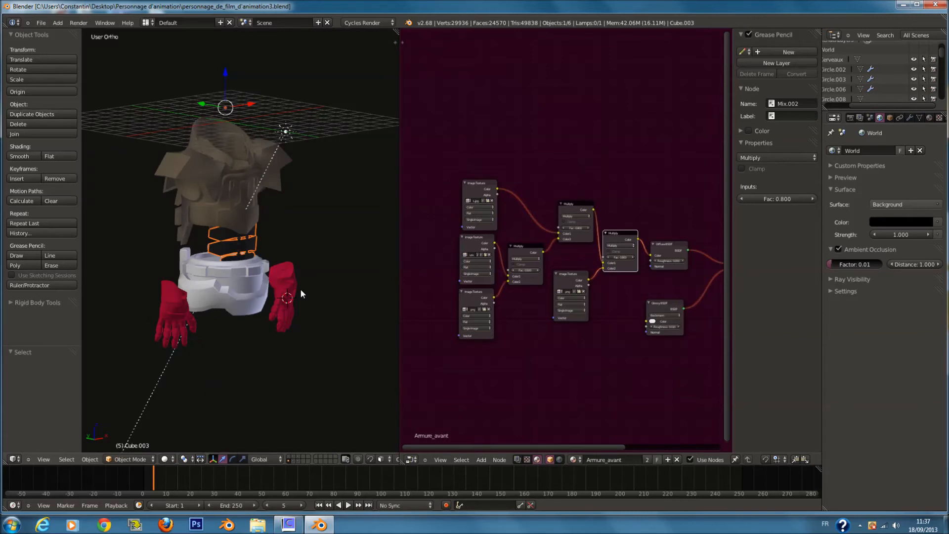
left_click(293, 460, "shift")
left_click(298, 462, "shift")
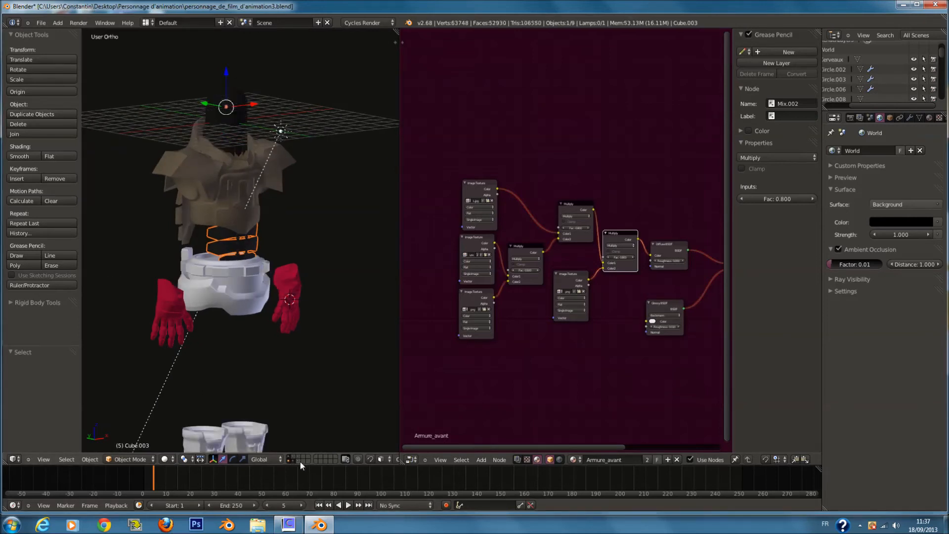
left_click(300, 459, "shift")
- Deselect all objects and save over personnage_de_film_d'animation3.blend
middle_click_drag(295, 325, 253, 297)
scroll(250, 283, "down", 2)
key("a")
key("ctrl+s")
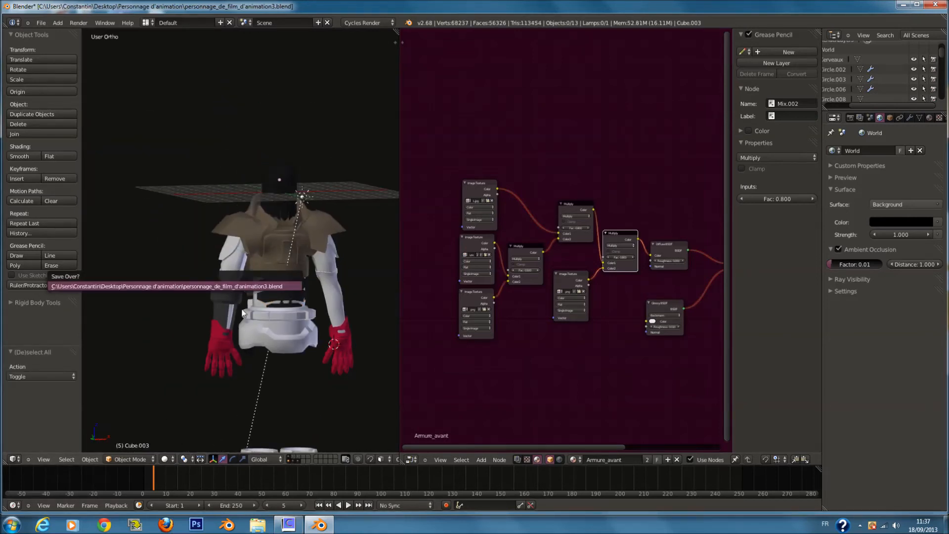
left_click(250, 284)
- Select the armour strap around the arm and inspect it up close and in front orthographic view
scroll(253, 302, "up", 5)
right_click(251, 296)
scroll(363, 295, "up", 4)
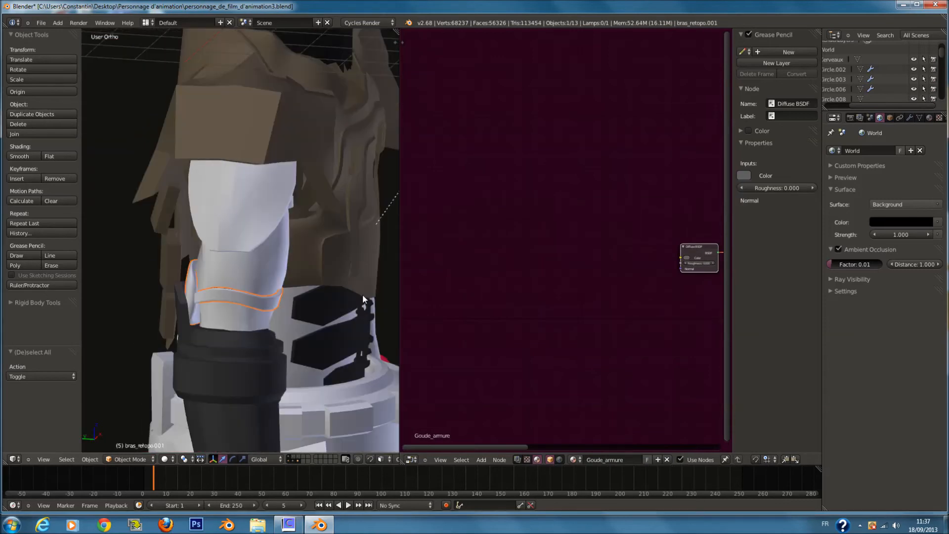
middle_click_drag(371, 295, 247, 304)
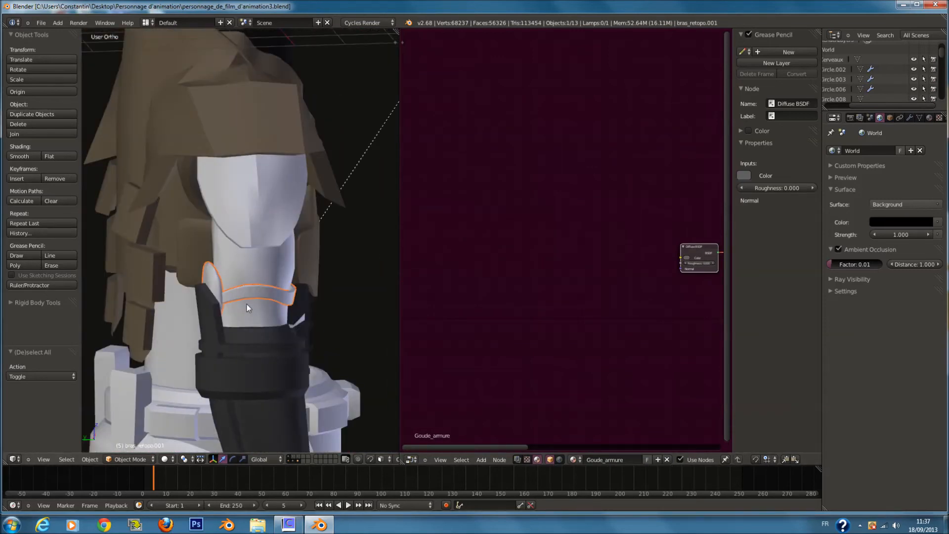
scroll(207, 306, "up", 2)
scroll(316, 274, "down", 2)
key("KP_1")
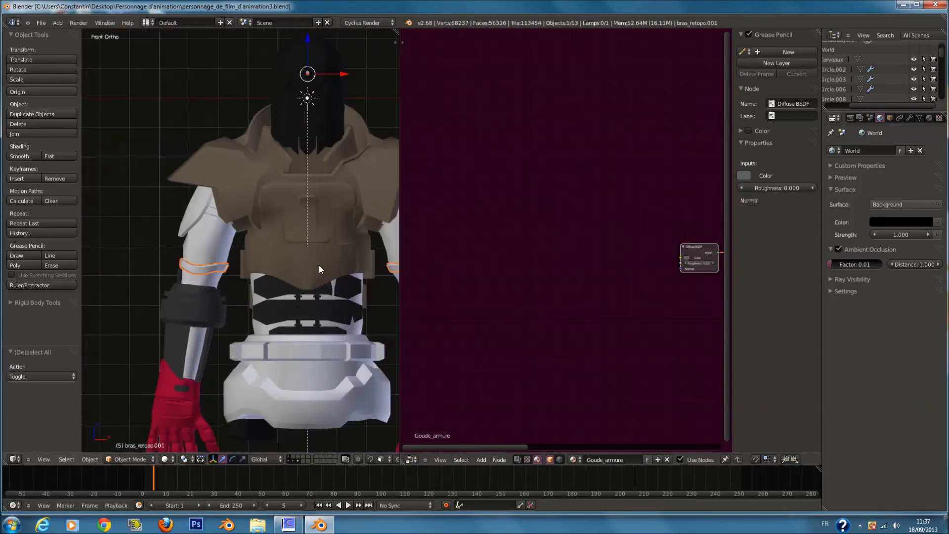
scroll(318, 260, "up", 1)
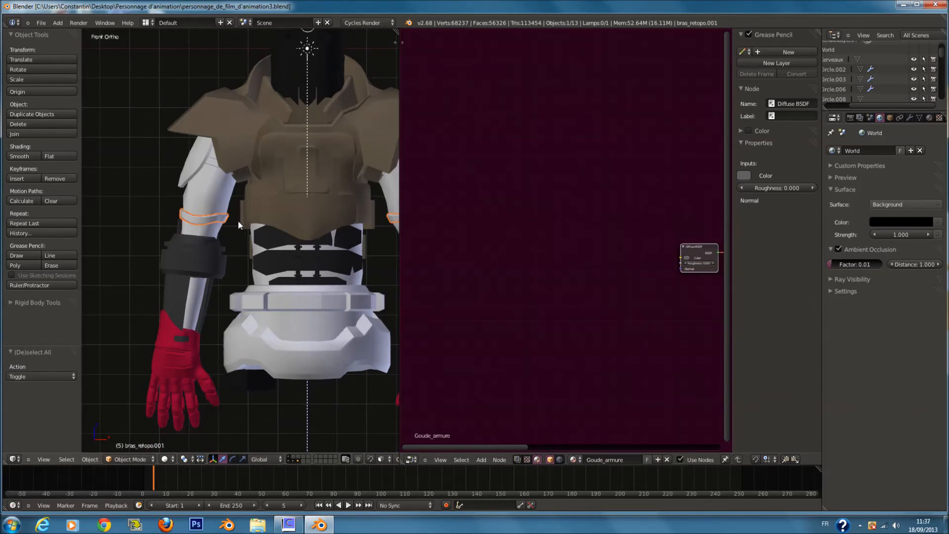
key("ctrl+KP_6")
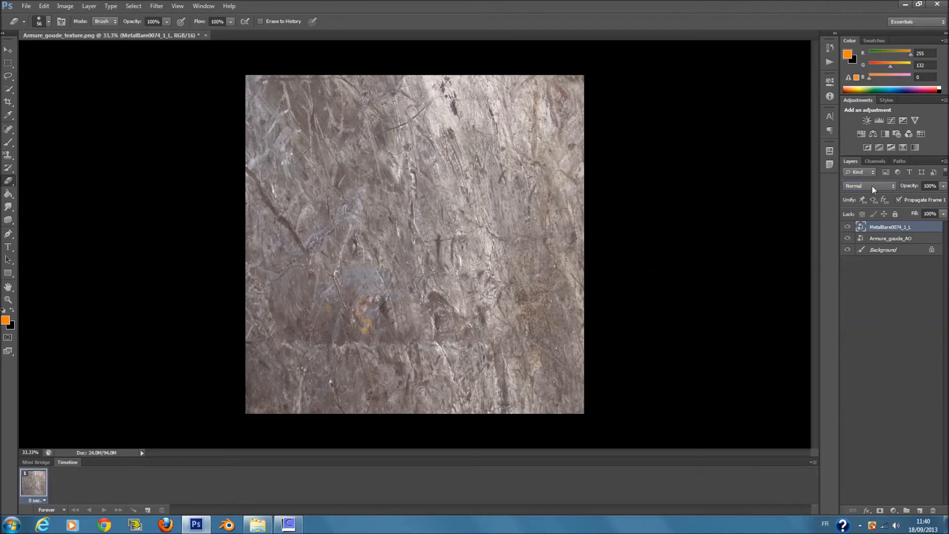
- Set the MetalBare0074_1_L layer's blend mode to Color Dodge and reduce its fill
scroll(872, 186, "down", 2)
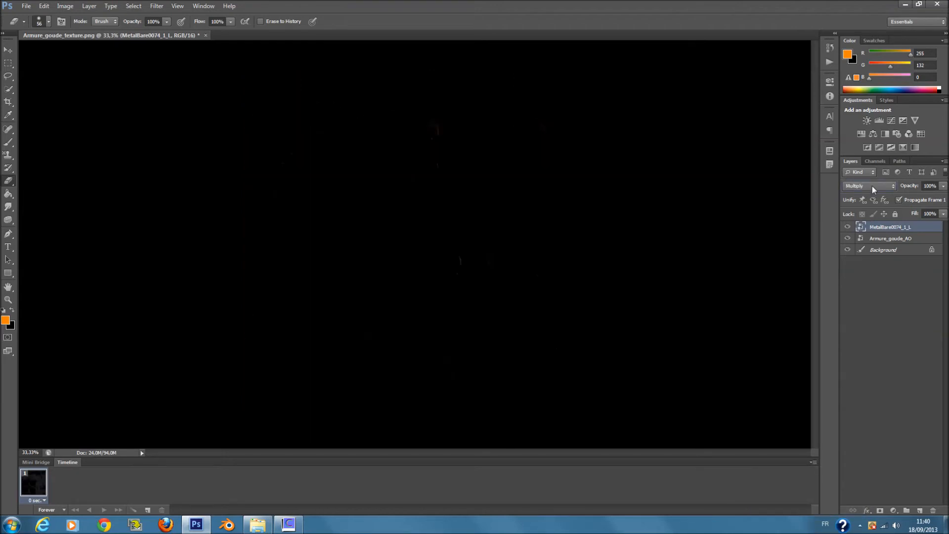
scroll(872, 185, "down", 2)
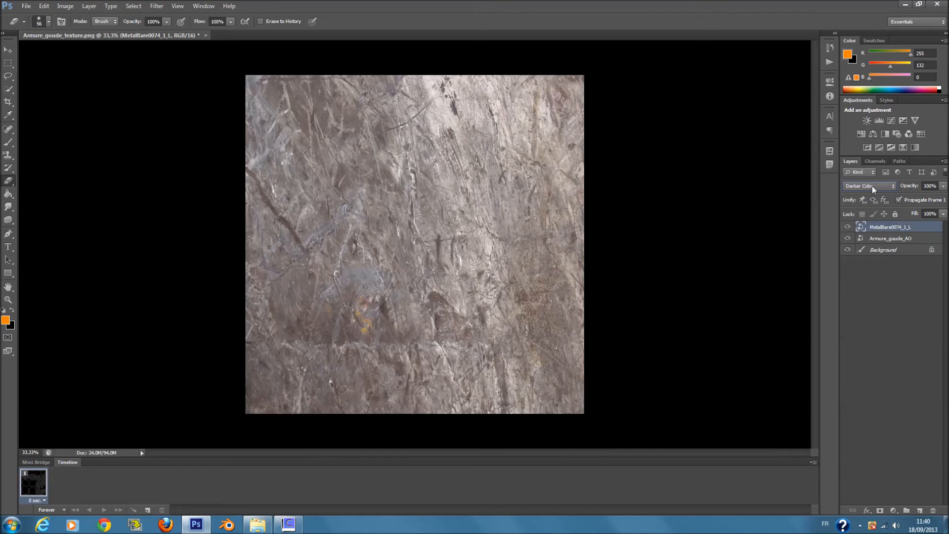
scroll(873, 185, "down", 5)
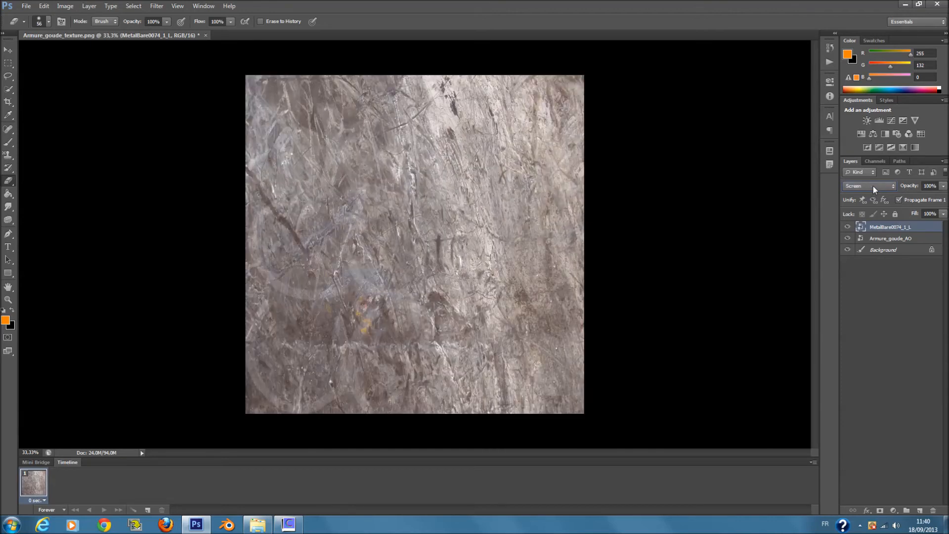
scroll(872, 186, "up", 3)
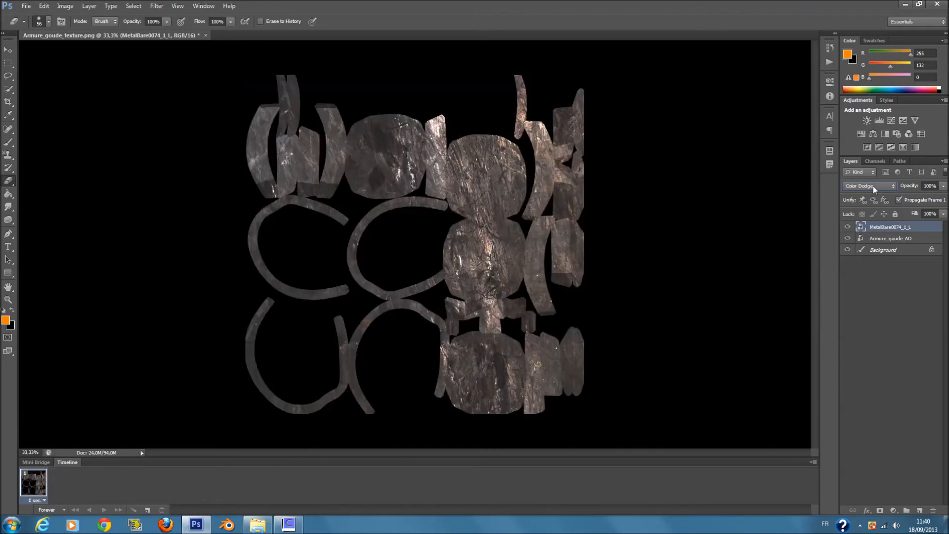
left_click(943, 214)
left_click_drag(910, 228, 940, 227)
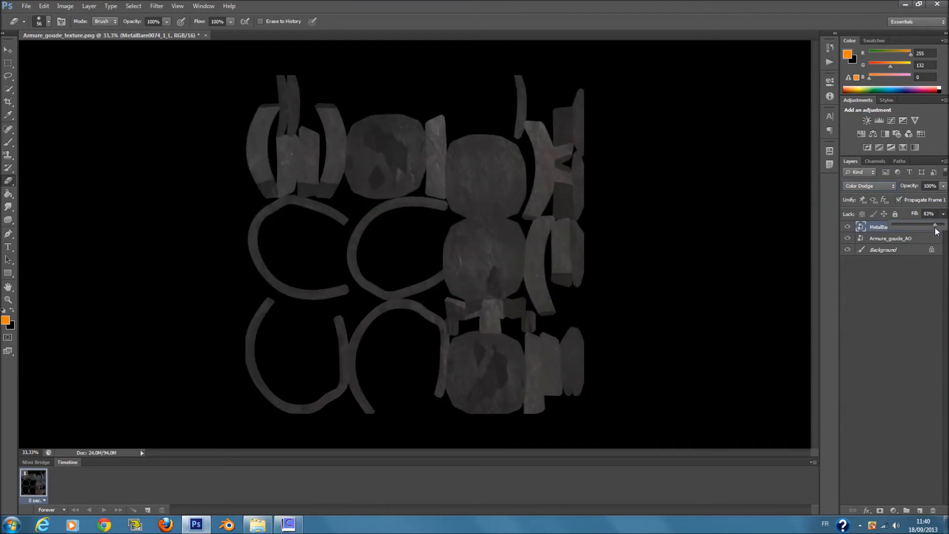
left_click(899, 263)
- Place the MetalBare0154_2_L image from the texture folder, stretch it over the whole canvas, and move its layer to the top of the stack
left_click(896, 240)
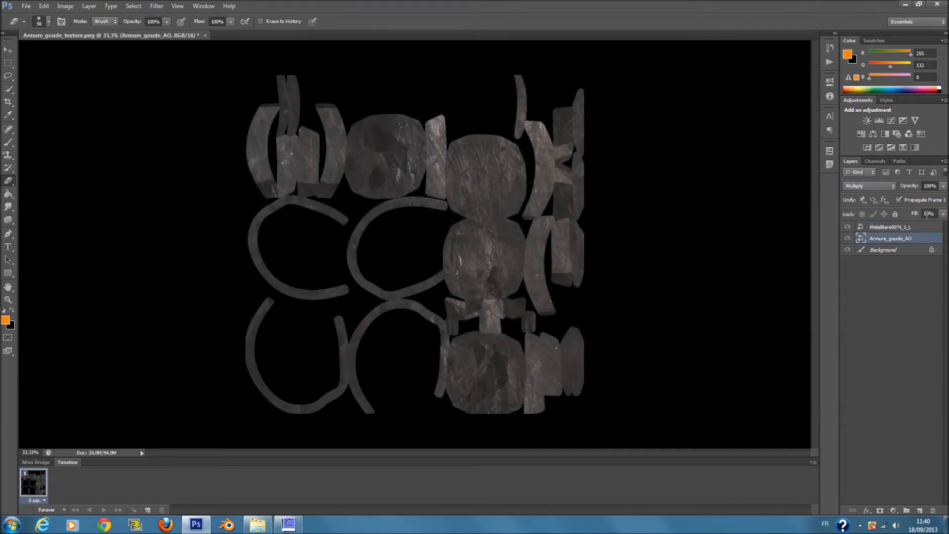
left_click(257, 524)
left_click(336, 156)
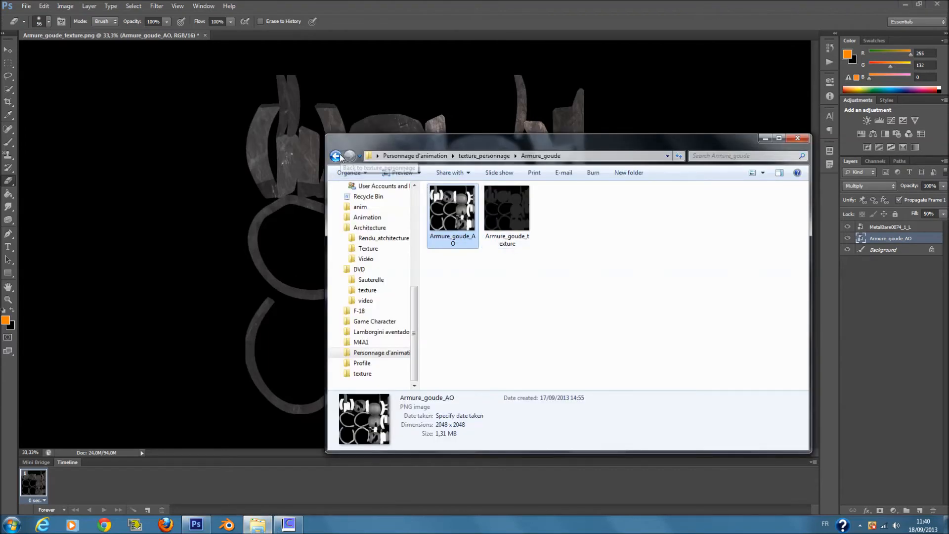
left_click(335, 156)
double_click(446, 202)
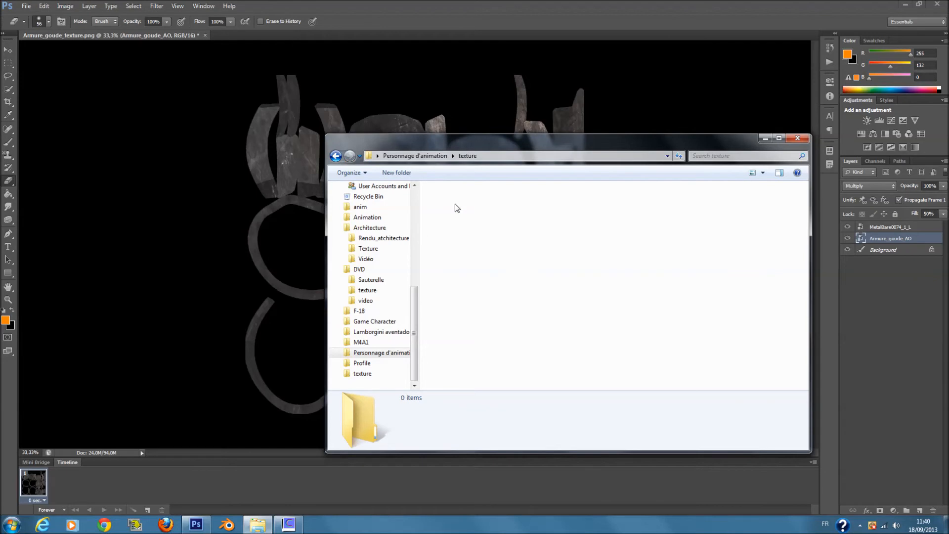
left_click_drag(726, 227, 295, 268)
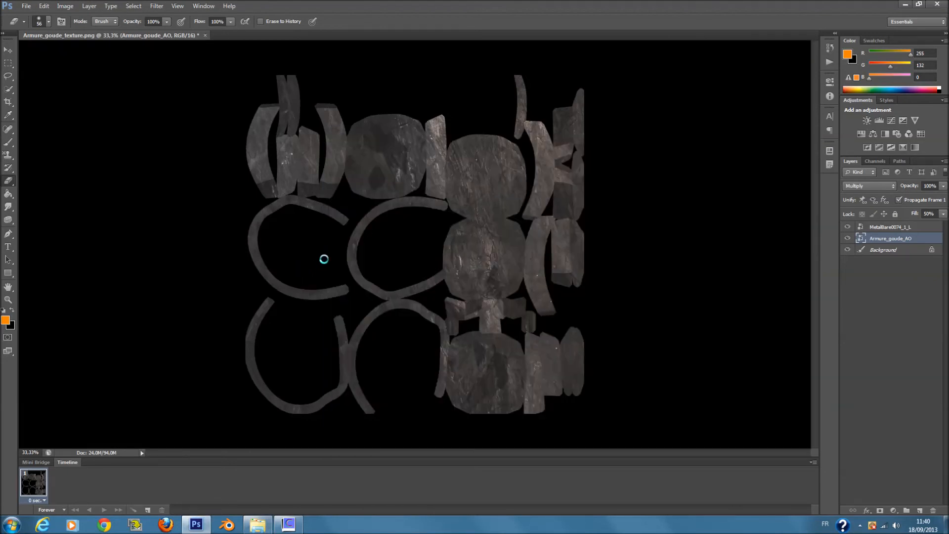
left_click_drag(416, 132, 406, 66)
left_click_drag(415, 357, 424, 419)
key("shift+alt+m")
key("Return")
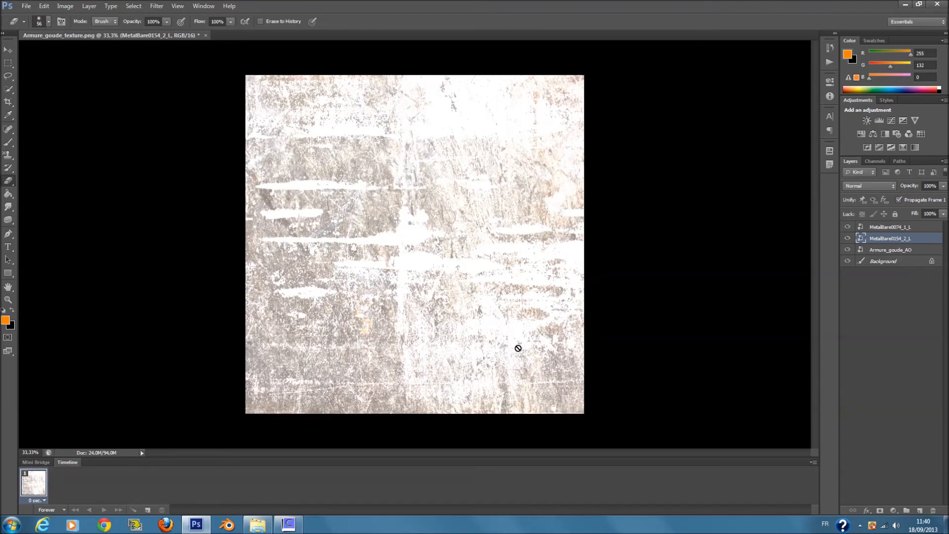
left_click(890, 227, "shift")
key("ctrl+z")
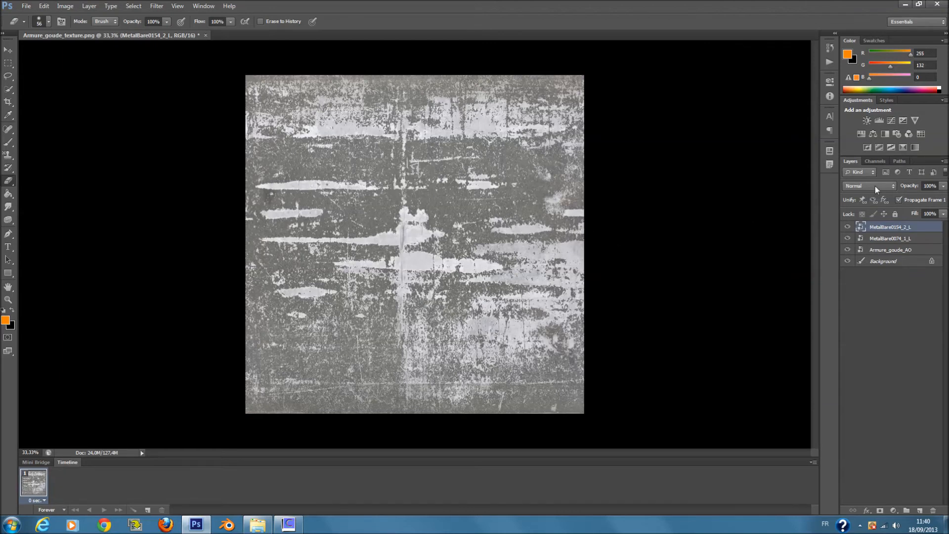
- Cycle the MetalBare0154_2_L layer's blend mode through the darkening modes to Color Dodge
scroll(875, 186, "down", 2)
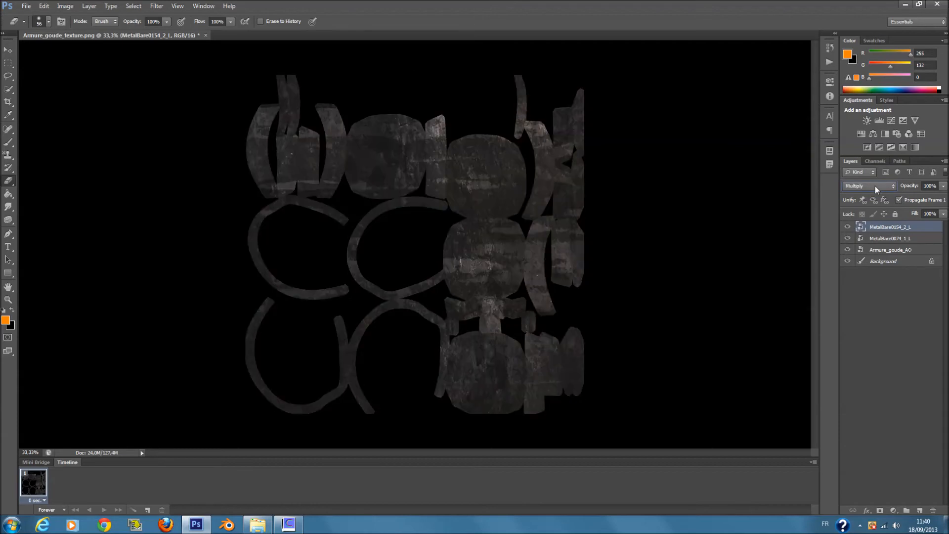
scroll(875, 186, "down", 1)
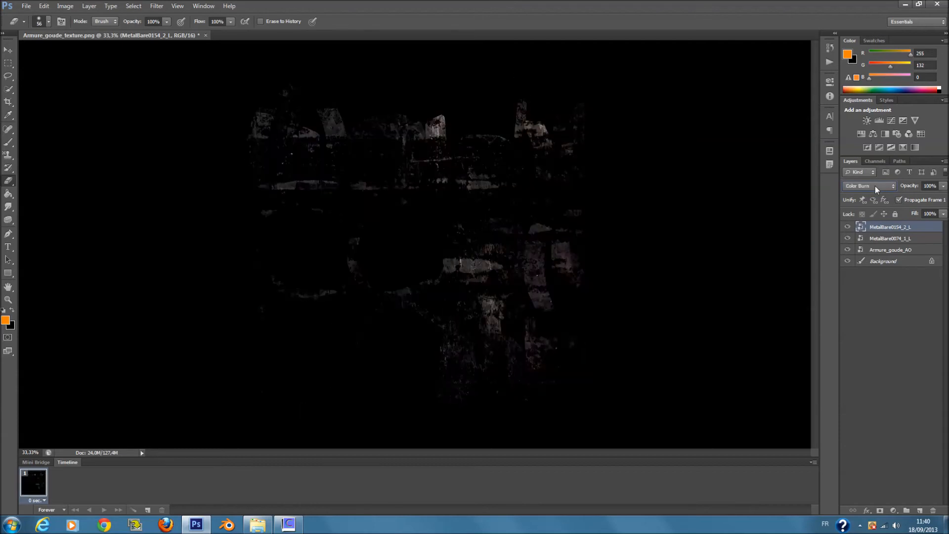
scroll(874, 186, "down", 5)
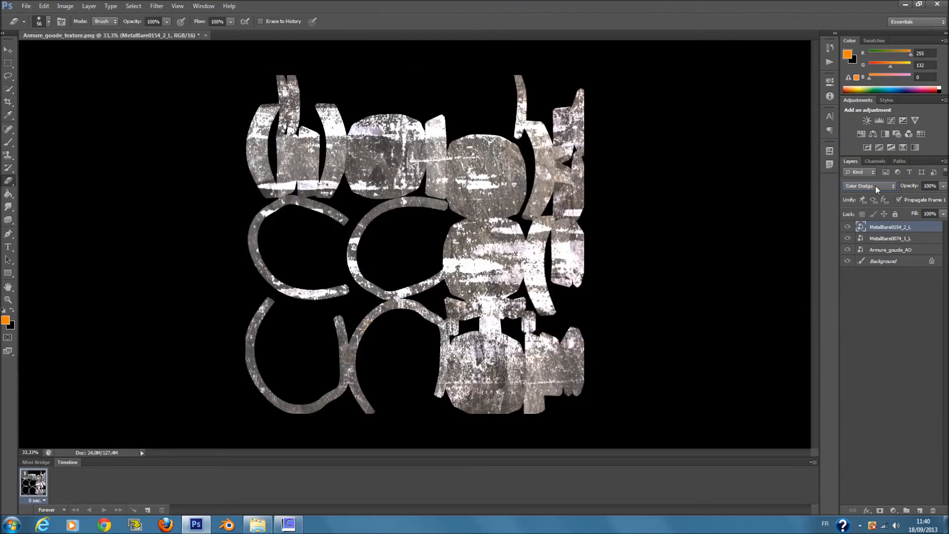
- Cycle the MetalBare0154_2_L layer's blend mode through the contrast, comparison and colour modes to Luminosity
scroll(876, 186, "down", 5)
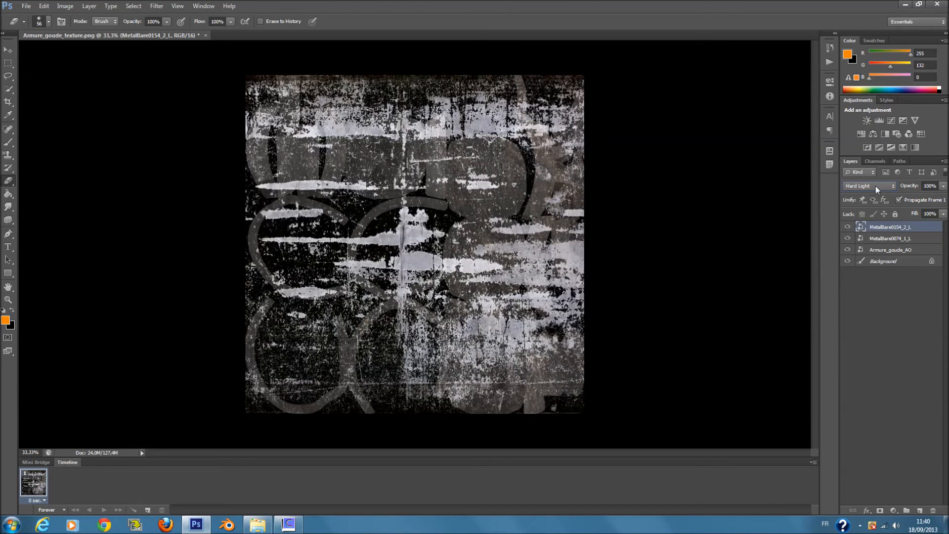
scroll(876, 186, "down", 5)
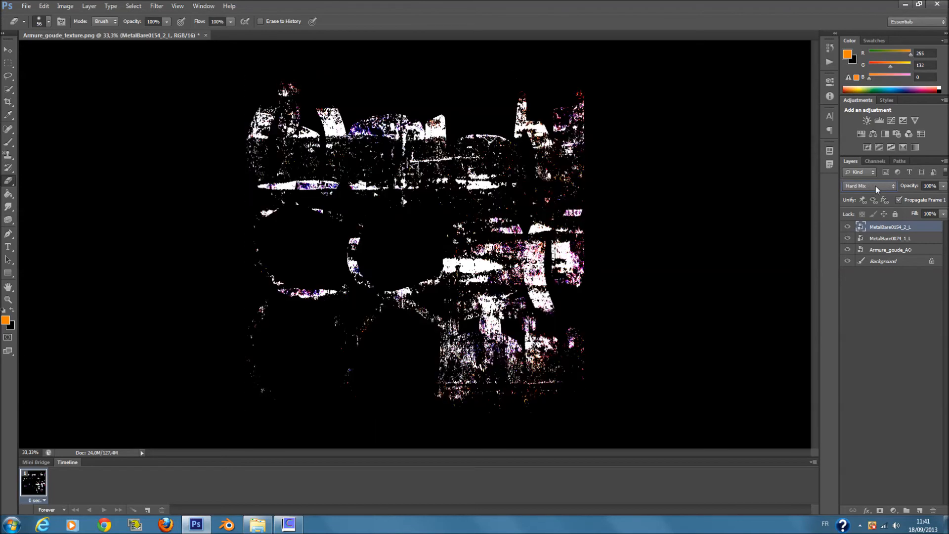
scroll(875, 185, "down", 3)
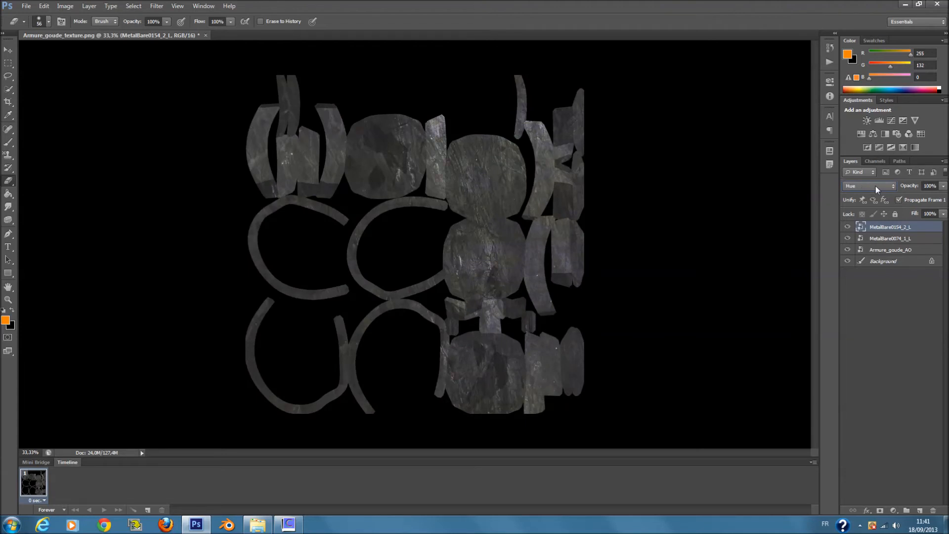
scroll(876, 186, "down", 3)
- Set the MetalBare0154_2_L layer's blend mode to Multiply and its fill to 75%
left_click(876, 186)
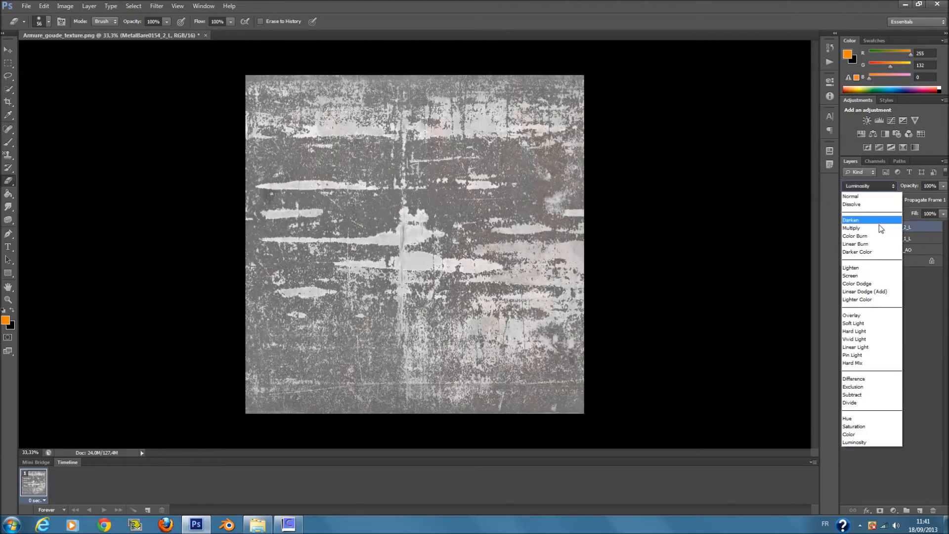
left_click(879, 220)
scroll(876, 185, "down", 1)
scroll(876, 185, "up", 1)
scroll(876, 186, "down", 1)
mouse_move(942, 213)
left_mouse_down()
mouse_move(917, 227)
mouse_move(930, 227)
left_mouse_up()
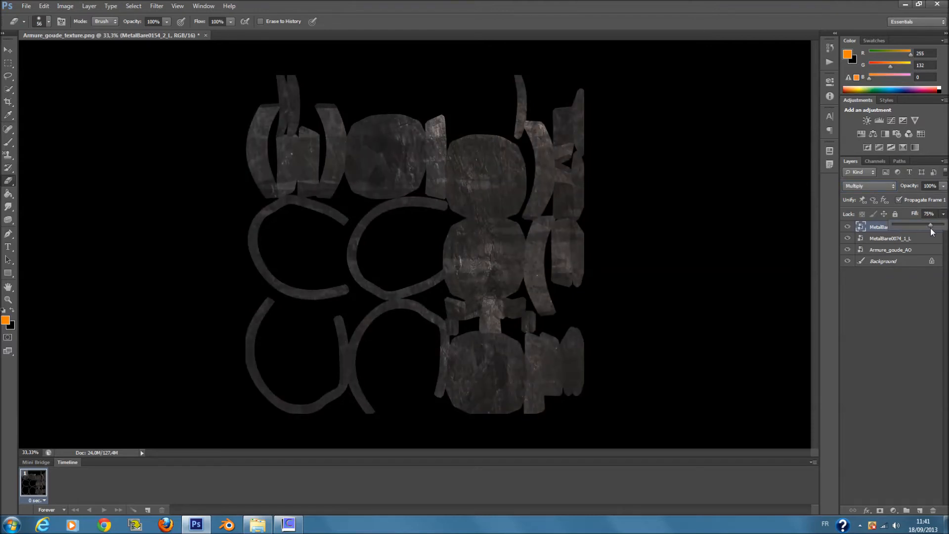
left_click(912, 307)
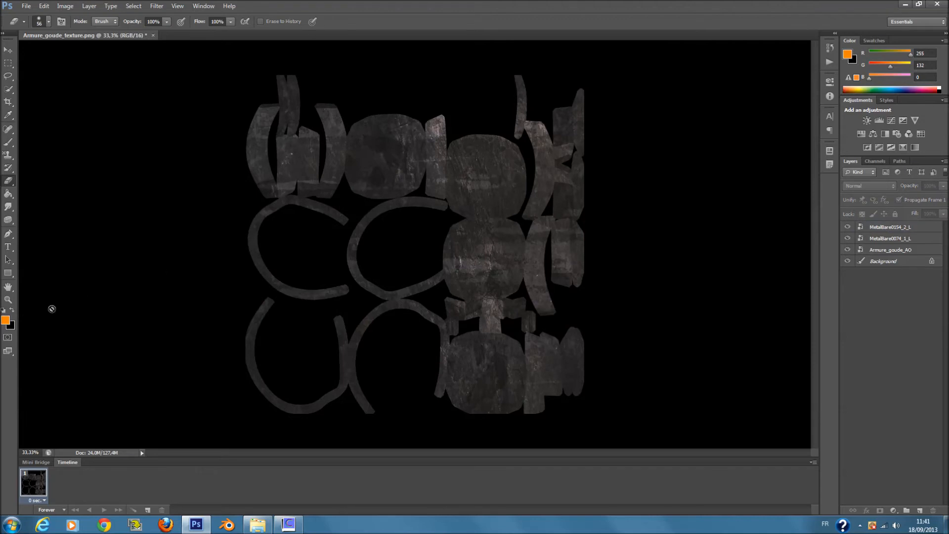
- Activate the Brush tool and add a new empty layer above MetalBare0154_2_L
left_click_drag(8, 143, 41, 143)
left_click(366, 209)
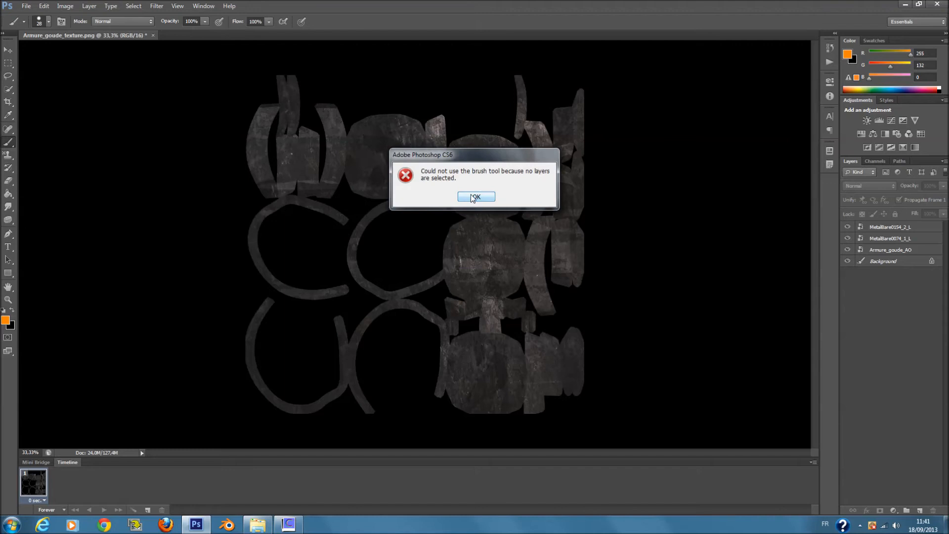
left_click(475, 197)
left_click(894, 230)
left_click(920, 510)
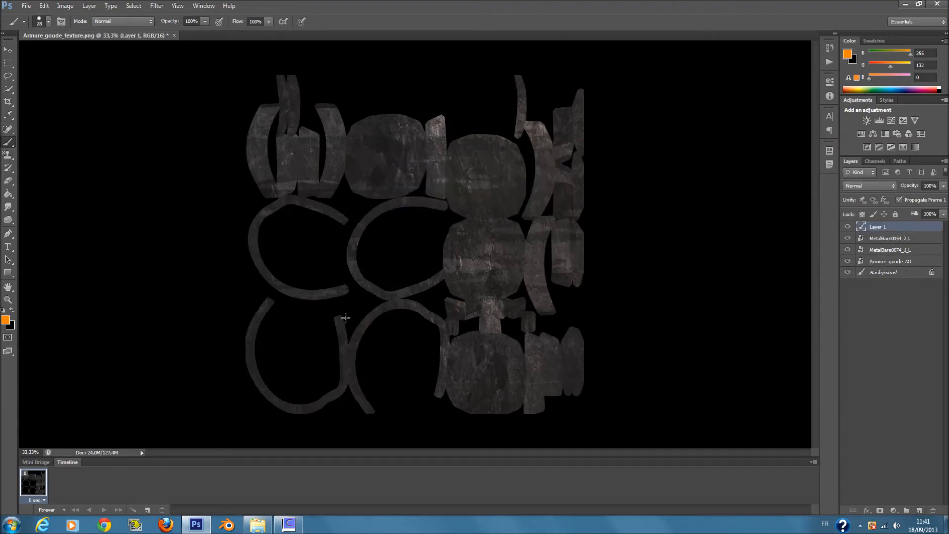
- Undo a test brush stroke on the new layer and set the foreground colour to light grey c3c3c3
left_click_drag(5, 143, 41, 143)
left_click_drag(360, 169, 397, 188)
key("ctrl+z")
left_click(5, 320)
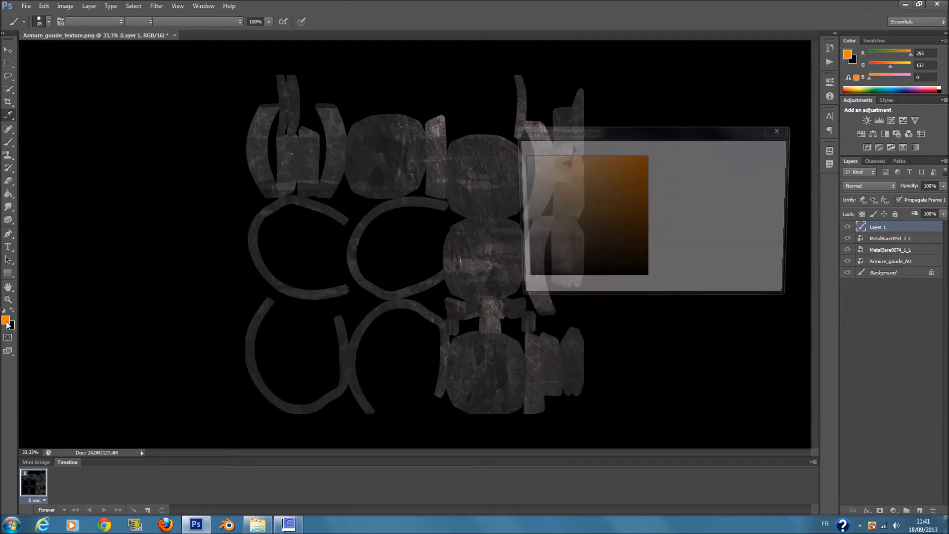
left_click_drag(567, 226, 509, 181)
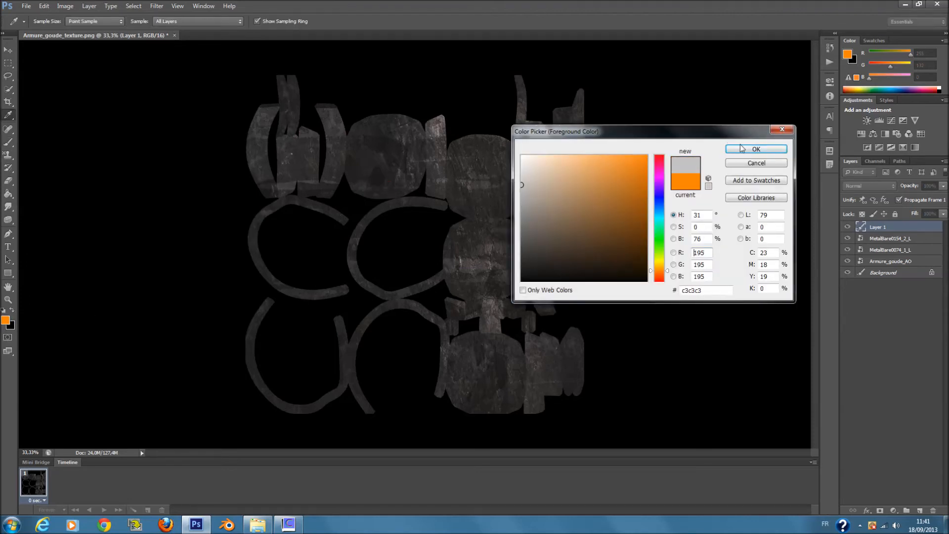
left_click(748, 148)
- Choose the faint textured 250 px brush preset, undo a test stroke, and reduce the brush size to 40 px
right_click(527, 236)
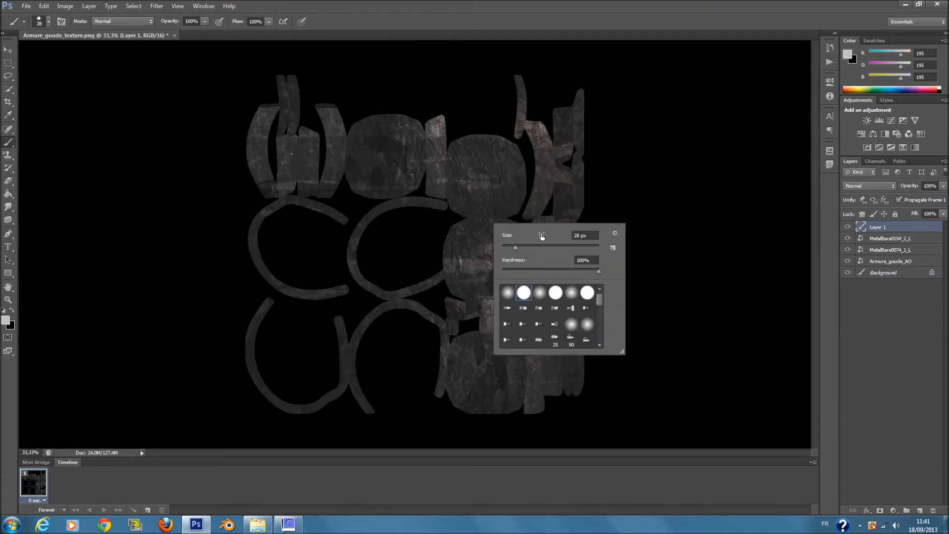
left_click_drag(600, 298, 605, 349)
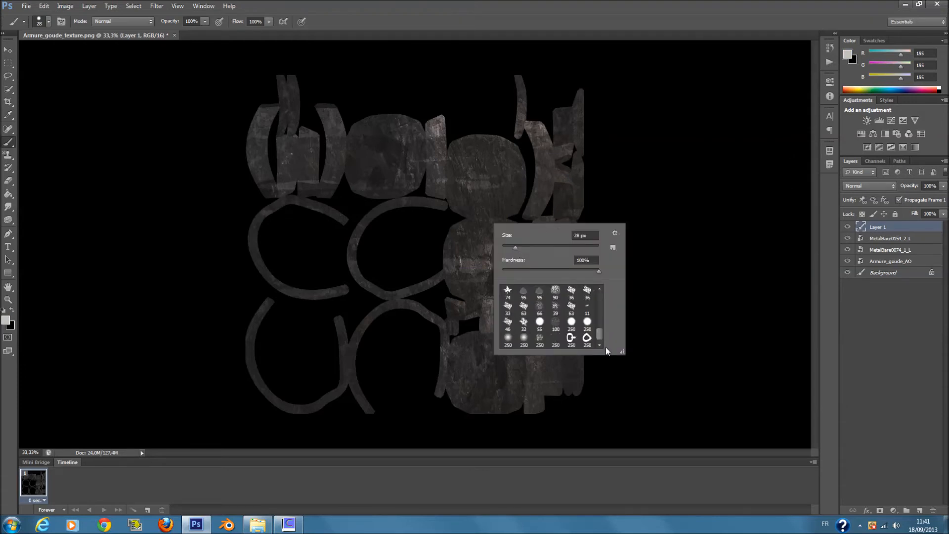
left_click(554, 340)
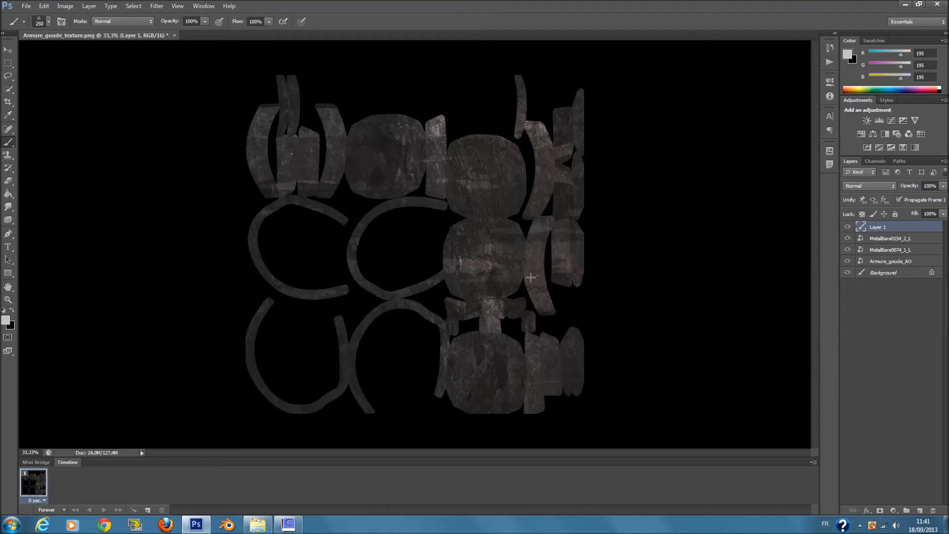
mouse_move(520, 264)
left_mouse_down()
mouse_move(526, 285)
mouse_move(519, 232)
mouse_move(497, 218)
mouse_move(460, 219)
mouse_move(445, 129)
left_mouse_up()
key("ctrl+z")
right_click(549, 257)
- Paint light grey worn edges along the borders of several armour pieces on Layer 1
left_click_drag(342, 168, 366, 196)
left_click_drag(327, 124, 319, 179)
mouse_move(522, 132)
left_mouse_down()
mouse_move(534, 179)
mouse_move(528, 200)
mouse_move(570, 188)
left_mouse_up()
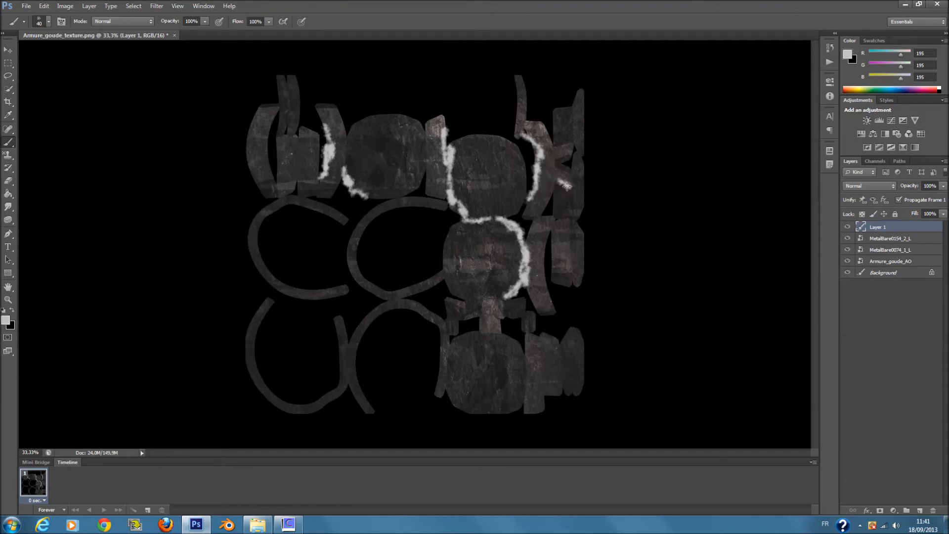
mouse_move(517, 356)
left_mouse_down()
mouse_move(525, 398)
mouse_move(526, 336)
mouse_move(550, 337)
mouse_move(562, 383)
left_mouse_up()
left_click_drag(456, 294, 458, 297)
- Set Layer 1's blend mode to Color Dodge and its fill to 75%
left_click(882, 183)
scroll(882, 186, "down", 4)
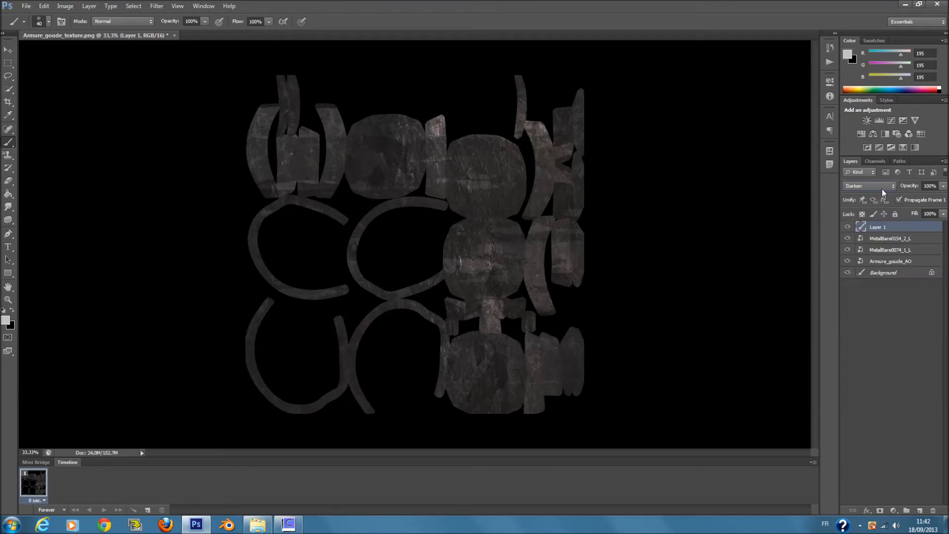
scroll(881, 189, "down", 5)
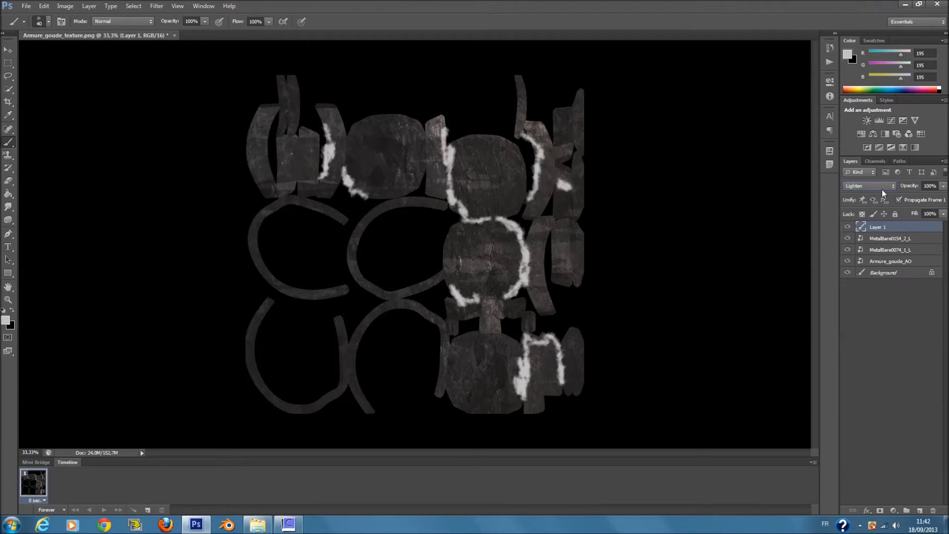
scroll(882, 189, "down", 1)
scroll(882, 188, "up", 1)
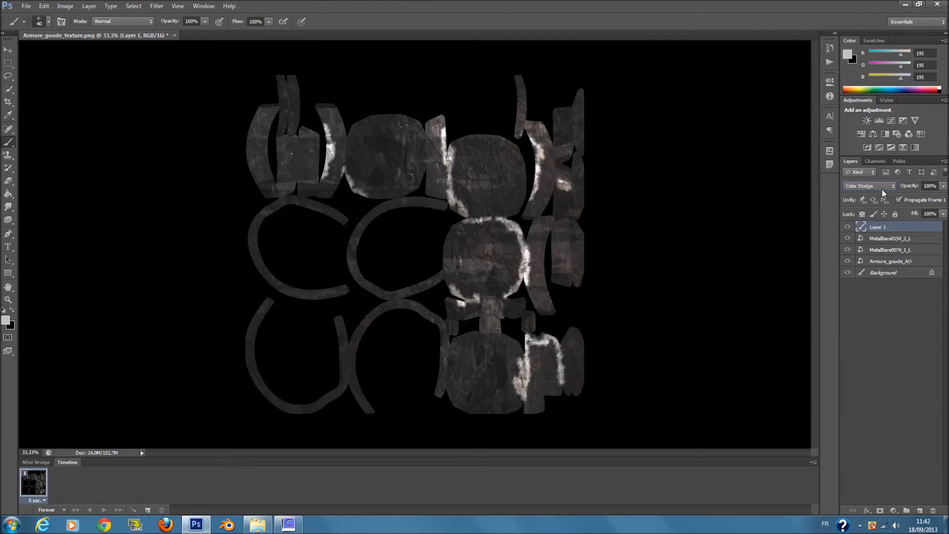
left_click(943, 214)
left_click_drag(910, 225, 927, 228)
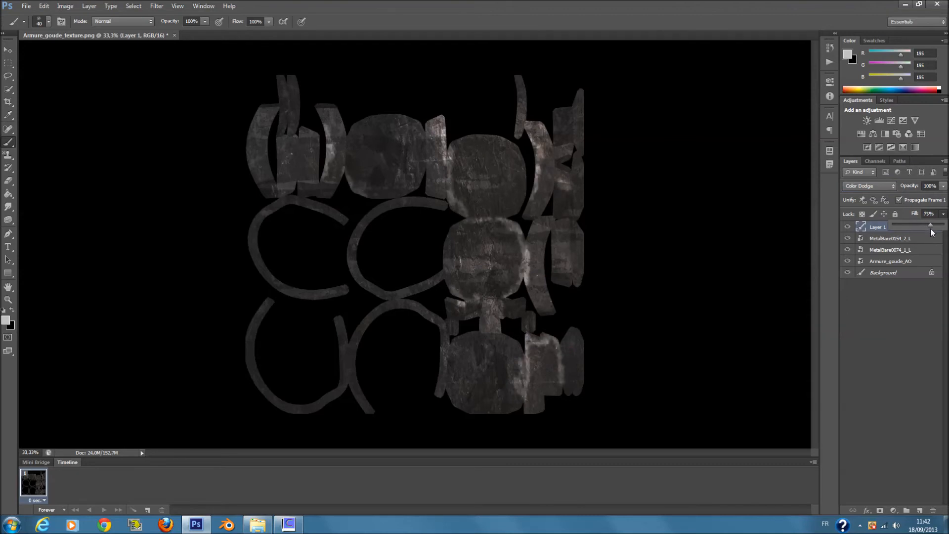
left_click(912, 284)
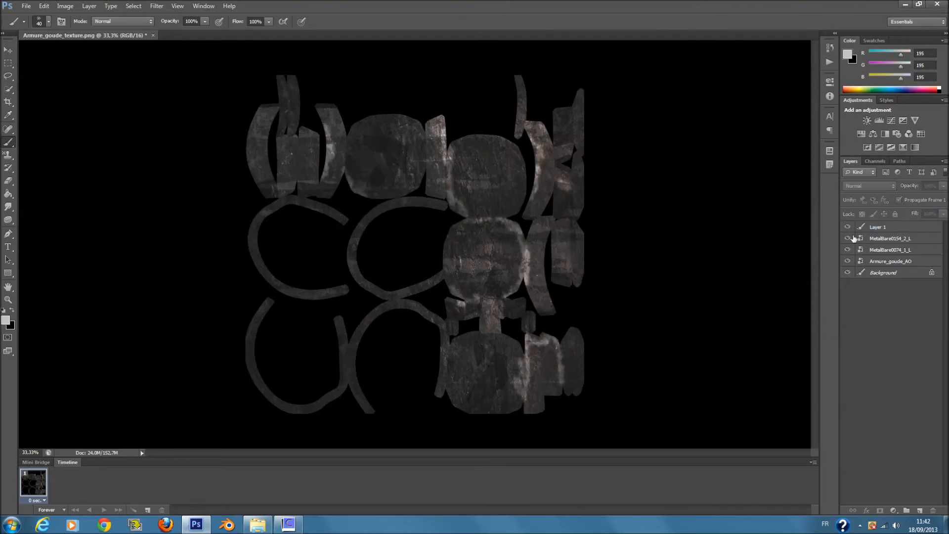
- Add another empty layer above Layer 1 for painting with the Brush tool
left_click(907, 238)
left_click(906, 228)
left_click(920, 510)
left_click(10, 145)
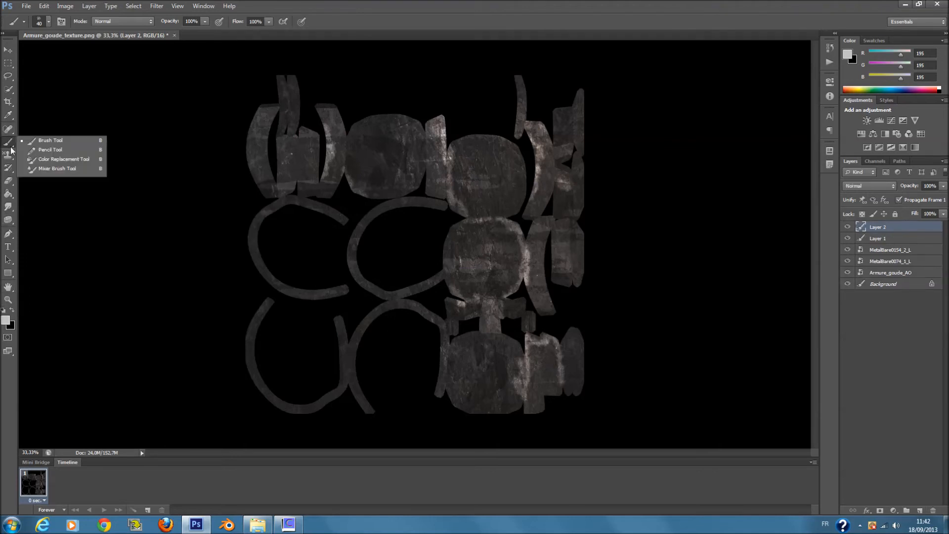
- Paint broad crossing streaks over the armour plates on Layer 2 with a 73 px flat bristle brush
right_click(488, 229)
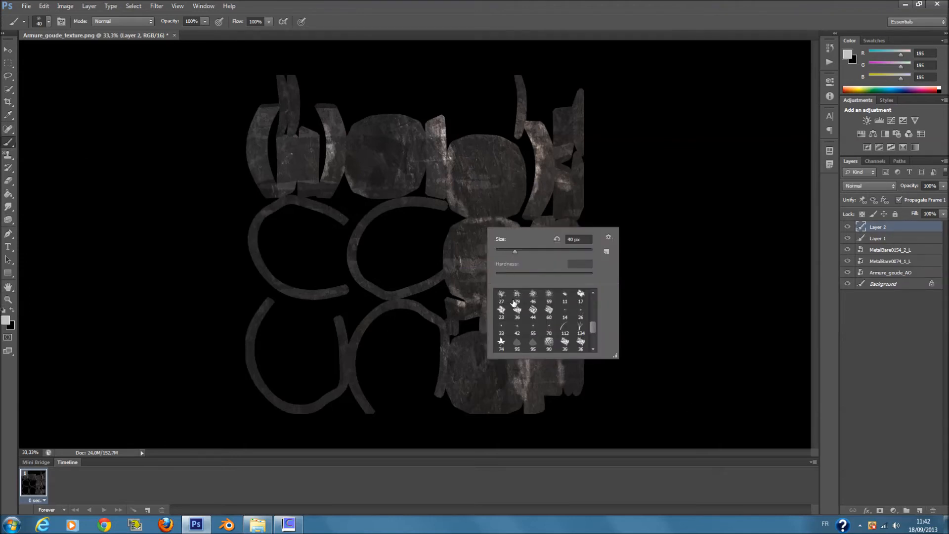
scroll(553, 302, "up", 3)
scroll(517, 303, "down", 1)
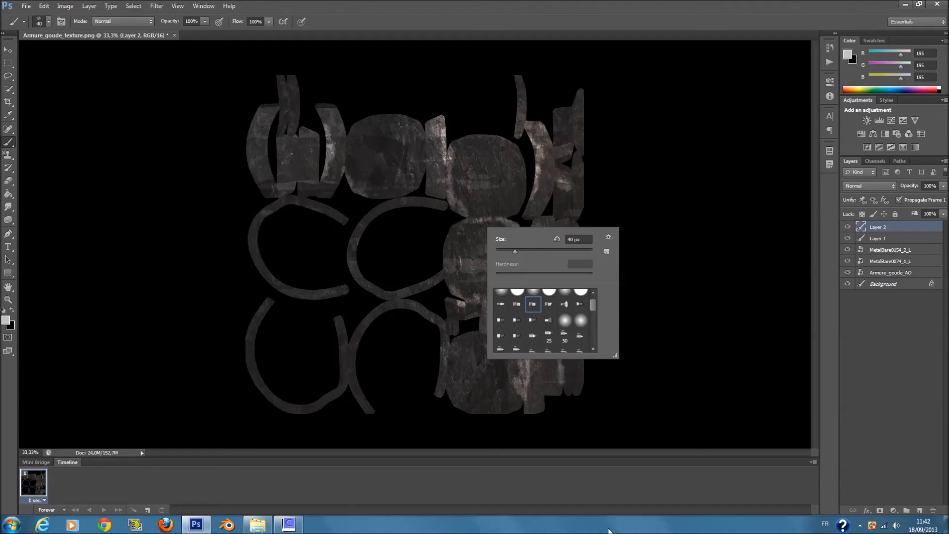
right_click(445, 183)
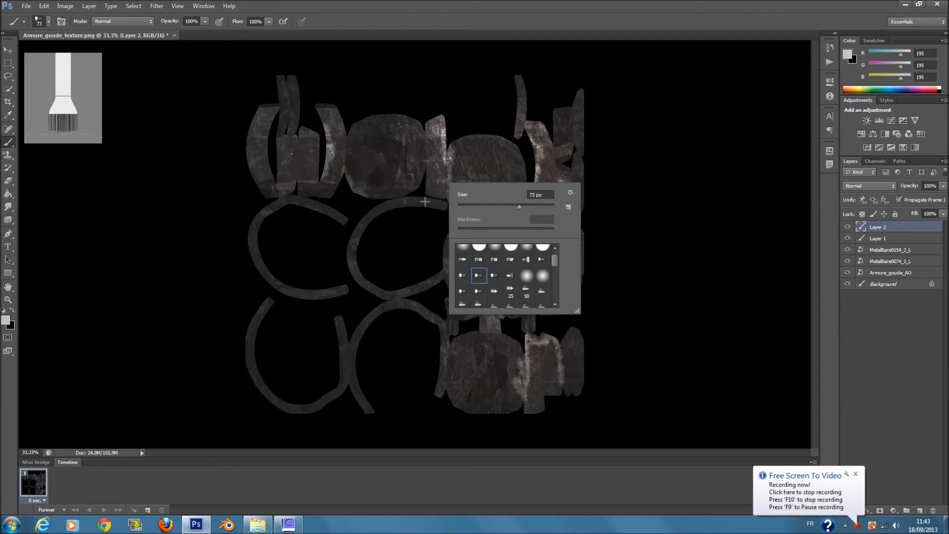
left_click(409, 154)
mouse_move(408, 154)
left_mouse_down()
mouse_move(408, 203)
mouse_move(393, 132)
left_mouse_up()
mouse_move(352, 188)
left_mouse_down()
mouse_move(403, 145)
mouse_move(295, 154)
mouse_move(285, 118)
left_mouse_up()
left_click_drag(477, 144, 477, 292)
left_click_drag(497, 227, 479, 312)
left_click_drag(519, 343, 478, 386)
mouse_move(464, 328)
left_mouse_down()
mouse_move(518, 401)
mouse_move(551, 350)
left_mouse_up()
left_click_drag(557, 259, 550, 257)
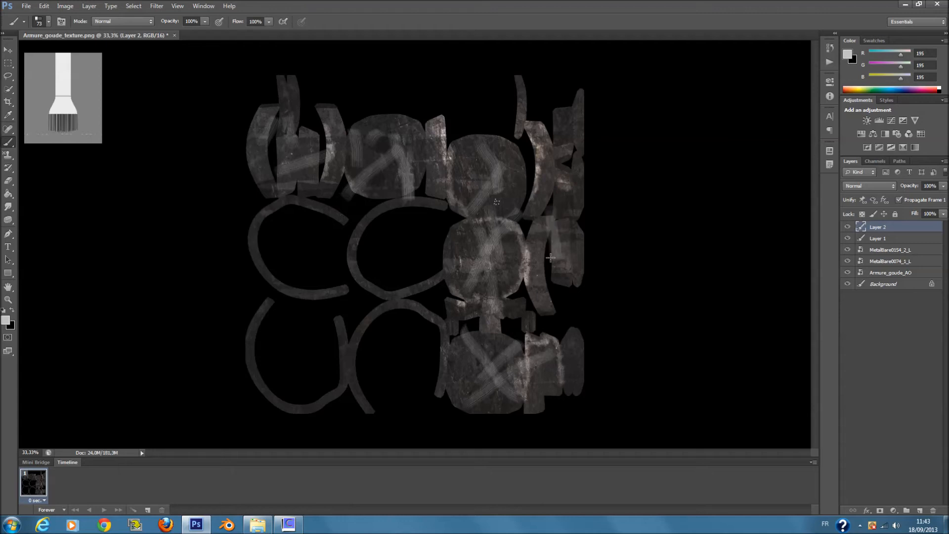
left_click_drag(569, 222, 556, 281)
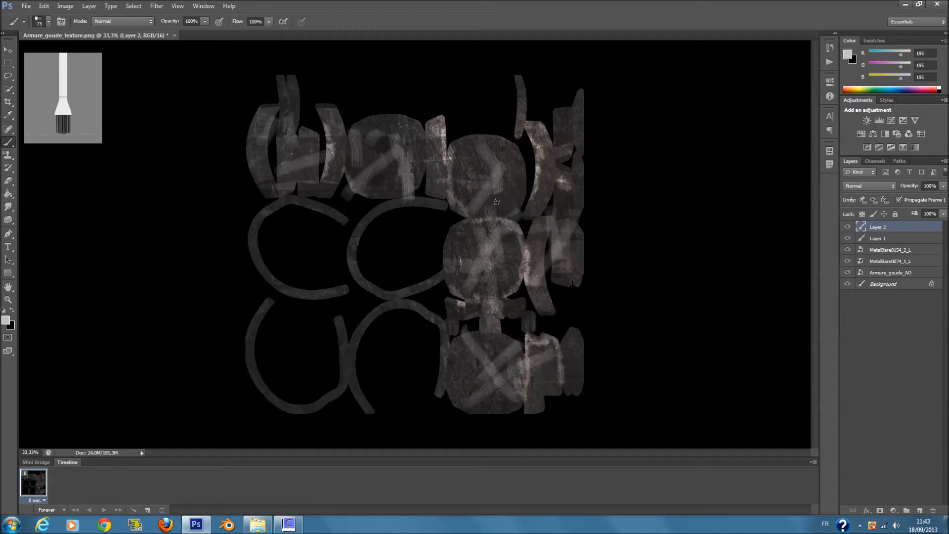
left_click_drag(578, 113, 532, 244)
left_click_drag(514, 140, 564, 180)
- Try a stroke across the upper plates with the 73 px fan bristle brush and undo it
right_click(516, 224)
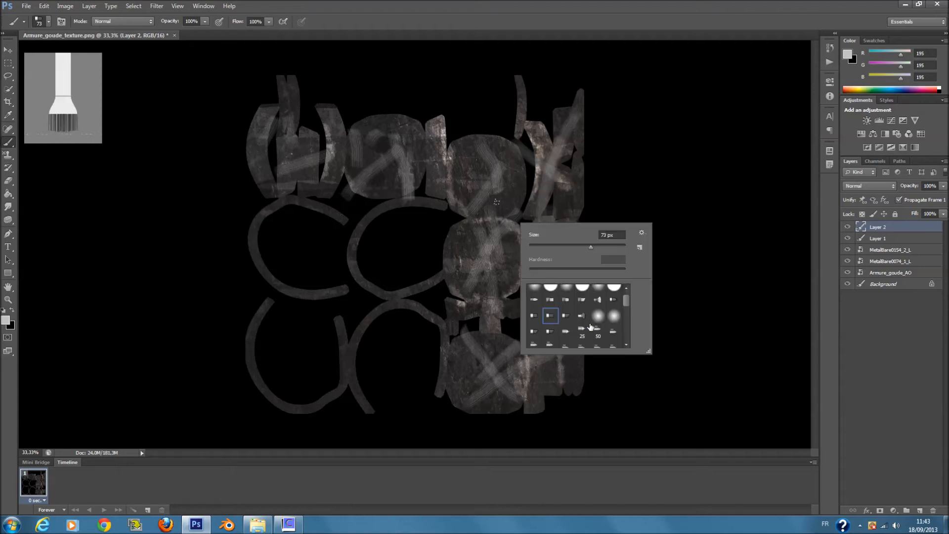
left_click(582, 316)
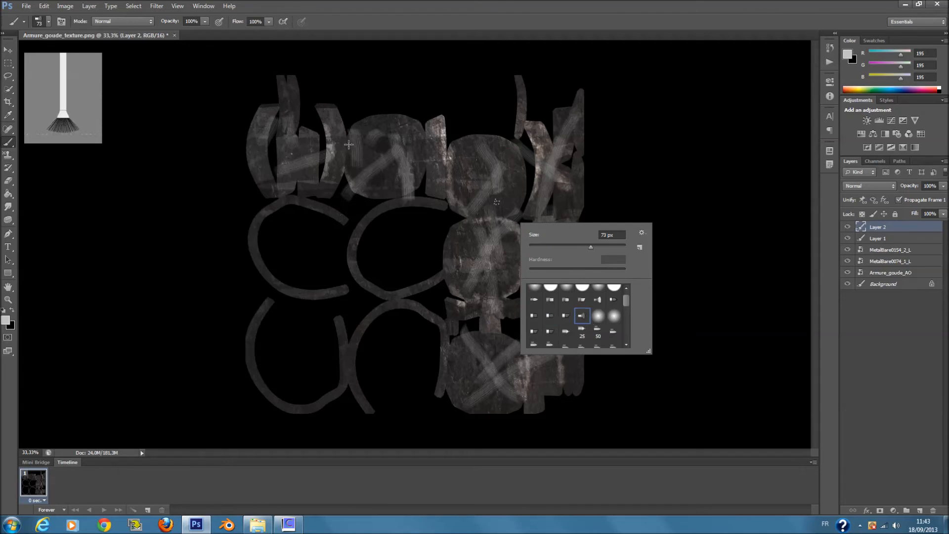
left_click_drag(349, 144, 470, 178)
key("ctrl+z")
- Scribble thin scratch lines across the armour pieces on Layer 2 with the pointed bristle brush at 14 px
right_click(498, 195)
scroll(554, 284, "up", 1)
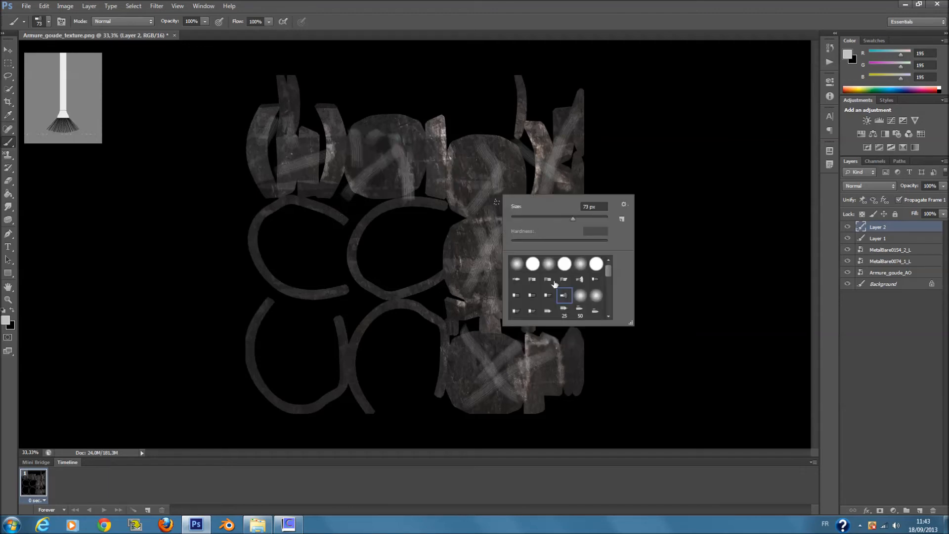
left_click(595, 279)
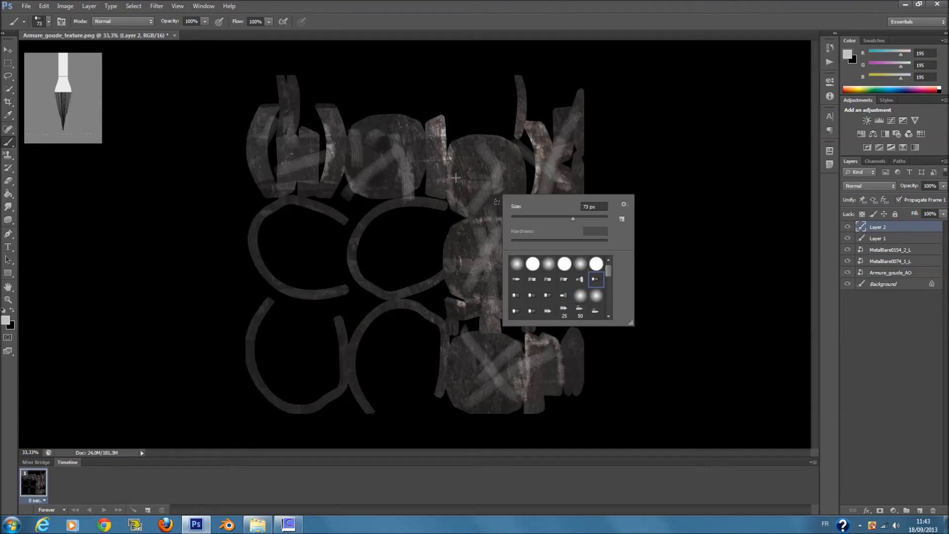
left_click_drag(451, 159, 518, 225)
key("ctrl+z")
right_click(477, 170)
left_click(500, 190)
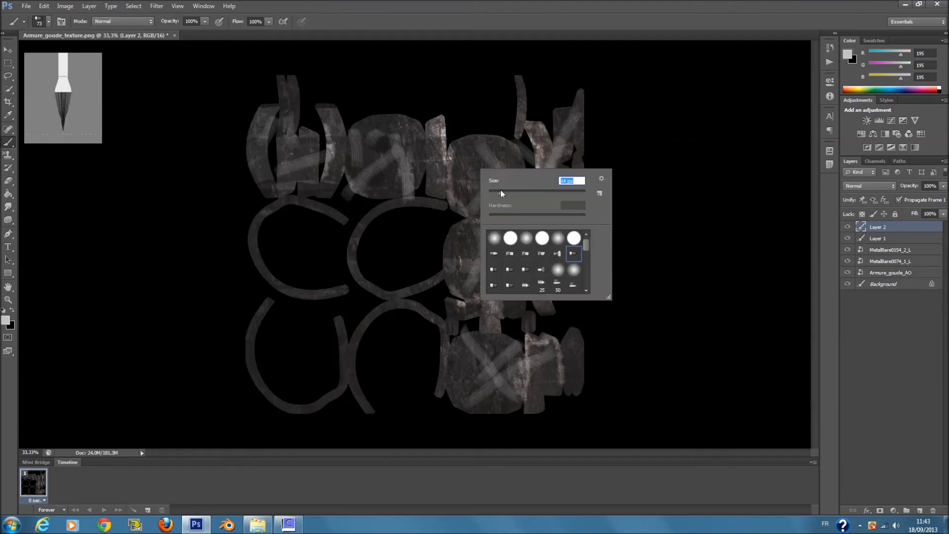
key("Return")
mouse_move(468, 193)
left_mouse_down()
mouse_move(494, 183)
mouse_move(439, 184)
mouse_move(366, 158)
mouse_move(284, 190)
mouse_move(296, 144)
mouse_move(366, 148)
mouse_move(479, 232)
mouse_move(538, 312)
mouse_move(573, 410)
mouse_move(566, 157)
mouse_move(495, 124)
mouse_move(401, 125)
left_mouse_up()
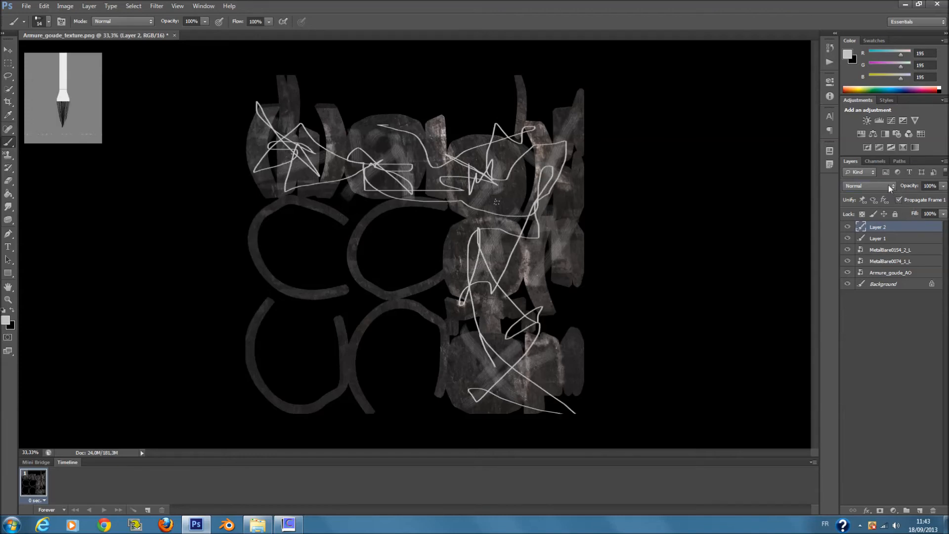
- Compare the available blend modes on Layer 2 and set it to Overlay
scroll(885, 185, "down", 2)
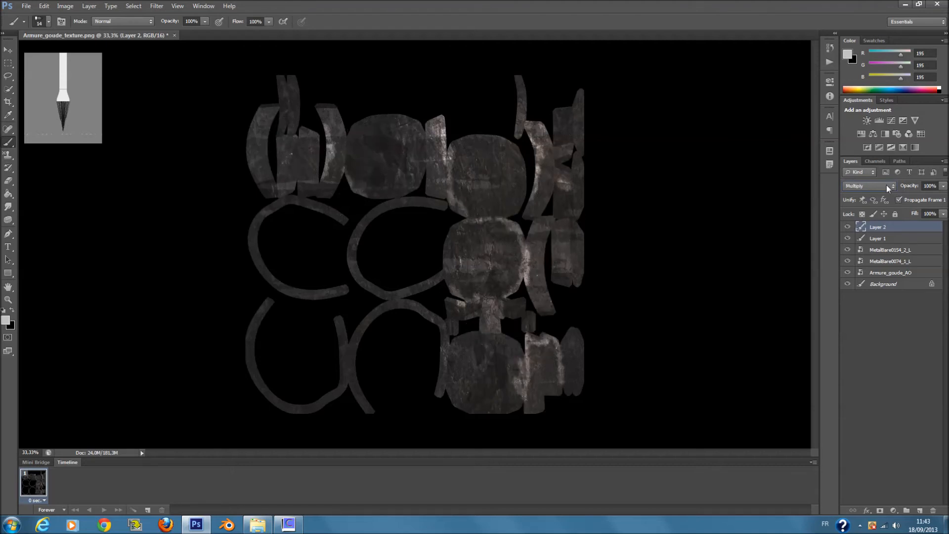
scroll(885, 185, "down", 1)
scroll(885, 185, "down", 8)
scroll(885, 184, "down", 2)
scroll(886, 184, "up", 1)
scroll(886, 184, "down", 4)
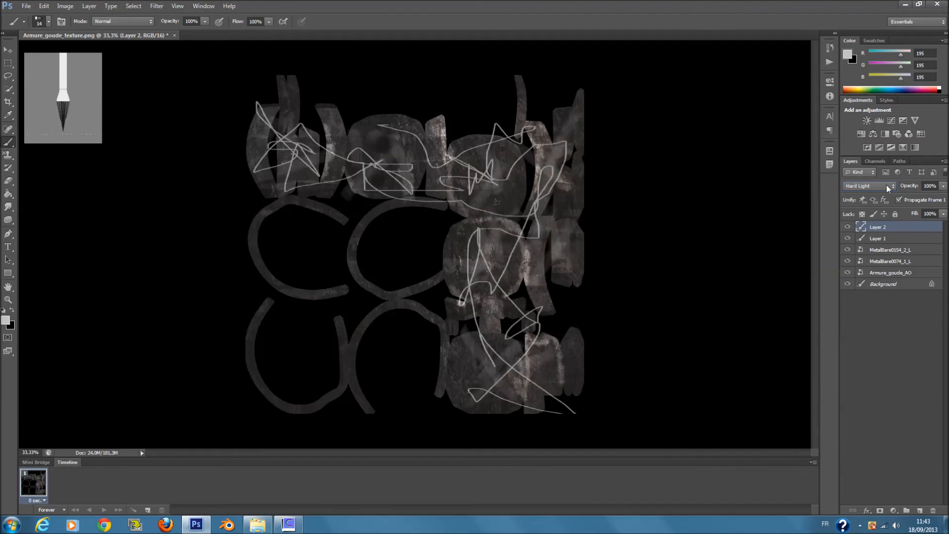
scroll(886, 185, "down", 5)
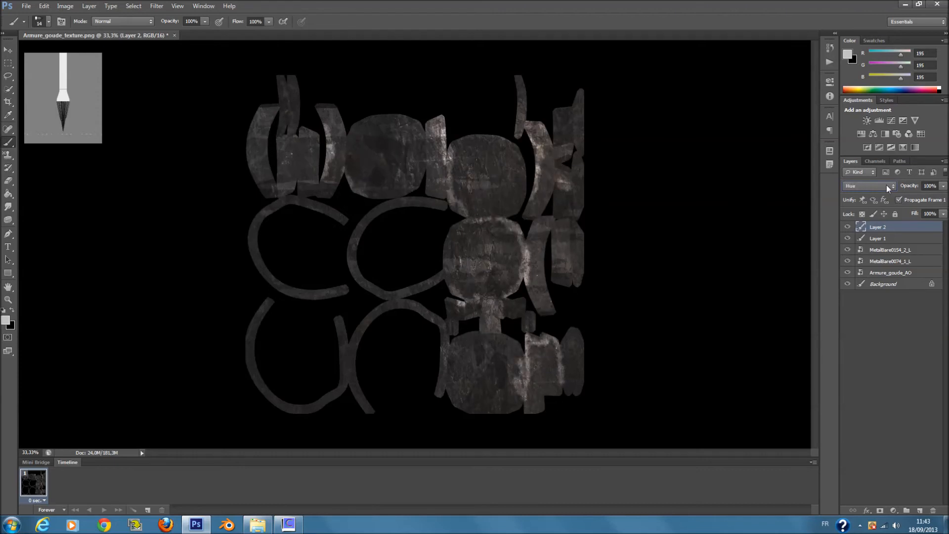
left_click(886, 185)
left_click(882, 315)
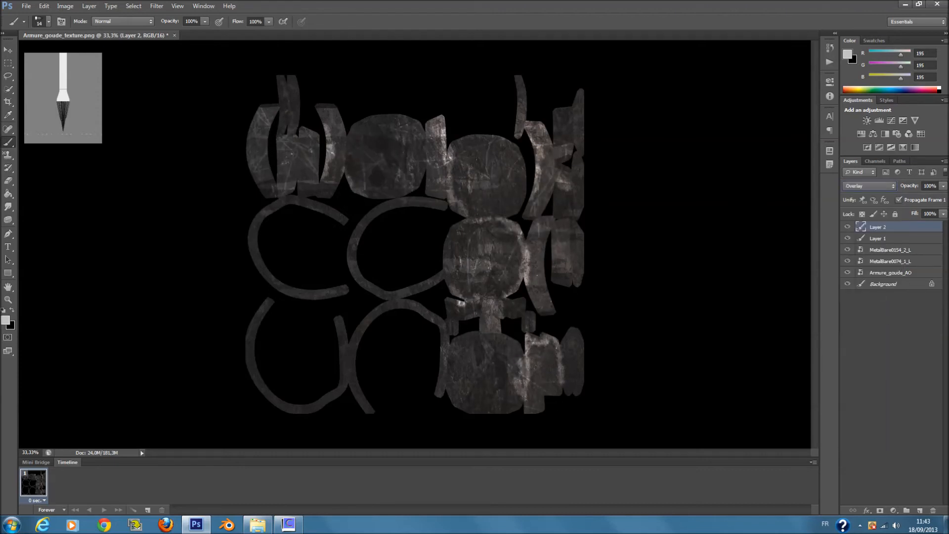
- Set the fill of Layer 2 to 66% and fine-tune the fill of Layer 1
left_click(943, 213)
left_click(512, 191)
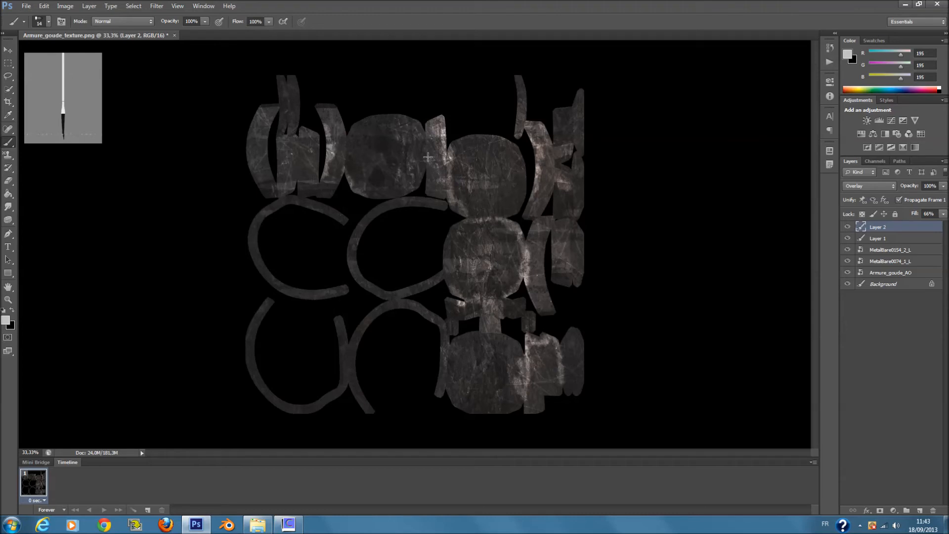
left_click(877, 239)
left_click(944, 214)
left_click_drag(931, 227, 939, 229)
left_click(940, 329)
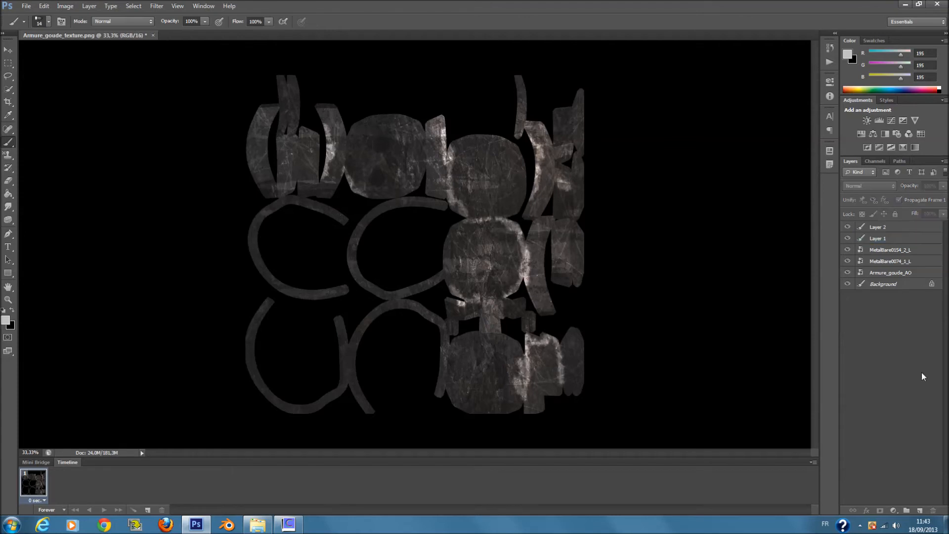
- Save a PNG copy of the layered texture as Armure_goude_texture1.png in the Armure_goude folder
left_click(33, 7)
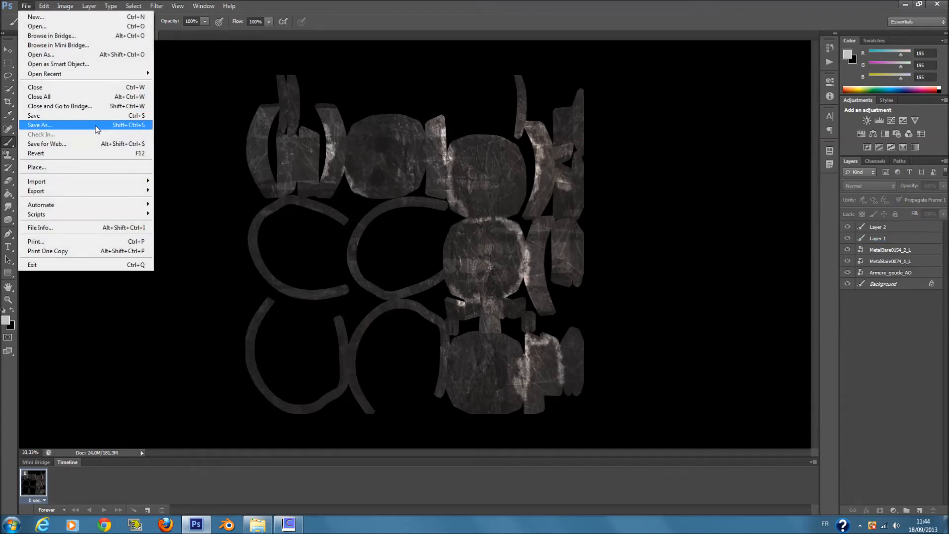
left_click(54, 121)
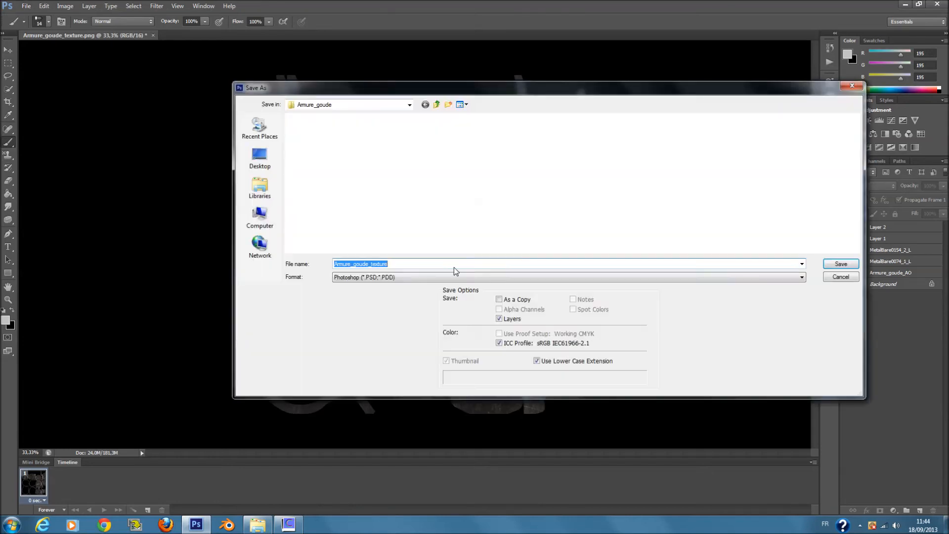
left_click(453, 276)
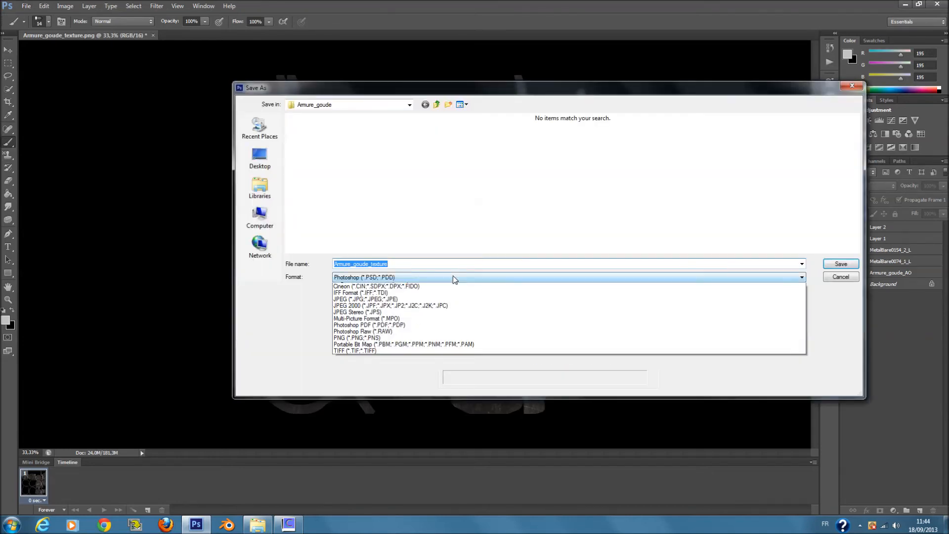
left_click(415, 351)
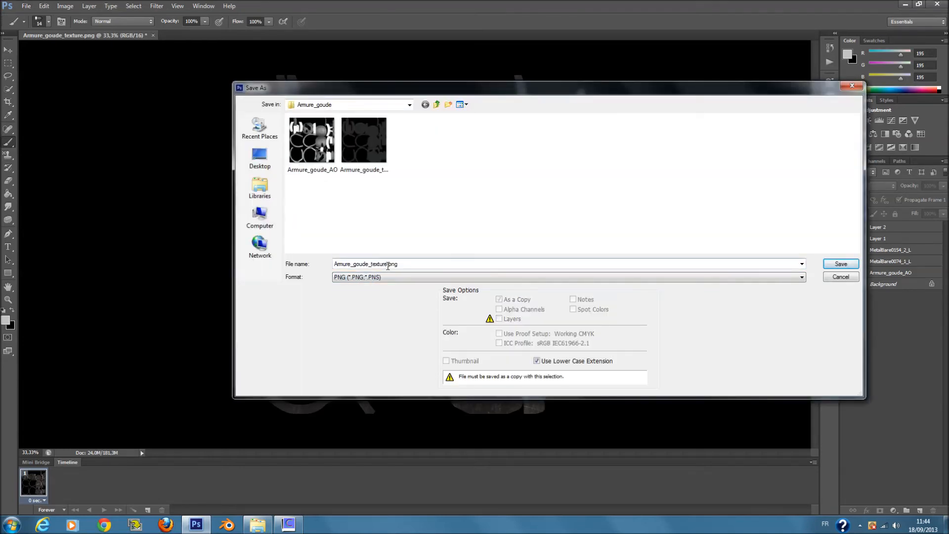
double_click(386, 265)
left_click(386, 265)
double_click(388, 266)
left_click(389, 266)
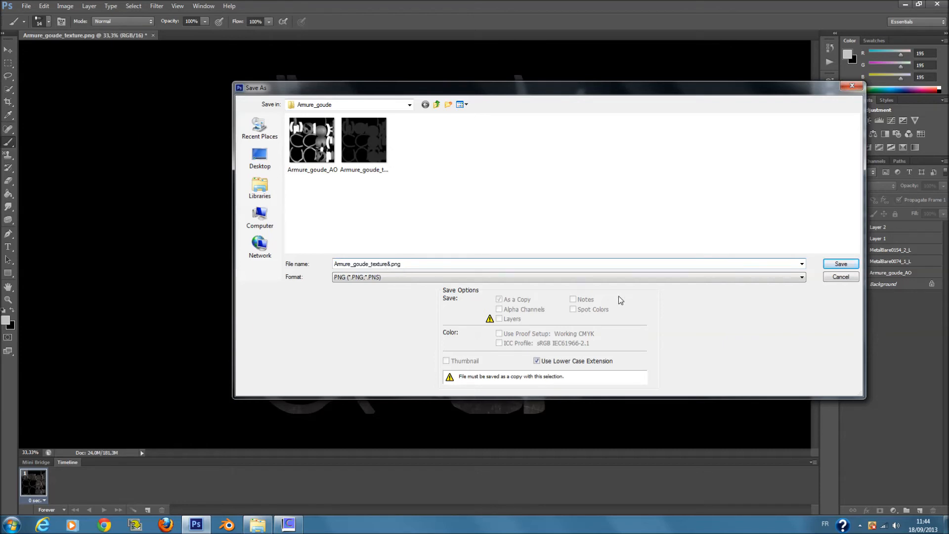
left_click(840, 263)
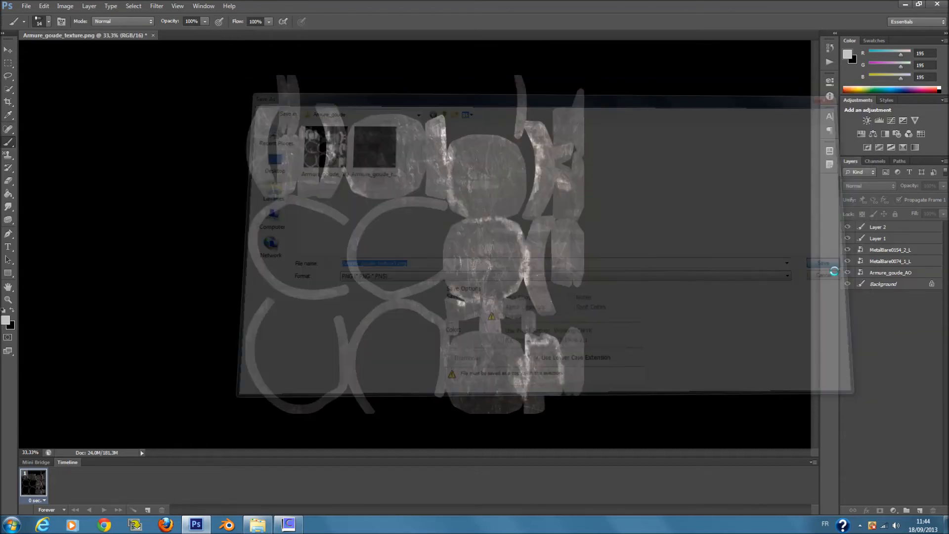
left_click(528, 166)
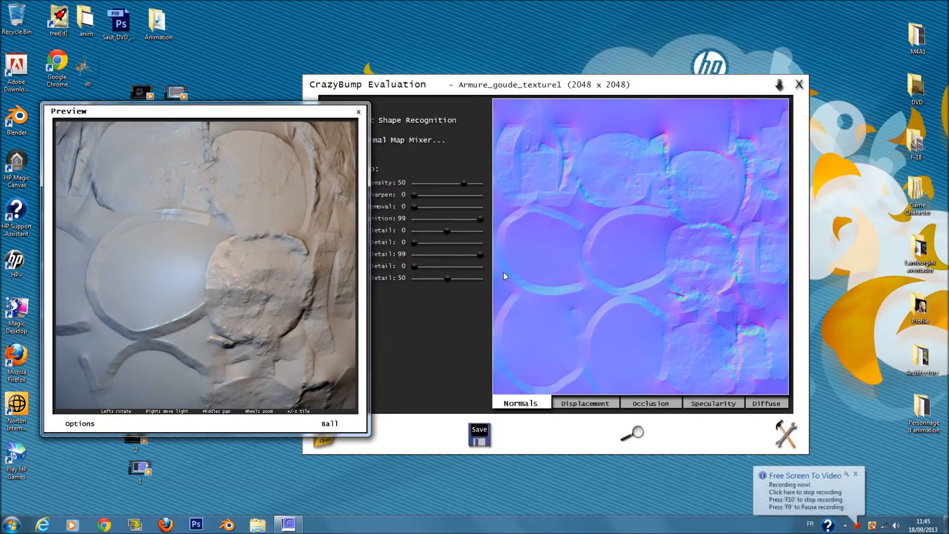
- In CrazyBump, set the normal map's Sharpen to 99 and the displacement map's Depth to 99 and surface detail to 66
left_click_drag(548, 87, 560, 86)
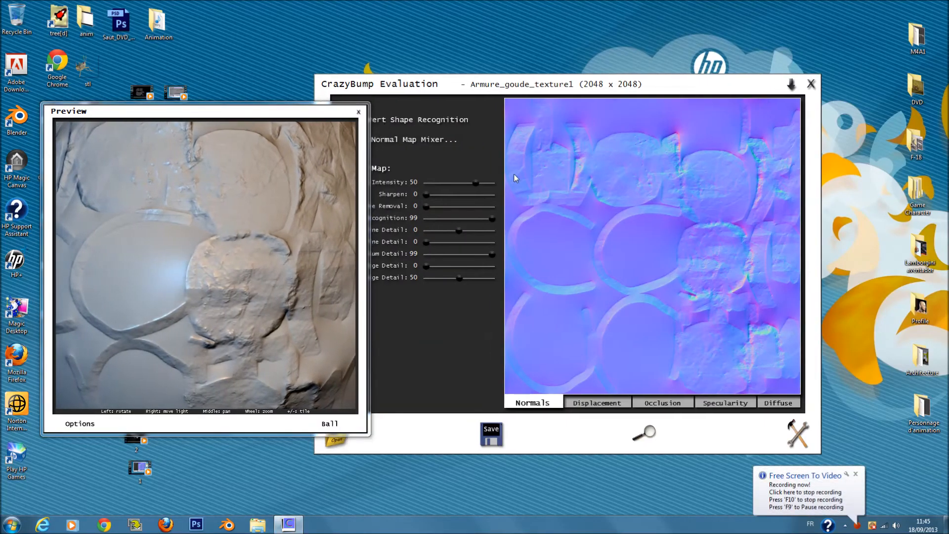
left_click_drag(440, 193, 508, 196)
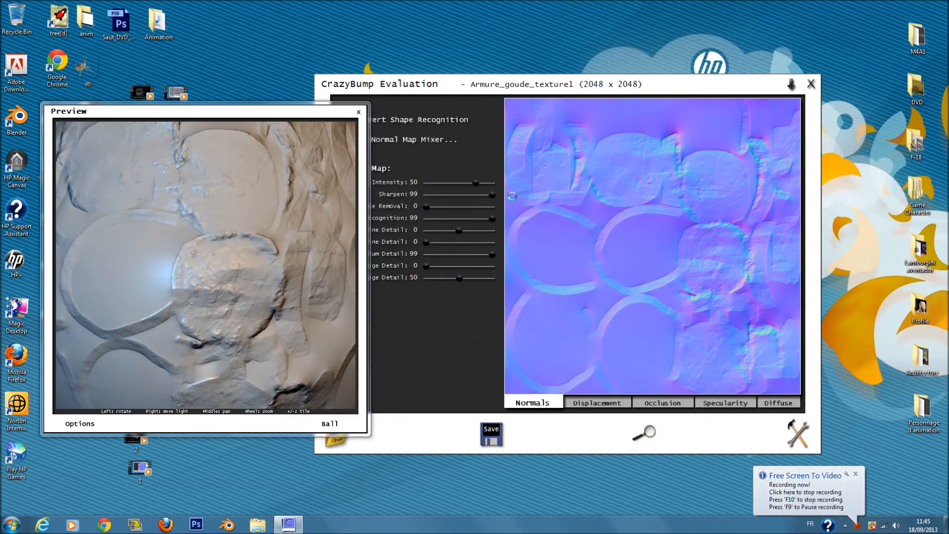
left_click(588, 403)
left_click_drag(426, 339, 493, 339)
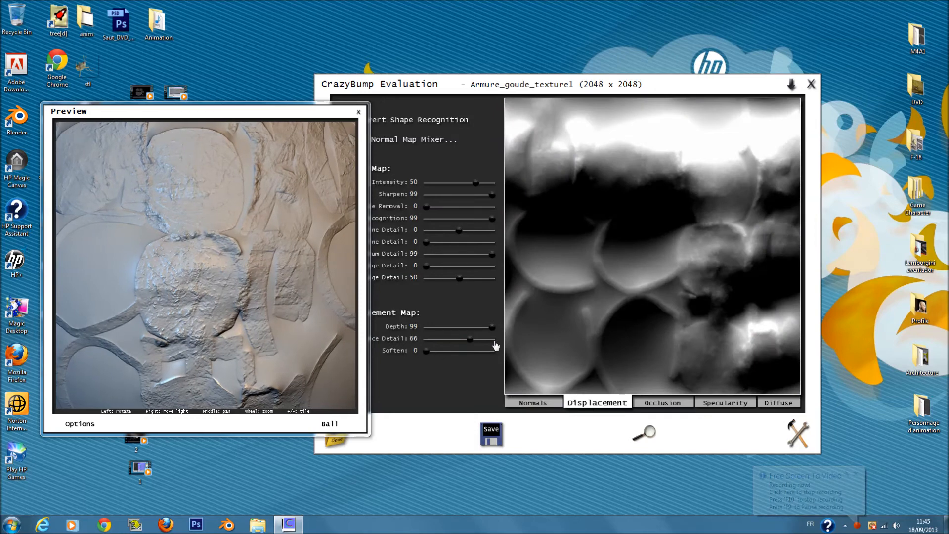
- Set the occlusion map's surface detail to 88 and the specularity map's brightness to 29, contrast to 99 and influences to 11 and 22
left_click(662, 403)
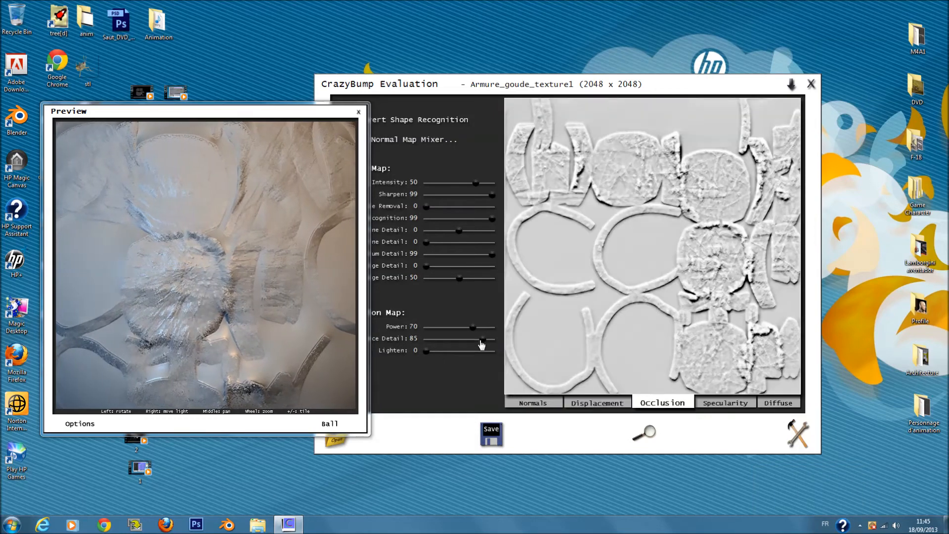
left_click_drag(492, 339, 480, 340)
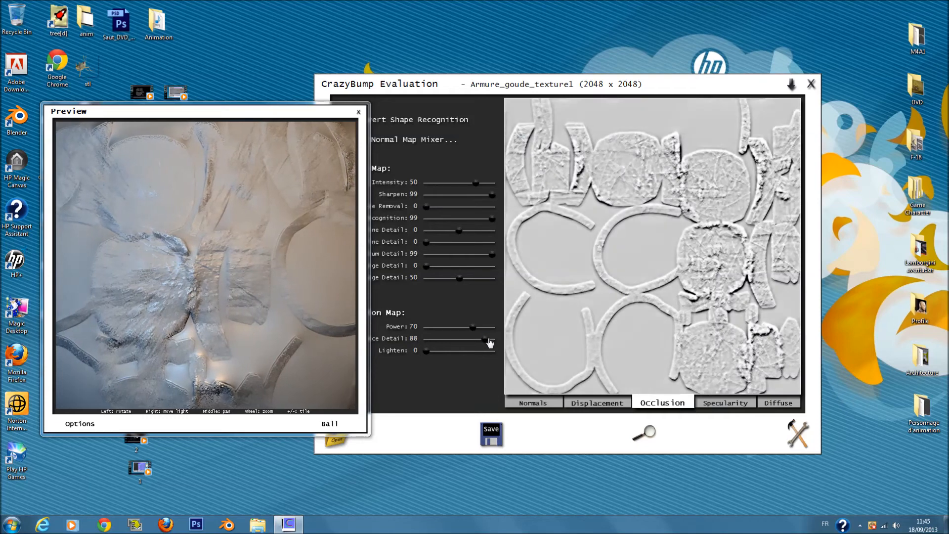
left_click(725, 403)
left_click_drag(479, 351, 502, 368)
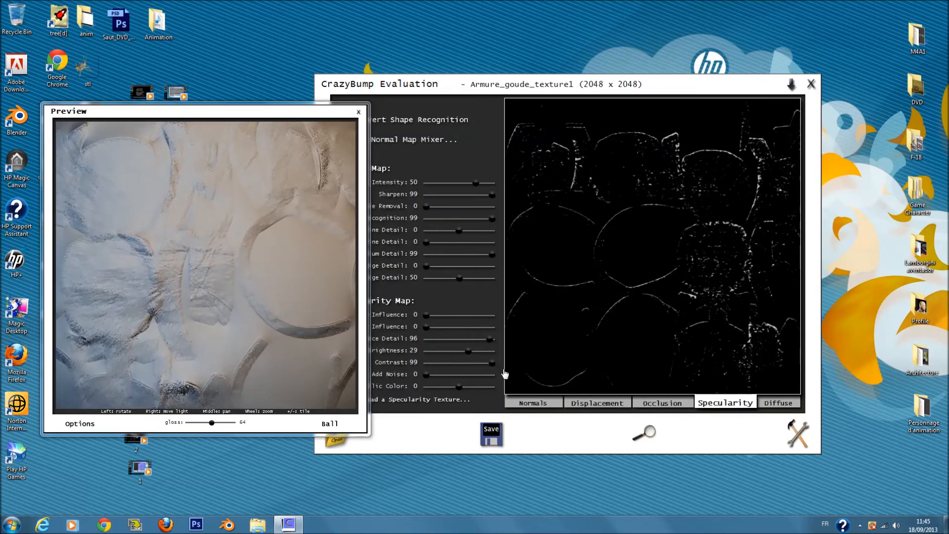
left_click_drag(426, 315, 439, 328)
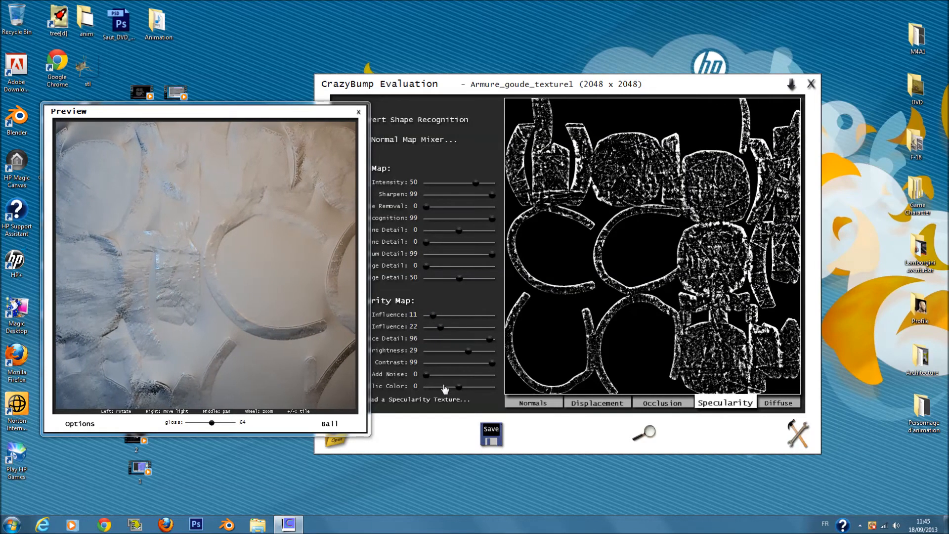
- Set the diffuse map's correction to 50 and its crevices and lower highlights values to 10, leaving shading at minimum
left_click(764, 404)
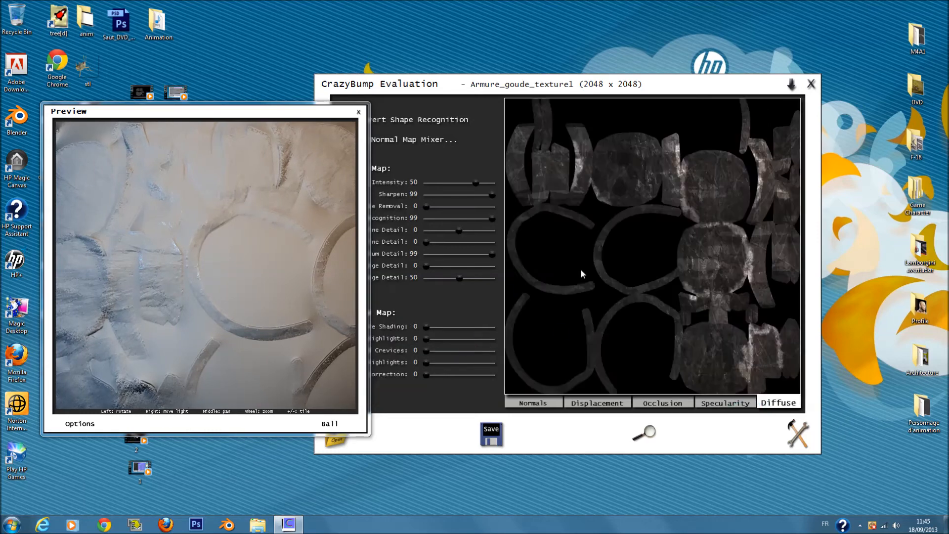
left_click_drag(425, 375, 461, 379)
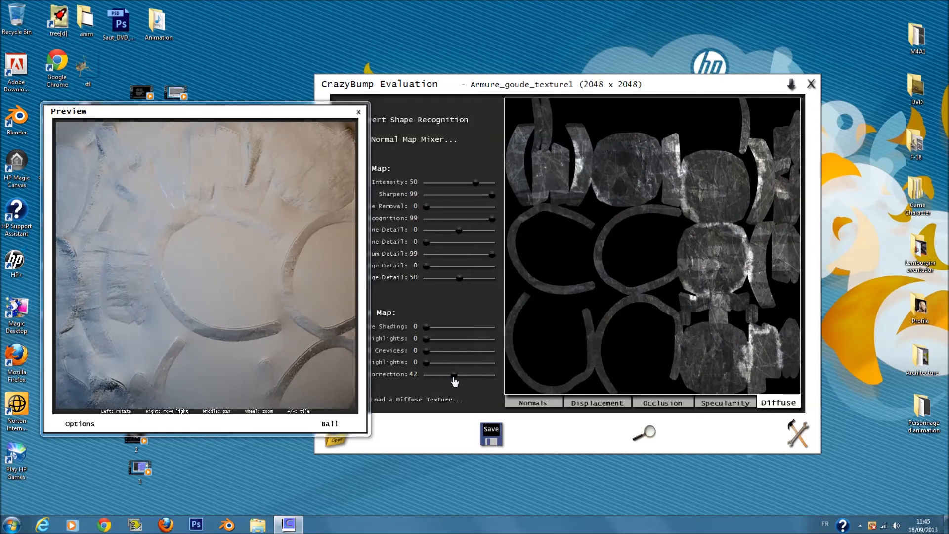
left_click_drag(461, 384, 459, 384)
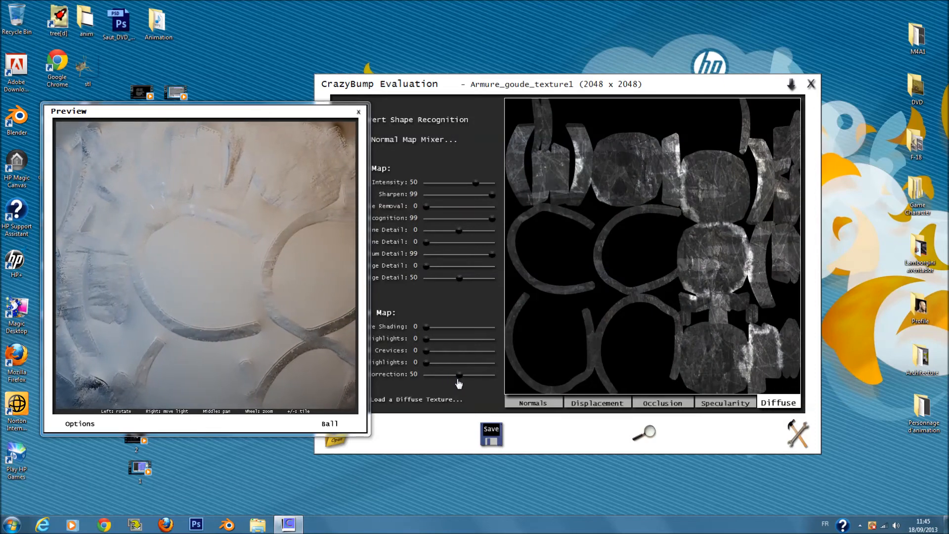
left_click_drag(429, 351, 432, 364)
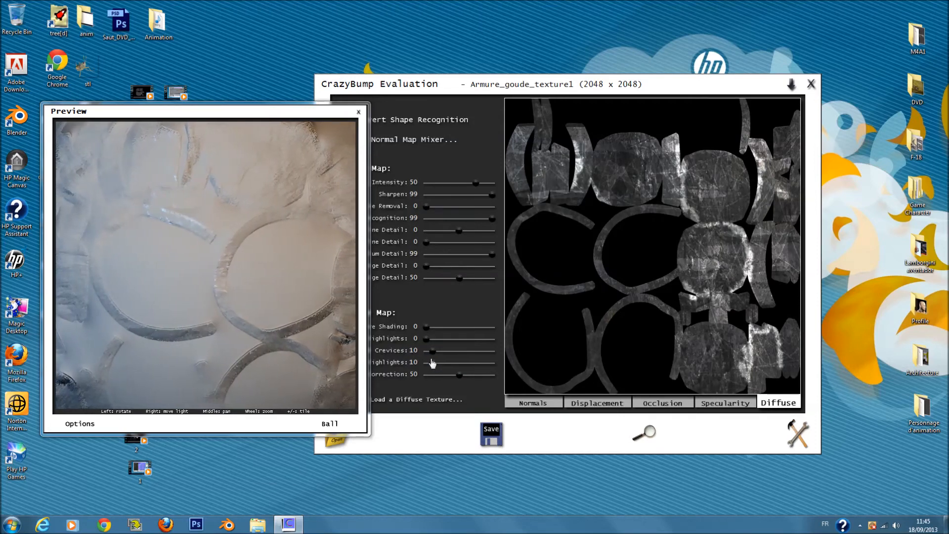
mouse_move(427, 331)
left_mouse_down()
mouse_move(435, 327)
mouse_move(406, 321)
left_mouse_up()
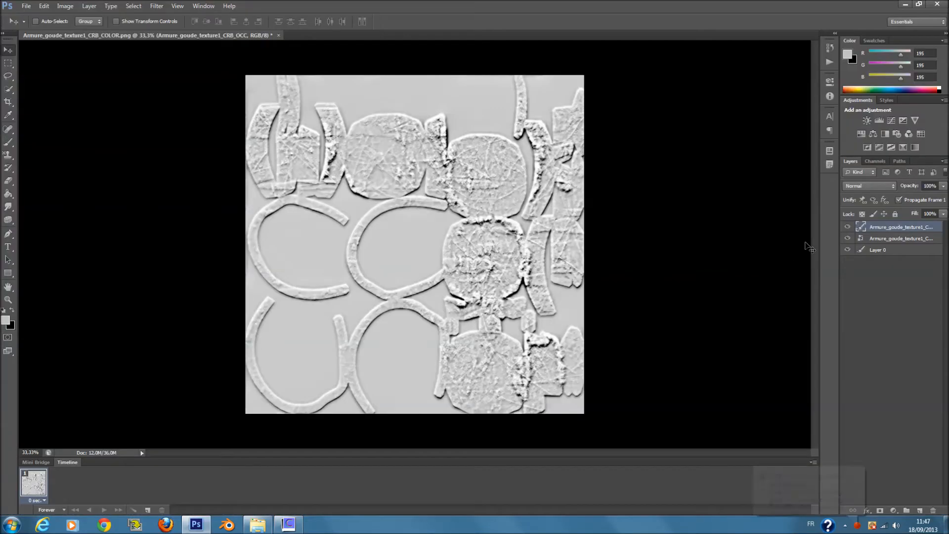
- In Photoshop, compare blend modes on the occlusion layer of Armure_goude_texture1_CRB_COLOR.png and set it to Multiply
left_click(884, 185)
left_click(885, 185)
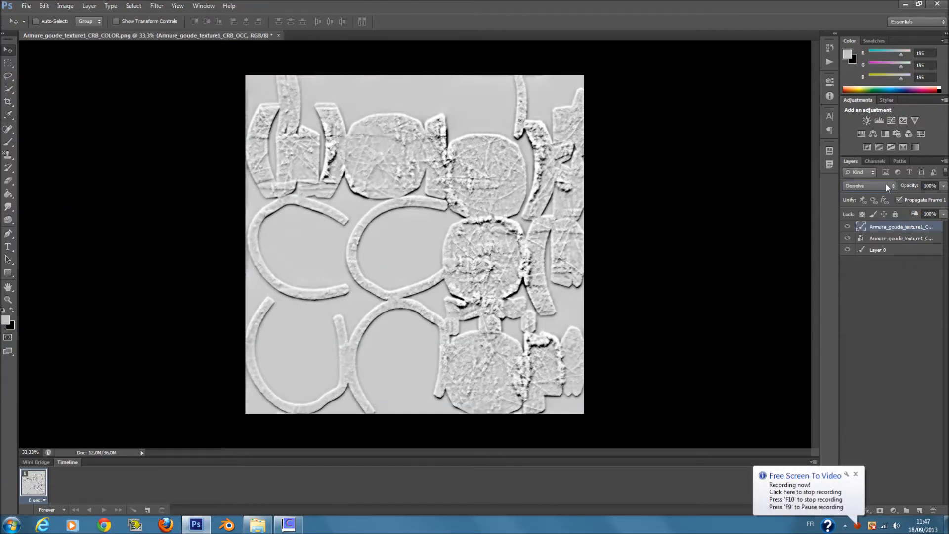
scroll(886, 184, "down", 1)
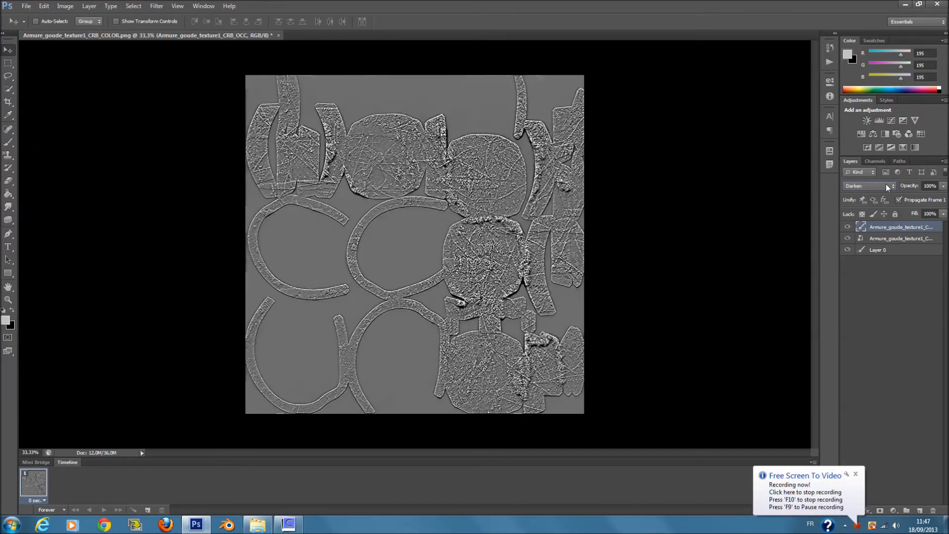
scroll(886, 184, "down", 1)
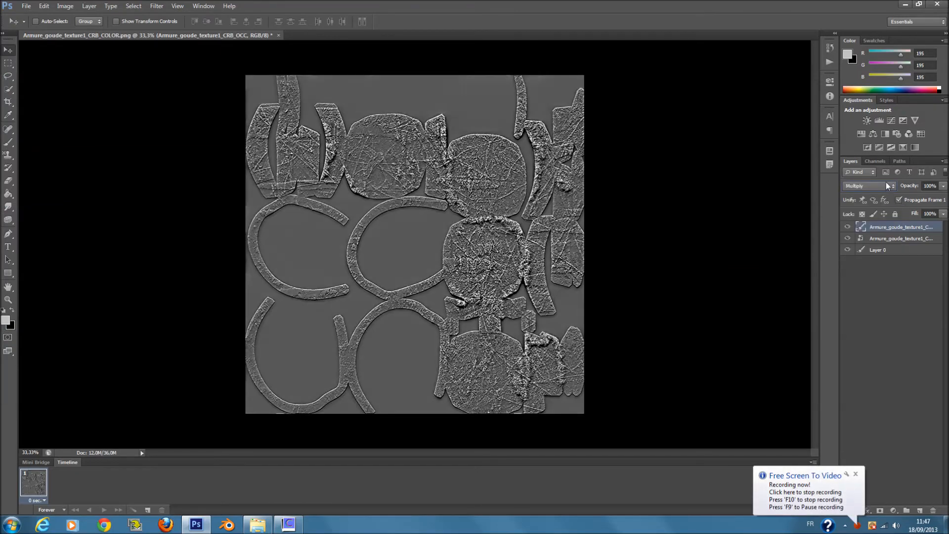
- Try a 50% fill on the occlusion layer and readjust it with the displacement layer hidden
left_click(941, 214)
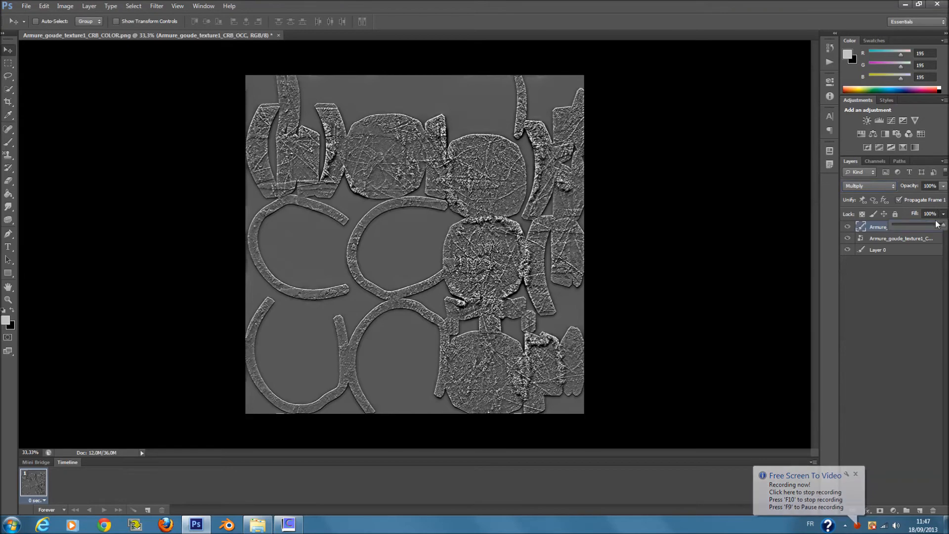
left_click(918, 226)
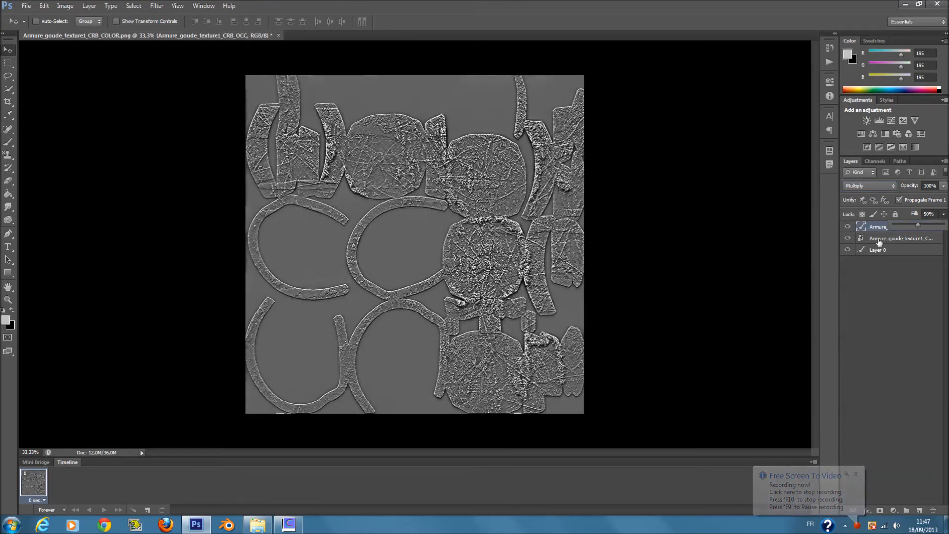
left_click(847, 239)
left_click(943, 214)
mouse_move(944, 228)
left_mouse_down()
mouse_move(935, 229)
mouse_move(946, 228)
mouse_move(934, 237)
mouse_move(943, 236)
left_mouse_up()
left_click(921, 259)
- Show the displacement layer again, set its blend mode to Overlay and lower its fill to 18%
left_click(882, 239)
left_click(847, 238)
left_click(868, 185)
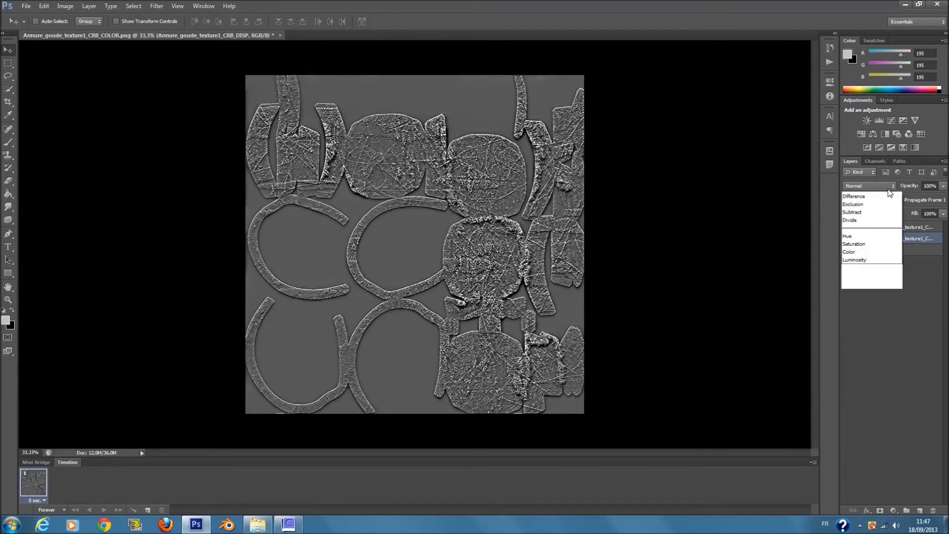
left_click(883, 297)
left_click(944, 216)
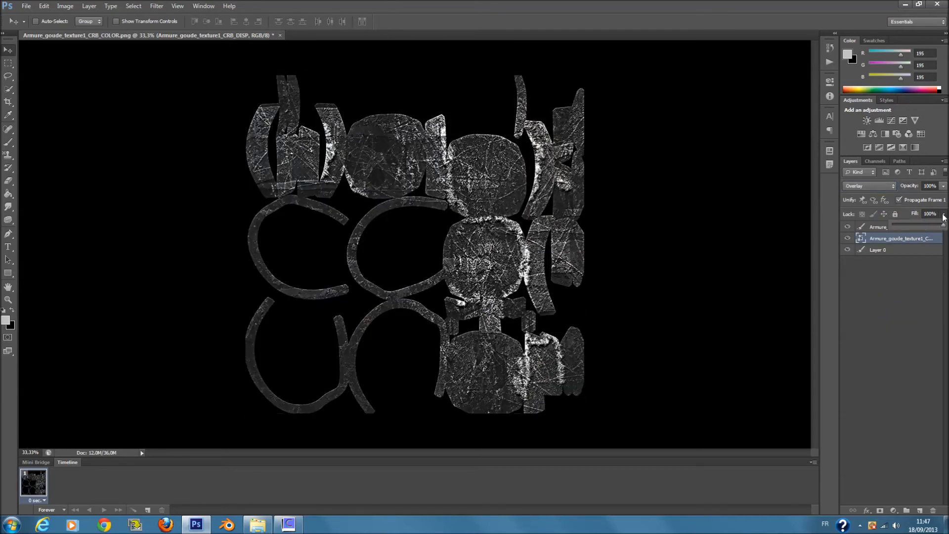
left_click_drag(897, 227, 885, 233)
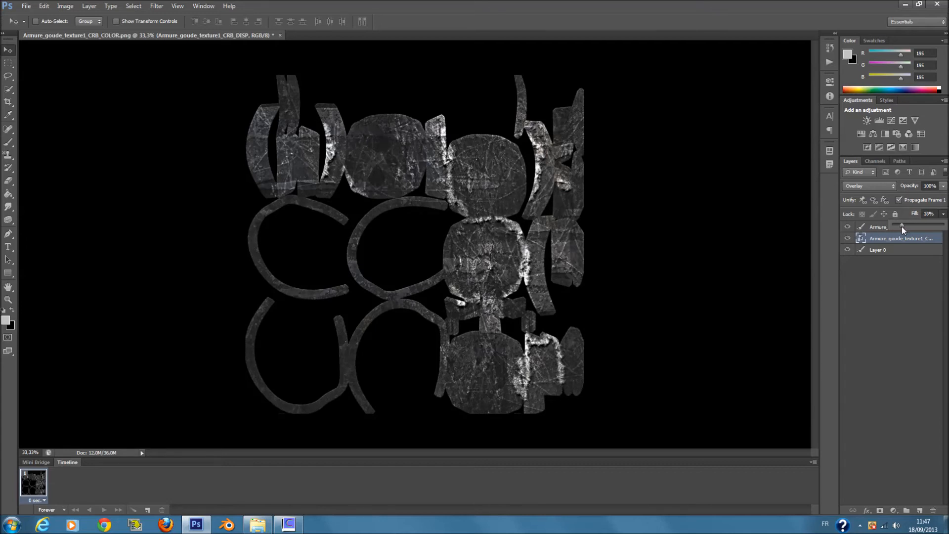
left_click(922, 305)
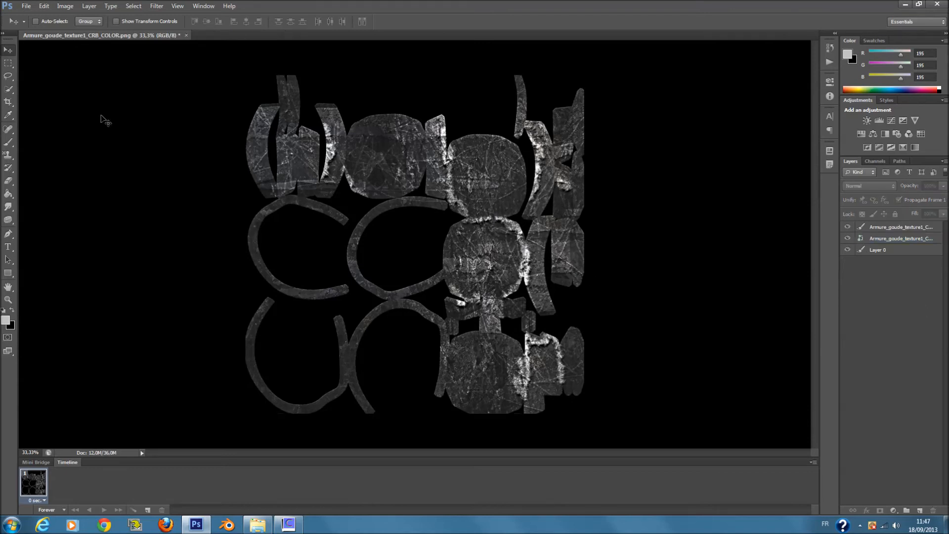
- Save the composite as the PNG Armure_goude_texture1_CRB_COLOR.png with smallest compression and no interlacing
left_click(26, 6)
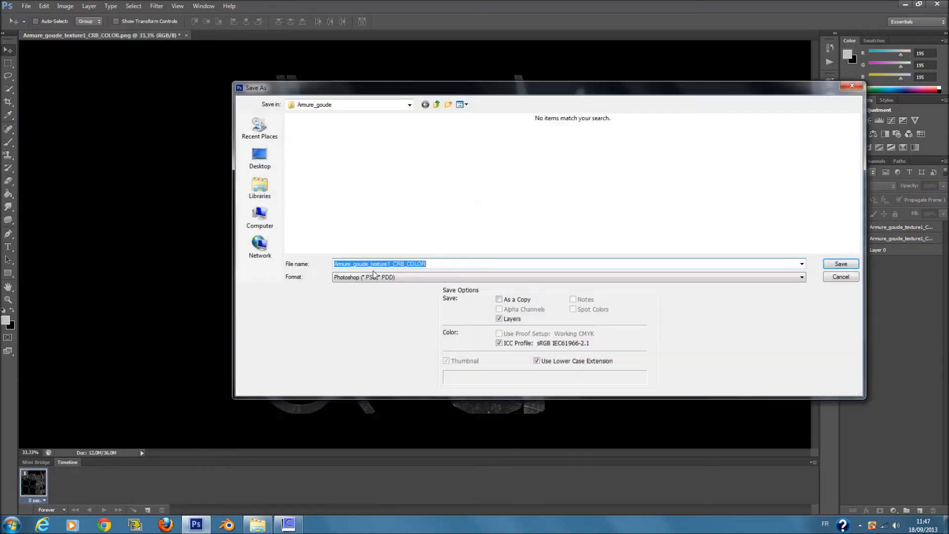
left_click(377, 277)
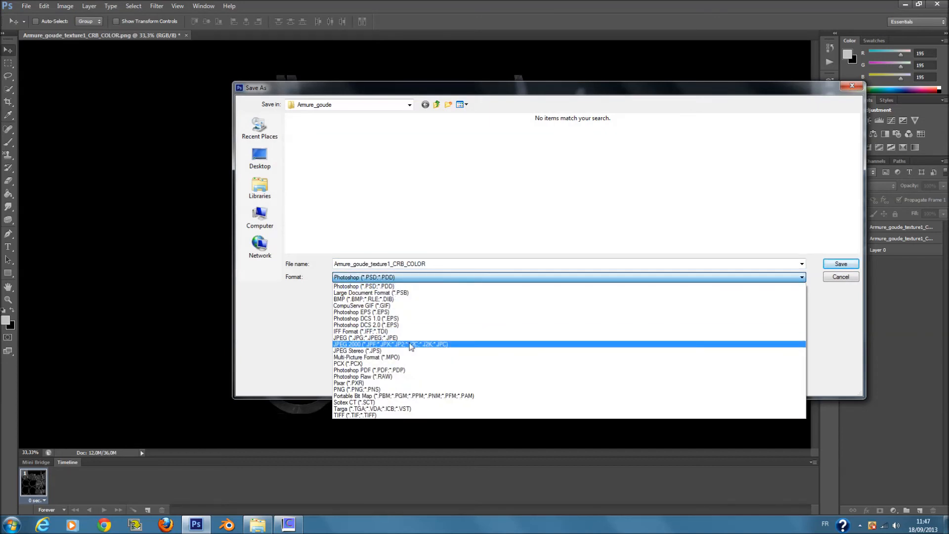
left_click(432, 390)
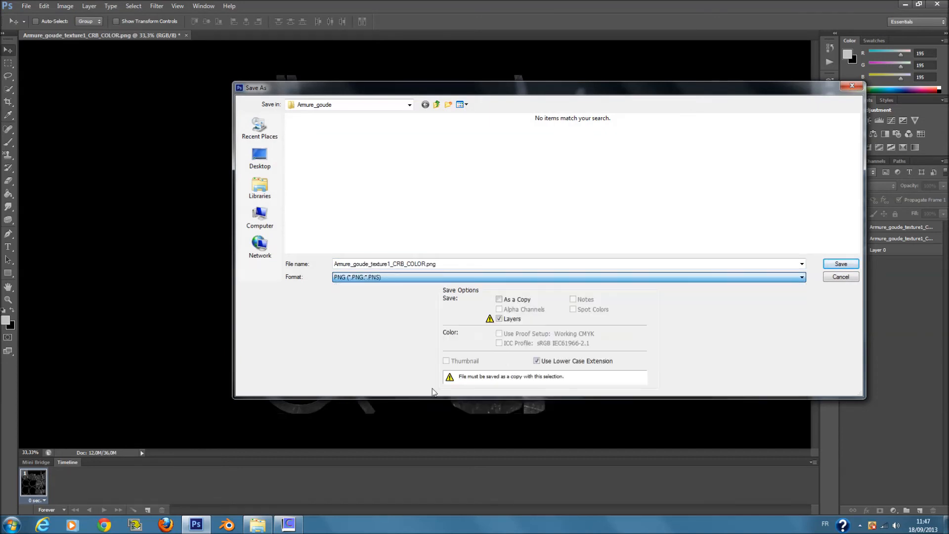
left_click(845, 265)
left_click(435, 196)
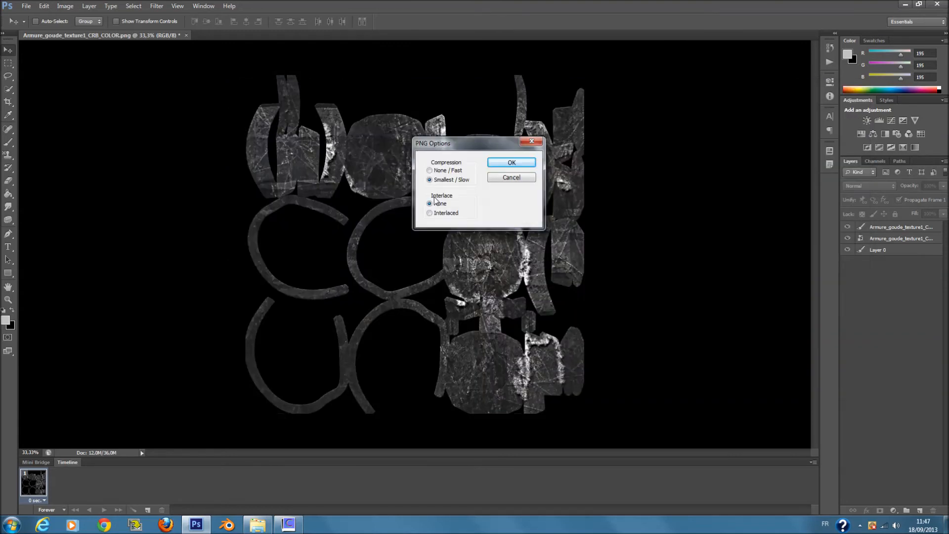
left_click(505, 165)
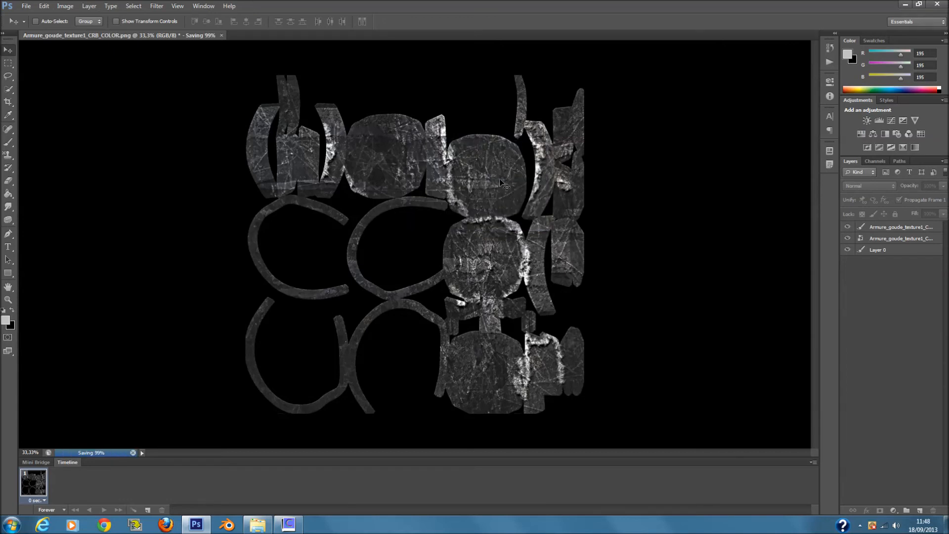
- Save the composite as the JPEG copy Armure_goude_texture1_CRB_COLOR.jpg in the Armure_goude folder with maximum quality and the baseline standard format
left_click(26, 6)
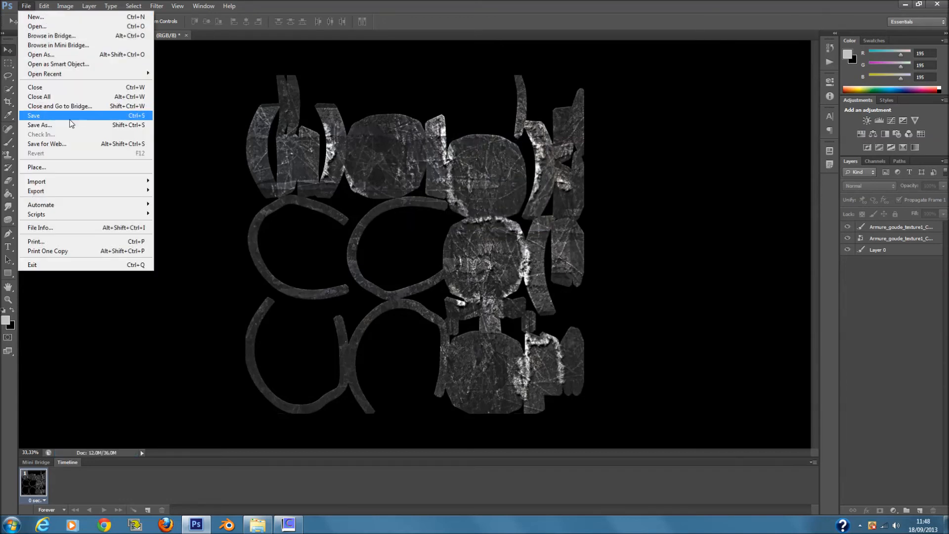
left_click(73, 126)
left_click(422, 277)
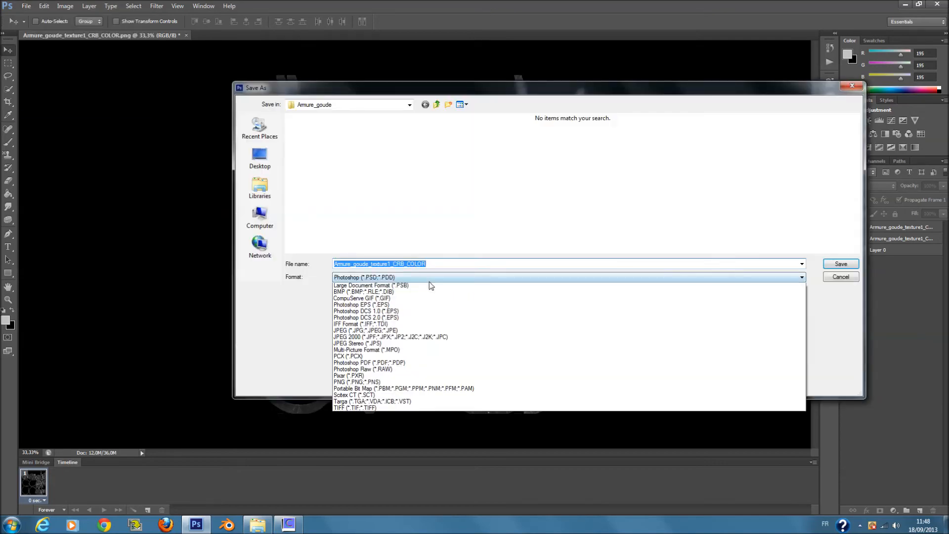
left_click(431, 337)
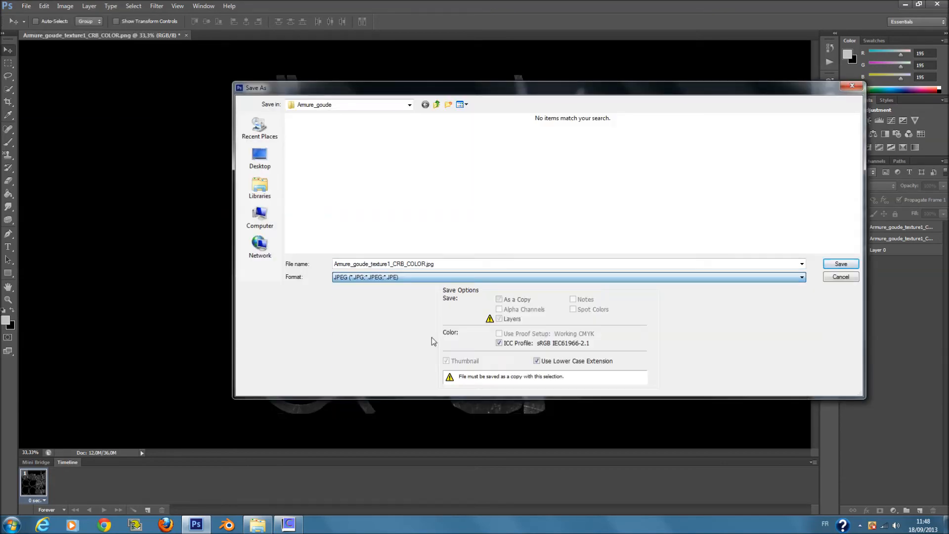
left_click(835, 271)
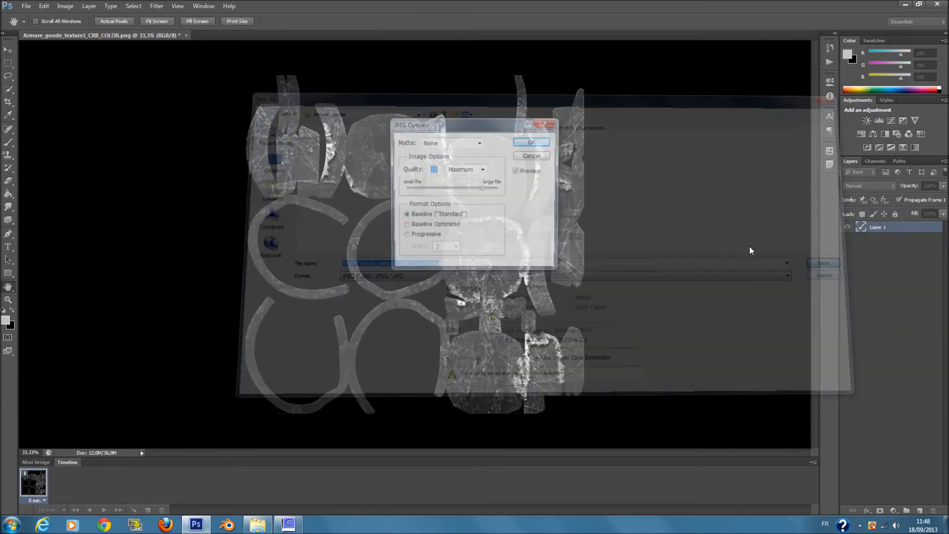
left_click(533, 142)
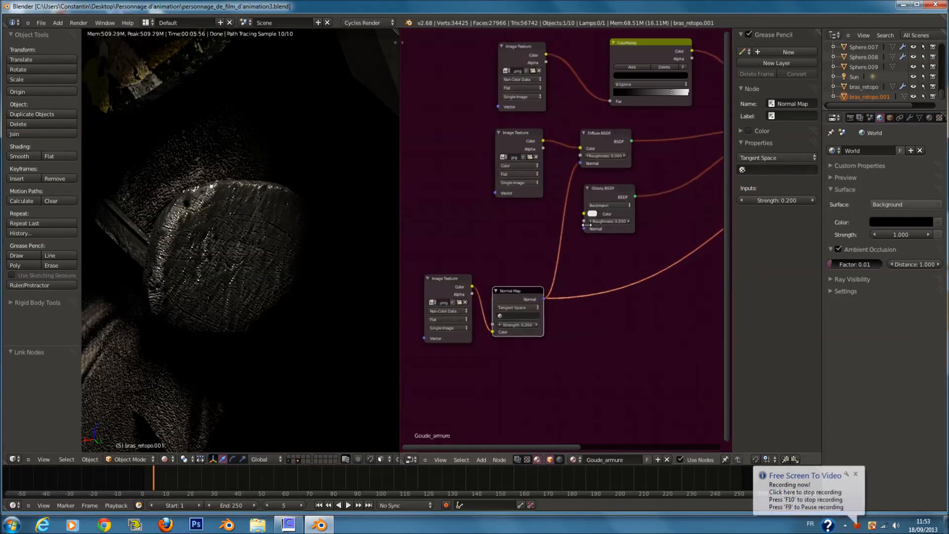
- In Blender, shift the light stop of the Goude_armure material's ColorRamp slightly toward the white end
scroll(508, 375, "up", 3)
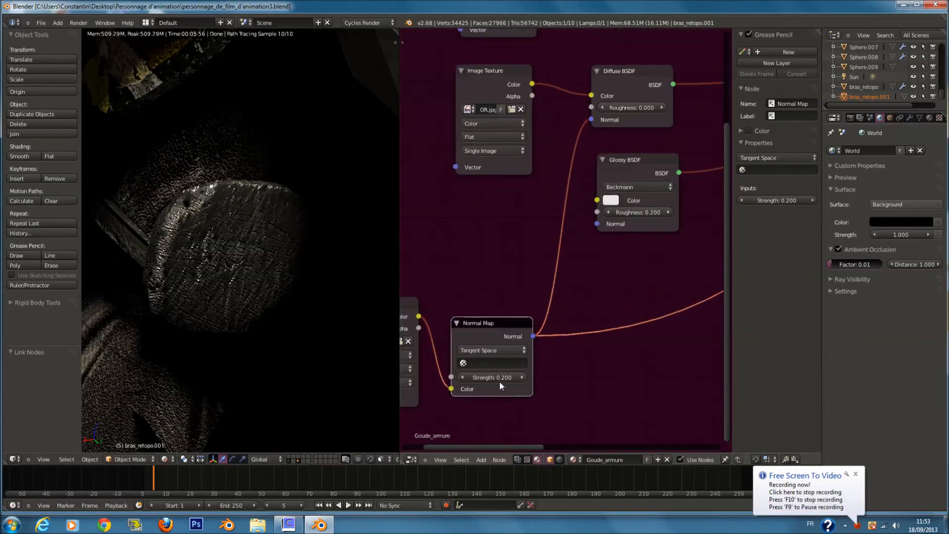
scroll(499, 356, "down", 2)
middle_click_drag(714, 77, 624, 176)
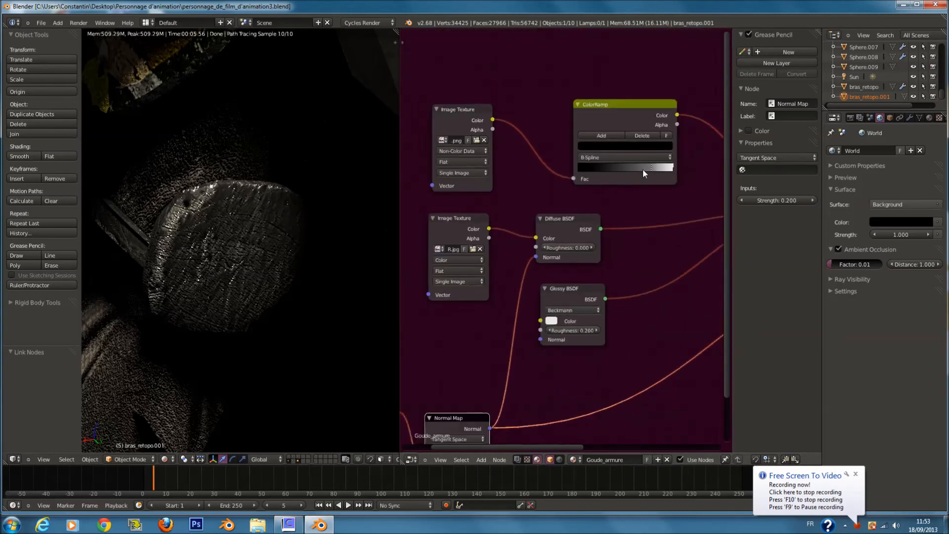
left_click_drag(653, 170, 657, 170)
scroll(587, 277, "up", 1)
scroll(553, 298, "down", 1)
middle_click_drag(583, 341, 479, 298)
- Try a different Normal Map strength in the Goude_armure material and return it to 0.200
scroll(550, 295, "up", 1)
scroll(550, 291, "down", 2)
scroll(579, 213, "up", 2)
scroll(546, 281, "up", 2)
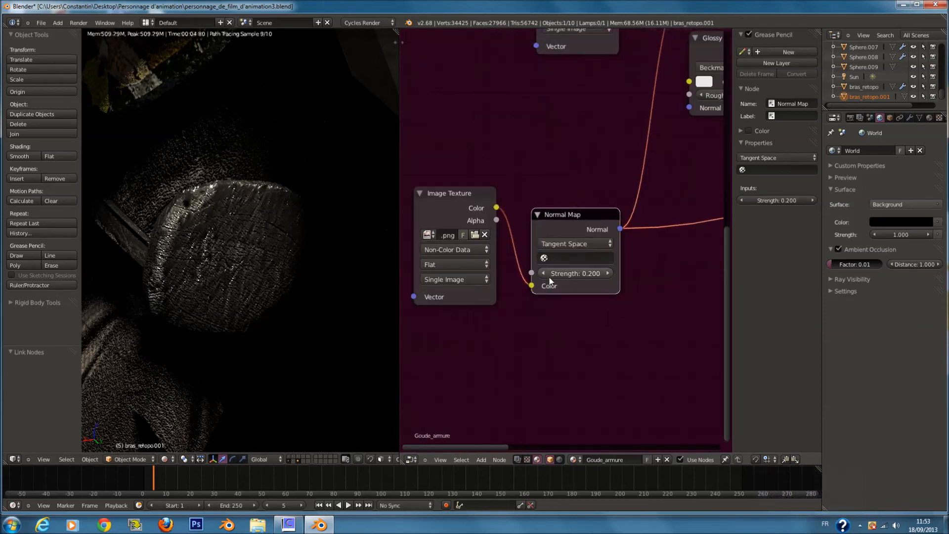
left_click(545, 277)
left_click(605, 273)
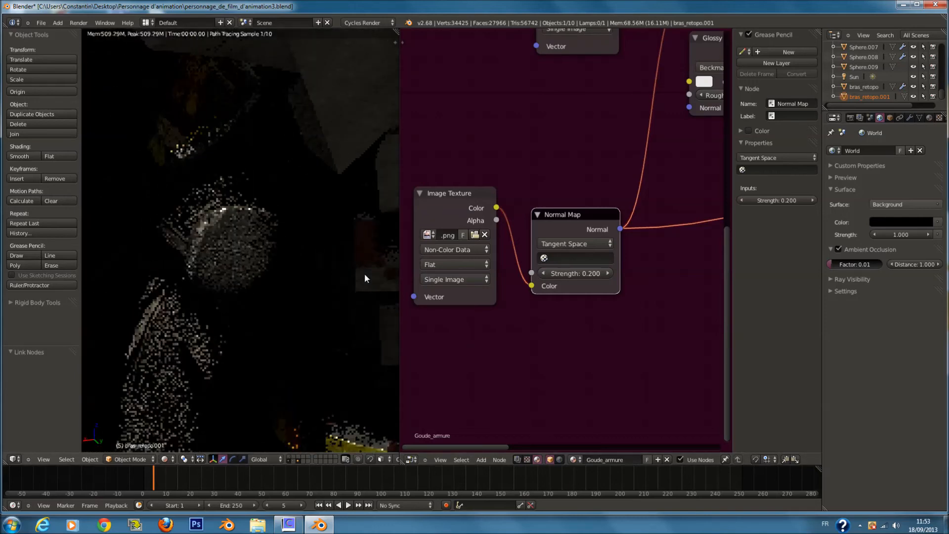
- Select the pelvis armour, set the Normal Map strength of its Bassin material to 0.200, and save over the blend file
scroll(312, 282, "down", 3)
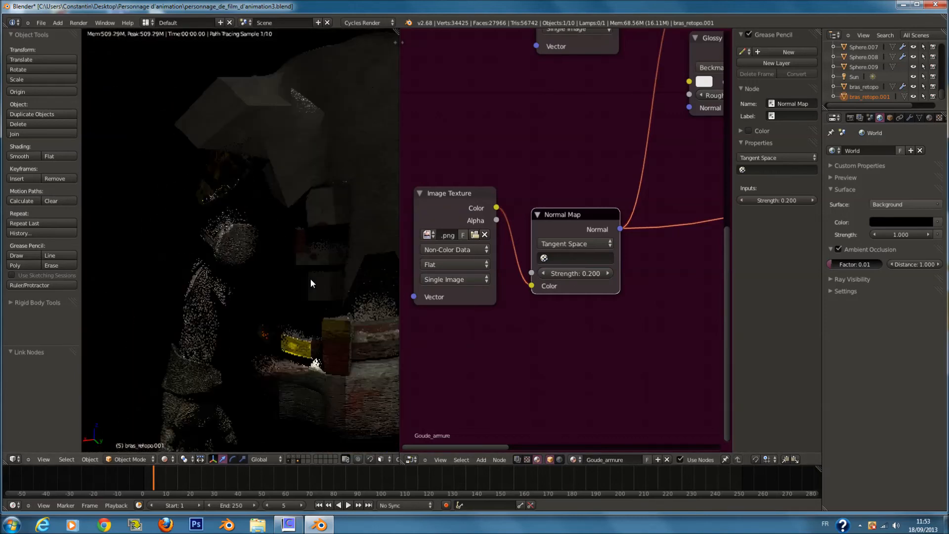
scroll(310, 278, "down", 2)
mouse_move(312, 251)
middle_mouse_down()
mouse_move(245, 238)
mouse_move(316, 266)
mouse_move(297, 279)
middle_mouse_up()
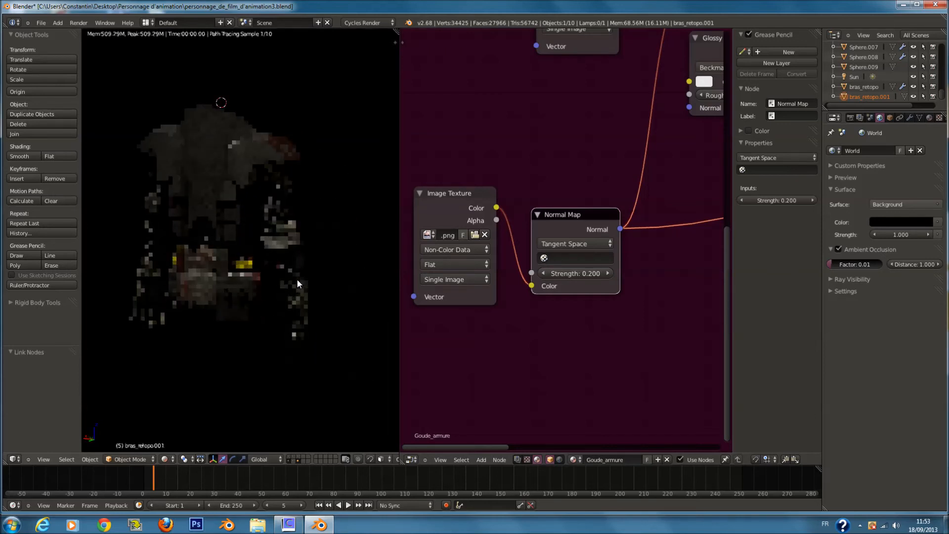
scroll(295, 279, "up", 4)
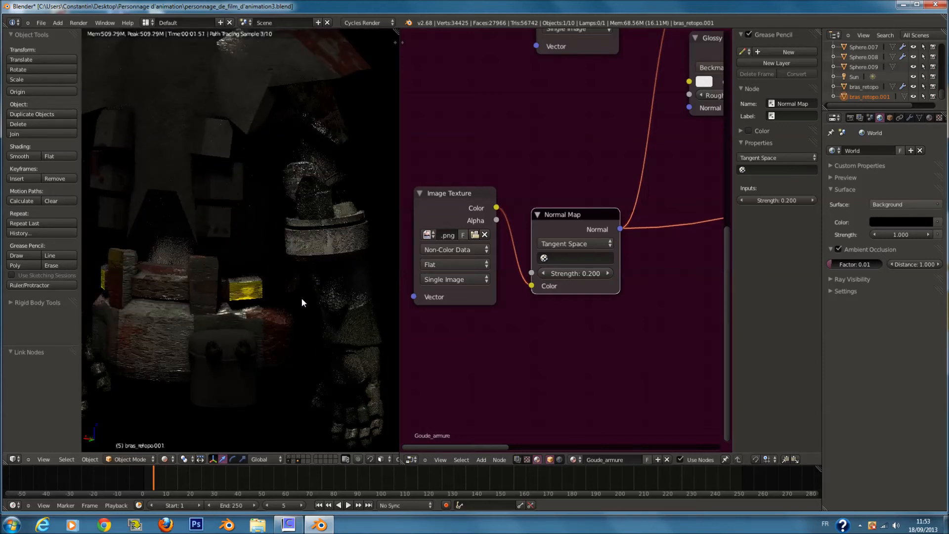
right_click(197, 297)
scroll(655, 193, "up", 1)
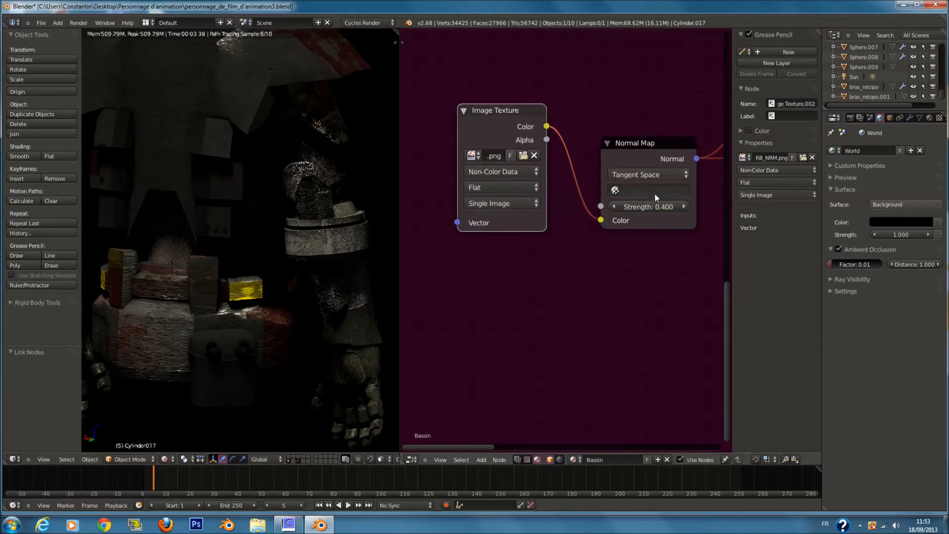
left_click(619, 207)
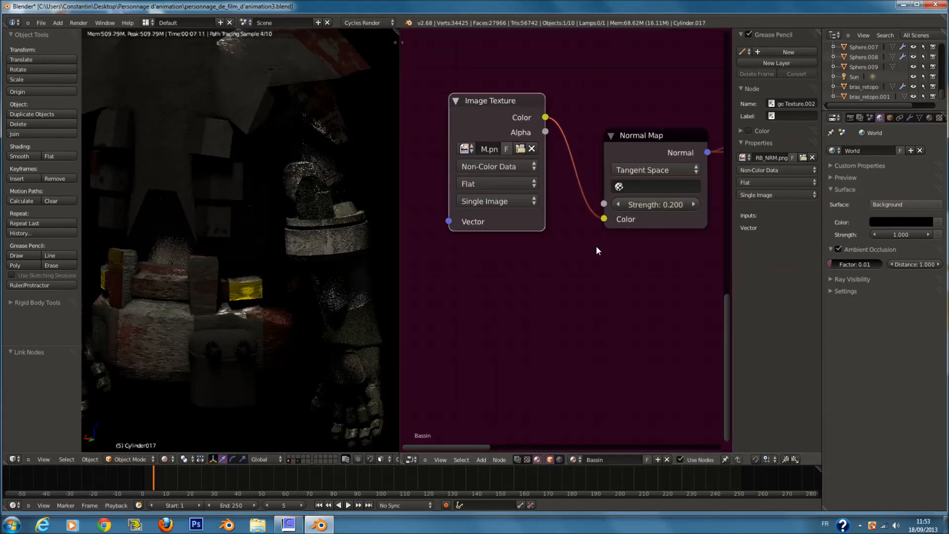
key("ctrl+s")
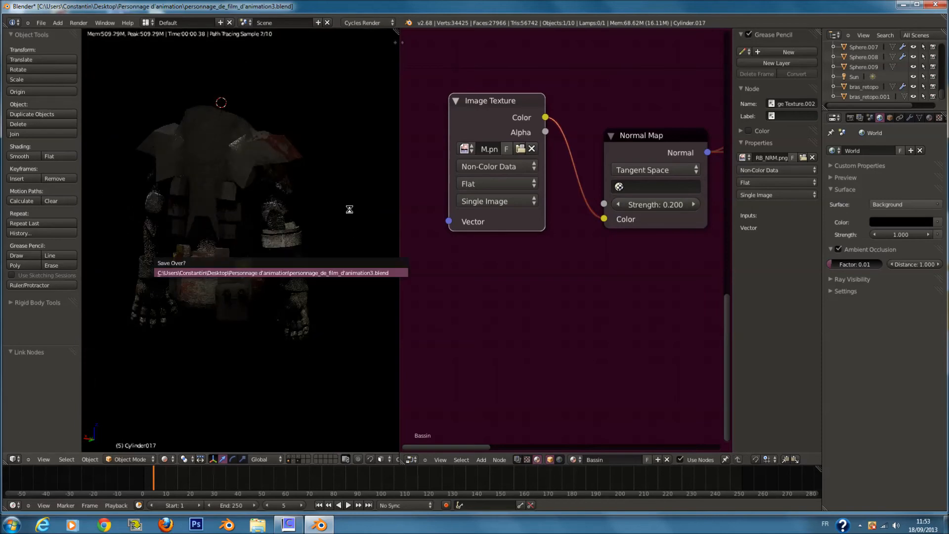
left_click(357, 272)
- In solid shading and side view, rotate the sun lamp toward the character and move it about -3.644 along Y
key("a")
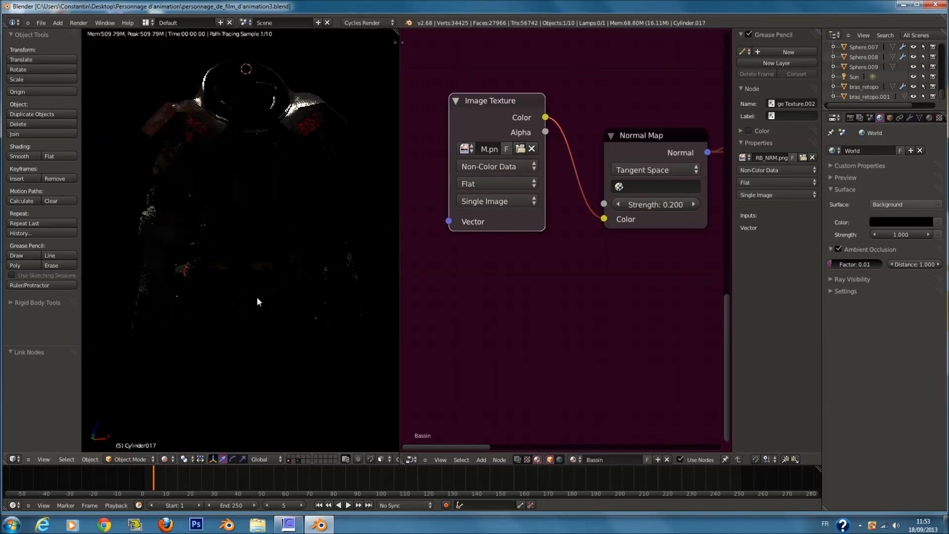
key("z")
middle_click_drag(300, 283, 278, 169)
key("z")
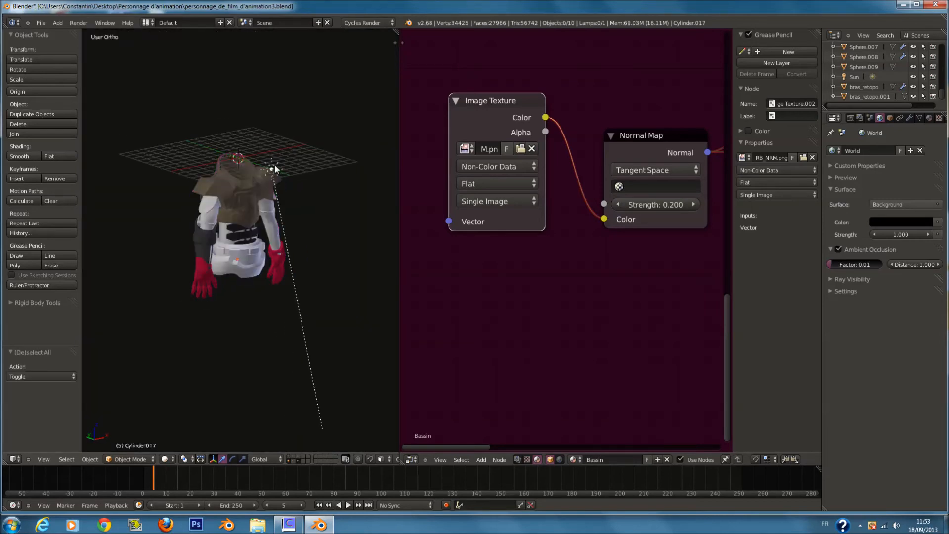
right_click(277, 170)
key("KP_3")
key("r")
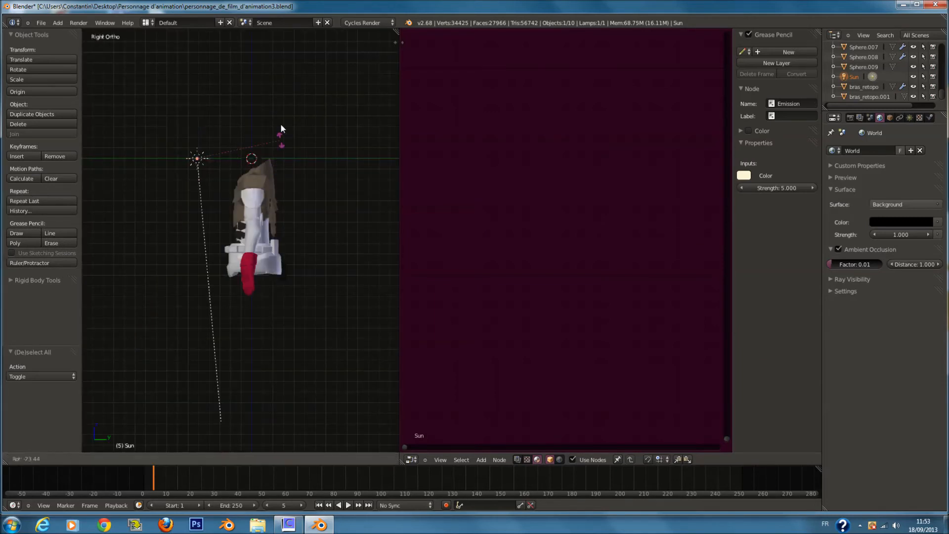
left_click(236, 145)
key("g")
key("y")
left_click(208, 155)
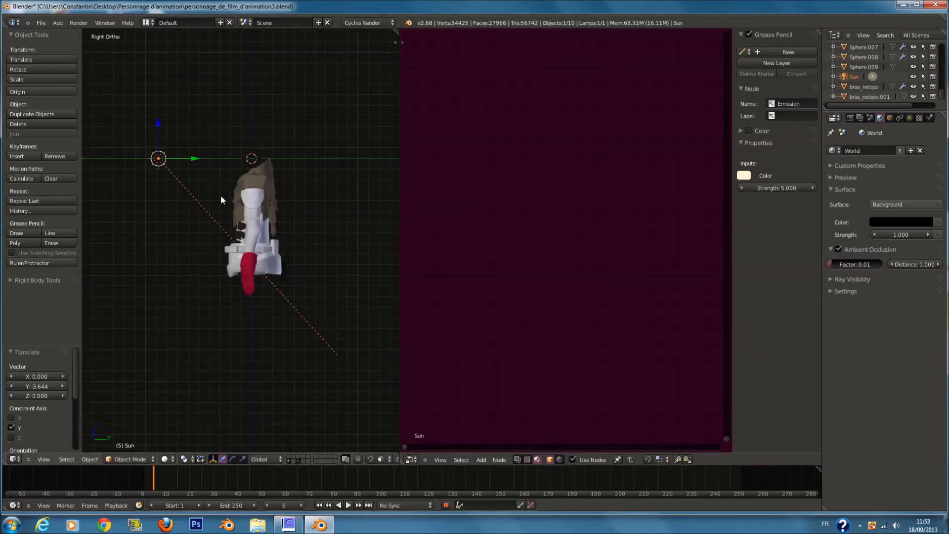
- Show the additional layers containing the character's legs and boots, clear the selection, and save over the blend file
left_click(292, 461, "shift")
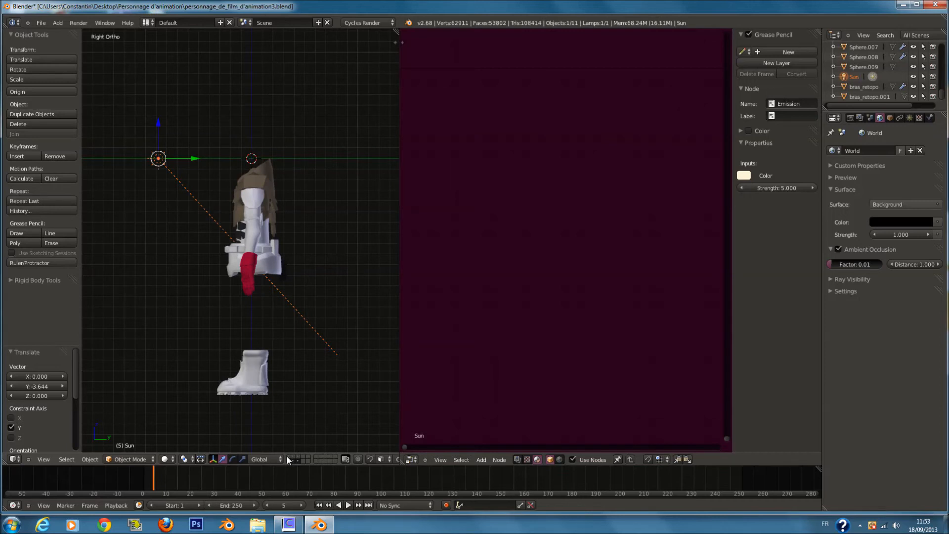
left_click(298, 455, "shift")
middle_click_drag(295, 376, 320, 265)
key("a")
scroll(319, 265, "up", 2)
key("ctrl+s")
left_click(368, 251)
- Select the legs mesh with the Jambes material and examine its shape around the thighs and knees
scroll(327, 249, "up", 2)
right_click(293, 215)
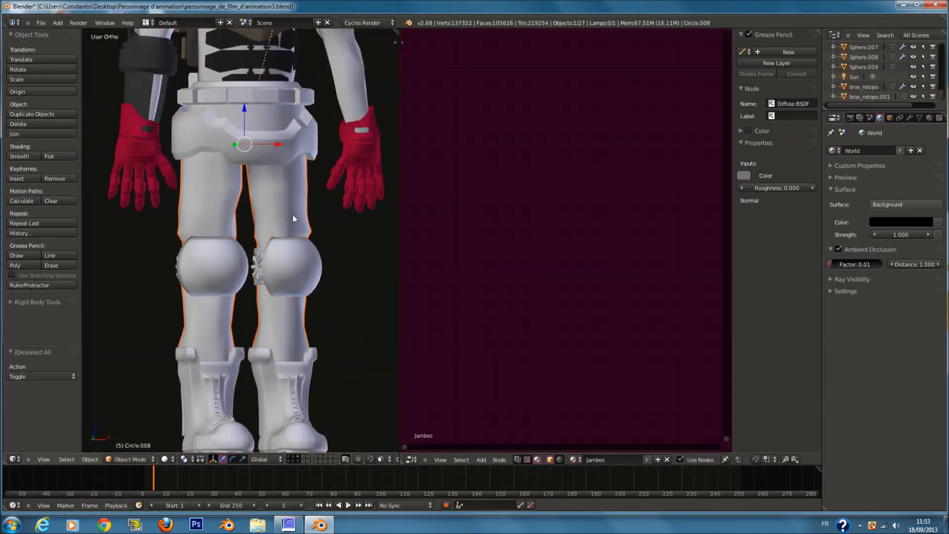
scroll(290, 206, "down", 1)
scroll(291, 210, "up", 2)
key("Tab")
key("Tab")
right_click(274, 257)
middle_click_drag(275, 257, 273, 209)
scroll(273, 209, "down", 2)
right_click(279, 215)
scroll(281, 215, "up", 3)
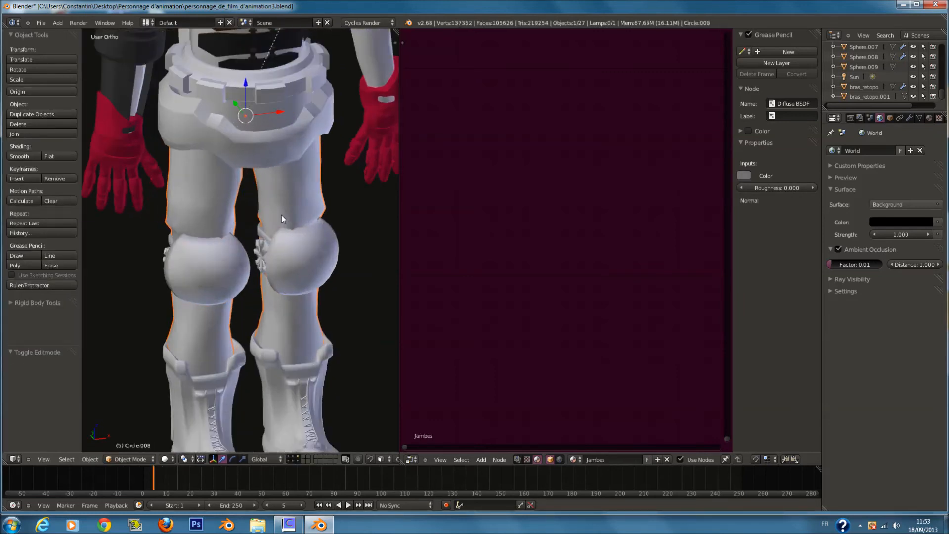
scroll(333, 223, "down", 1)
- Deselect everything, save over the blend file, and close Blender
key("a")
key("a")
key("a")
key("ctrl+s")
left_click(326, 248)
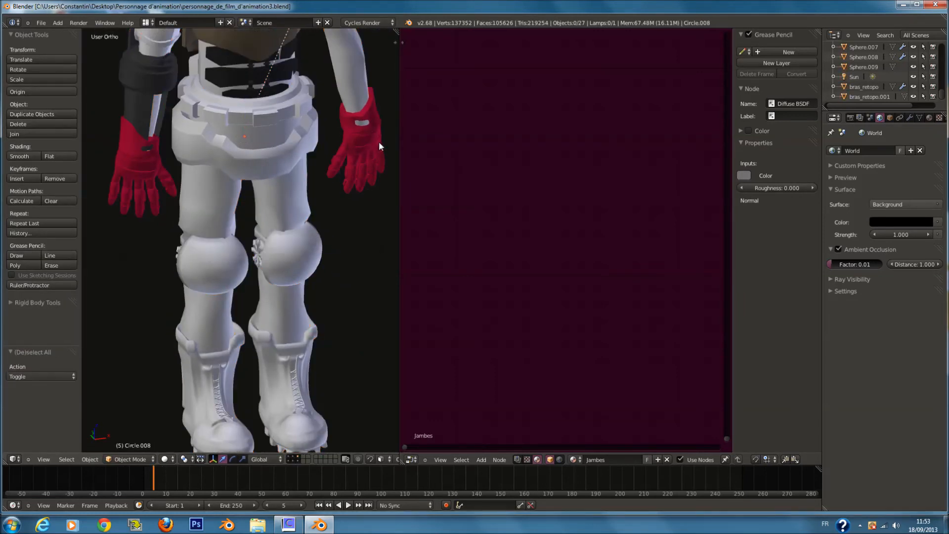
scroll(346, 179, "down", 2)
scroll(321, 247, "down", 2)
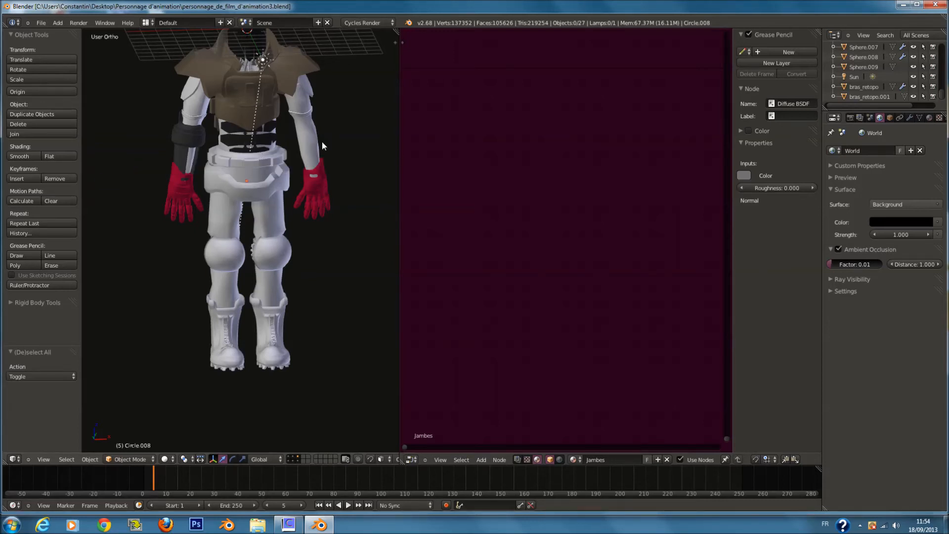
left_click(935, 5)
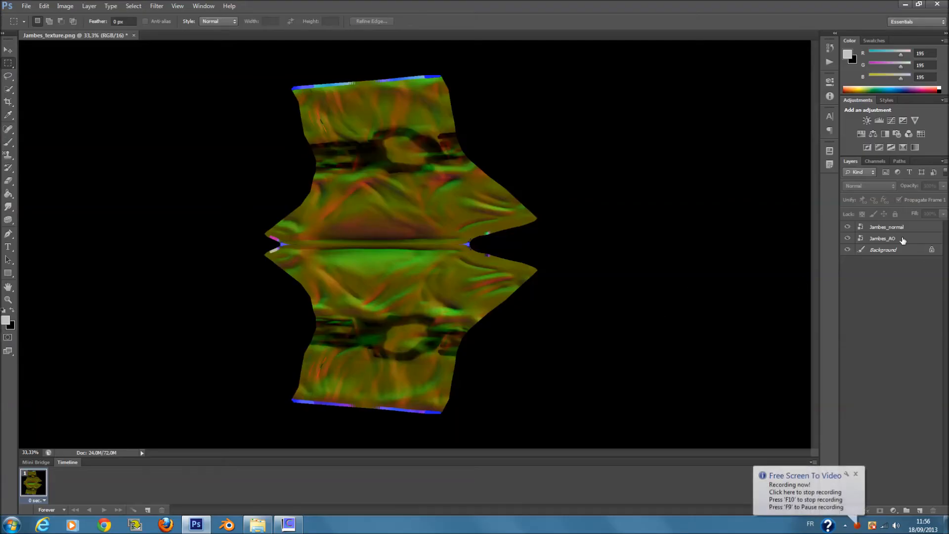
- Inspect the Jambes_AO layer of Jambes_texture.png in Photoshop with Jambes_normal hidden, and show Jambes_normal again
left_click(847, 227)
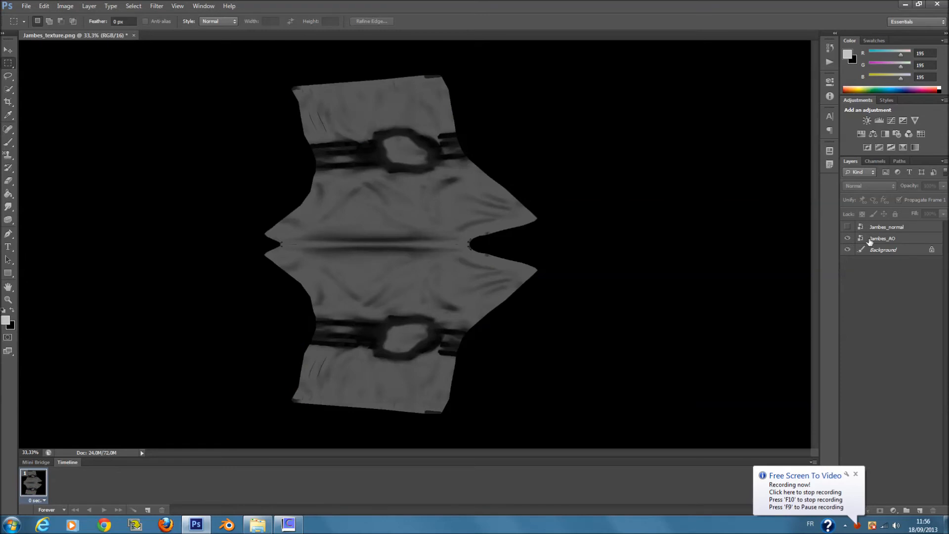
left_click(869, 239)
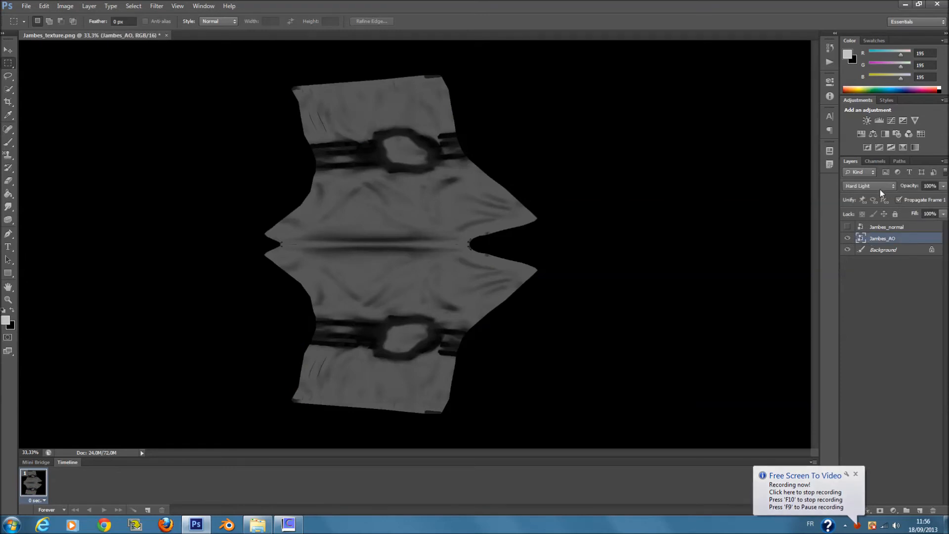
left_click(847, 227)
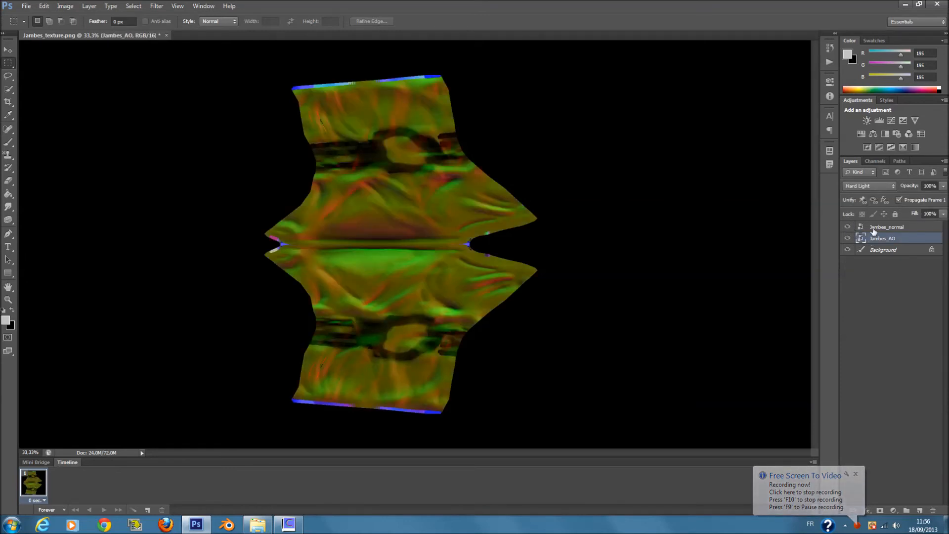
- Add a Black & White adjustment above the Jambes_normal layer with a dark blue-grey tint of #2a3039
left_click(887, 227)
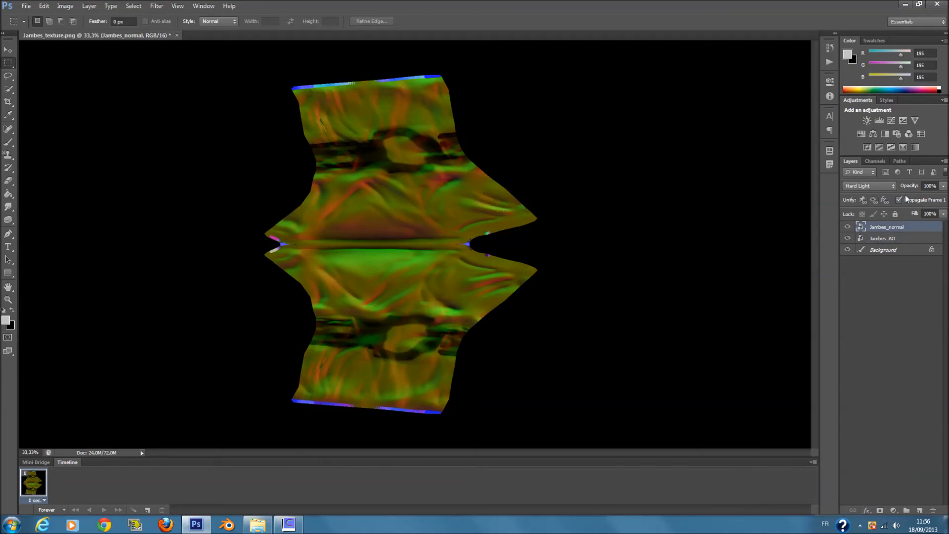
left_click(884, 135)
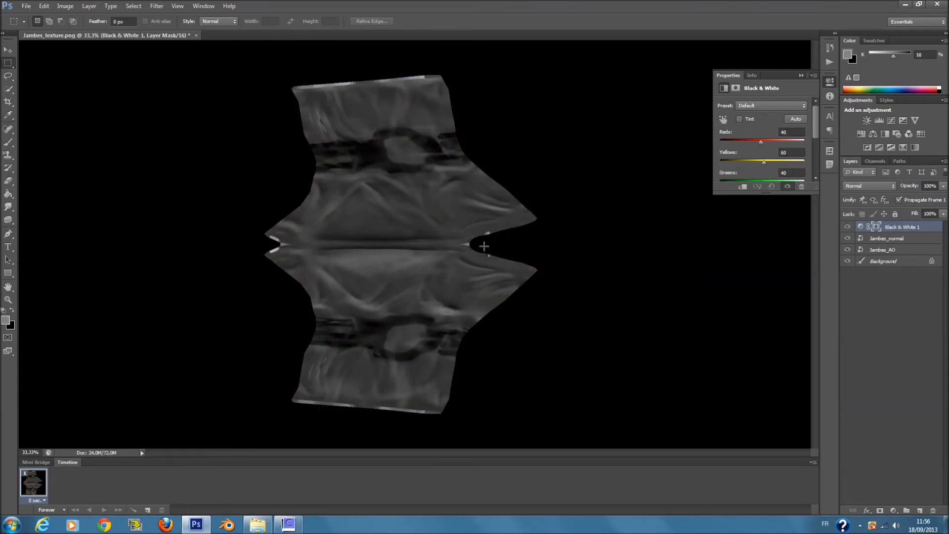
left_click(740, 119)
left_click(761, 119)
left_click_drag(666, 217, 667, 206)
mouse_move(599, 203)
left_mouse_down()
mouse_move(604, 223)
mouse_move(547, 243)
mouse_move(555, 253)
left_mouse_up()
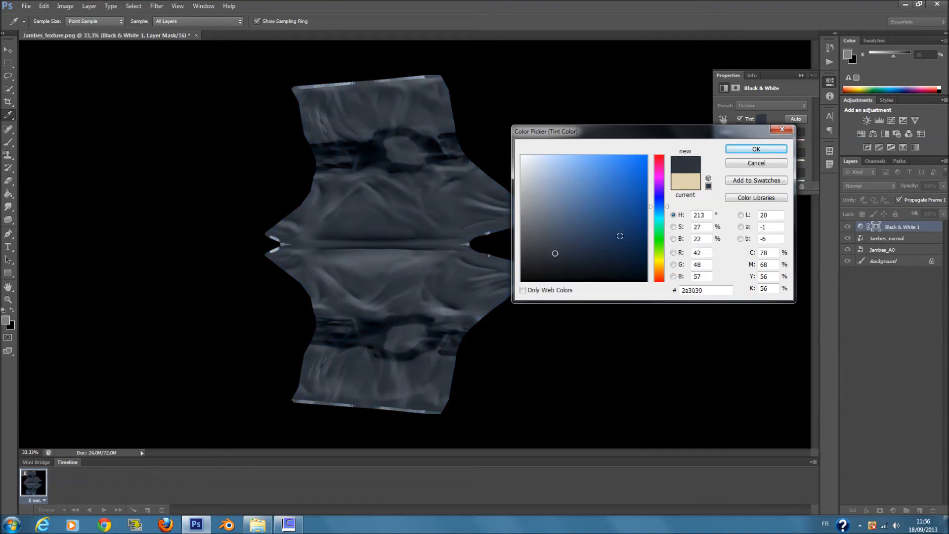
left_click(756, 149)
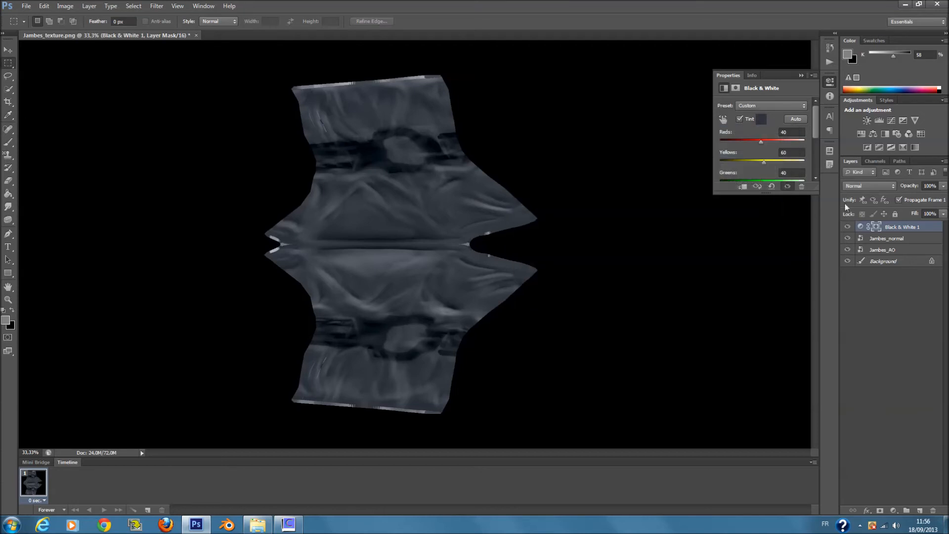
left_click(905, 315)
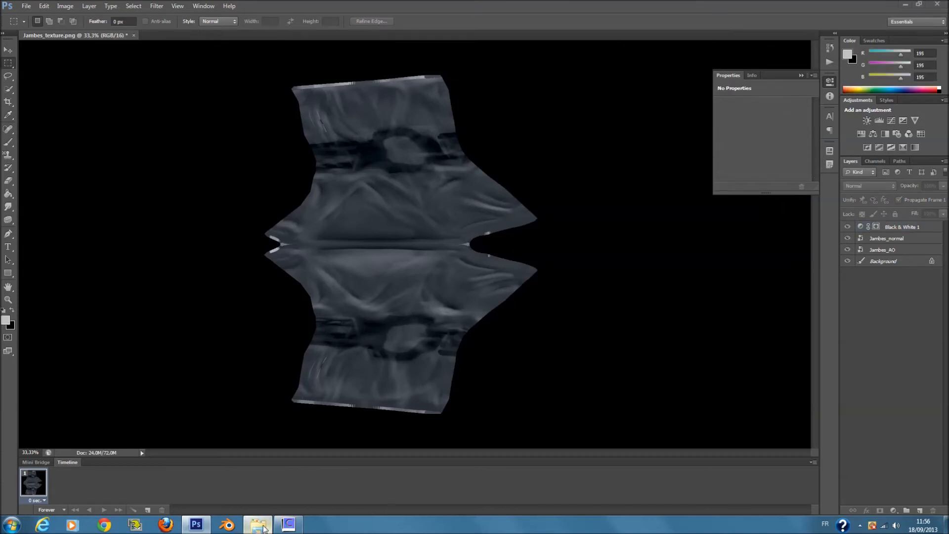
- Switch to the file explorer, browse the texture folder of Personnage d'animation and place Carpet0002_L into the Jambes_texture.png document
left_click(257, 524)
left_click(335, 158)
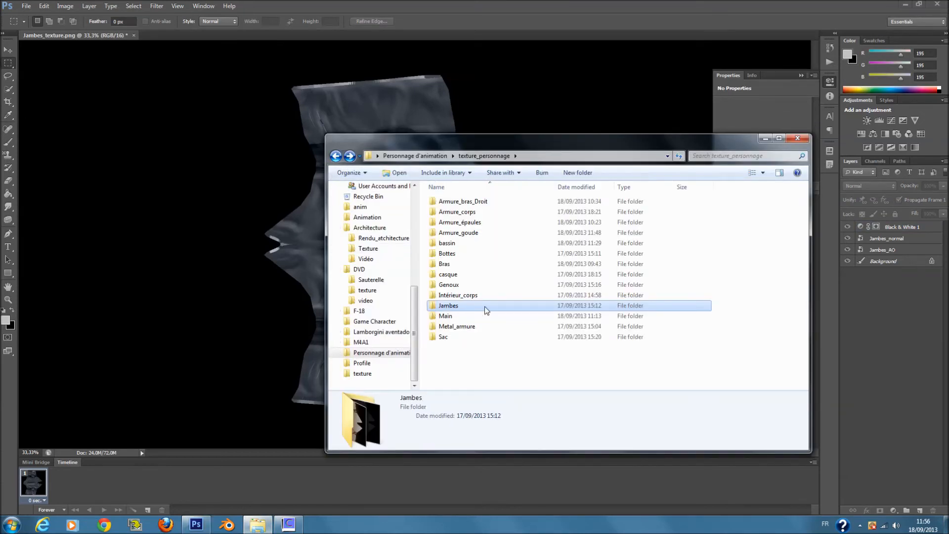
left_click(335, 156)
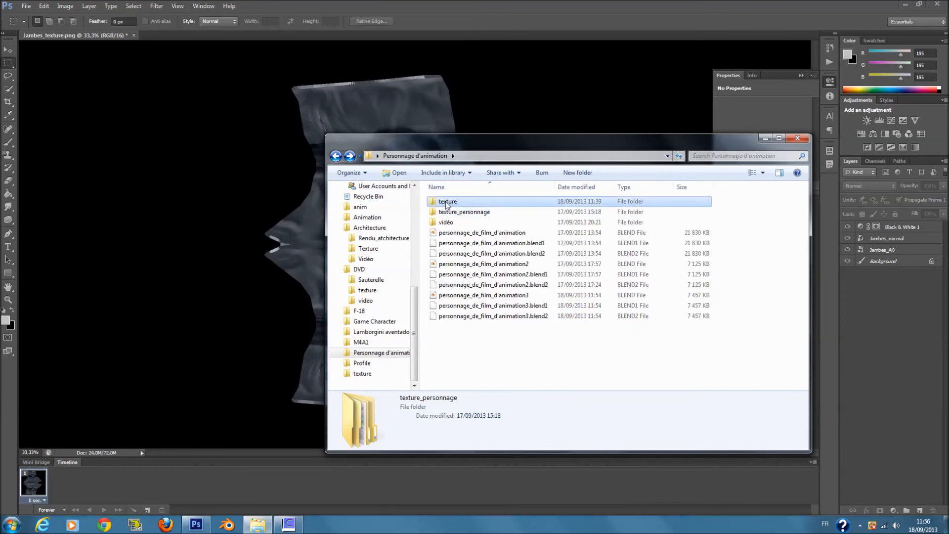
double_click(494, 201)
left_click_drag(508, 206, 303, 219)
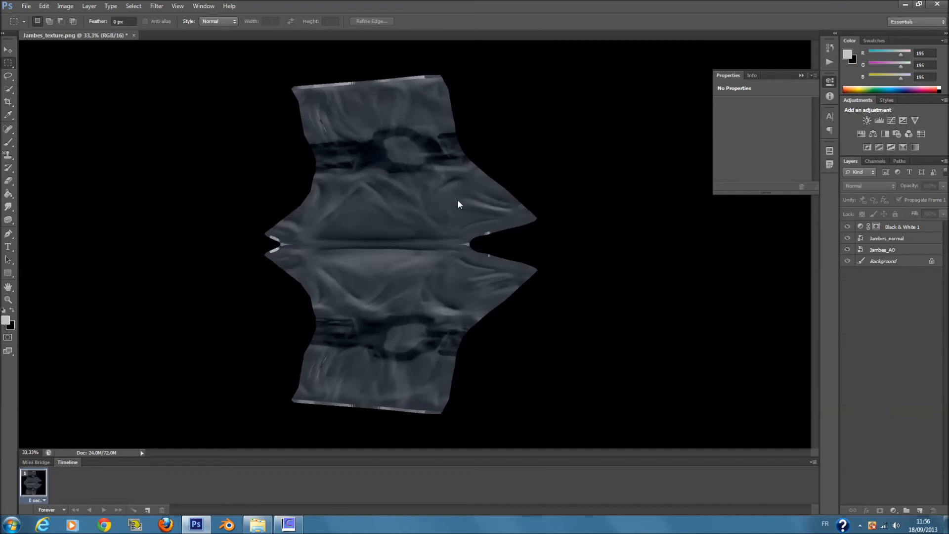
mouse_move(260, 528)
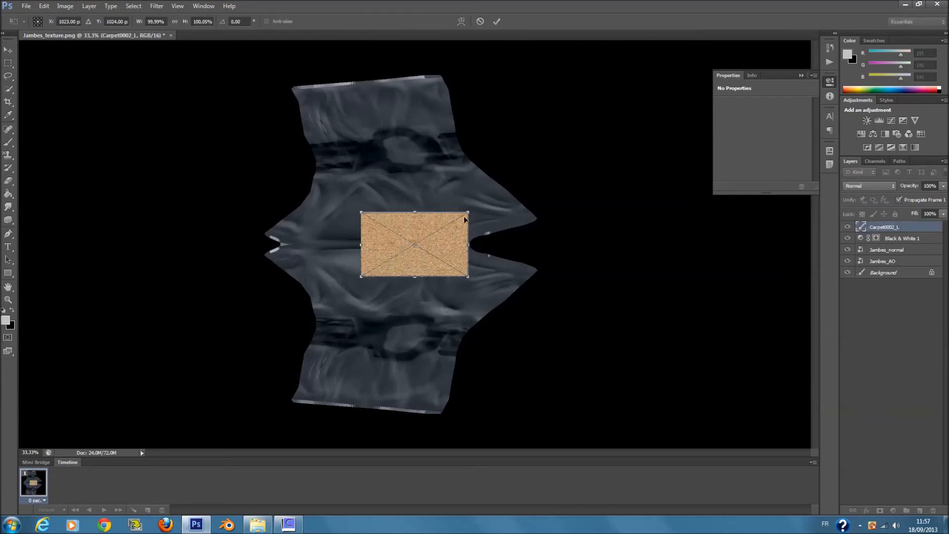
- Enlarge the placed carpet image to about 134% wide and 115% high, covering the upper-left part of the leg layout
left_click_drag(472, 210, 519, 202)
left_click_drag(476, 231, 394, 109)
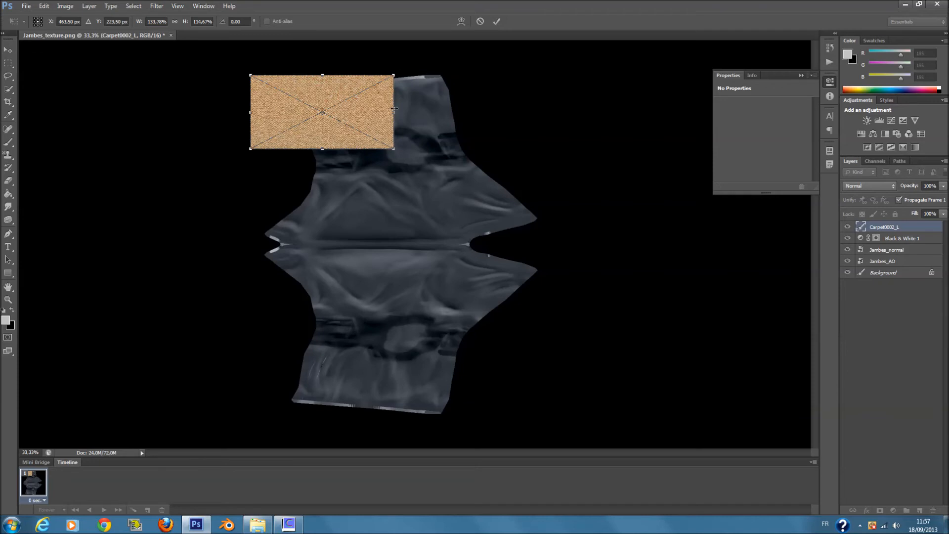
left_click(802, 75)
key("Return")
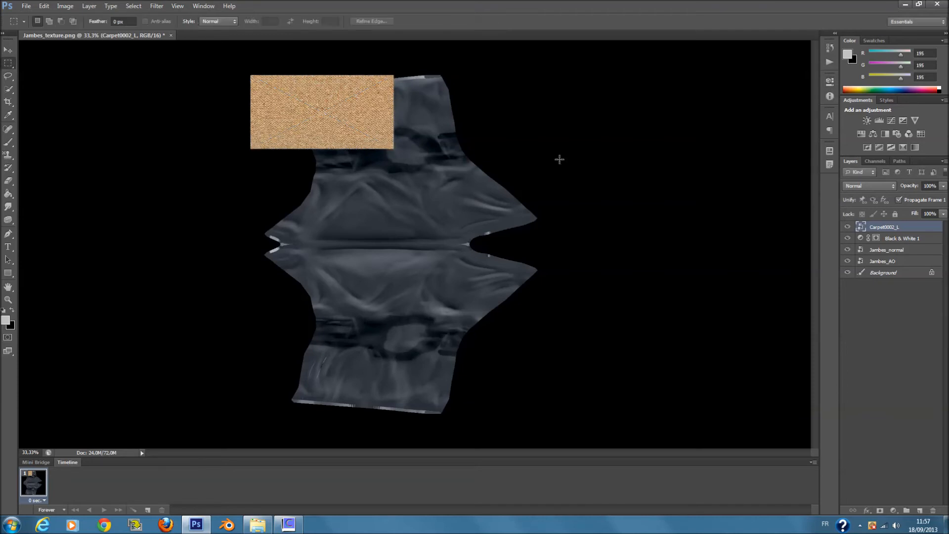
- Duplicate the Carpet0002_L layer and place the copy directly below the original tile
right_click(890, 229)
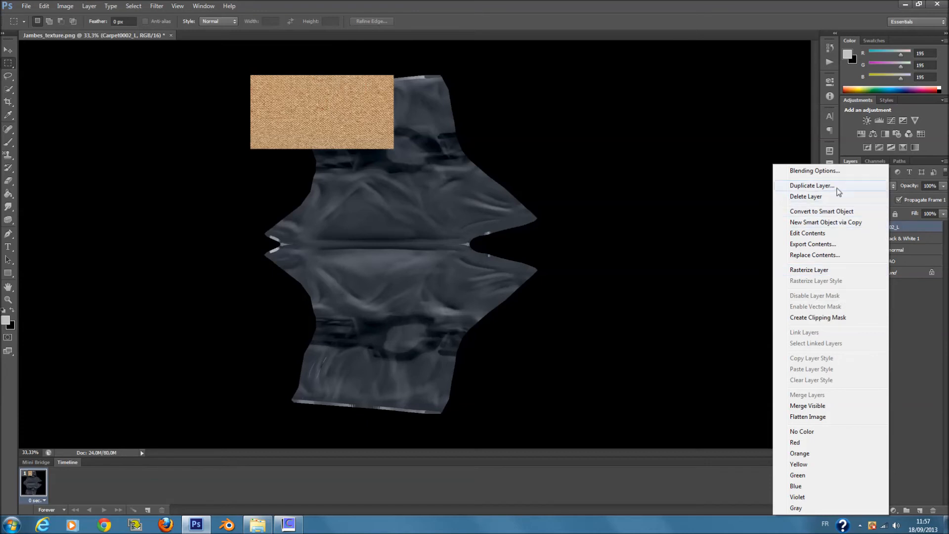
left_click(820, 185)
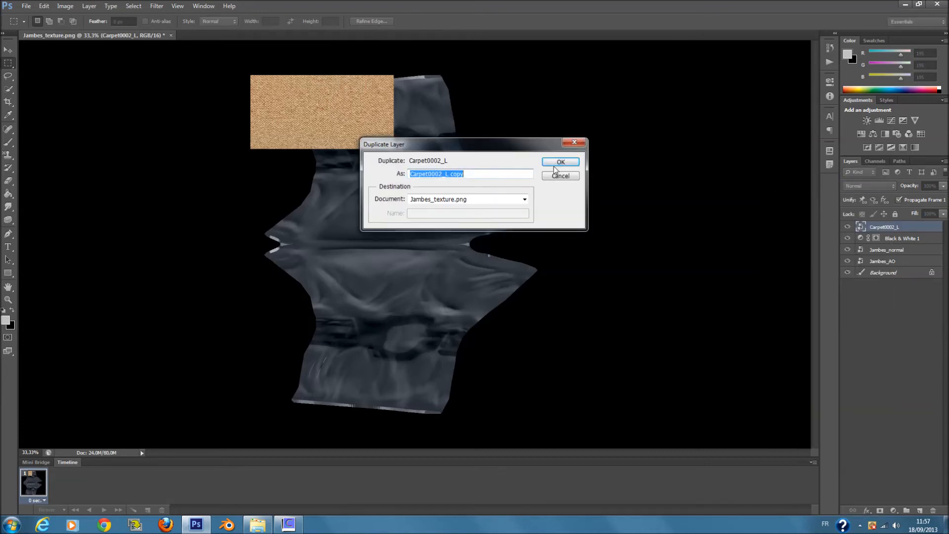
left_click(556, 164)
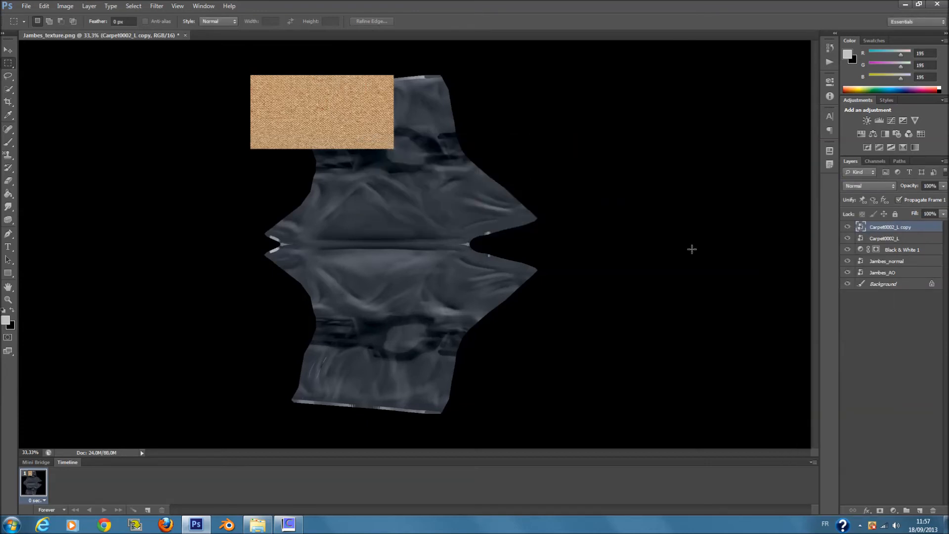
key("ctrl+t")
left_click_drag(350, 97, 353, 173)
key("Return")
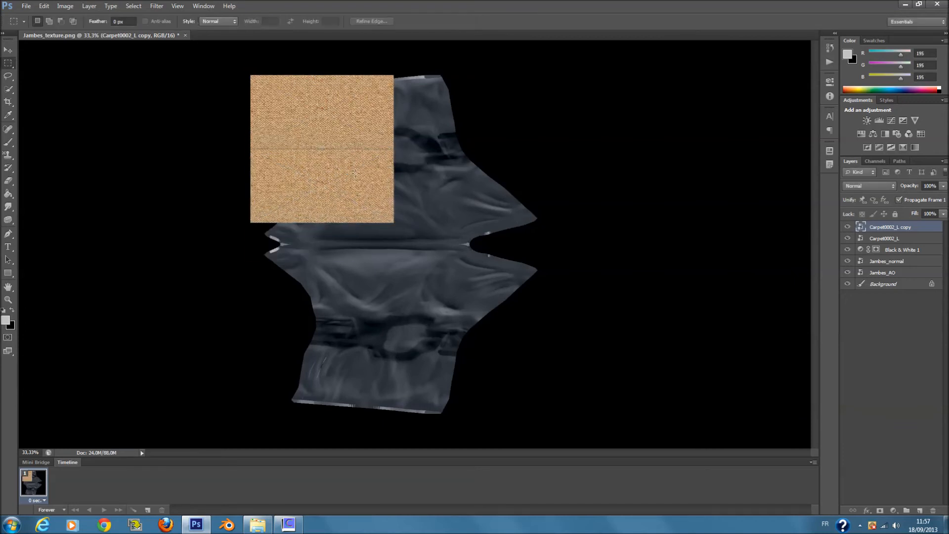
- Duplicate the second carpet tile and place the new copy flush beneath it as the third tile of the column
right_click(882, 227)
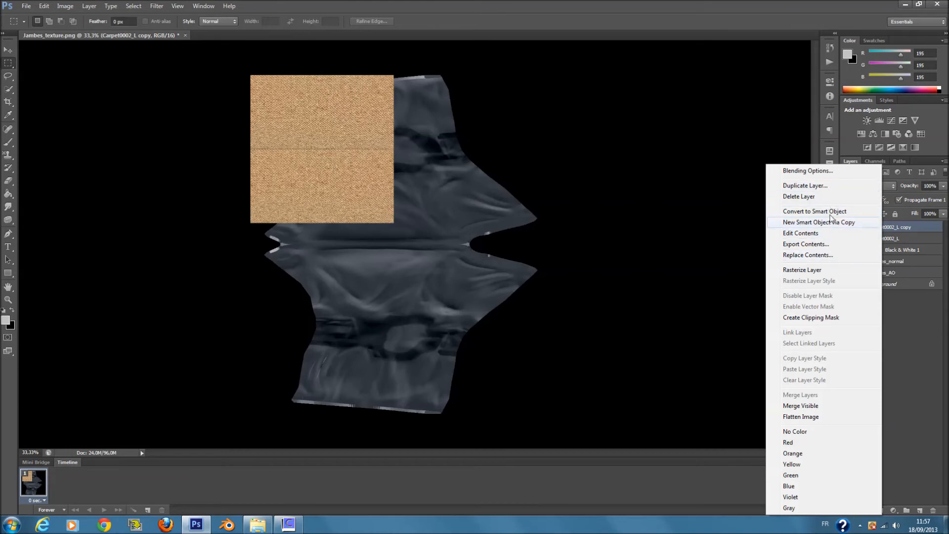
left_click(820, 186)
left_click(561, 163)
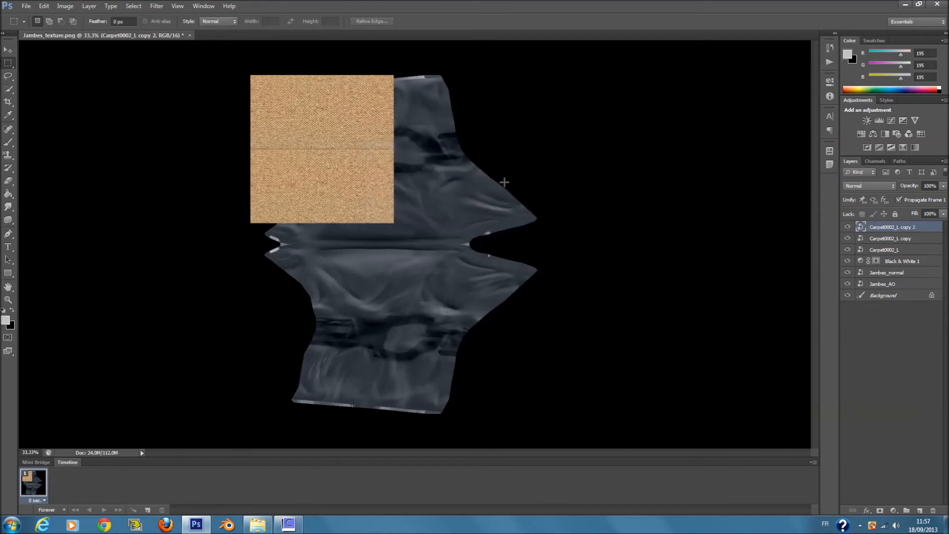
key("ctrl+t")
left_click_drag(358, 173, 360, 248)
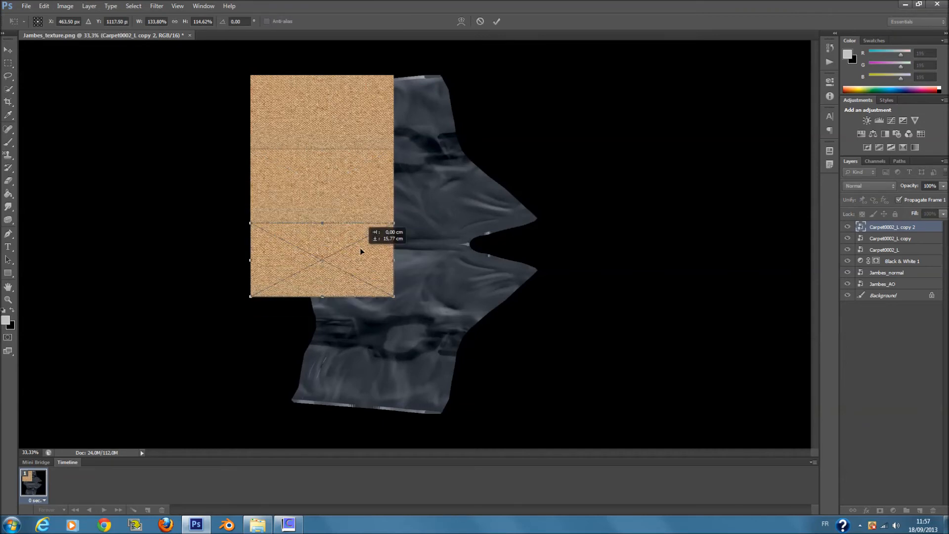
key("Return")
key("m")
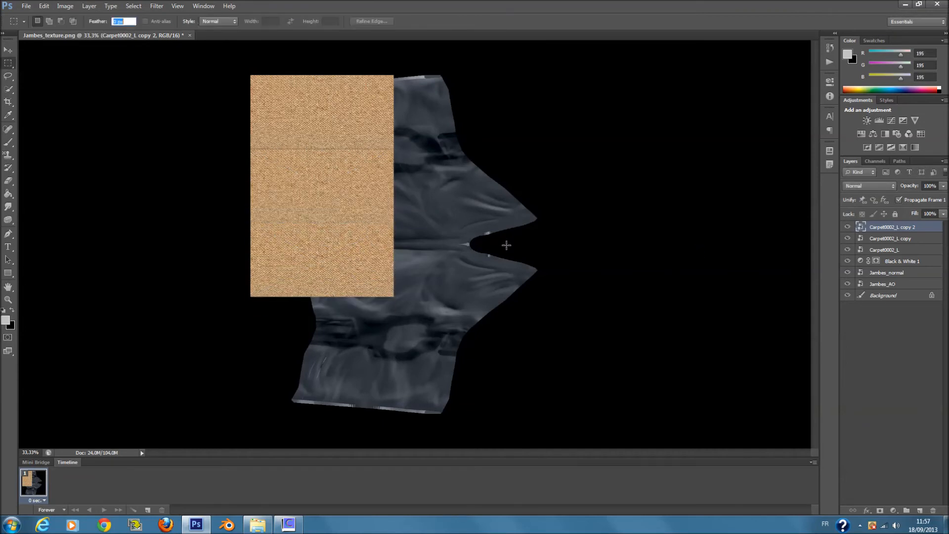
- Duplicate the third carpet tile and align the new copy below it as the fourth tile
right_click(877, 228)
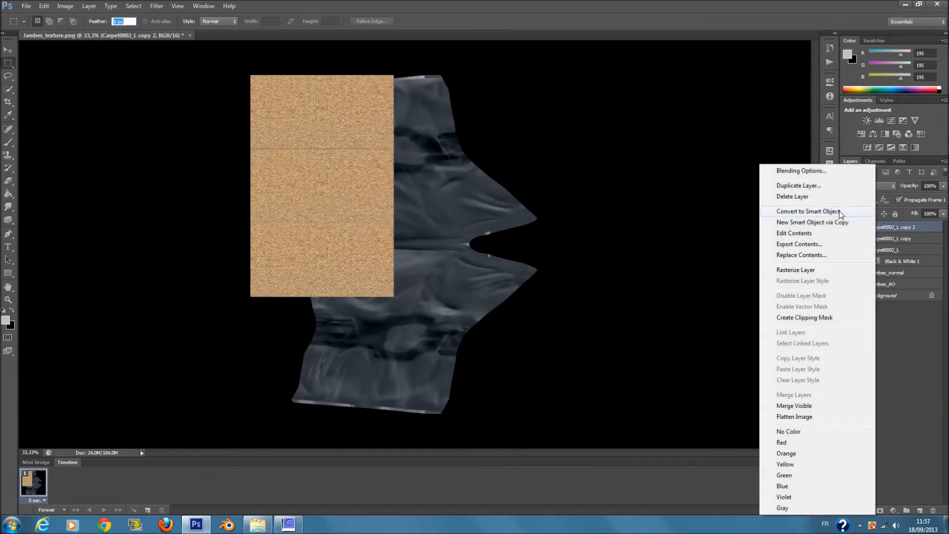
left_click(816, 186)
key("Return")
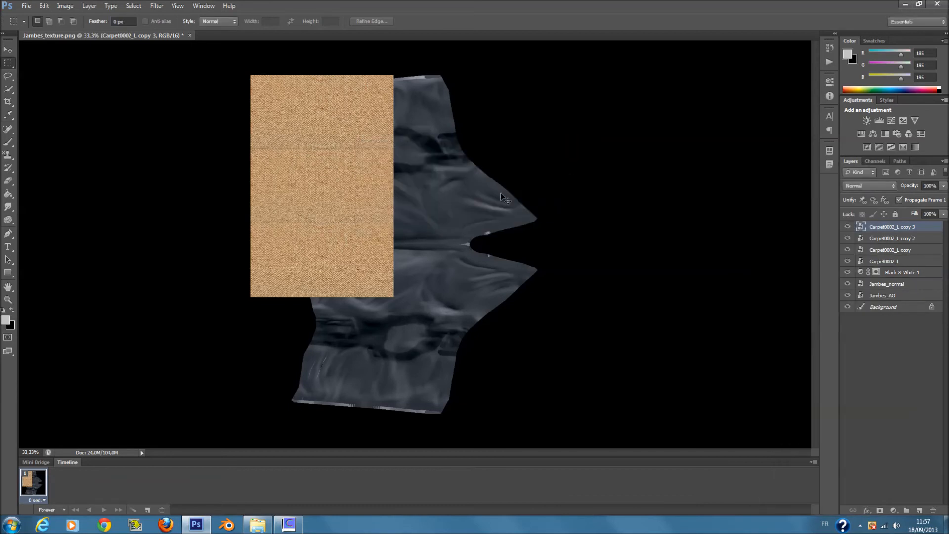
key("ctrl+t")
left_click_drag(370, 249, 372, 326)
key("Return")
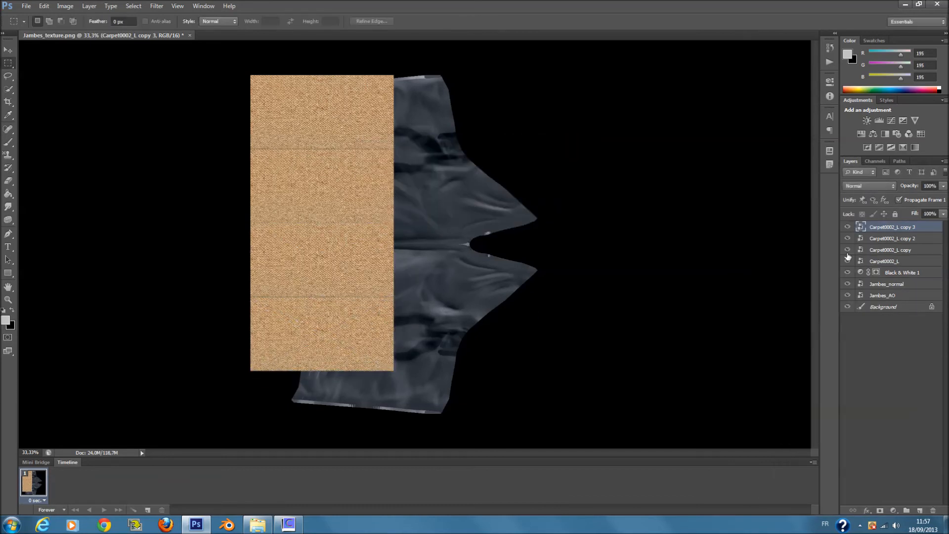
- Duplicate the fourth carpet tile and move the copy beneath it so the column reaches past the lower canvas edge
right_click(891, 229)
left_click(835, 186)
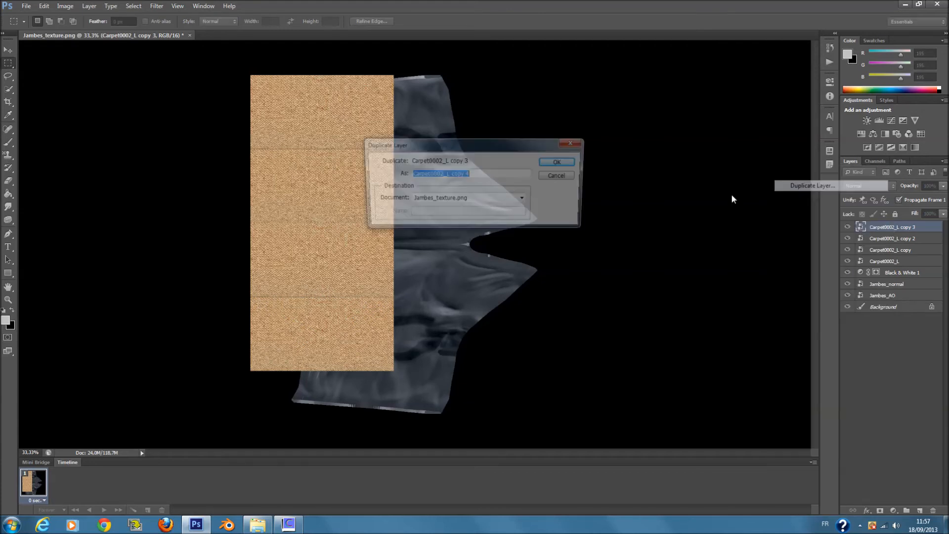
left_click(568, 162)
key("ctrl+t")
left_click_drag(364, 312, 365, 387)
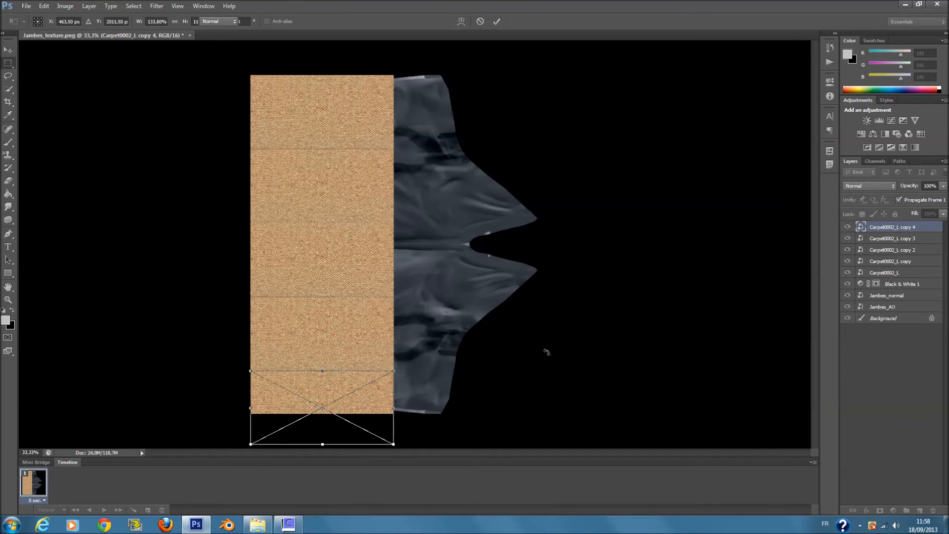
key("Return")
- Create a layer group, move all five carpet layers into it, and collapse the group
left_click(905, 512)
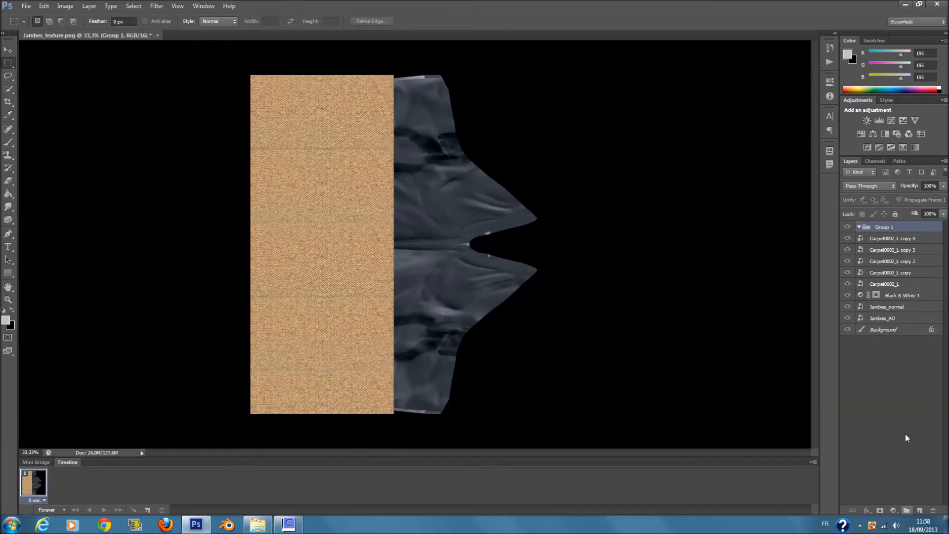
mouse_move(896, 238)
left_mouse_down()
mouse_move(894, 217)
mouse_move(895, 228)
left_mouse_up()
left_click(899, 248)
mouse_move(899, 263)
left_mouse_down()
mouse_move(900, 247)
mouse_move(900, 281)
mouse_move(899, 258)
left_mouse_up()
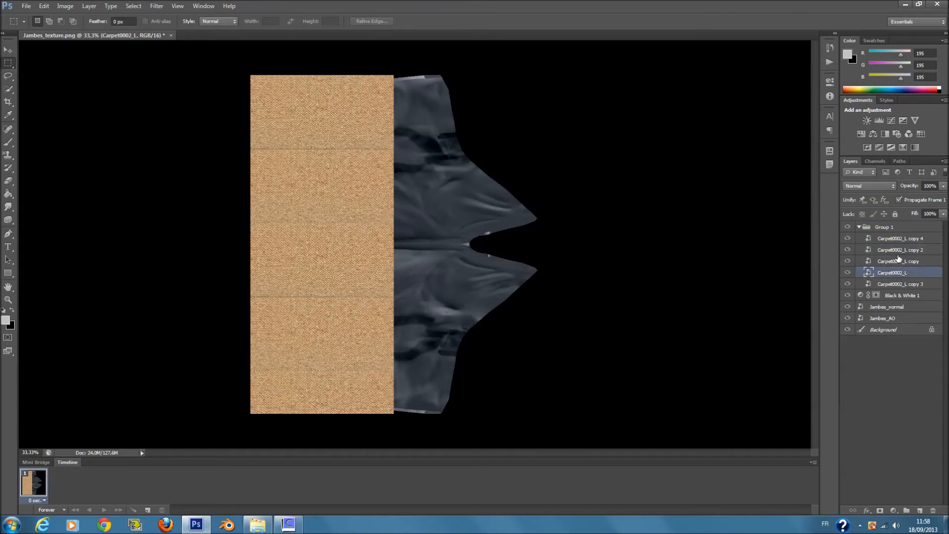
left_click(862, 227)
- Try different blending modes on the carpet group, including Soft Light and Color Dodge
left_click(870, 185)
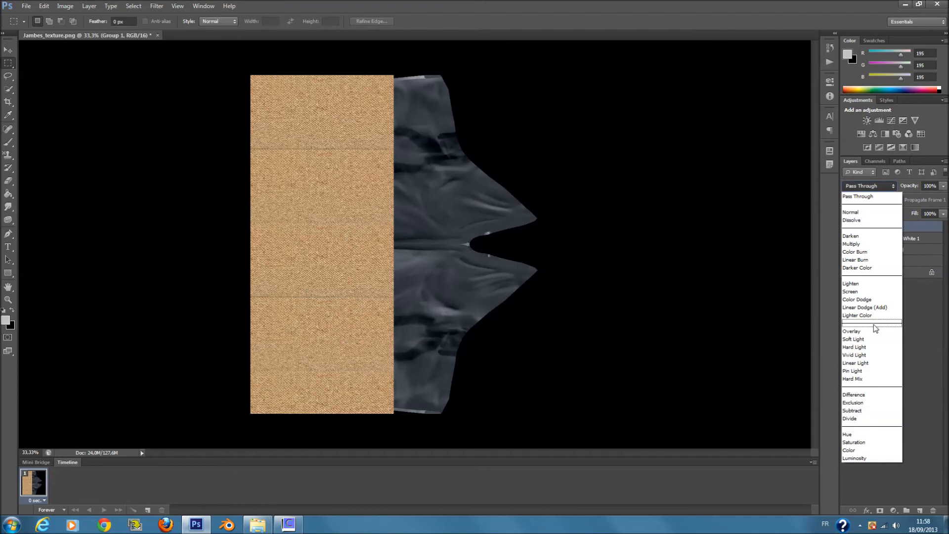
left_click(873, 325)
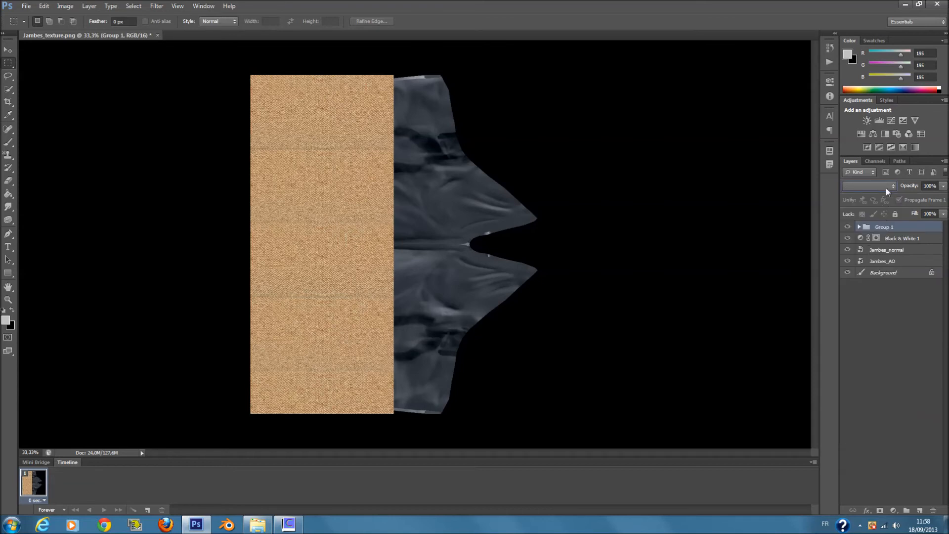
left_click(885, 187)
left_click(884, 332)
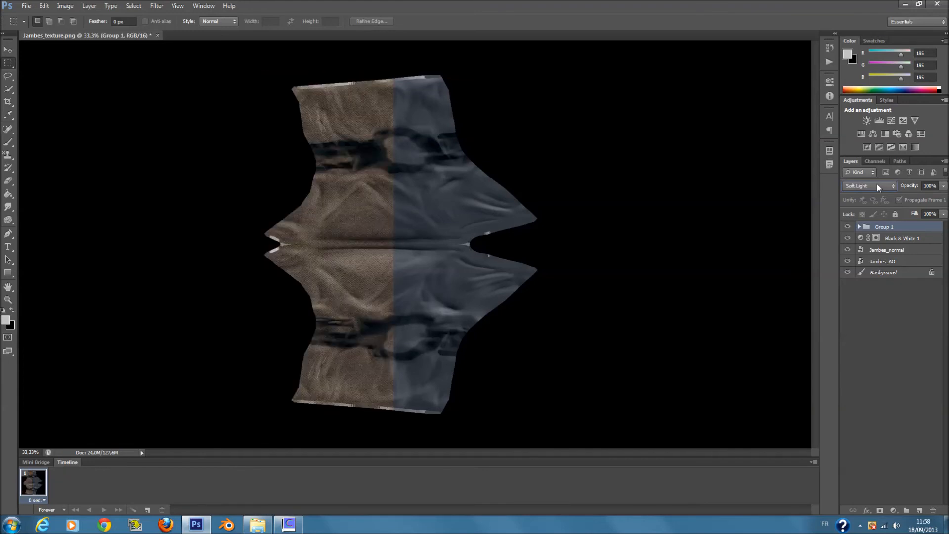
key("Up")
key("Up")
key("Up")
key("Up")
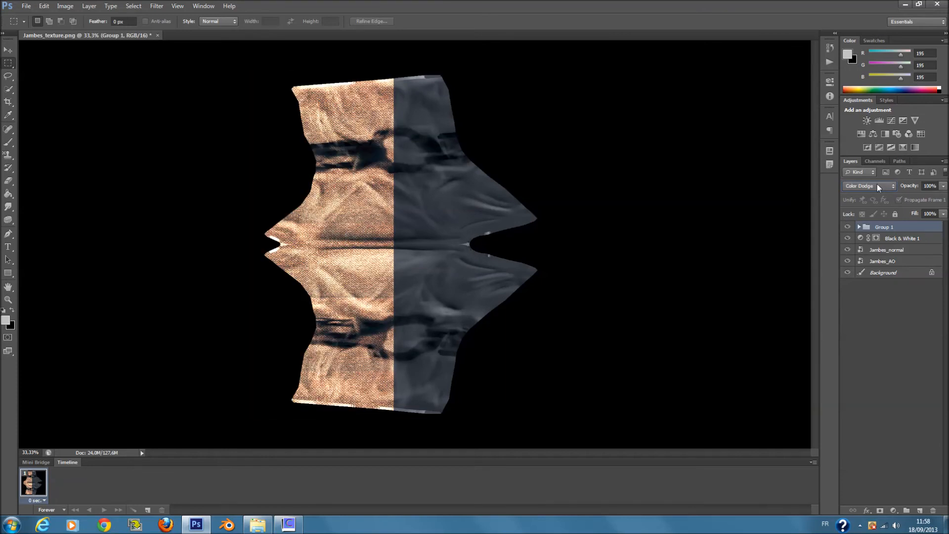
- Cycle through the carpet group's blending modes starting from Normal and set it to Overlay
left_click(877, 184)
left_click(880, 210)
scroll(877, 185, "down", 4)
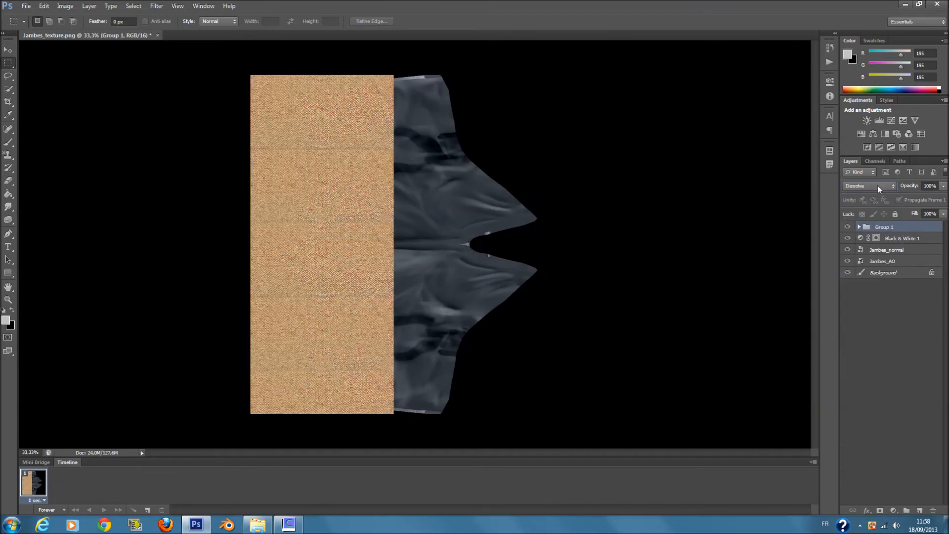
scroll(876, 185, "down", 5)
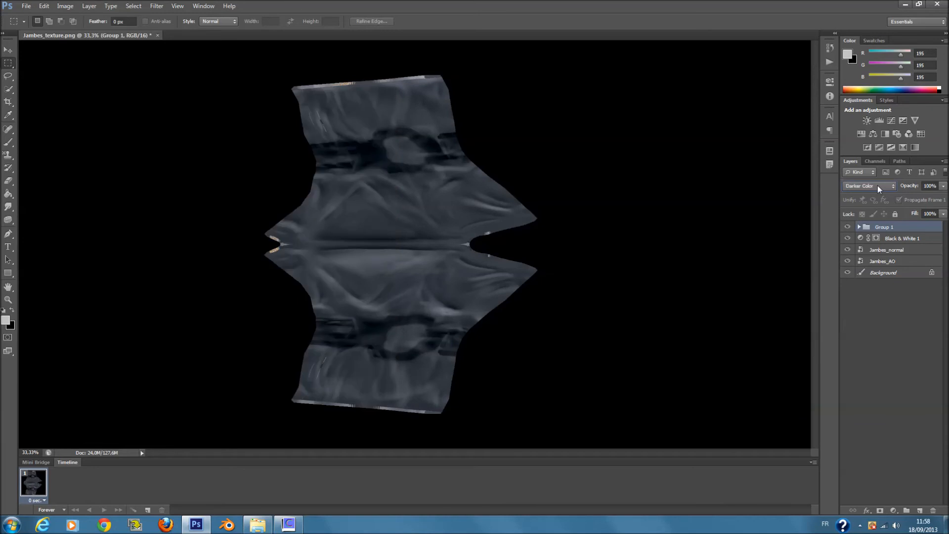
scroll(876, 185, "down", 1)
scroll(877, 185, "up", 1)
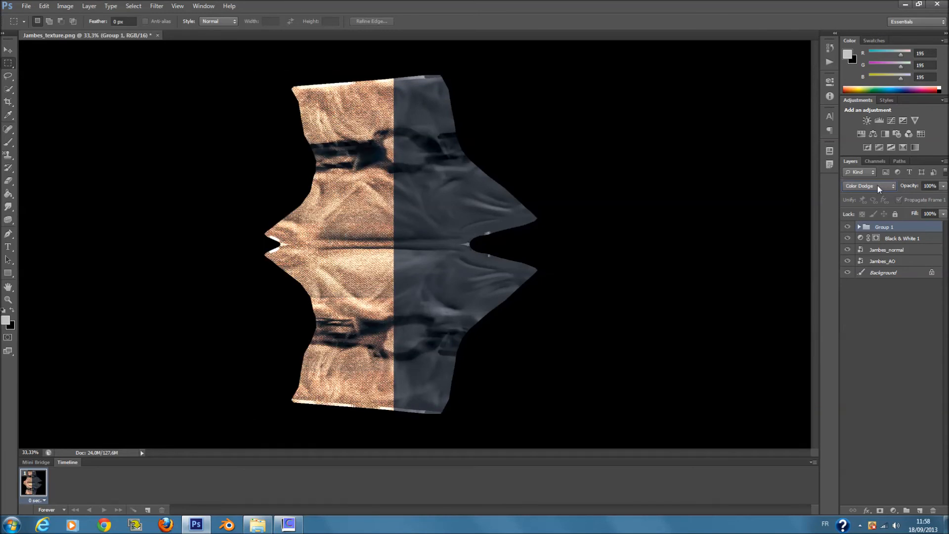
scroll(877, 185, "down", 3)
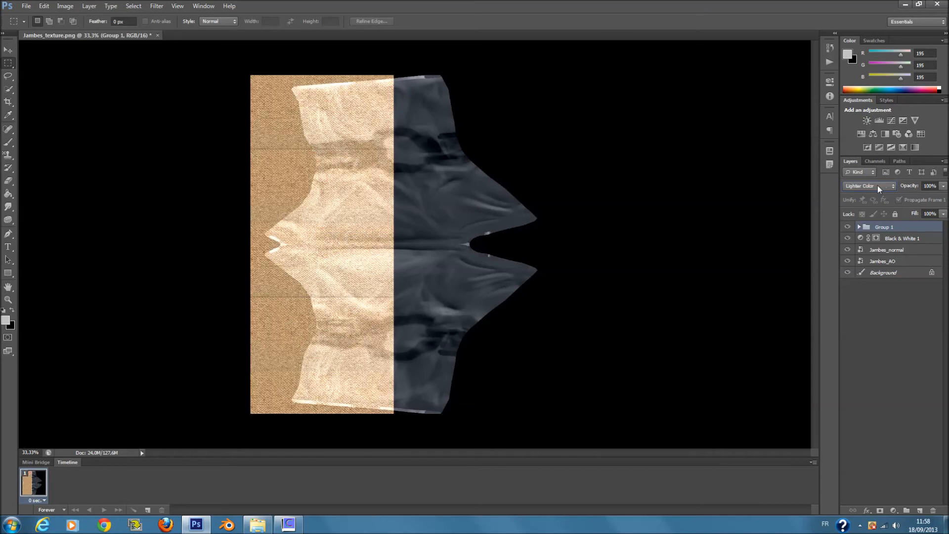
- Duplicate the carpet group and move the copy sideways to cover the remaining right part of the leg layout
right_click(891, 229)
left_click(901, 249)
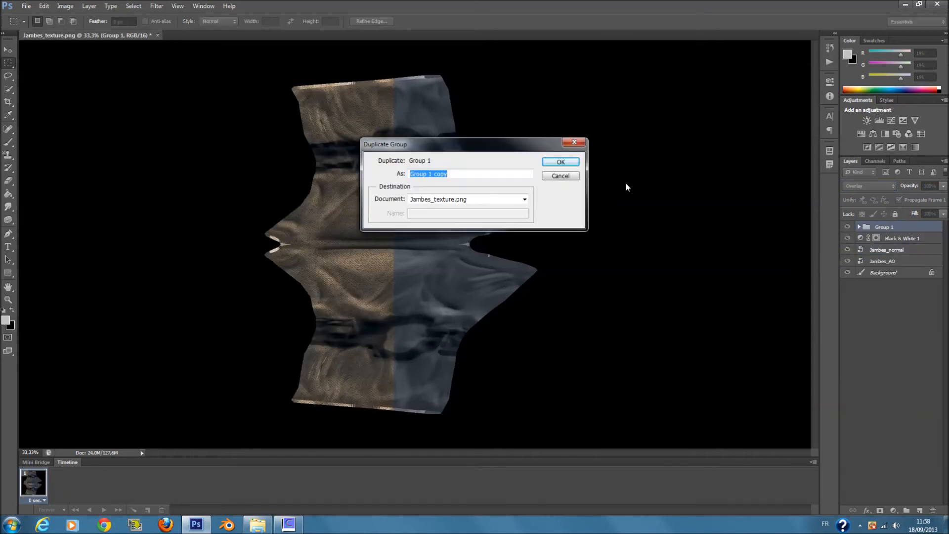
left_click(578, 163)
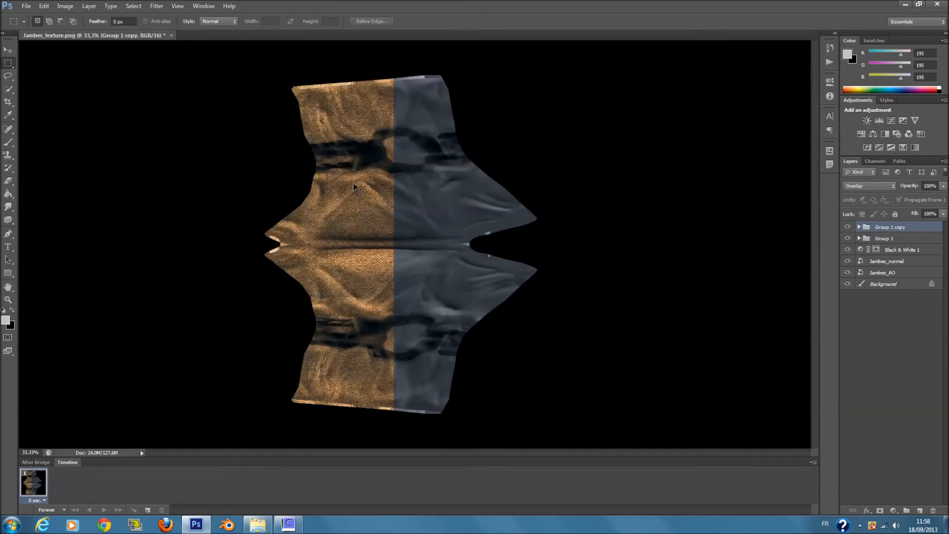
key("ctrl+t")
left_click_drag(345, 170, 487, 164)
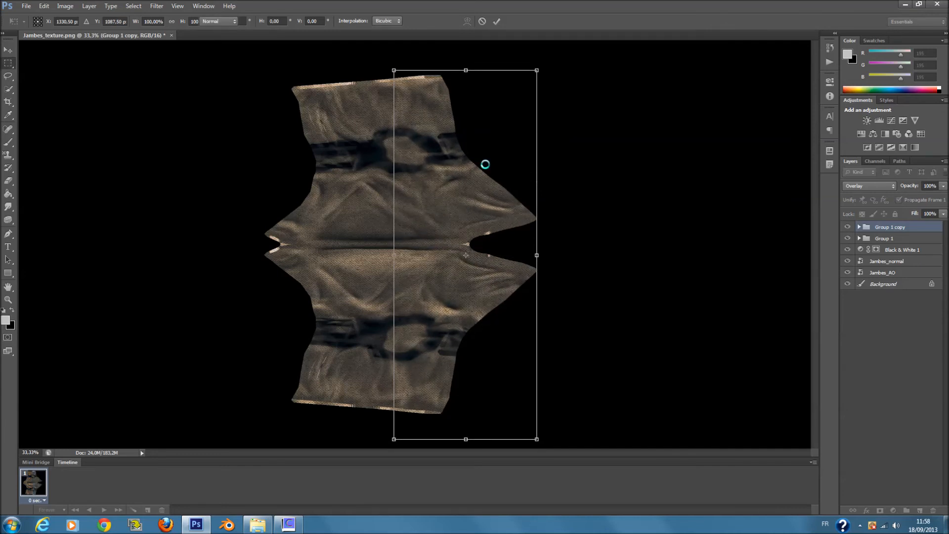
key("Return")
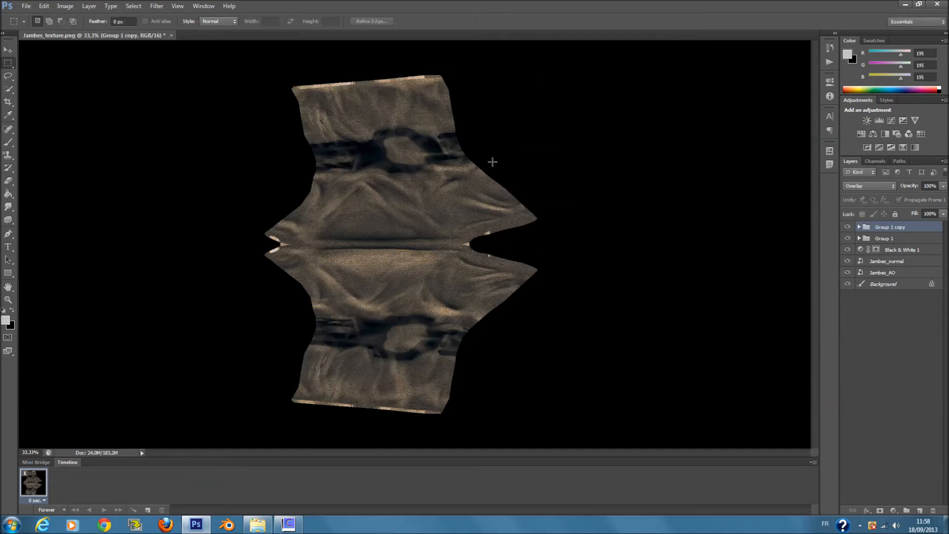
- Add a Black & White adjustment above the duplicated carpet group
left_click(884, 134)
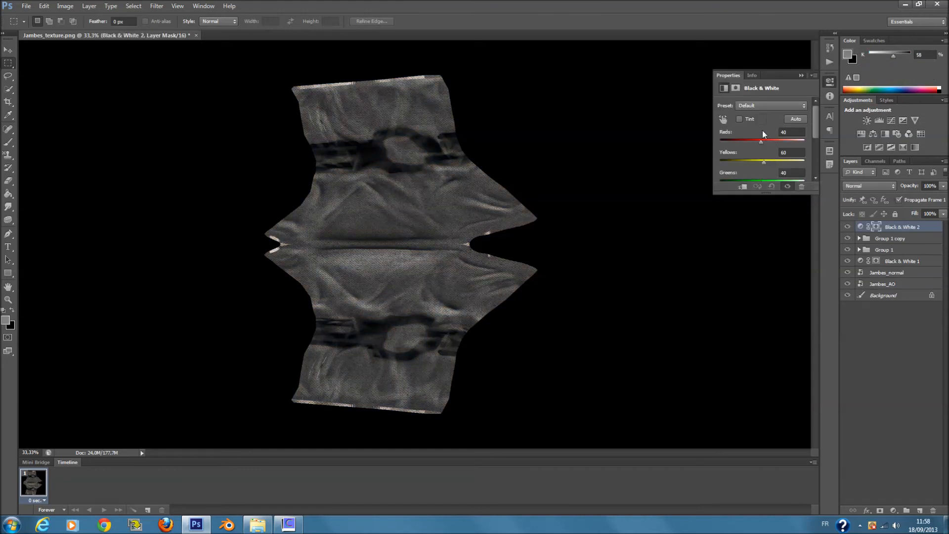
- Enable the tint on the Black & White 2 adjustment and set its color to dark olive 413f2e
left_click(739, 119)
left_click(761, 119)
left_click(651, 197)
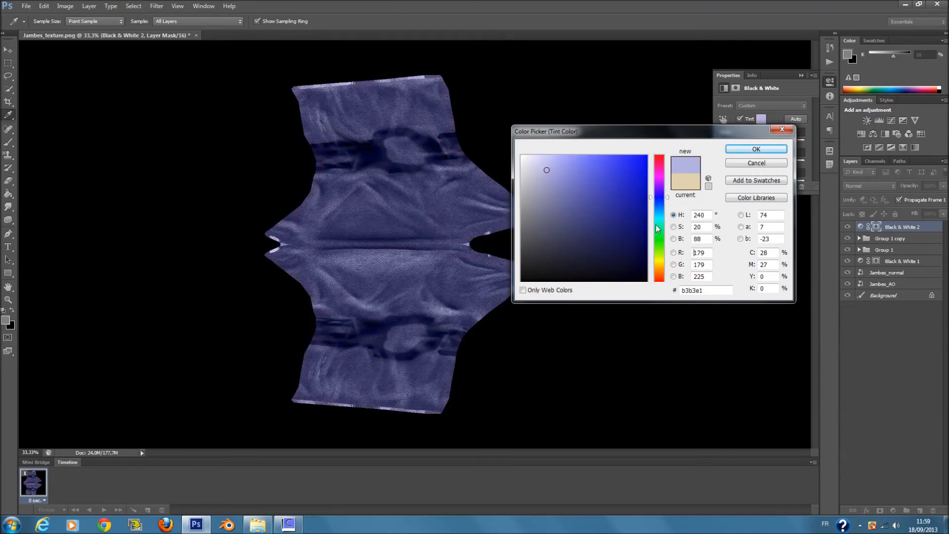
left_click(657, 217)
left_click(664, 205)
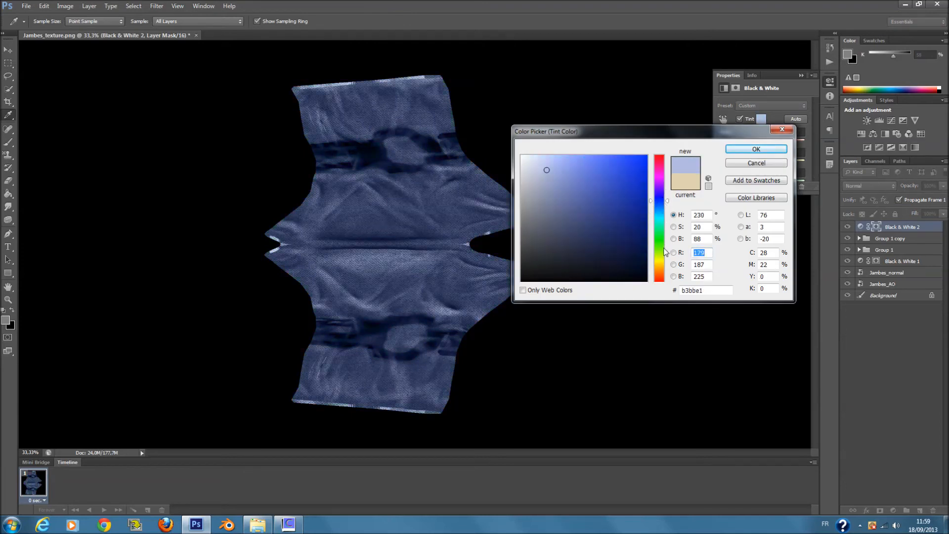
left_click(658, 249)
left_click(659, 263)
mouse_move(611, 221)
left_mouse_down()
mouse_move(570, 210)
mouse_move(558, 249)
left_mouse_up()
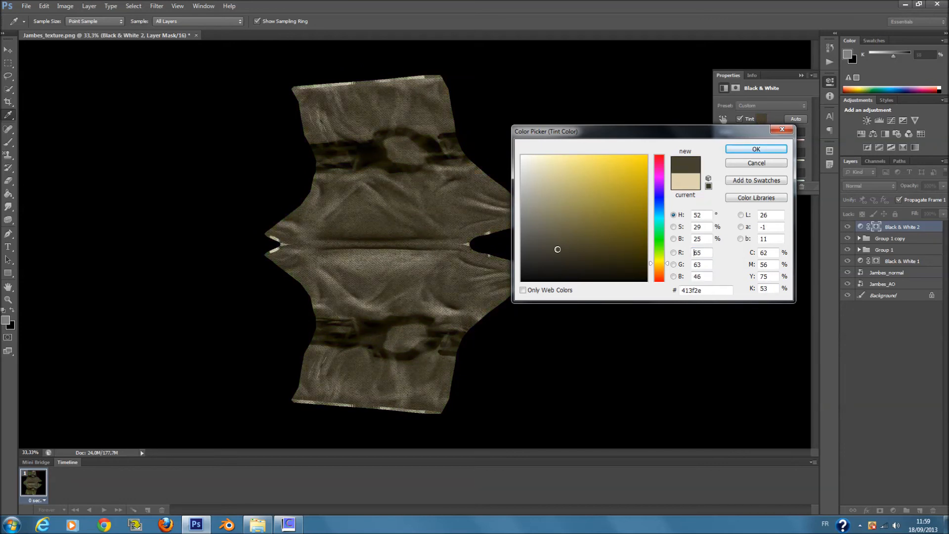
left_click(746, 150)
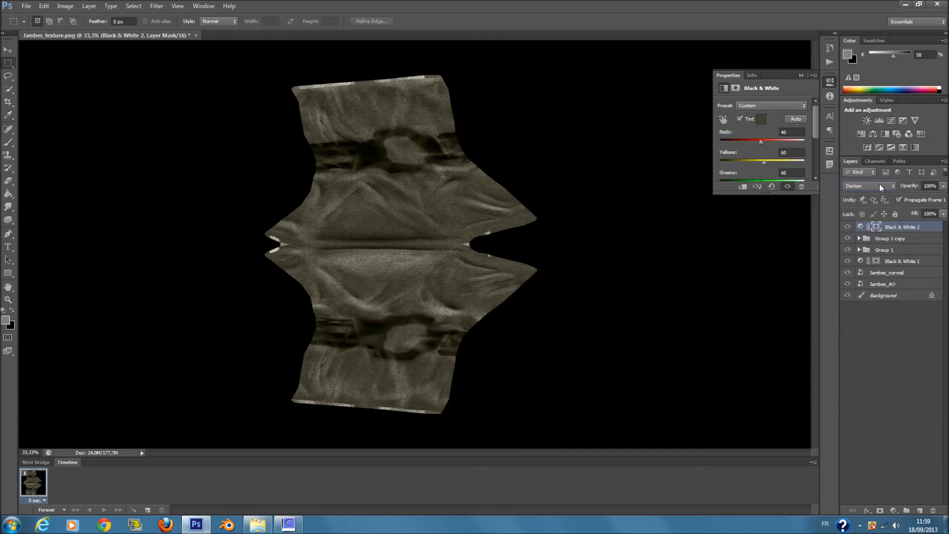
- Try several blend modes on the Black & White 2 layer and settle on Color Dodge
scroll(879, 185, "down", 4)
scroll(880, 185, "down", 1)
scroll(879, 185, "up", 1)
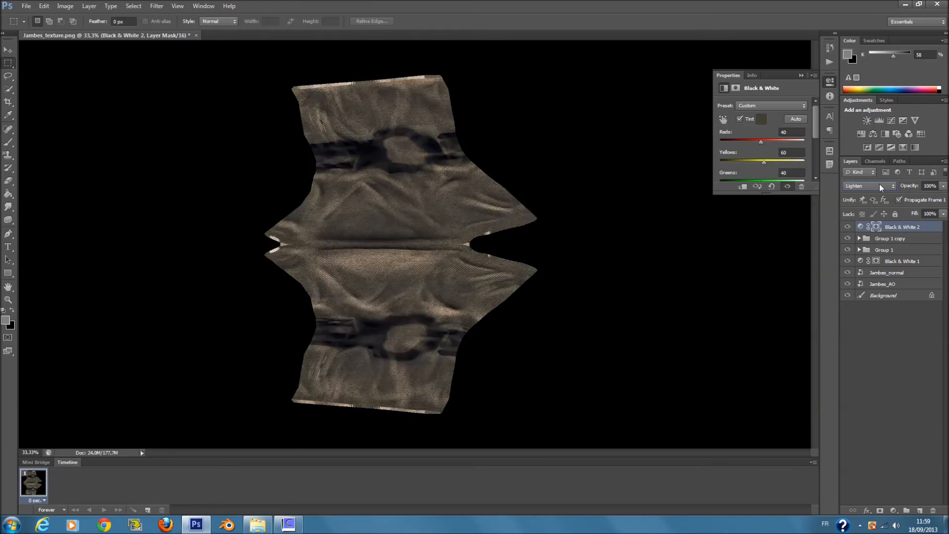
scroll(879, 186, "down", 3)
scroll(880, 185, "up", 1)
scroll(880, 185, "down", 1)
scroll(879, 186, "up", 1)
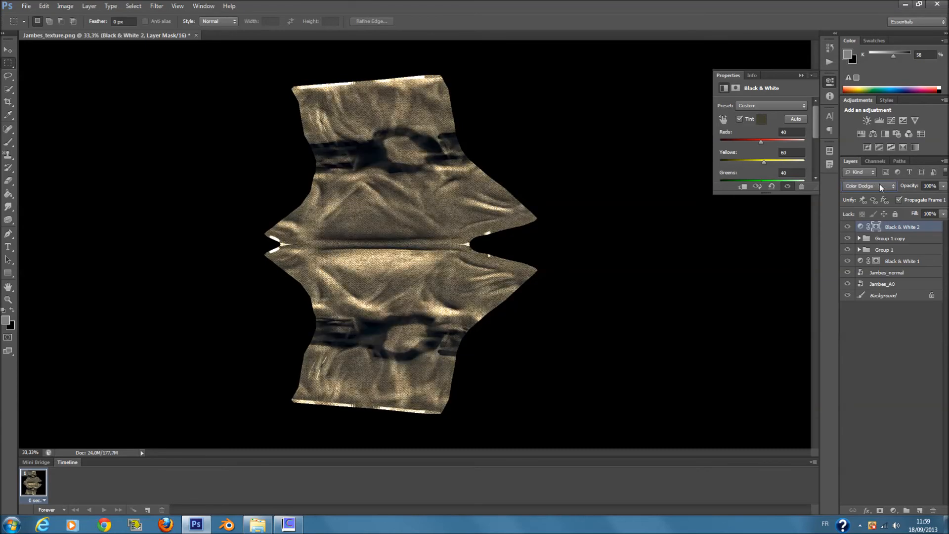
left_click(943, 213)
mouse_move(941, 225)
left_mouse_down()
mouse_move(915, 228)
mouse_move(946, 235)
left_mouse_up()
left_click(882, 189)
left_click(932, 225)
- Change the Black & White 2 adjustment's tint color to dark navy 070e1f
left_click(762, 119)
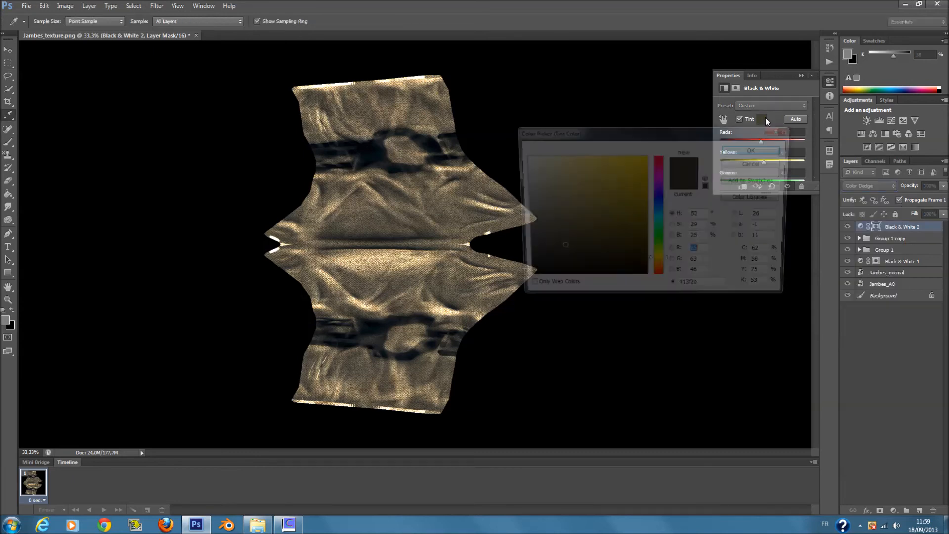
left_click(636, 197)
mouse_move(659, 243)
left_mouse_down()
mouse_move(659, 213)
mouse_move(568, 221)
mouse_move(544, 235)
mouse_move(547, 246)
mouse_move(572, 223)
mouse_move(572, 204)
mouse_move(568, 277)
mouse_move(587, 282)
mouse_move(583, 226)
mouse_move(569, 268)
mouse_move(573, 255)
mouse_move(674, 255)
mouse_move(660, 254)
mouse_move(659, 266)
mouse_move(657, 203)
left_mouse_up()
mouse_move(620, 247)
left_mouse_down()
mouse_move(649, 230)
mouse_move(660, 235)
mouse_move(661, 266)
mouse_move(619, 266)
left_mouse_up()
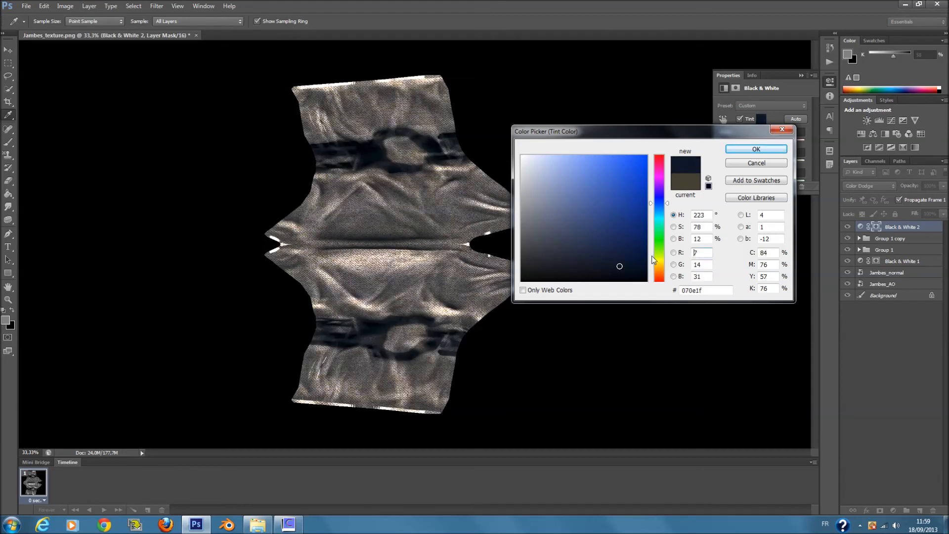
left_click(747, 149)
- Try the Darken blend mode on the Black & White 1 layer and return it to Normal
left_click(898, 262)
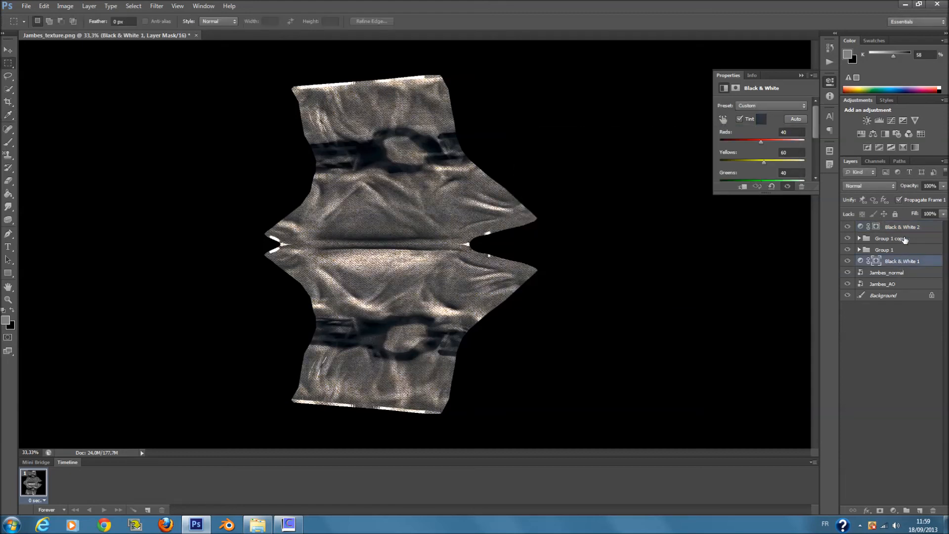
left_click(879, 187)
left_click(879, 189)
scroll(879, 188, "down", 3)
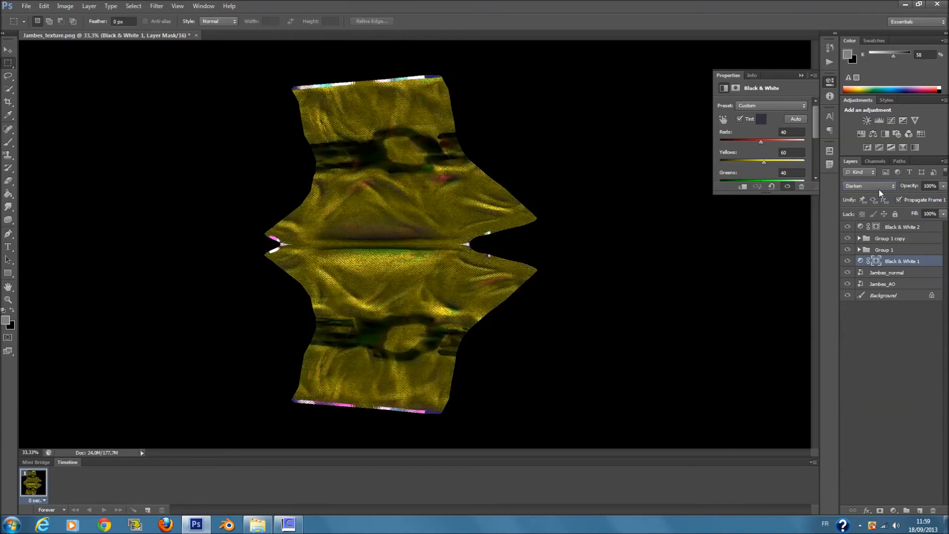
scroll(879, 189, "up", 3)
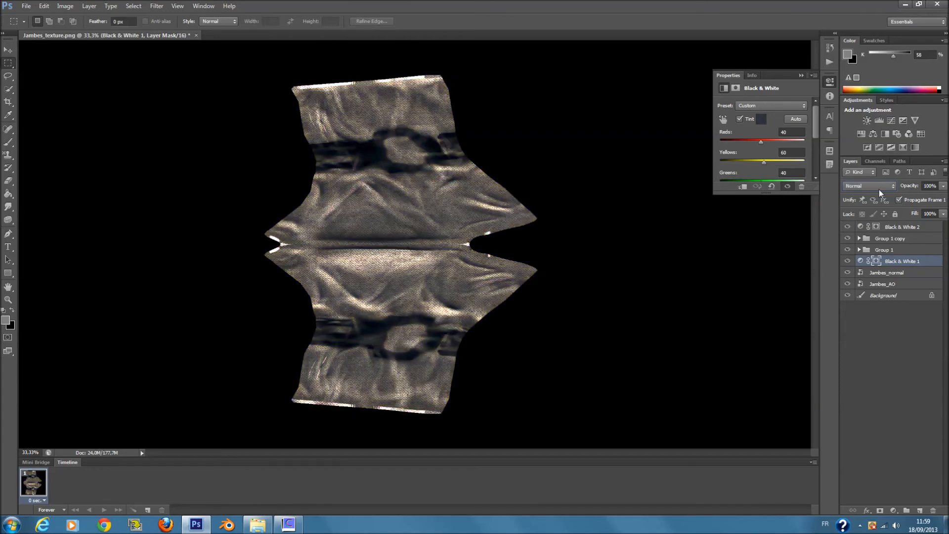
- Add a Photo Filter adjustment directly above the Black & White 1 layer and set its density to 93%
left_click(898, 133)
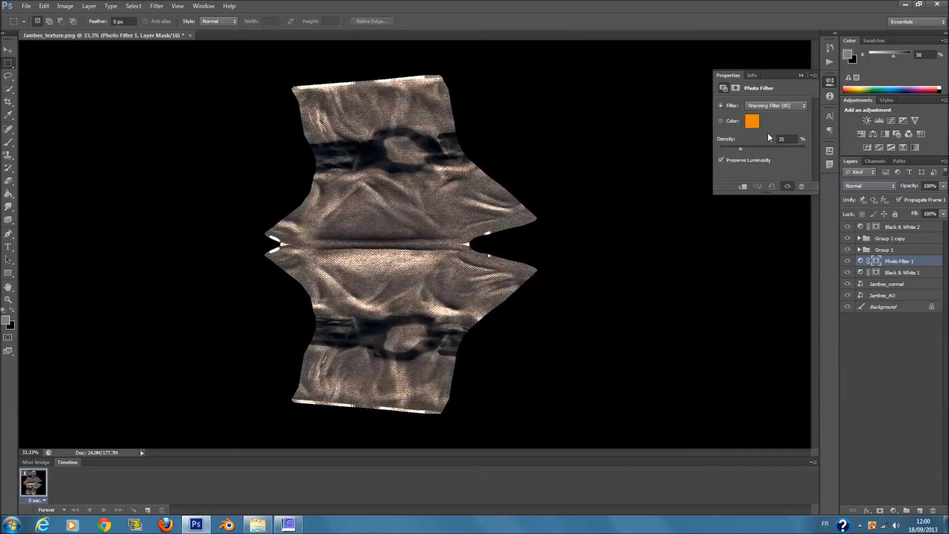
left_click(743, 149)
left_click_drag(799, 153, 798, 149)
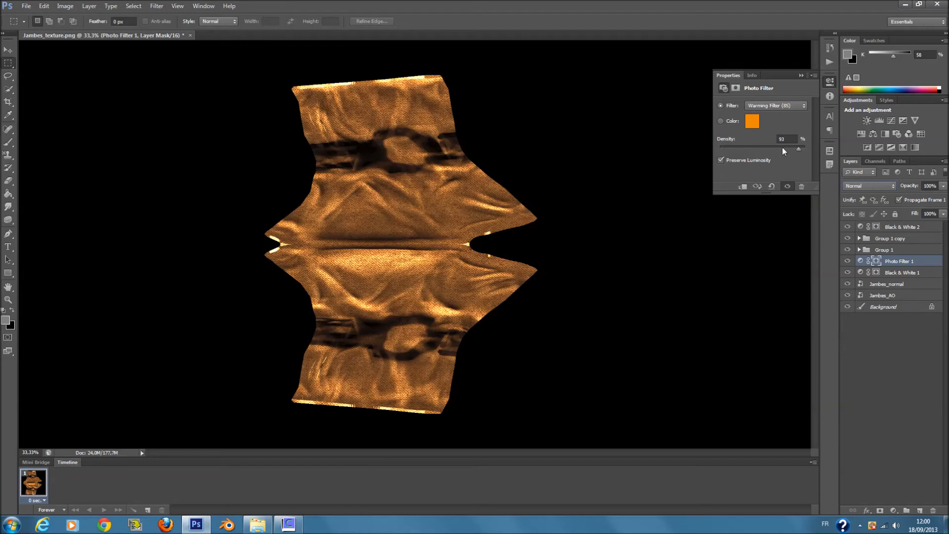
- Set the Photo Filter's color to blue 295d81 and collapse the adjustment's properties
left_click(751, 121)
mouse_move(657, 268)
left_mouse_down()
mouse_move(655, 210)
mouse_move(606, 217)
left_mouse_up()
left_click(602, 207)
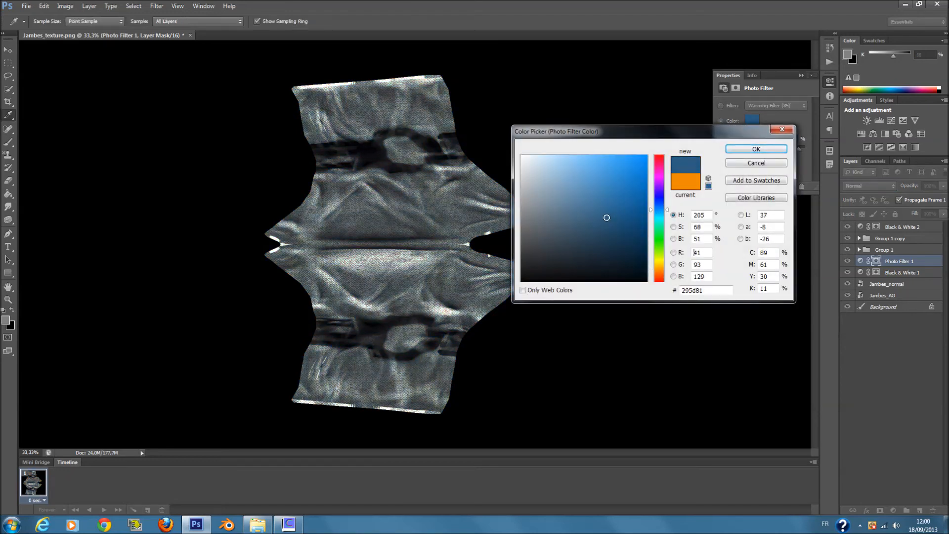
left_click(765, 148)
left_click(800, 76)
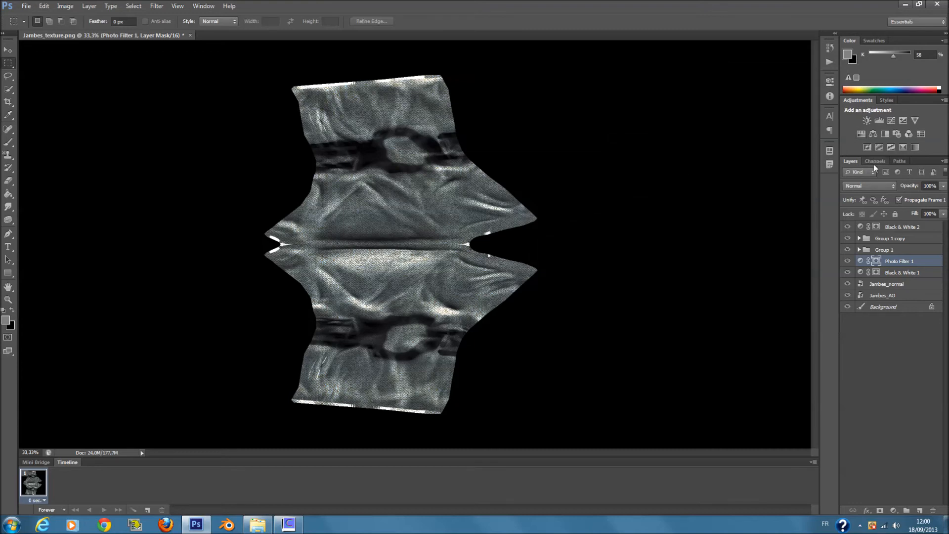
- Set the Photo Filter 1 layer to Multiply blending with an 80% fill, and deselect the layer
left_click(874, 186)
left_click(873, 228)
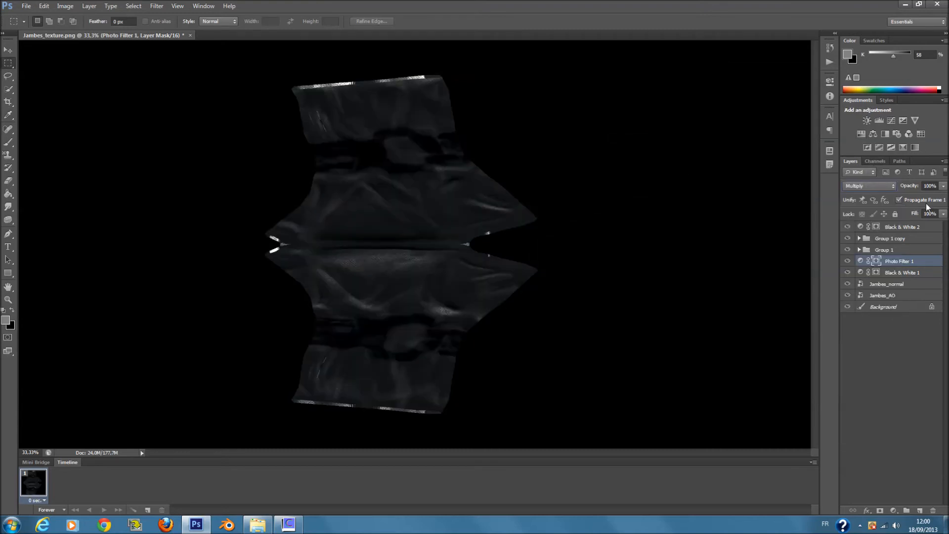
mouse_move(943, 214)
left_mouse_down()
mouse_move(912, 225)
mouse_move(927, 227)
left_mouse_up()
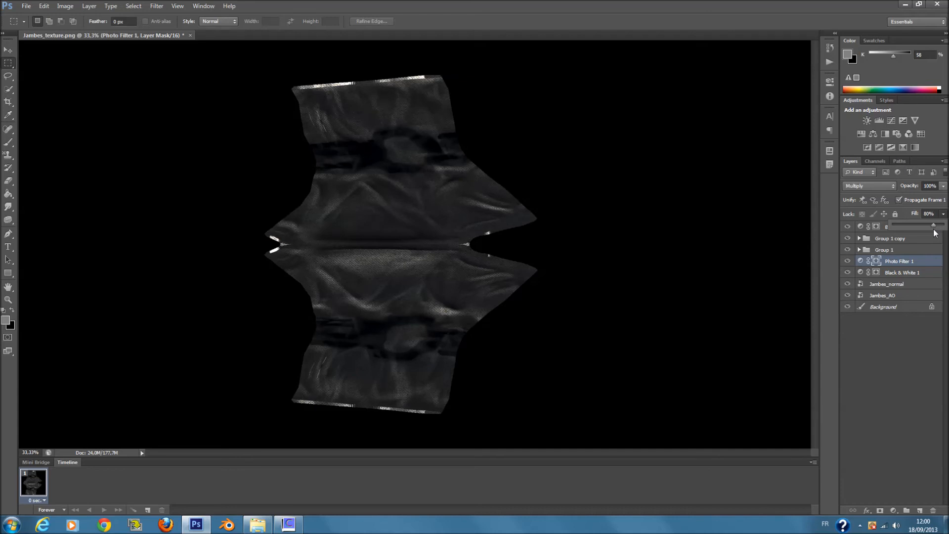
left_click(870, 311)
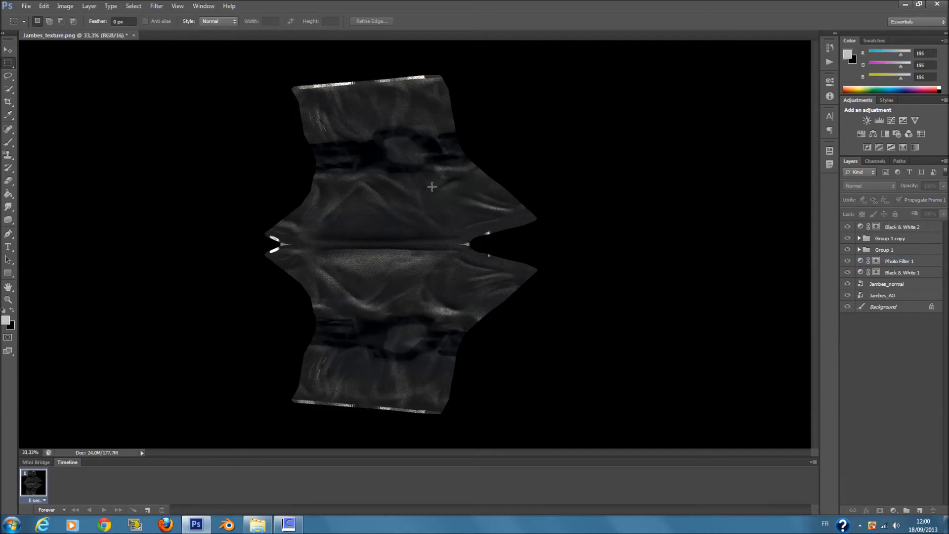
- Save a copy of the texture as Jambes_texture1 in PNG format with smallest compression and no interlacing
left_click(26, 6)
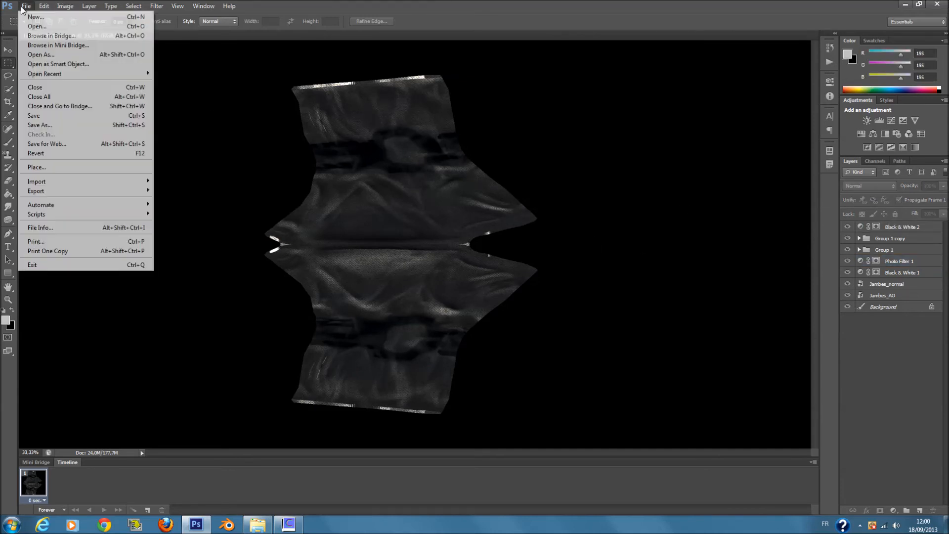
left_click(86, 125)
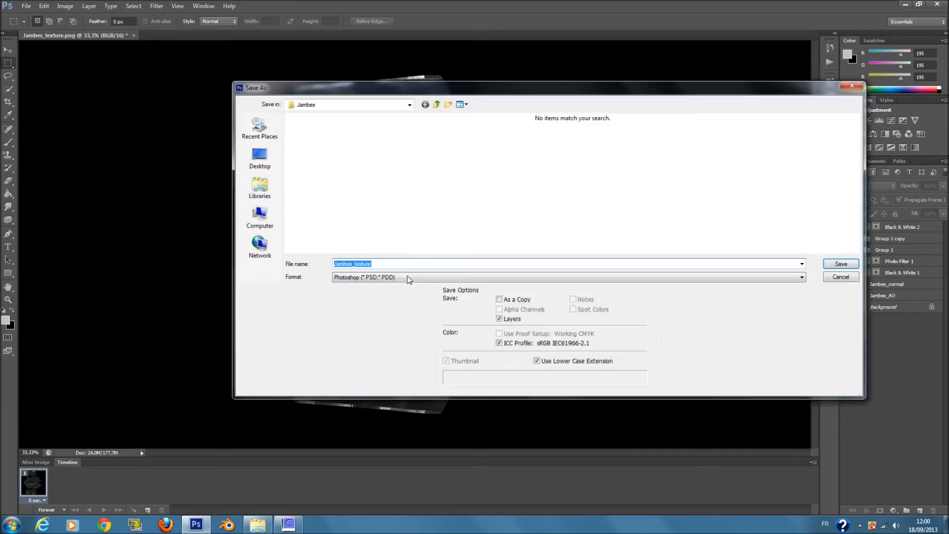
left_click(408, 277)
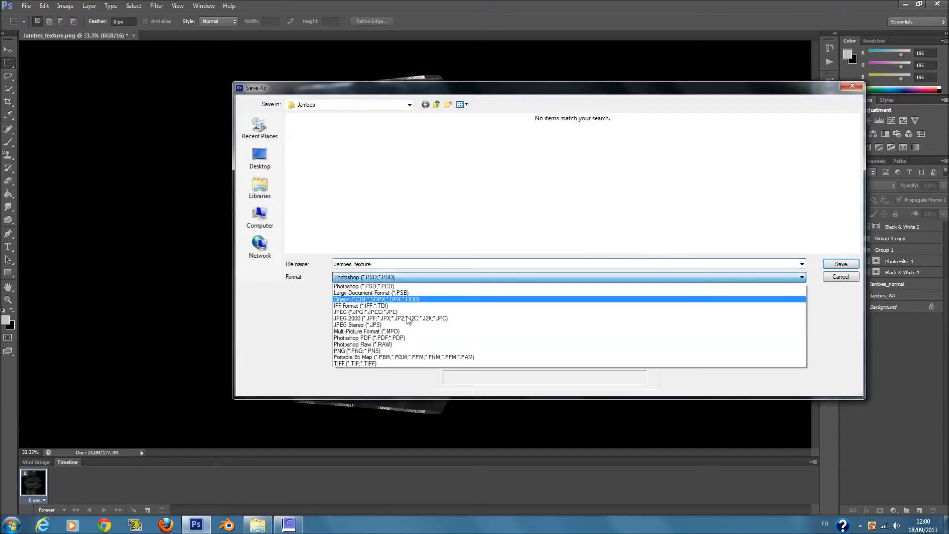
left_click(409, 351)
double_click(371, 263)
left_click(371, 262)
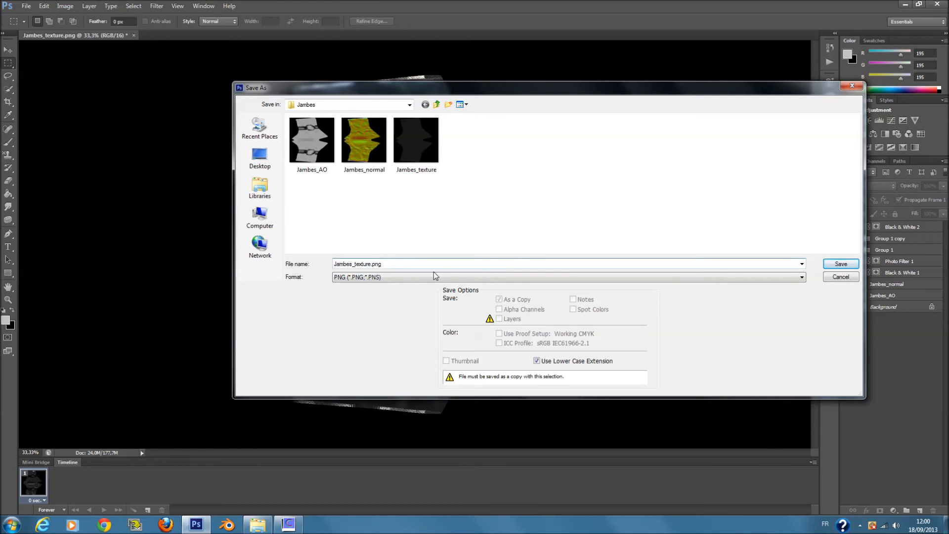
type("1")
left_click(840, 264)
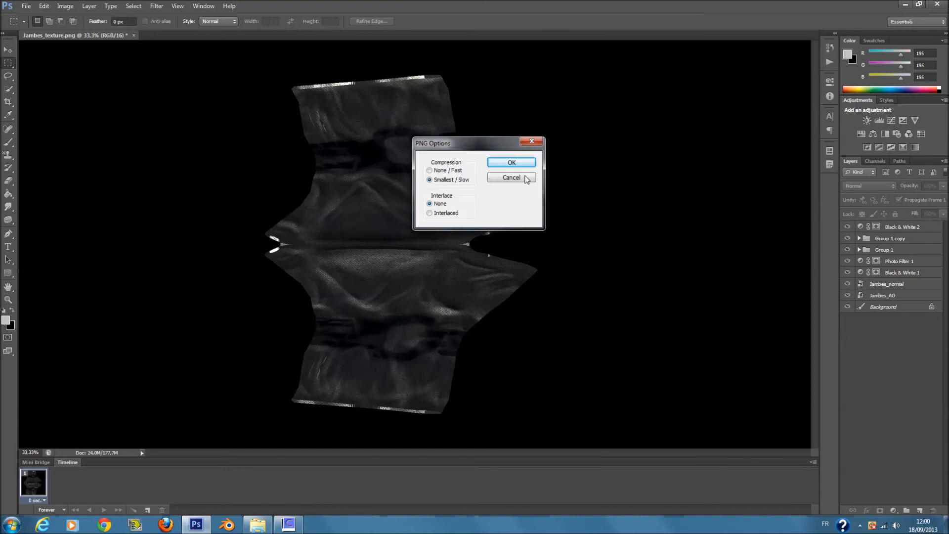
left_click(519, 165)
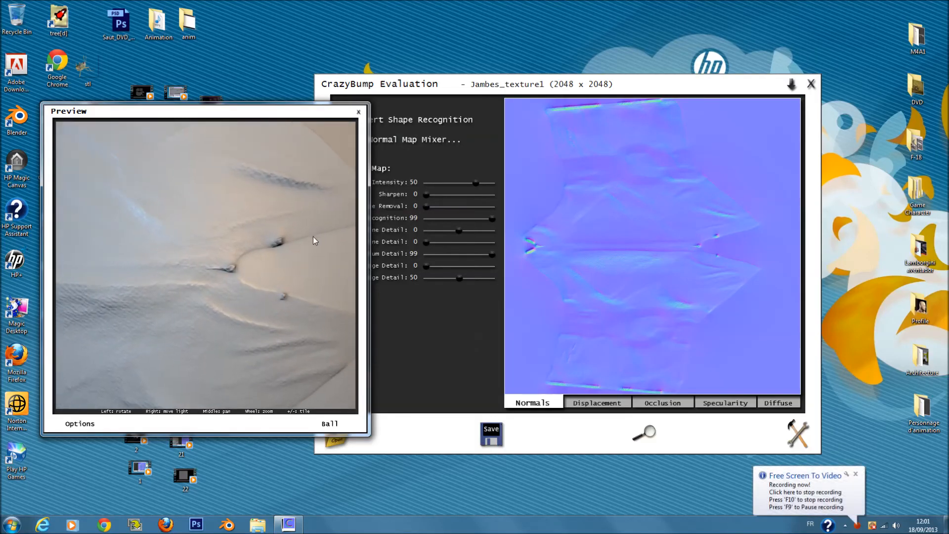
- In CrazyBump, set the normal map's Sharpen to 99 and Intensity to 38 for Jambes_texture1
left_click(433, 194)
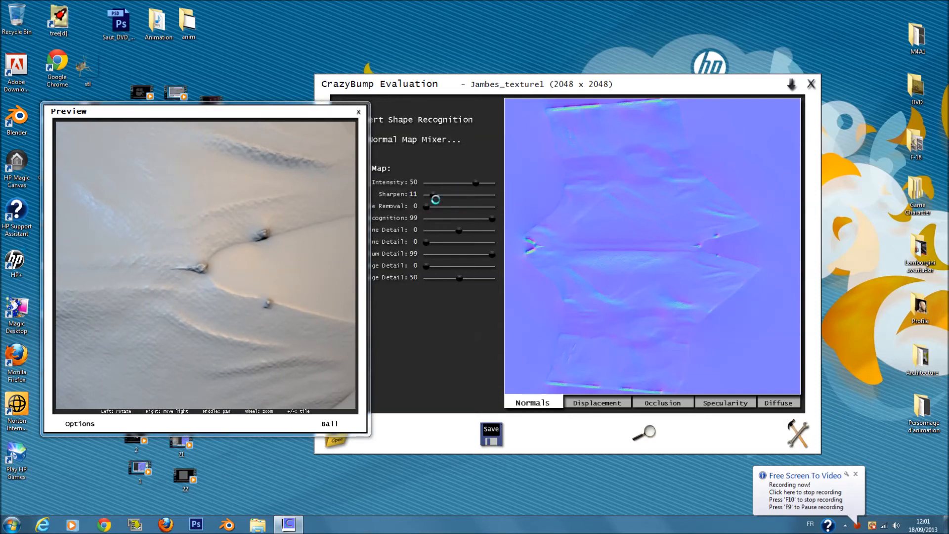
left_click_drag(434, 195, 490, 200)
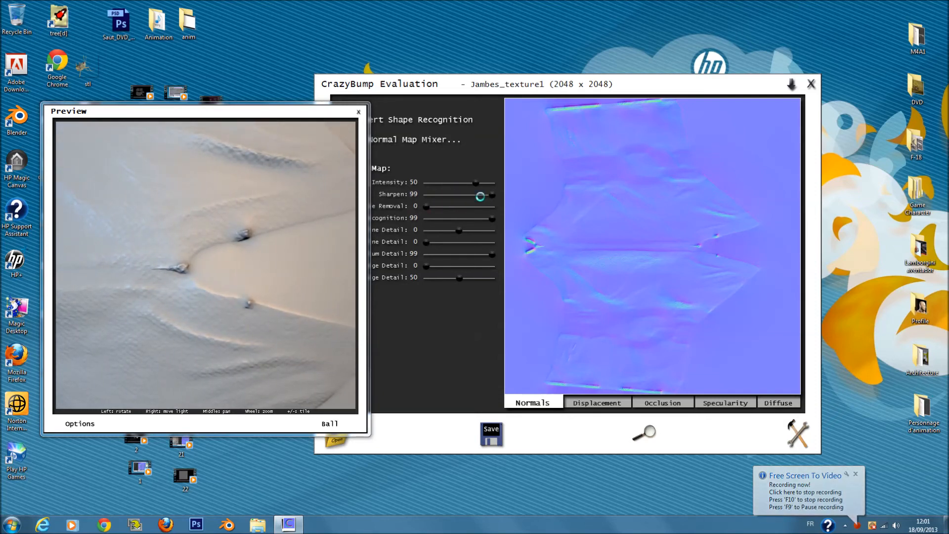
left_click(471, 183)
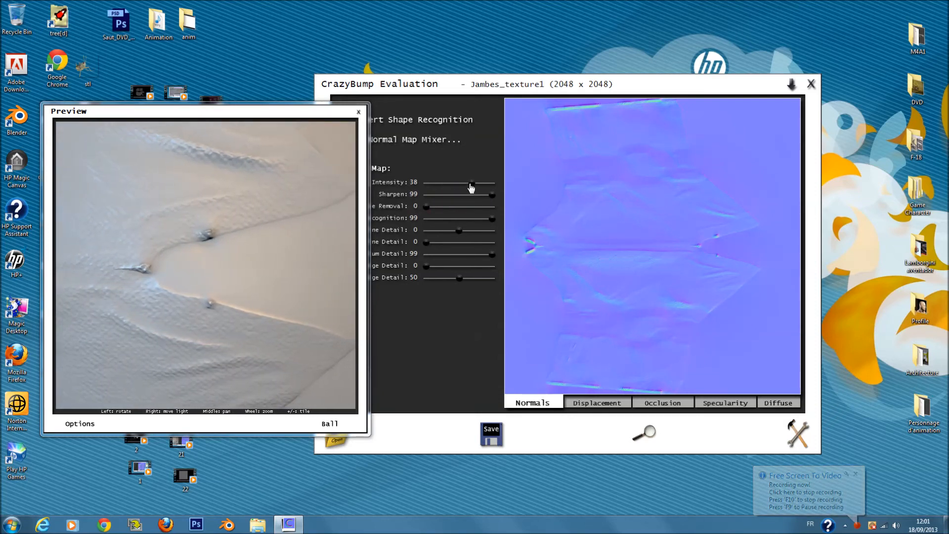
- Raise the normal map's very large detail to 93
left_click(481, 278)
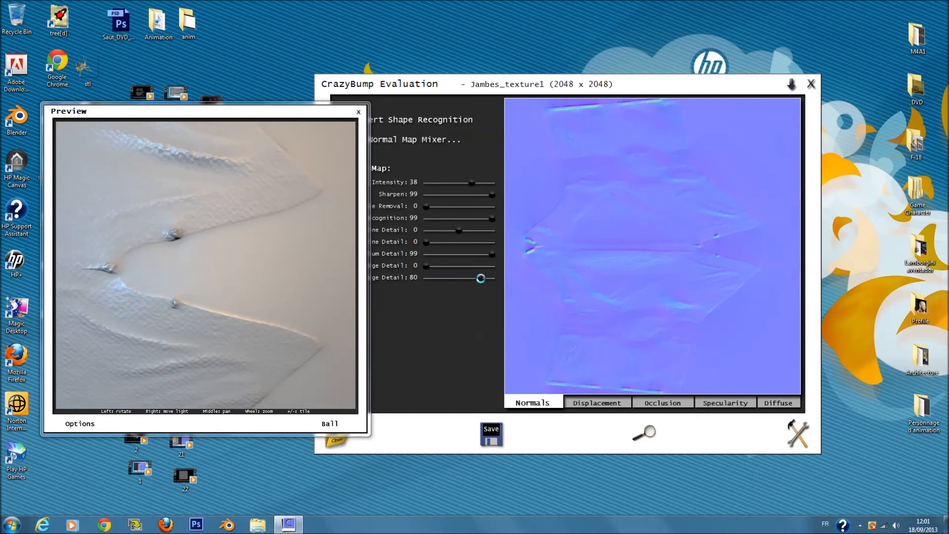
left_click(481, 278)
left_click(487, 279)
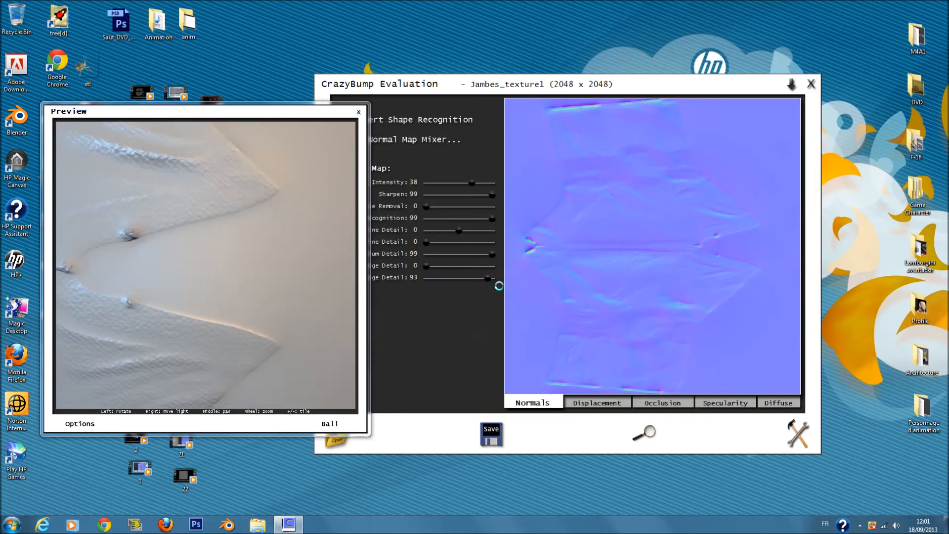
- Set the normal map's large detail to 31 and invert its relief with an Intensity of -71
left_click(446, 266)
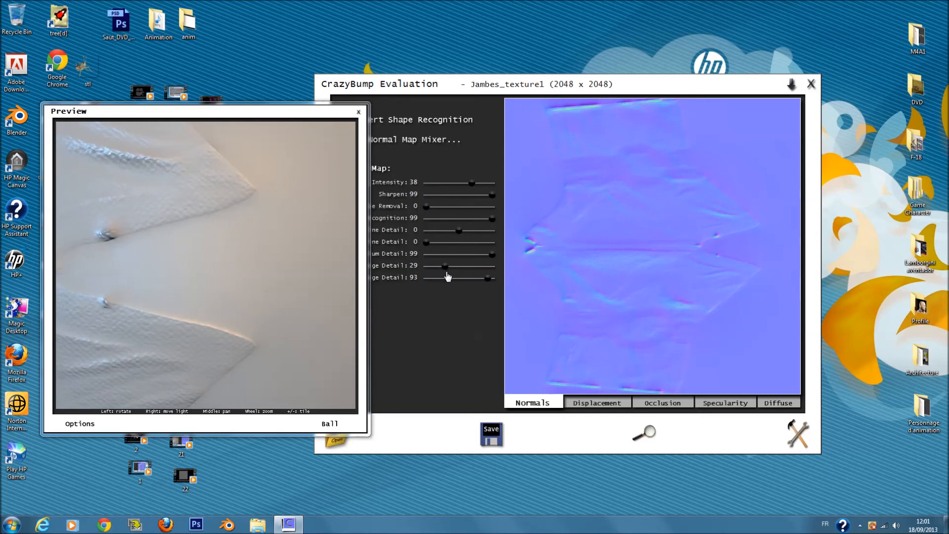
left_click(446, 267)
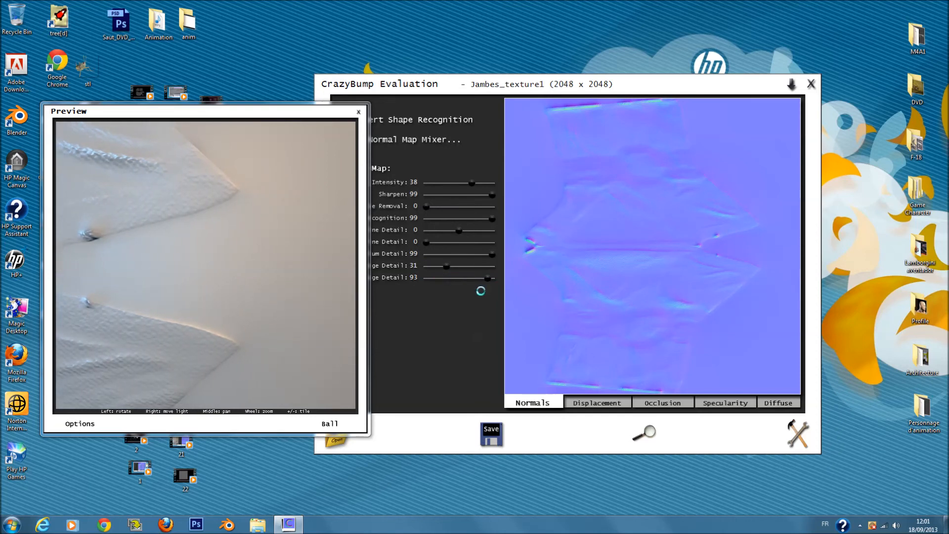
left_click_drag(470, 187, 432, 183)
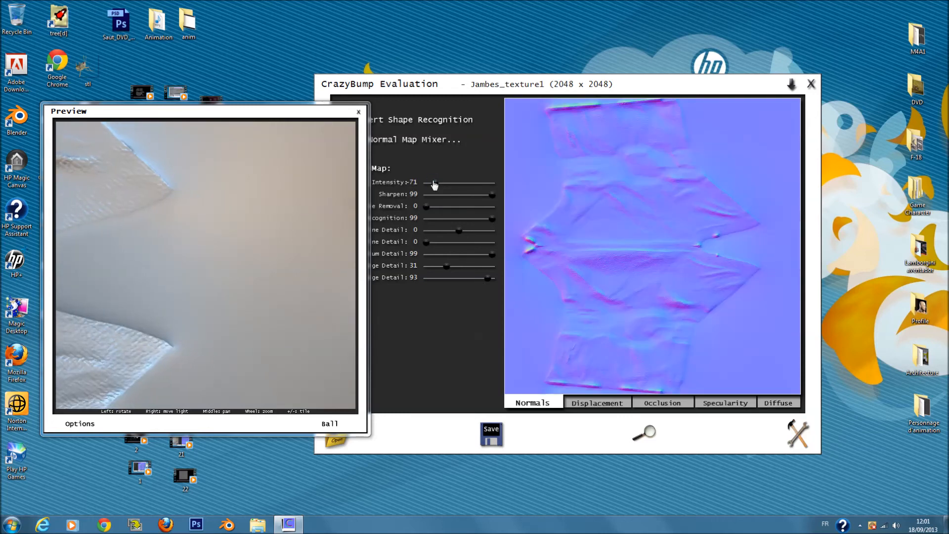
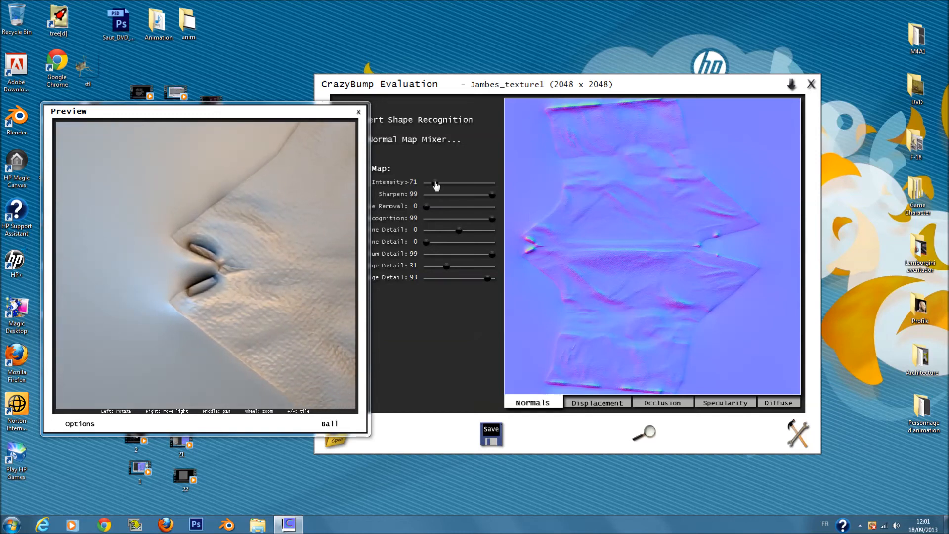
- Show the displacement map and set its Depth to 61 and surface detail to 32
left_click(591, 403)
mouse_move(459, 327)
left_mouse_down()
mouse_move(516, 339)
mouse_move(465, 327)
mouse_move(425, 339)
left_mouse_up()
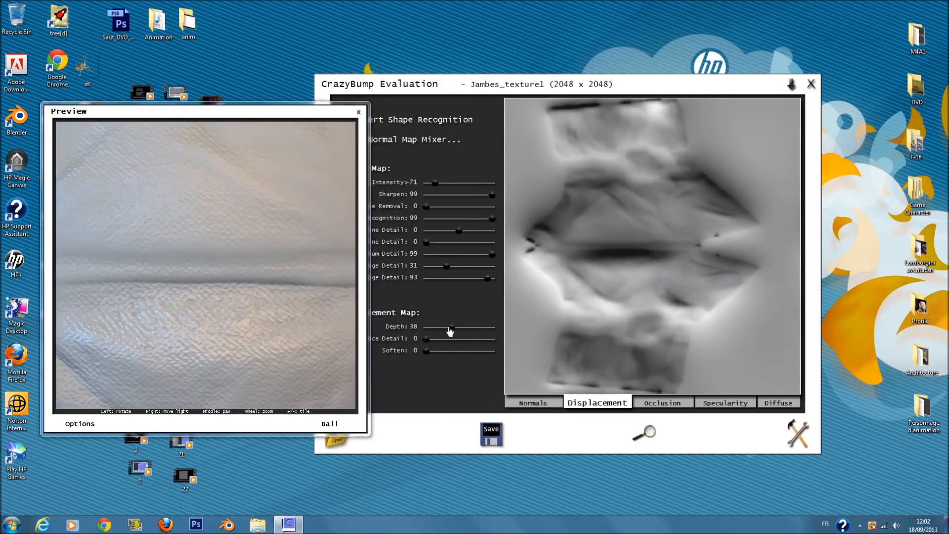
left_click_drag(437, 331, 434, 333)
left_click(466, 329)
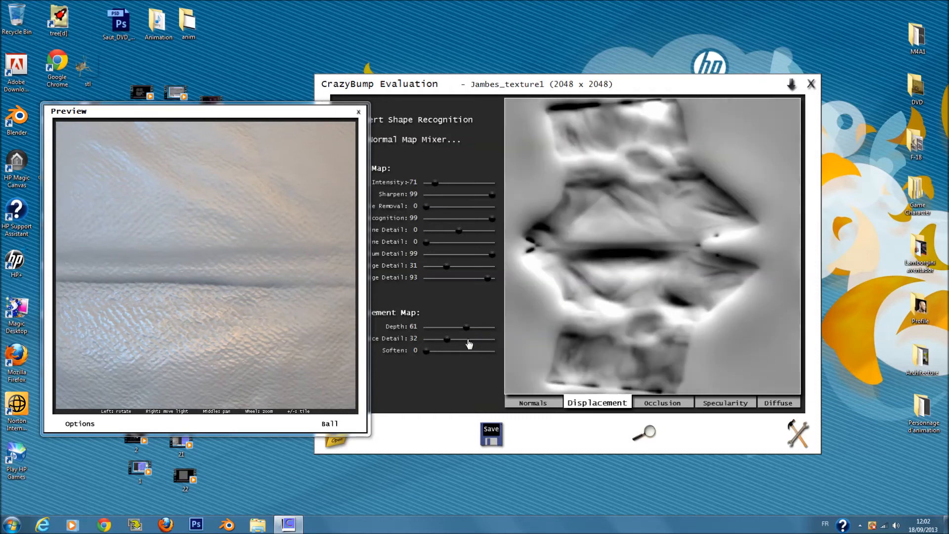
- Set the displacement map's Depth to 39, Surface Detail to 95 and Soften to 11
left_click_drag(491, 340, 494, 341)
left_click(485, 340)
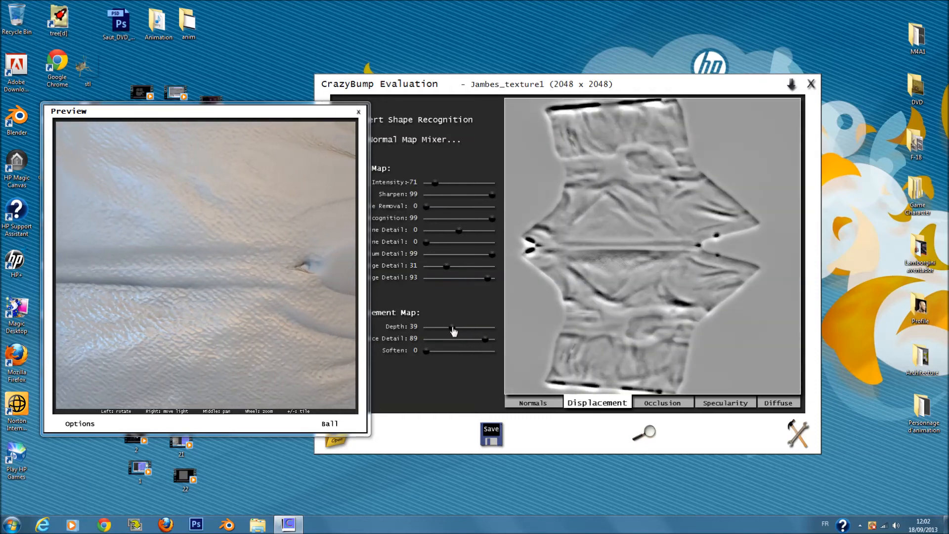
left_click_drag(426, 351, 489, 339)
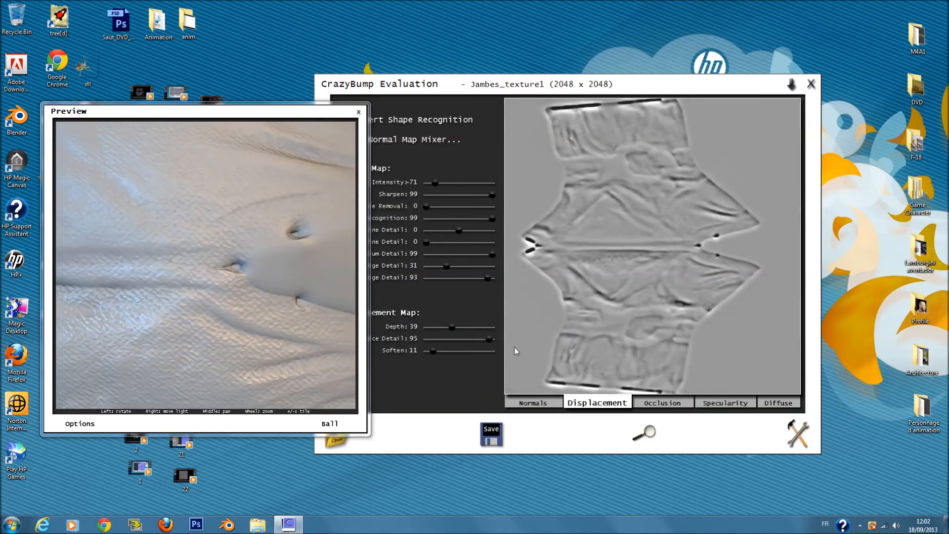
- Show the specularity map and set its two Influence values to 24 and 21, Brightness to 35 and Contrast to 74
left_click(662, 403)
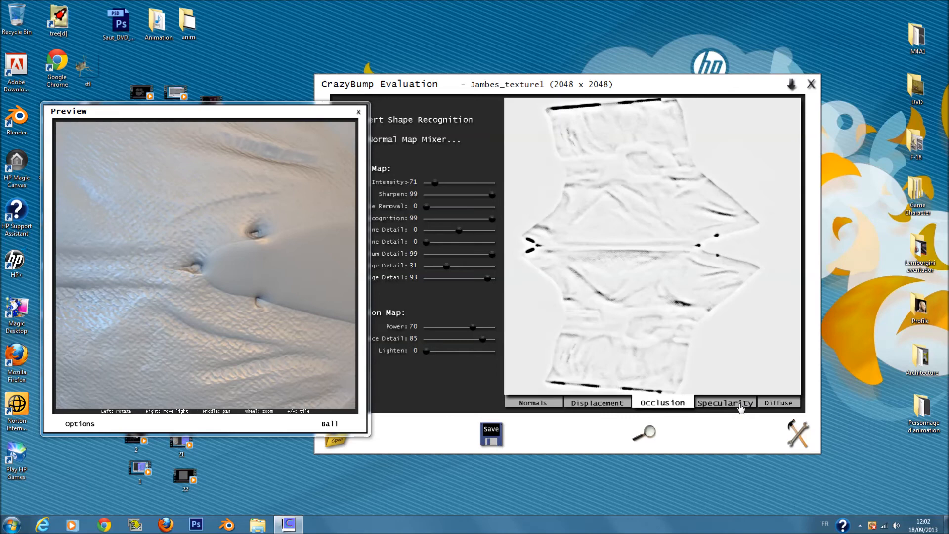
left_click(740, 403)
mouse_move(478, 352)
left_mouse_down()
mouse_move(468, 364)
mouse_move(476, 365)
left_mouse_up()
mouse_move(428, 317)
left_mouse_down()
mouse_move(441, 316)
mouse_move(439, 328)
left_mouse_up()
left_click_drag(480, 351, 473, 352)
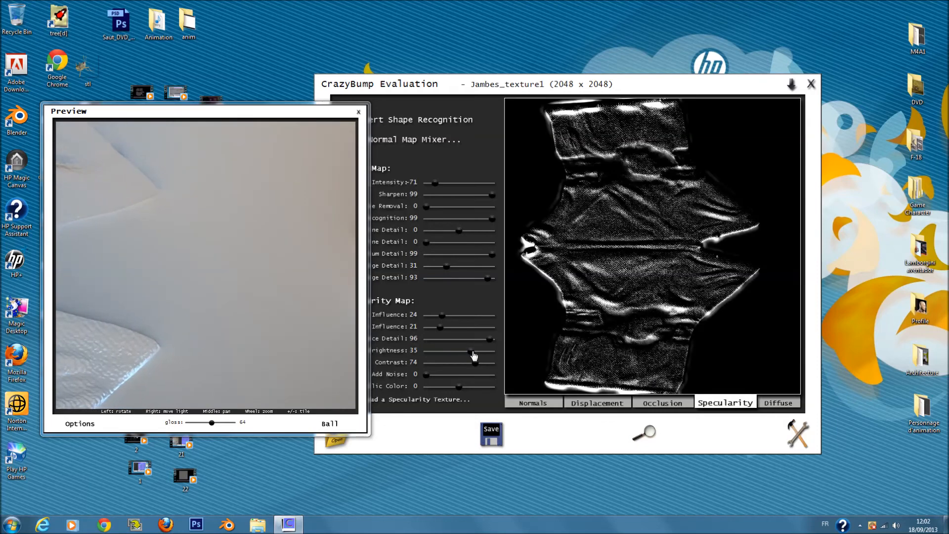
- Show the diffuse map and set its Color Correction to 99, 3D Highlights to 8 and 3D Crevices to 7
left_click(769, 403)
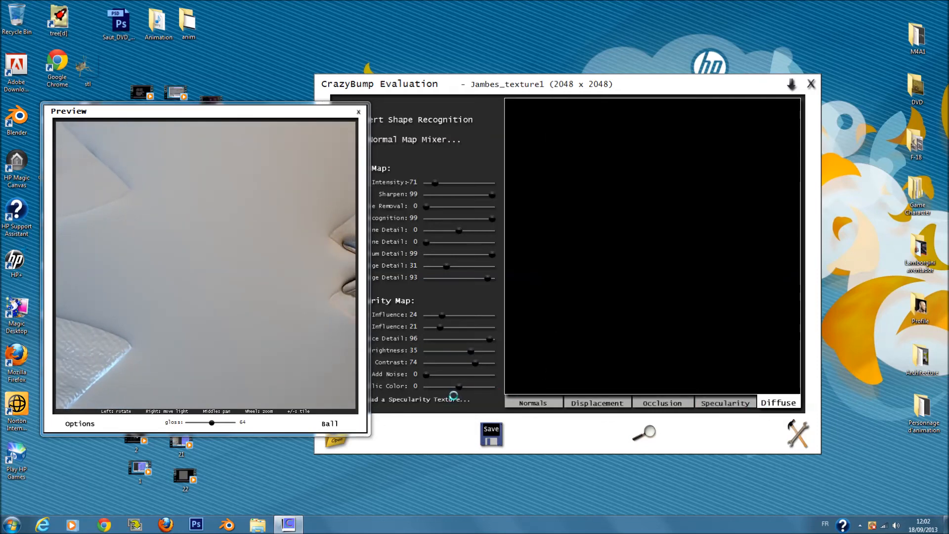
left_click_drag(456, 374, 493, 382)
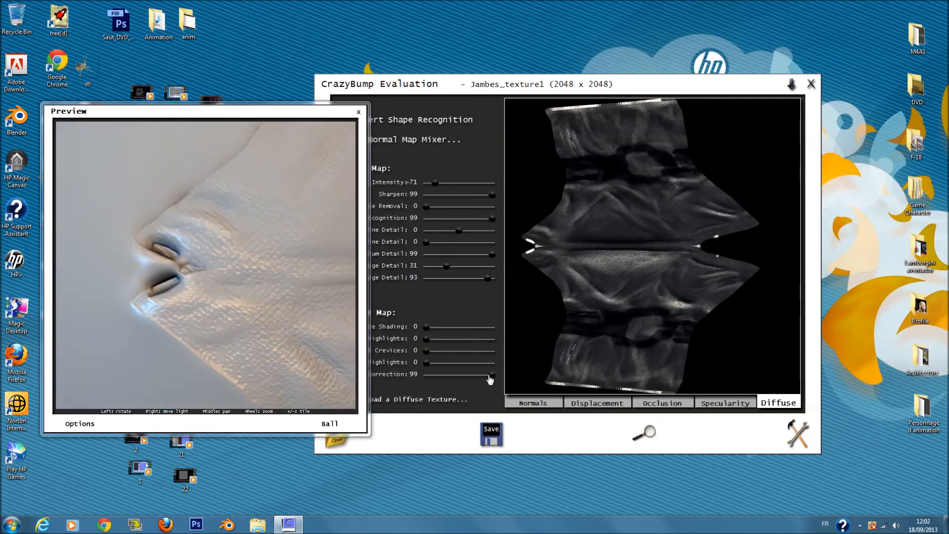
left_click_drag(426, 363, 450, 362)
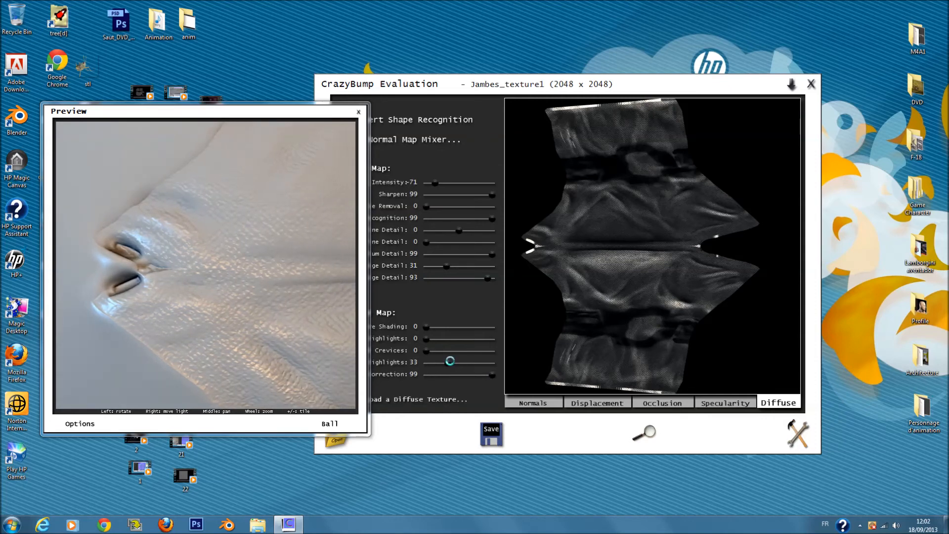
left_click_drag(450, 361, 430, 363)
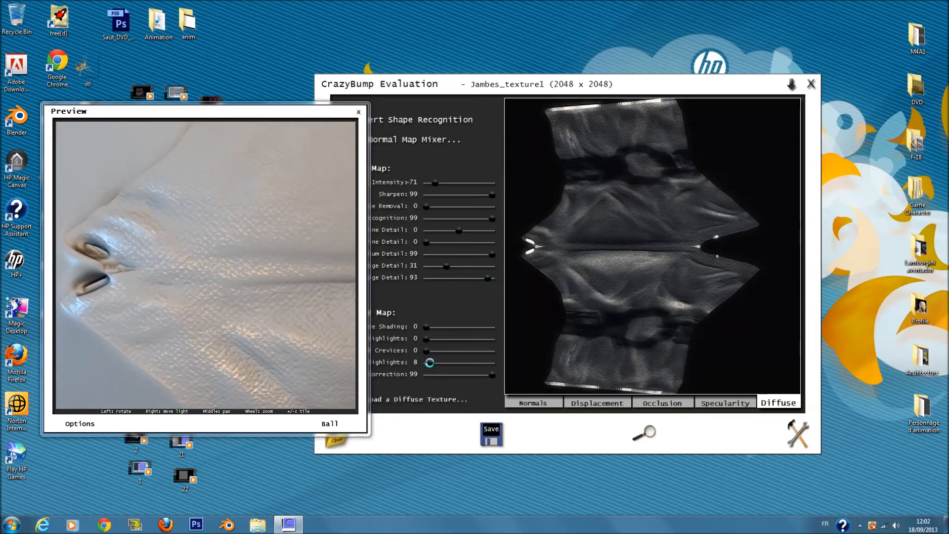
left_click(430, 351)
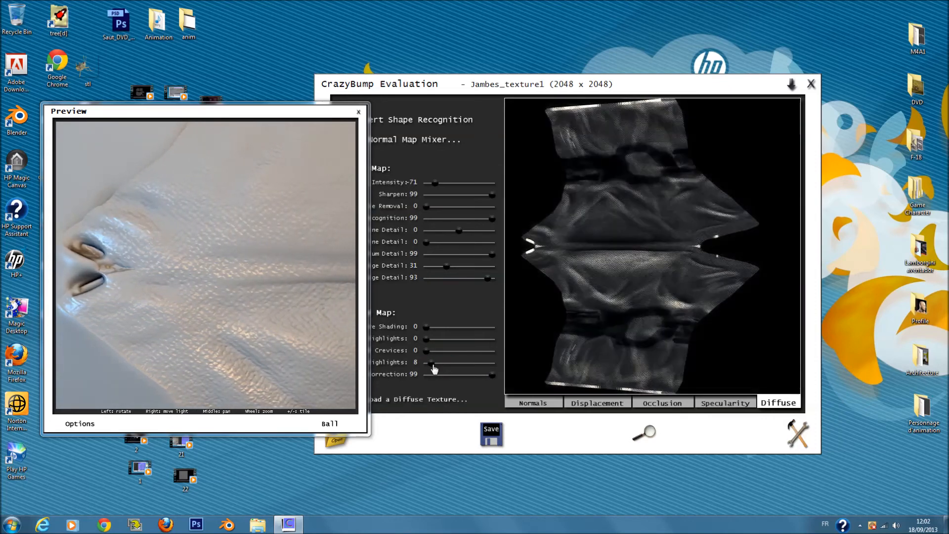
- Set the diffuse map's Highlights value above 3D Crevices to 43 and its Shading to 0
left_click(432, 339)
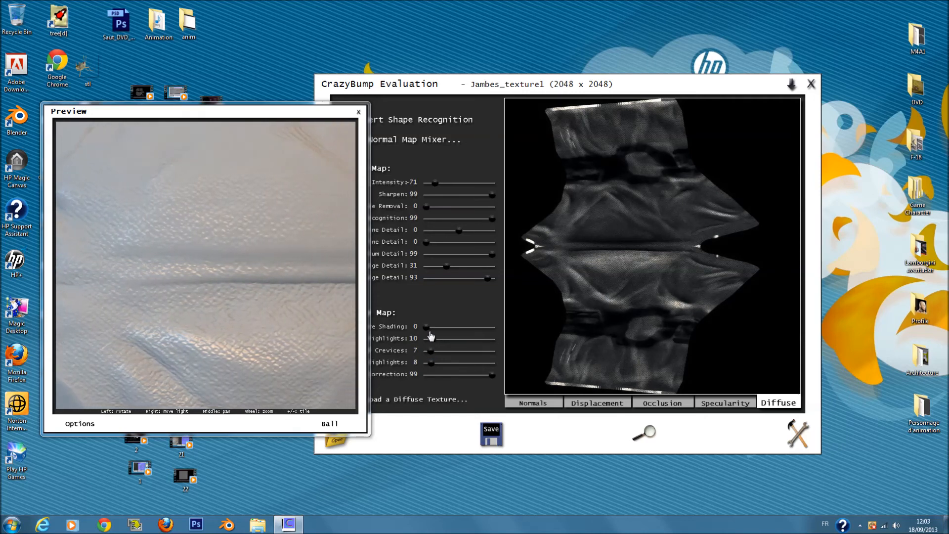
left_click(458, 340)
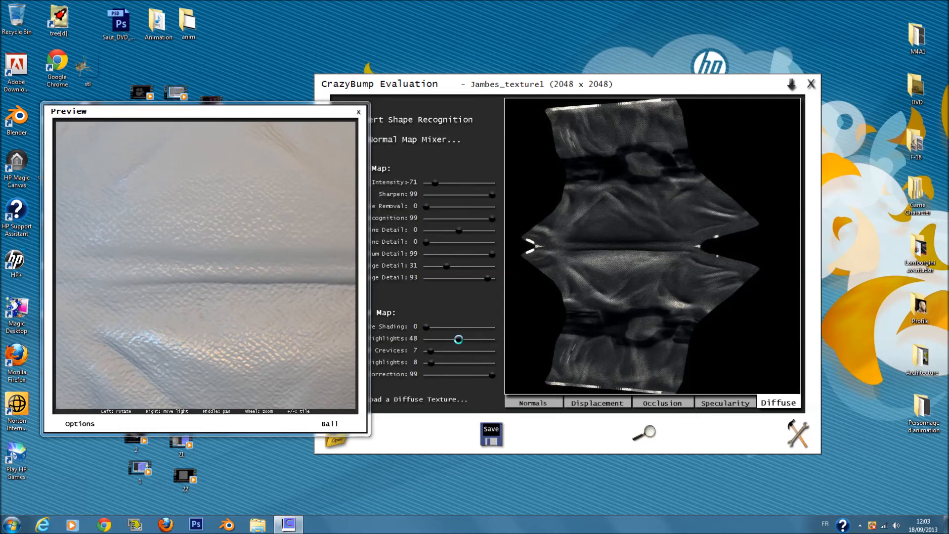
left_click(456, 340)
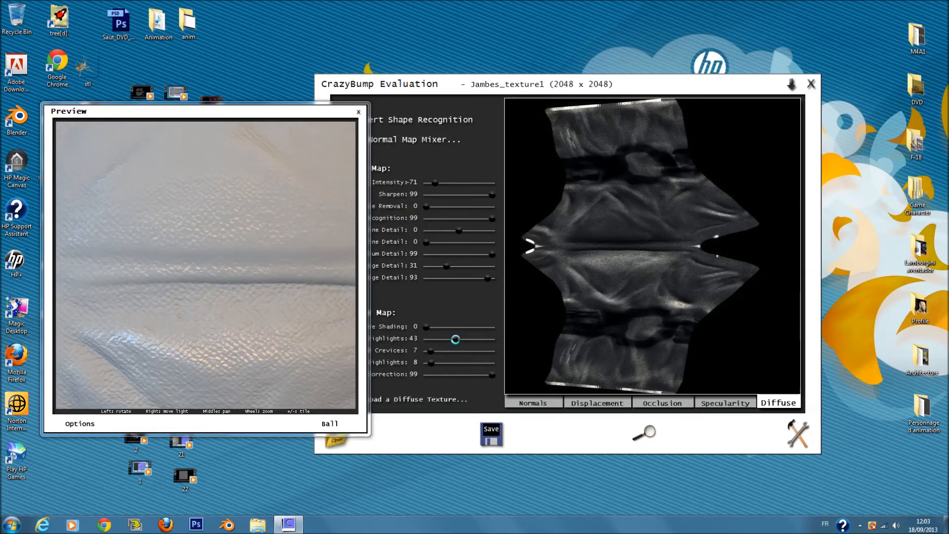
left_click(430, 328)
left_click_drag(428, 328, 424, 327)
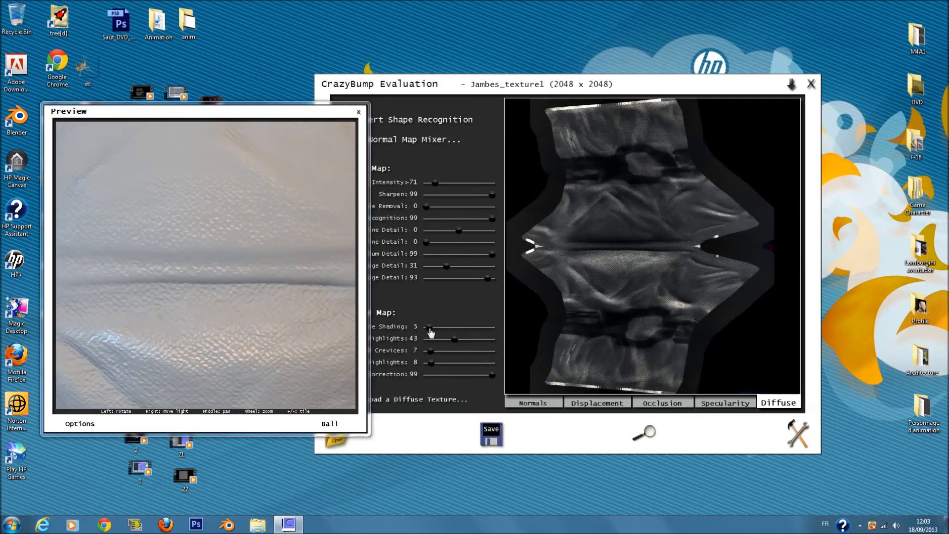
left_click_drag(424, 327, 425, 330)
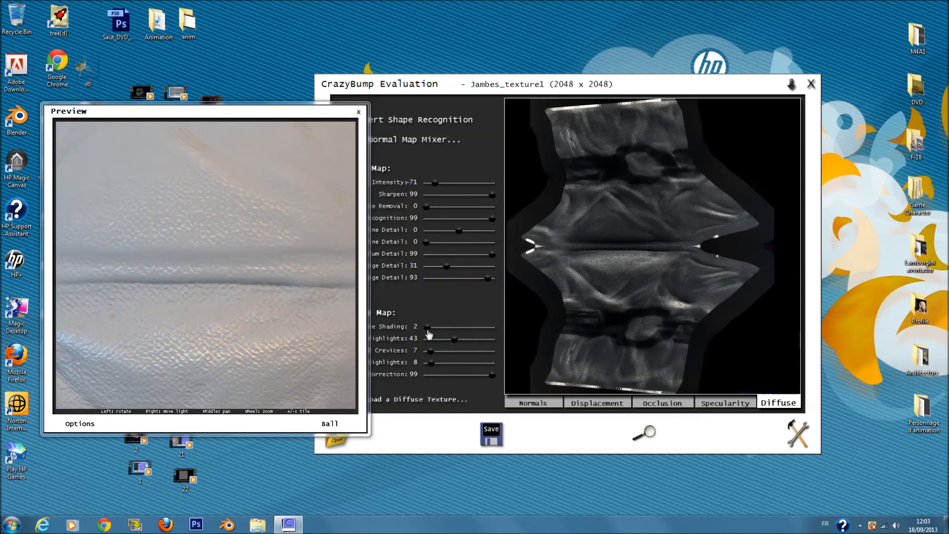
- Save all textures as PNG files in the Jambes folder under the name Jambes_texture_CRB
left_click(496, 434)
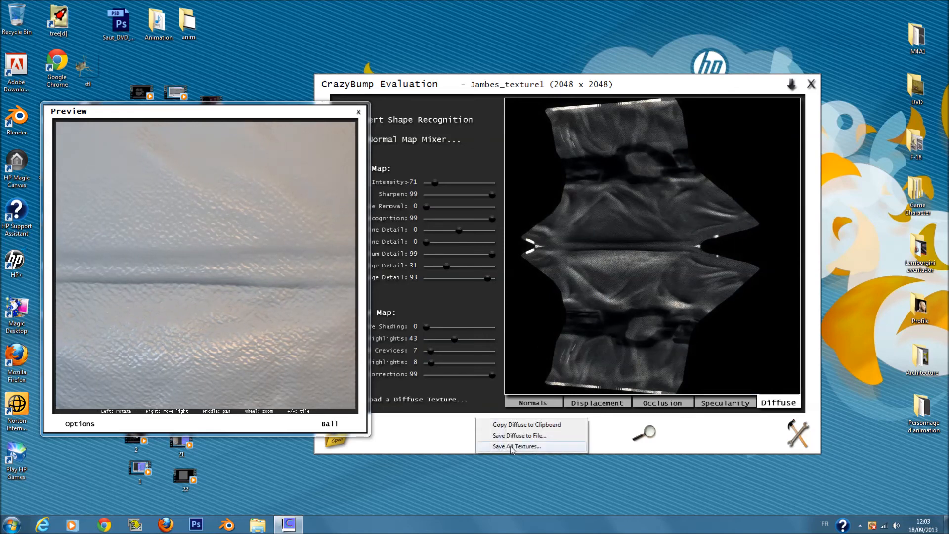
left_click(511, 447)
left_click(546, 288)
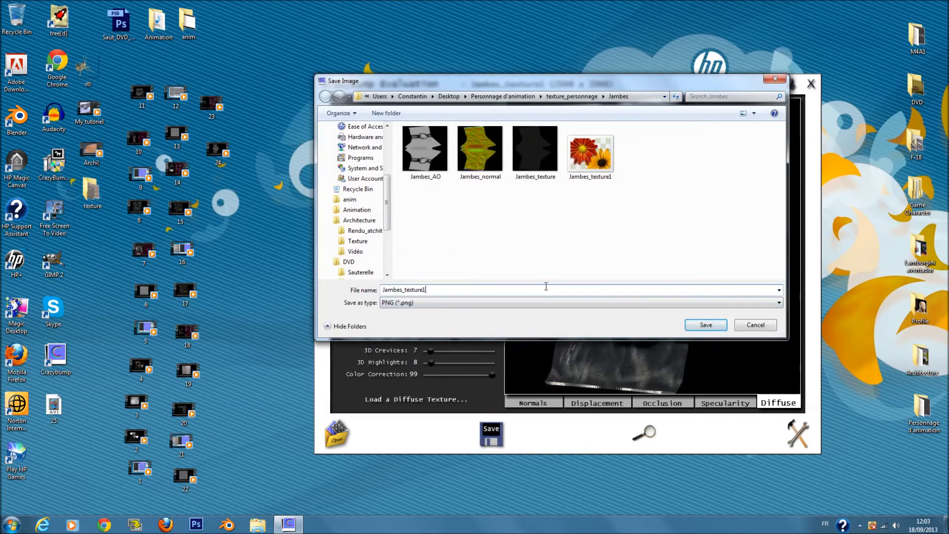
key("BackSpace")
type("_CRB")
left_click(711, 325)
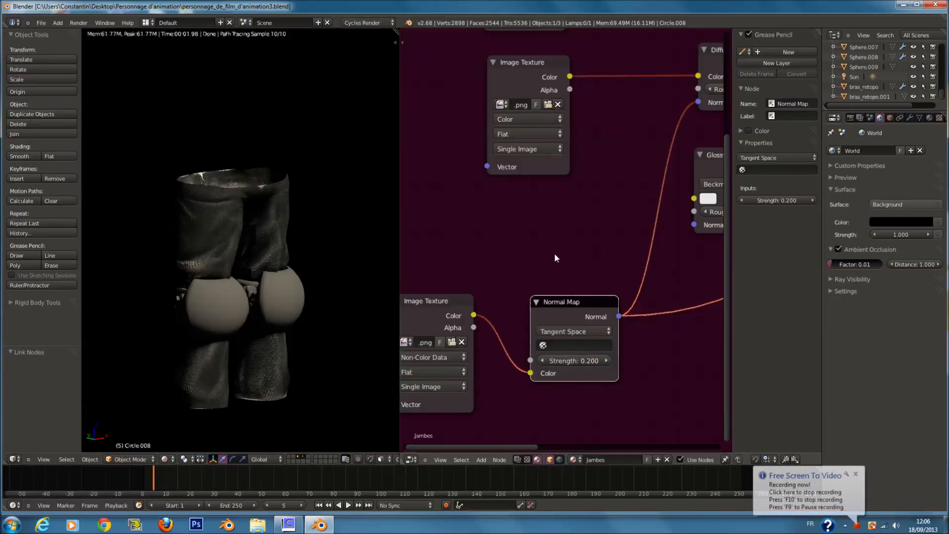
- In Blender, view the trouser legs from the front and shift the ColorRamp's dark stop toward its white end
key("KP_1")
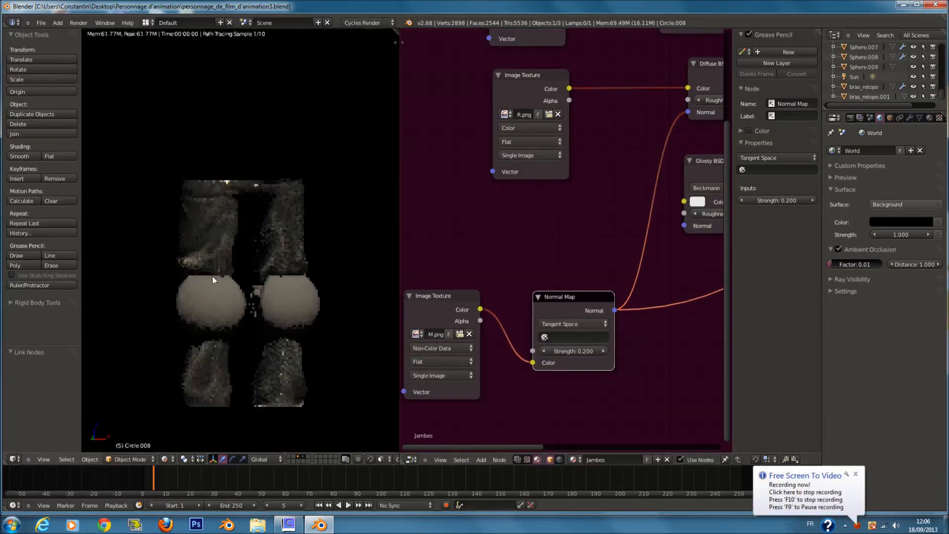
scroll(254, 260, "up", 2)
middle_click_drag(236, 237, 251, 233)
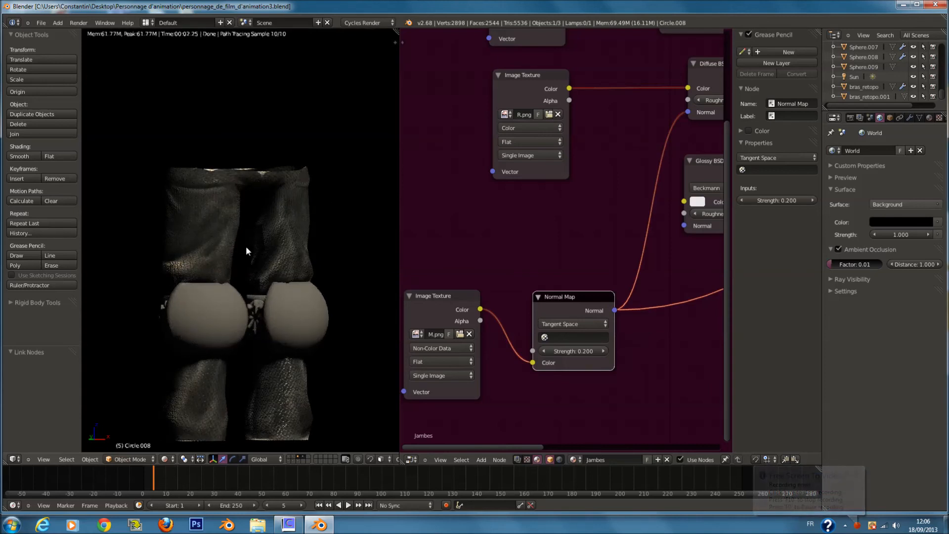
scroll(561, 271, "down", 2)
mouse_move(577, 284)
middle_mouse_down()
mouse_move(511, 307)
mouse_move(481, 337)
middle_mouse_up()
middle_click_drag(623, 169, 551, 235)
scroll(550, 235, "up", 1)
left_click_drag(553, 146, 565, 150)
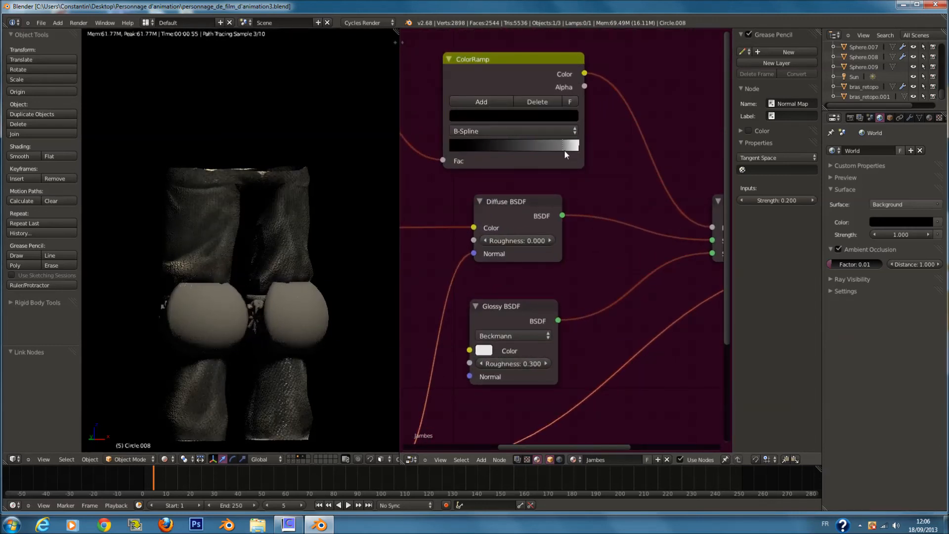
- Set the Glossy BSDF node's Roughness to 0.400
left_click(484, 363)
left_click(546, 365)
left_click(550, 362)
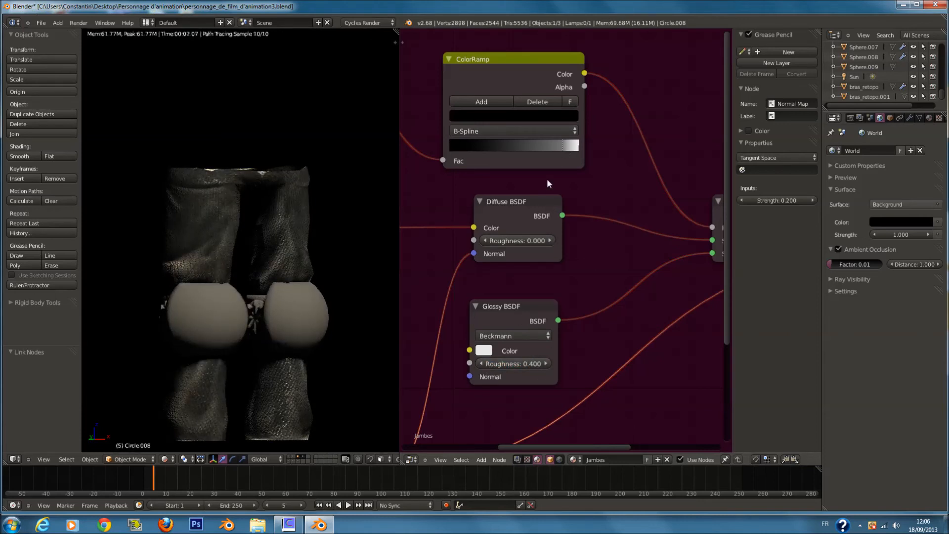
- Move the ColorRamp's dark stop closer to the white end and change the white stop's color to light grey
left_click_drag(563, 148, 568, 149)
left_click(576, 147)
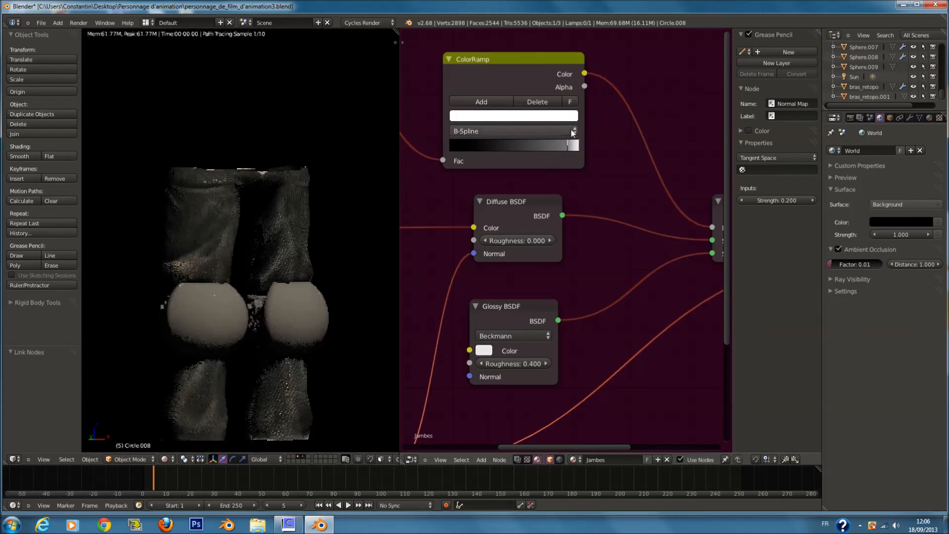
left_click(571, 116)
left_click(552, 153)
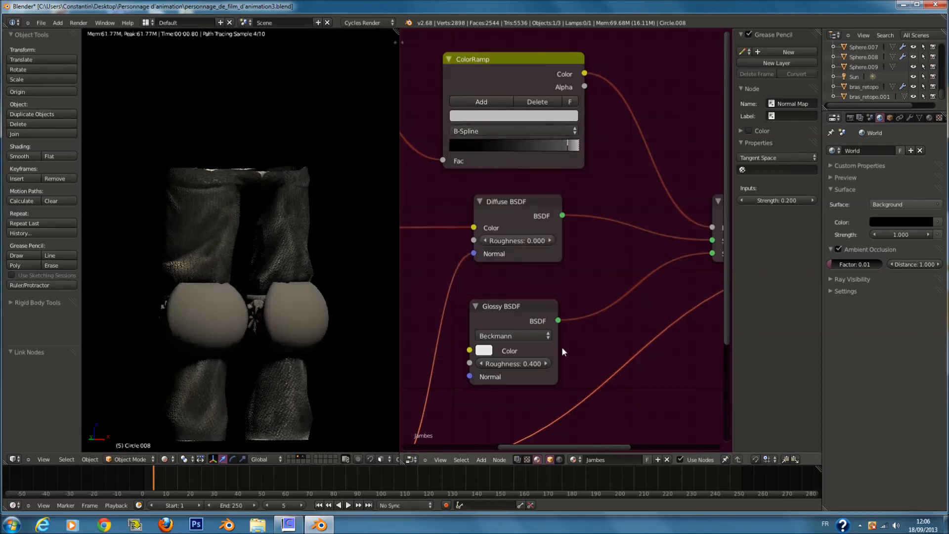
- Try a Strength of 1 on the Normal Map node, and return it to 0.2
scroll(552, 361, "down", 2)
middle_click_drag(542, 376, 598, 304)
scroll(571, 271, "down", 1)
middle_click_drag(503, 347, 585, 330)
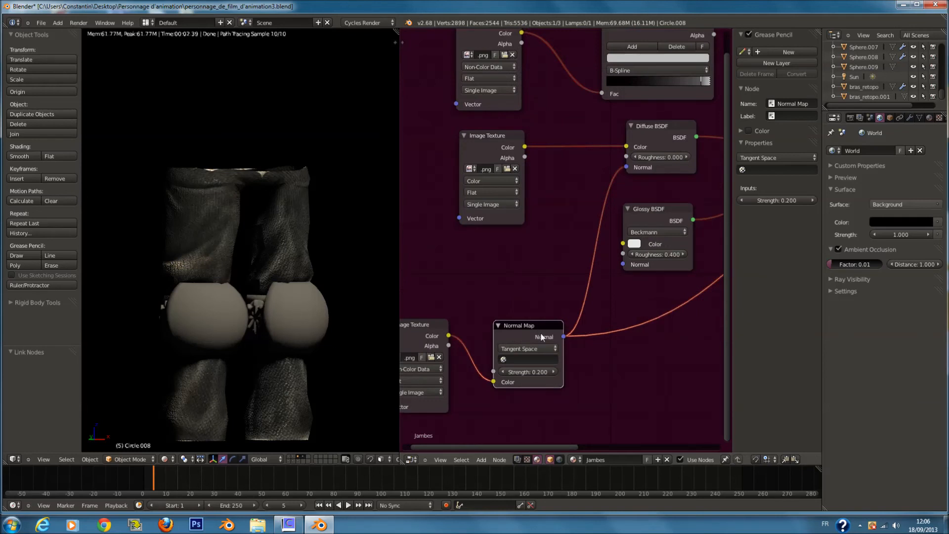
type("1")
key("Return")
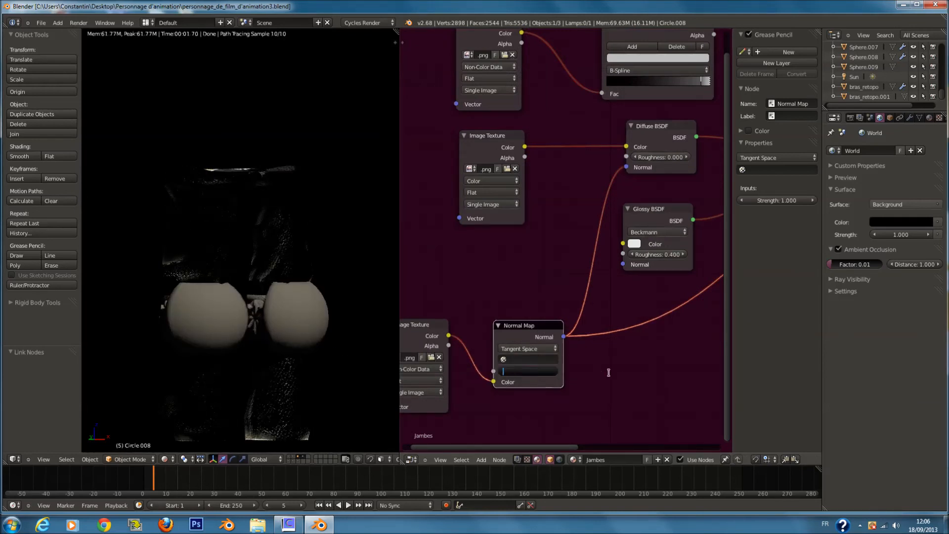
type("0.2")
key("Return")
- Disconnect the Normal Map from the Diffuse BSDF's Normal input and set the map's Strength to 1
left_click_drag(624, 170, 585, 188)
type("1")
key("Return")
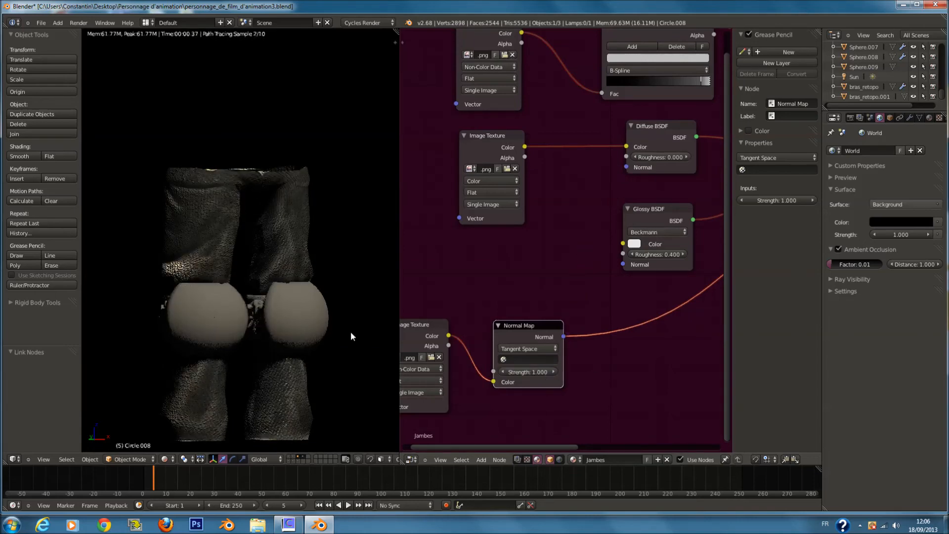
- Save the Blender project over the existing file
scroll(306, 263, "up", 6)
key("ctrl+s")
left_click(306, 263)
scroll(283, 227, "up", 3)
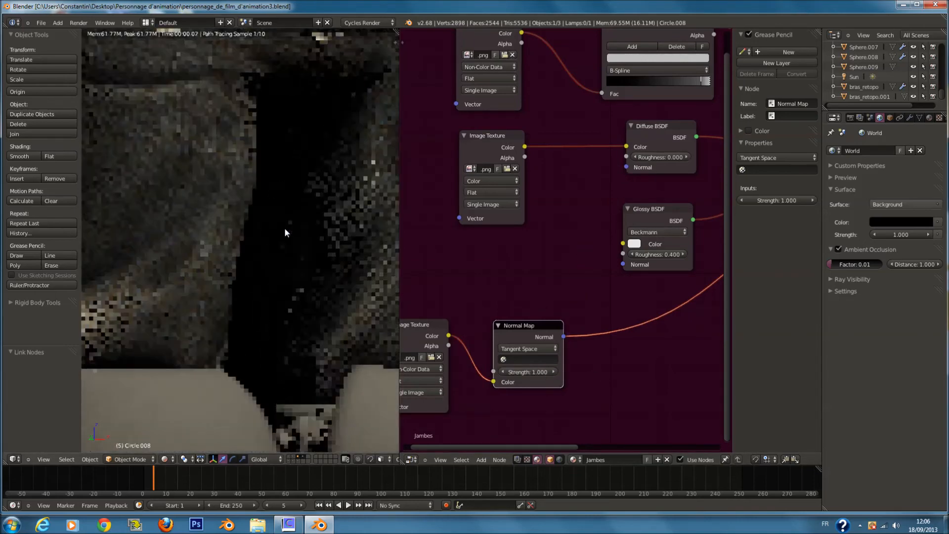
- Set the Normal Map's Strength to 0.2 and reconnect its Normal output to the Diffuse BSDF's Normal input
scroll(541, 371, "up", 1, "ctrl")
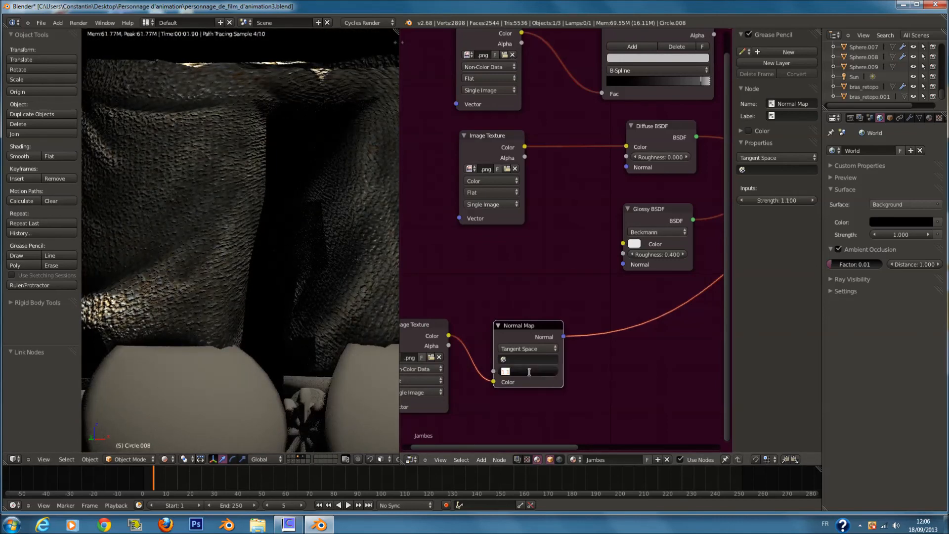
key("Return")
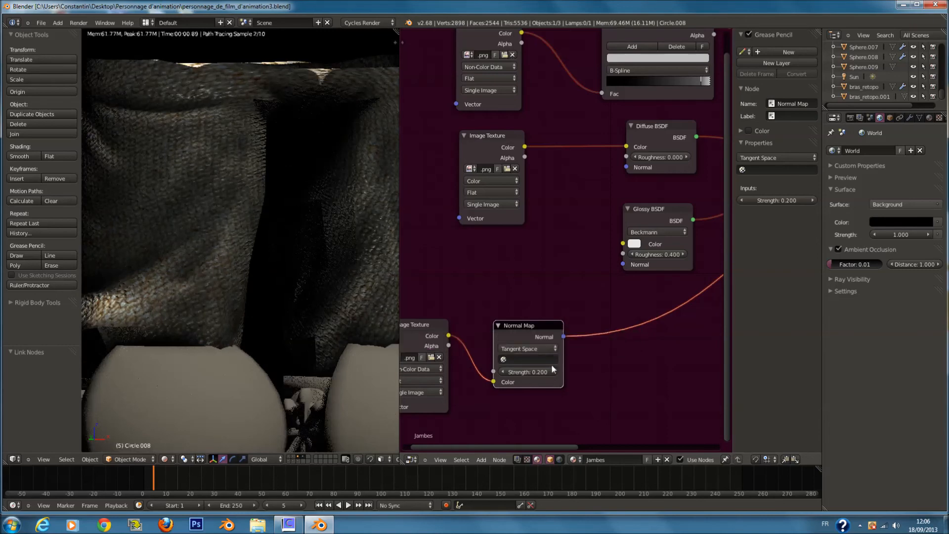
left_click_drag(563, 335, 626, 166)
- Save the project again, overwriting the current file
key("ctrl+s")
left_click(287, 183)
scroll(295, 182, "down", 3)
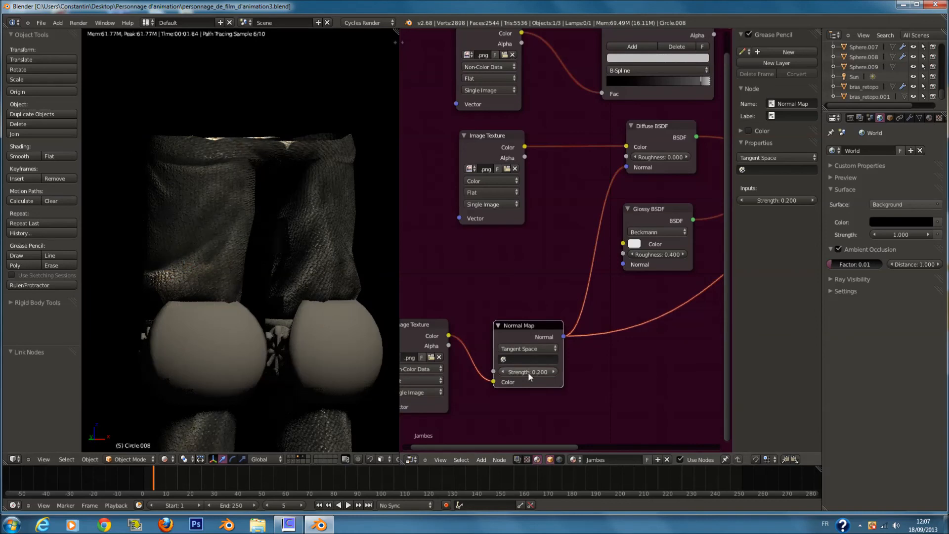
- Try a Normal Map Strength of 0.1, and return it to 0.2
scroll(520, 363, "down", 1)
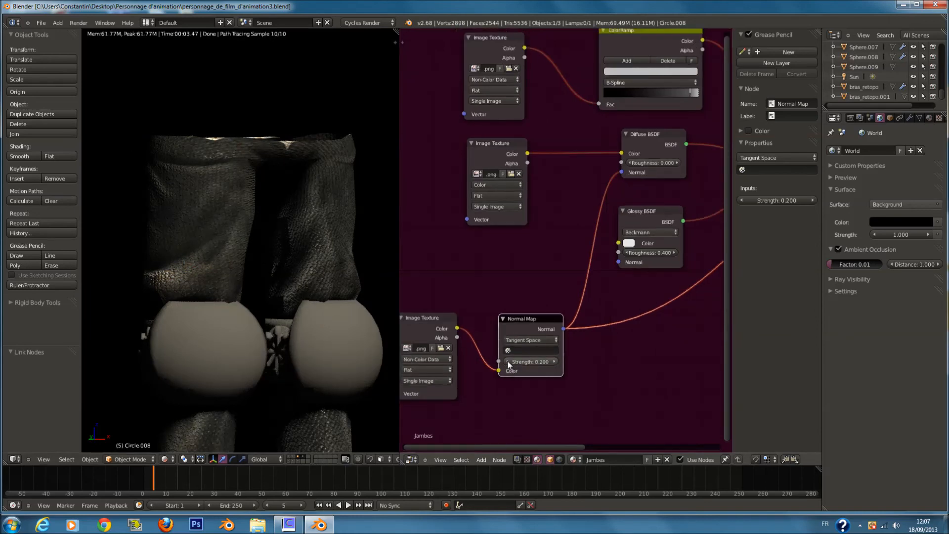
left_click(507, 361)
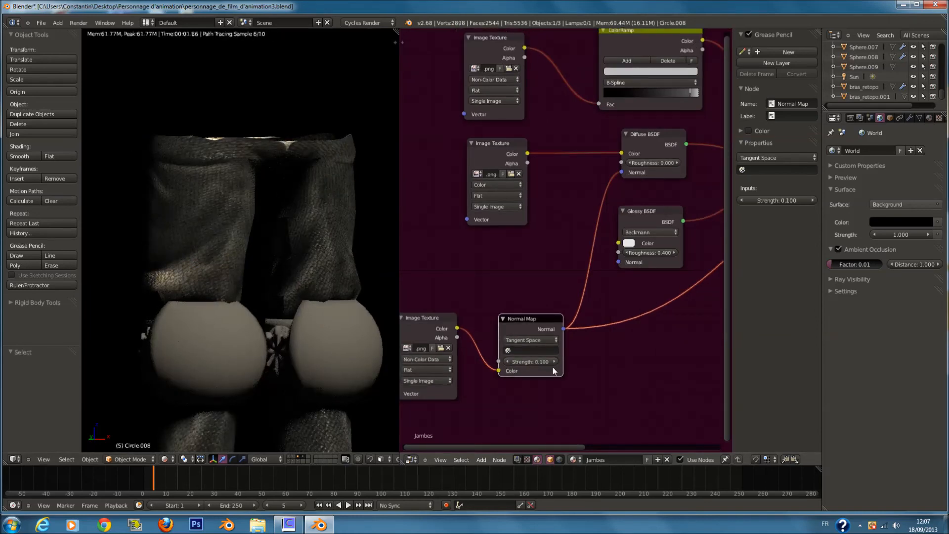
left_click(554, 362)
- Switch the 3D view to a different scene layer
scroll(592, 341, "down", 2)
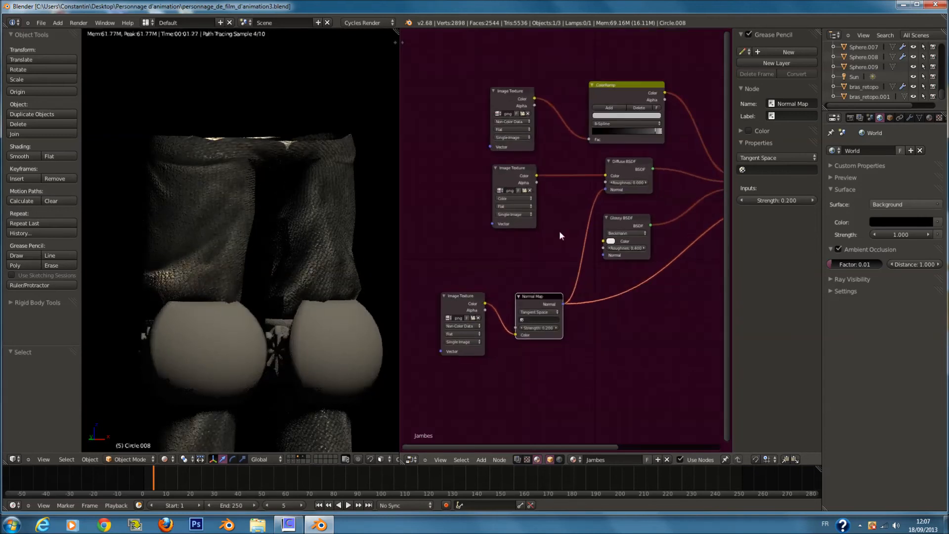
scroll(559, 231, "up", 1)
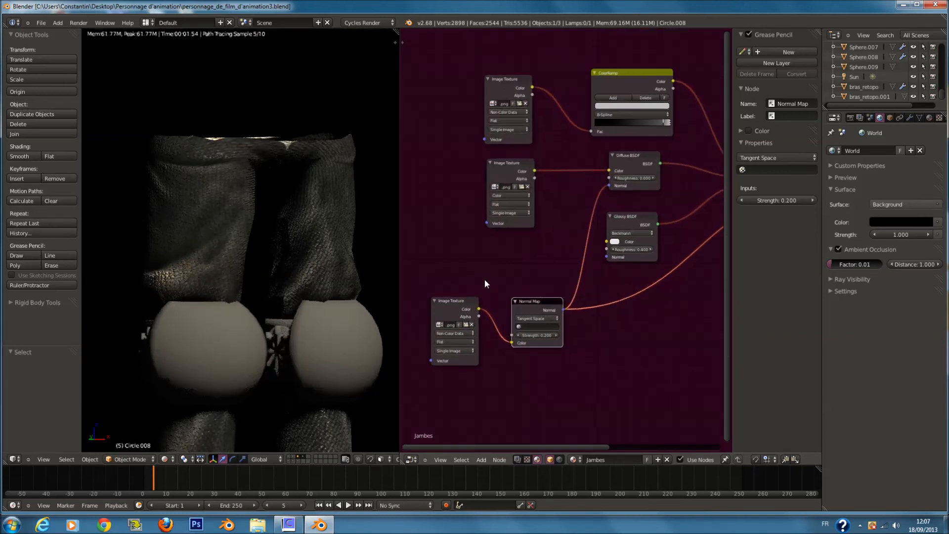
left_click(298, 460)
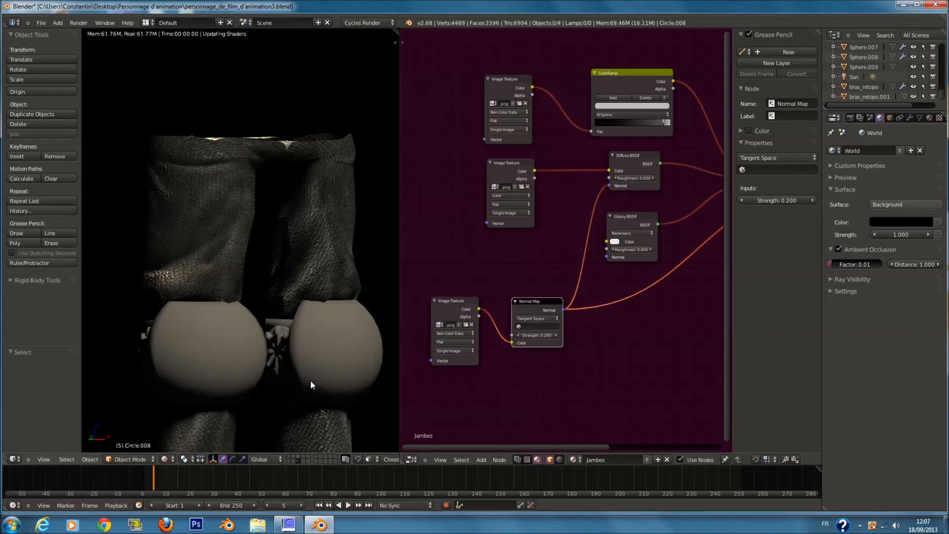
- Add the lamp's layer to the visible arm layers, return the 3D view to Rendered shading, and save over the project file
left_click(169, 459)
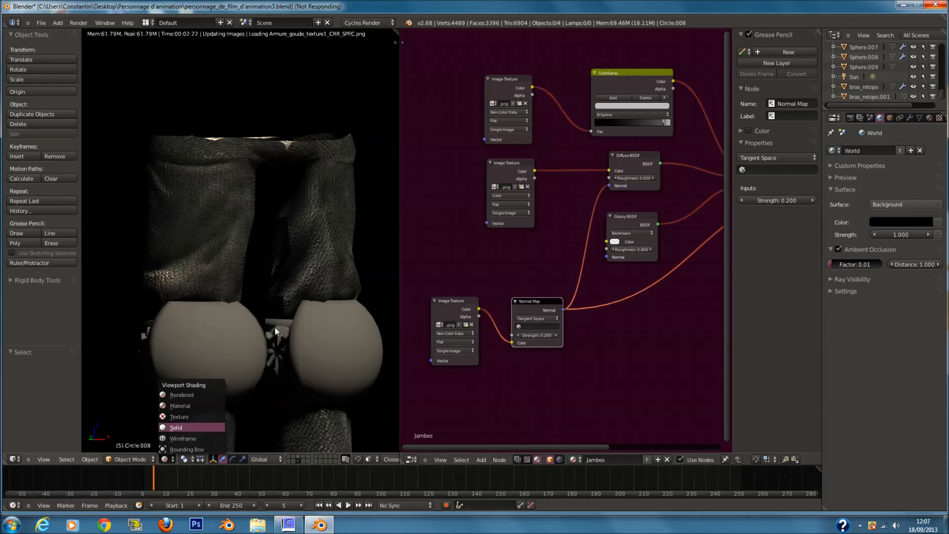
mouse_move(289, 260)
middle_mouse_down()
mouse_move(301, 198)
mouse_move(281, 340)
middle_mouse_up()
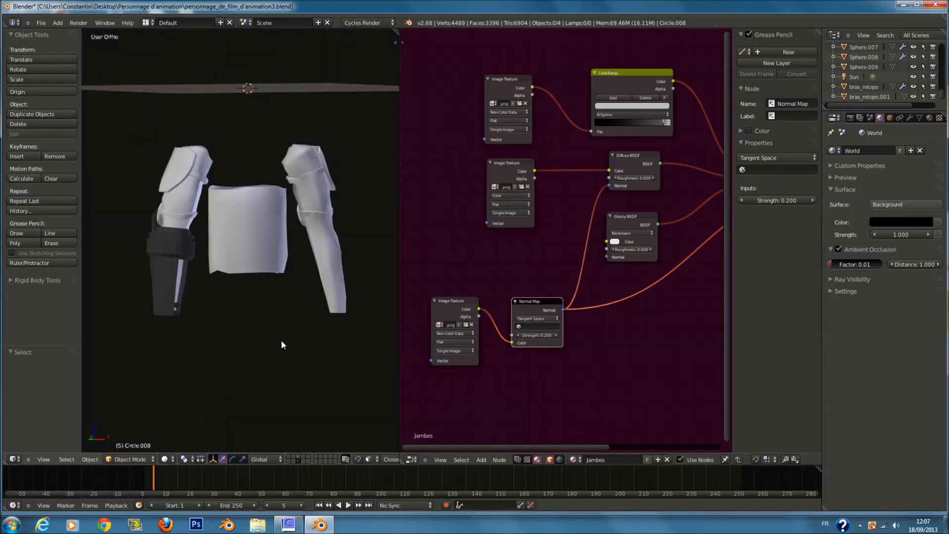
left_click(303, 457, "shift")
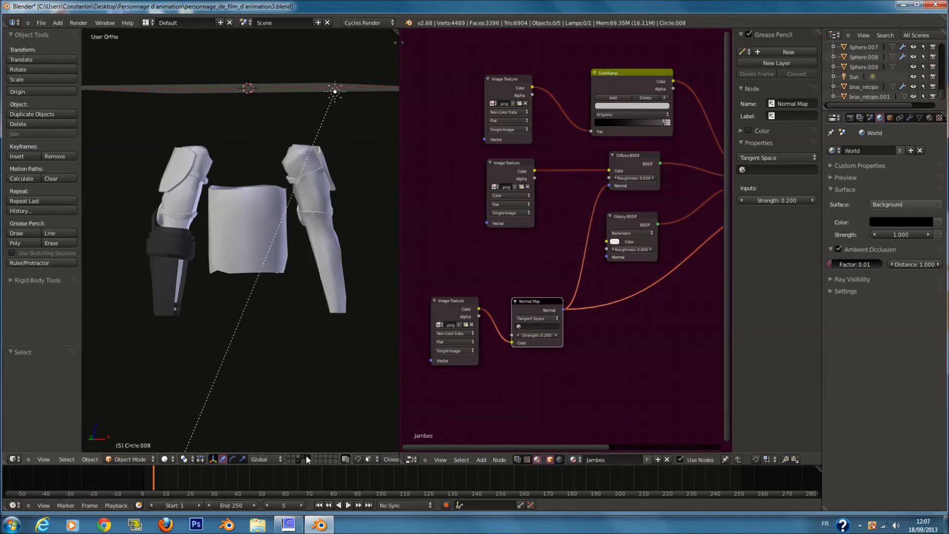
left_click(173, 460)
left_click(177, 396)
key("ctrl+s")
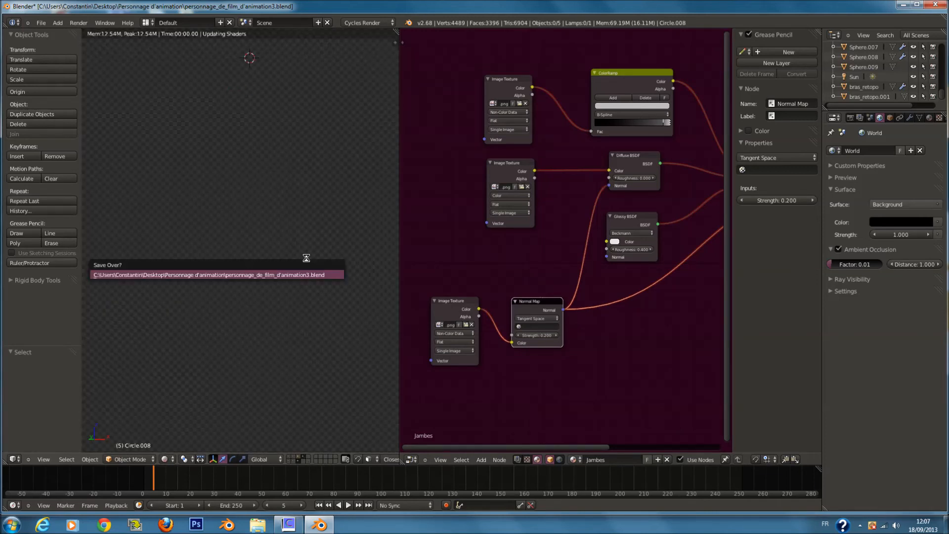
key("Return")
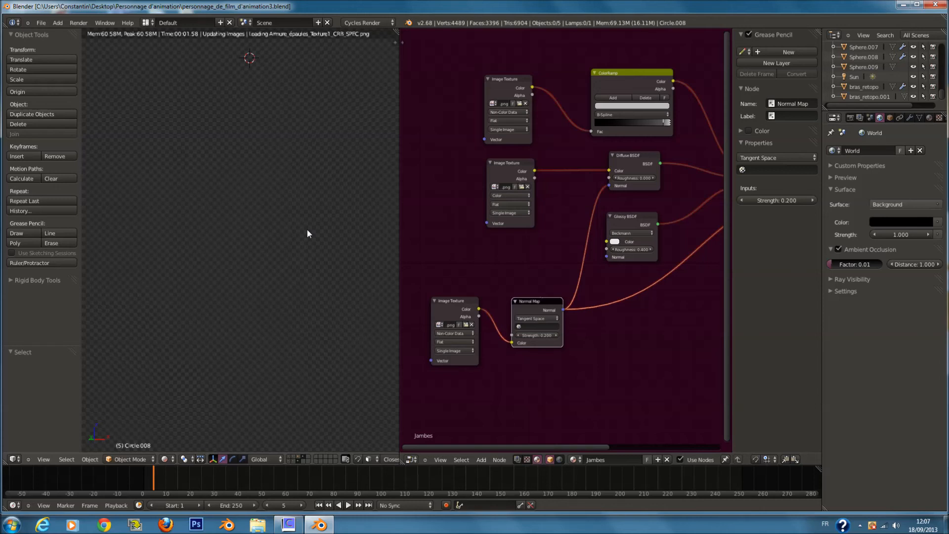
- Select the bras_retopo arms and disconnect the Normal Map from the Diffuse BSDF's Normal input in the Bras material
right_click(356, 266)
scroll(533, 336, "up", 2)
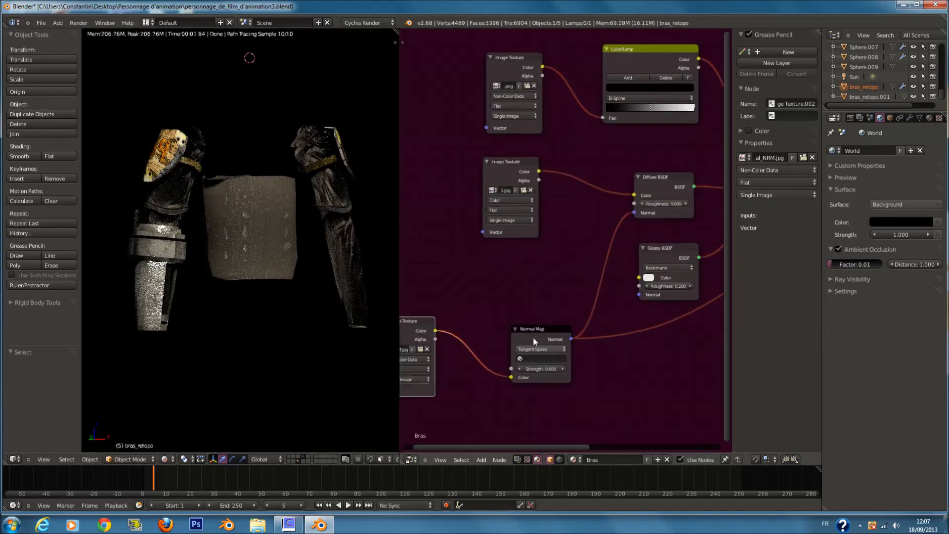
left_click_drag(639, 211, 593, 218)
scroll(259, 273, "up", 6)
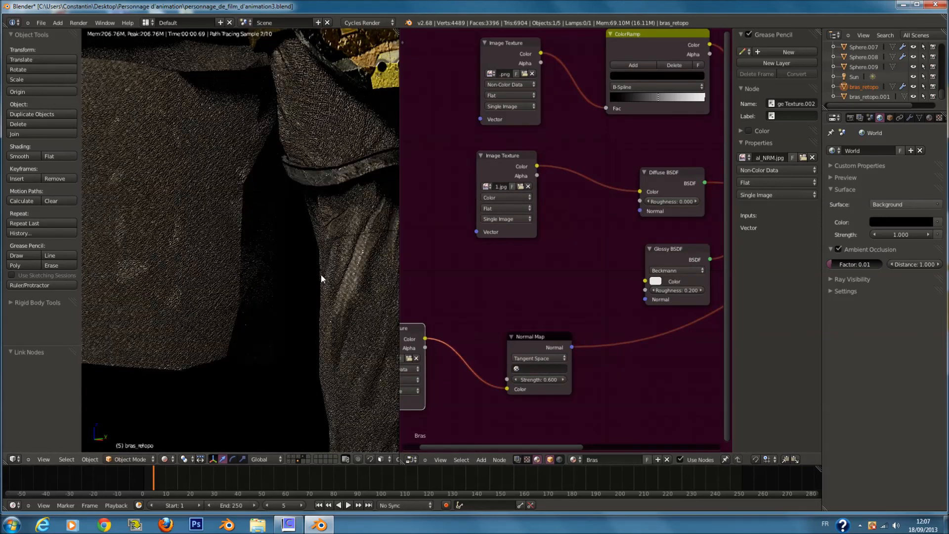
scroll(322, 279, "down", 2)
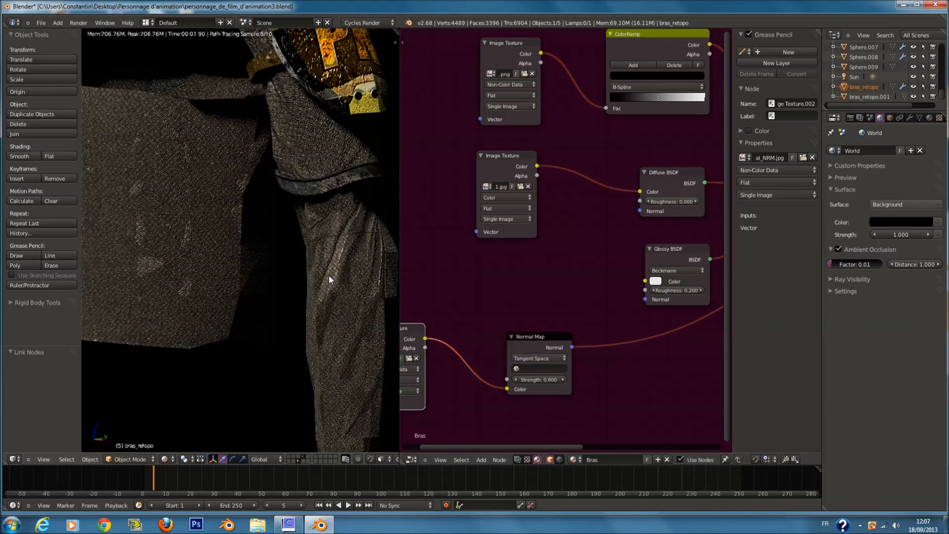
middle_click_drag(328, 274, 320, 304)
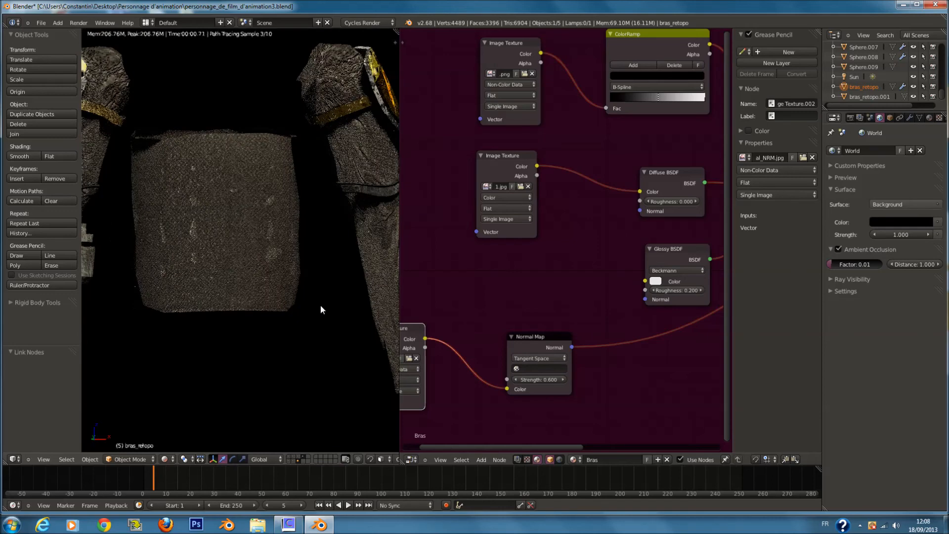
scroll(320, 307, "down", 1)
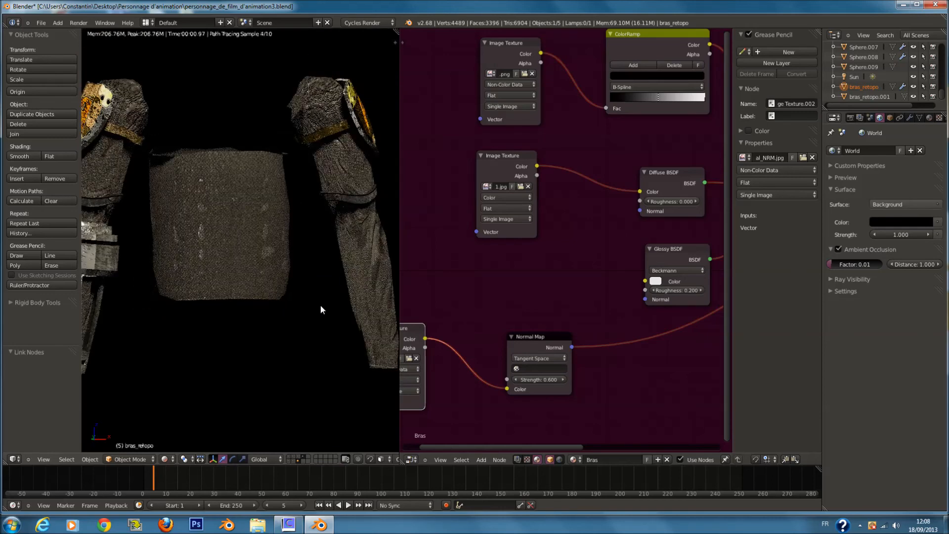
scroll(321, 306, "down", 1)
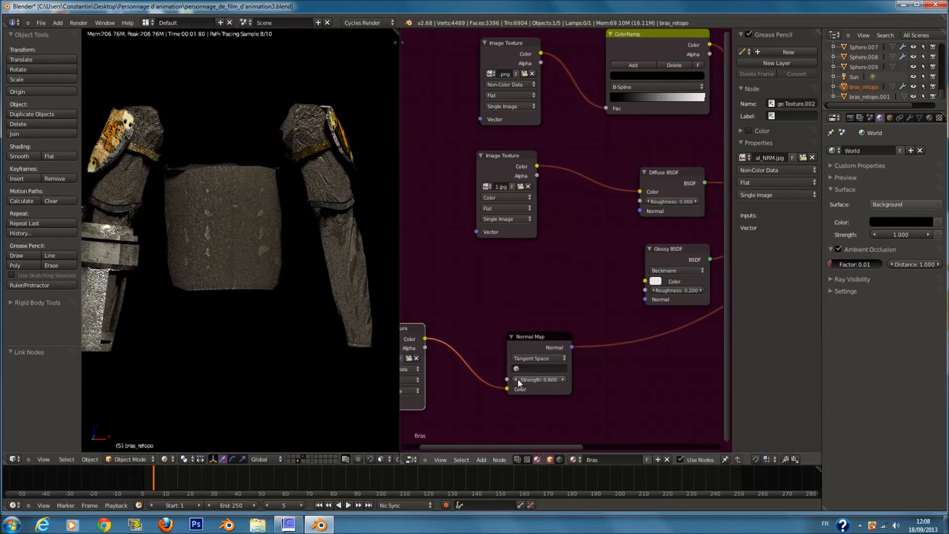
- Move the normal Image Texture node closer to the Normal Map node and set the Normal Map's Strength to 0.7
left_click_drag(572, 348, 543, 316)
left_click_drag(512, 346, 520, 345)
left_click_drag(412, 335, 464, 335)
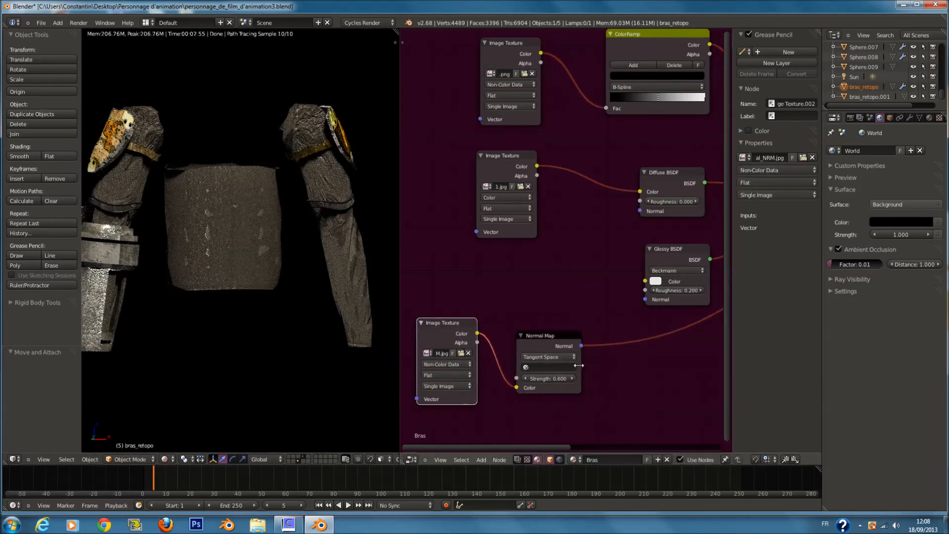
scroll(310, 286, "up", 6)
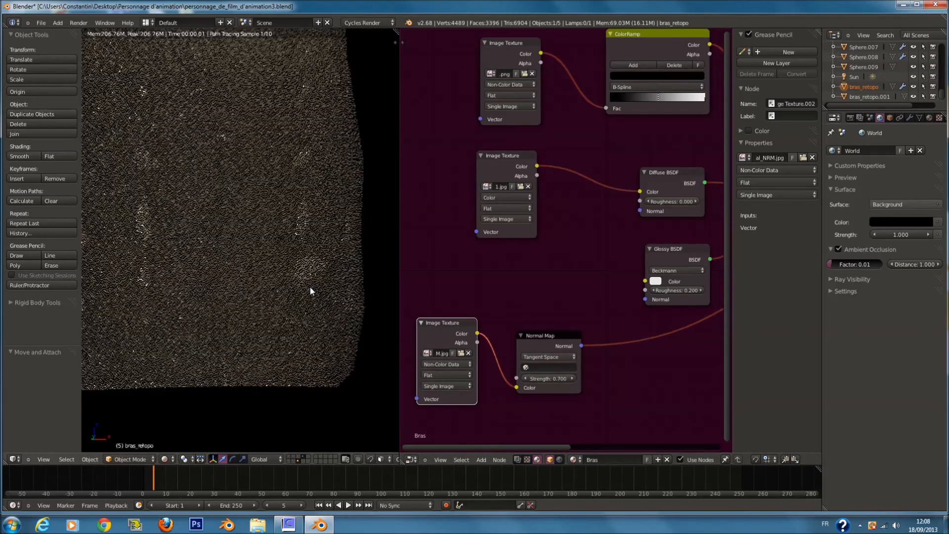
scroll(338, 207, "down", 6)
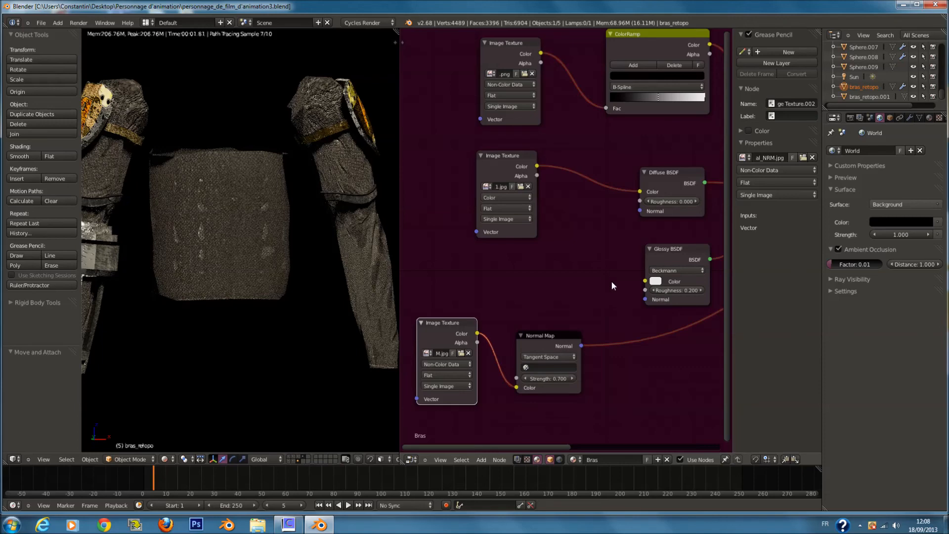
scroll(391, 259, "down", 1)
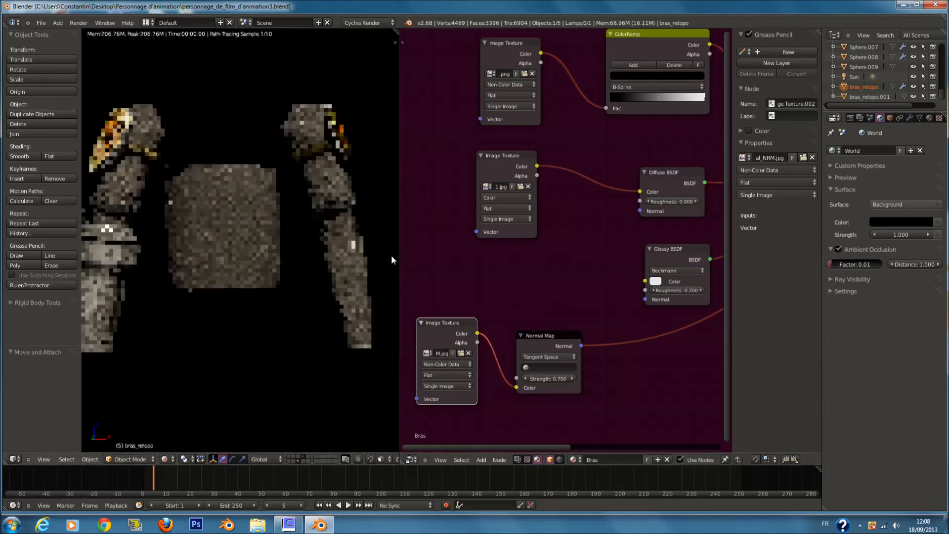
- Switch the 3D view to Solid shading, show only the legs' layer, and select the trouser legs
left_click(165, 459)
left_click(174, 427)
key("KP_5")
key("a")
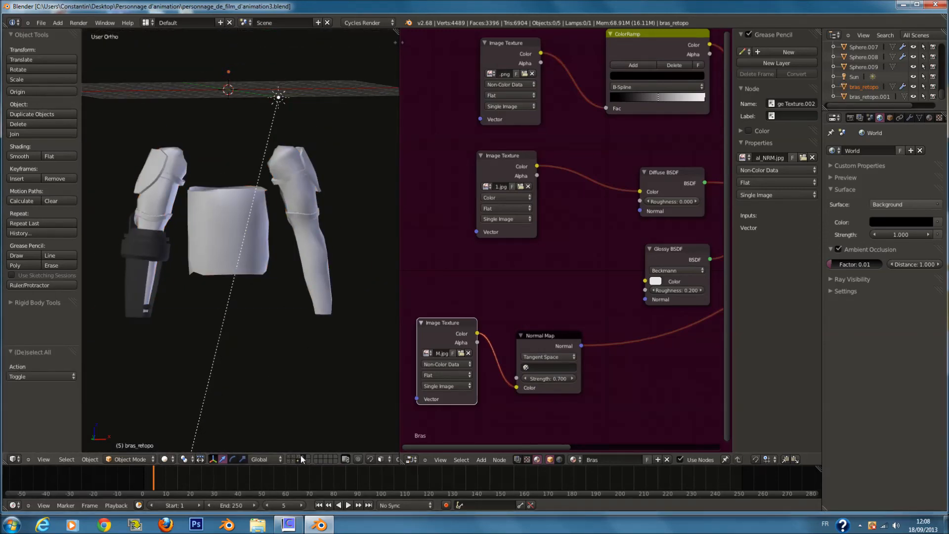
left_click(298, 462)
right_click(281, 342)
scroll(292, 319, "down", 5, "shift")
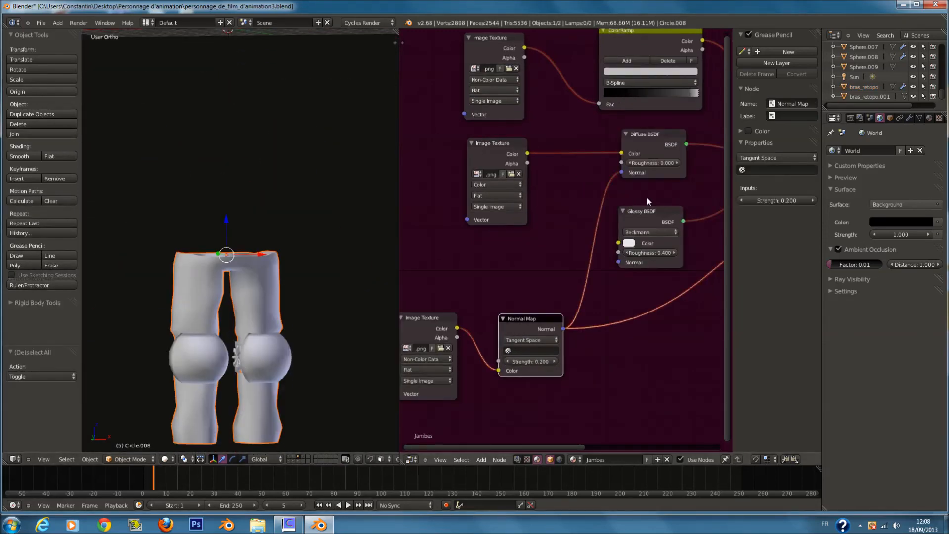
- Add a Displace modifier and a level 1 Subdivision Surface modifier to the trouser legs
left_click(909, 117)
left_click(906, 150)
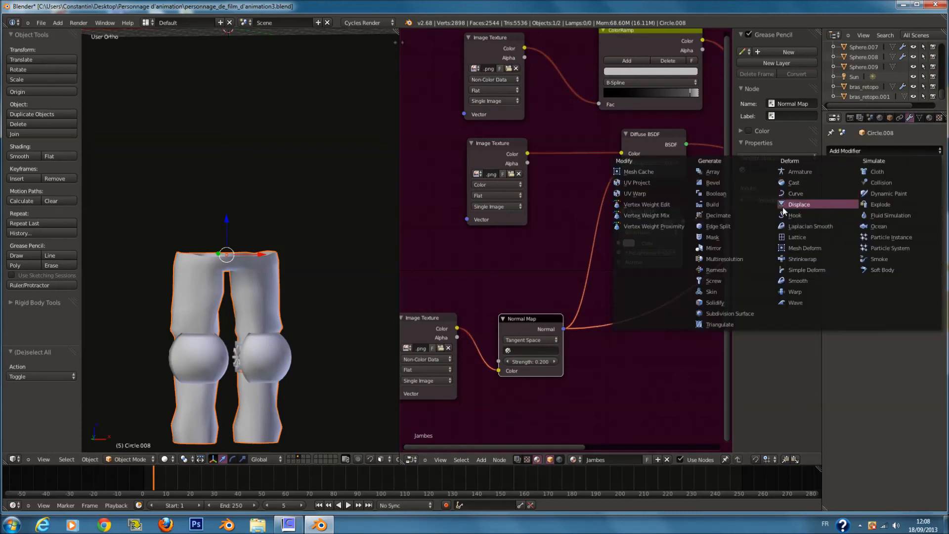
left_click(799, 204)
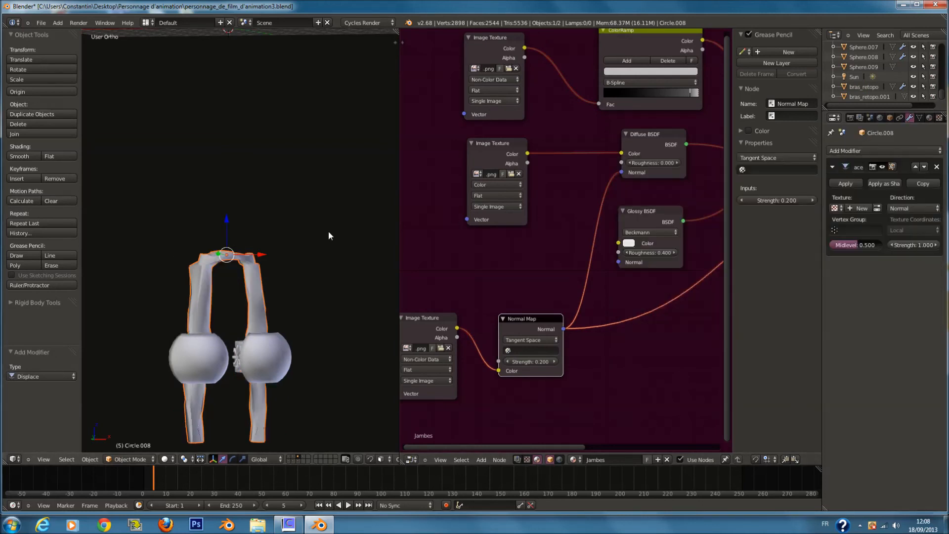
key("ctrl+1")
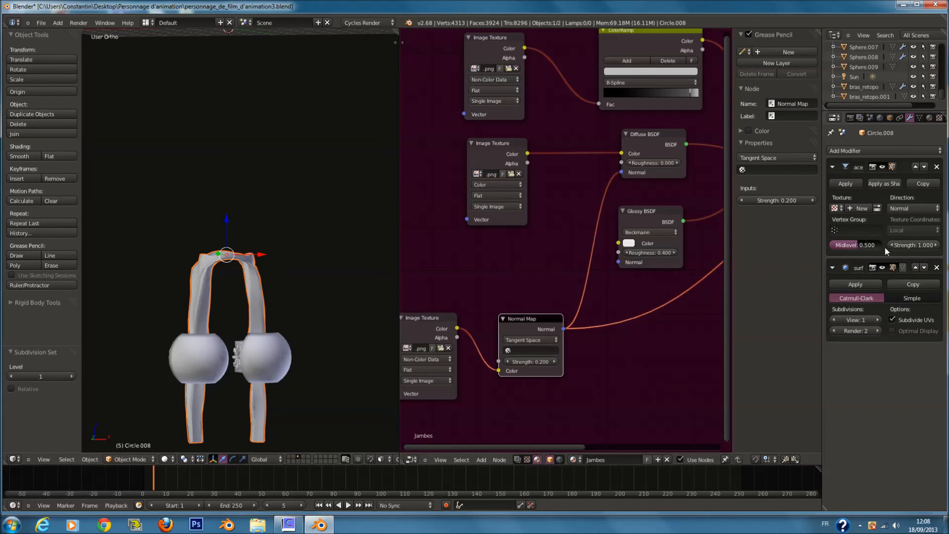
- Create a new texture for the Displace modifier and set its texture coordinates to UV
left_click(838, 207)
left_click(860, 208)
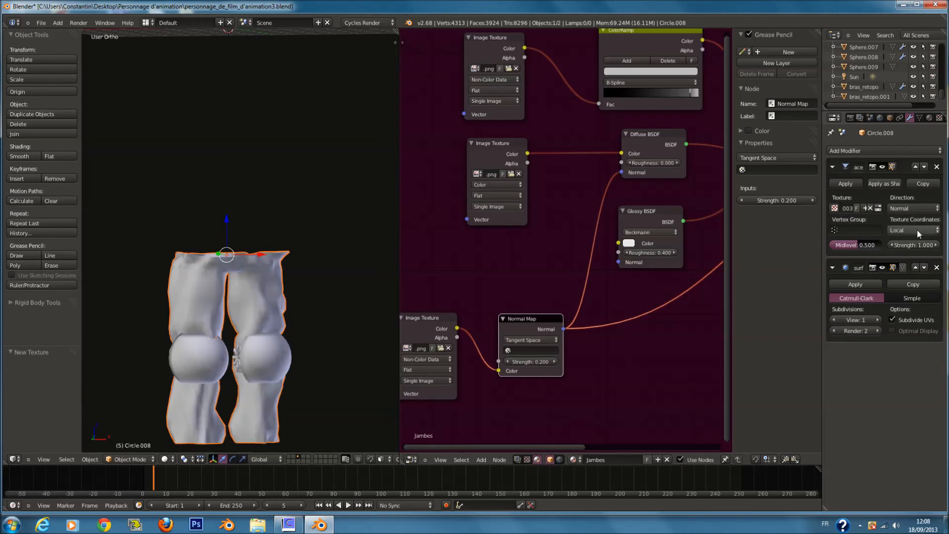
left_click(917, 230)
left_click(908, 190)
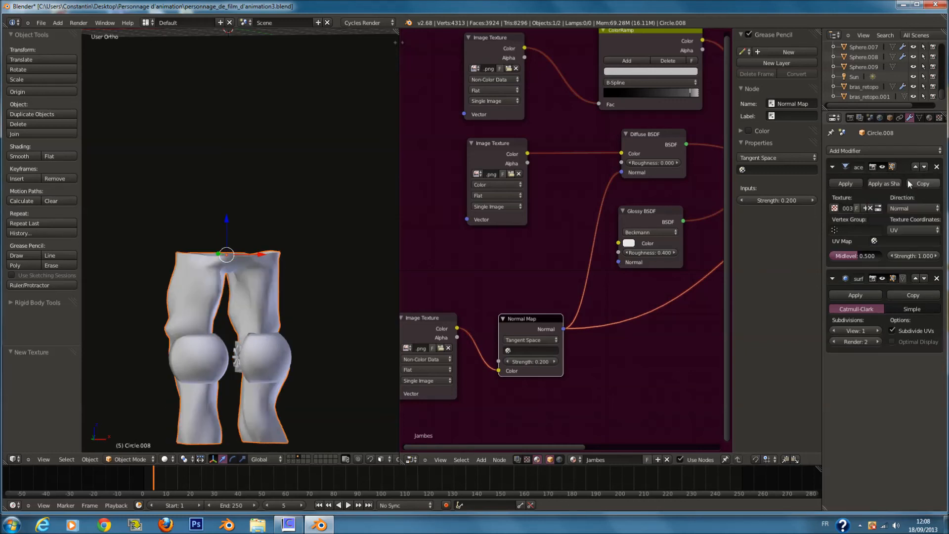
- Change the Displace modifier texture's type to Image or Movie
left_click(939, 118)
left_click(870, 150)
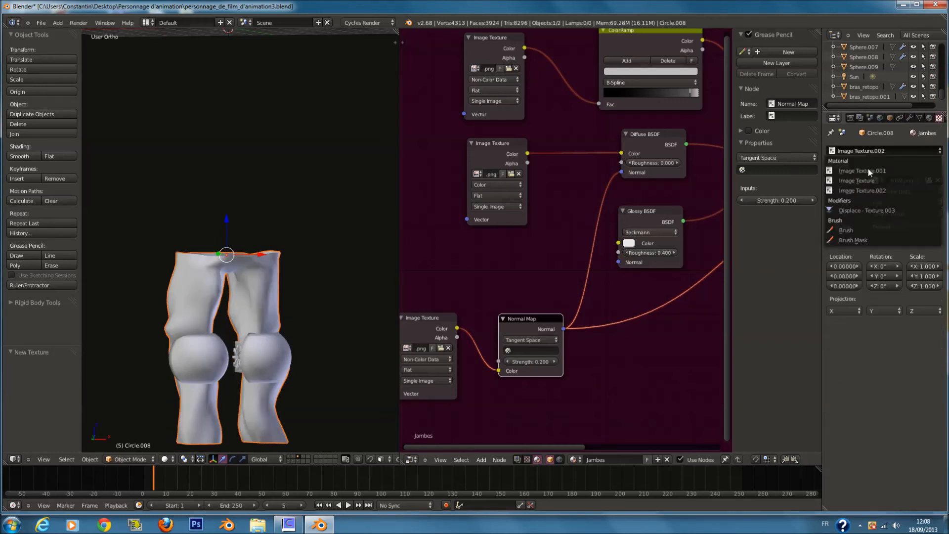
left_click(873, 211)
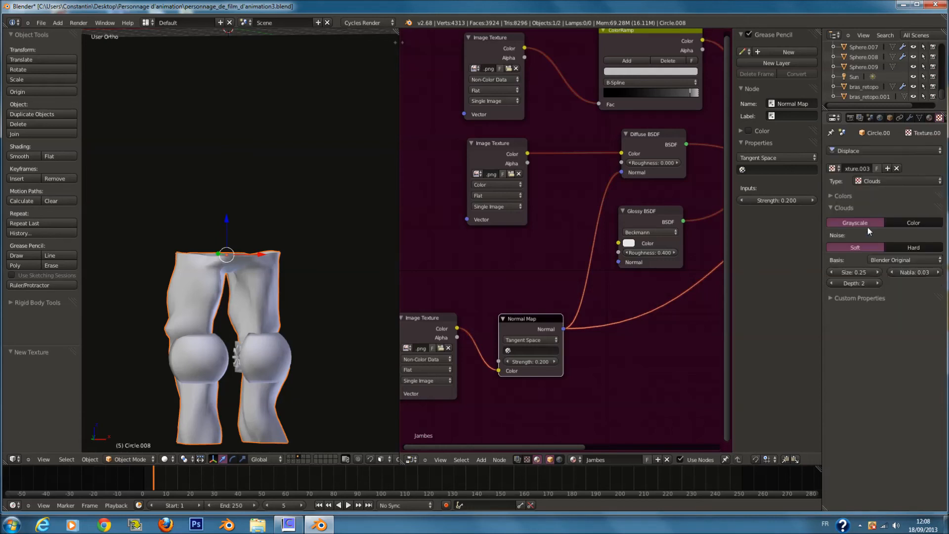
left_click(888, 180)
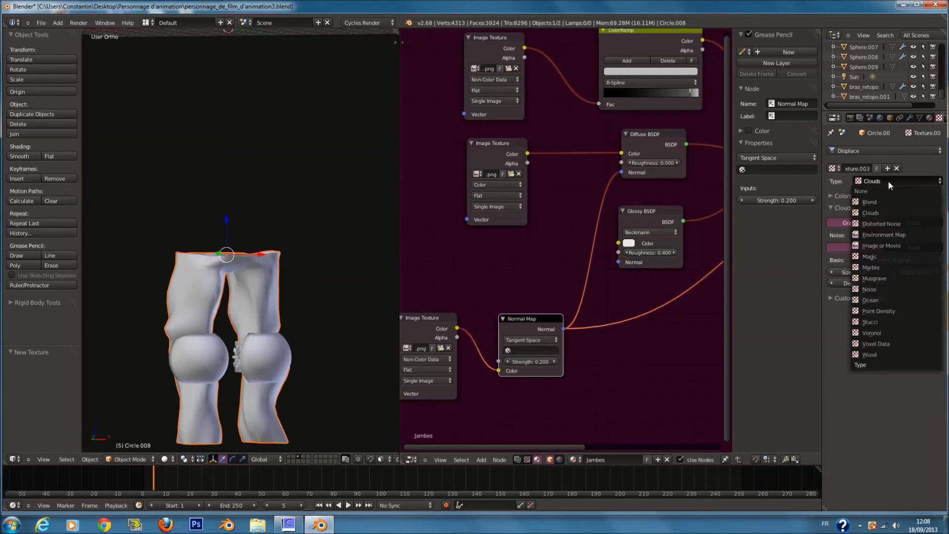
left_click(897, 242)
- Assign the Jambes_texture1_CRB_NRM.png image to the displacement texture and save the project
left_click(834, 222)
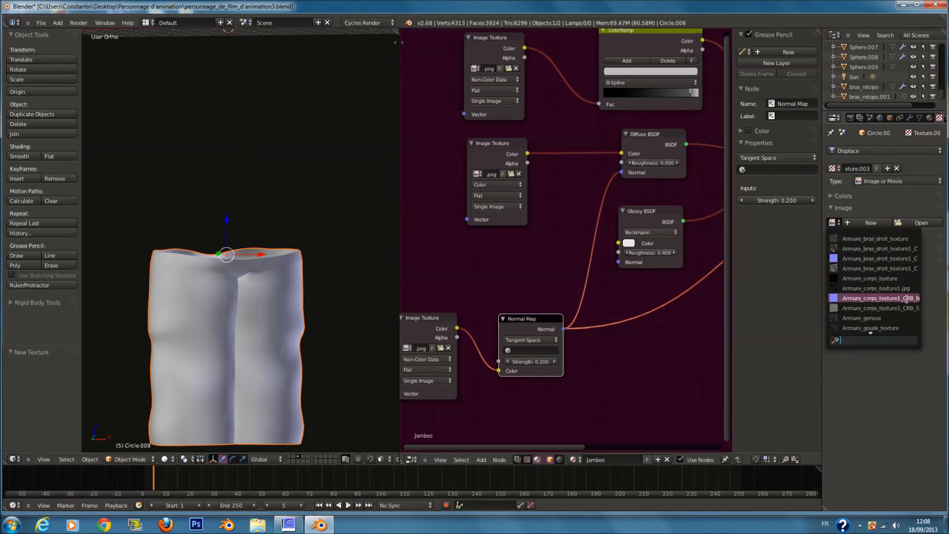
scroll(904, 291, "down", 5)
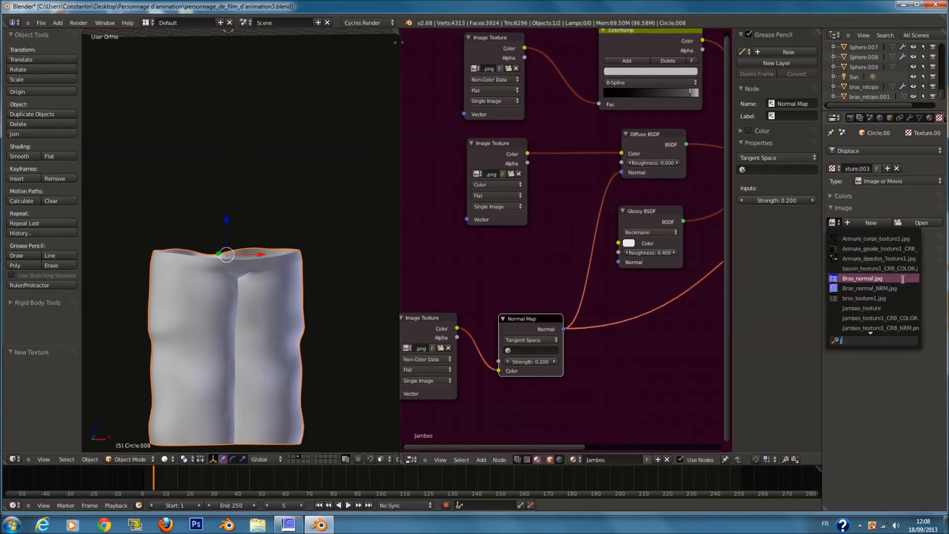
left_click(902, 327)
key("ctrl+s")
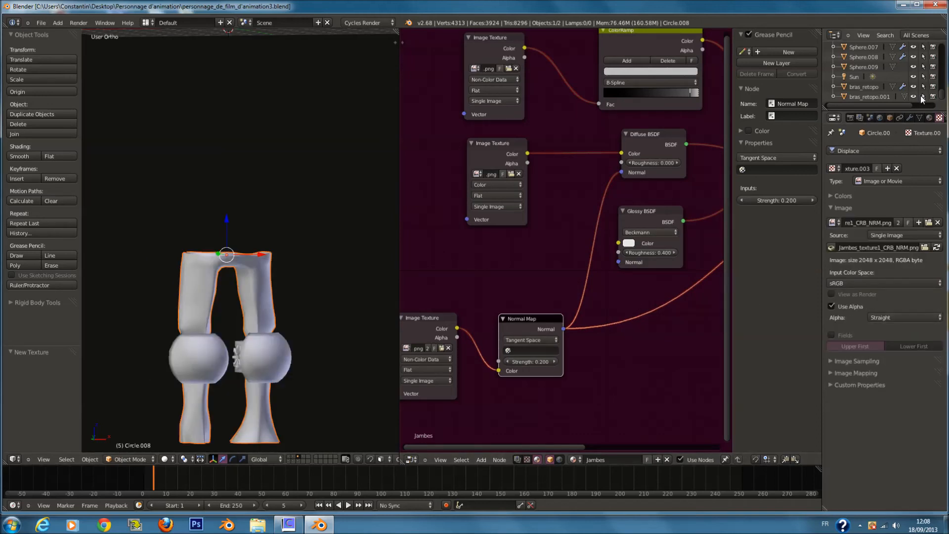
- Move the Subdivision Surface modifier above the Displace modifier in the trouser legs' modifier stack
left_click(909, 118)
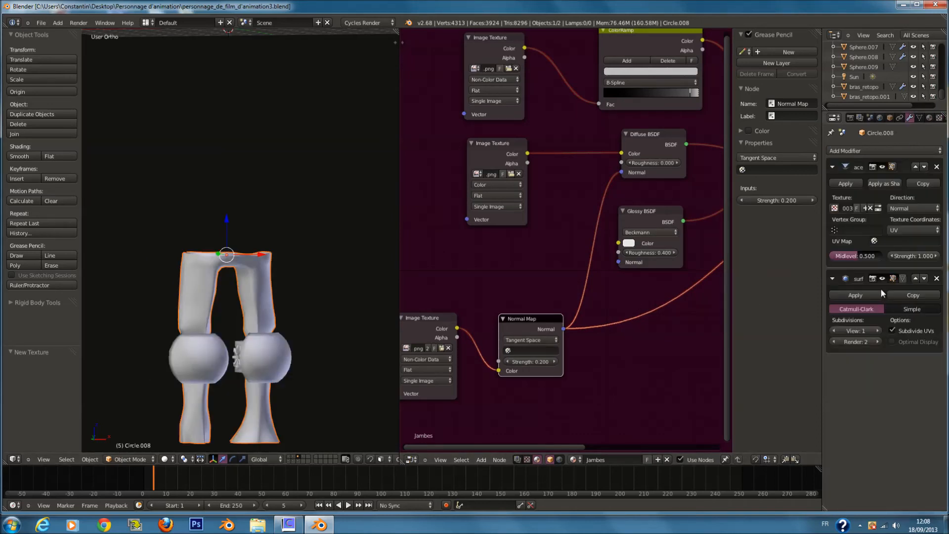
left_click(916, 279)
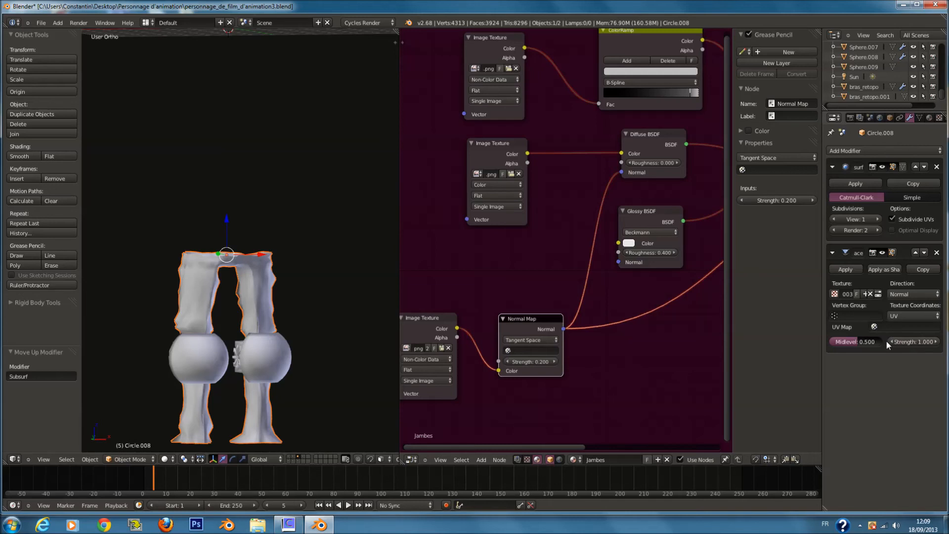
- Try other Strength values on the Displace modifier, and reset it to 1.0
left_click(913, 339)
type("0.1")
key("Return")
left_click_drag(924, 347, 935, 345)
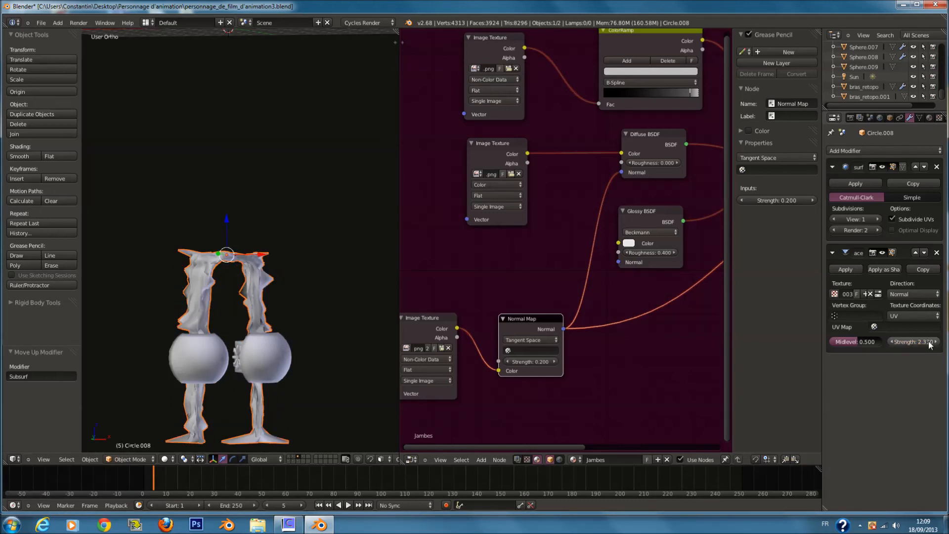
key("BackSpace")
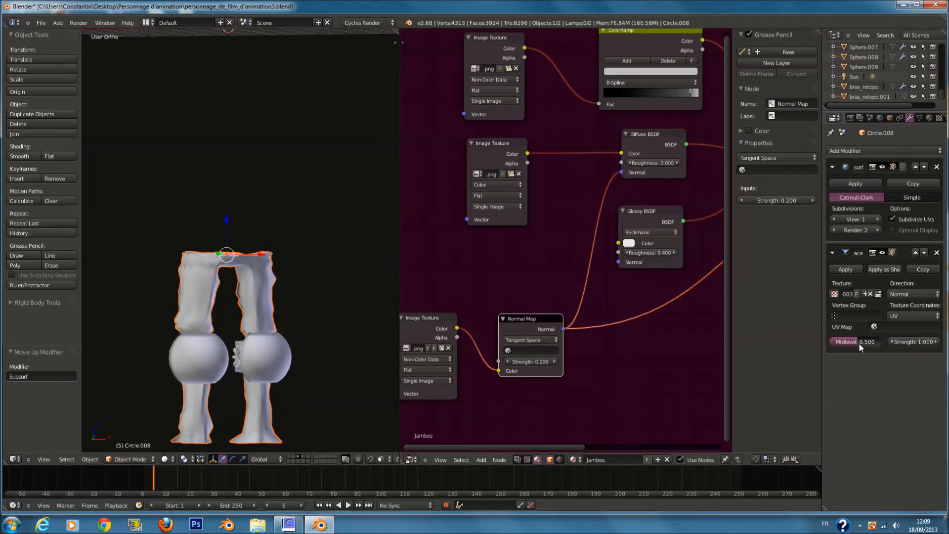
- Replace the Displace modifier texture's image with Jambes_texture1_CRB_DISP.png
left_click(929, 119)
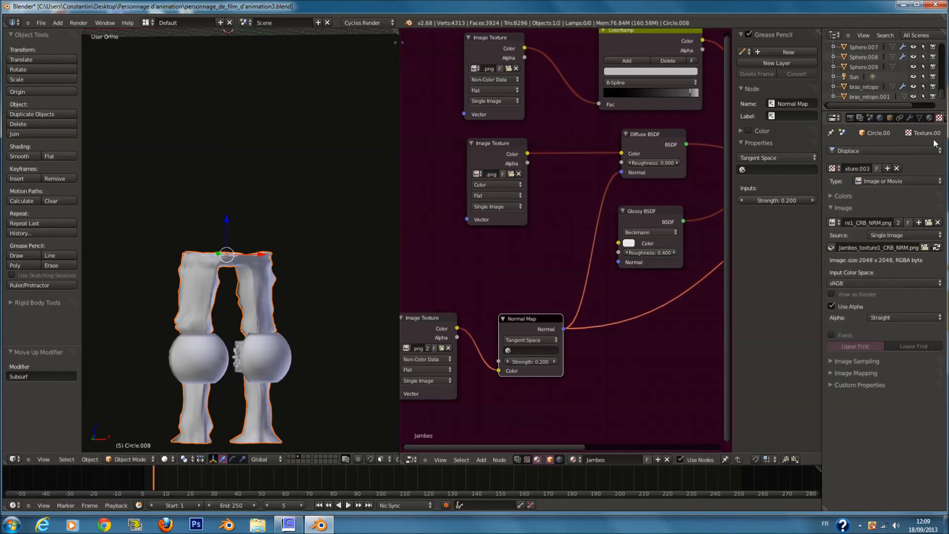
left_click(925, 226)
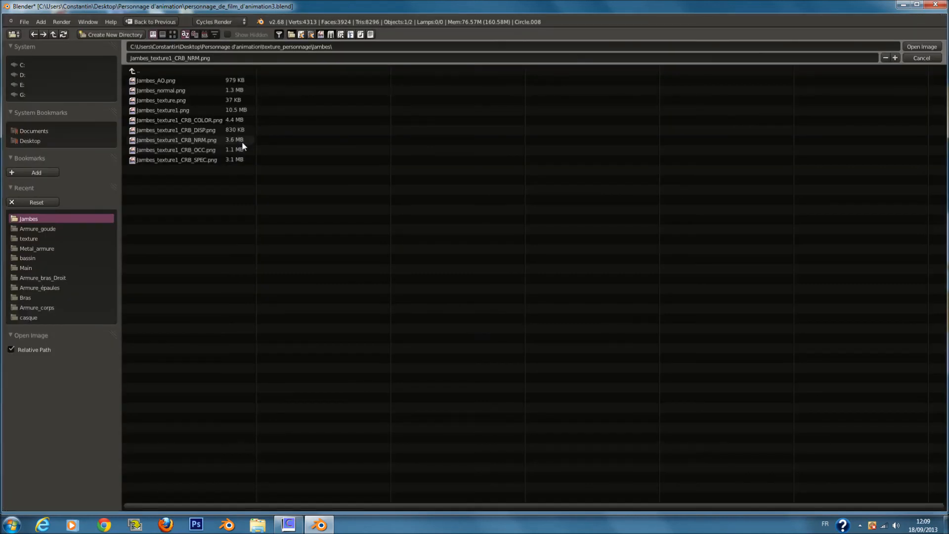
left_click(225, 131)
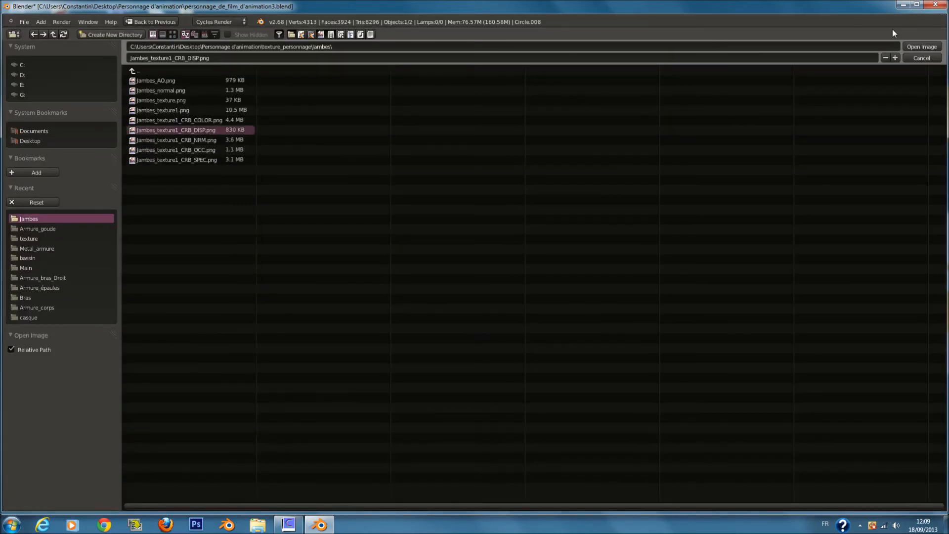
left_click(920, 46)
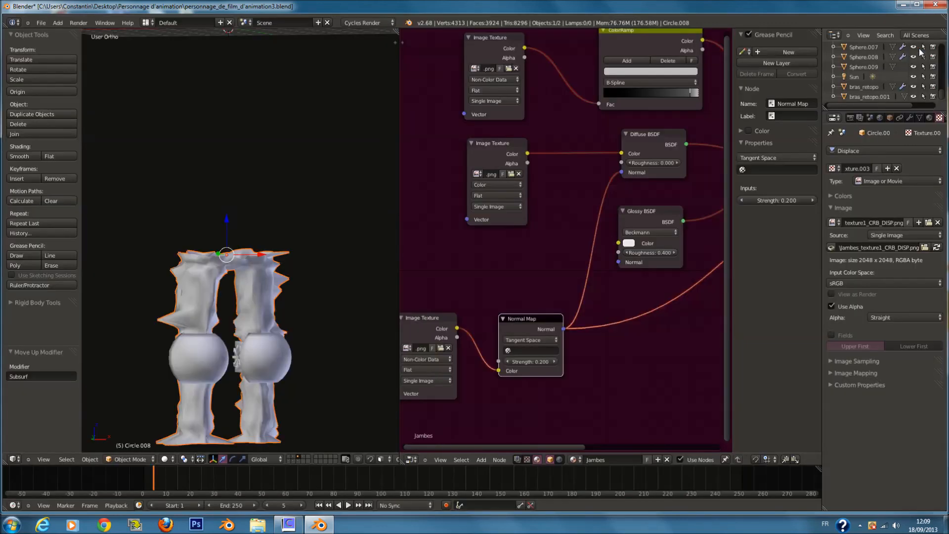
- Try Displace Strength values of 0, 0.1 and 0.2 on the trouser legs with the viewport subdivisions at 2
left_click(911, 119)
left_click(913, 342)
type("0")
key("Return")
left_click(937, 342)
left_click(877, 219)
left_click(936, 342)
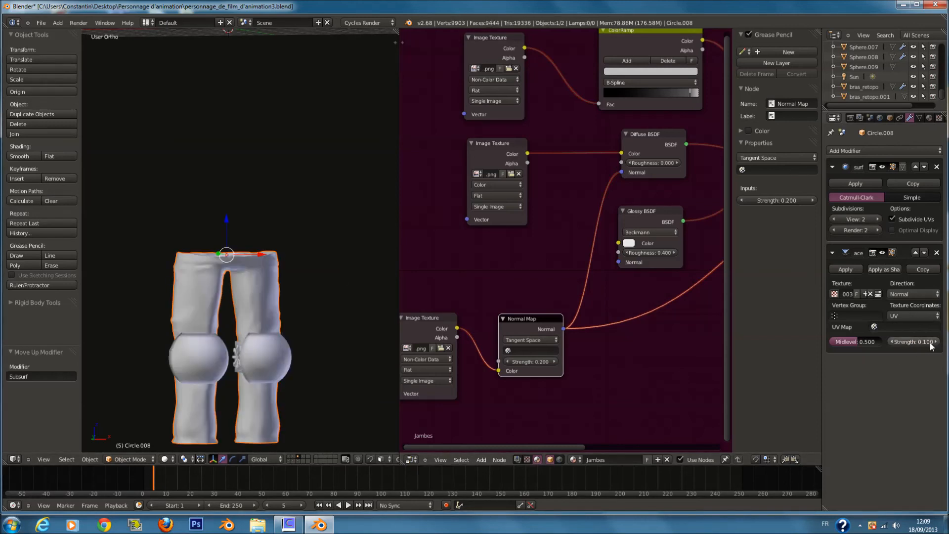
- Compare the displaced legs at viewport subdivision levels 3 and 1, and set the Subdivision Surface Render level to 3
middle_click_drag(312, 331, 188, 277, "shift")
scroll(312, 265, "up", 3)
left_click(877, 219)
middle_click_drag(306, 228, 336, 221)
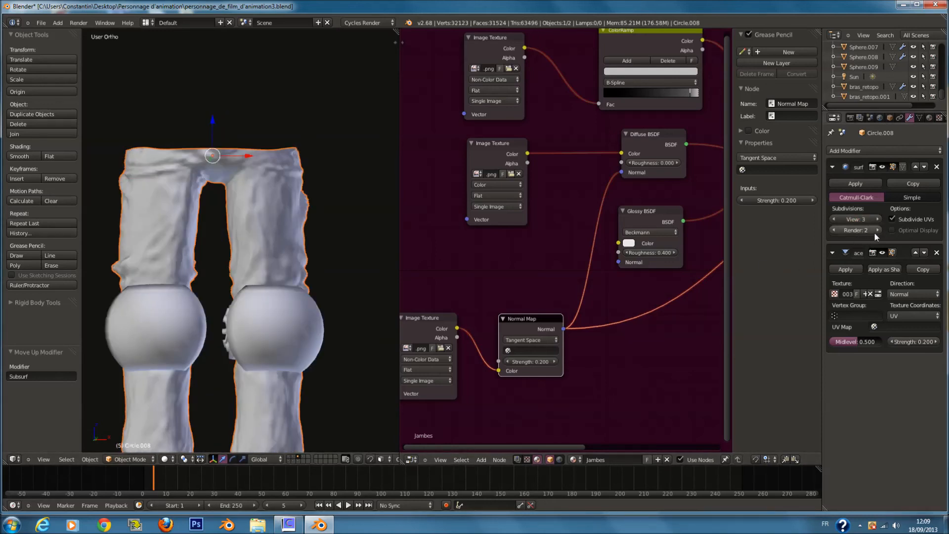
left_click(833, 219)
left_click(833, 219)
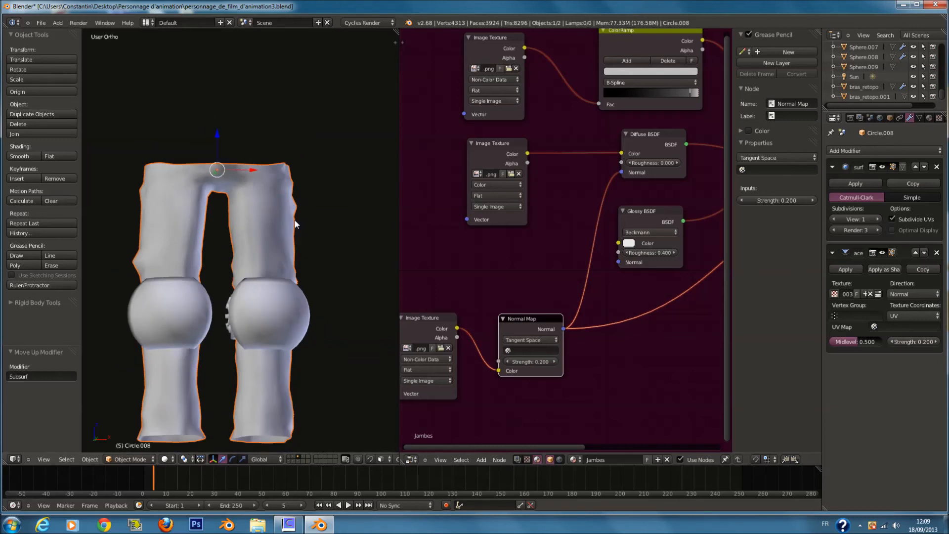
- Set the Displace Strength to 0.1 and the Subdivision Surface View level to 3, and save the project
left_click(892, 341)
left_click(877, 219)
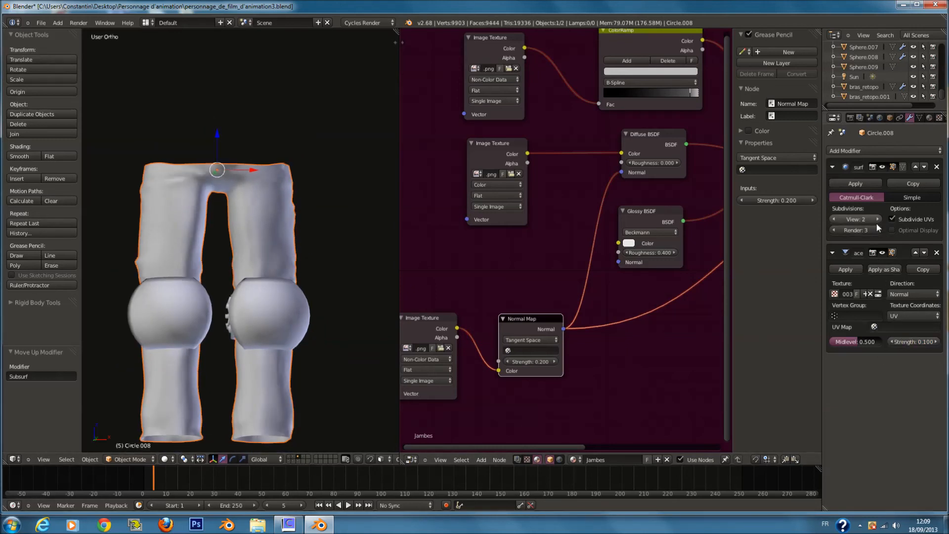
left_click(878, 219)
middle_click_drag(370, 262, 231, 287)
key("ctrl+s")
left_click(306, 281)
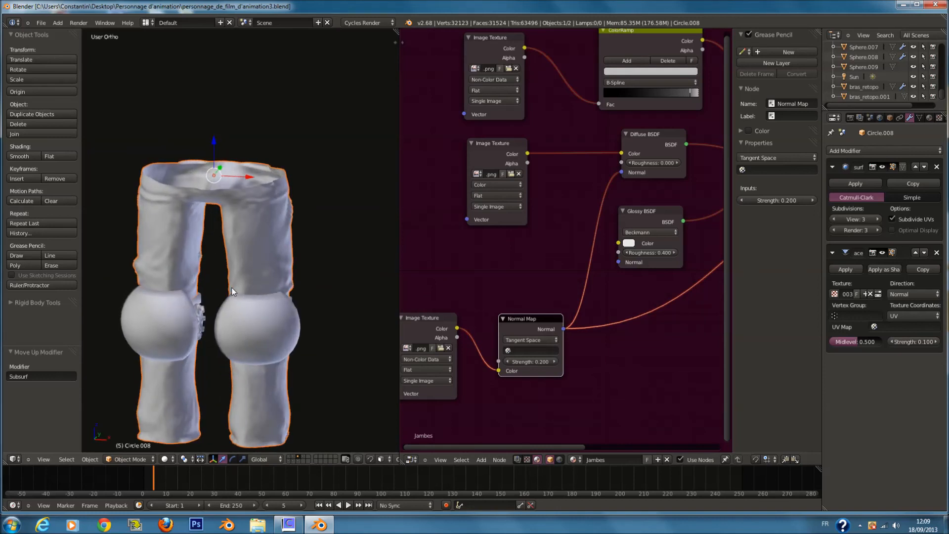
- Lower the trouser legs' Subdivision Surface View level to 0 and collapse both modifiers
left_click(834, 219)
left_click(834, 219)
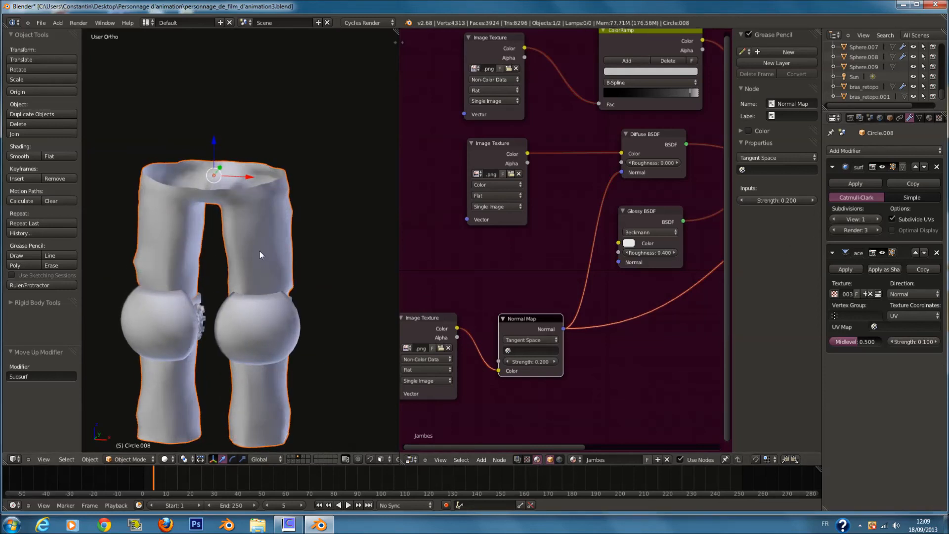
left_click(834, 219)
left_click(832, 167)
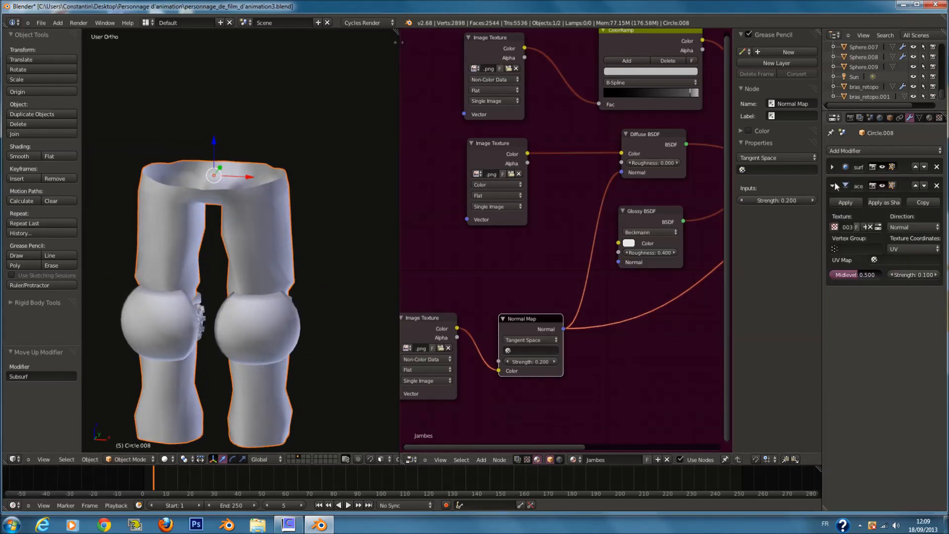
left_click(832, 185)
- Select the knee armour and look at its mesh in Edit Mode, returning to Object Mode
middle_click_drag(336, 259, 298, 295)
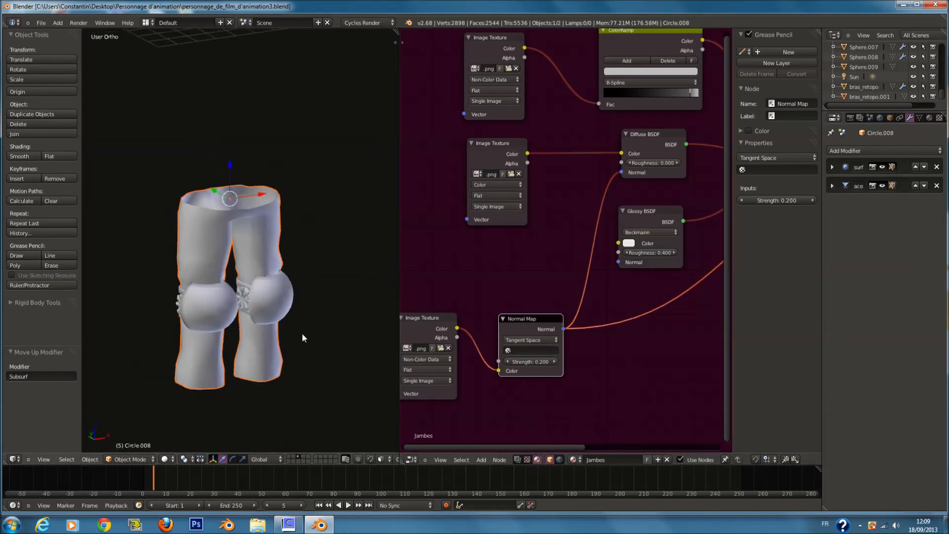
right_click(292, 306)
scroll(316, 312, "up", 1)
key("Tab")
key("Tab")
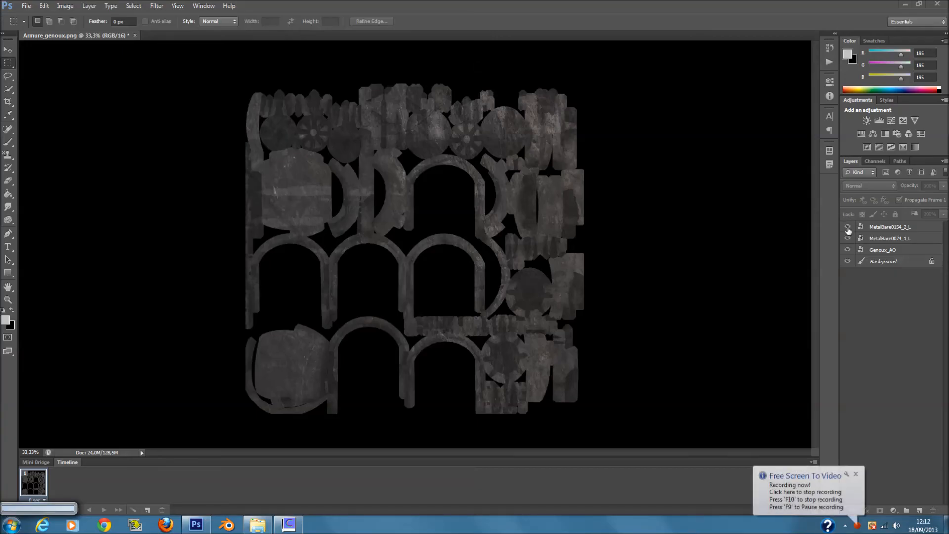
- In Photoshop, hide the metal and Genoux_AO layers of Armure_genoux.png and show them one by one to examine each layer's blending
left_click(847, 227)
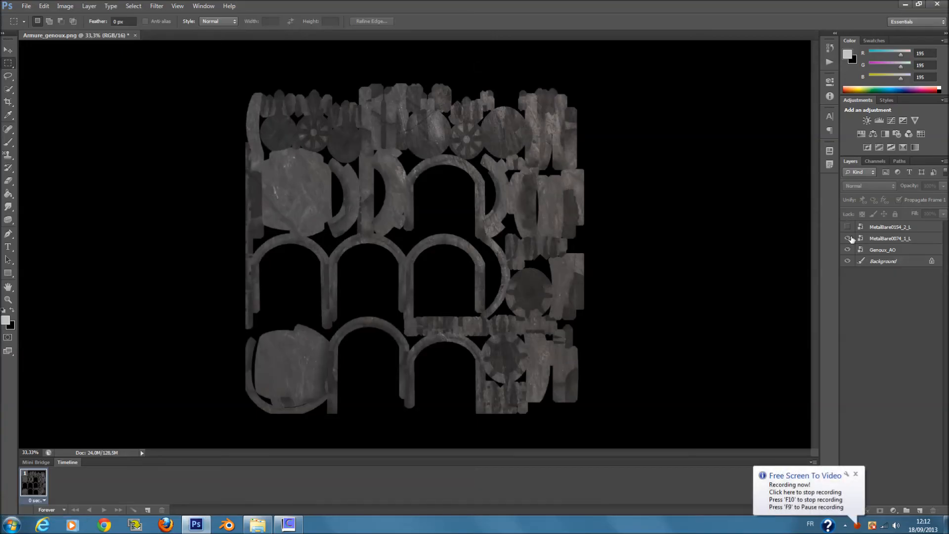
left_click(847, 238)
left_click(847, 250)
left_click(882, 251)
left_click(847, 250)
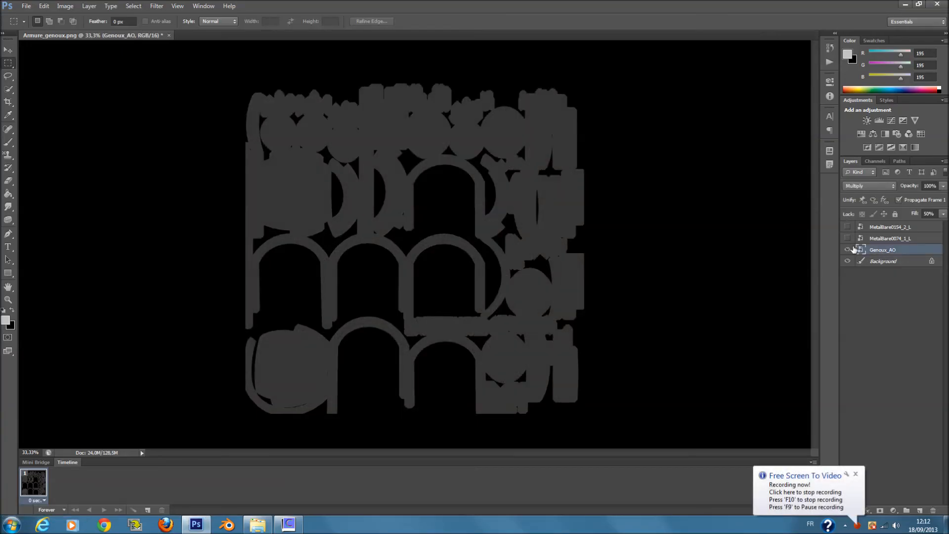
left_click(847, 238)
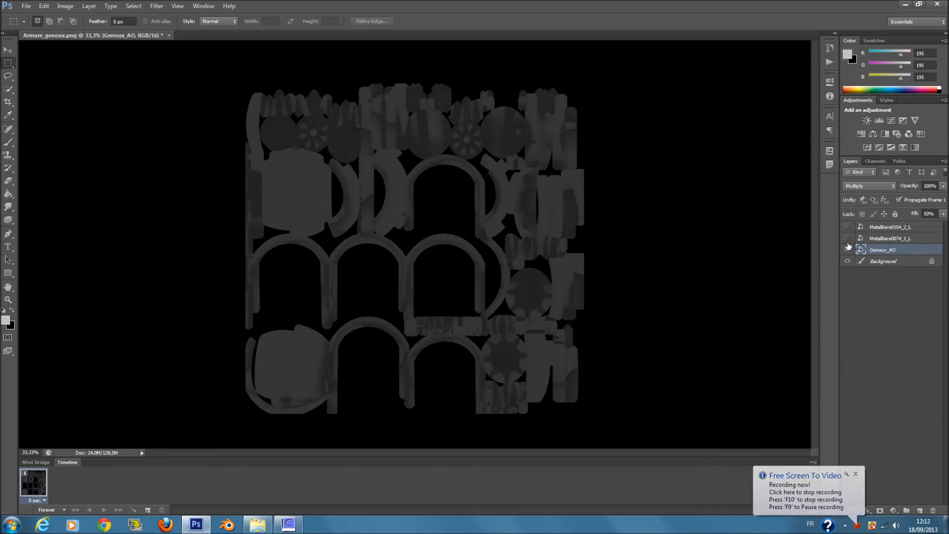
left_click(897, 238)
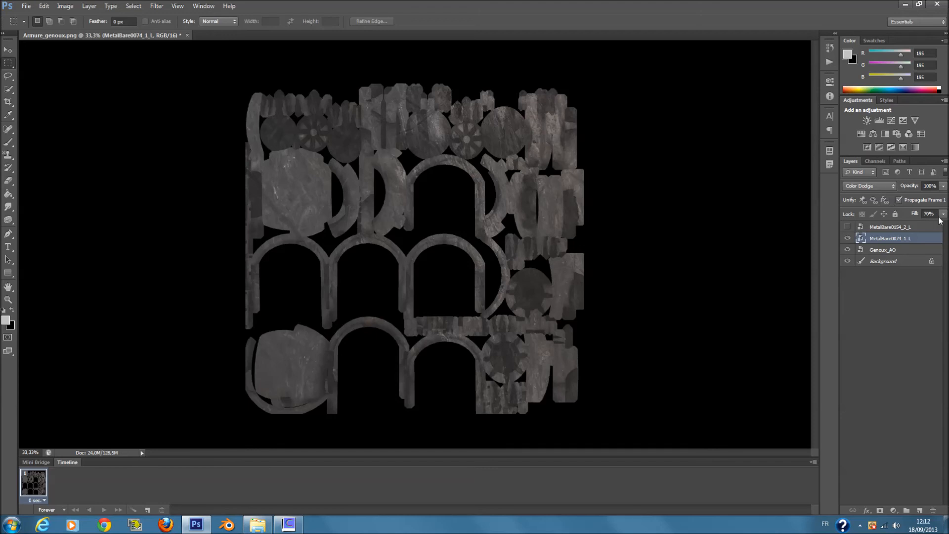
left_click(848, 227)
left_click(888, 226)
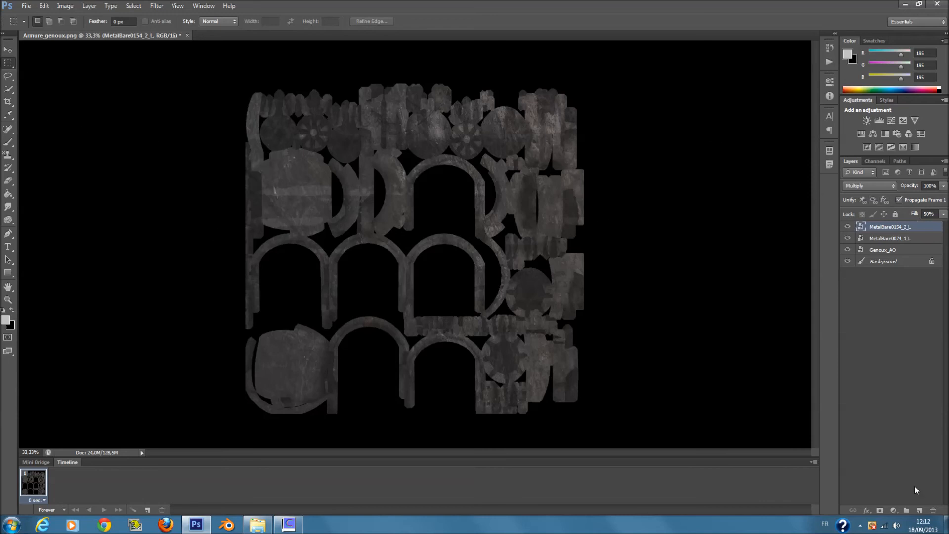
- Add a new layer above MetalBare0154_2_L, choose the Brush tool, and undo a grey test stroke
left_click(920, 510)
left_click(5, 142)
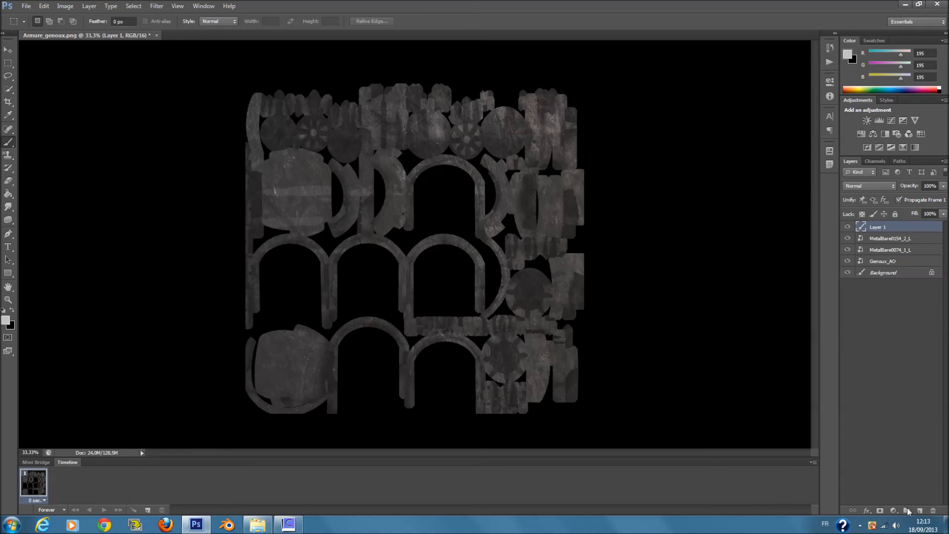
key("b")
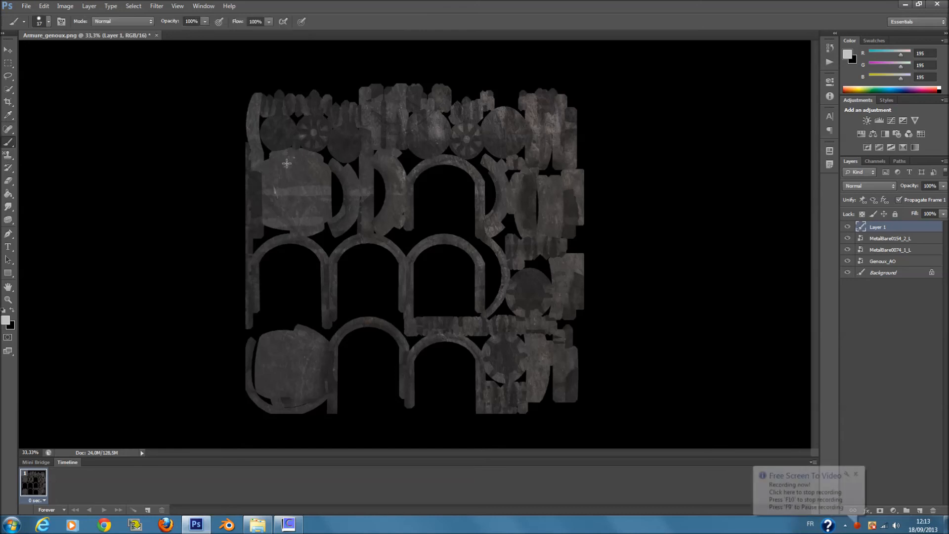
left_click_drag(276, 162, 318, 197)
key("ctrl+z")
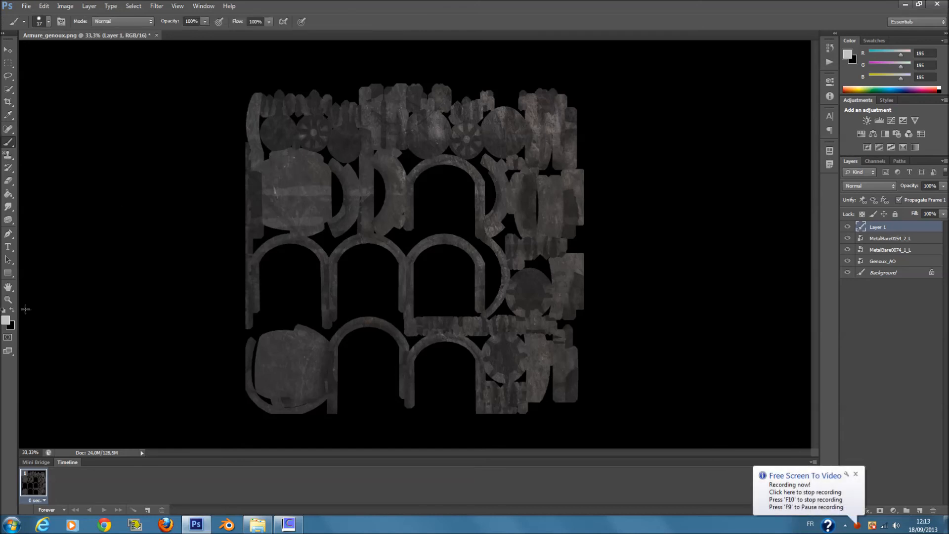
- Set the foreground colour to pure red (ff0000)
left_click(5, 319)
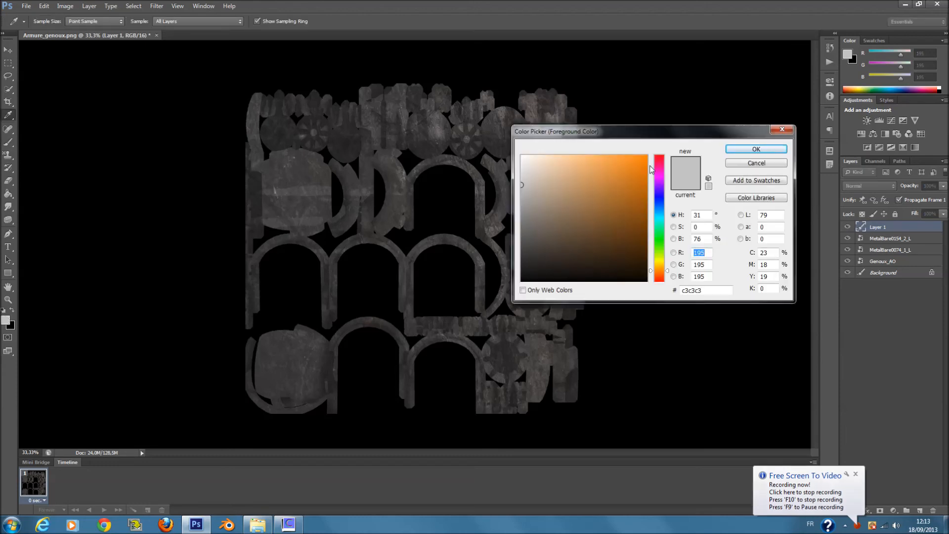
left_click(665, 156)
left_click(647, 156)
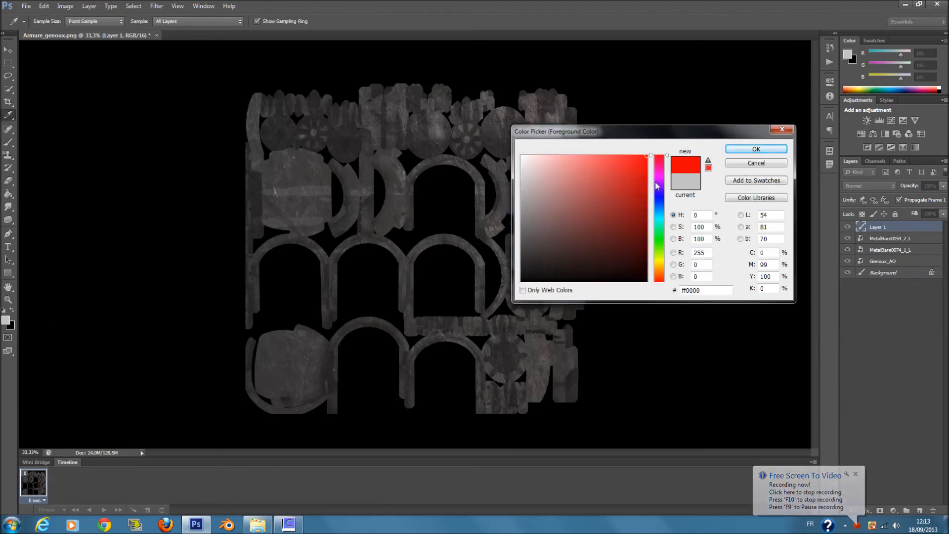
left_click(756, 149)
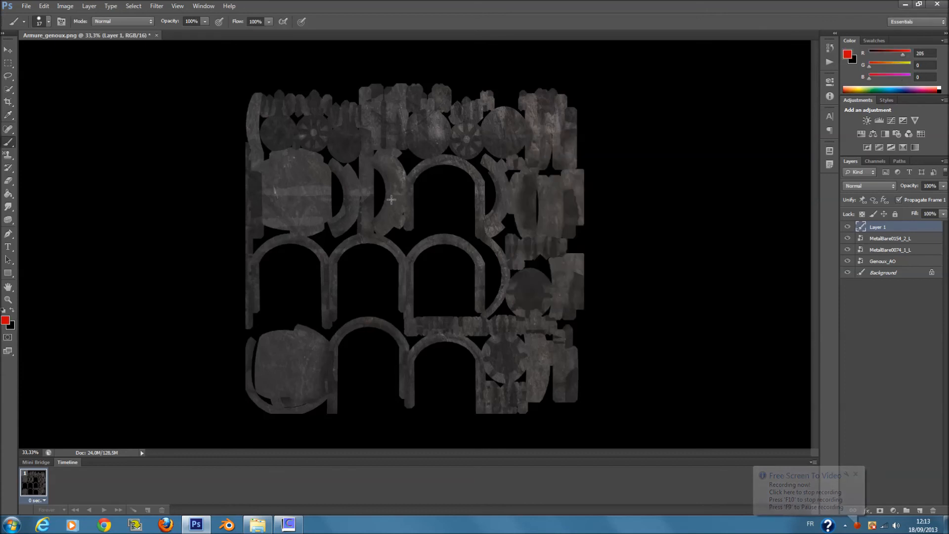
- Choose the hard round brush preset with 100% hardness and a size of 33 px
right_click(374, 255)
left_click(358, 240)
left_click(352, 284)
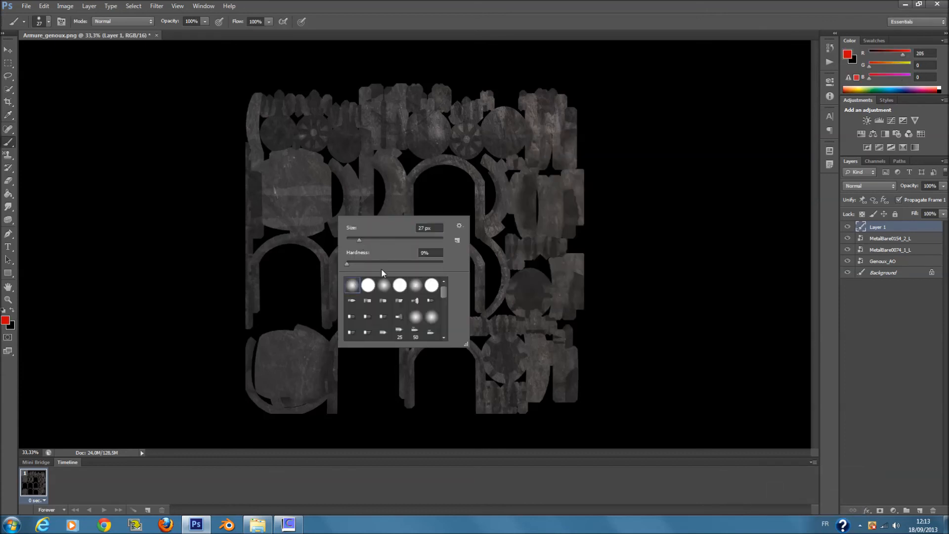
left_click(368, 284)
left_click_drag(367, 262, 412, 264)
left_click_drag(359, 240, 362, 240)
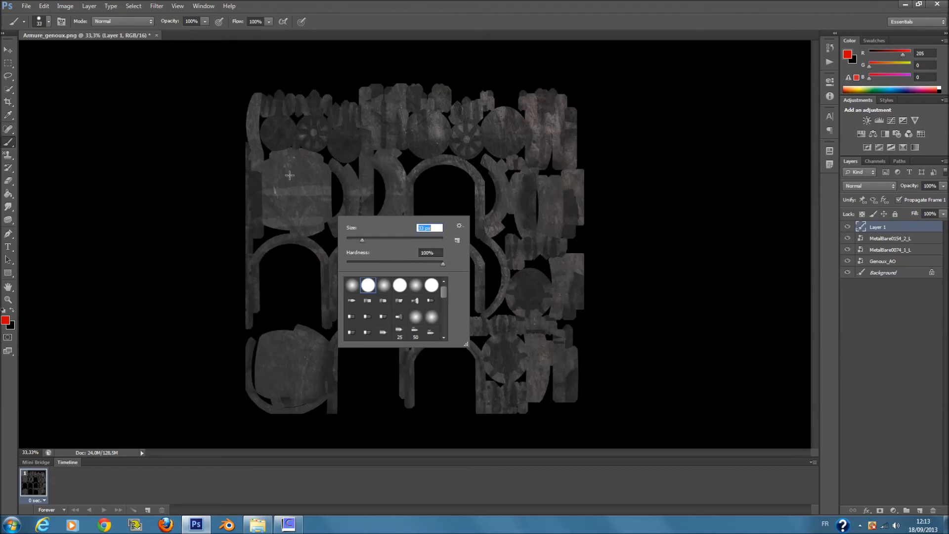
key("Return")
left_click_drag(275, 165, 318, 187)
key("ctrl+z")
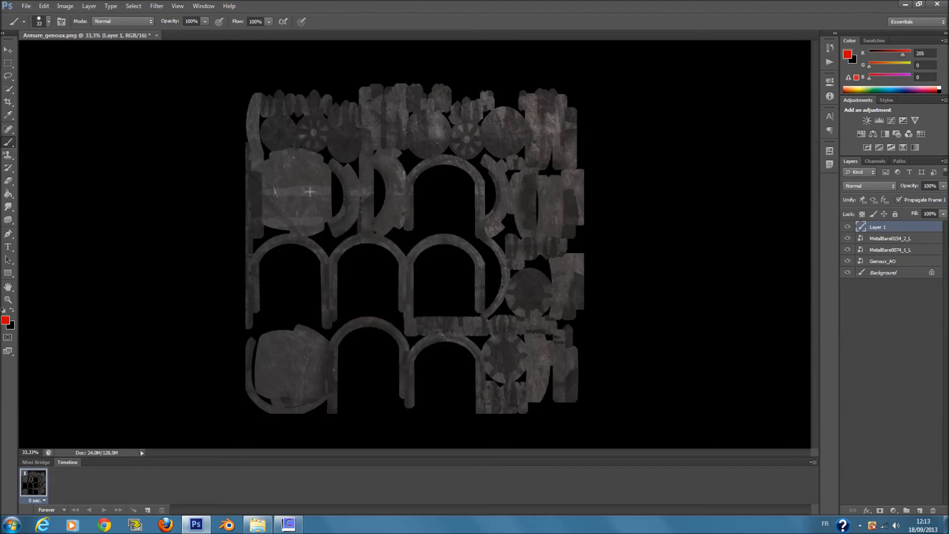
left_click_drag(271, 166, 317, 216, "shift")
mouse_move(348, 161)
left_mouse_down("shift")
mouse_move(357, 138)
mouse_move(184, 183)
mouse_move(384, 186)
mouse_move(212, 230)
left_mouse_up("shift")
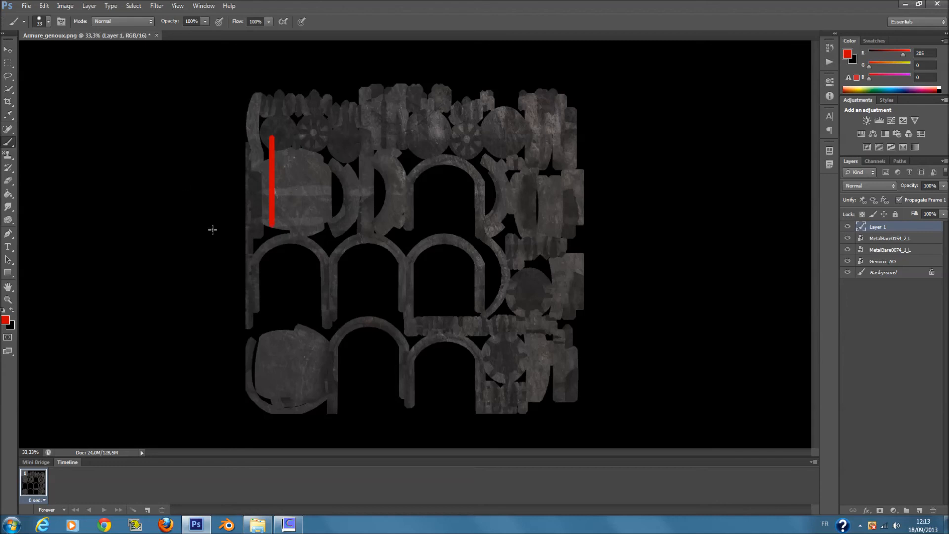
key("ctrl+z")
left_click_drag(272, 157, 333, 205, "shift")
key("ctrl+z")
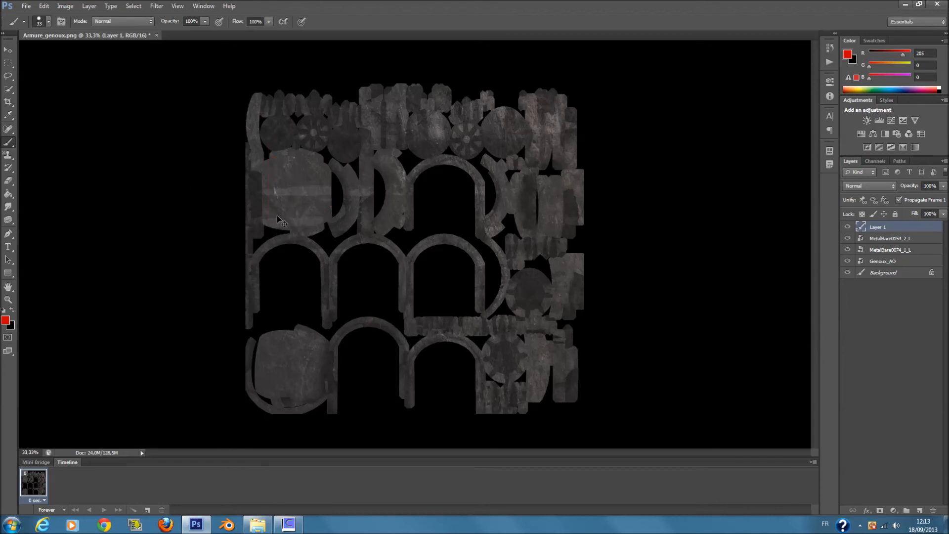
- Paint a red chevron on each of the two large rounded knee plates
mouse_move(273, 219)
left_mouse_down("shift")
mouse_move(329, 179)
mouse_move(264, 186)
mouse_move(233, 148)
mouse_move(315, 190)
left_mouse_up("shift")
key("ctrl+z")
left_click(277, 339)
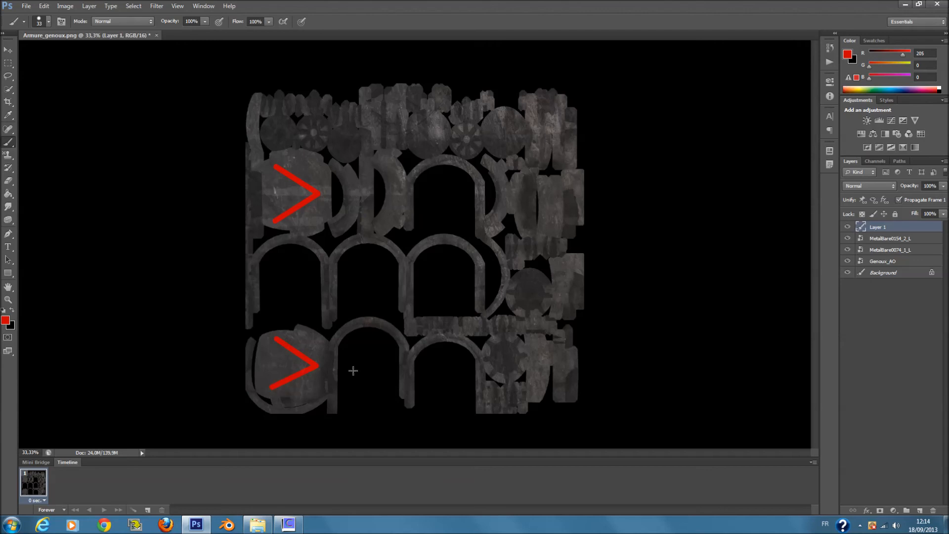
- Set the chevron layer's blend mode to Multiply, deselect the layer, and save the Armure_genoux texture
left_click(873, 186)
scroll(873, 185, "down", 2)
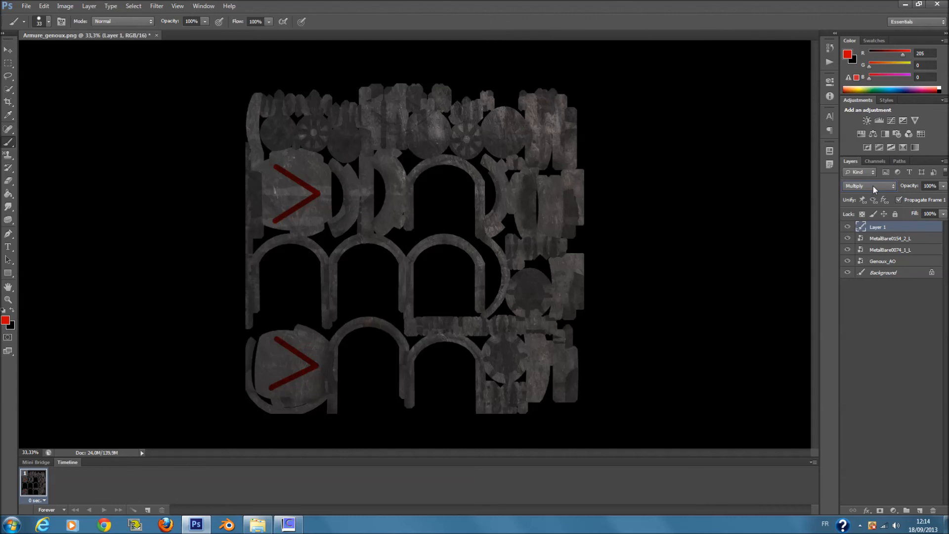
left_click(882, 332)
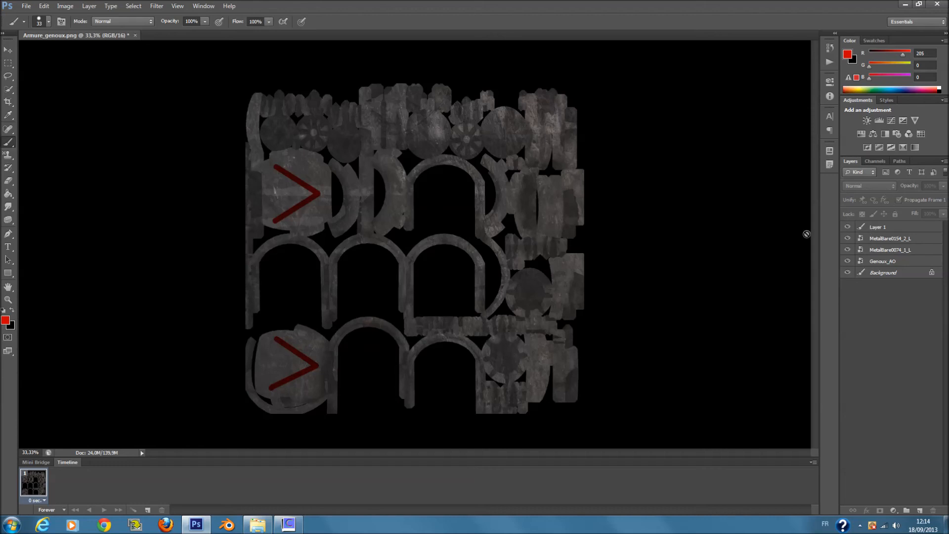
left_click(751, 239)
left_click(476, 196)
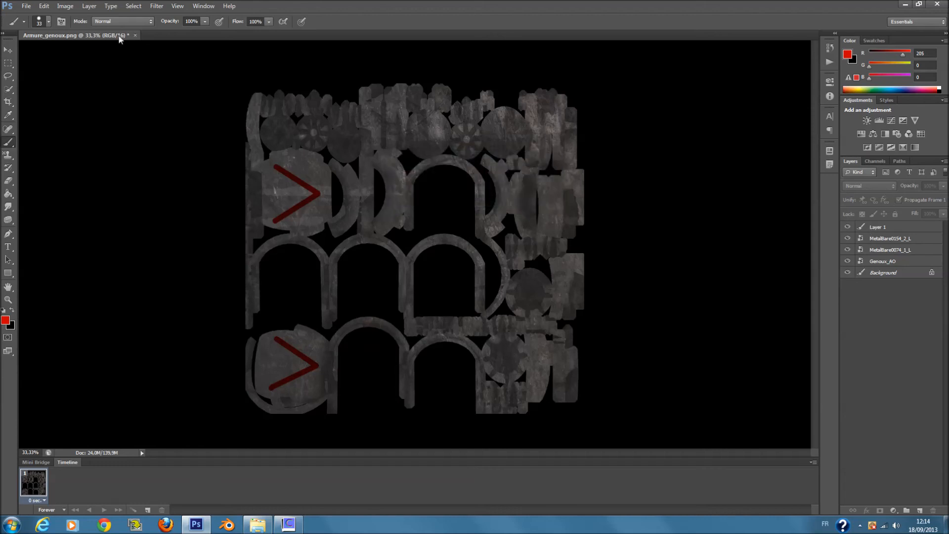
left_click(26, 6)
left_click(114, 115)
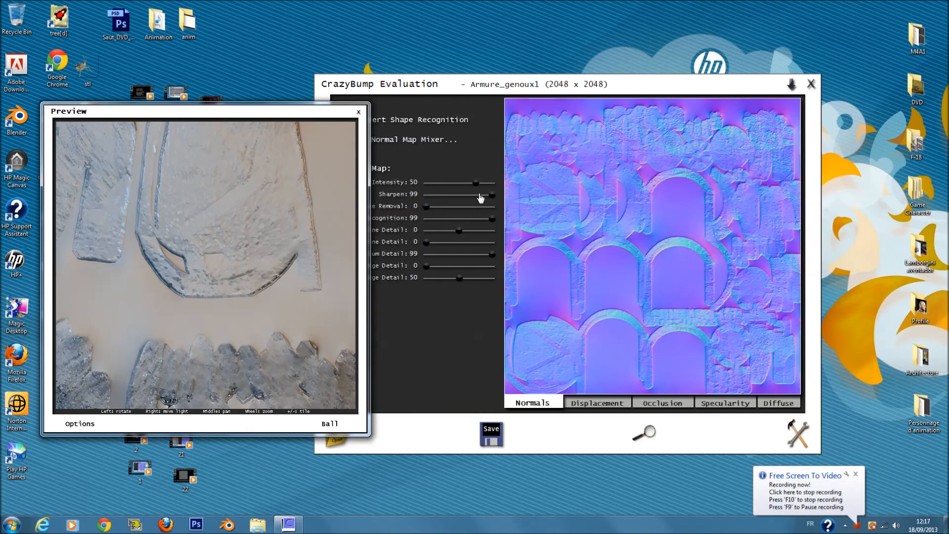
- Go through the displacement, occlusion, specularity and diffuse maps, and save all textures as PNG under the name Armure_genoux1_CRB
left_click(595, 404)
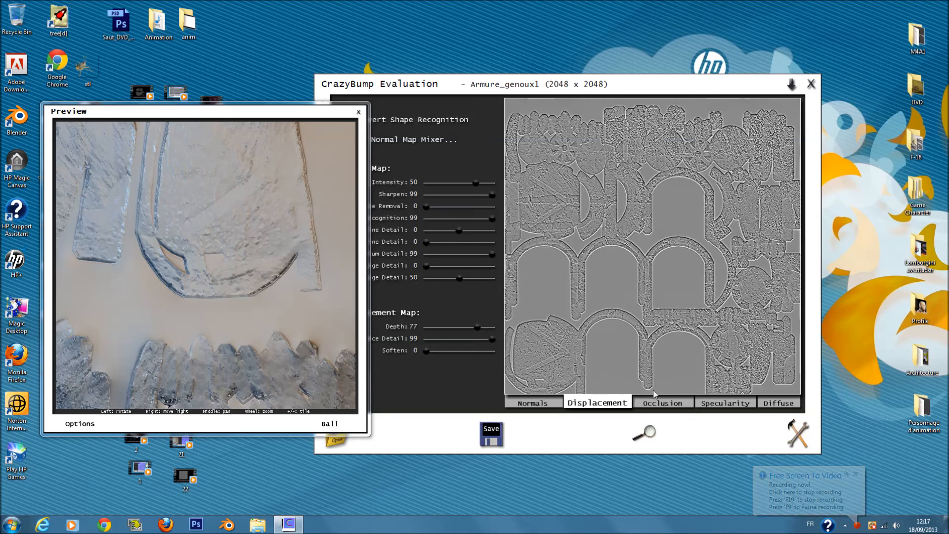
left_click(687, 404)
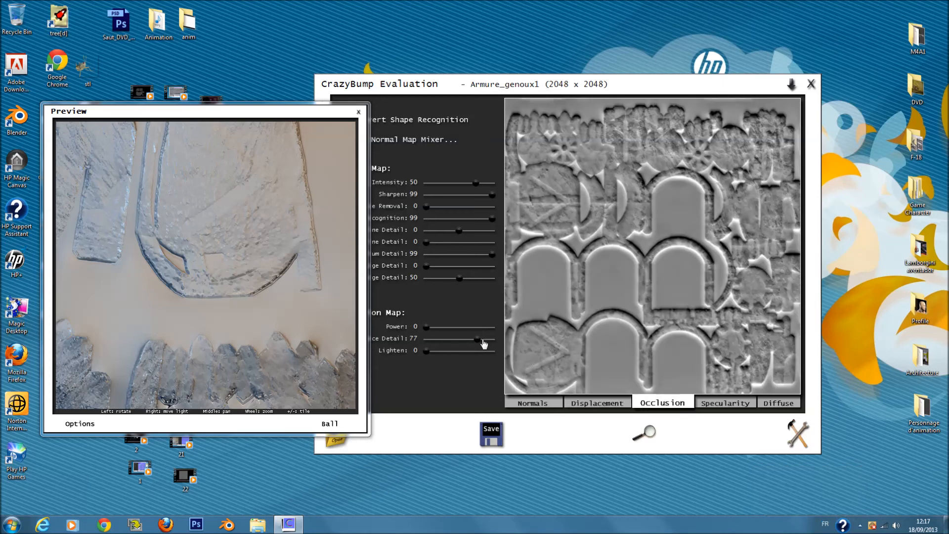
left_click(725, 402)
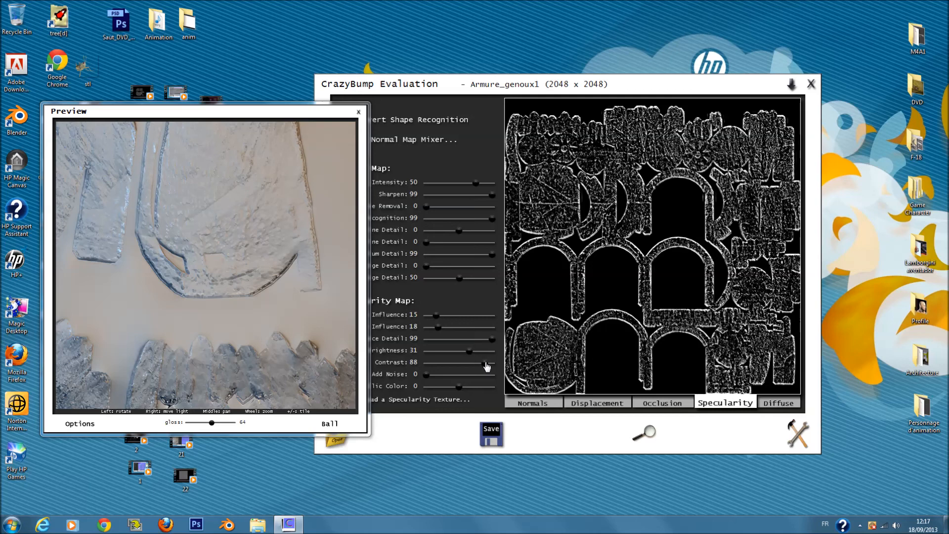
left_click(779, 403)
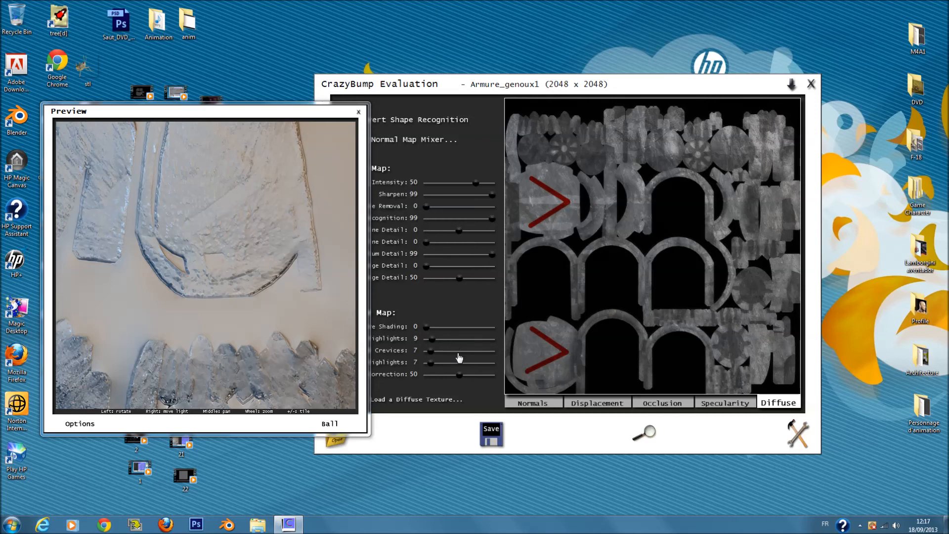
left_click(491, 441)
left_click(529, 436)
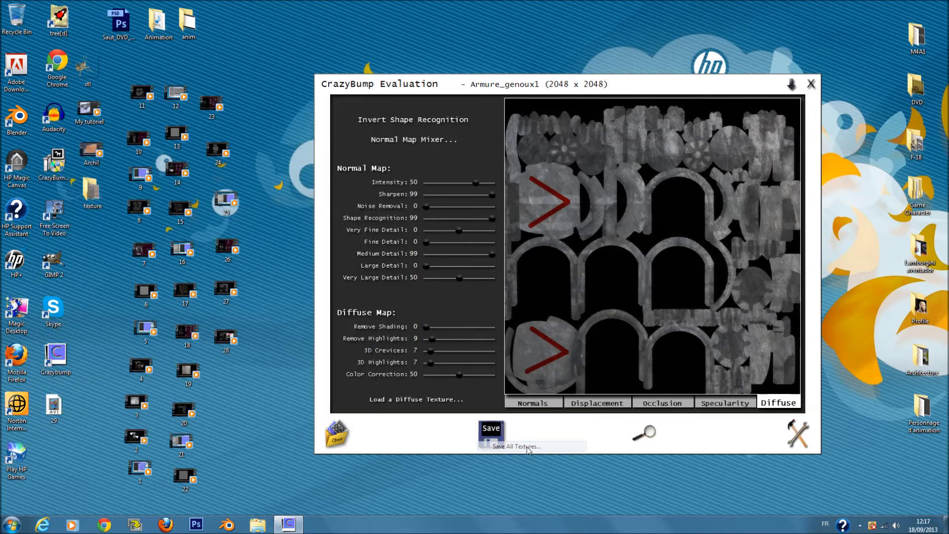
double_click(501, 291)
left_click(501, 291)
type("8")
key("BackSpace")
type("_genoux1_CRB")
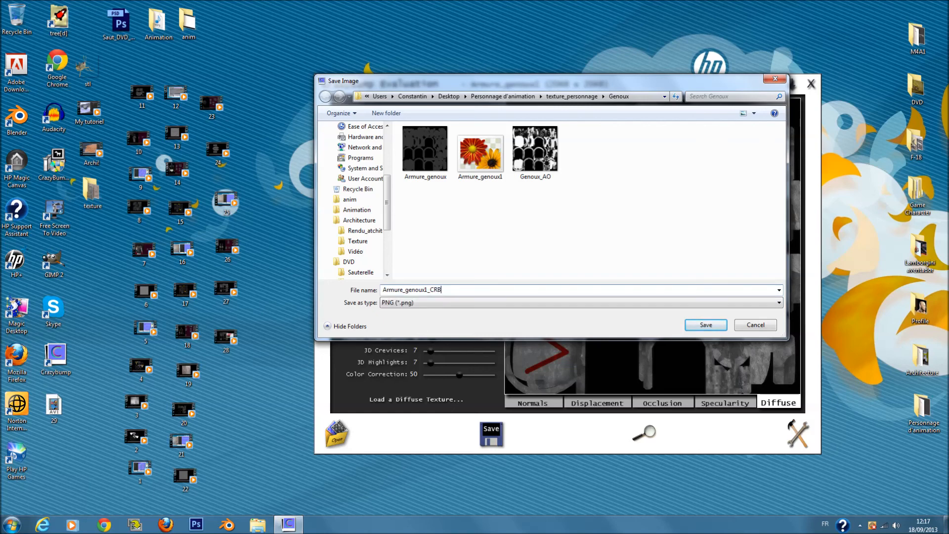
left_click(688, 324)
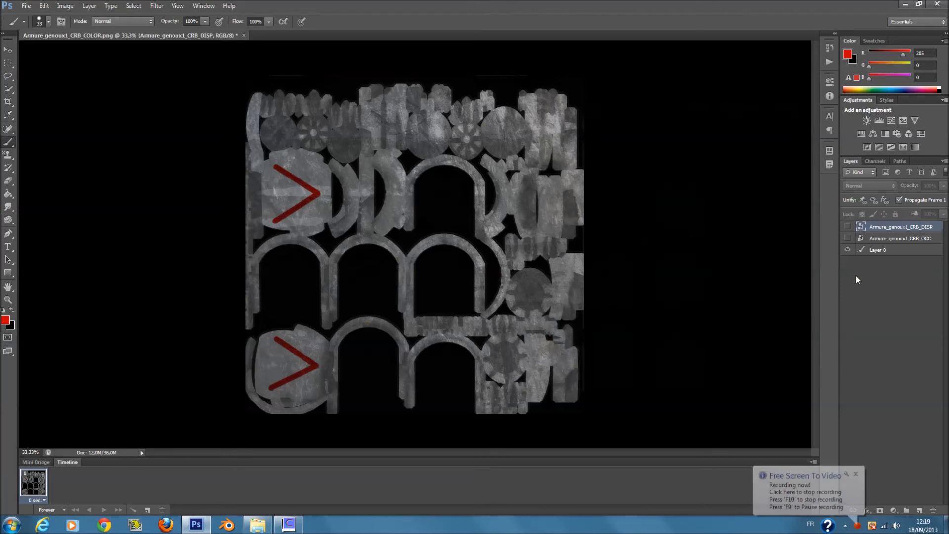
- Show the Armure_genoux1_CRB_OCC layer and set its blend mode to Multiply with 51% fill
left_click(848, 239)
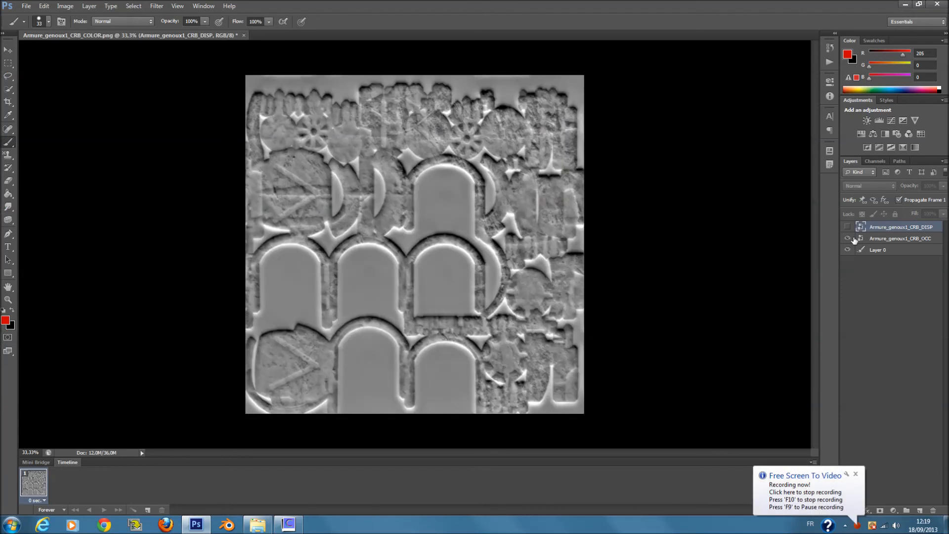
left_click(885, 238)
left_click(885, 186)
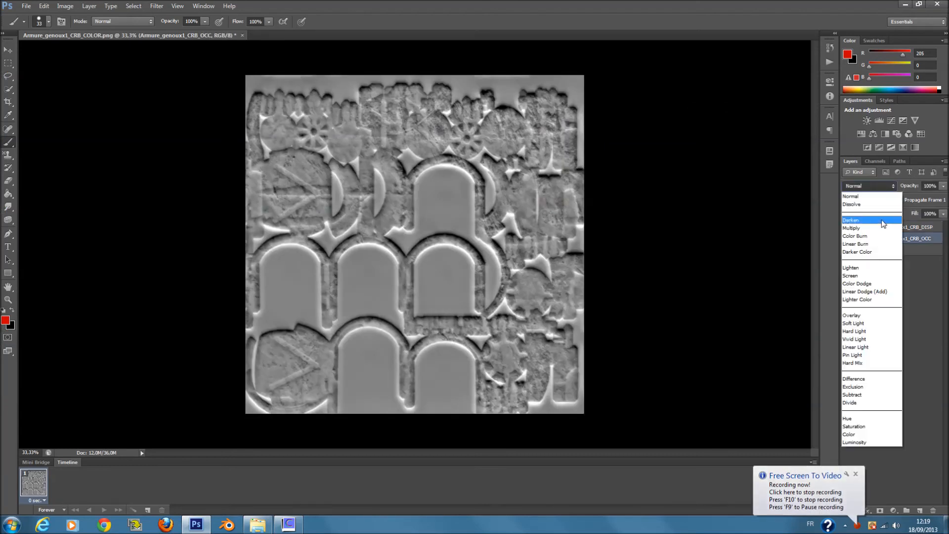
left_click(869, 228)
left_click(943, 214)
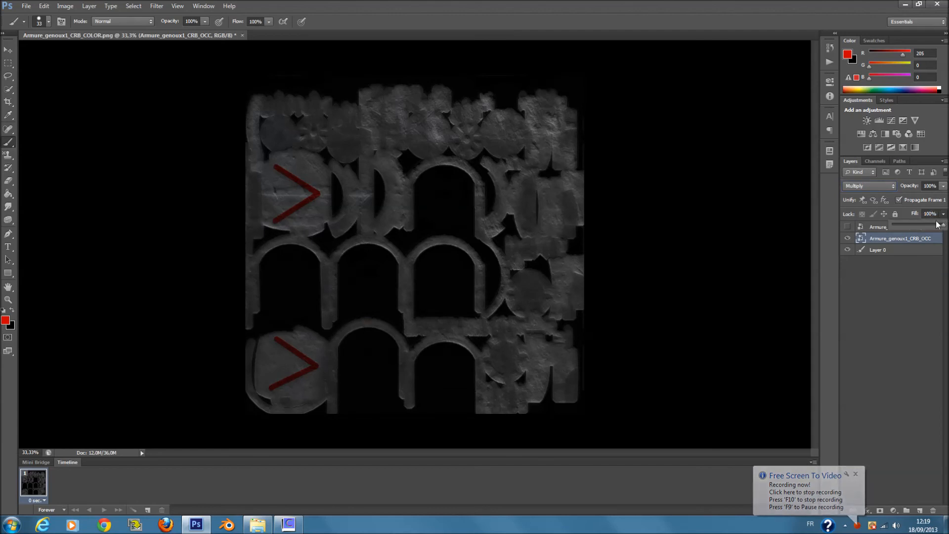
left_click(918, 226)
left_click_drag(919, 227, 917, 225)
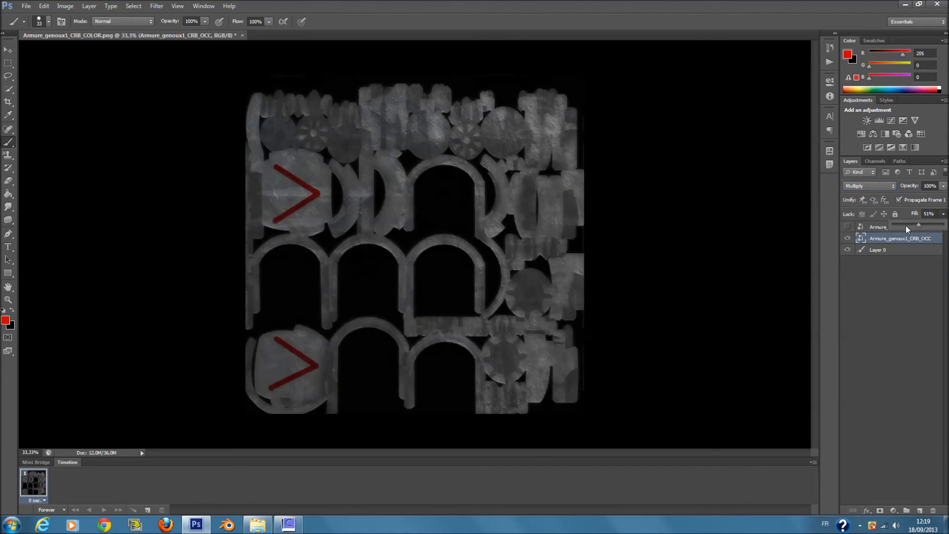
- Show the Armure_genoux1_CRB_DISP layer, set it to Overlay with 16% fill, and deselect the layers
left_click(862, 229)
left_click(848, 227)
left_click(879, 187)
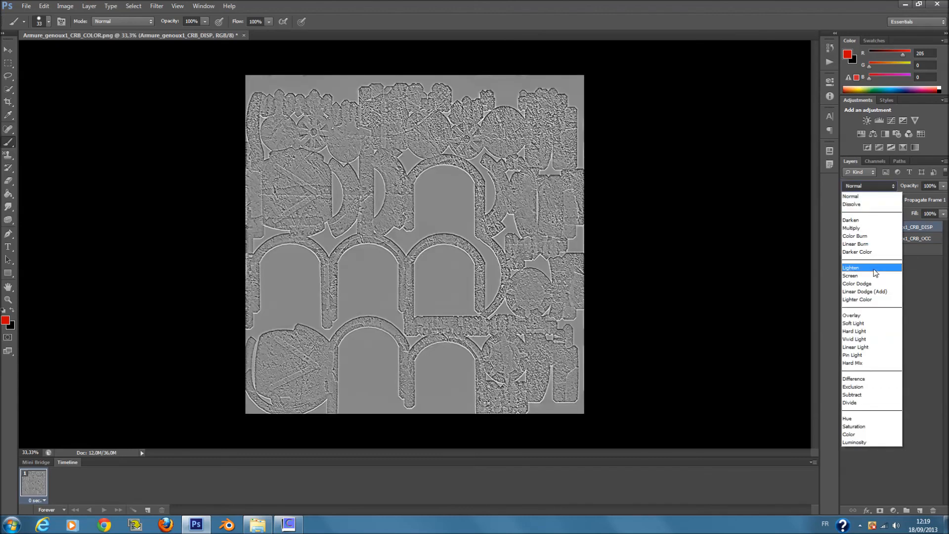
left_click(880, 315)
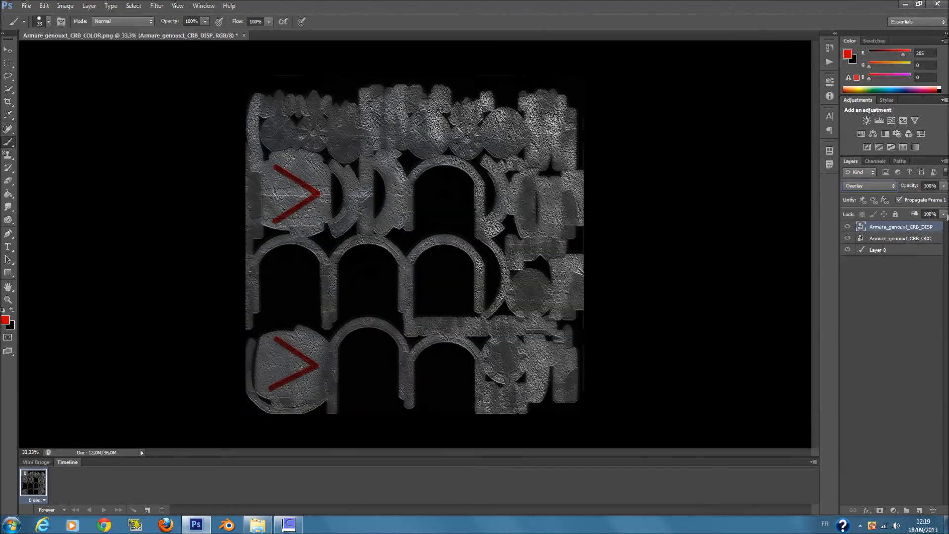
left_click_drag(942, 216, 888, 224)
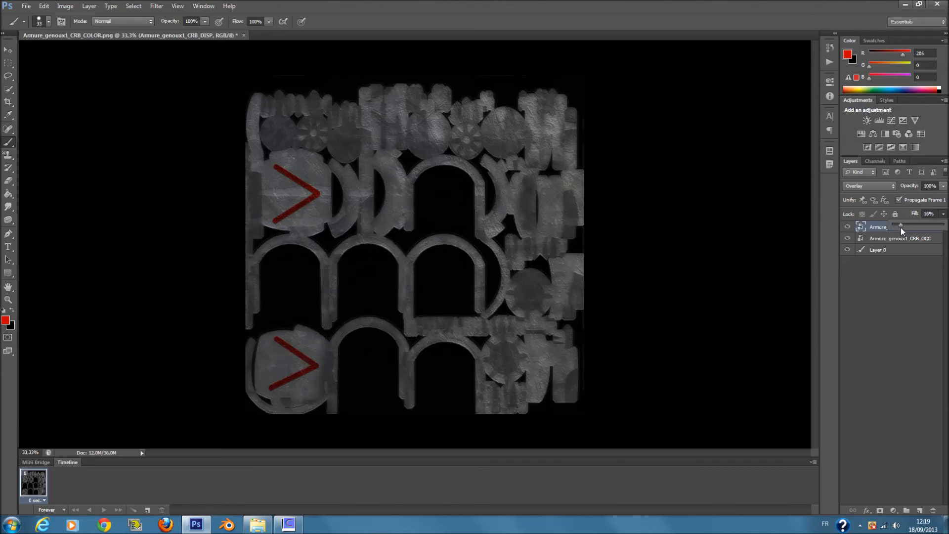
left_click(904, 271)
left_click(529, 217)
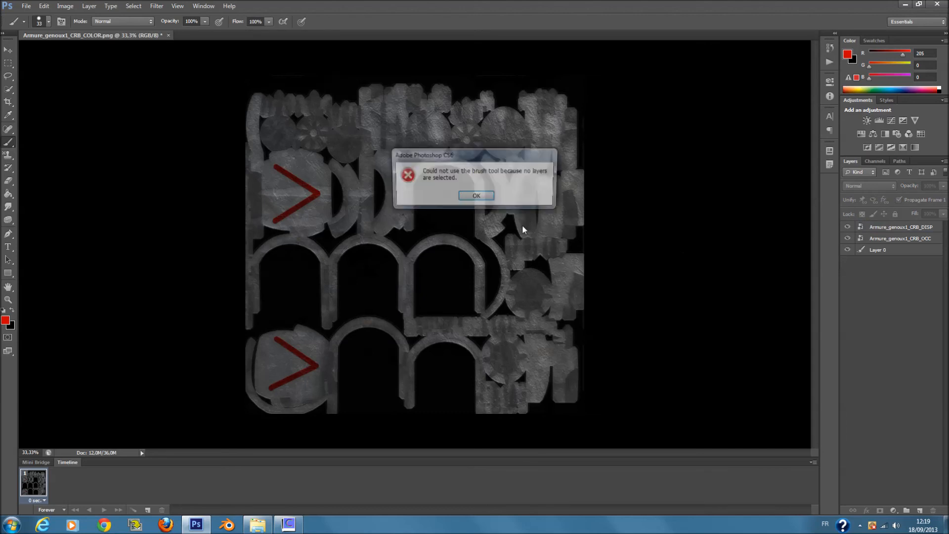
left_click(475, 193)
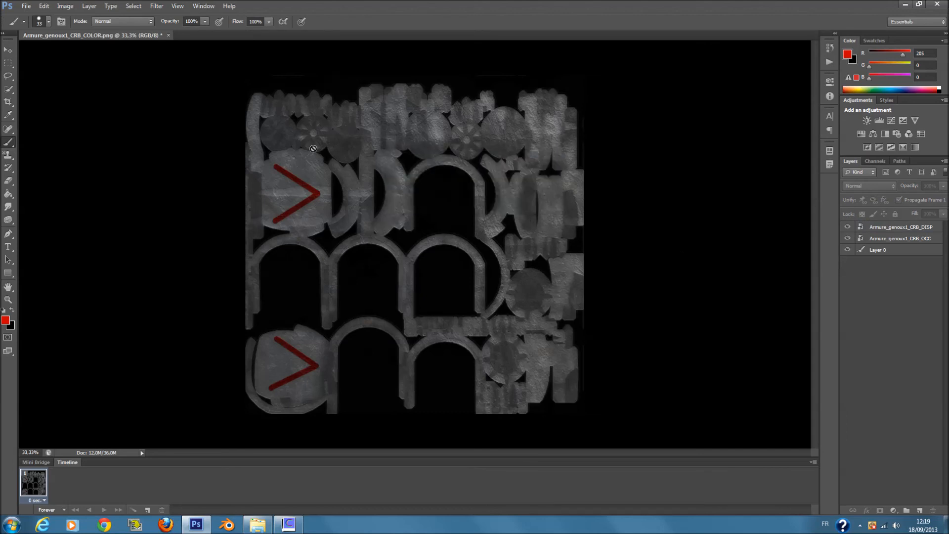
- Save the combined knee texture as a JPEG named Armure_genoux1_CRB_COLOR in the Genoux folder
left_click(44, 6)
left_click(59, 124)
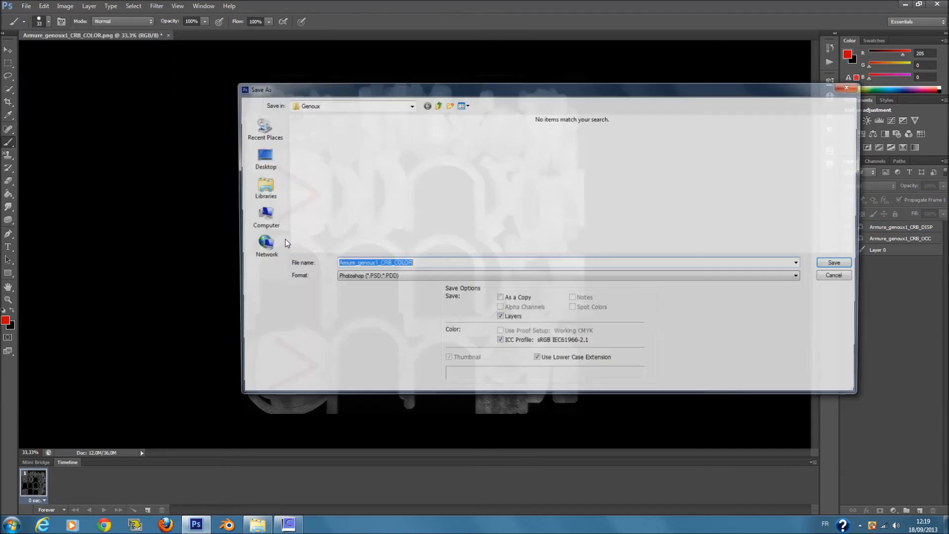
left_click(413, 277)
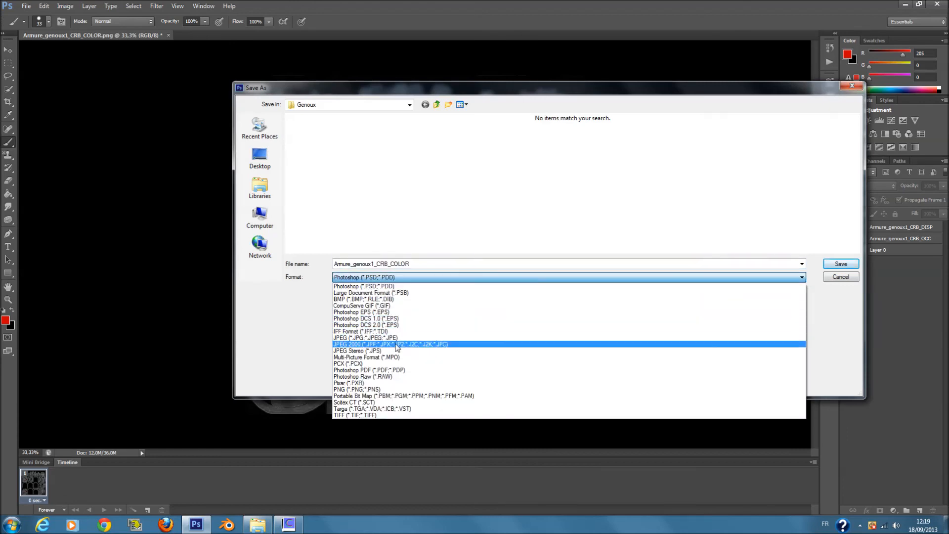
left_click(390, 338)
left_click(843, 267)
left_click_drag(490, 191, 520, 193)
left_click(533, 142)
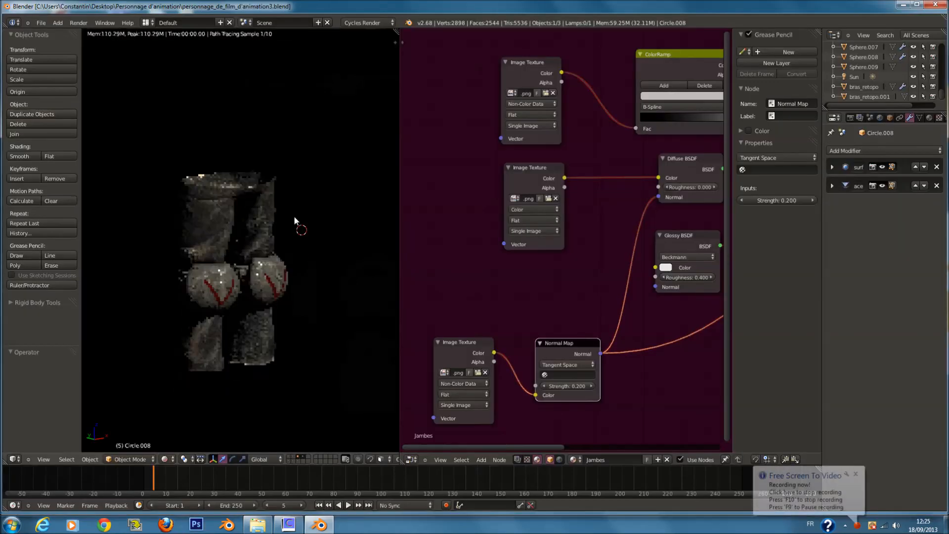
- In Blender, select the knee armour and fine-tune the white stop of the ColorRamp in its Armure_genoux material
right_click(322, 295)
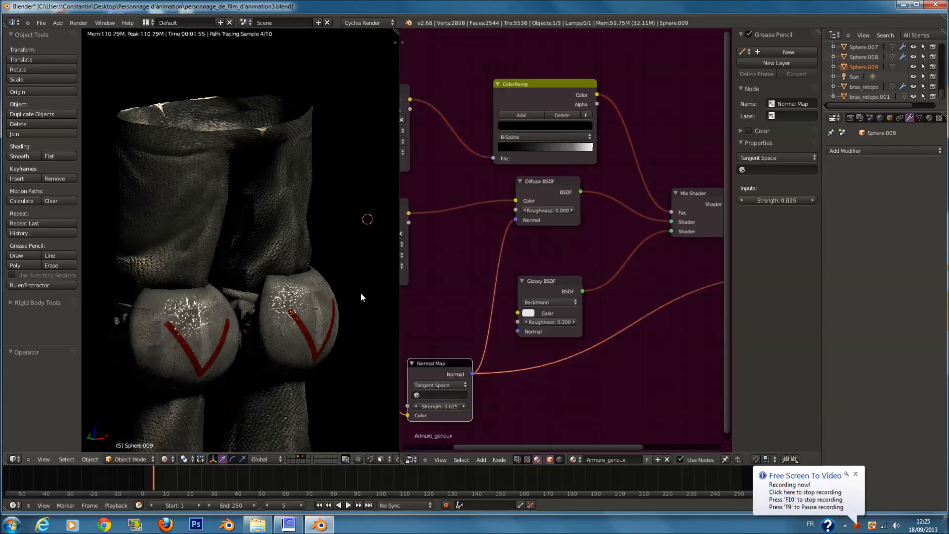
scroll(624, 250, "down", 4)
middle_click_drag(619, 233, 635, 236)
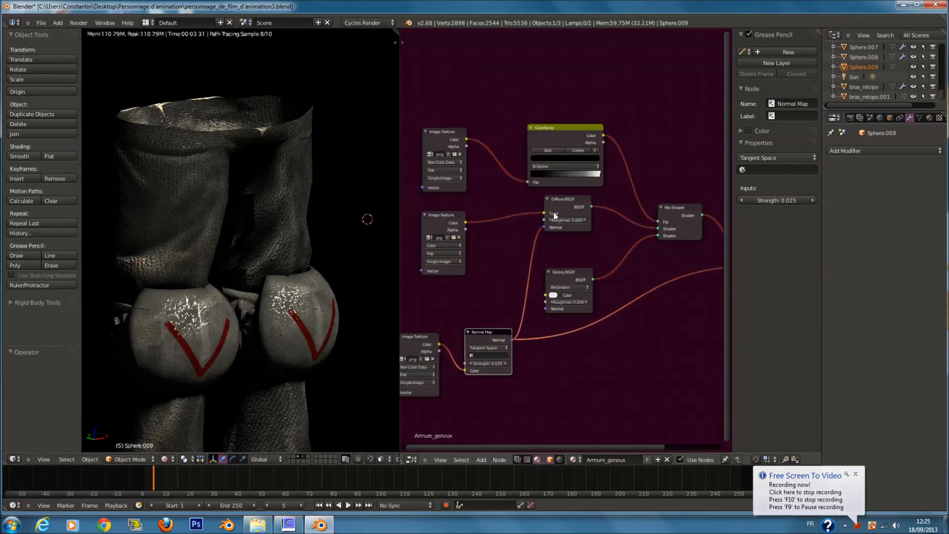
scroll(551, 212, "up", 2)
scroll(589, 173, "up", 1)
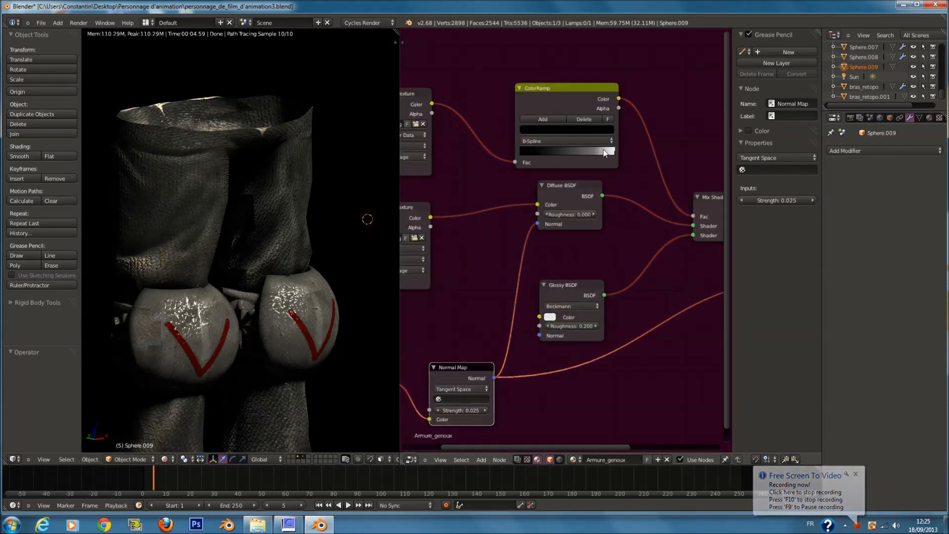
left_click_drag(597, 151, 602, 151)
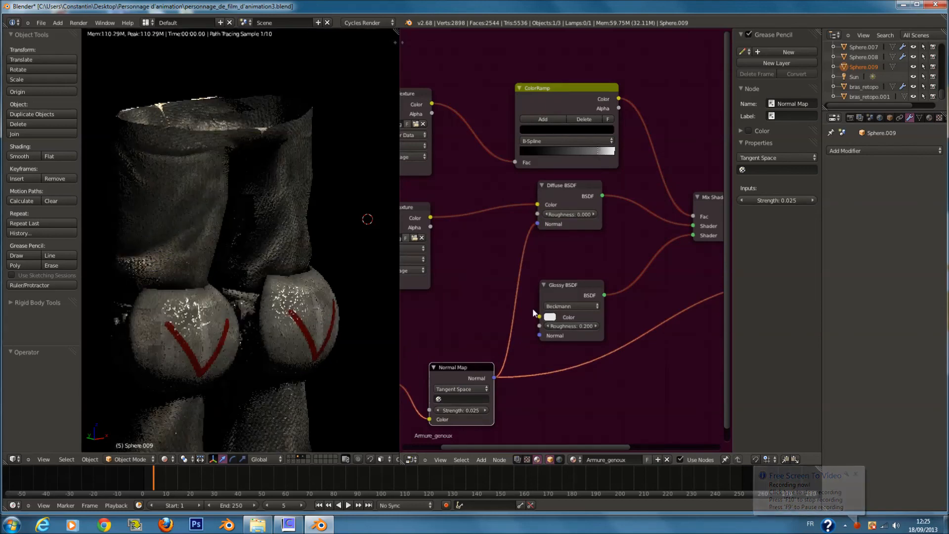
- Examine the image texture and normal map nodes of the Armure_genoux material
middle_click_drag(505, 304, 630, 199)
scroll(608, 295, "up", 1)
scroll(609, 296, "up", 1)
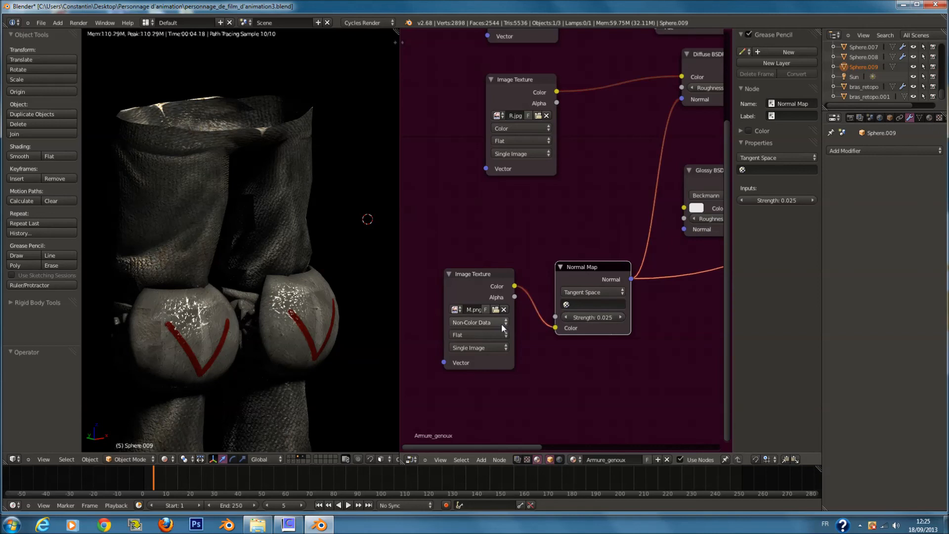
scroll(596, 301, "down", 5)
scroll(708, 238, "down", 1)
middle_click_drag(708, 237, 653, 308)
scroll(653, 310, "up", 1)
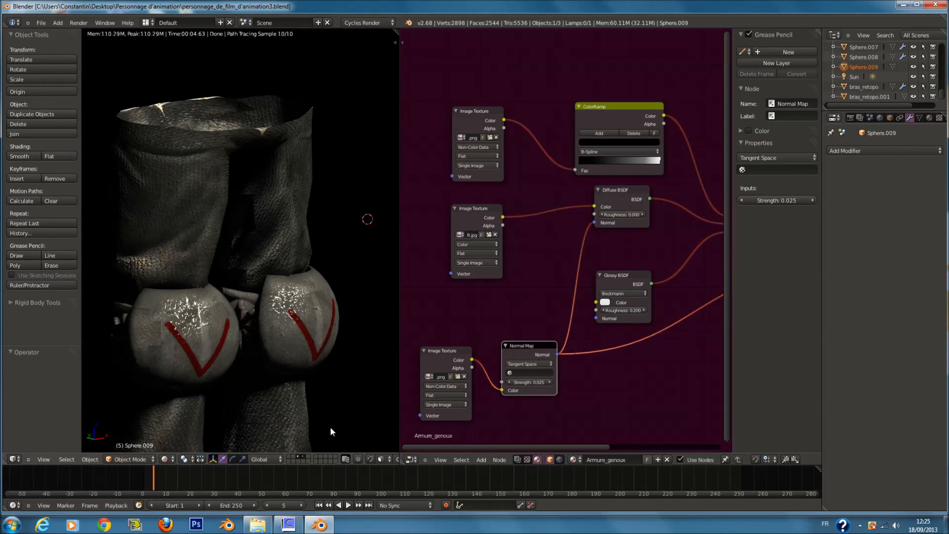
- Switch the visible scene layers from the legs to the torso armour, belt and gloves, adding a second layer to the view
right_click(307, 198)
left_click(301, 197)
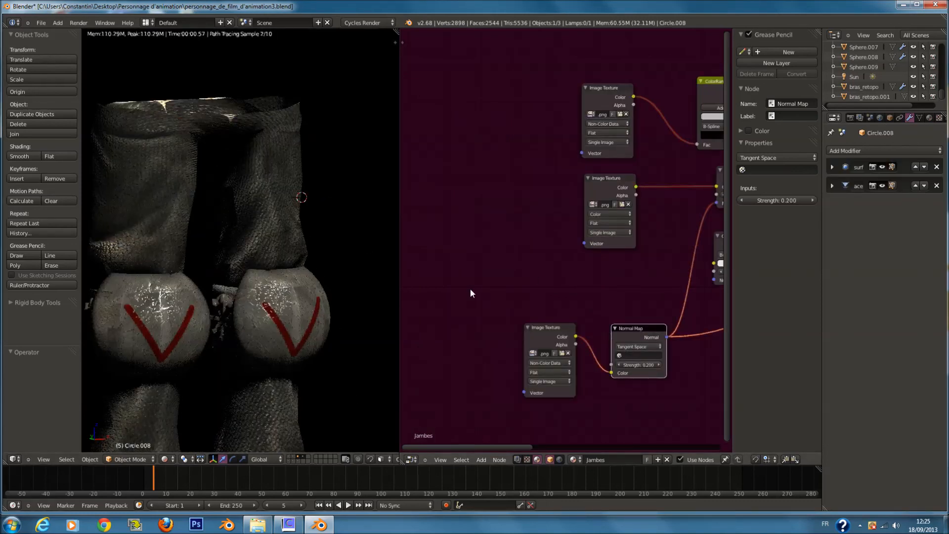
left_click(290, 462)
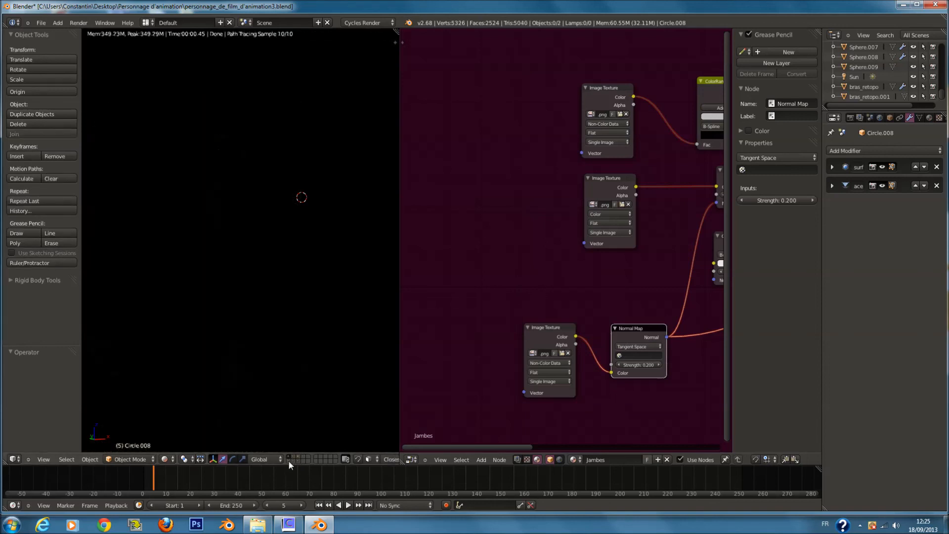
scroll(322, 307, "down", 2)
scroll(322, 313, "up", 1)
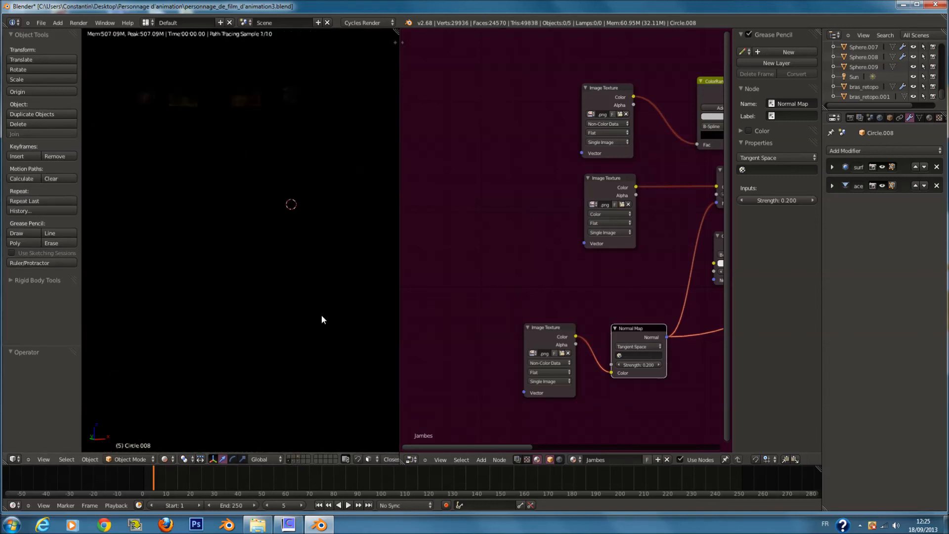
scroll(317, 328, "down", 3)
left_click(304, 458, "shift")
scroll(315, 153, "up", 3)
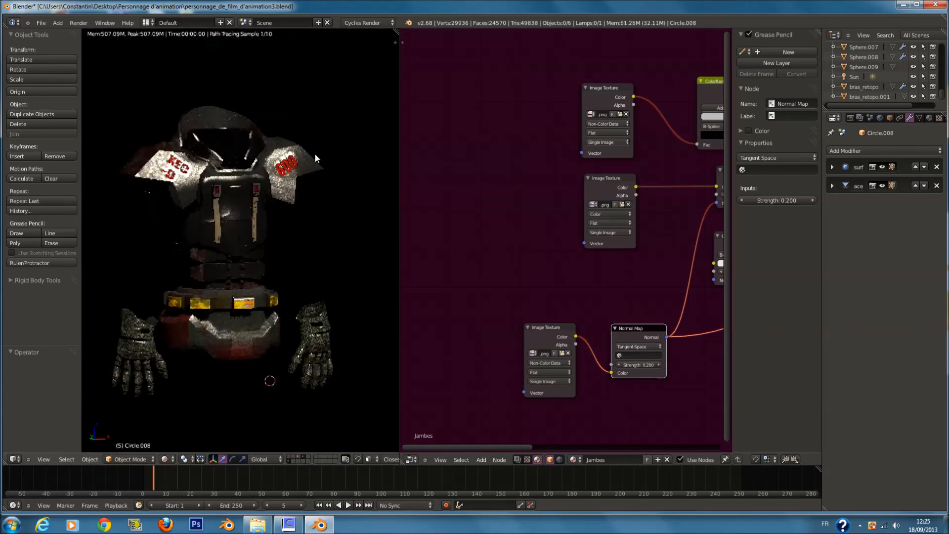
- Select the shoulder armour, flip the ColorRamp of its Armure_corps material, and save the Blender file
right_click(316, 132)
middle_click_drag(506, 227, 585, 192, "ctrl")
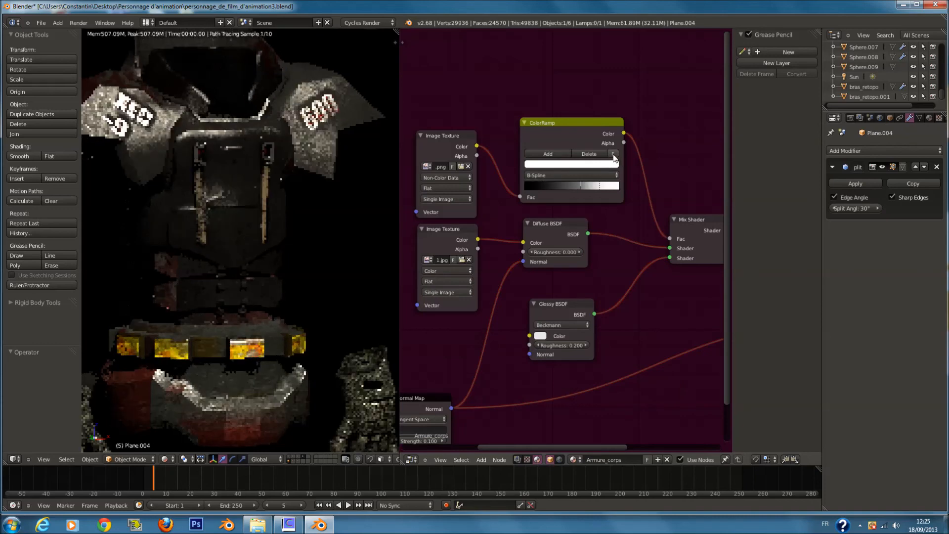
key("ctrl+s")
left_click(597, 275)
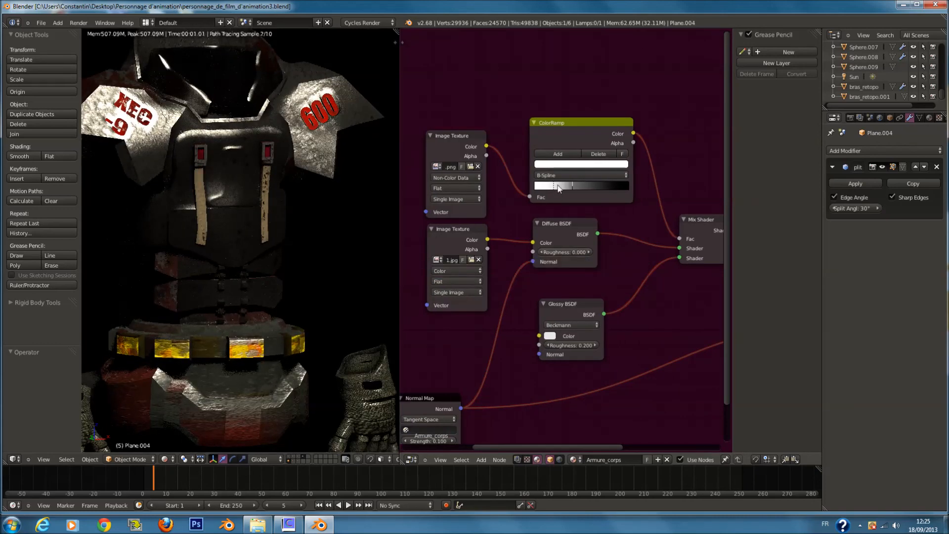
- Reposition the stops of the Armure_corps ColorRamp to soften the armour's shine, save the file, and check the torso render
scroll(574, 182, "up", 1)
left_click(572, 182)
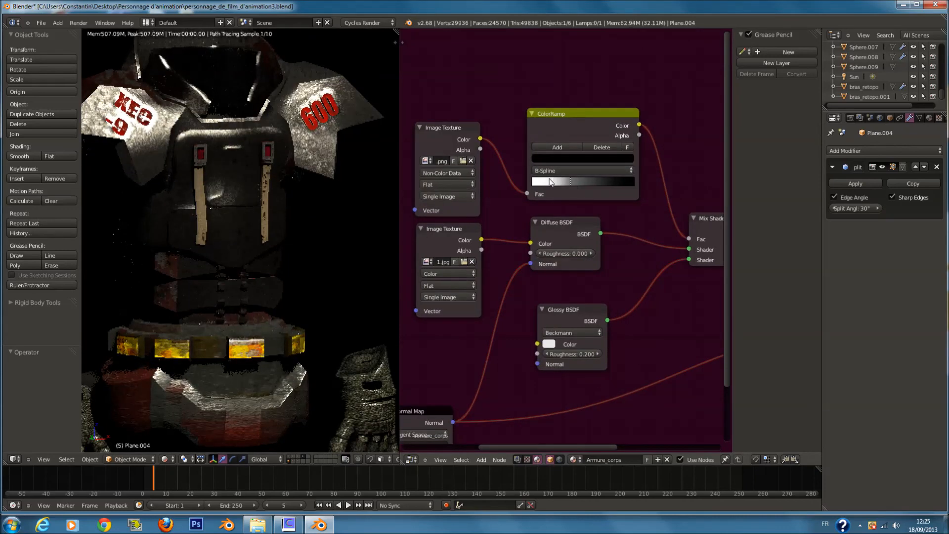
mouse_move(553, 182)
left_mouse_down()
mouse_move(535, 182)
mouse_move(555, 181)
left_mouse_up()
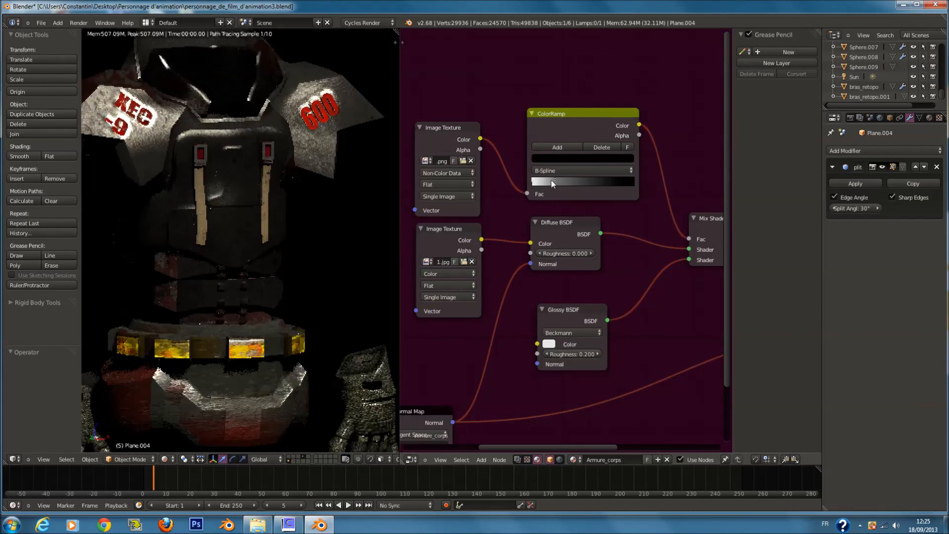
key("ctrl+s")
left_click(313, 173)
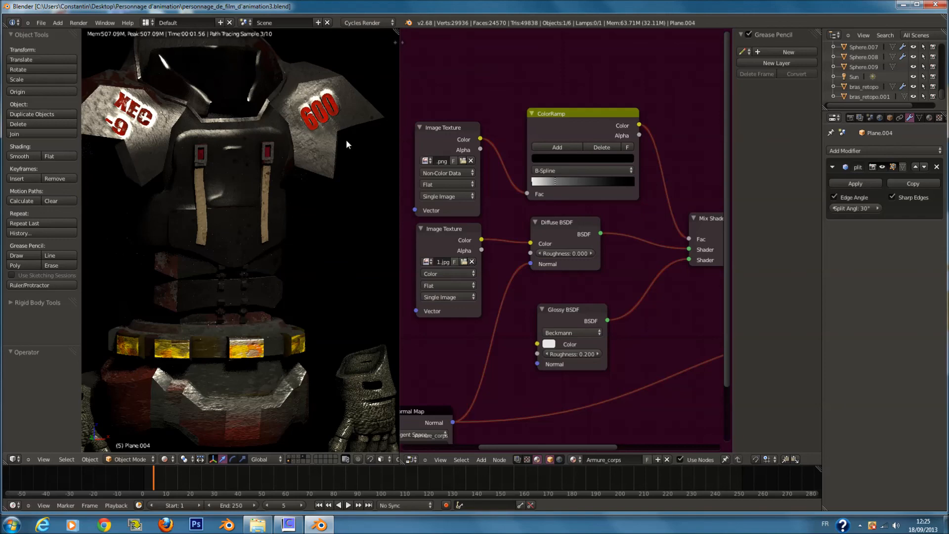
middle_click_drag(193, 127, 208, 136)
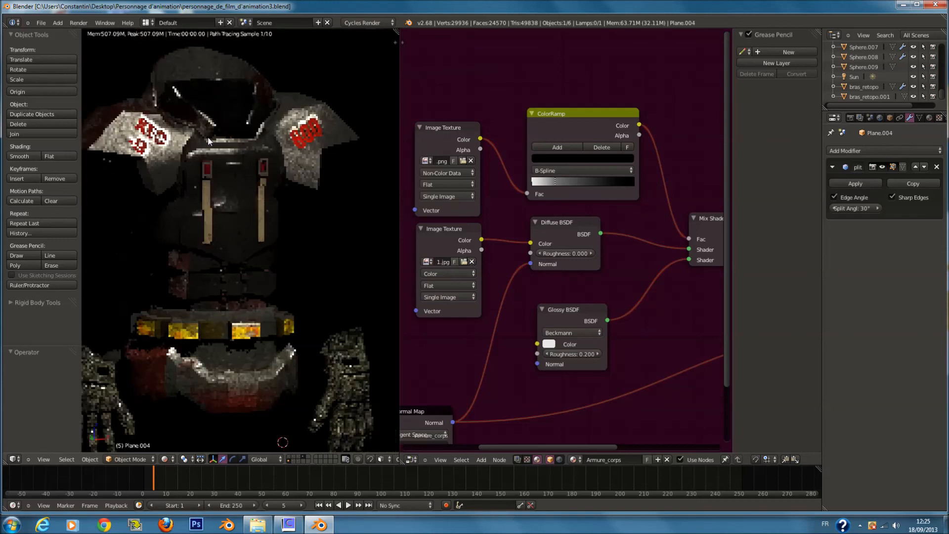
- Darken the white stop of the Armure_corps ColorRamp to grey, shift the middle stop toward black, and lighten it to a brighter grey
left_click(535, 184)
left_click(582, 158)
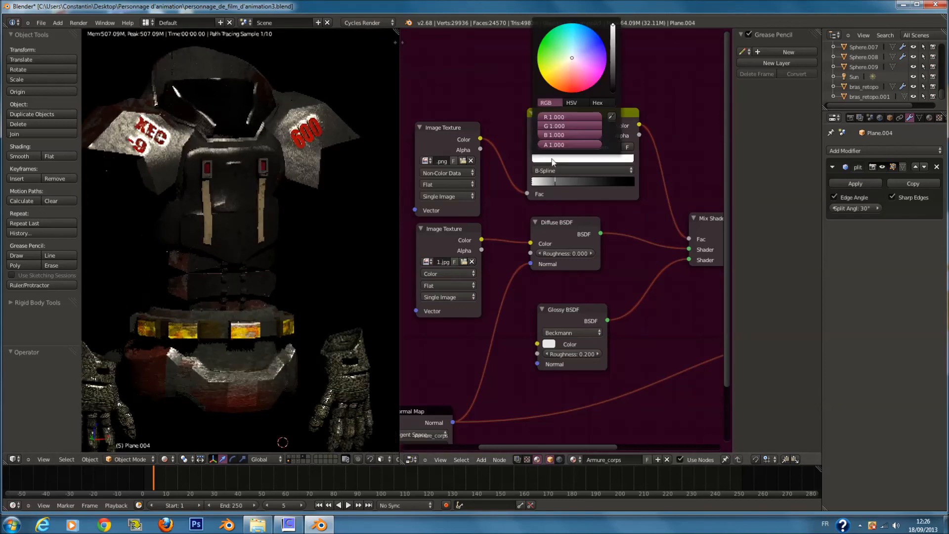
left_click(612, 61)
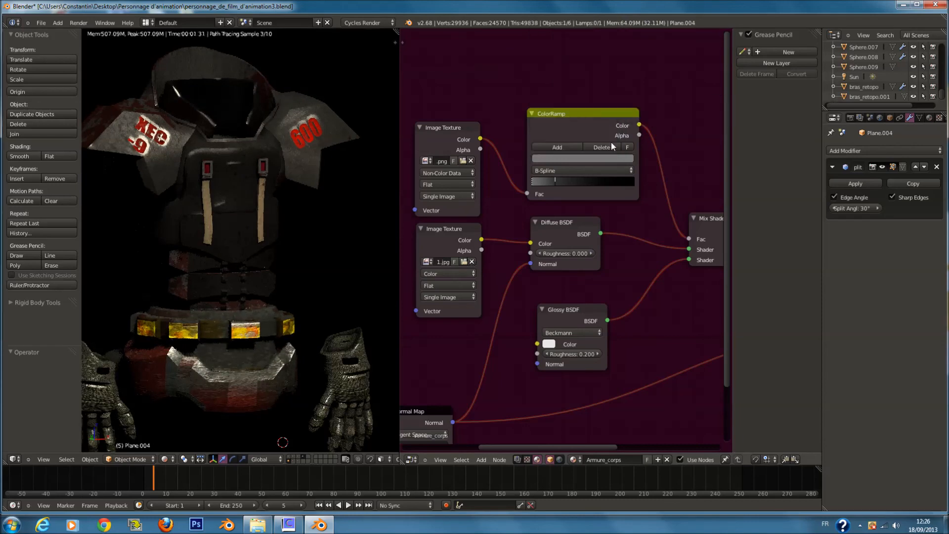
left_click_drag(553, 182, 574, 181)
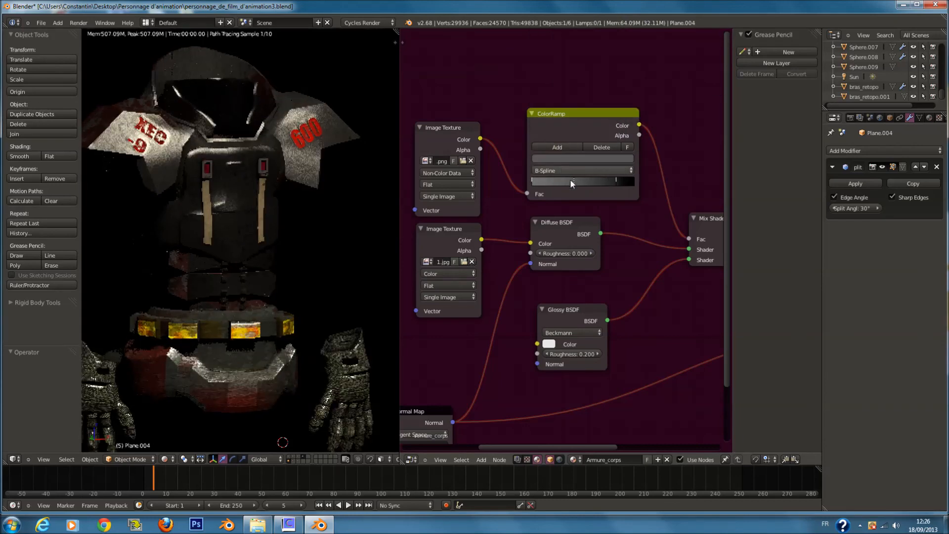
left_click(585, 158)
left_click(614, 55)
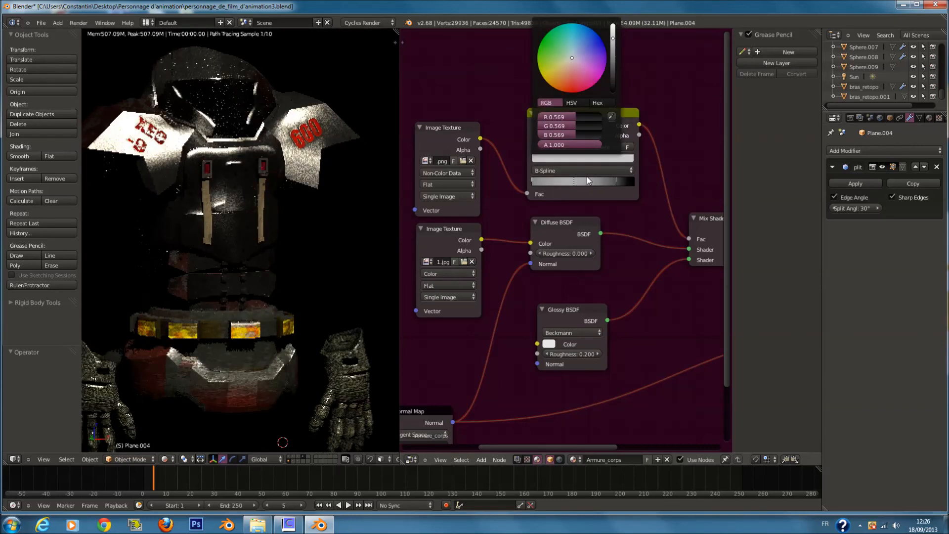
- Move the ColorRamp's middle and black stops toward the light end, darken the first stop's grey, and save the Blender file
left_click_drag(572, 182, 550, 176)
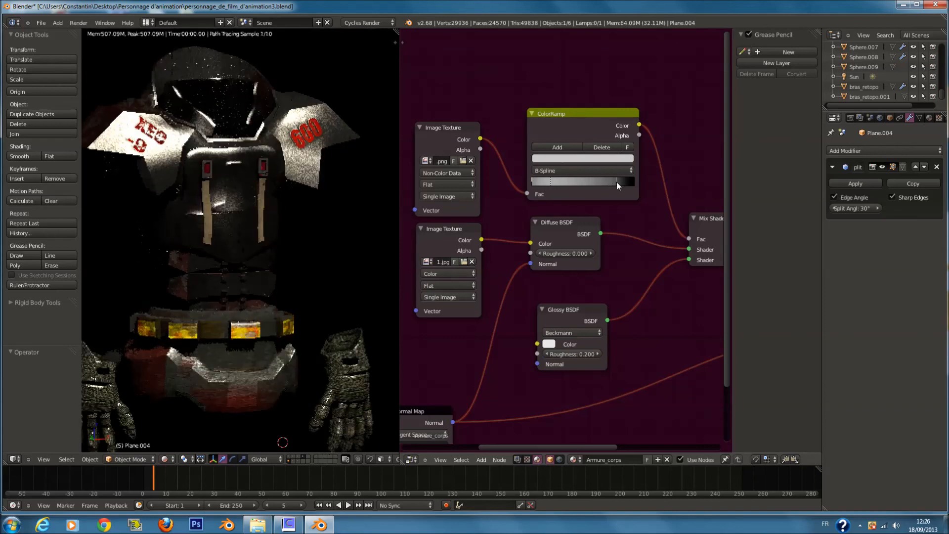
left_click_drag(615, 182, 574, 178)
left_click(530, 182)
left_click(533, 182)
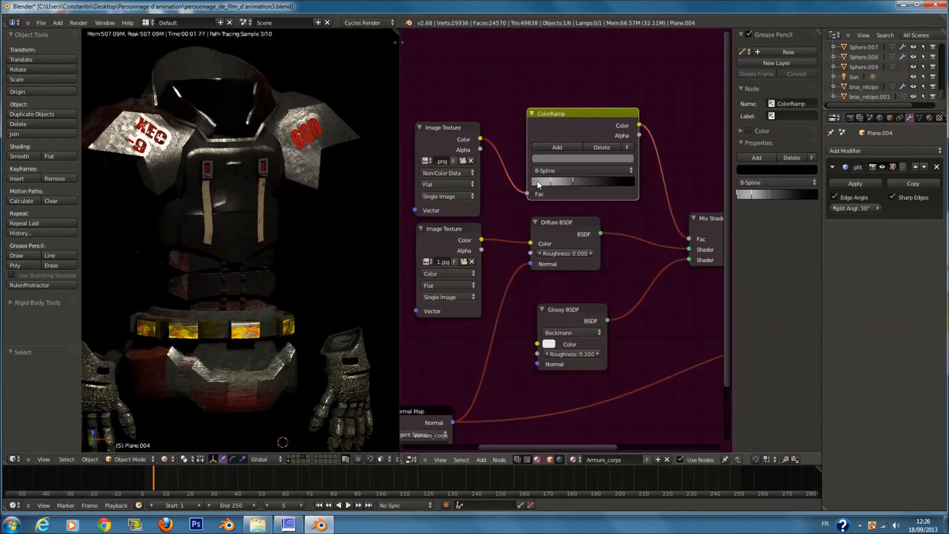
left_click(624, 158)
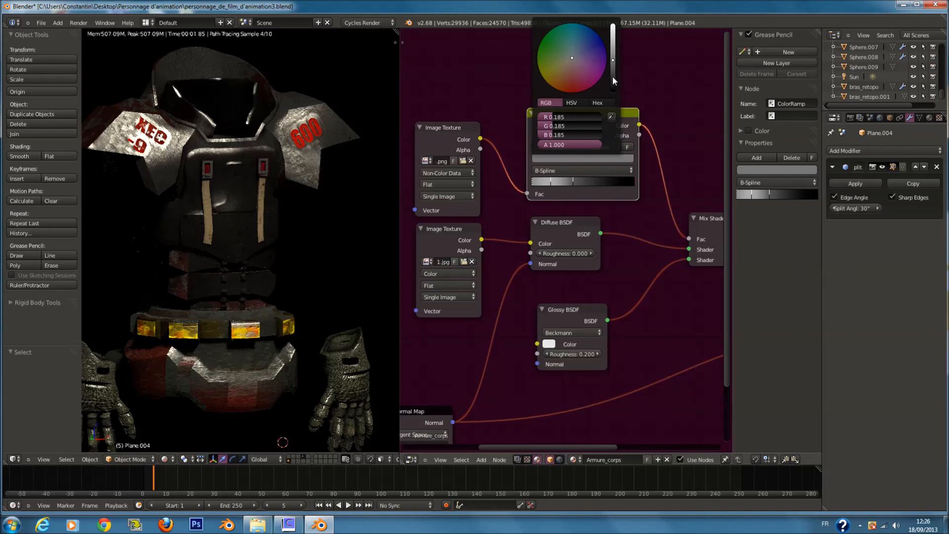
scroll(569, 263, "down", 1)
key("ctrl+s")
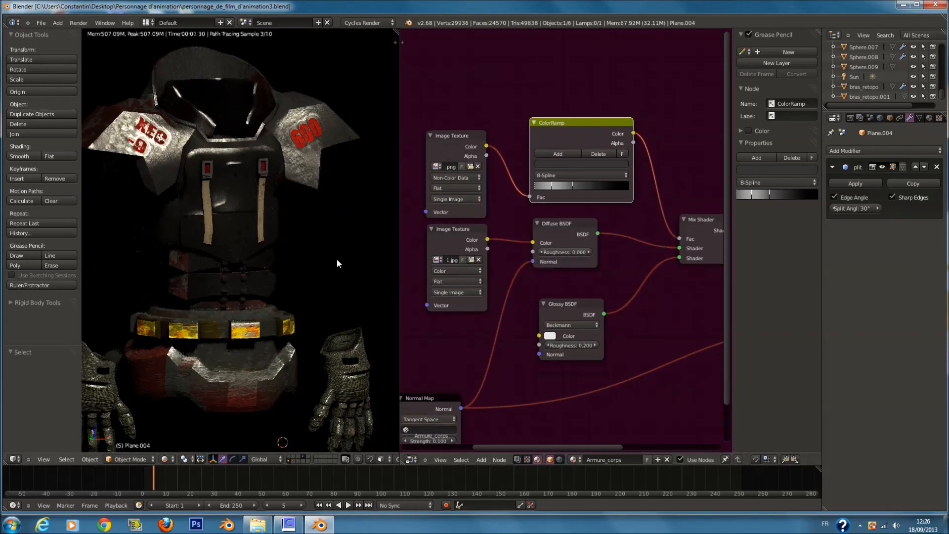
- Switch the viewport to Solid shading, show the layer holding the boots, select the boots, and save the file
scroll(337, 259, "down", 2)
left_click(297, 461)
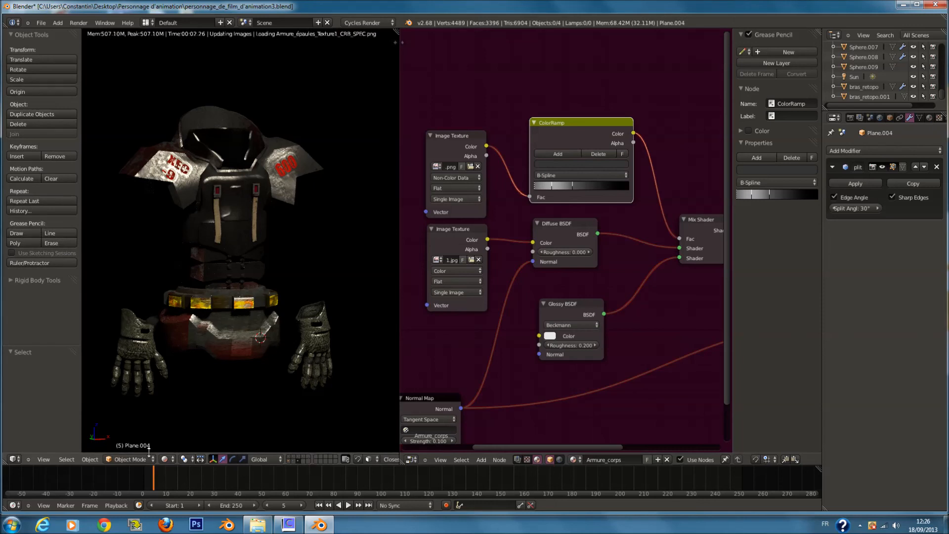
left_click(166, 459)
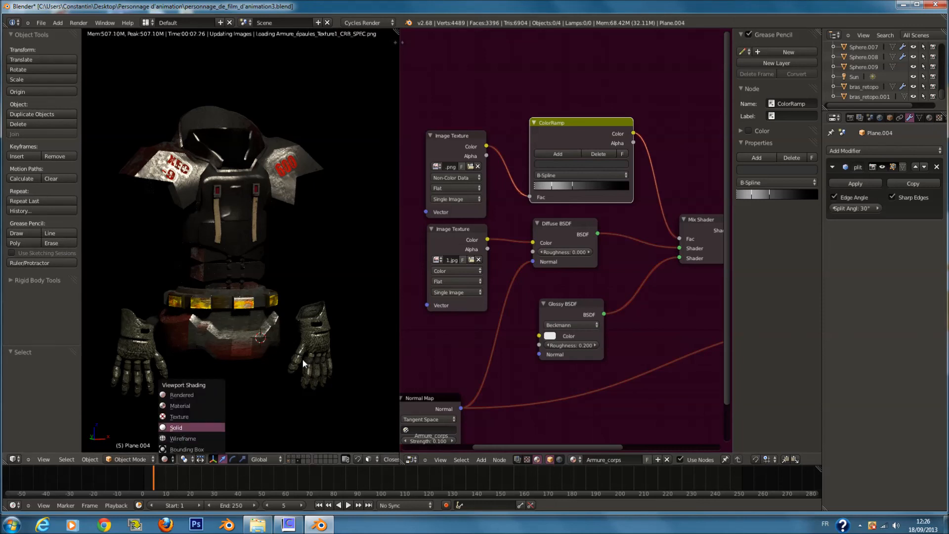
key("Return")
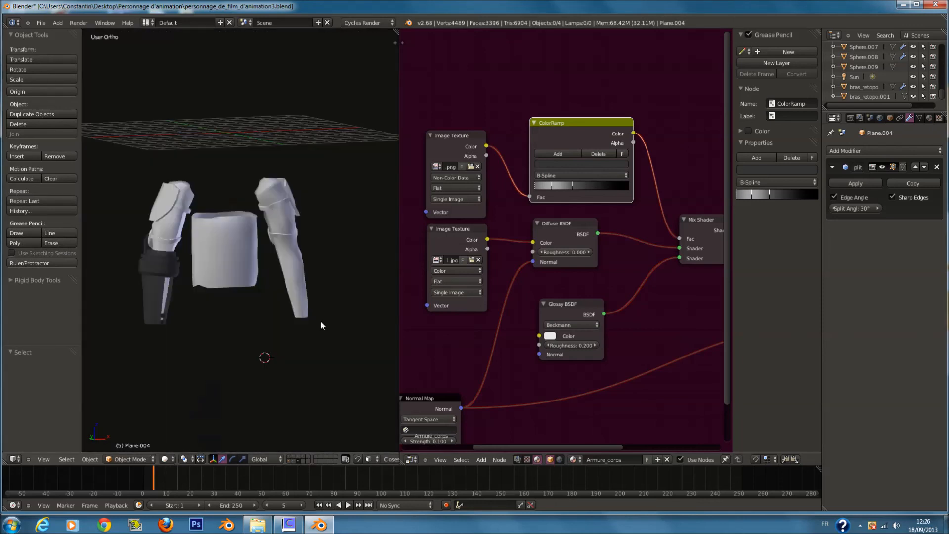
left_click(293, 461)
left_click(294, 461)
key("Home")
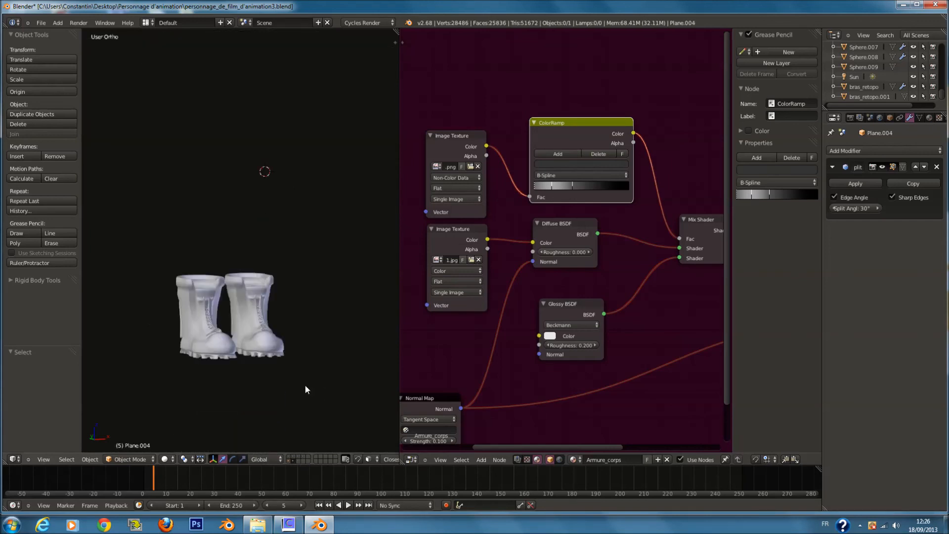
right_click(280, 331)
key("ctrl+s")
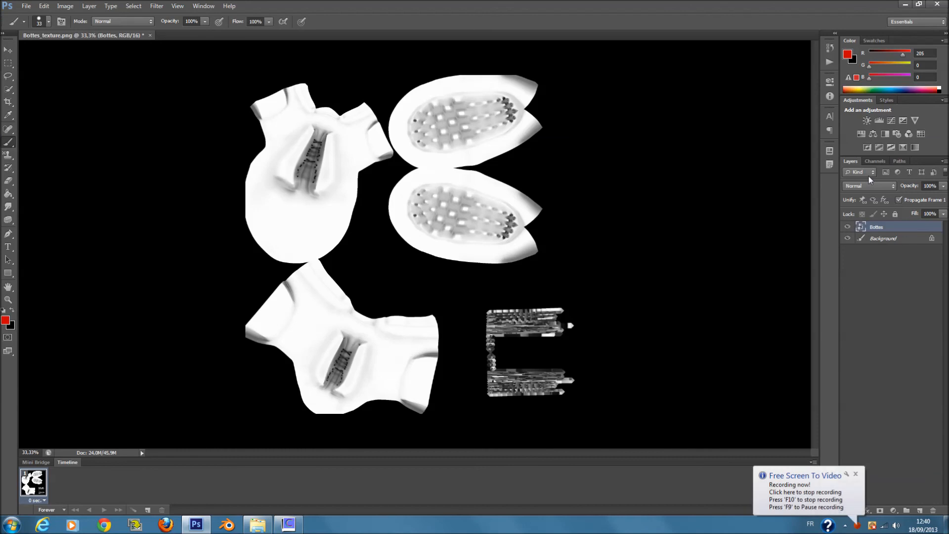
- Set the blend mode of the Bottes layer in Bottes_texture.png to Multiply in Photoshop
left_click(870, 186)
left_click(872, 190)
scroll(871, 188, "down", 3)
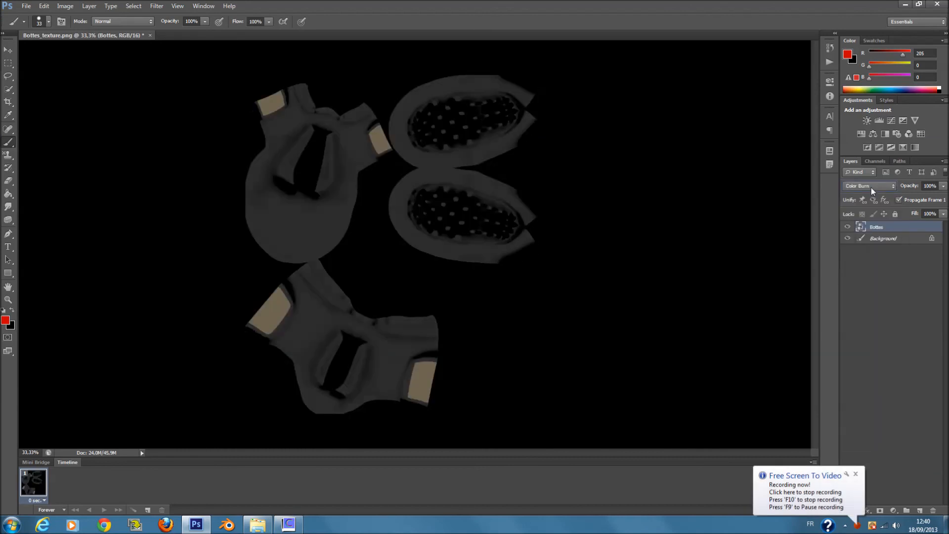
scroll(871, 188, "up", 2)
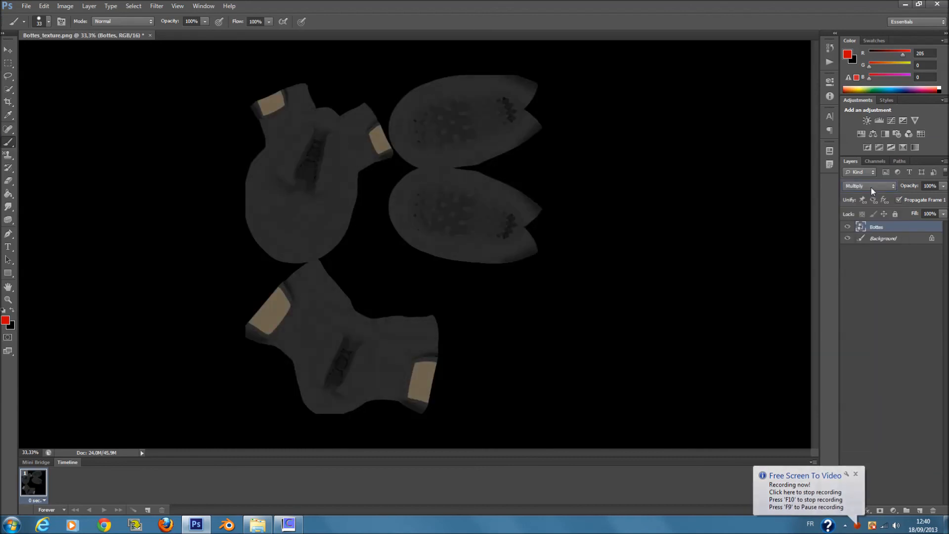
- Place the cuire brun leather image from the texture folder, enlarge it to about 417% width over the upper-left boot piece, and rasterize it
left_click(257, 525)
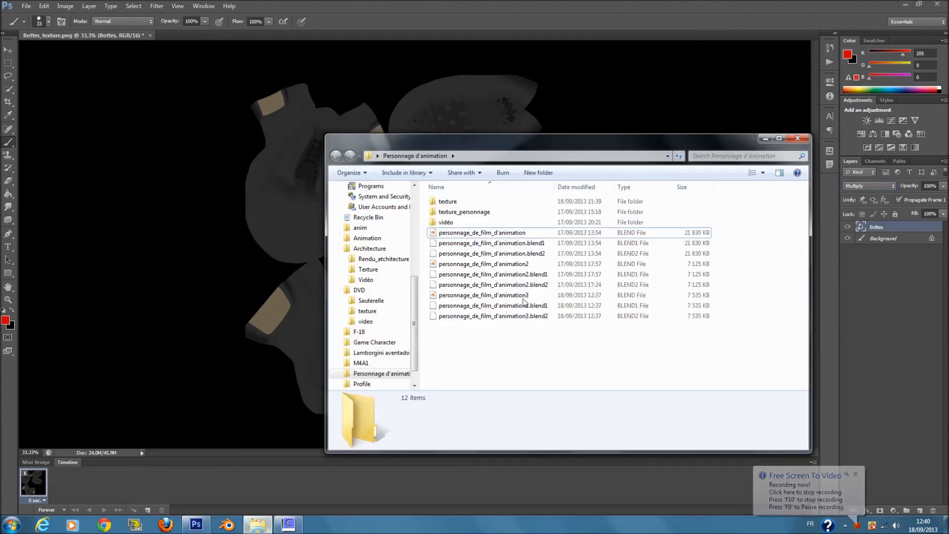
double_click(466, 204)
left_click_drag(562, 210, 277, 249)
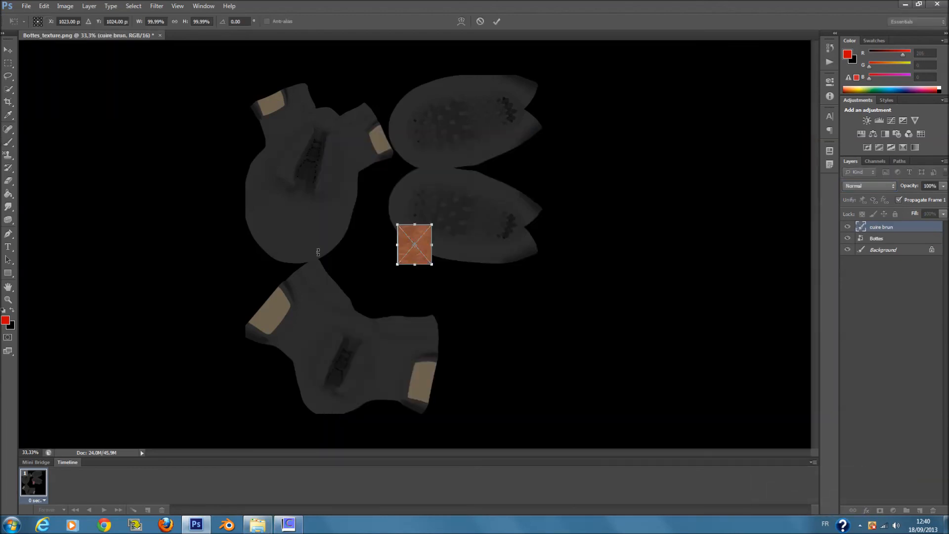
left_click_drag(431, 264, 547, 416)
mouse_move(504, 327)
left_mouse_down()
mouse_move(363, 181)
mouse_move(351, 180)
left_mouse_up()
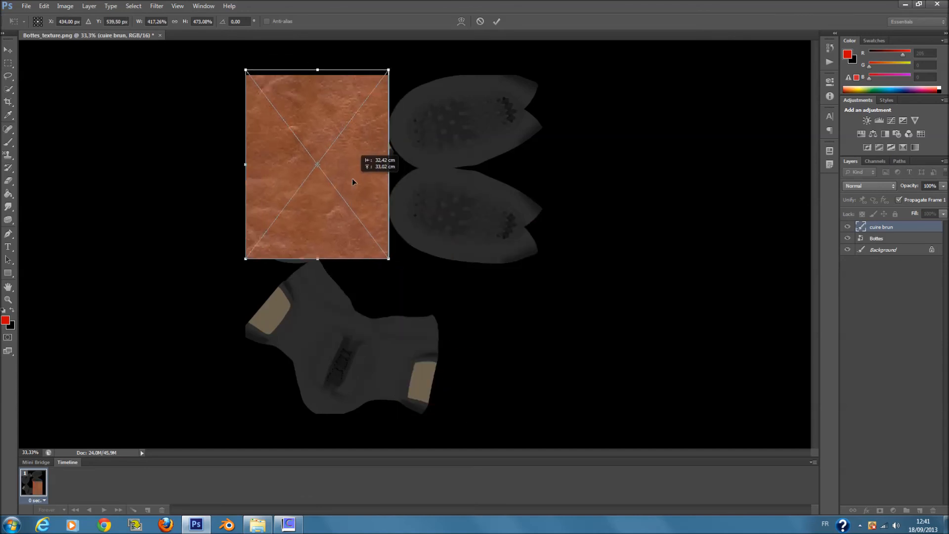
key("Return")
key("b")
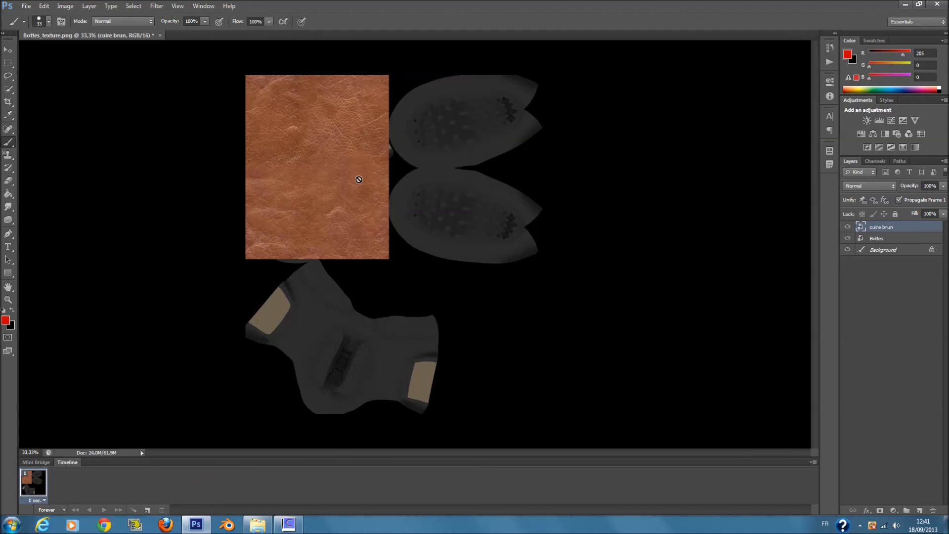
left_click(359, 179)
left_click(453, 200)
- Duplicate the cuire brun layer and align the copy directly below the original tile, over the lower boot piece
right_click(869, 232)
left_click(847, 206)
left_click(562, 162)
key("ctrl+t")
left_click_drag(302, 149, 315, 318)
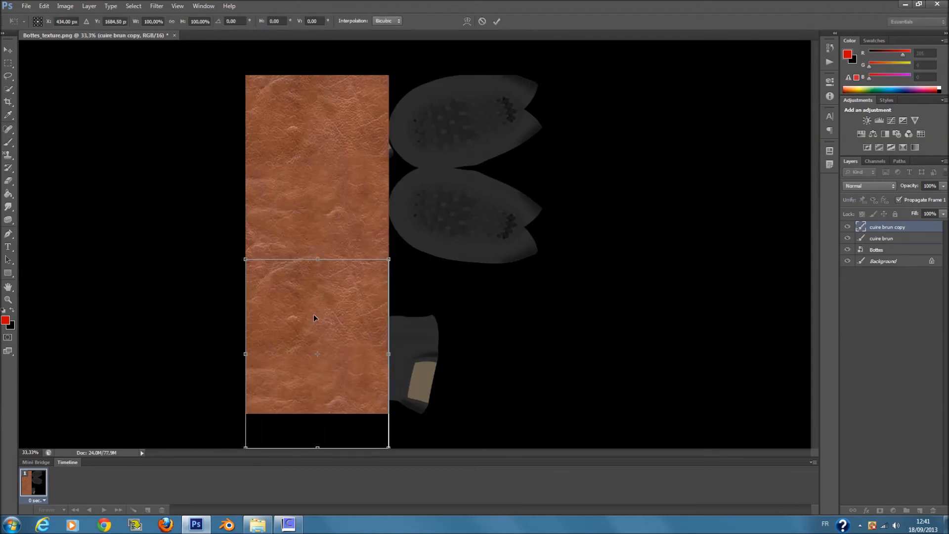
key("b")
- Duplicate the lower leather tile and place the copy beside the original tile, over the boot soles
right_click(885, 228)
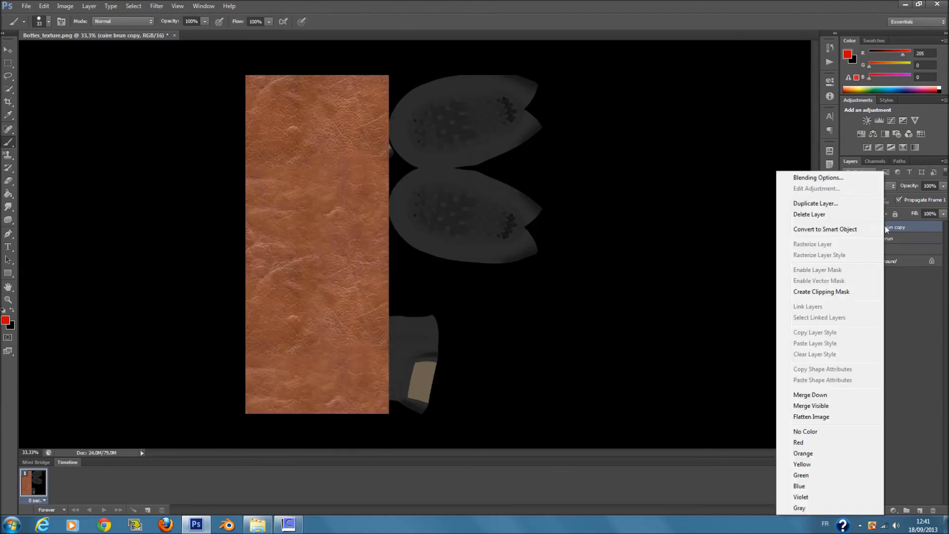
left_click(814, 205)
left_click(569, 167)
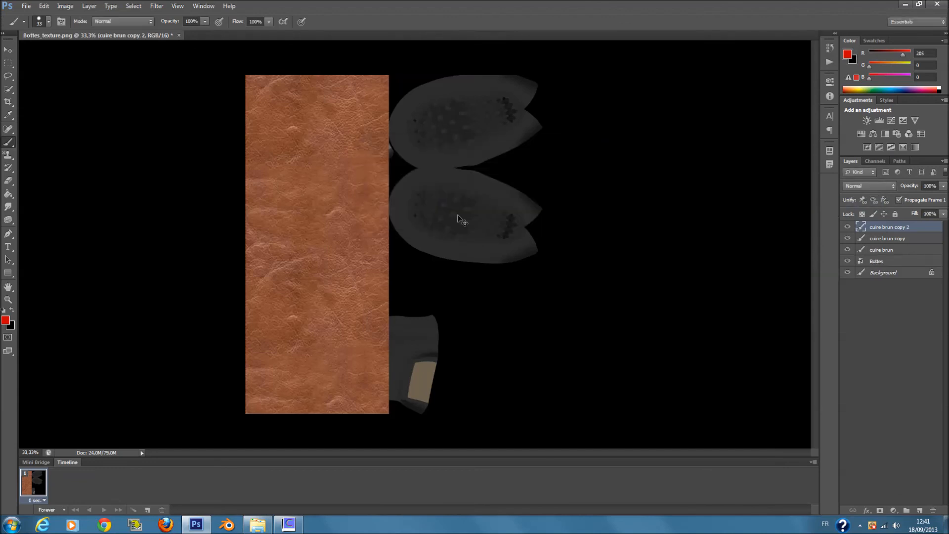
key("ctrl+t")
mouse_move(342, 269)
left_mouse_down()
mouse_move(467, 218)
mouse_move(489, 111)
left_mouse_up()
key("Return")
key("b")
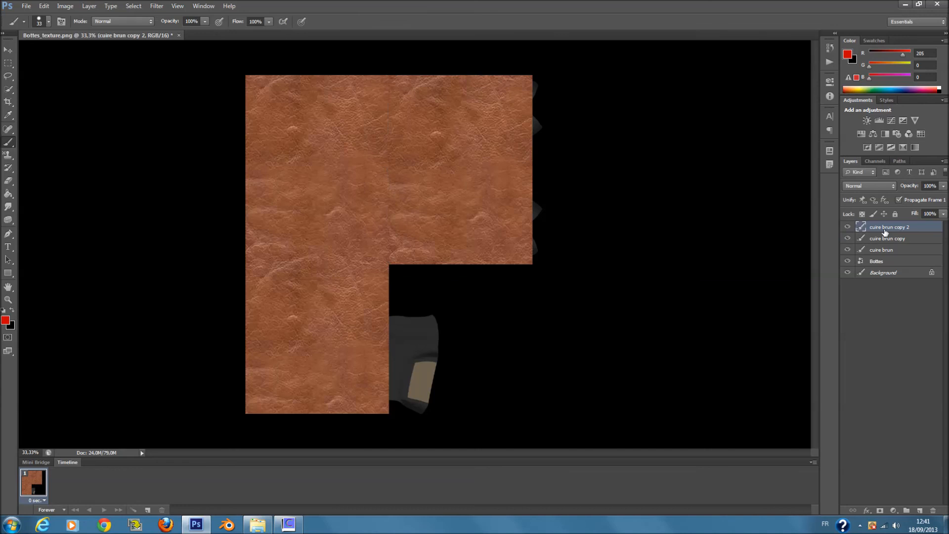
- Duplicate the leather tile over the soles and place the copy below it to complete the second column
right_click(886, 233)
left_click(855, 198)
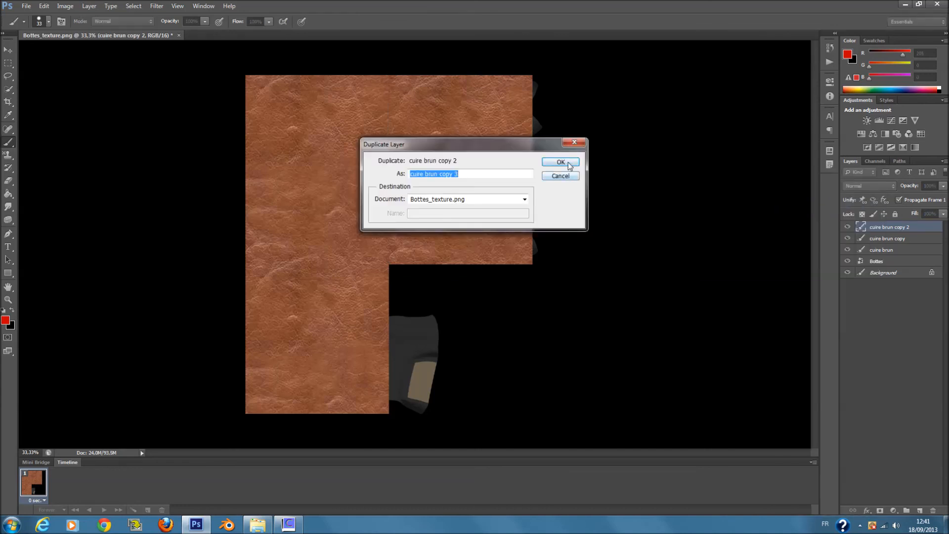
left_click(568, 162)
key("ctrl+t")
mouse_move(478, 143)
left_mouse_down()
mouse_move(489, 370)
mouse_move(479, 332)
mouse_move(491, 319)
left_mouse_up()
key("Return")
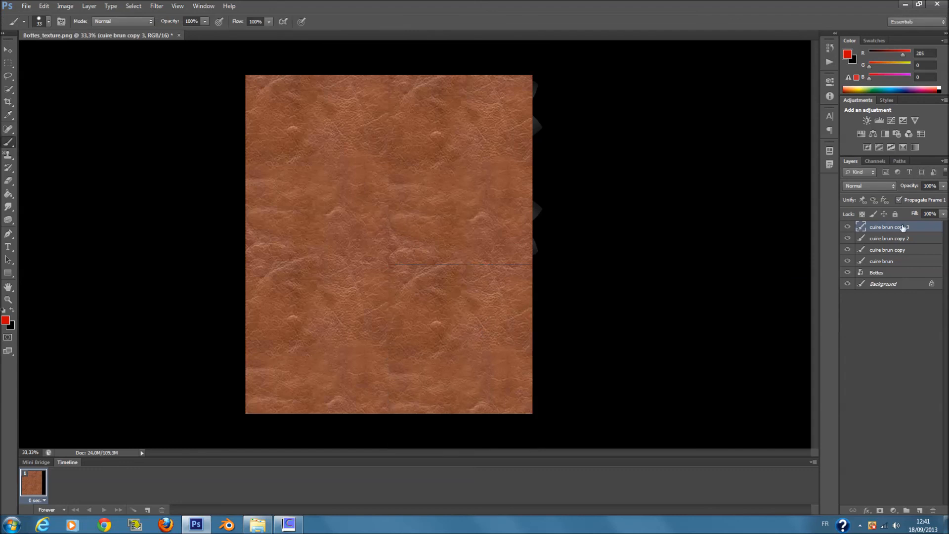
- Duplicate the second column's lower leather tile and place the copy at the upper end of a third column
right_click(904, 226)
left_click(849, 203)
left_click(573, 161)
key("ctrl+t")
left_click_drag(506, 269, 636, 89)
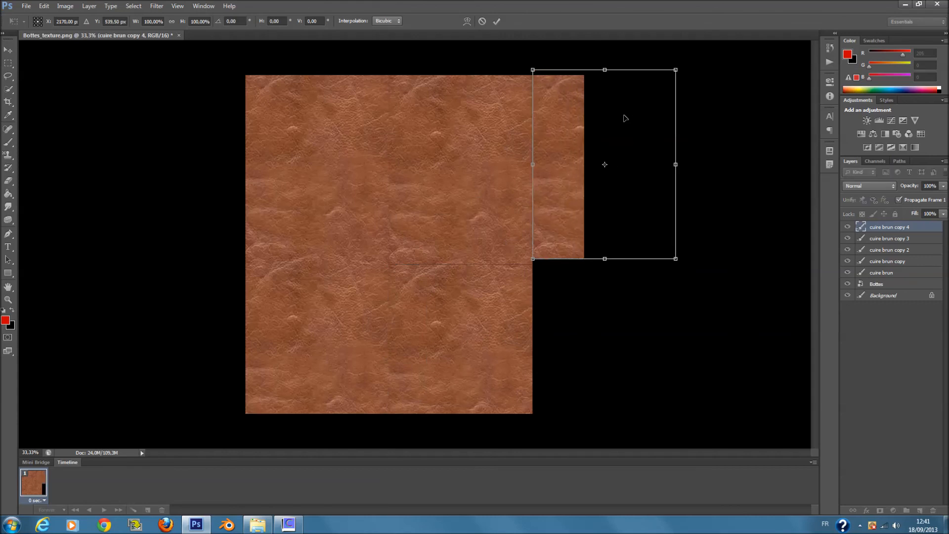
key("Return")
- Duplicate the third column's upper leather tile and move the copy beneath it so the leather covers the whole canvas
right_click(887, 229)
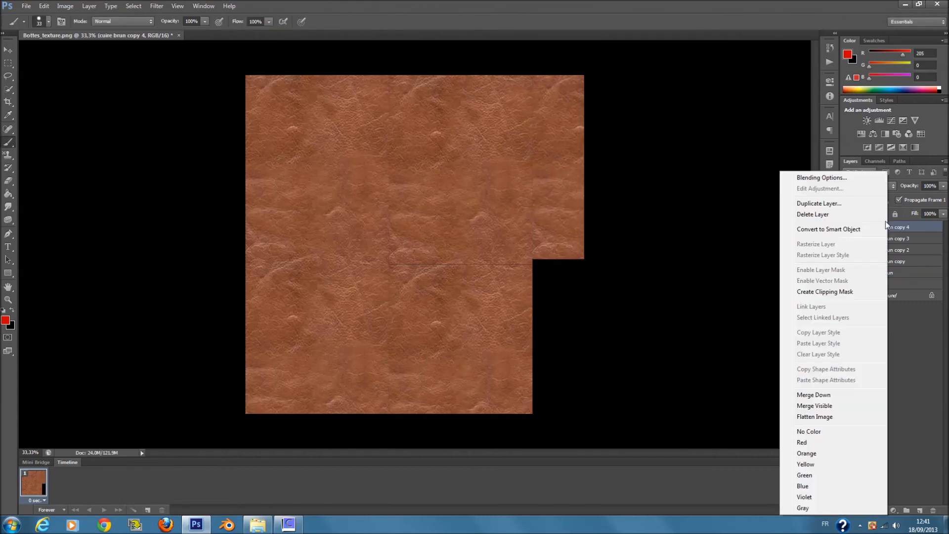
left_click(819, 203)
left_click(569, 160)
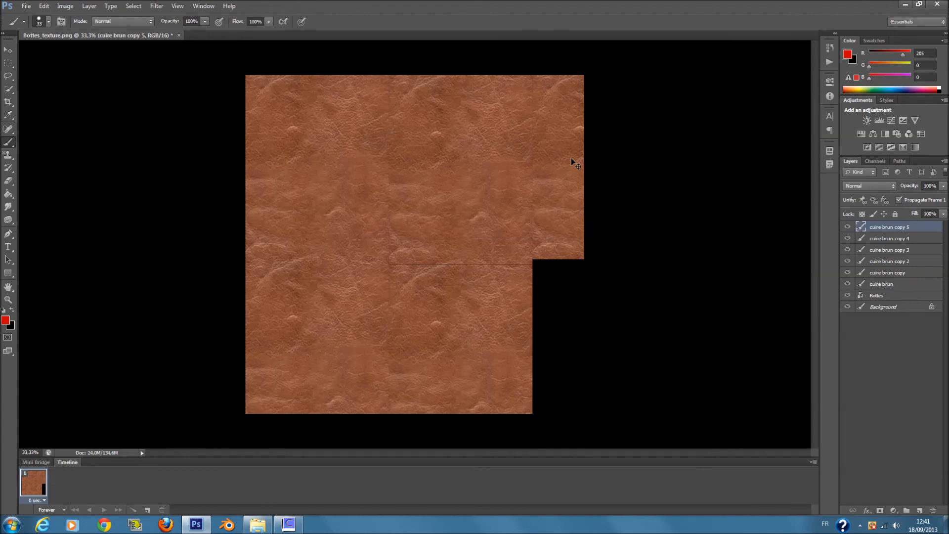
key("ctrl+t")
mouse_move(574, 146)
left_mouse_down()
mouse_move(573, 340)
mouse_move(579, 331)
left_mouse_up()
key("Return")
key("b")
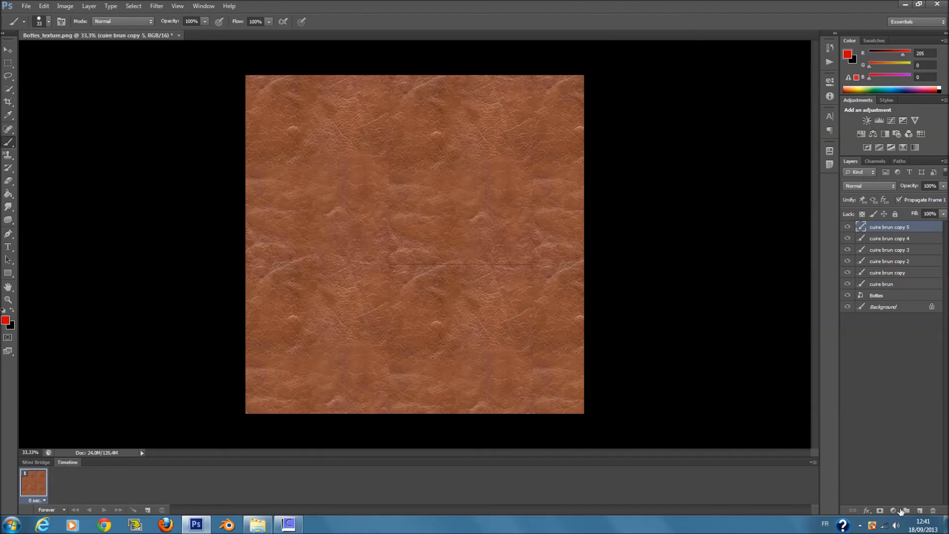
- Create a layer group, move the five copies of the cuire brun layer into it, and collapse it
key("ctrl+g")
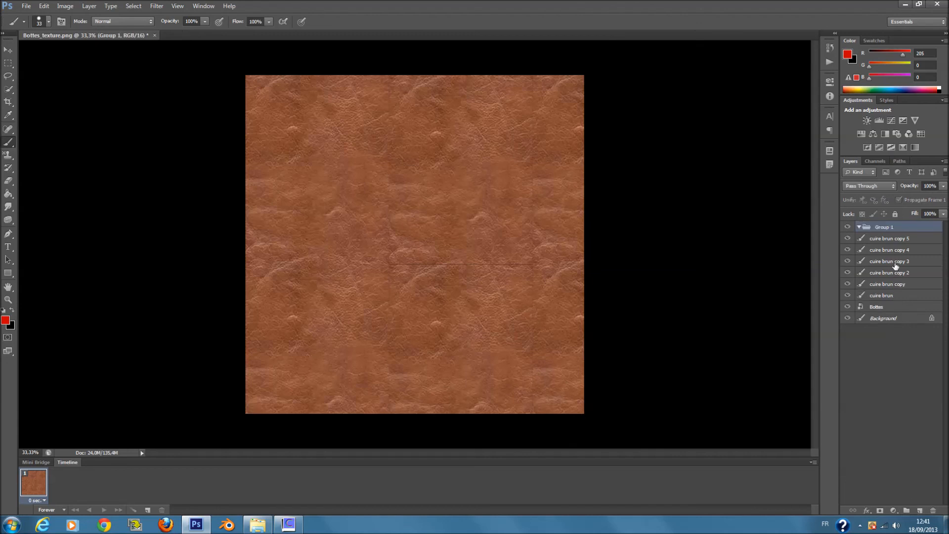
left_click(897, 241)
mouse_move(898, 254)
left_mouse_down()
mouse_move(901, 240)
mouse_move(902, 282)
mouse_move(903, 266)
left_mouse_up()
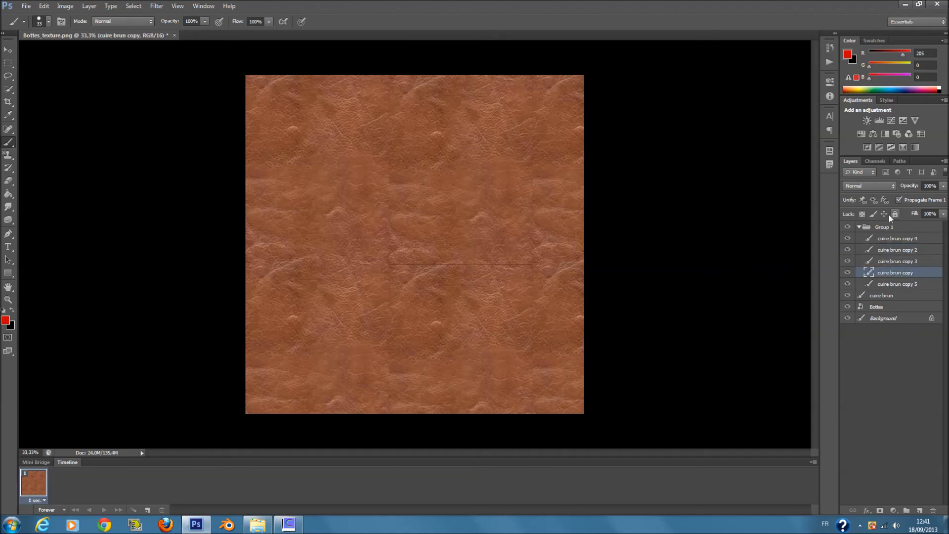
left_click(859, 226)
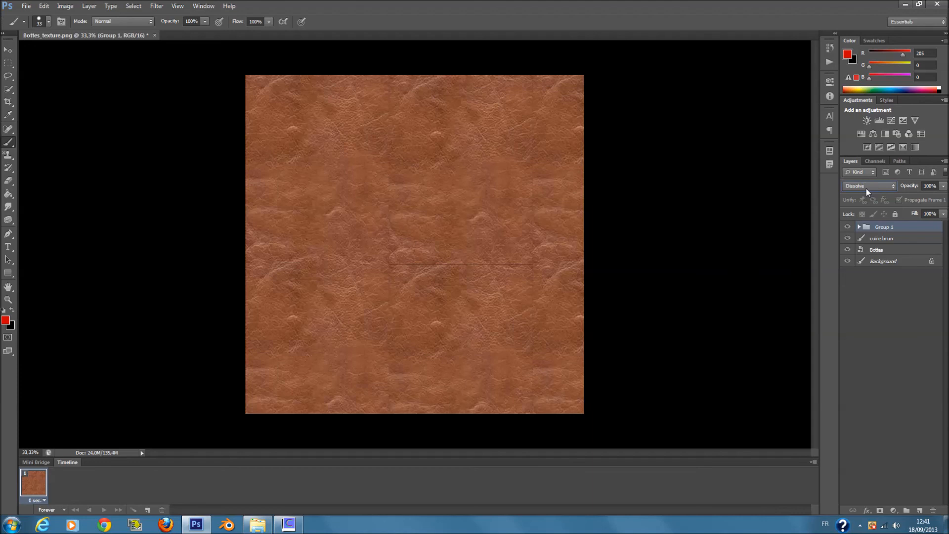
- Try the Darken blend mode on the leather group, return it to Dissolve, and move the cuire brun layer into the group
scroll(866, 188, "down", 1)
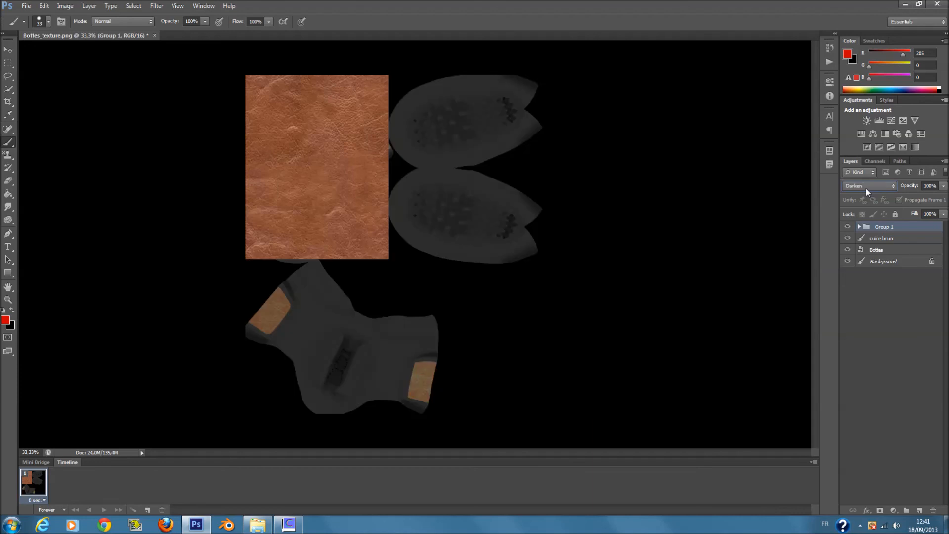
scroll(866, 188, "down", 1)
scroll(866, 188, "up", 2)
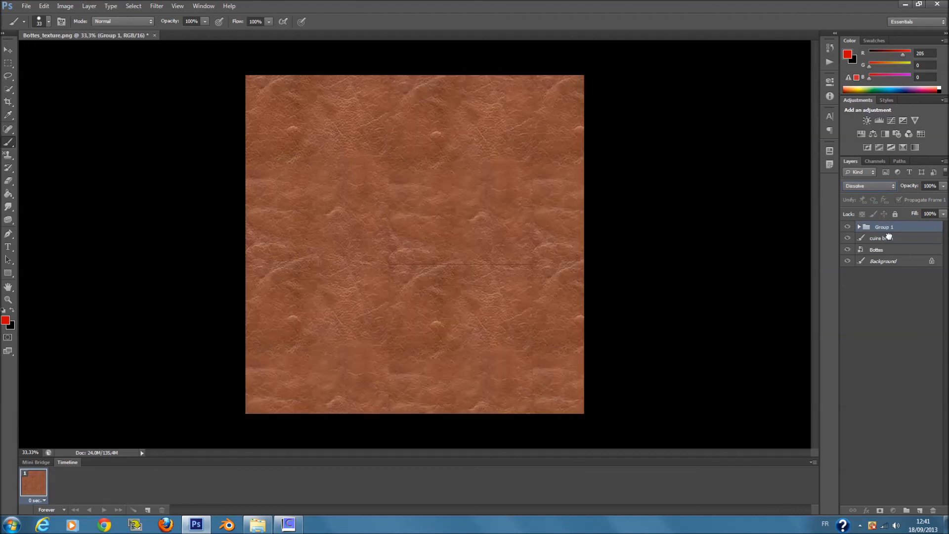
left_click_drag(888, 236, 885, 226)
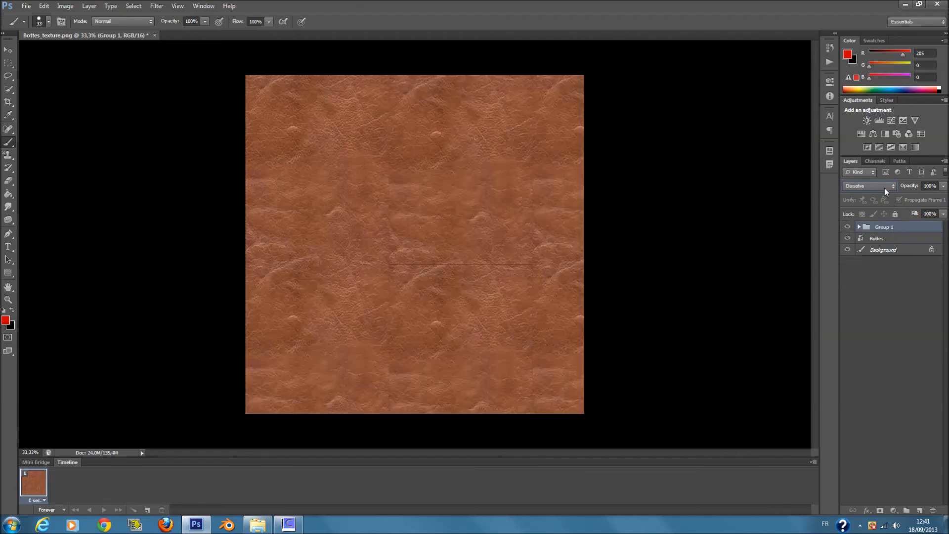
- Try the blend modes from Darken through Exclusion on the leather group
scroll(885, 186, "down", 1)
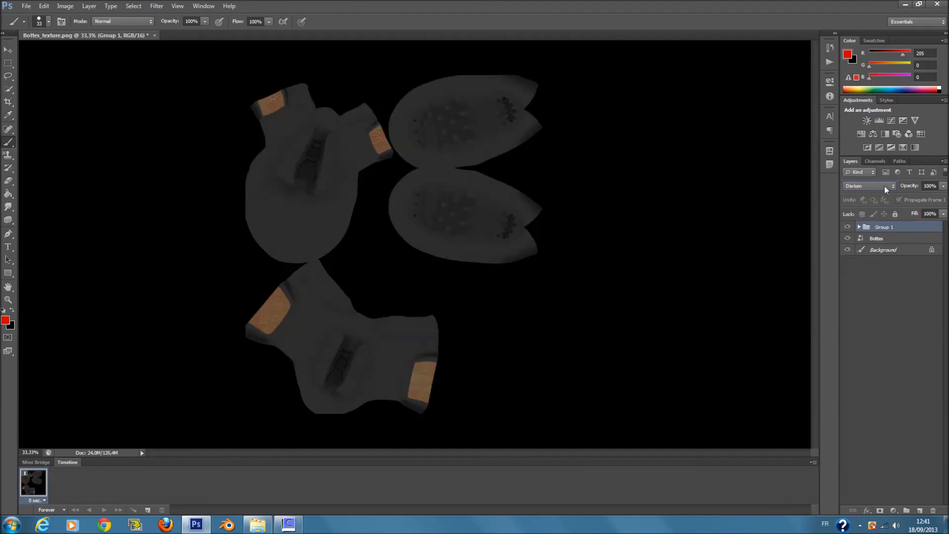
scroll(884, 186, "down", 1)
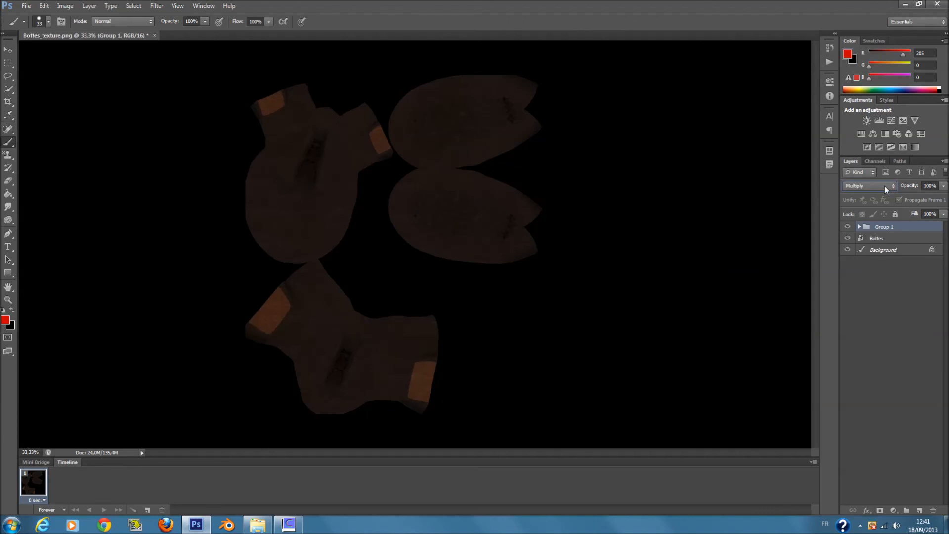
scroll(885, 185, "down", 1)
scroll(885, 186, "down", 5)
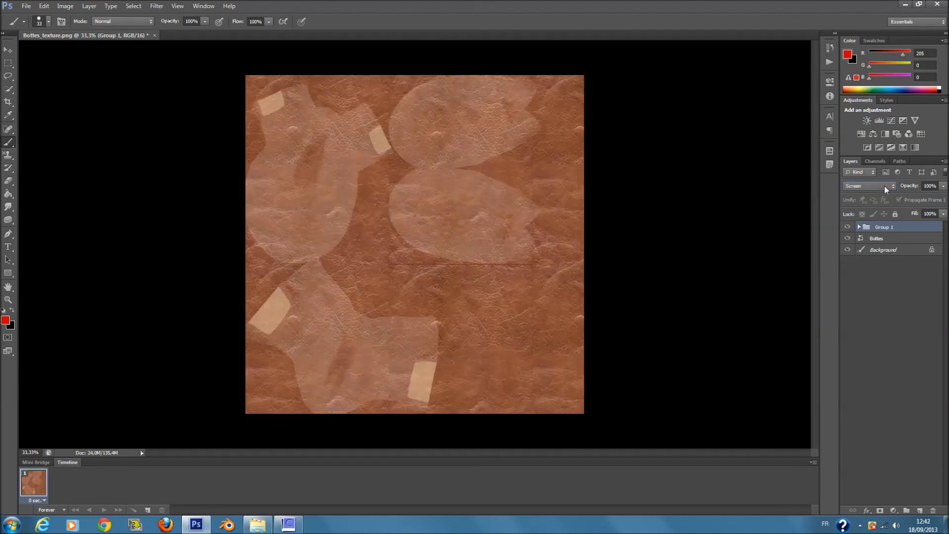
scroll(884, 186, "down", 3)
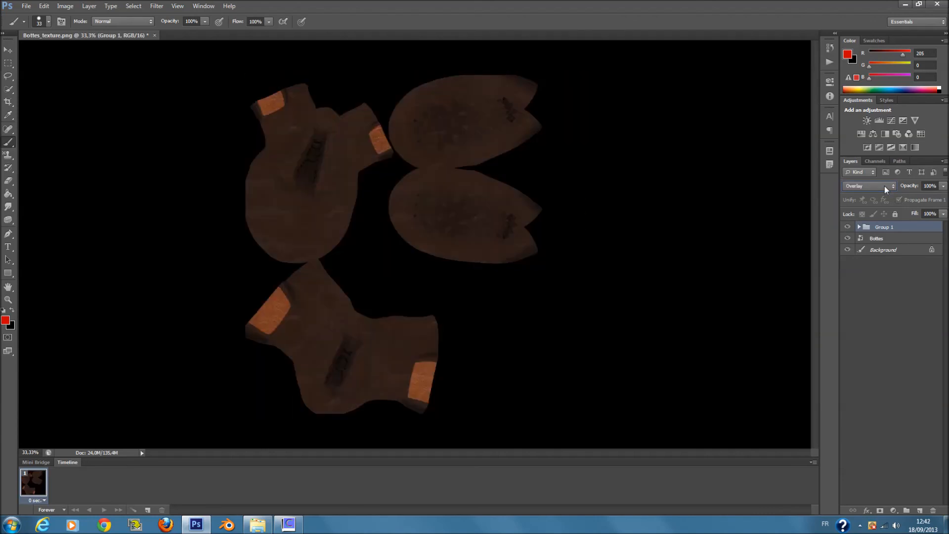
scroll(885, 185, "down", 5)
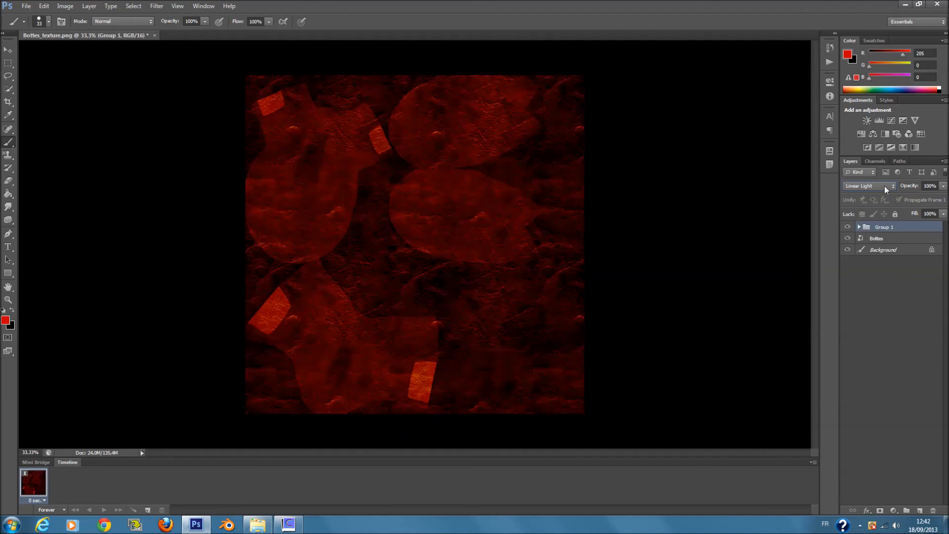
scroll(885, 186, "down", 5)
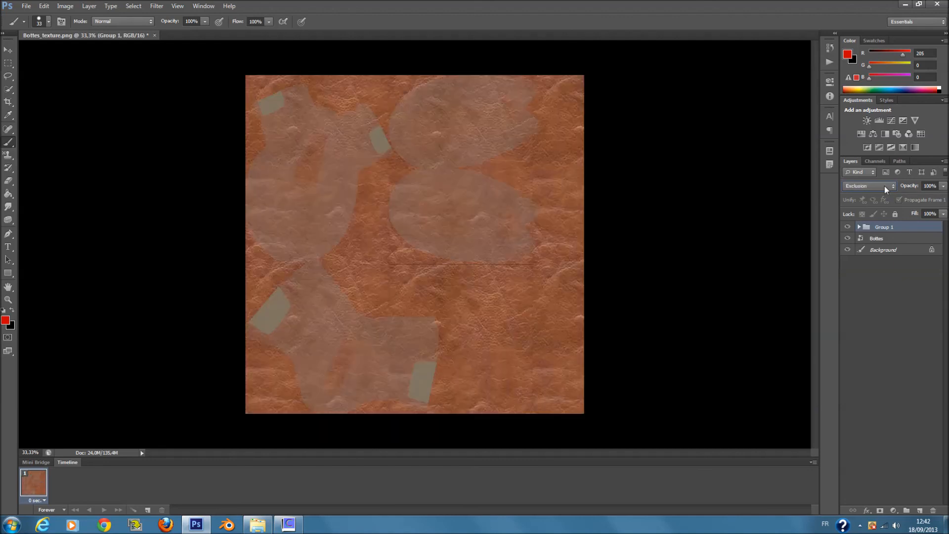
- Set the leather group's blend mode to Overlay and reduce its fill to 60%
left_click(885, 186)
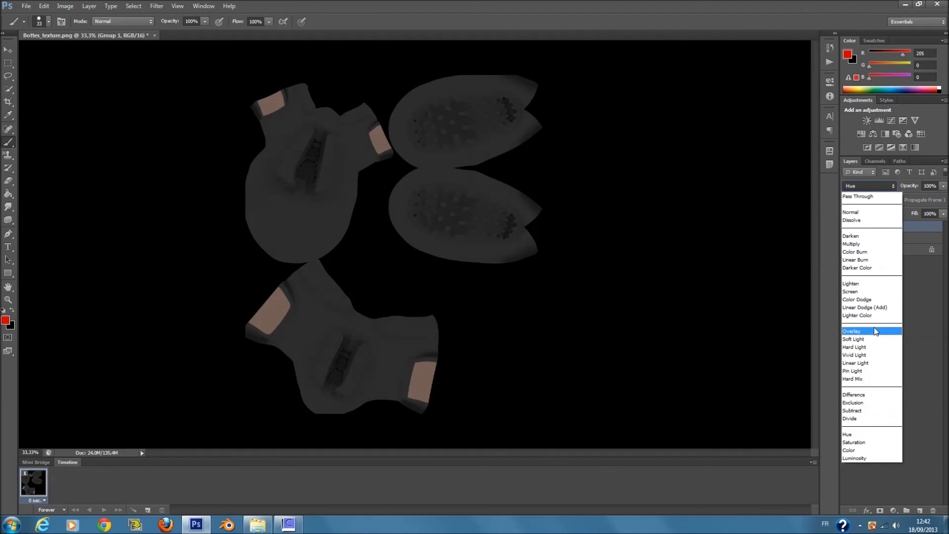
left_click(876, 331)
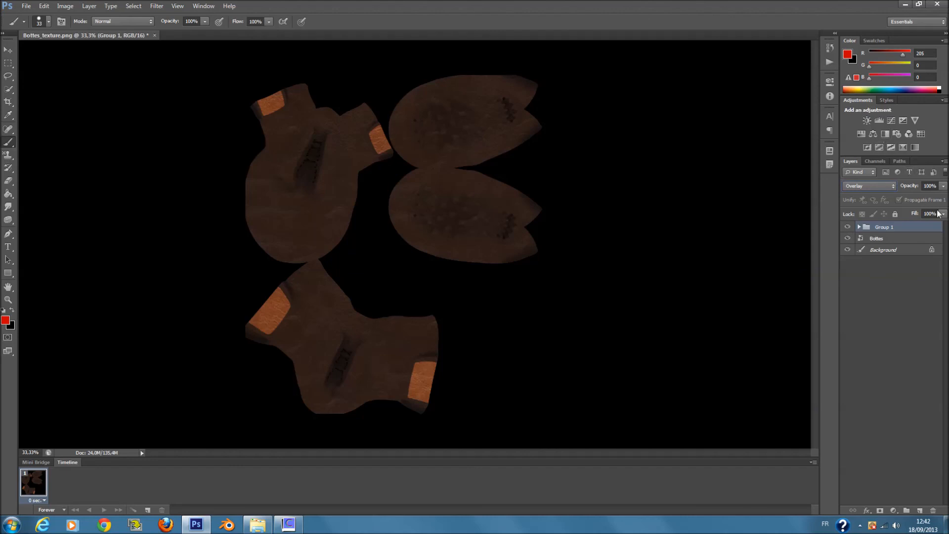
left_click_drag(919, 223, 919, 225)
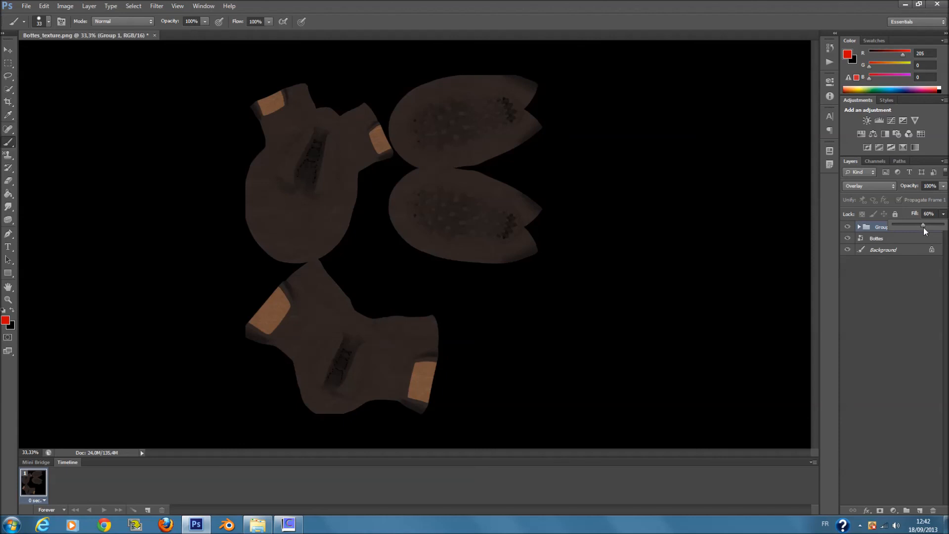
left_click(916, 269)
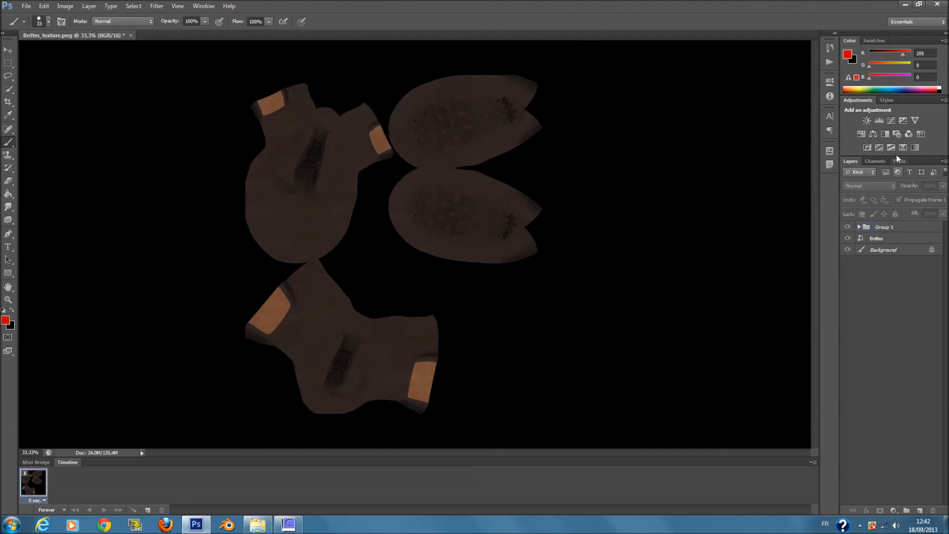
- Add a Black & White adjustment layer above the leather group and tint it very dark brown (#150e08)
left_click(885, 133)
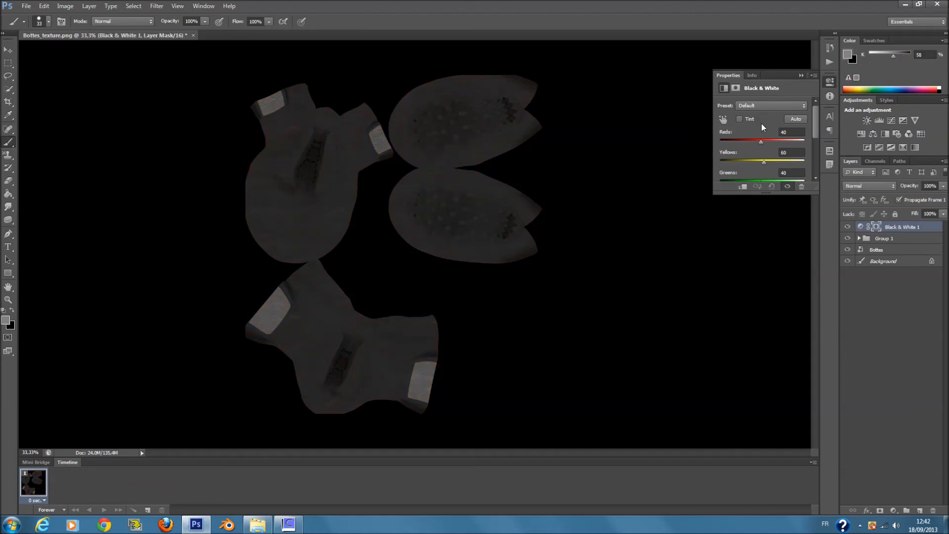
left_click(739, 119)
left_click(760, 119)
left_click(659, 210)
left_click(608, 237)
left_click_drag(608, 237, 624, 273)
left_click_drag(663, 247, 598, 270)
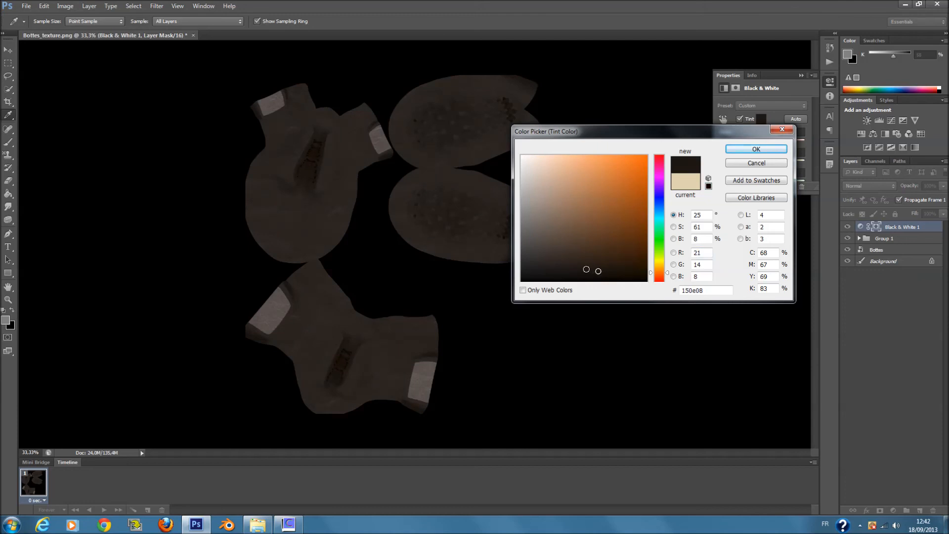
left_click(752, 149)
left_click(801, 75)
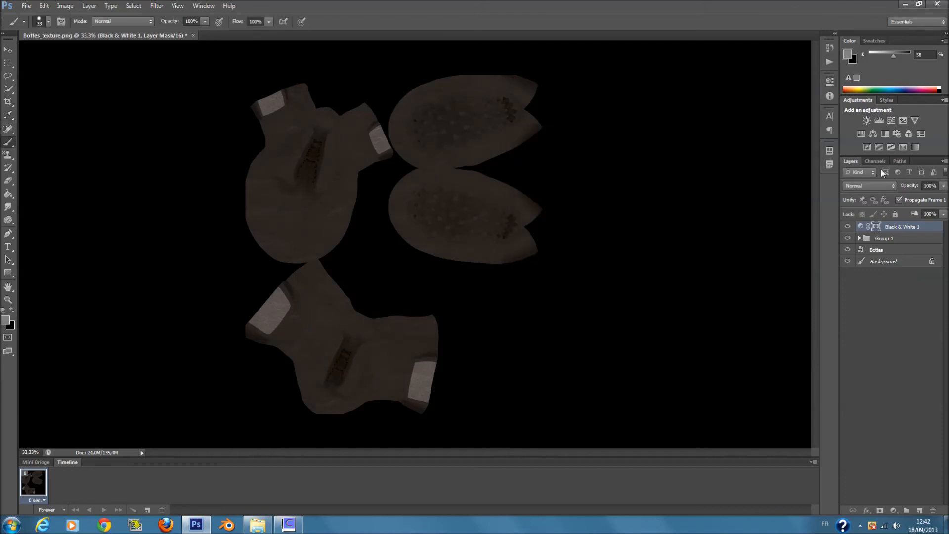
- Try a fill of about 88% on the Black & White layer and restore it to 100%
left_click(944, 214)
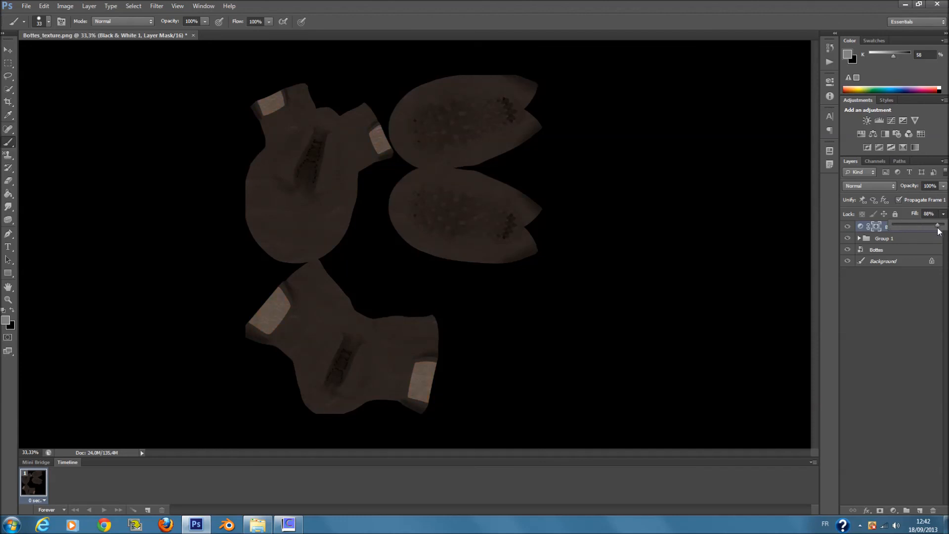
left_click_drag(940, 231, 947, 236)
left_click(898, 292)
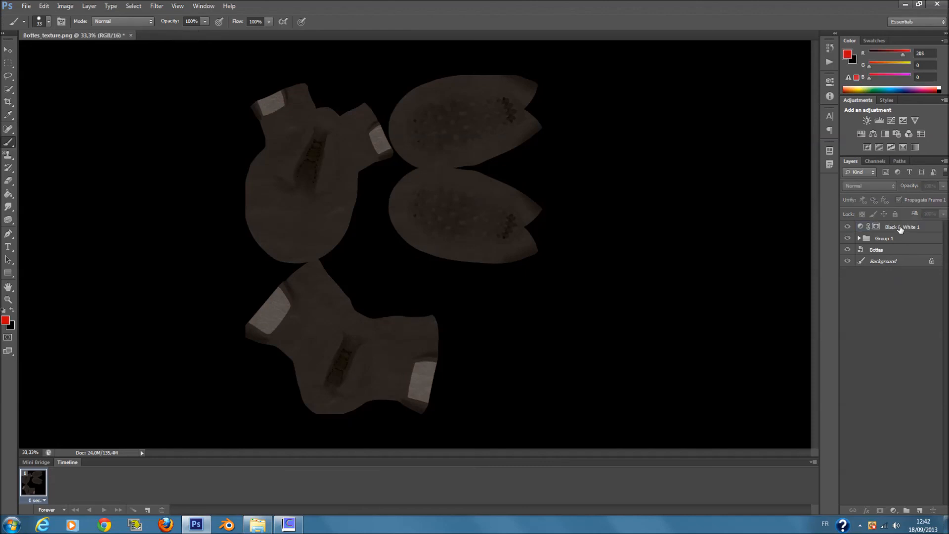
left_click(902, 229)
left_click(877, 303)
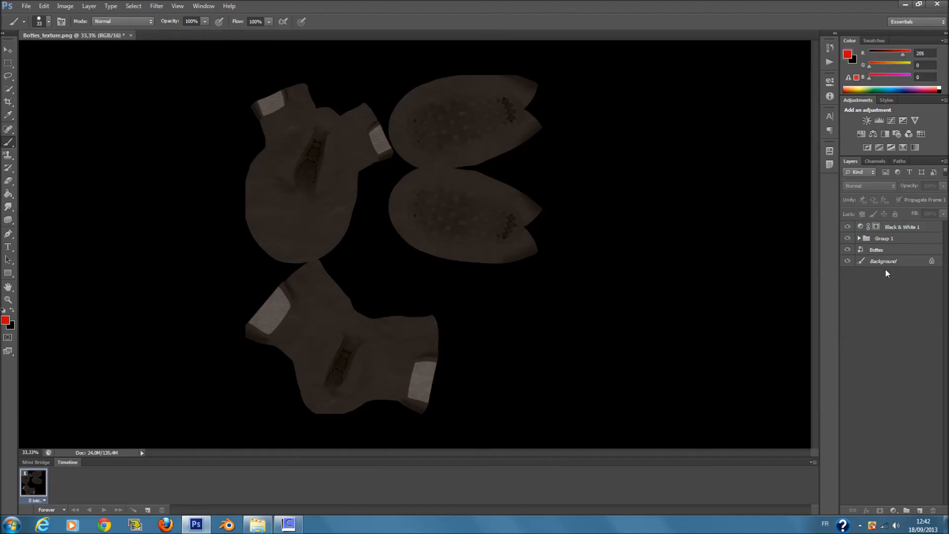
- Try blend modes such as Multiply, Screen, Soft Light and Luminosity on the Black & White layer
left_click(887, 228)
scroll(874, 185, "down", 1)
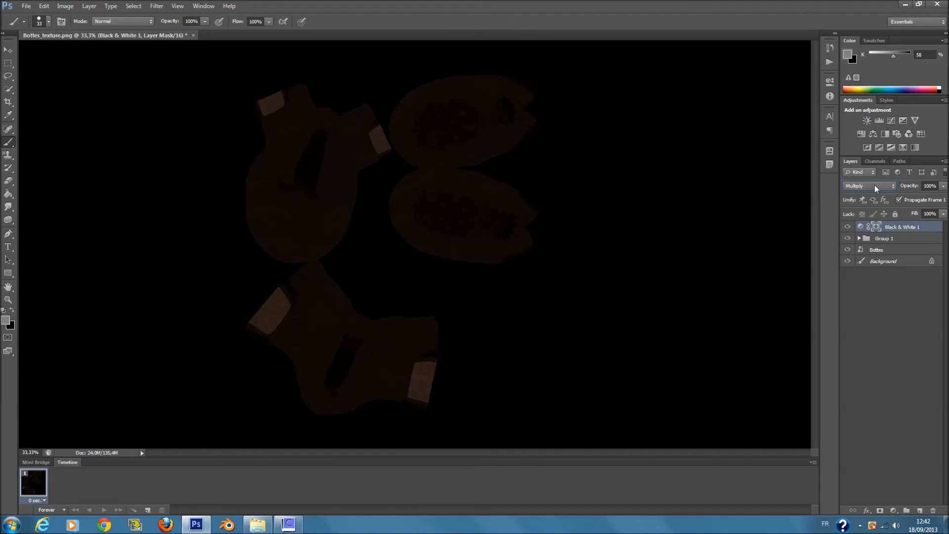
scroll(874, 185, "down", 1)
scroll(873, 185, "down", 5)
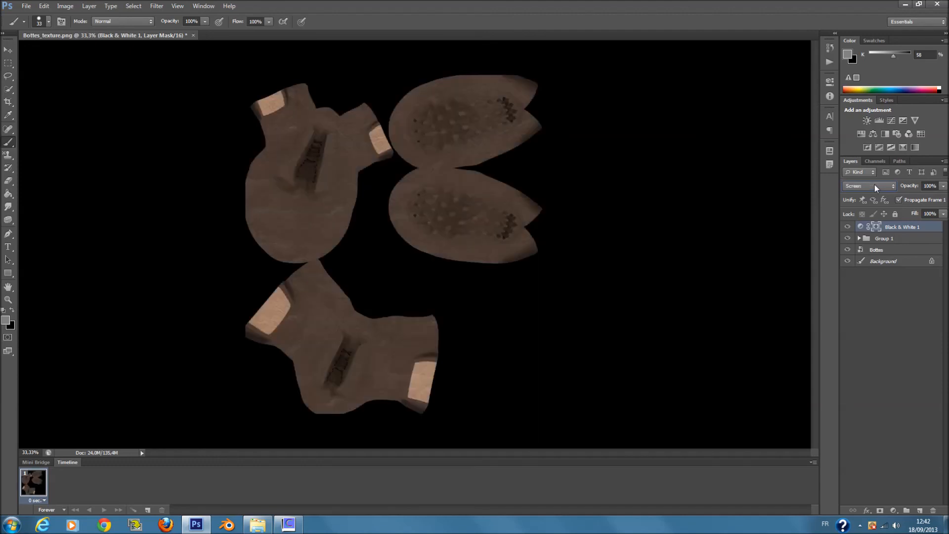
scroll(874, 184, "down", 6)
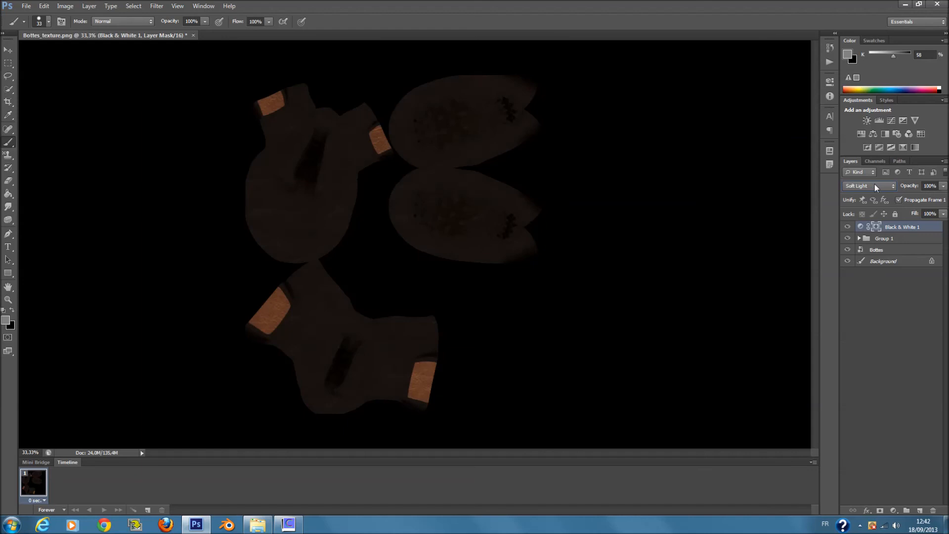
scroll(873, 184, "down", 10)
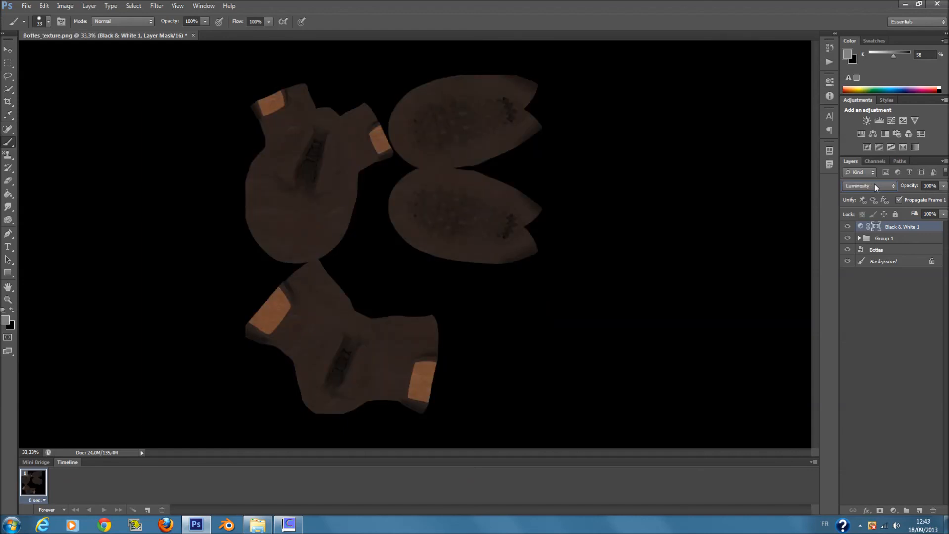
- Set the Black & White layer's blend mode to Multiply and its fill to 63%
left_click(874, 185)
left_click(873, 215)
left_click(943, 214)
left_click_drag(926, 224, 922, 226)
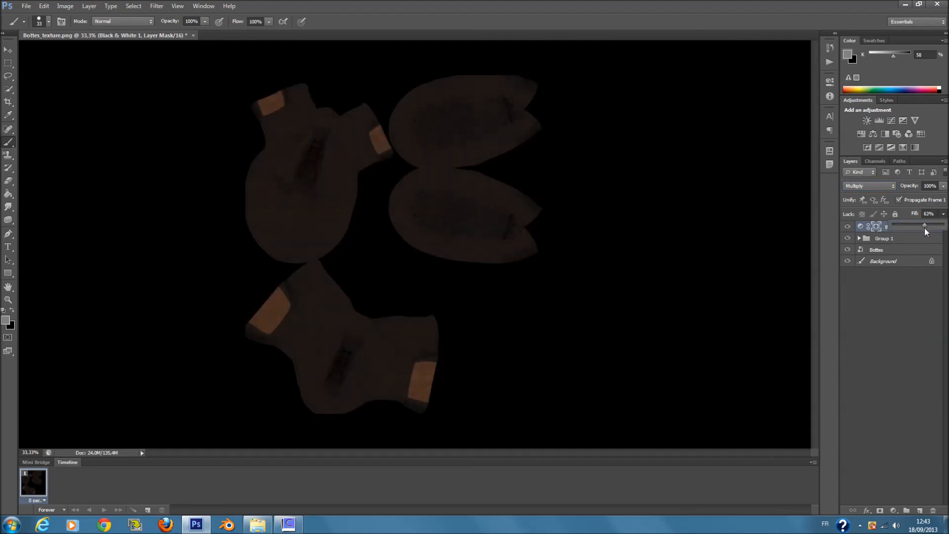
left_click(917, 280)
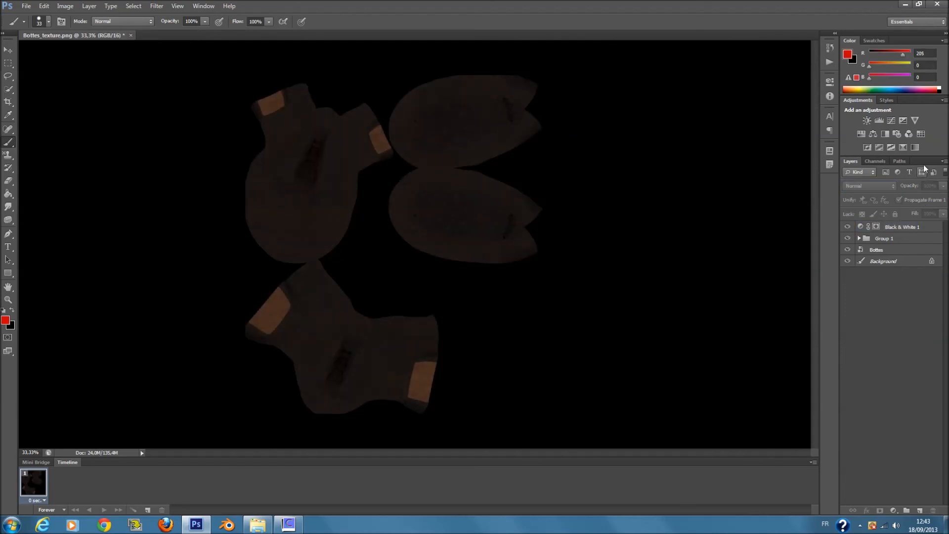
- Add a Photo Filter adjustment layer and set its filter colour to light blue (#6989ff)
left_click(898, 133)
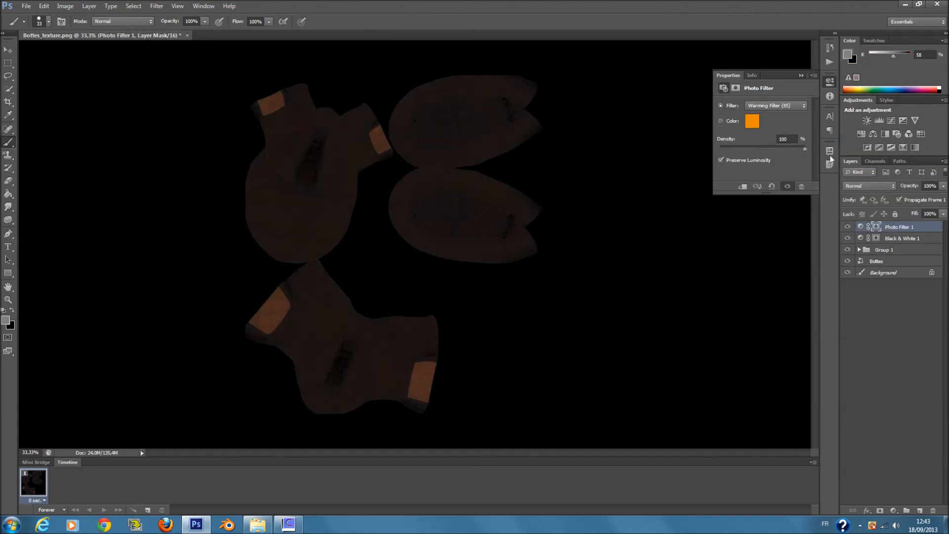
left_click(752, 120)
left_click(659, 202)
left_click(522, 156)
left_click_drag(511, 133, 595, 141)
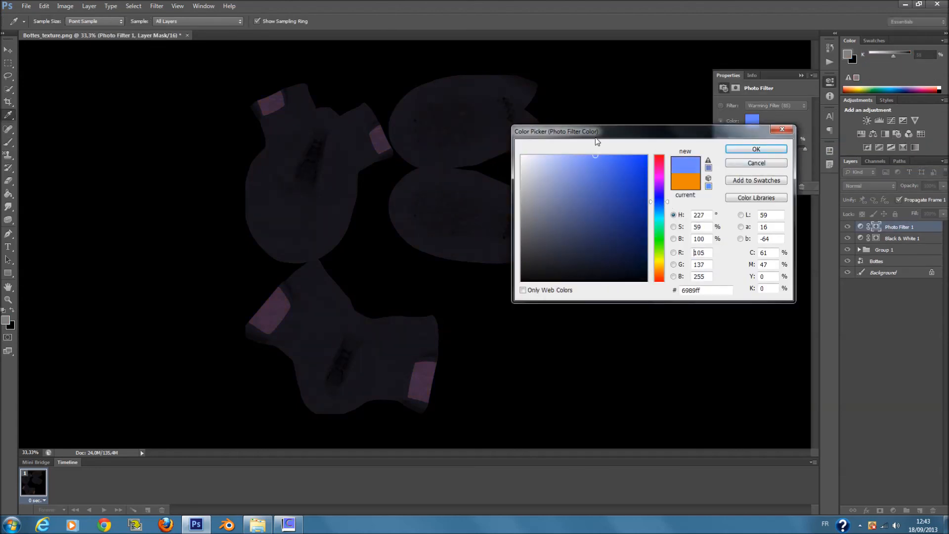
left_click(768, 152)
- Try blend modes such as Color Burn, Color Dodge, Hard Light and Subtract on the Photo Filter layer
left_click(885, 186)
left_click(870, 212)
scroll(885, 186, "down", 1)
scroll(885, 186, "up", 1)
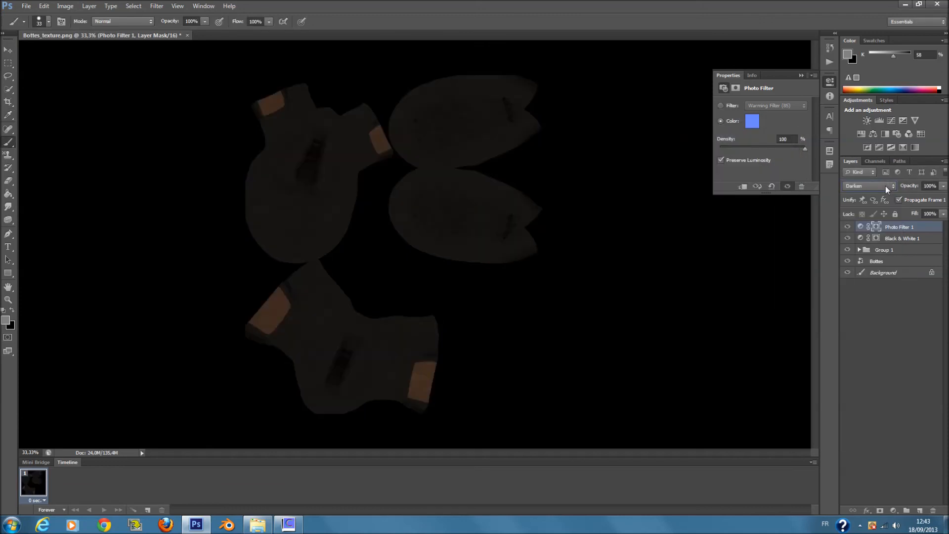
scroll(885, 185, "down", 5)
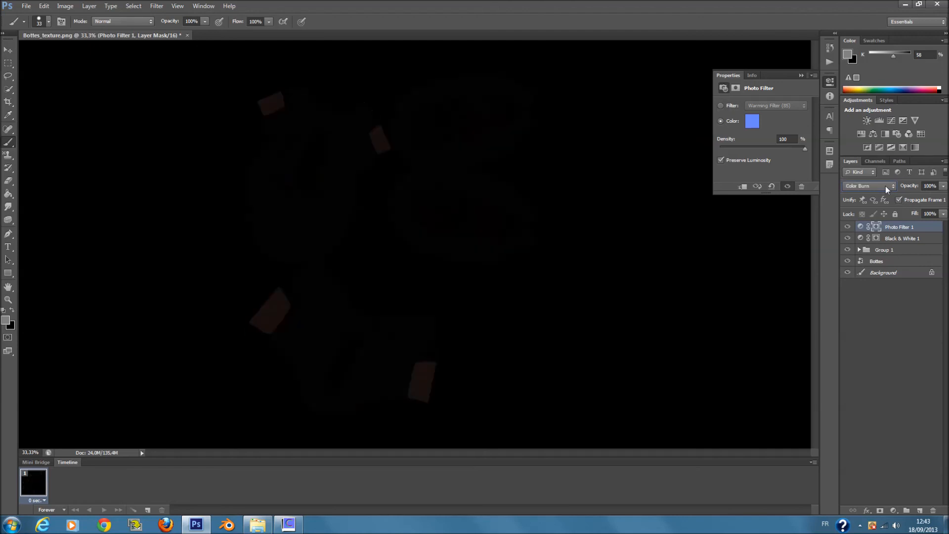
scroll(885, 186, "down", 4)
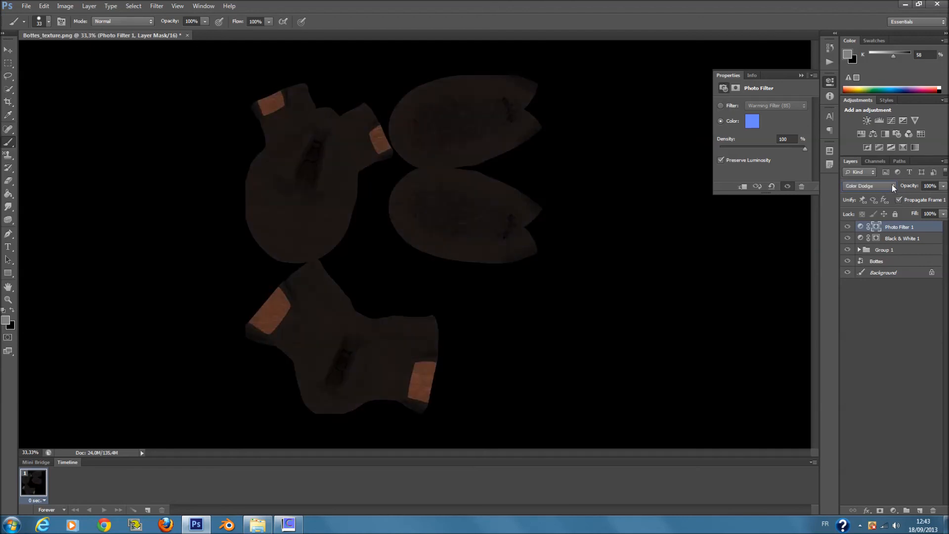
scroll(887, 186, "down", 6)
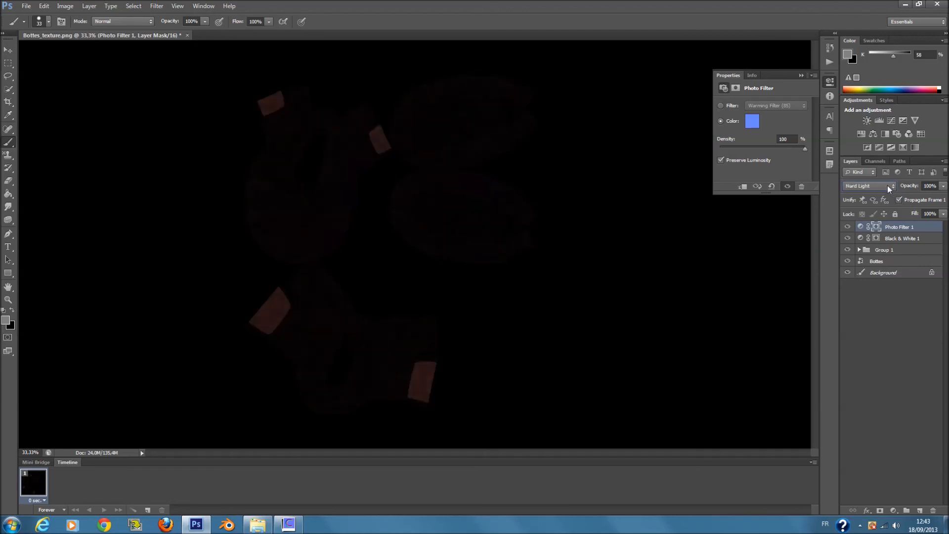
scroll(888, 185, "down", 9)
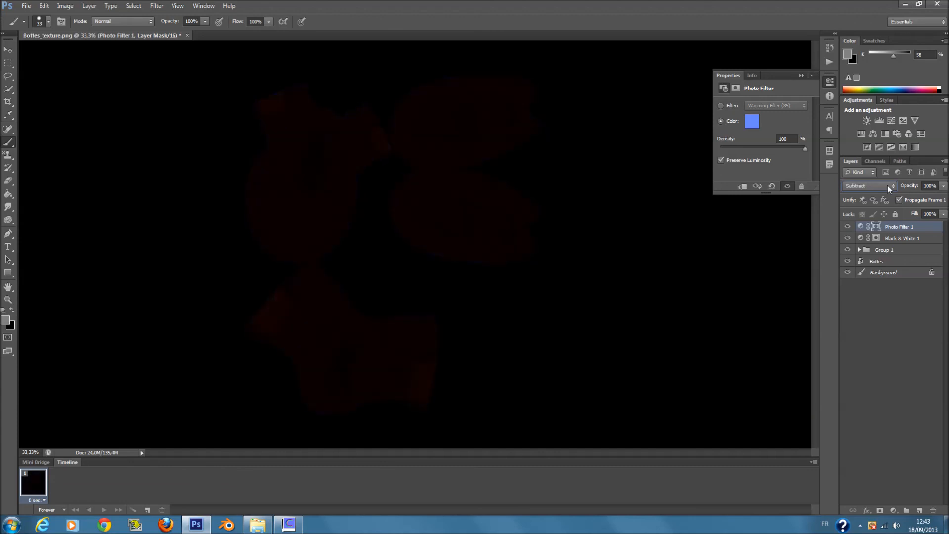
- Set the Photo Filter layer's blend mode to Darken and collapse its adjustment properties
left_click(888, 185)
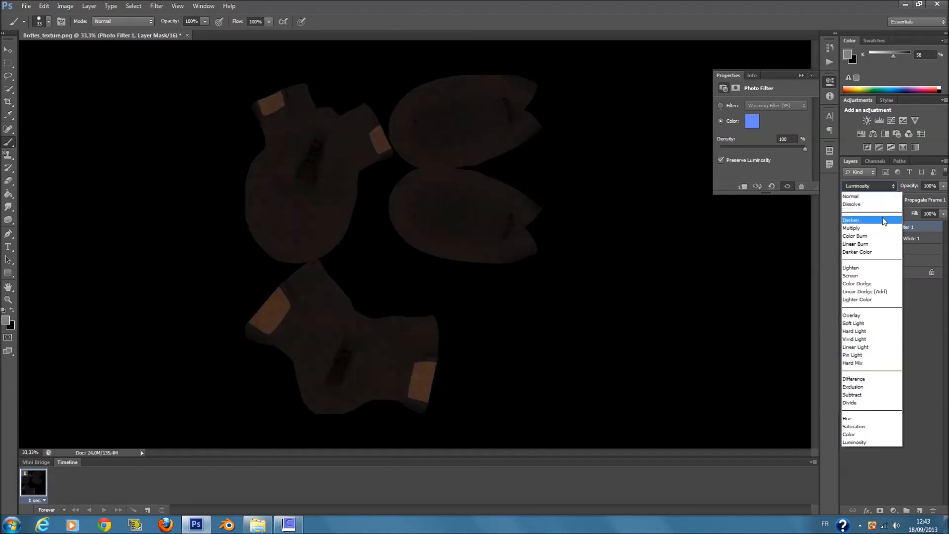
left_click(888, 213)
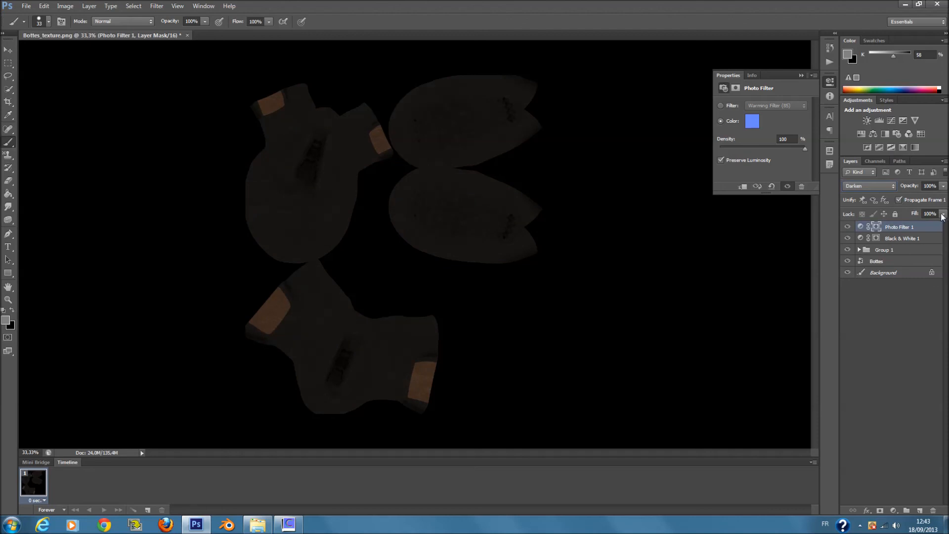
left_click(801, 75)
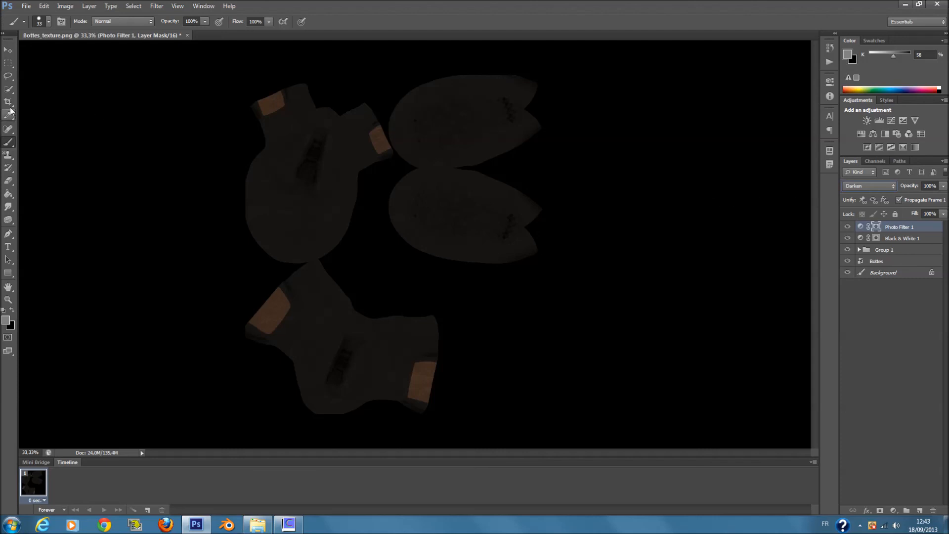
- Create a new layer above the Photo Filter layer and set the foreground colour to black
left_click(920, 509)
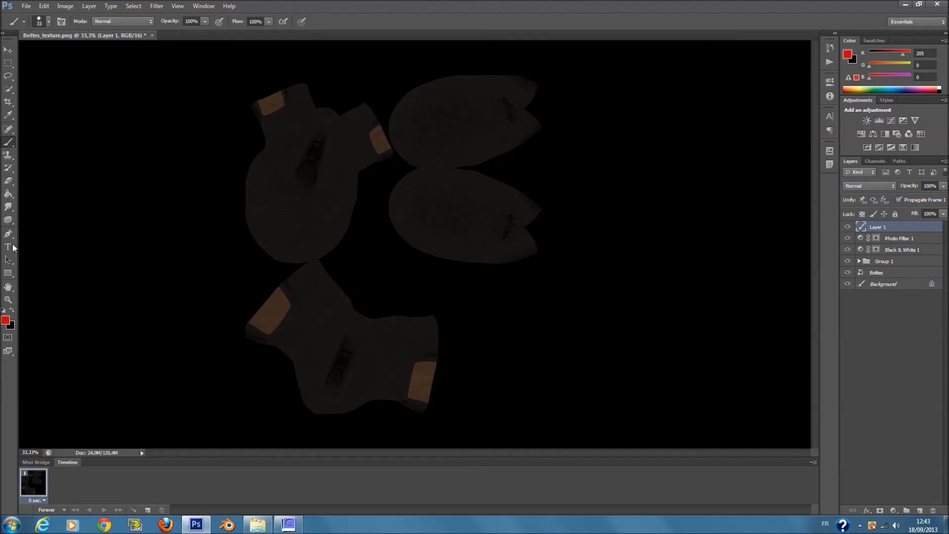
left_click(5, 320)
left_click_drag(612, 231, 500, 303)
left_click(756, 149)
- Set a hard round brush to 95 px at 100% hardness and paint the inside of the lower sole black
key("b")
right_click(484, 217)
left_click(521, 239)
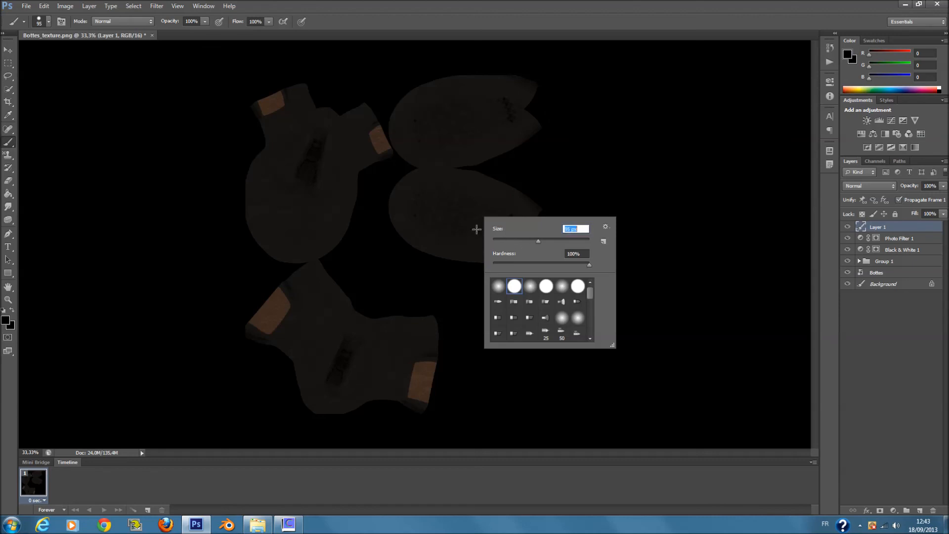
key("Return")
mouse_move(426, 193)
left_mouse_down()
mouse_move(476, 201)
mouse_move(510, 222)
mouse_move(507, 232)
mouse_move(445, 222)
mouse_move(421, 192)
mouse_move(428, 214)
mouse_move(419, 197)
mouse_move(411, 207)
mouse_move(474, 235)
mouse_move(506, 238)
mouse_move(512, 221)
mouse_move(474, 199)
mouse_move(470, 214)
mouse_move(488, 216)
mouse_move(435, 202)
mouse_move(431, 219)
mouse_move(493, 236)
mouse_move(451, 231)
left_mouse_up()
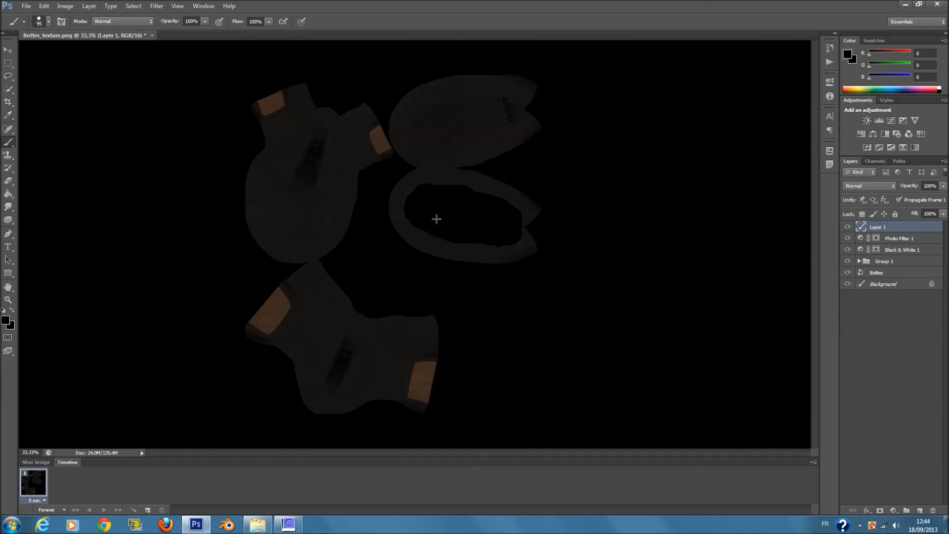
- Paint the inside of the upper sole black on Layer 1
mouse_move(509, 112)
left_mouse_down()
mouse_move(521, 106)
mouse_move(504, 97)
mouse_move(513, 110)
mouse_move(493, 98)
mouse_move(439, 99)
mouse_move(410, 127)
mouse_move(483, 136)
mouse_move(510, 123)
mouse_move(477, 106)
mouse_move(411, 122)
mouse_move(492, 123)
mouse_move(434, 127)
left_mouse_up()
- Try blend modes such as Linear Burn and Hue on Layer 1, ending back on Normal
left_click(885, 186)
key("Down")
key("Return")
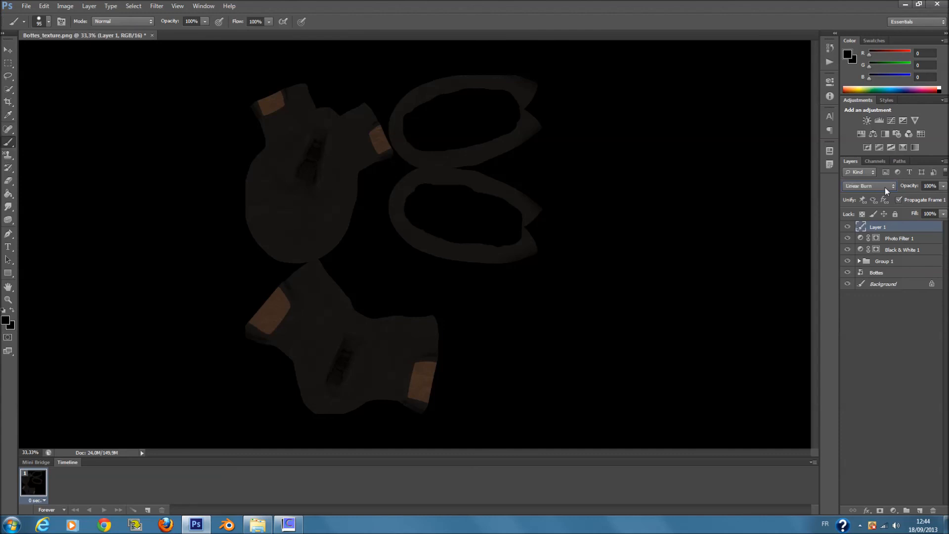
key("Down")
key("Down")
key("Down")
key("Down")
key("Down")
key("Down")
key("Down")
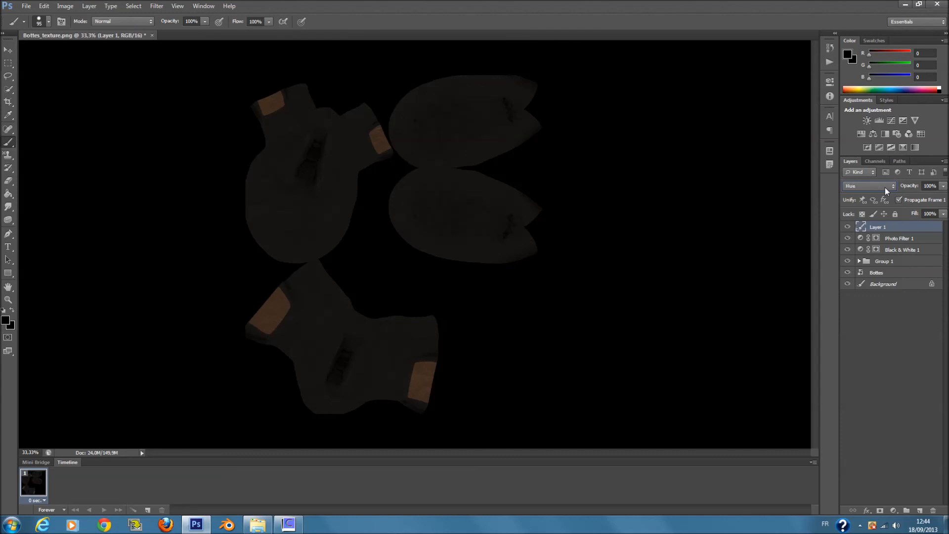
key("Down")
key("d")
key("d")
key("d")
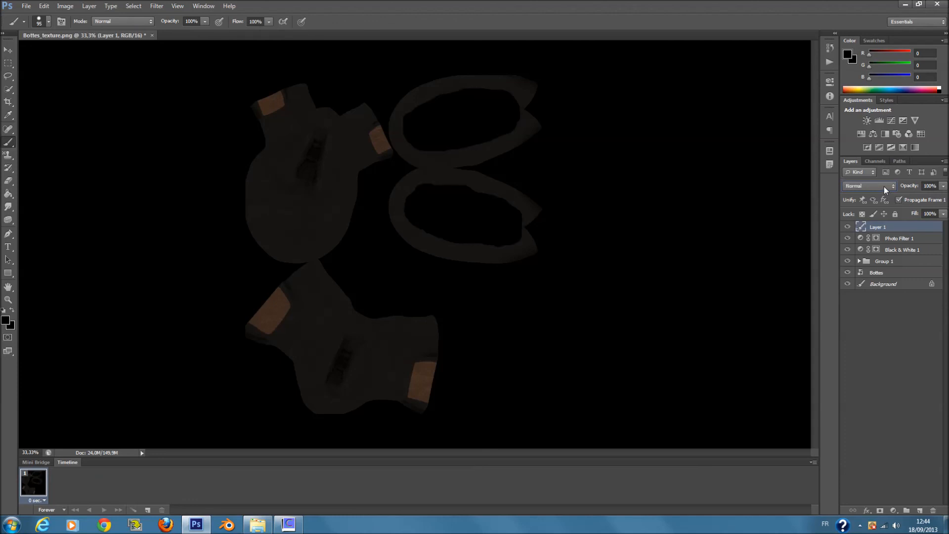
- Lower Layer 1's fill to 53% and compare blend modes from Vivid Light through to Luminosity
left_click_drag(943, 214, 919, 225)
left_click(888, 186)
left_click(865, 214)
key("Down")
key("Down")
key("Down")
key("Down")
key("Down")
key("Down")
key("Down")
key("Down")
key("Down")
key("Down")
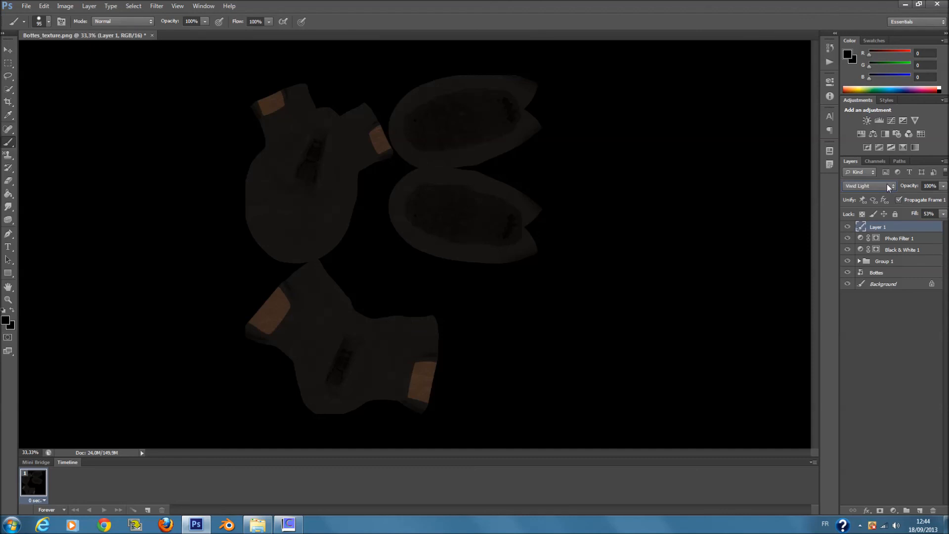
key("Down")
key("Down")
key("Down")
key("Down")
key("Down")
key("Down")
key("Down")
key("Down")
key("Down")
key("Down")
- Set Layer 1's blend mode to Hard Light and deselect the layer
left_click(886, 185)
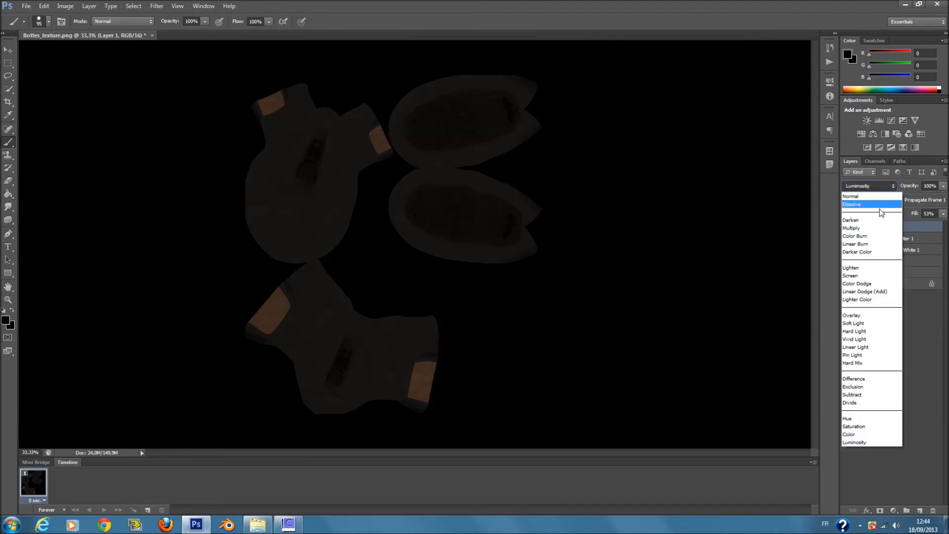
left_click(877, 330)
left_click(877, 319)
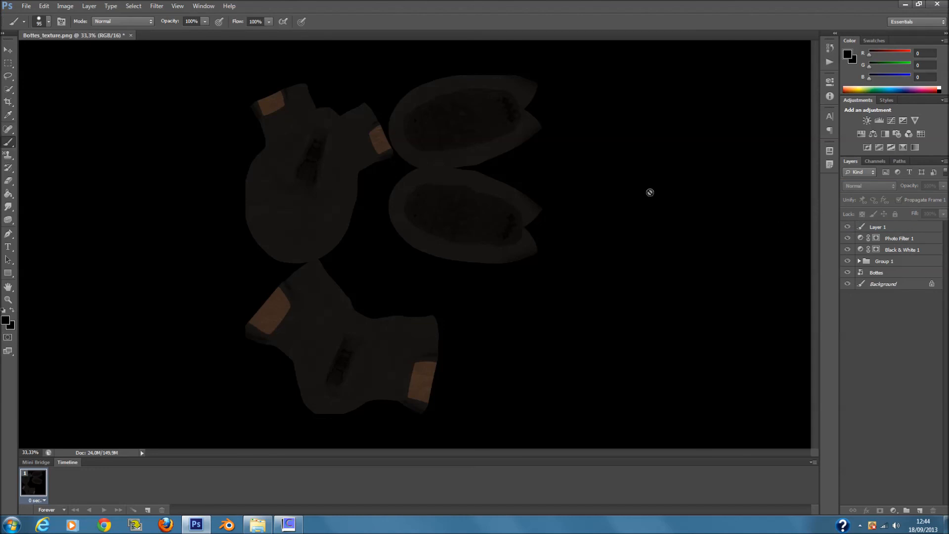
- Save a PNG copy of the boots texture as Bottes_texture1.png in the Bottes folder
left_click(25, 6)
left_click(74, 122)
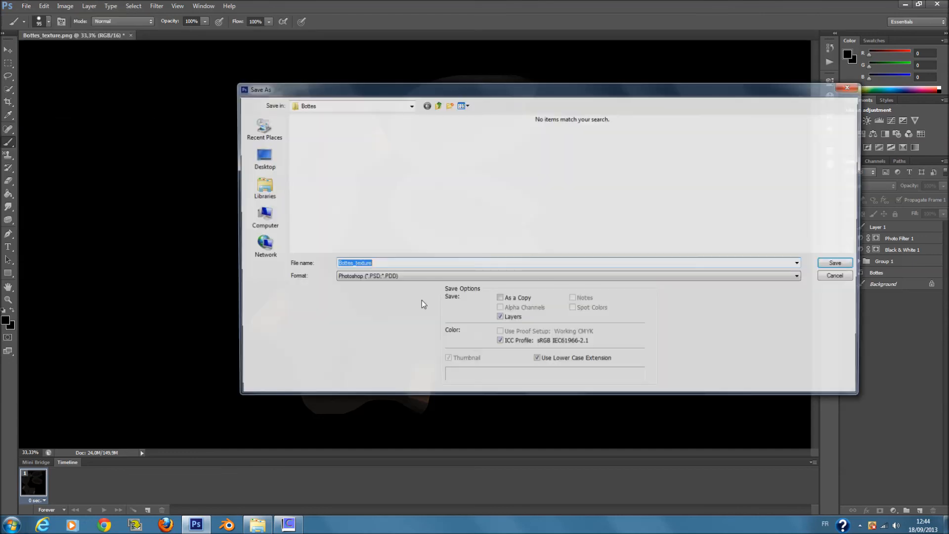
left_click(384, 263)
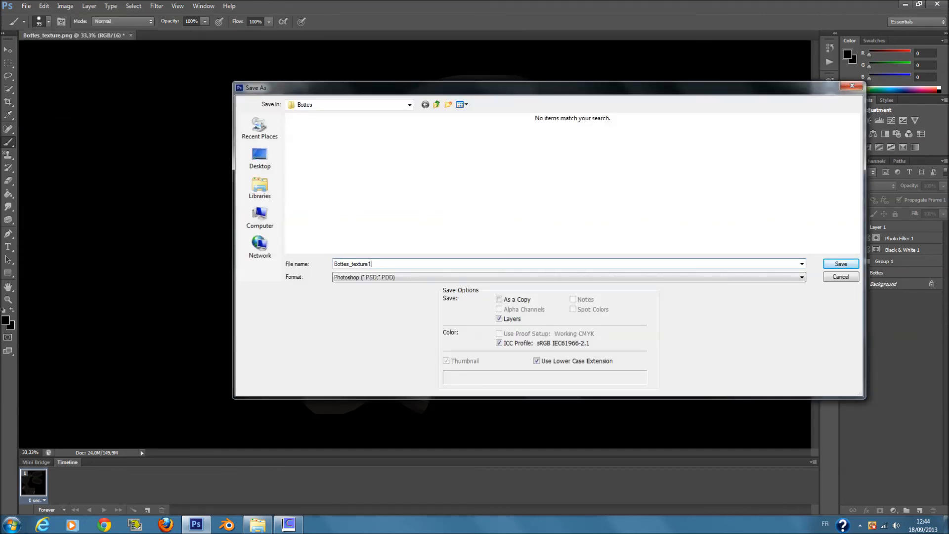
left_click(417, 277)
left_click(432, 349)
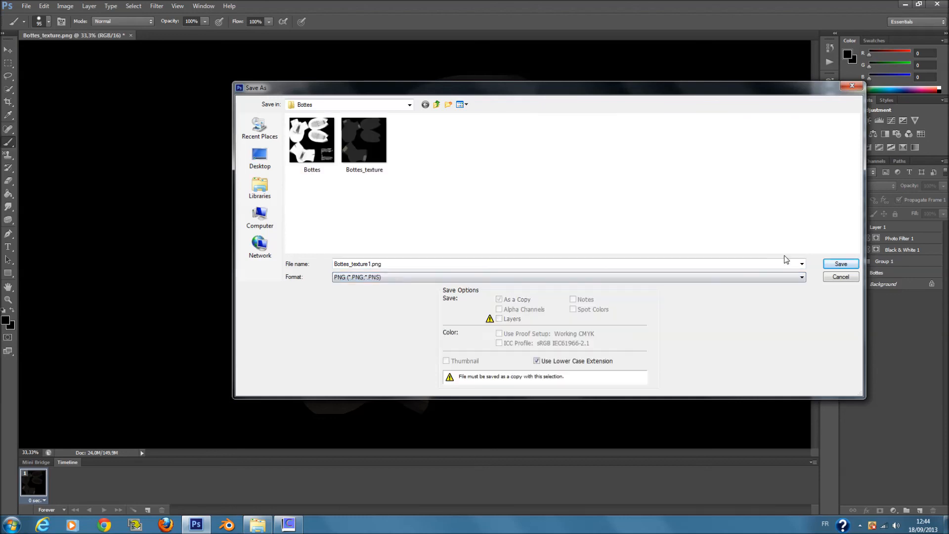
left_click(841, 264)
left_click(522, 164)
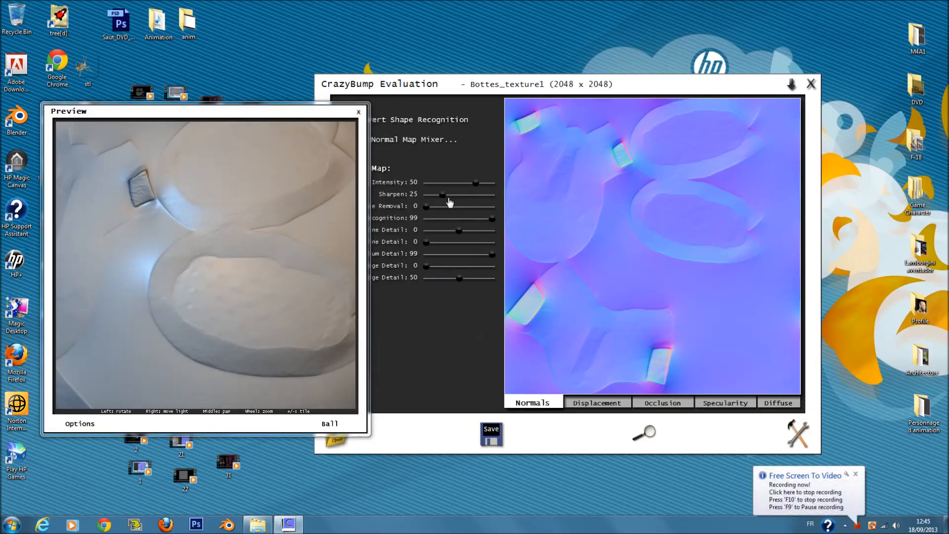
- In CrazyBump, set the normal map's Sharpen to 84, Very Large Detail to 96, Large Detail to 86 and Intensity to -60
left_click_drag(449, 202, 482, 198)
left_click_drag(458, 279, 489, 277)
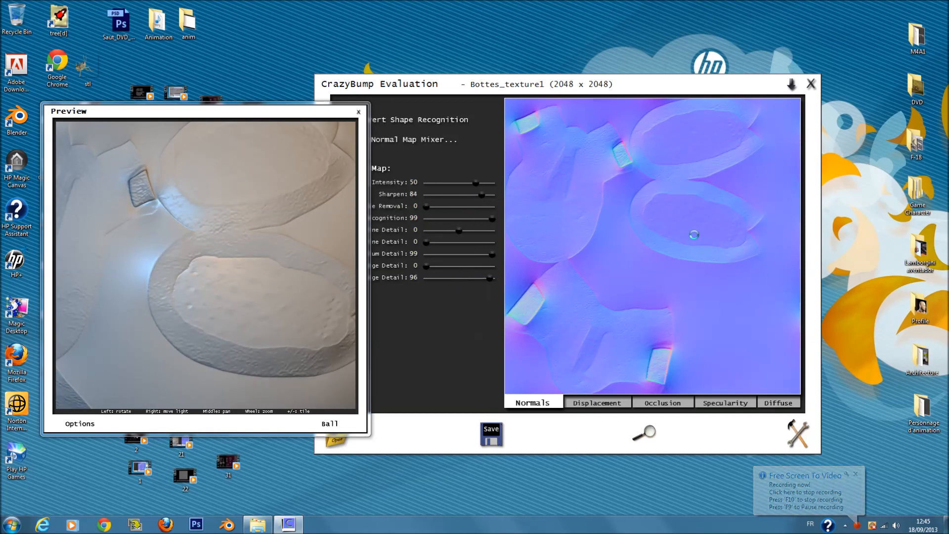
left_click_drag(426, 266, 487, 274)
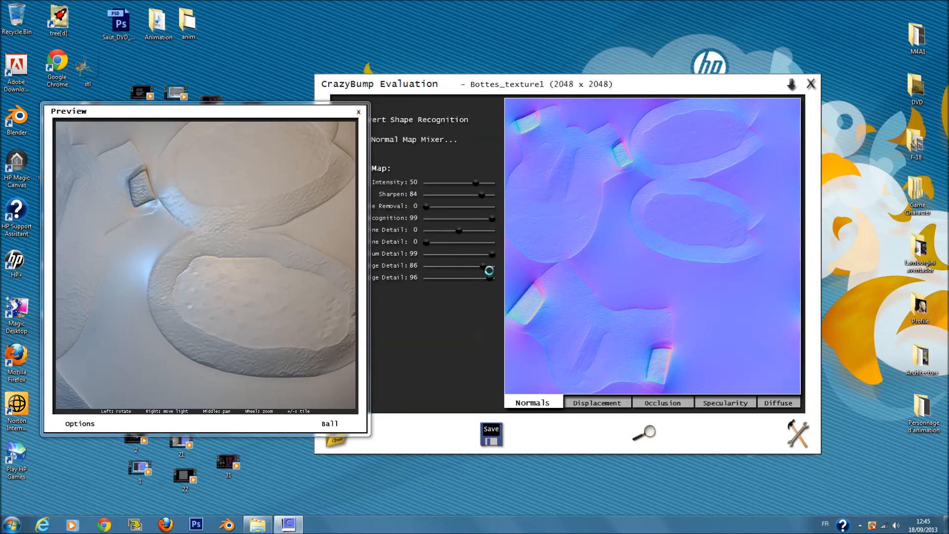
left_click_drag(474, 189, 444, 193)
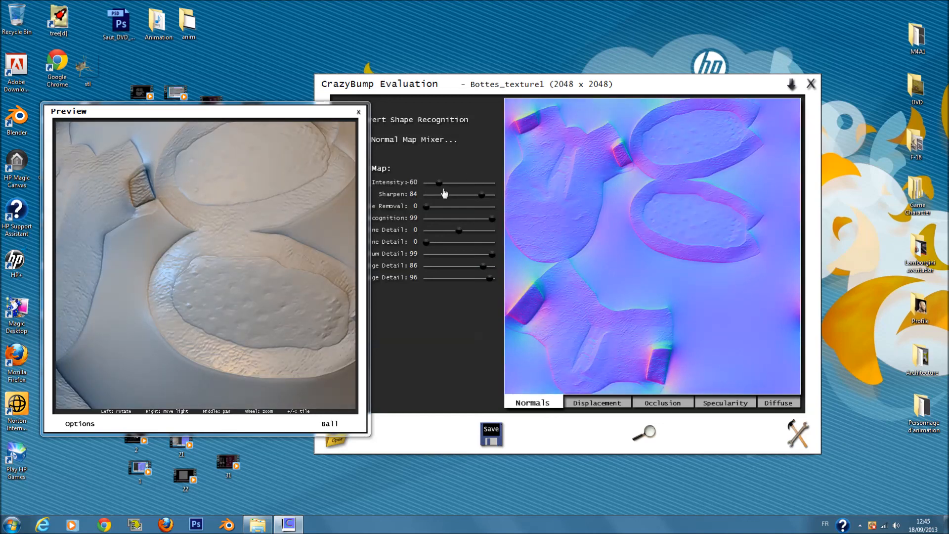
- Raise the displacement map's surface detail, and set the occlusion map's Power to 19, Surface Detail to 99 and Lighten to 17
left_click(597, 402)
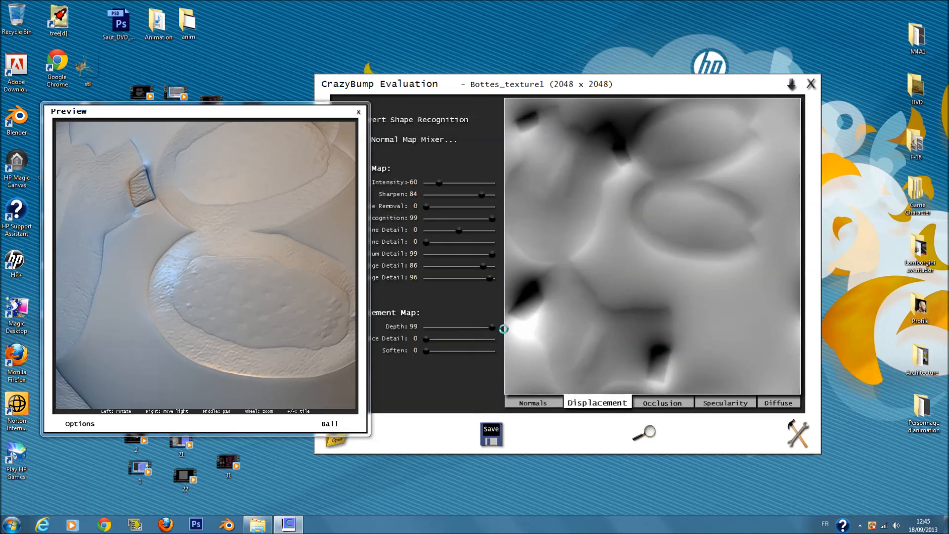
left_click_drag(425, 339, 511, 343)
left_click(657, 403)
left_click_drag(484, 343, 435, 351)
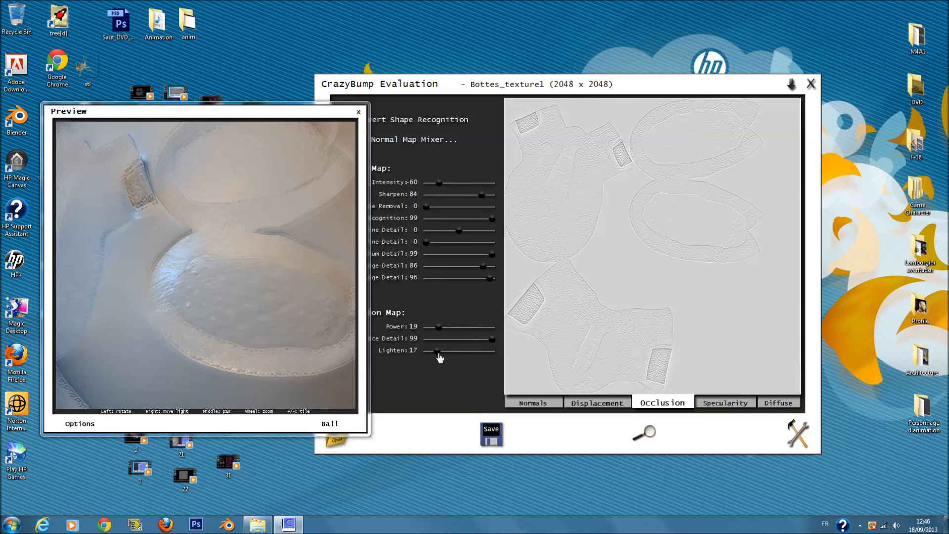
left_click(437, 352)
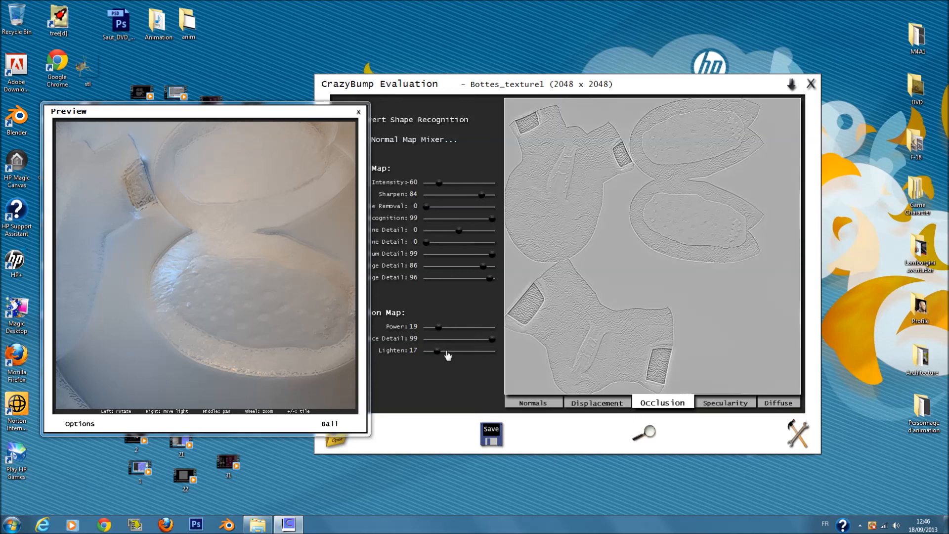
- Set the specularity map's brightness to 45 and its two influence values to 7 and 10
left_click(725, 403)
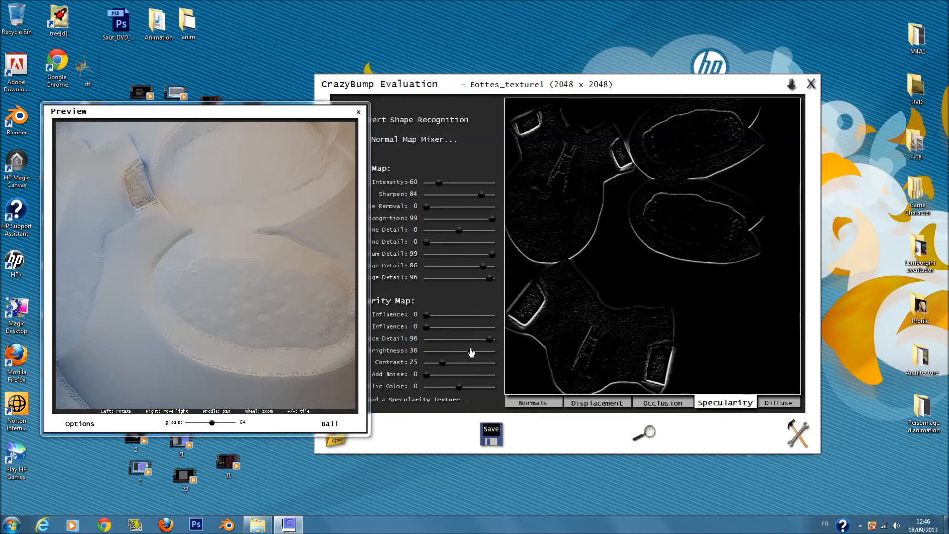
left_click(474, 352)
left_click(432, 327)
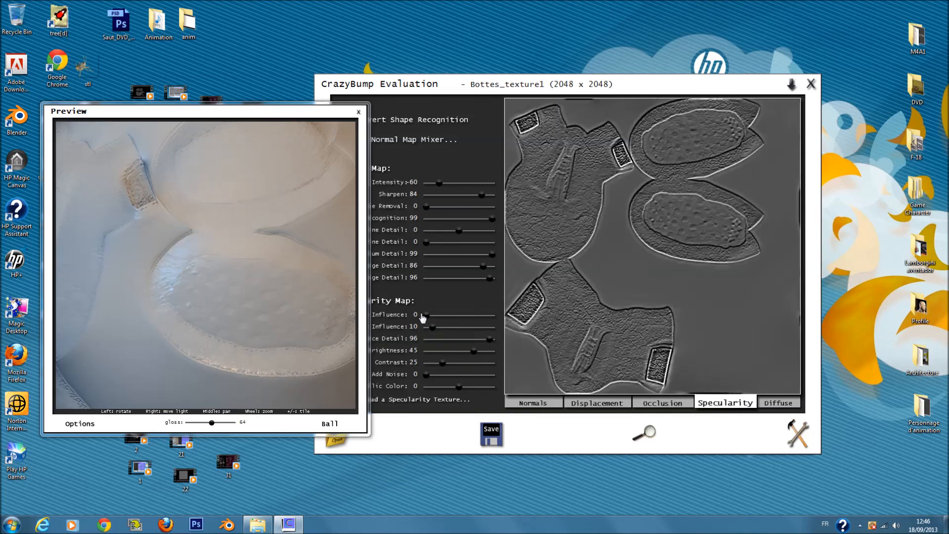
left_click_drag(427, 316, 430, 316)
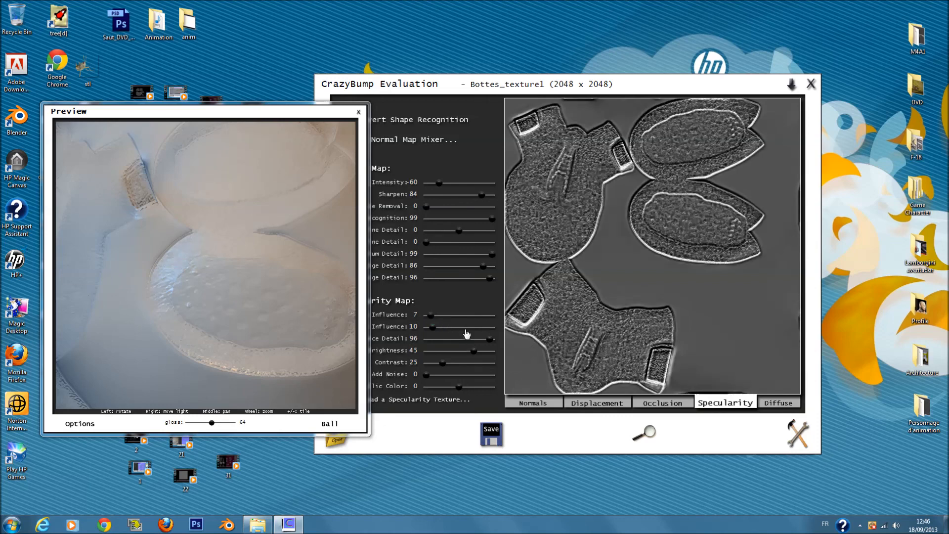
- Set the diffuse map's Color Correction to 70, Remove Highlights to 97, 3D Crevices to 15 and 3D Highlights to 4
left_click(780, 403)
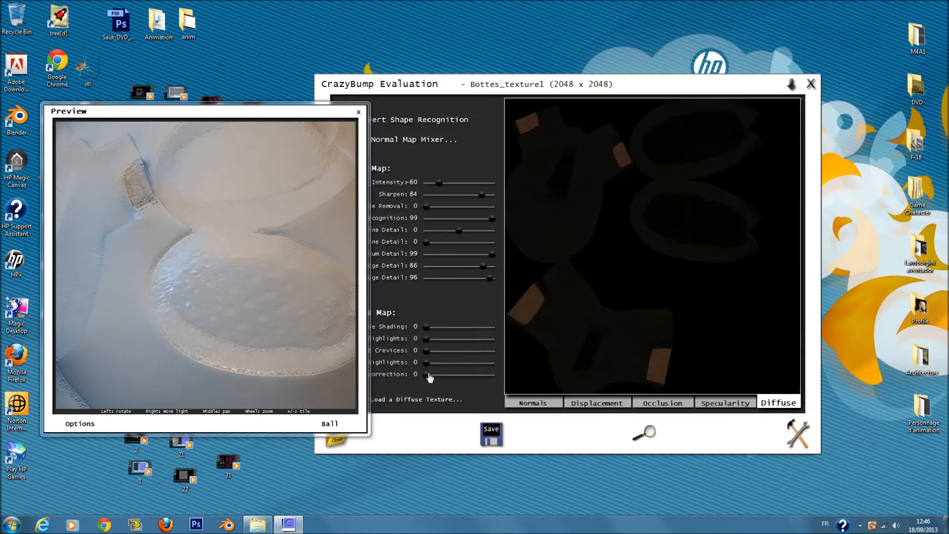
left_click_drag(451, 379, 475, 379)
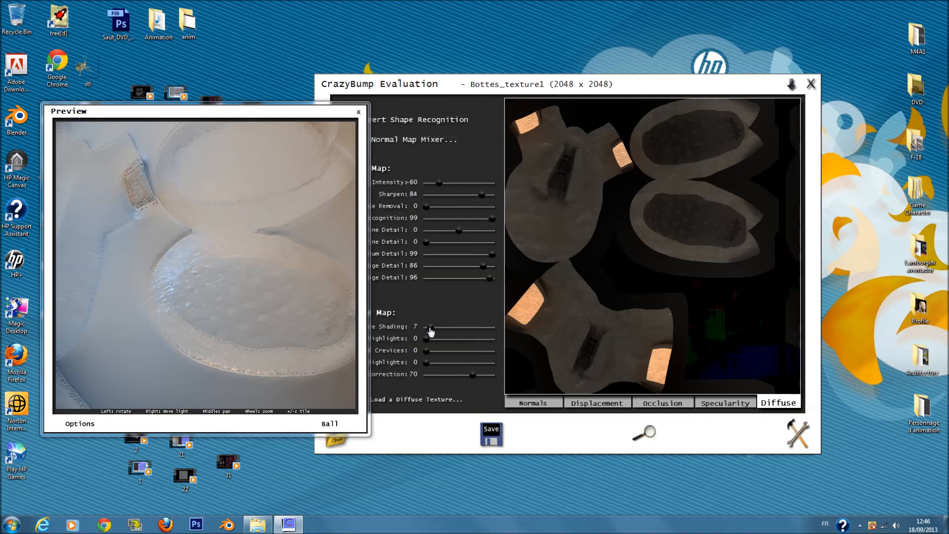
mouse_move(426, 326)
left_mouse_down()
mouse_move(452, 340)
mouse_move(491, 339)
left_mouse_up()
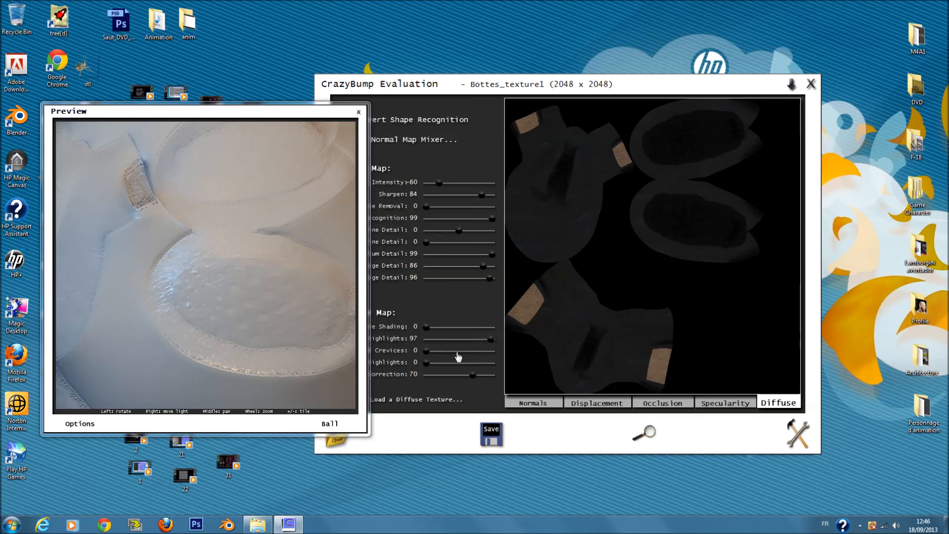
mouse_move(426, 351)
left_mouse_down()
mouse_move(445, 354)
mouse_move(428, 365)
left_mouse_up()
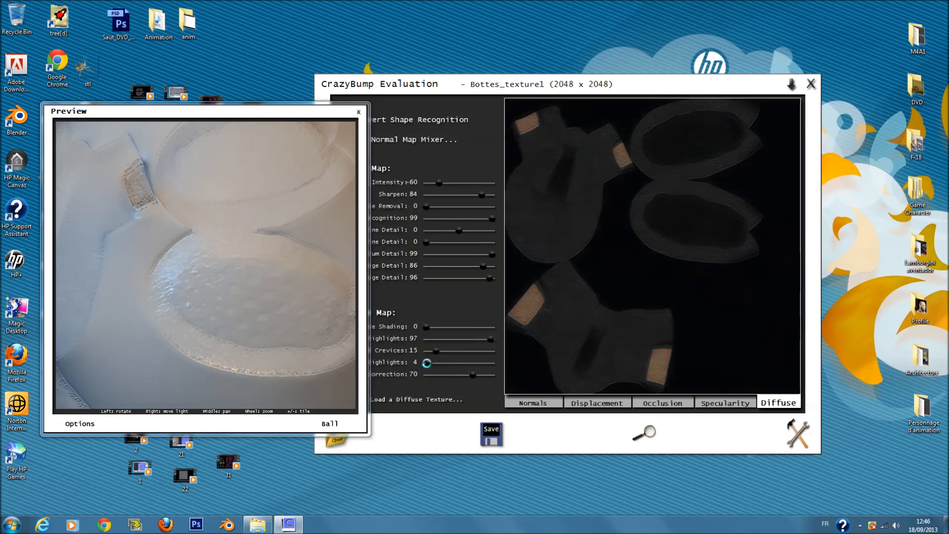
- Save all the generated texture maps as PNG files under the name Bottes_texture1_CRB
left_click(491, 433)
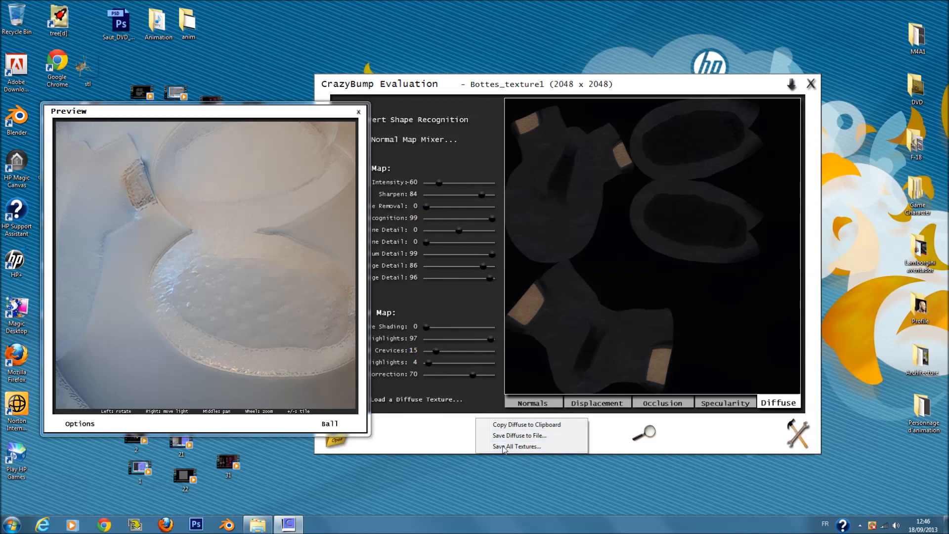
left_click(498, 435)
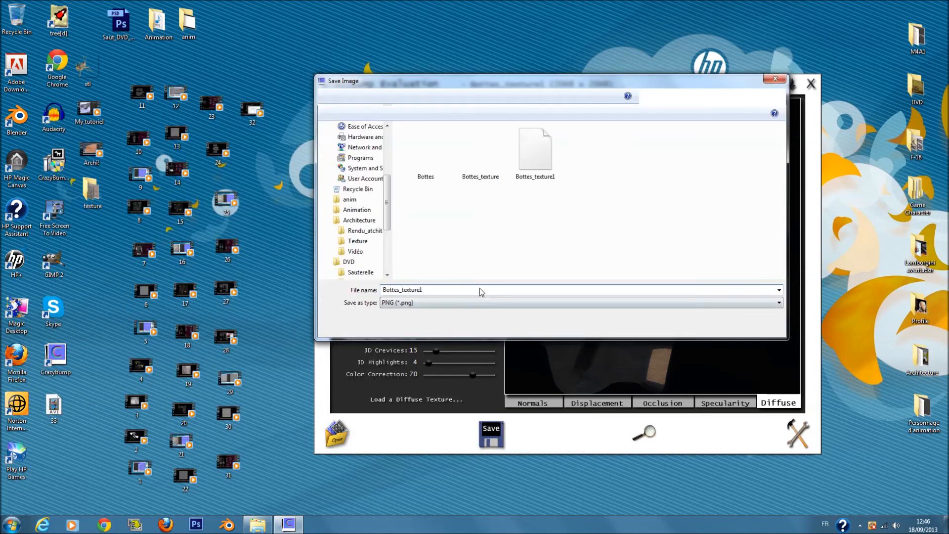
left_click(482, 289)
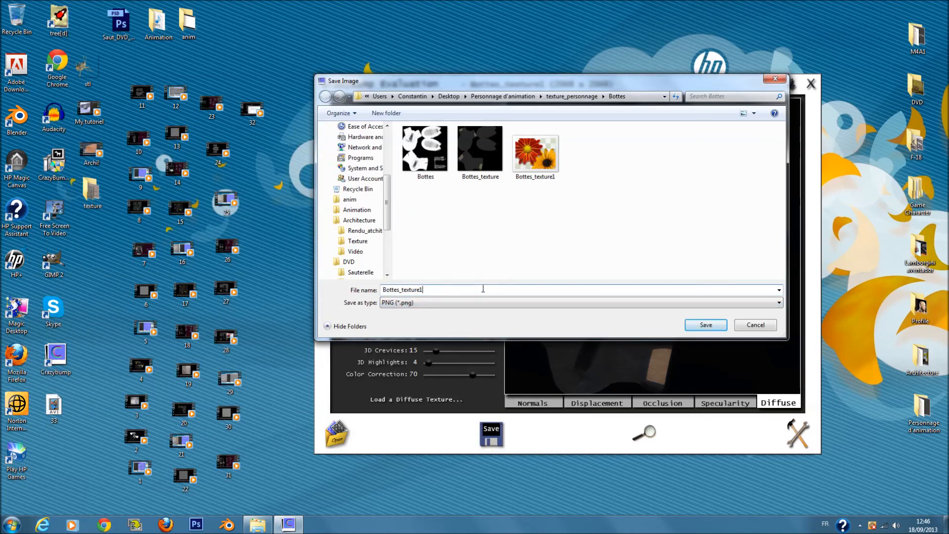
key("BackSpace")
type("_CRB")
left_click(697, 326)
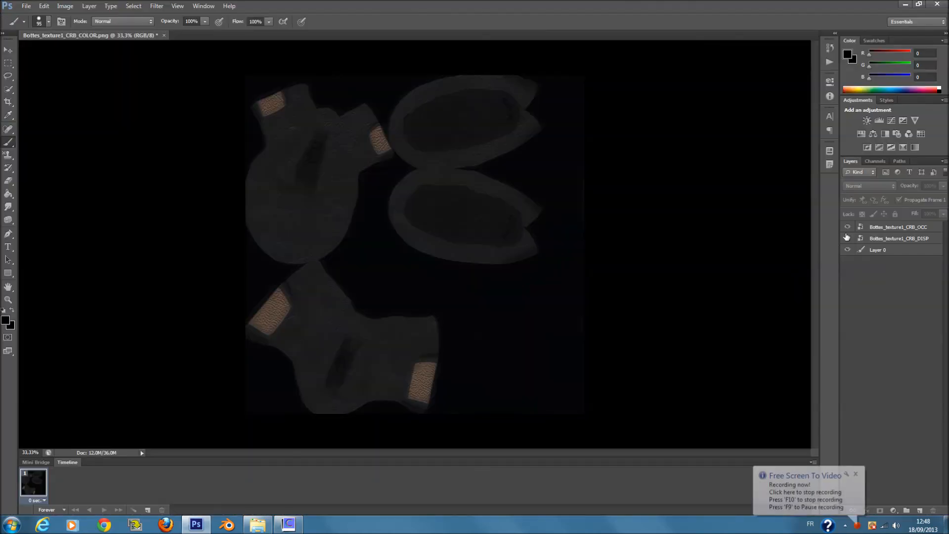
- In Photoshop, check the blend mode and fill of the Bottes_texture1_CRB_DISP and Bottes_texture1_CRB_OCC layers
left_click(870, 239)
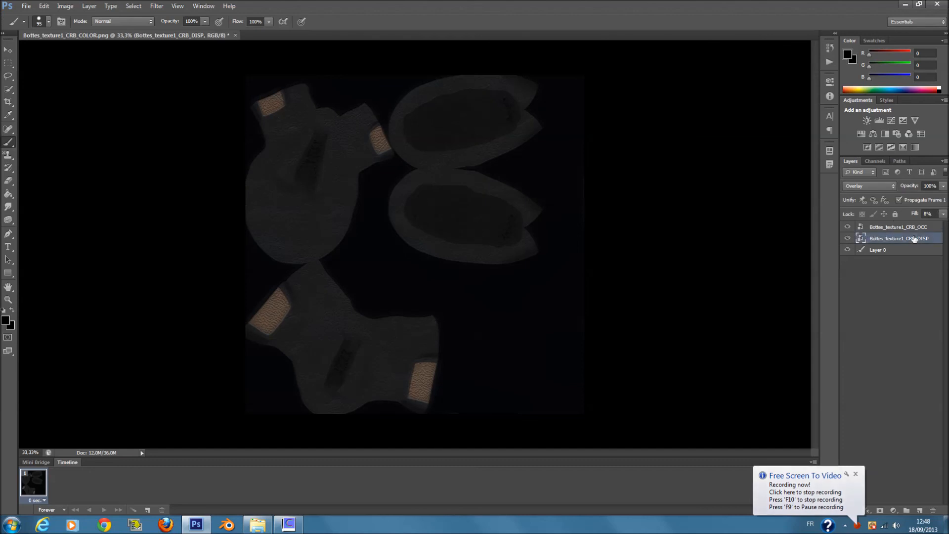
left_click(897, 226)
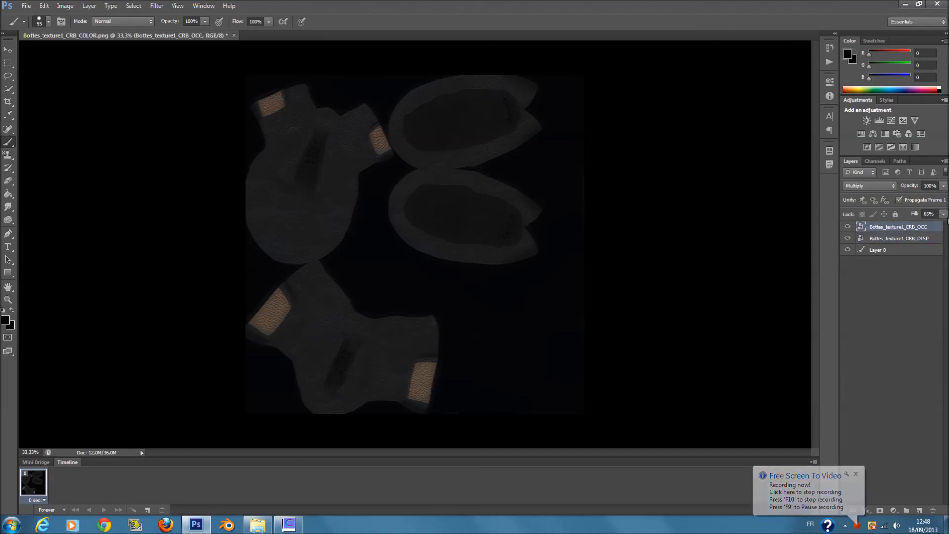
left_click(859, 321)
- Place the Blood3 image from the texture folder over the upper sole as a new layer
left_click(267, 523)
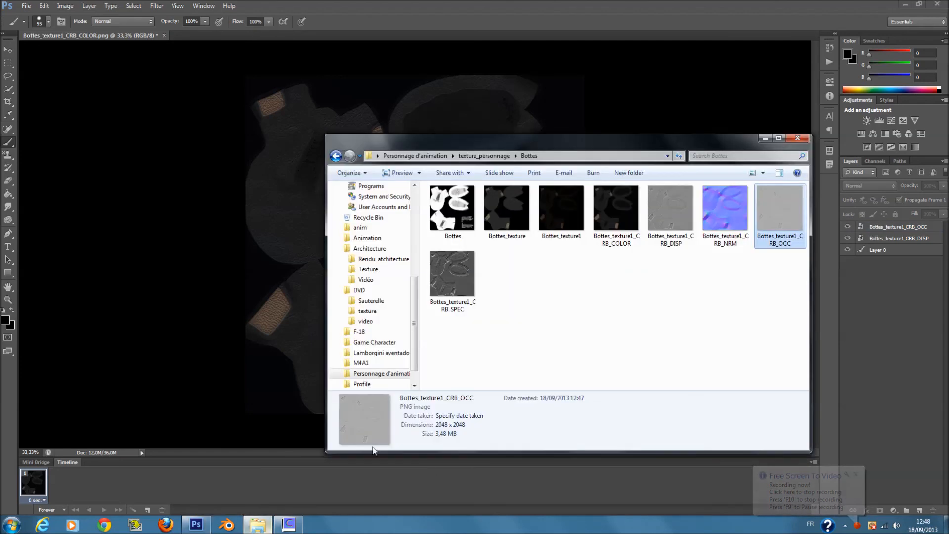
left_click(335, 156)
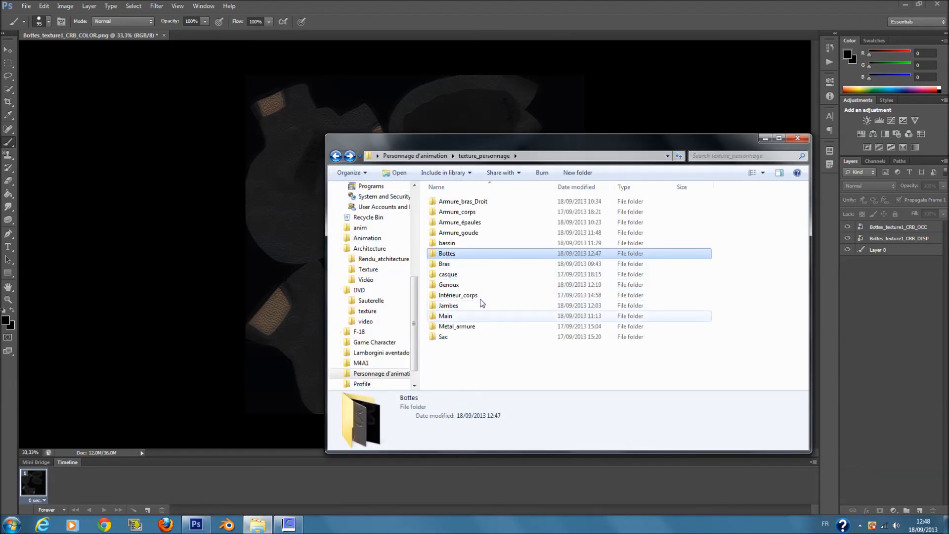
left_click(335, 157)
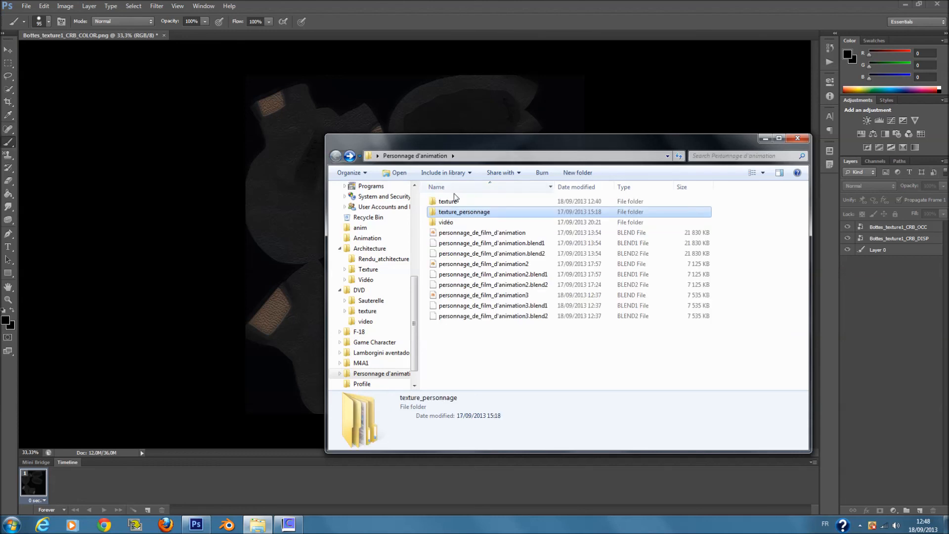
double_click(462, 198)
left_click_drag(461, 209, 475, 148)
mouse_move(535, 151)
left_mouse_down()
mouse_move(583, 136)
mouse_move(675, 136)
mouse_move(542, 151)
left_mouse_up()
key("b")
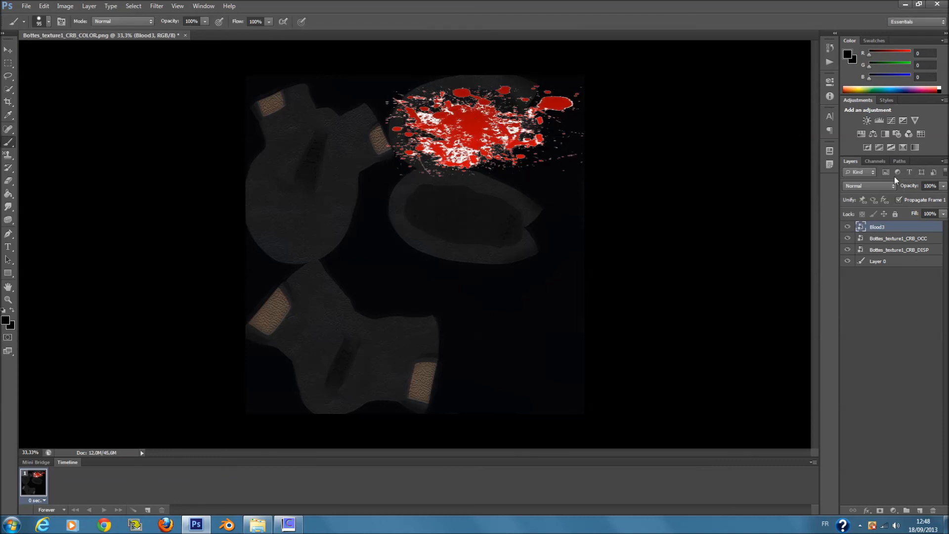
- Set the Blood3 layer's blend mode to Multiply
left_click(887, 185)
left_click(882, 229)
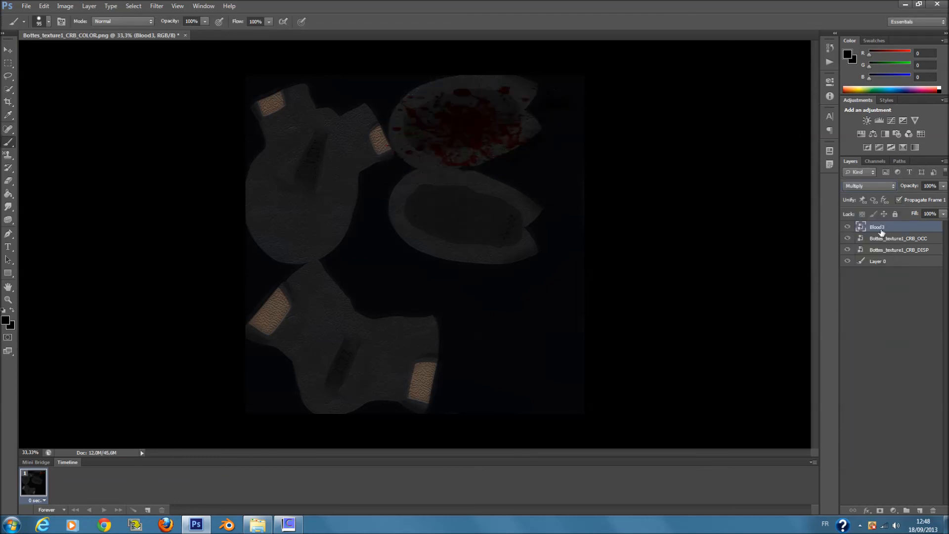
scroll(879, 186, "up", 1)
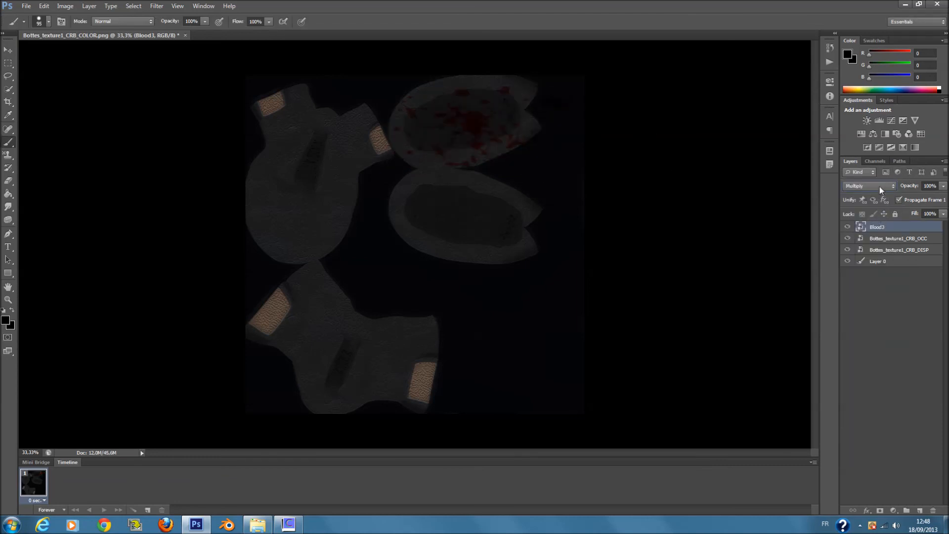
- Duplicate the Blood3 layer with its Multiply blend mode and 100% fill
left_click(943, 214)
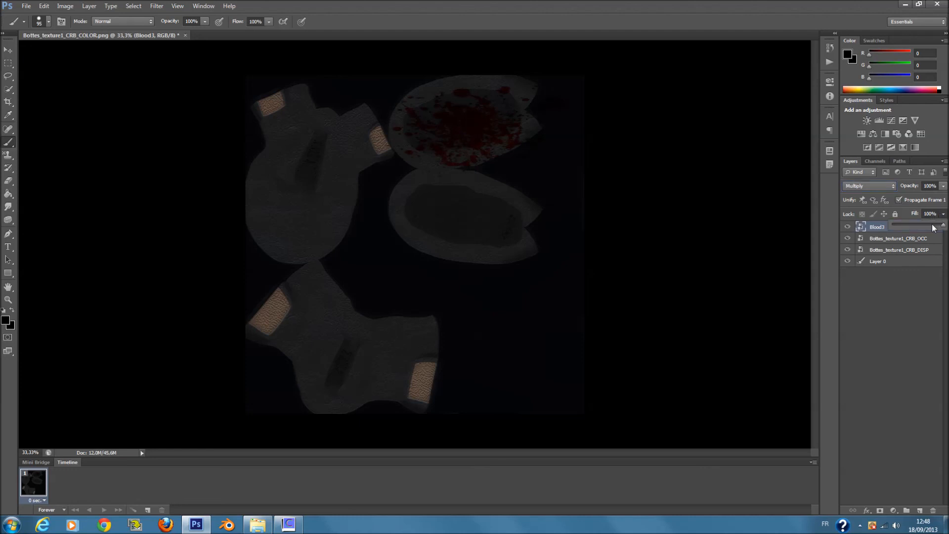
left_click(915, 289)
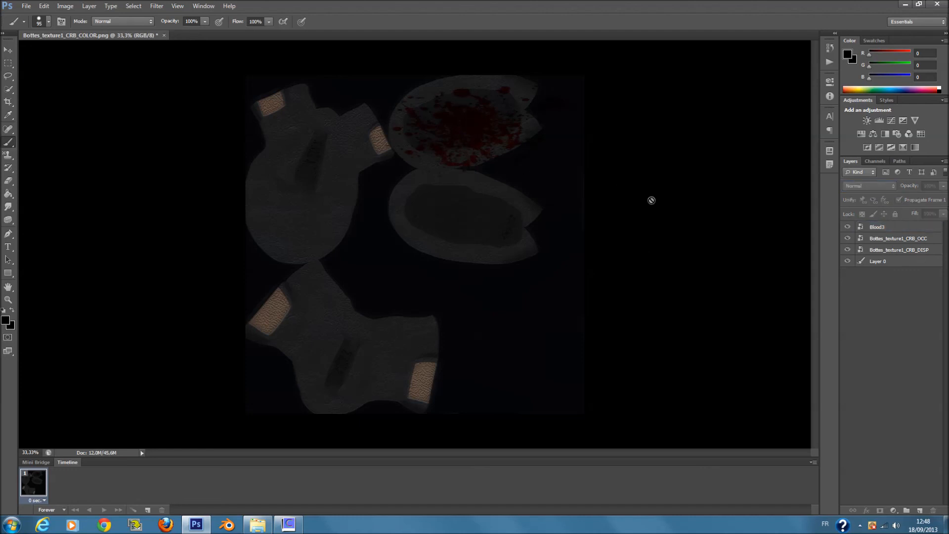
right_click(909, 227)
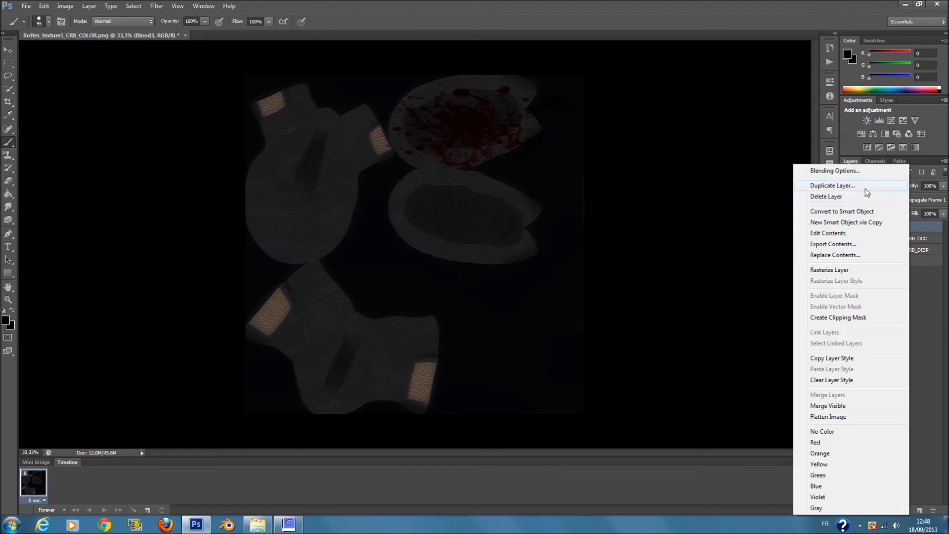
left_click(864, 188)
left_click(561, 160)
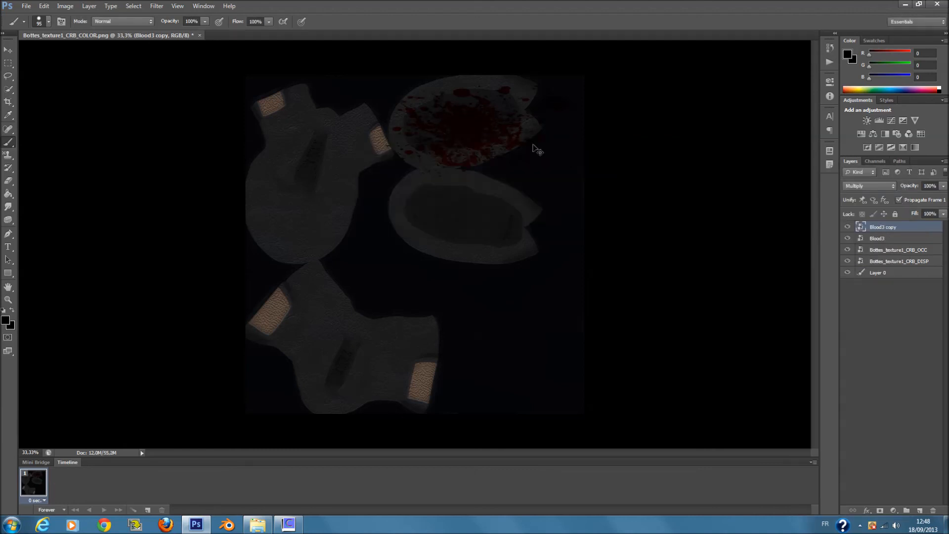
- Move and rotate the Blood3 copy over the lower sole, apply the transform and rasterize the layer
key("ctrl+t")
left_click_drag(485, 126, 485, 216)
left_click_drag(669, 296, 668, 299)
left_click_drag(458, 351, 628, 244)
mouse_move(622, 147)
left_mouse_down()
mouse_move(648, 218)
mouse_move(616, 271)
mouse_move(516, 232)
mouse_move(458, 249)
mouse_move(481, 233)
mouse_move(536, 232)
mouse_move(484, 242)
mouse_move(486, 215)
left_mouse_up()
key("b")
left_click(439, 237)
left_click(454, 199)
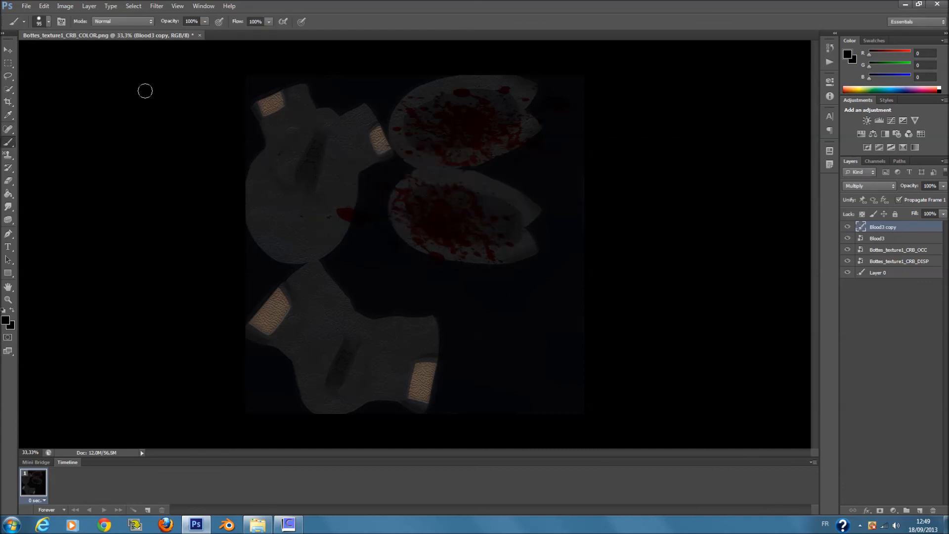
- Save a copy of the texture as Bottes_texture1_CRB_COLOR.jpg in the Bottes folder, with JPEG quality 12
left_click(23, 7)
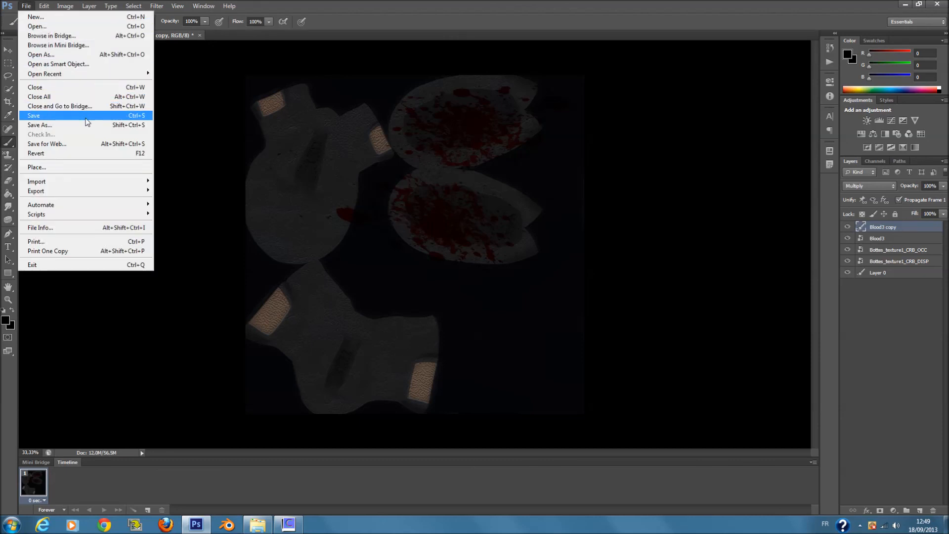
left_click(97, 126)
left_click(406, 277)
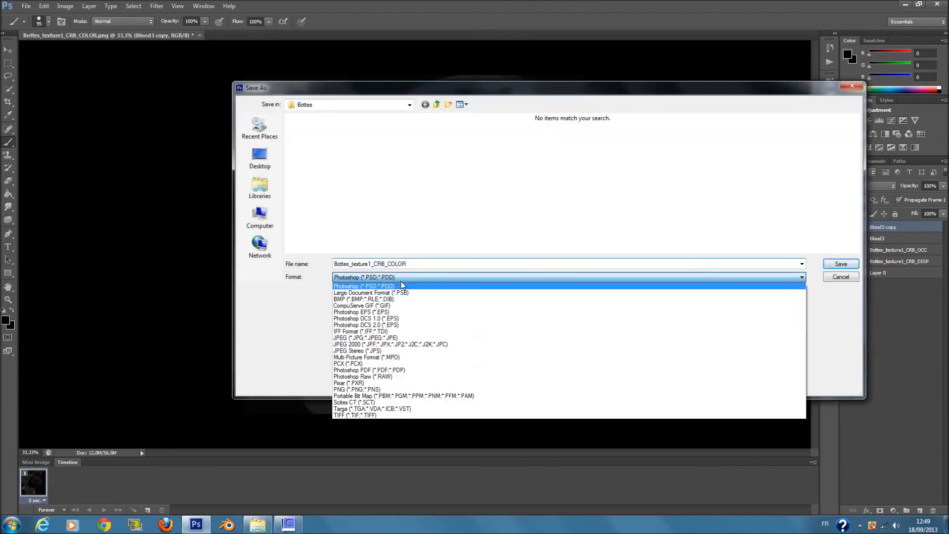
left_click(413, 338)
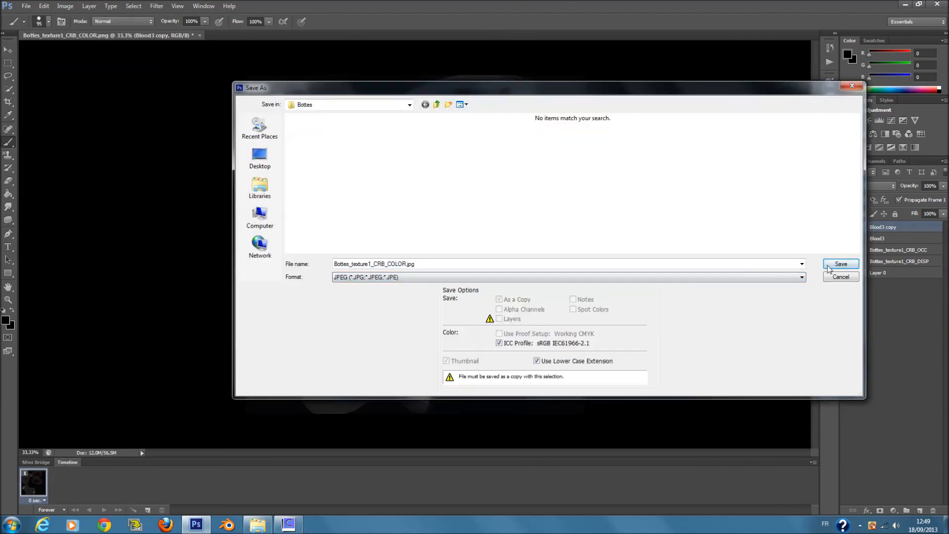
left_click(833, 266)
left_click(534, 144)
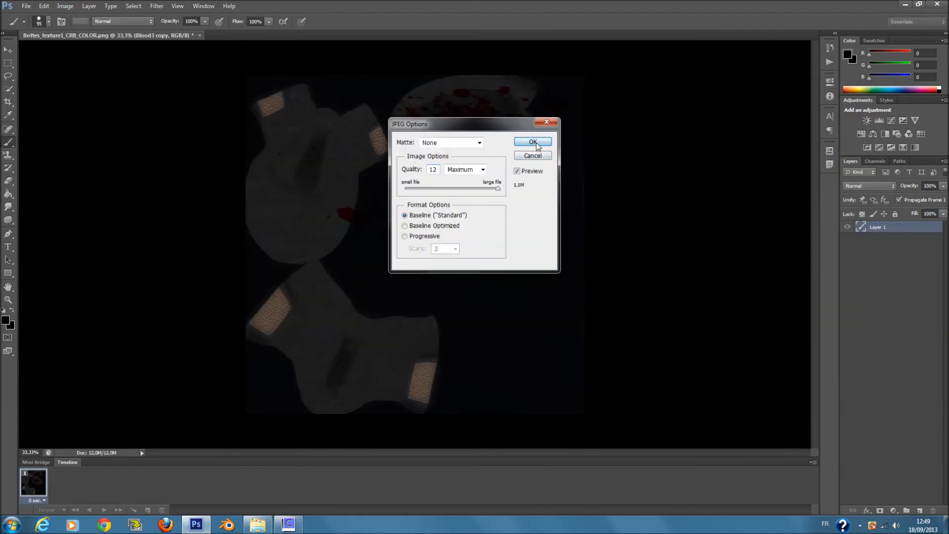
- Close Photoshop and the texture folder window
left_click(937, 5)
left_click(471, 200)
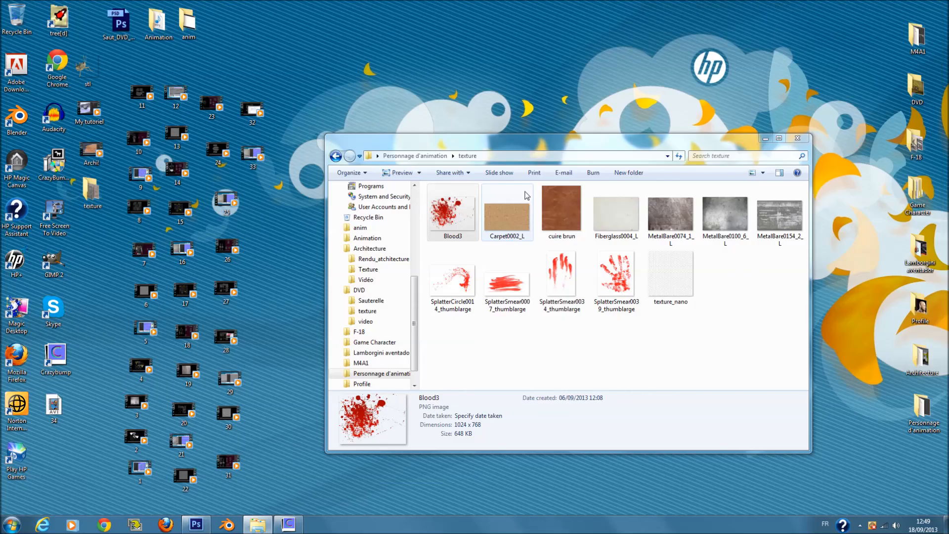
left_click(791, 143)
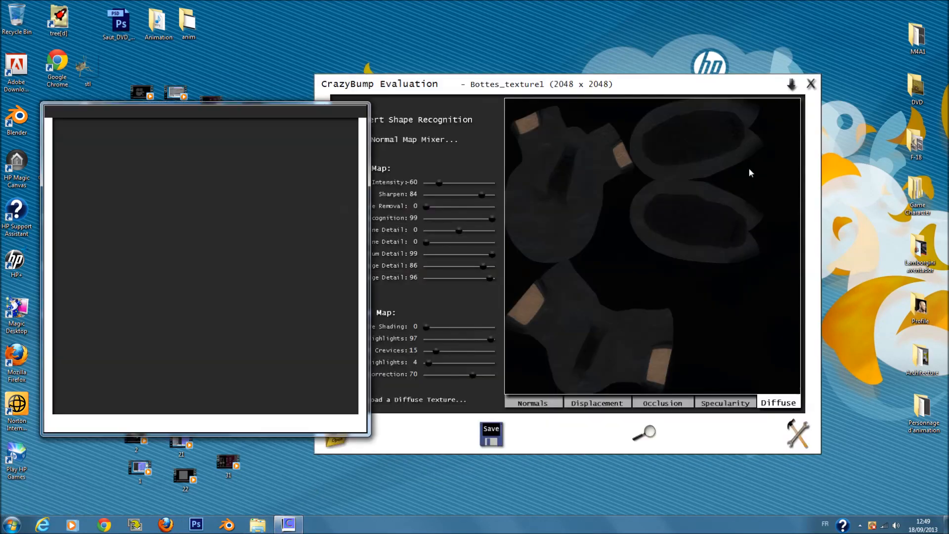
left_click(11, 523)
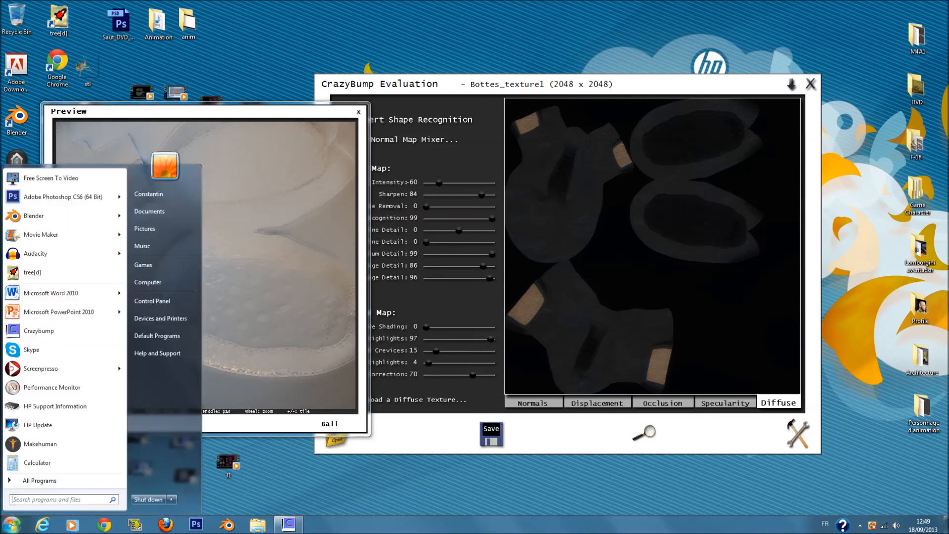
left_click(466, 226)
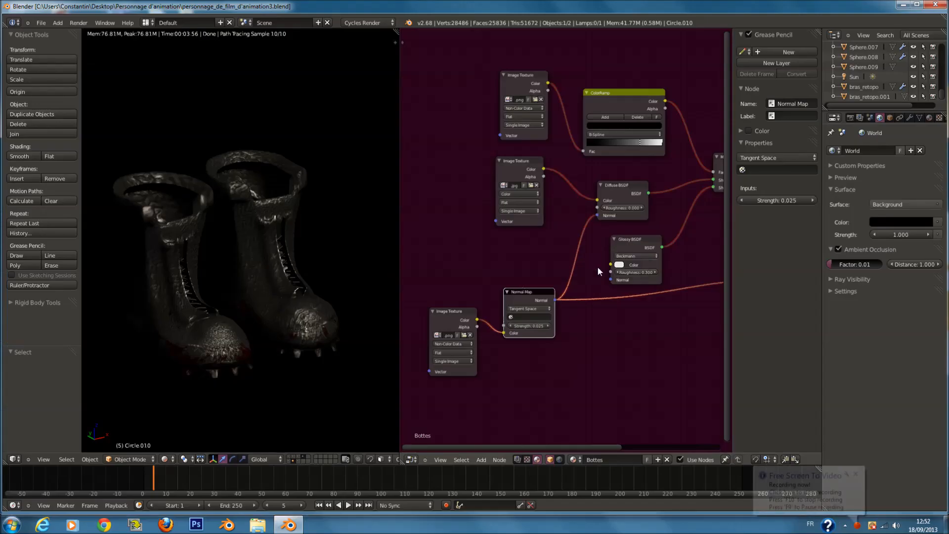
- In Blender, adjust the ColorRamp's light stop in the Bottes material and nudge the Material Output node
scroll(259, 350, "up", 2)
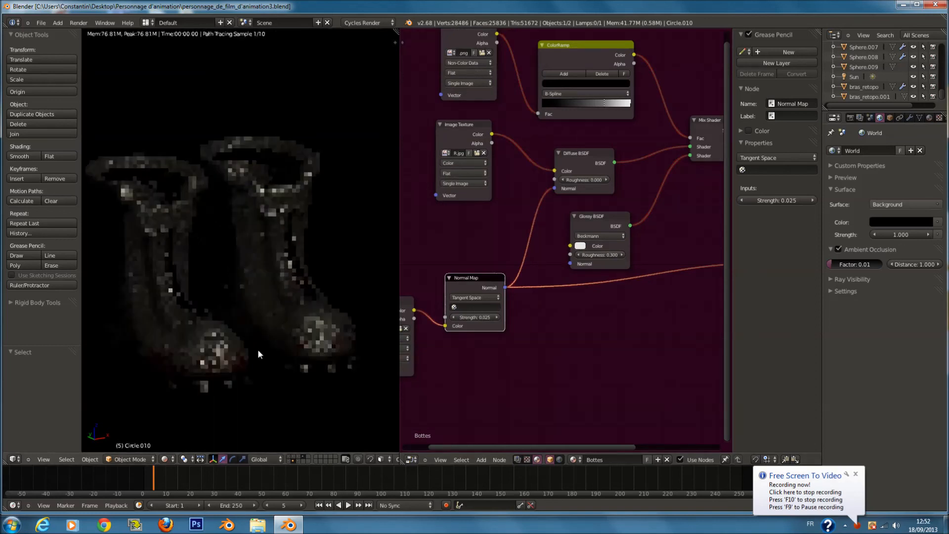
scroll(231, 299, "down", 2)
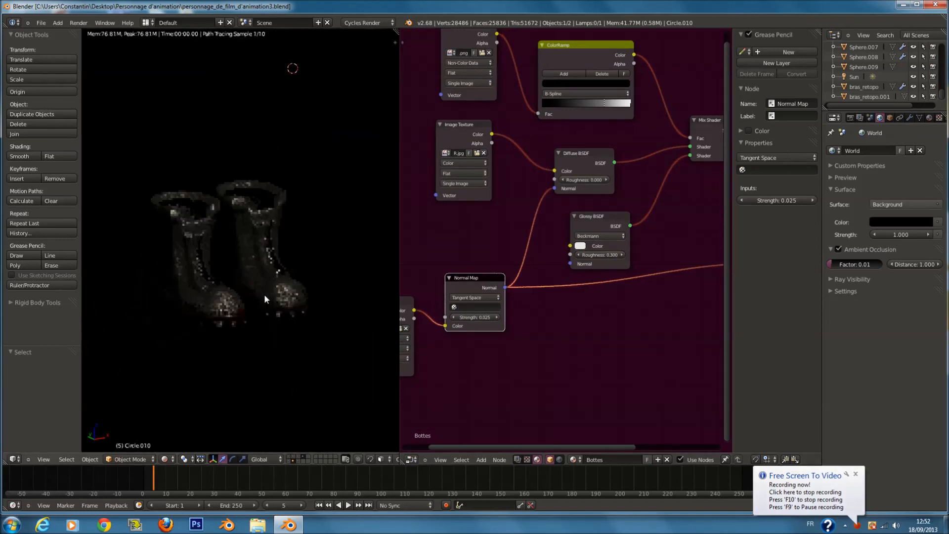
scroll(463, 322, "up", 1)
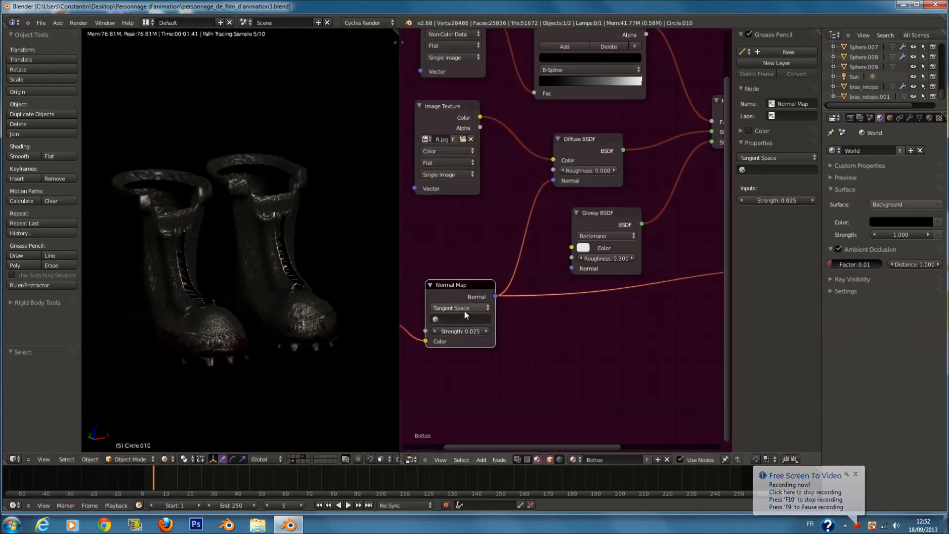
middle_click_drag(473, 329, 461, 451)
left_click(602, 201)
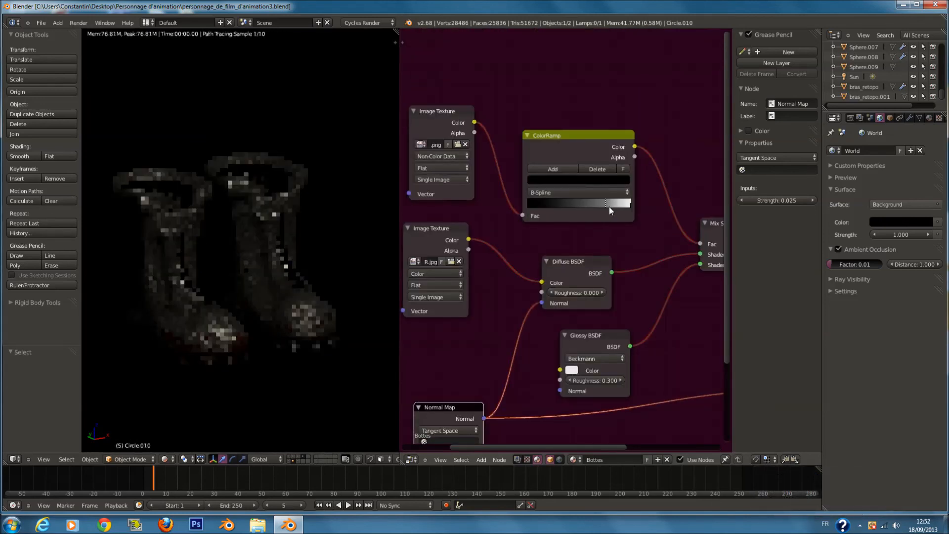
middle_click_drag(602, 241, 584, 230)
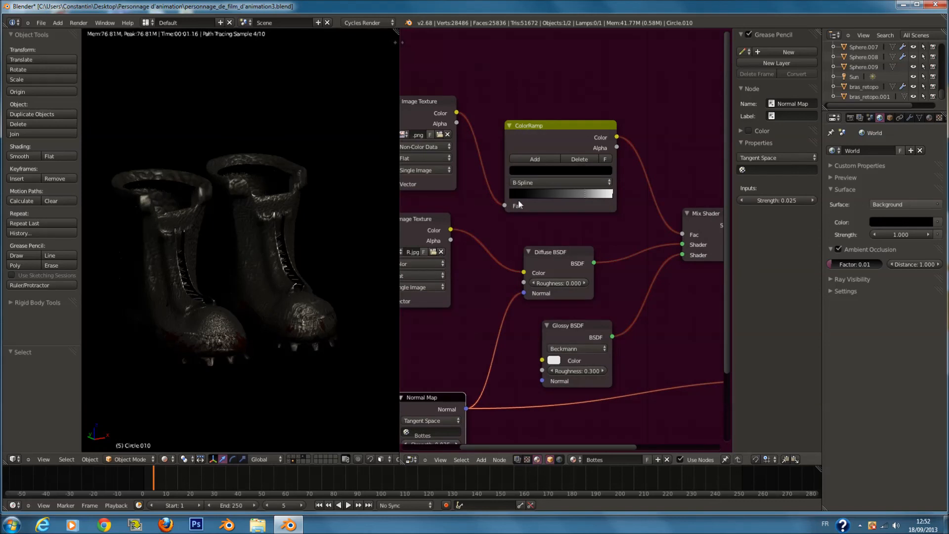
scroll(580, 364, "up", 1)
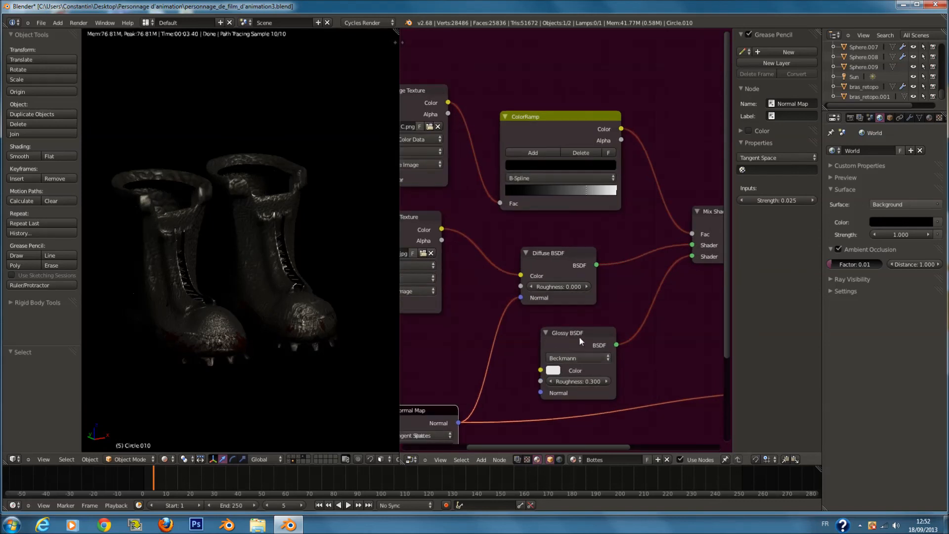
scroll(579, 337, "down", 4)
left_click(675, 319)
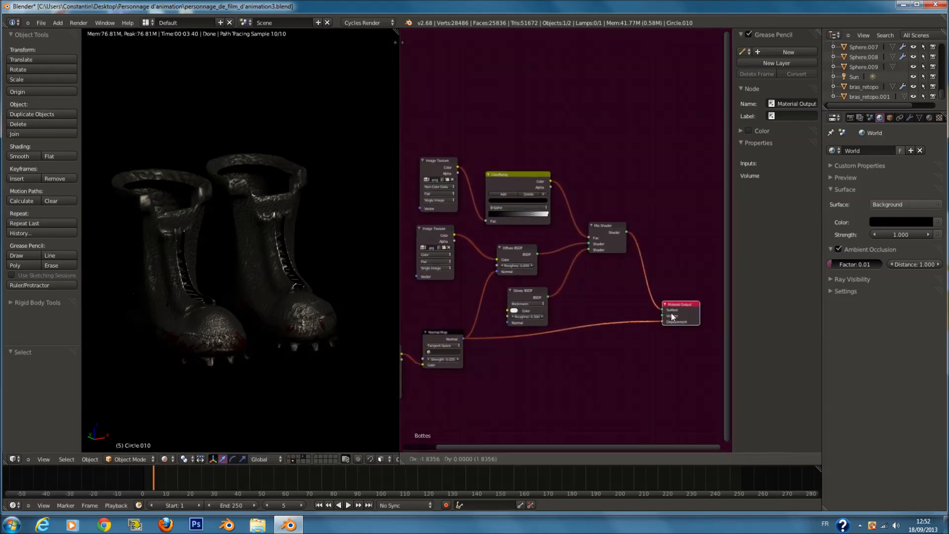
- Switch the viewport to Texture shading, change it to Solid, and deselect all objects
left_click(165, 459)
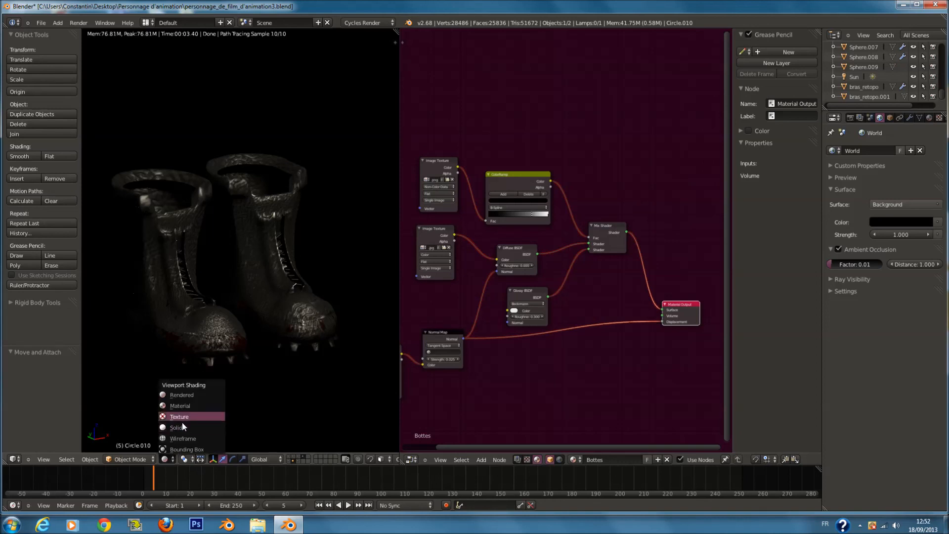
left_click(181, 417)
left_click(165, 459)
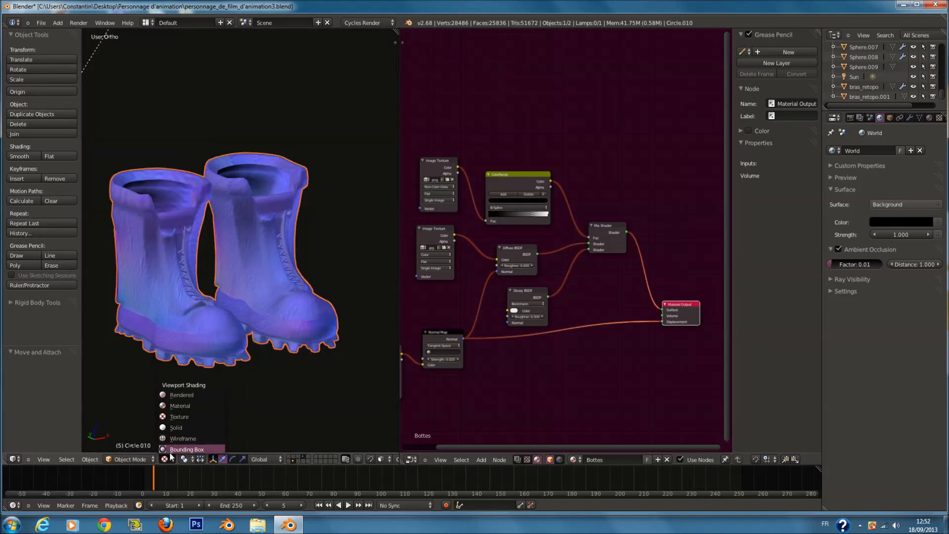
left_click(181, 434)
key("a")
scroll(289, 319, "down", 3)
key("a")
- Show the layers containing the rest of the character together with the boots, leaving everything deselected
left_click(296, 458, "shift")
left_click(293, 461, "shift")
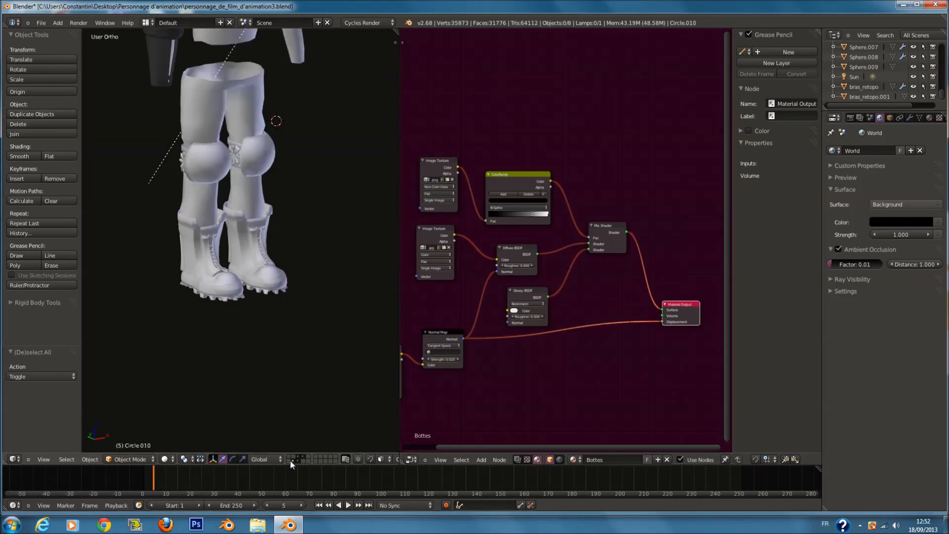
left_click(289, 456, "shift")
scroll(307, 301, "up", 3, "ctrl")
scroll(303, 233, "down", 3)
key("a")
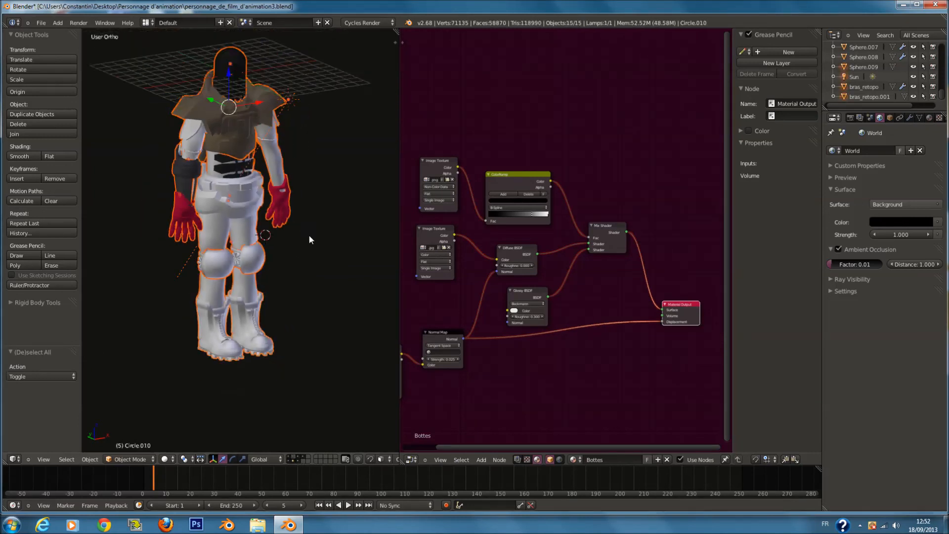
key("a")
- Switch the viewport to Rendered shading and examine the complete textured character from several distances and angles
left_click(164, 458)
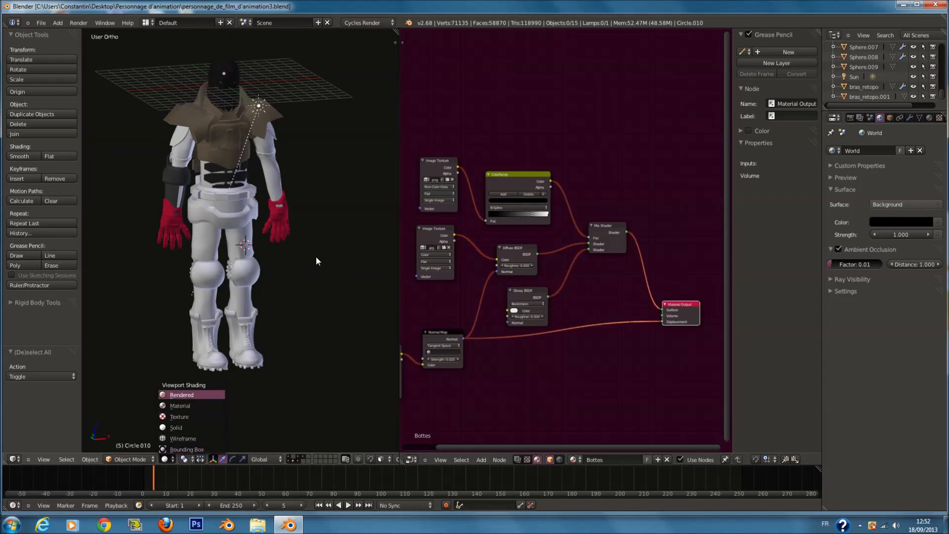
key("Return")
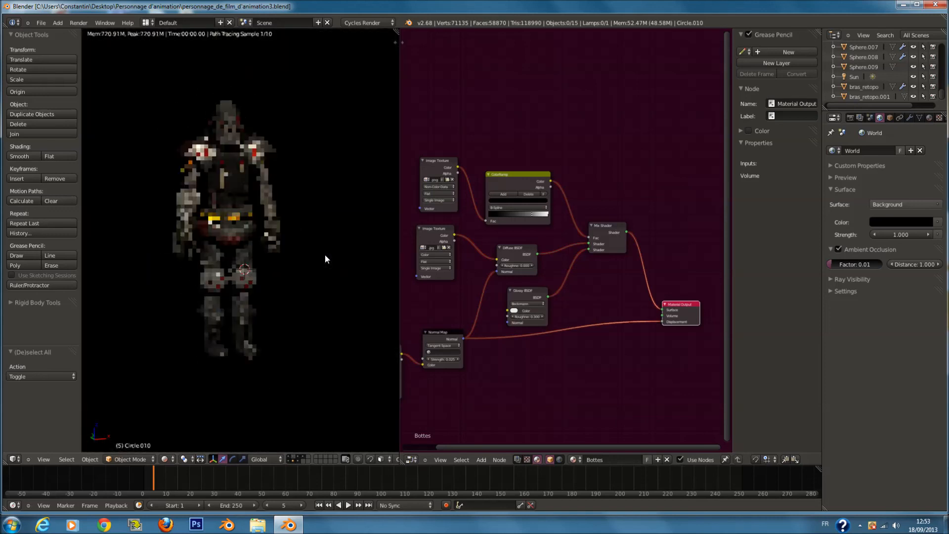
scroll(324, 254, "up", 2)
mouse_move(325, 254)
middle_mouse_down()
mouse_move(321, 211)
mouse_move(189, 215)
mouse_move(340, 211)
middle_mouse_up()
scroll(357, 213, "up", 3)
scroll(357, 214, "down", 2)
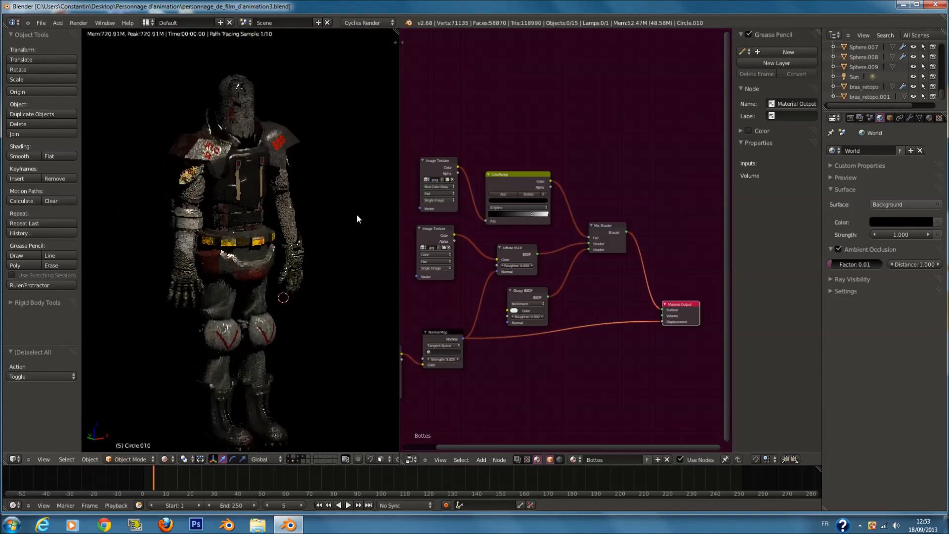
scroll(354, 232, "down", 2)
middle_click_drag(352, 254, 334, 252)
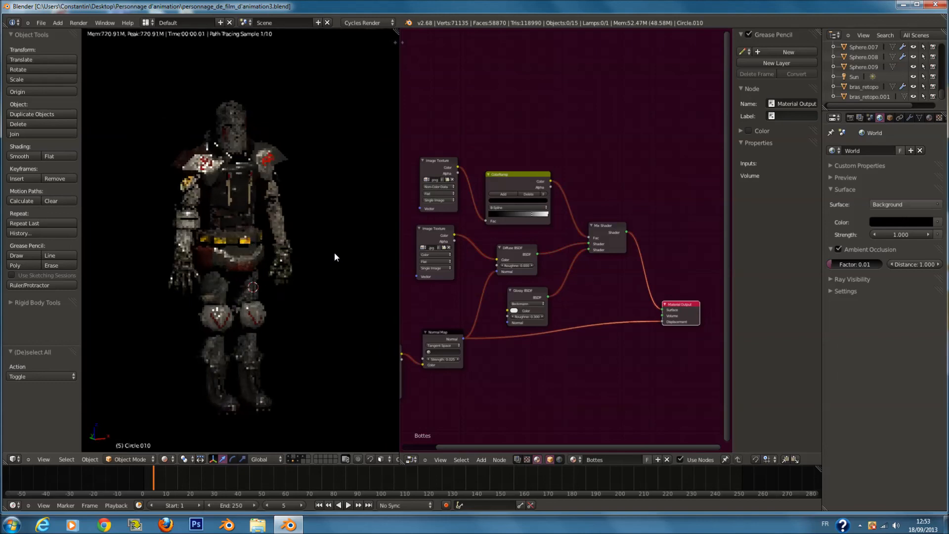
scroll(334, 253, "up", 2)
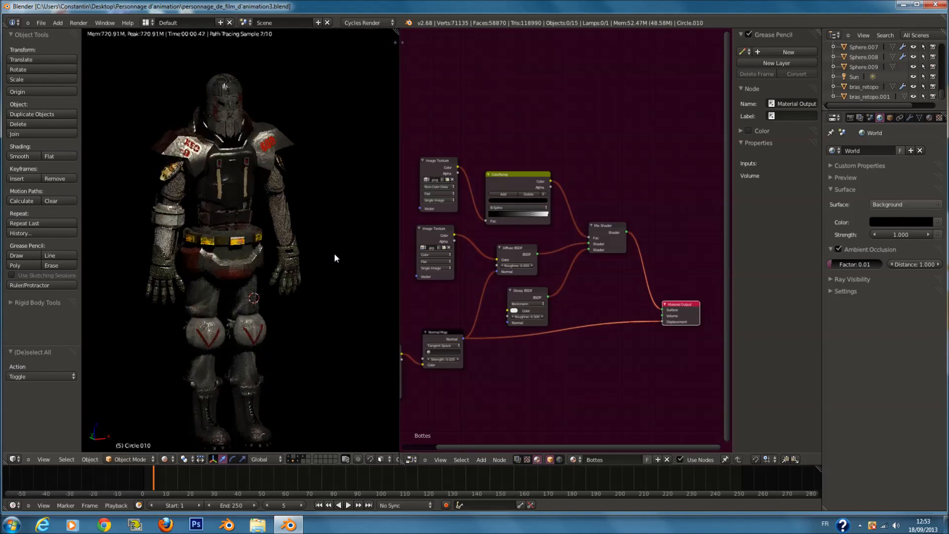
scroll(334, 253, "down", 3)
scroll(339, 263, "up", 2)
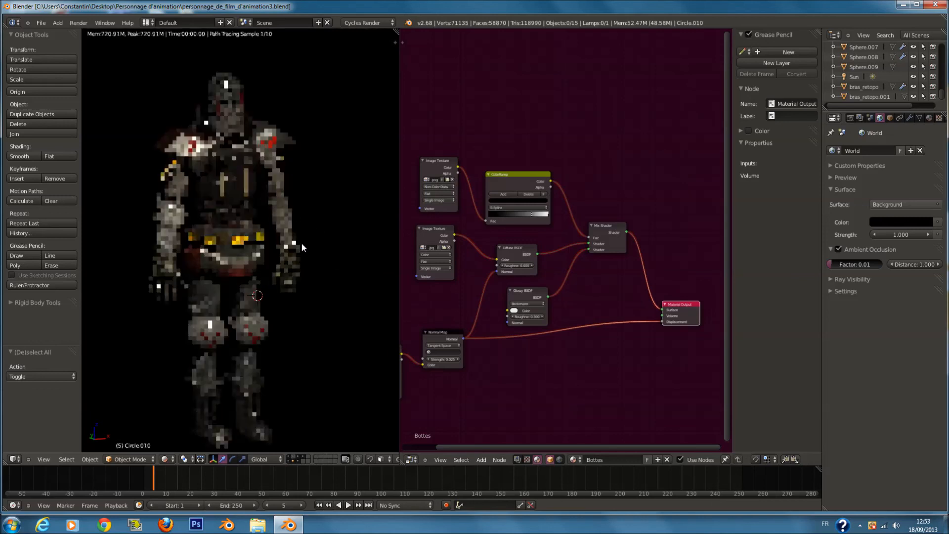
- Display the modifier settings of Circle.010 and view the rendered character from other angles
left_click(910, 117)
mouse_move(334, 226)
middle_mouse_down()
mouse_move(231, 238)
mouse_move(162, 233)
mouse_move(230, 212)
mouse_move(373, 228)
mouse_move(480, 216)
mouse_move(374, 233)
mouse_move(351, 229)
mouse_move(356, 218)
middle_mouse_up()
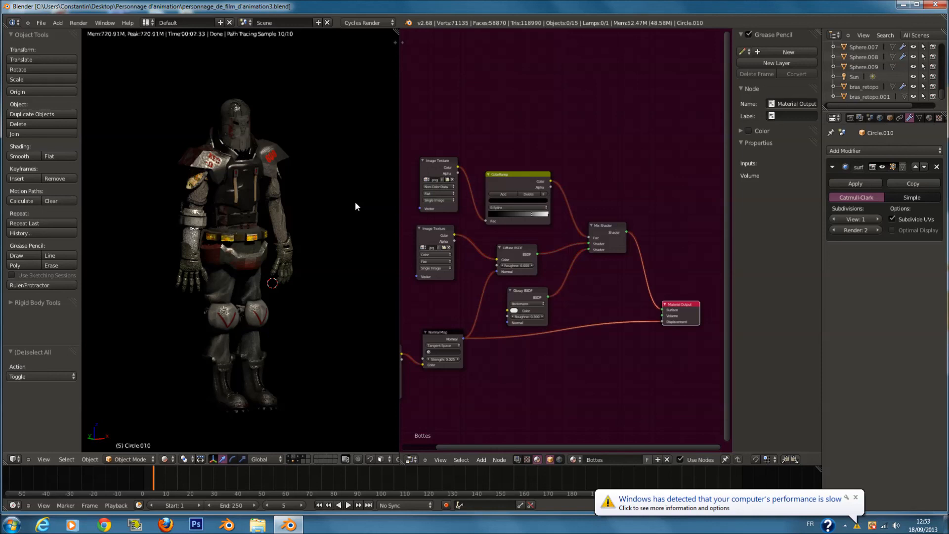
middle_click_drag(355, 201, 334, 206)
- Open the viewport shading choices
left_click(164, 460)
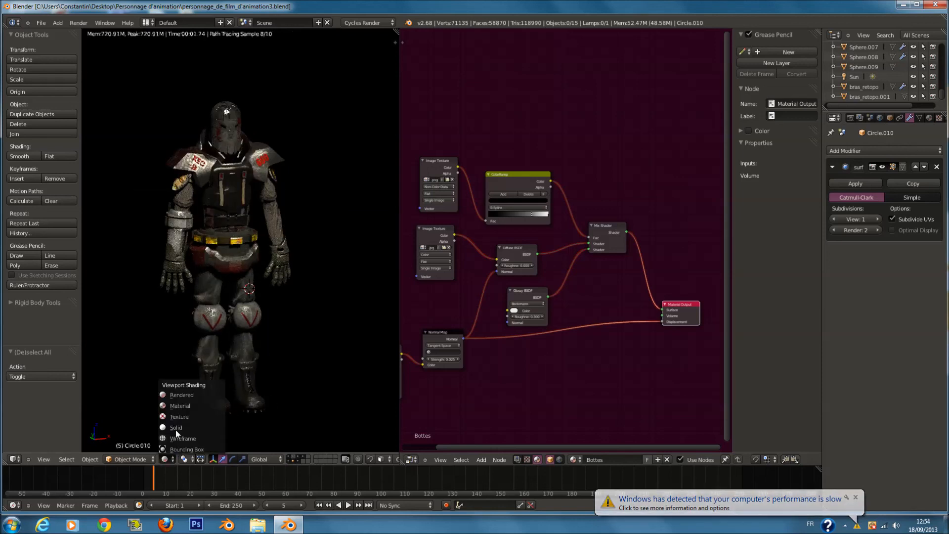